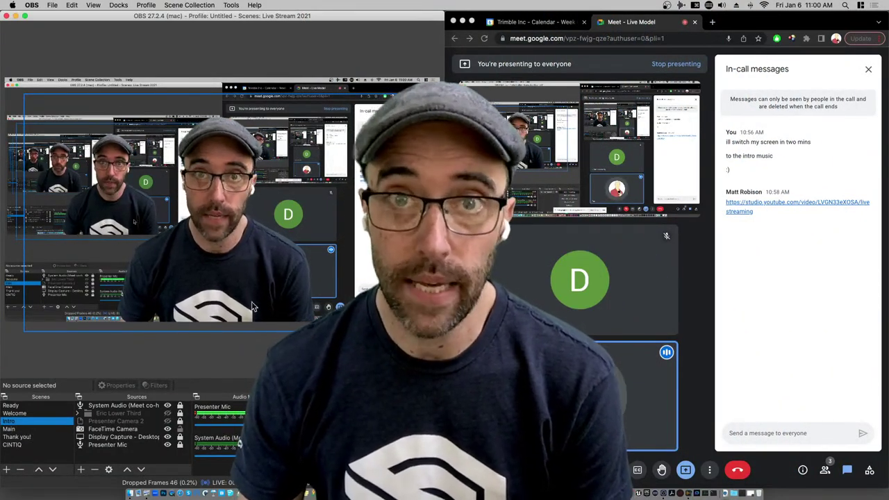
Switch the Display Capture - Desktop source to the other display, the one showing SketchUp
left_click(114, 437)
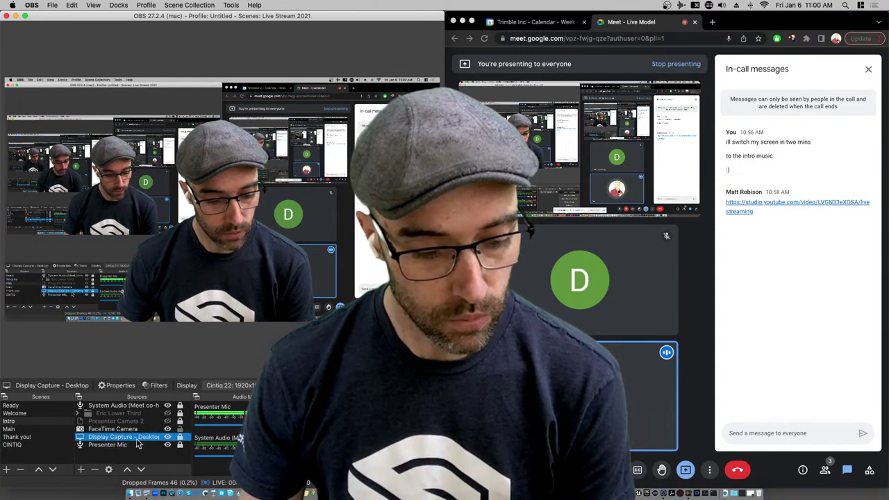
double_click(136, 439)
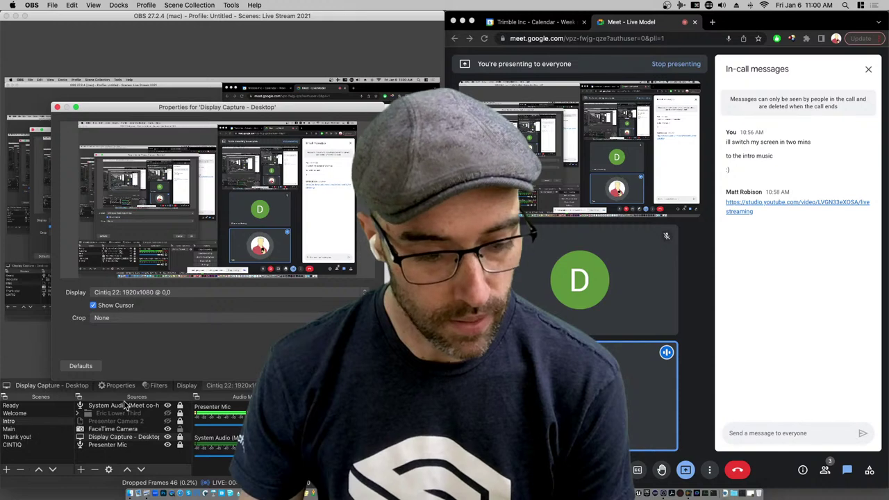
left_click(186, 293)
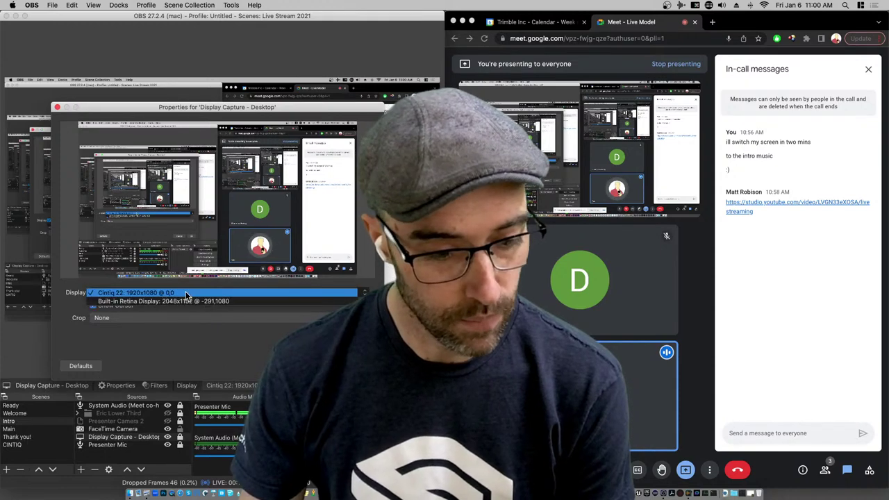
left_click(166, 301)
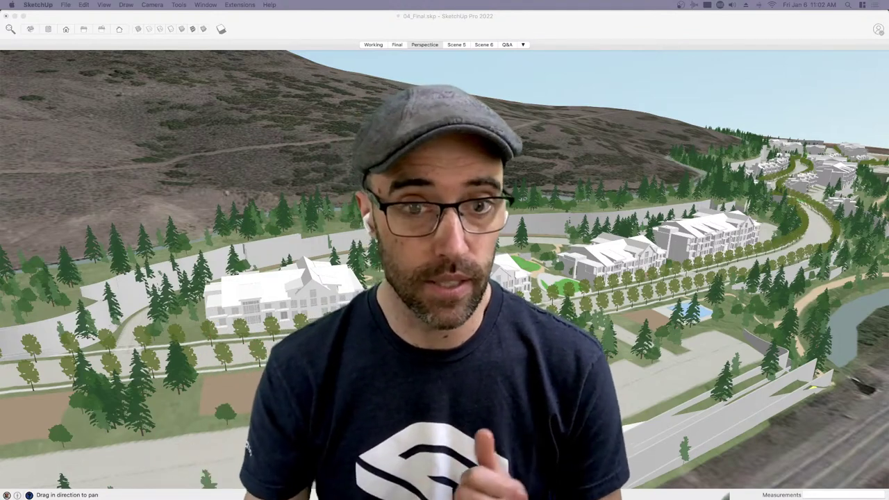
middle_click_drag(445, 278, 403, 278)
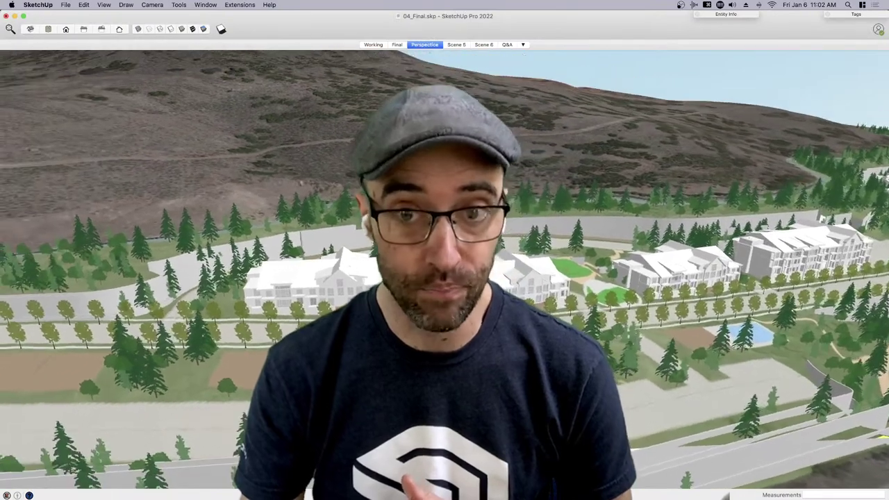
key("h")
left_click_drag(556, 278, 421, 247)
scroll(528, 257, "down", 5)
middle_click_drag(528, 258, 546, 263)
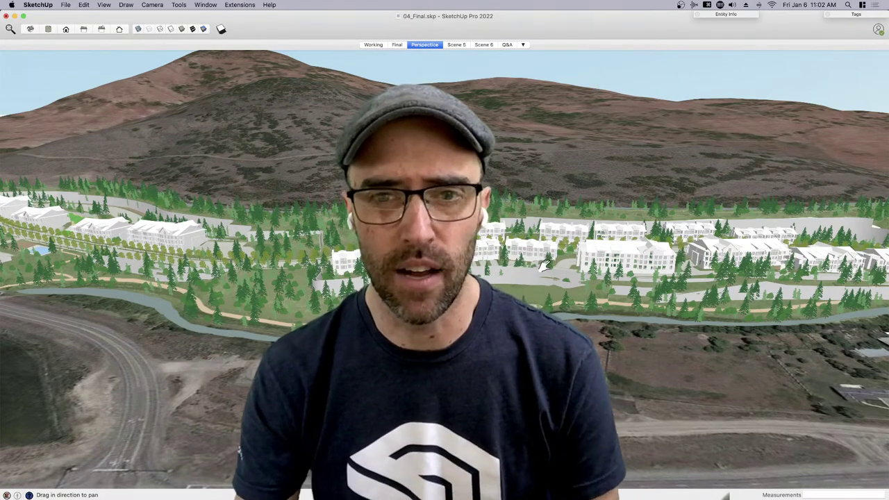
middle_click_drag(546, 264, 525, 210)
left_click_drag(526, 205, 519, 226, "shift")
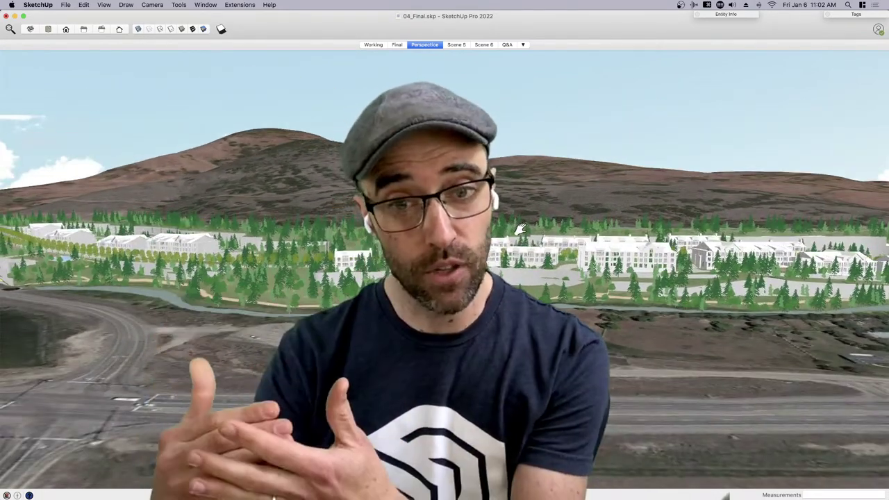
scroll(723, 242, "up", 4)
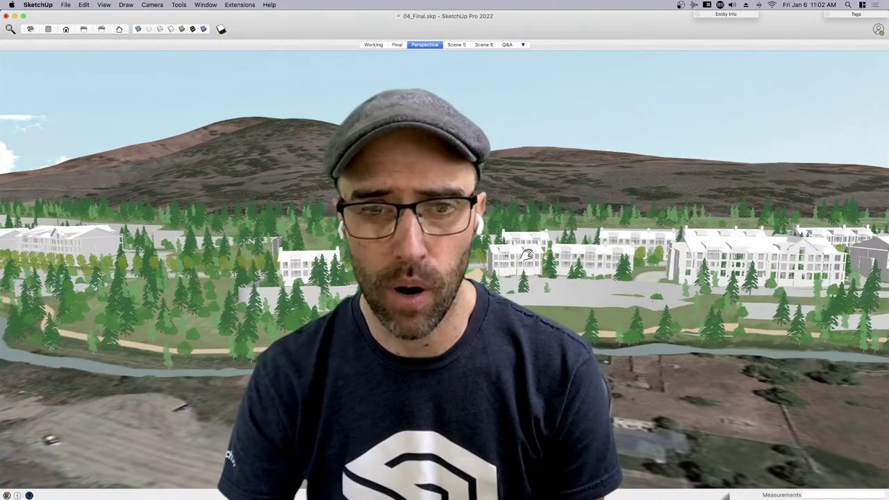
middle_click_drag(526, 255, 315, 270)
middle_click_drag(500, 256, 471, 248)
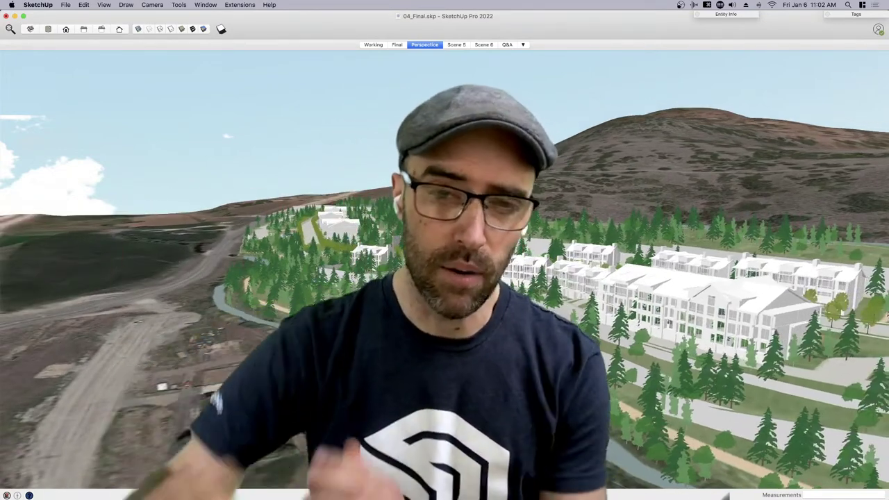
mouse_move(471, 248)
middle_mouse_down()
mouse_move(271, 242)
mouse_move(474, 277)
middle_mouse_up()
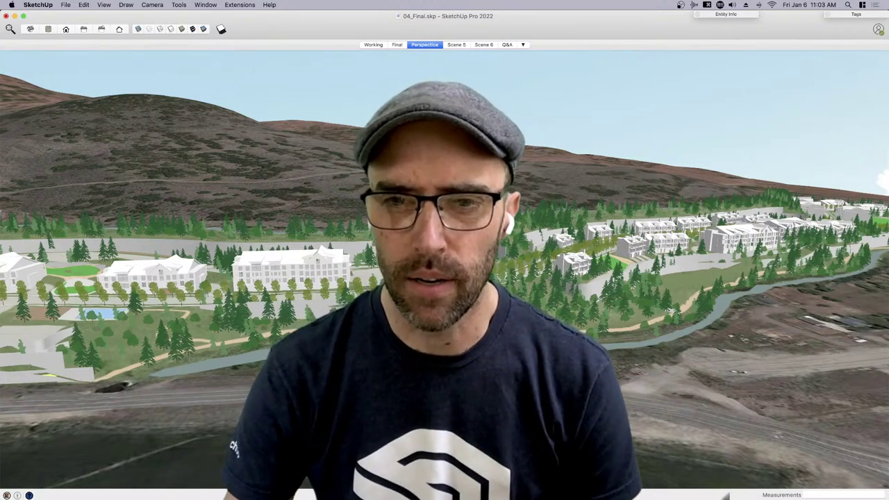
mouse_move(445, 292)
middle_mouse_down()
mouse_move(396, 285)
mouse_move(423, 299)
middle_mouse_up()
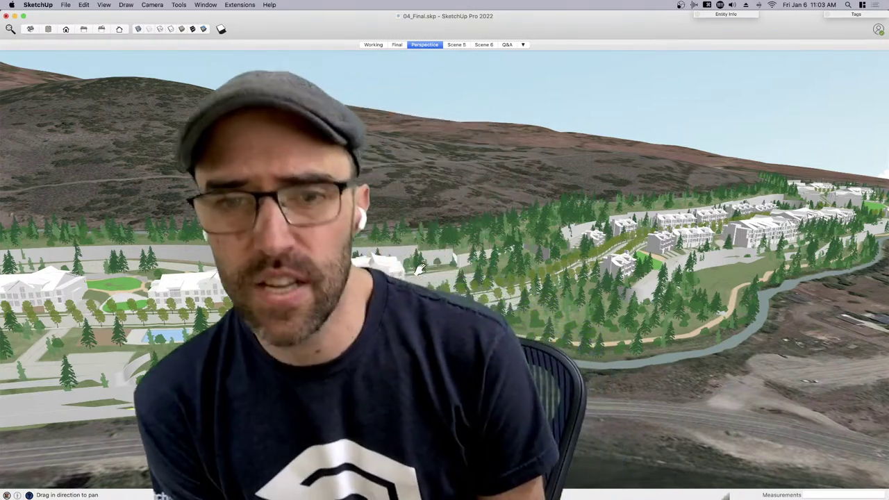
mouse_move(445, 278)
middle_mouse_down()
mouse_move(444, 334)
mouse_move(361, 334)
middle_mouse_up()
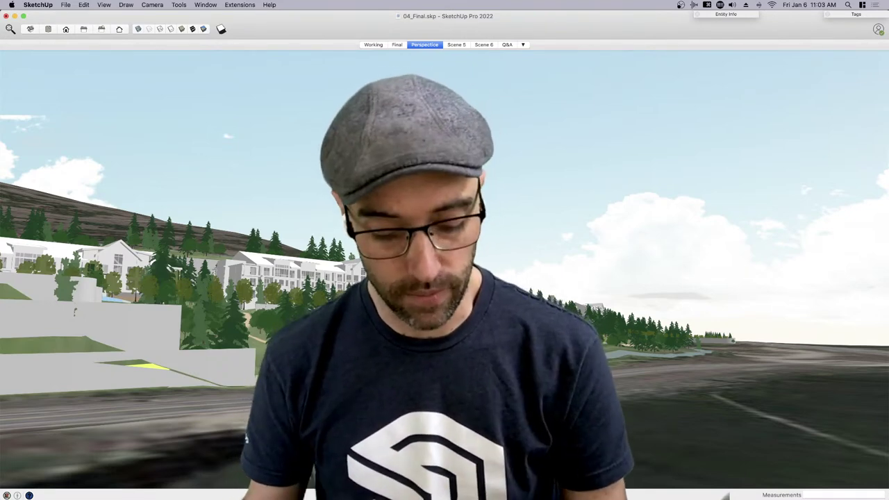
Bring the 01_Terrain Exercises.skp window to the front from Mission Control and adjust screen brightness
key("ctrl+Up")
left_click(673, 361)
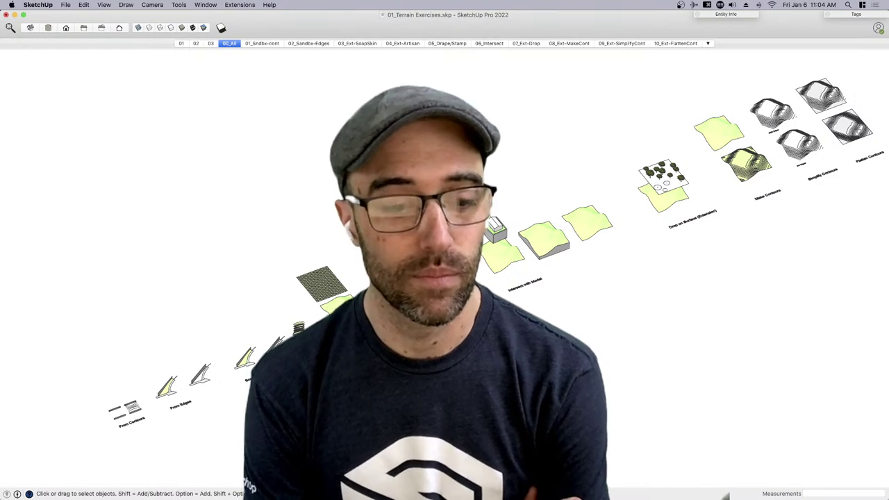
key("F2")
key("F2")
key("F2")
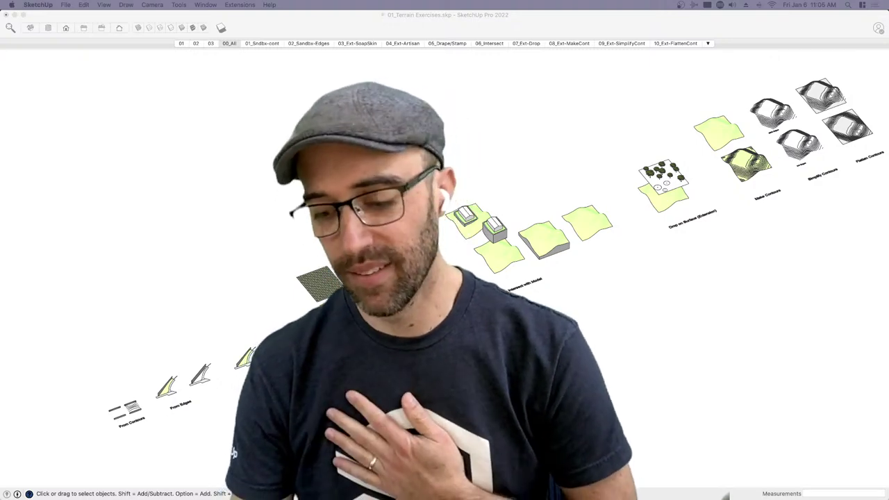
key("super+Tab")
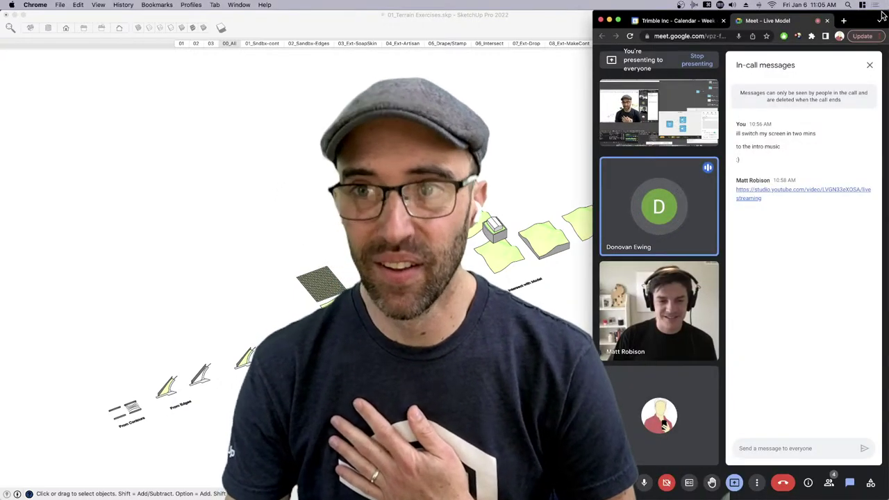
key("super+m")
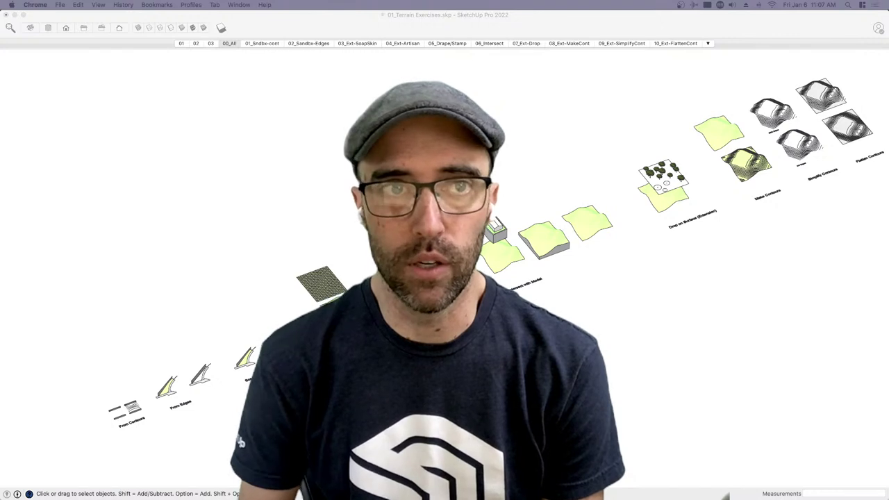
Give the SketchUp model window focus
left_click(725, 496)
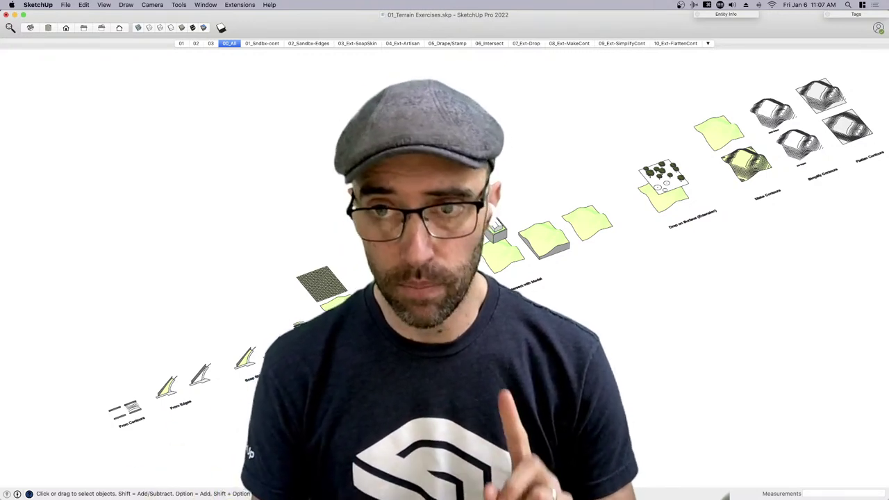
Show 04_Final.skp full screen, then switch back to 01_Terrain Exercises.skp
key("ctrl+Up")
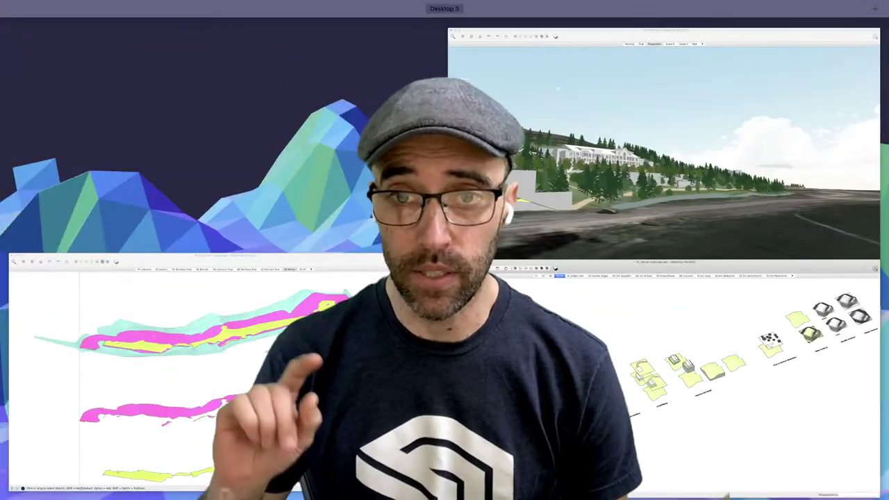
left_click(535, 196)
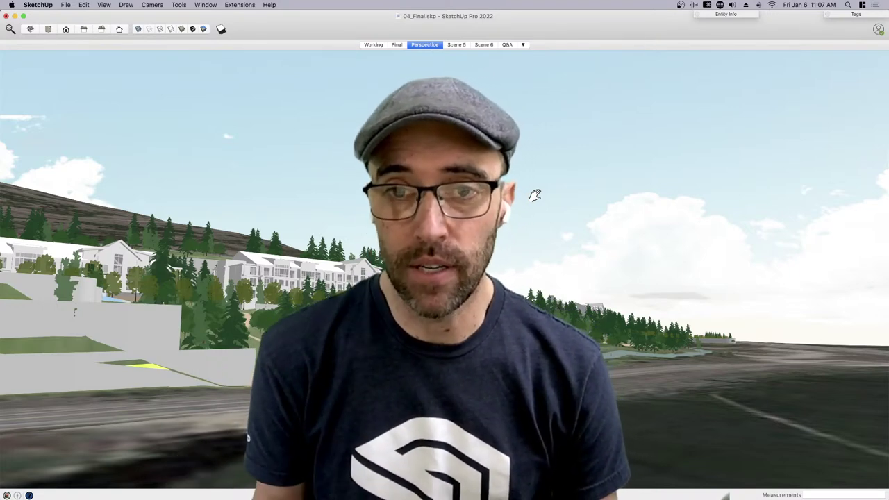
key("ctrl+Right")
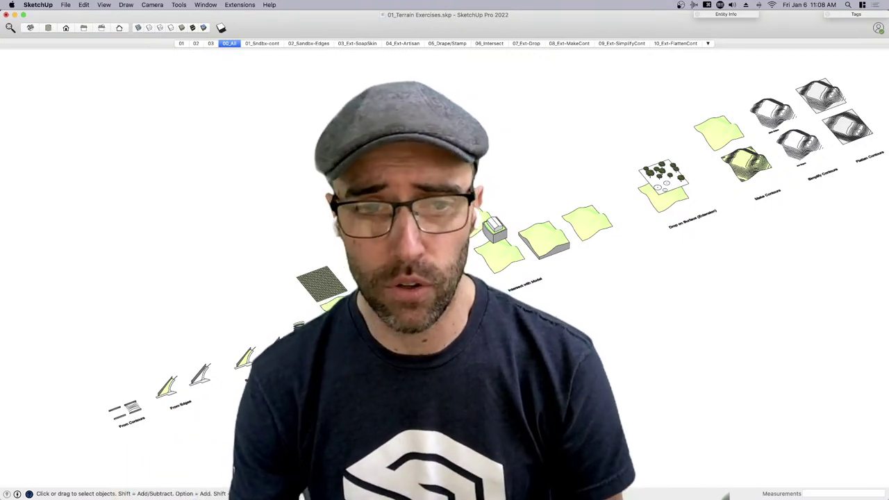
Switch to the 01_Sandbx-cont scene and return focus to the model window
left_click(261, 44)
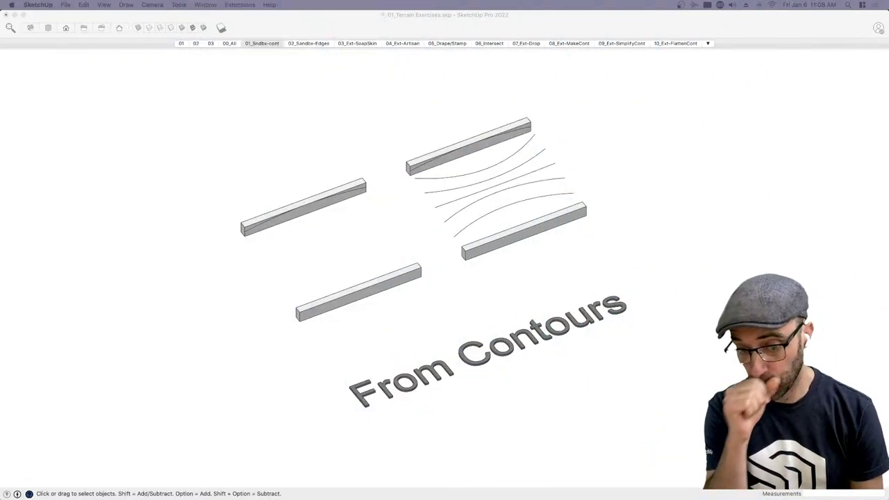
left_click(506, 310)
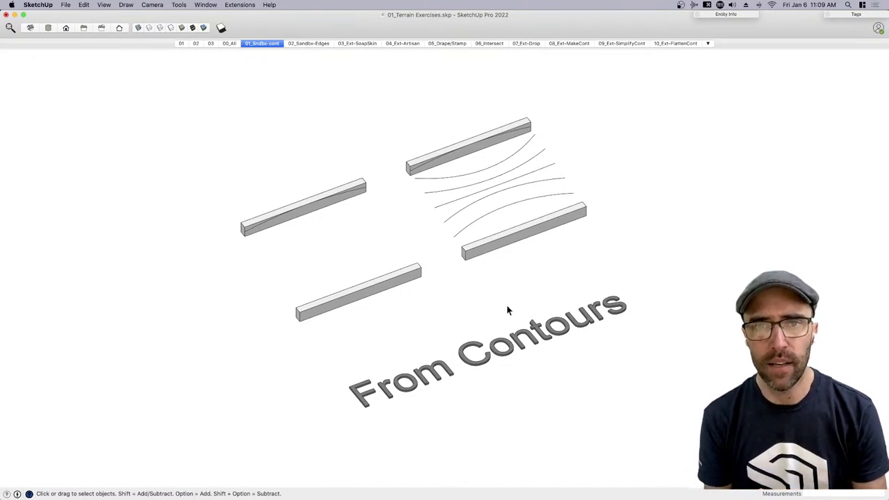
Show the Large Tool Set palette from View > Tool Palettes
left_click(103, 5)
mouse_move(133, 40)
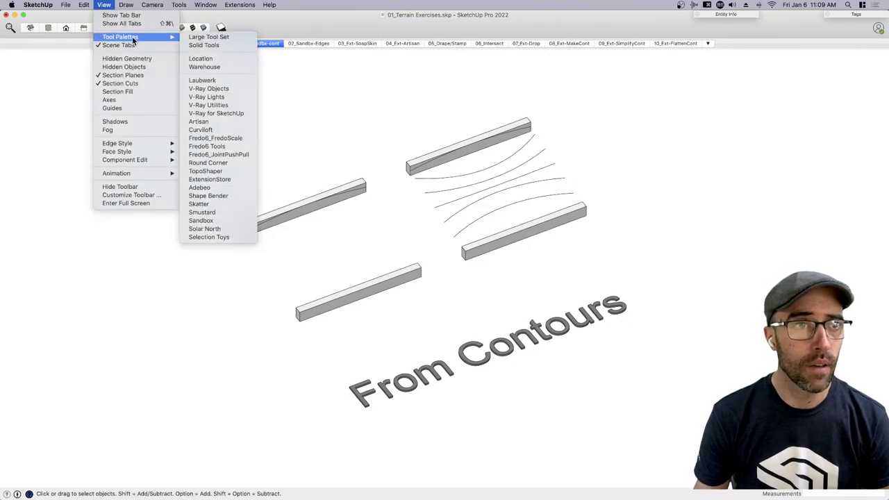
left_click(201, 36)
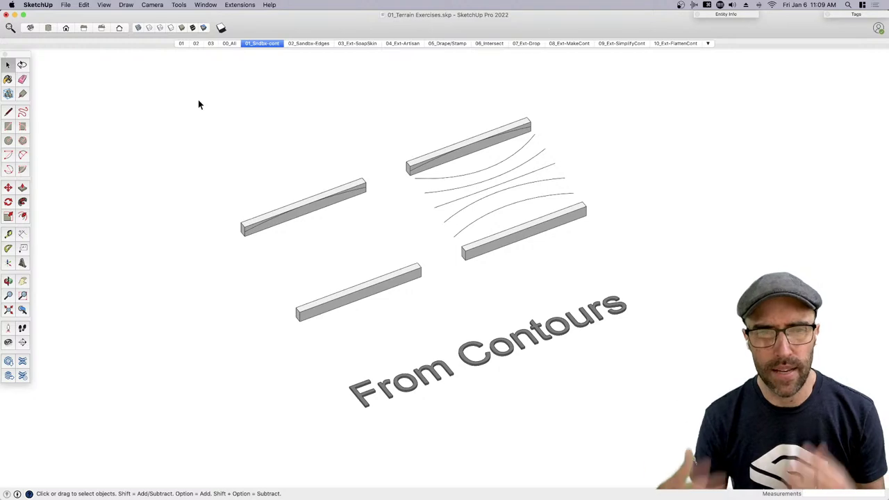
Show the Sandbox tool palette, move it aside, and orbit the contour model
left_click(105, 5)
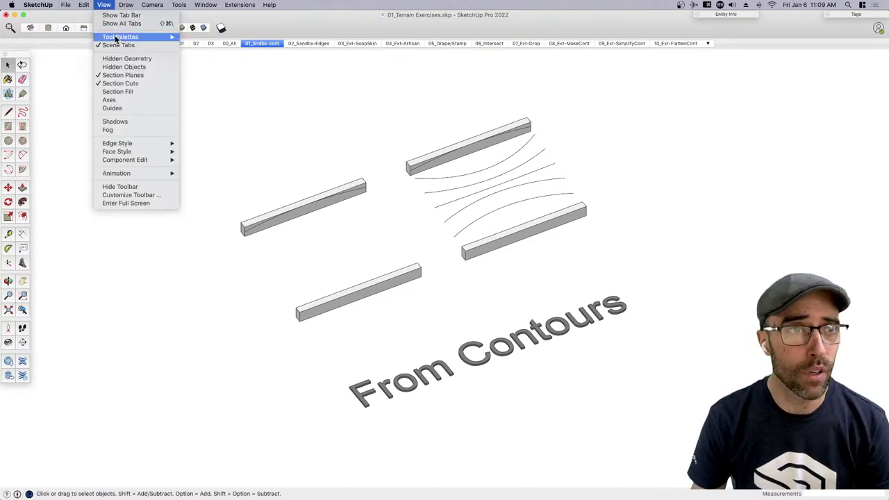
mouse_move(118, 38)
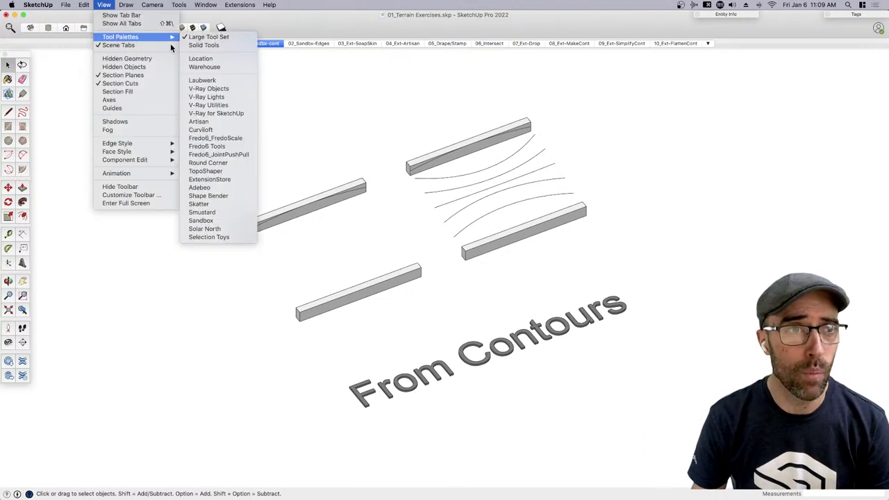
left_click(202, 220)
left_click_drag(48, 70, 83, 93)
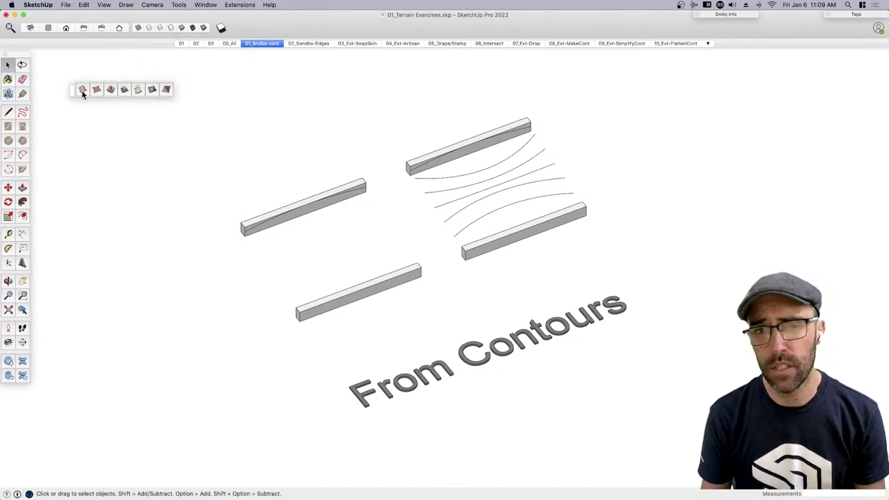
middle_click_drag(247, 213, 304, 214)
middle_click_drag(371, 265, 338, 283)
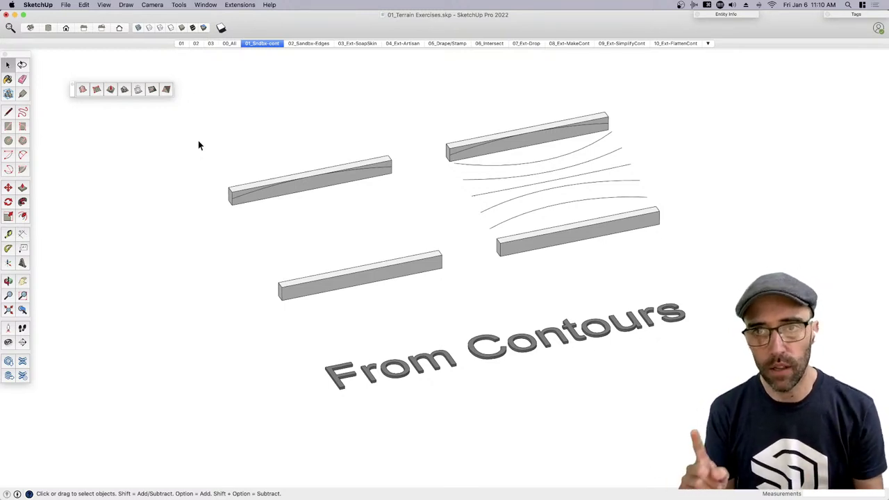
left_click_drag(202, 149, 446, 310)
middle_click_drag(297, 204, 262, 238)
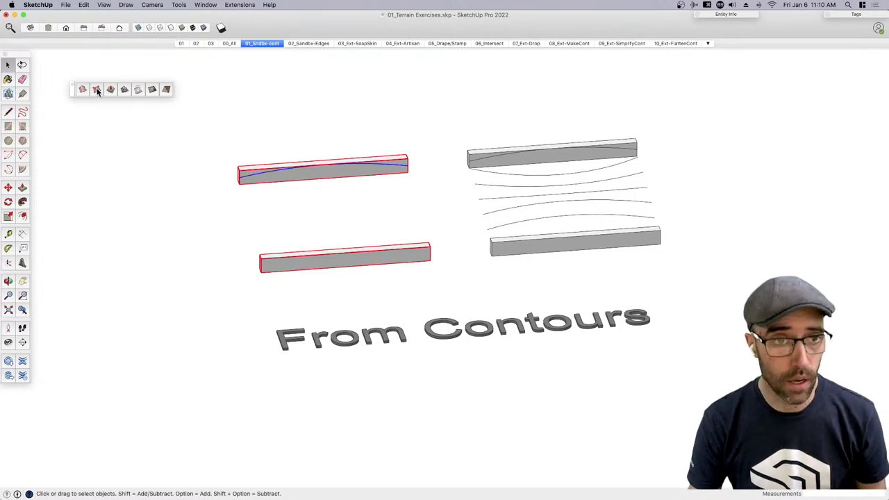
left_click(315, 150)
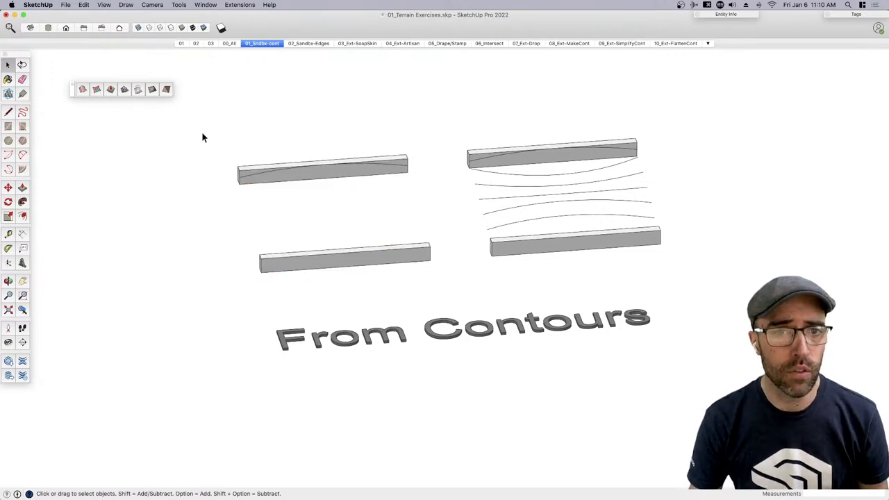
left_click_drag(202, 132, 456, 283)
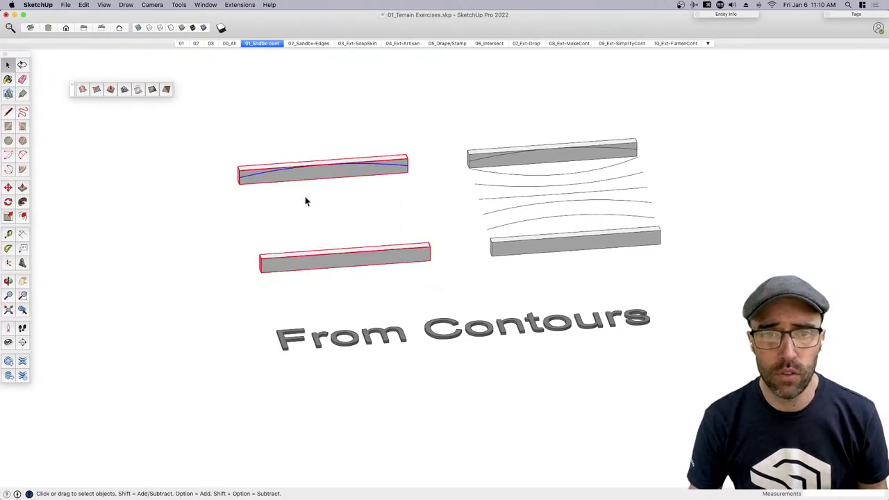
left_click(83, 89)
middle_click_drag(309, 223, 491, 178)
key("super+z")
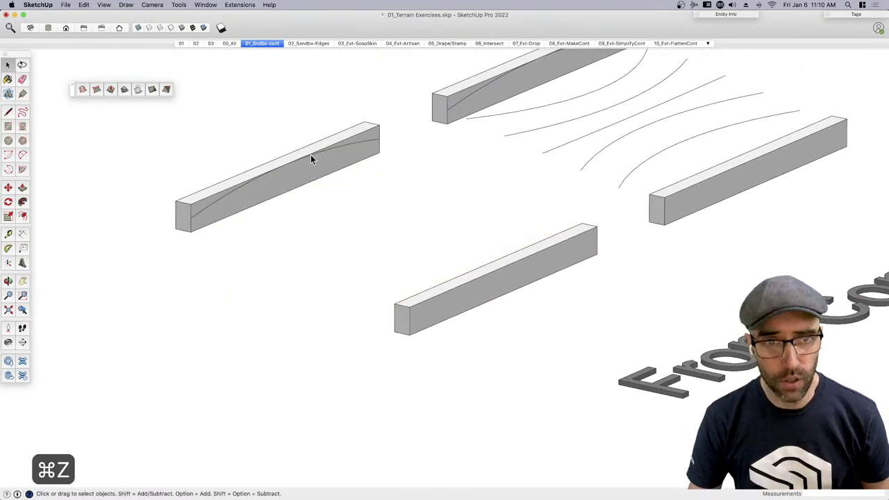
middle_click_drag(369, 244, 623, 235)
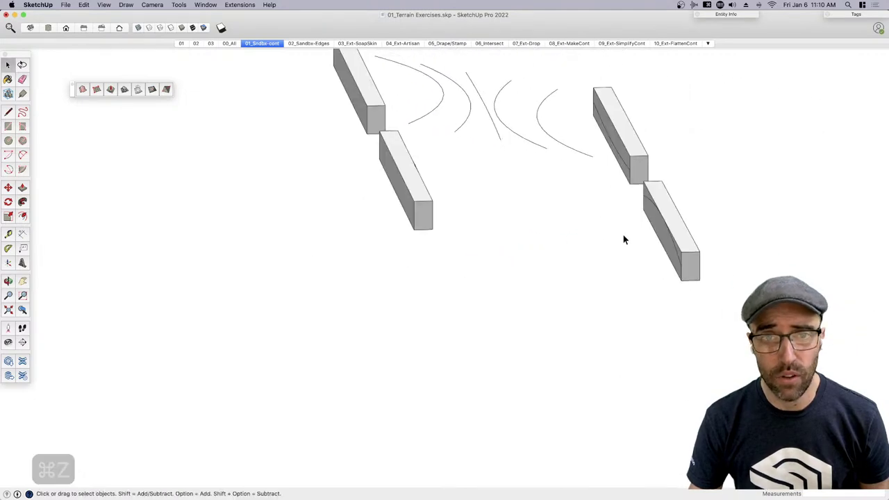
left_click(648, 201, "shift")
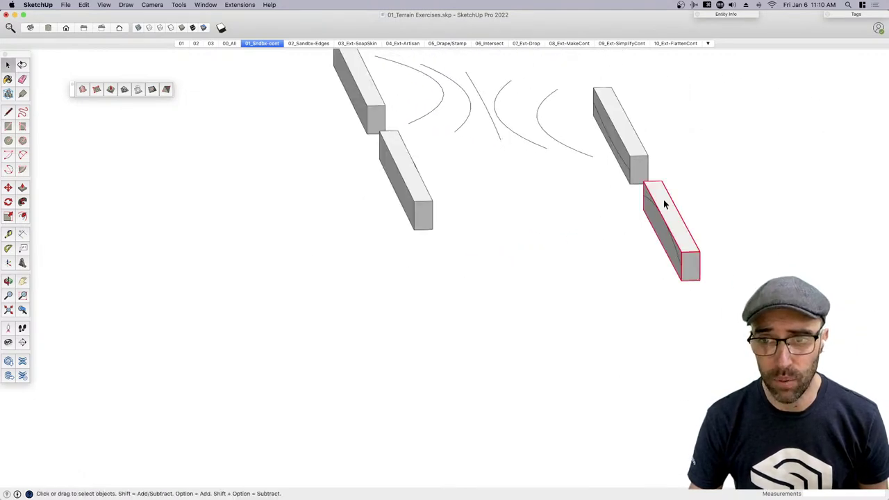
middle_click_drag(723, 289, 431, 271)
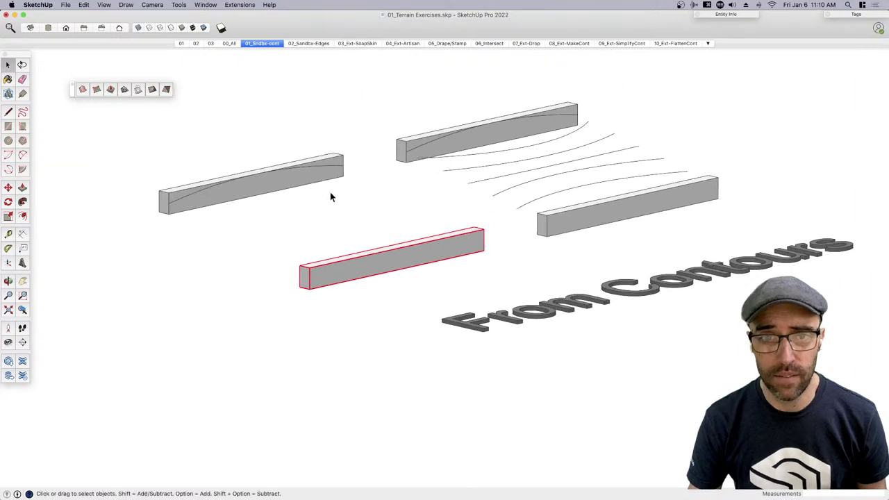
left_click(359, 321)
left_click_drag(223, 156, 223, 157)
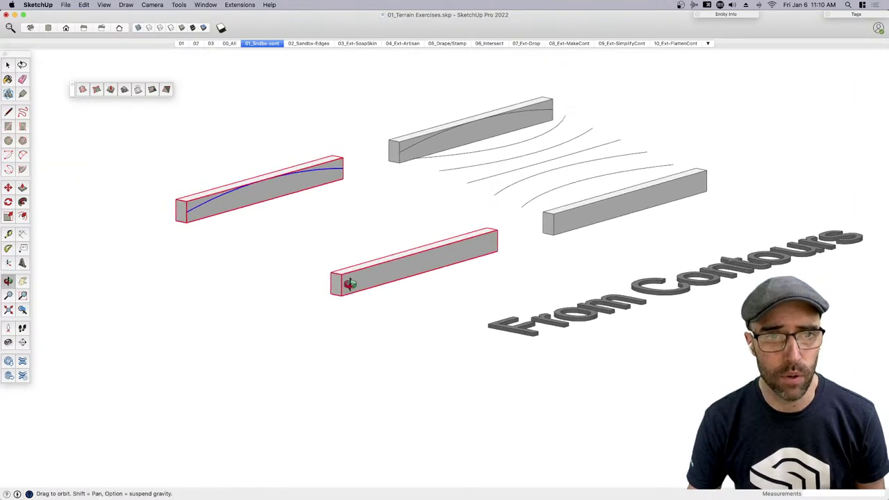
middle_click_drag(347, 284, 265, 305)
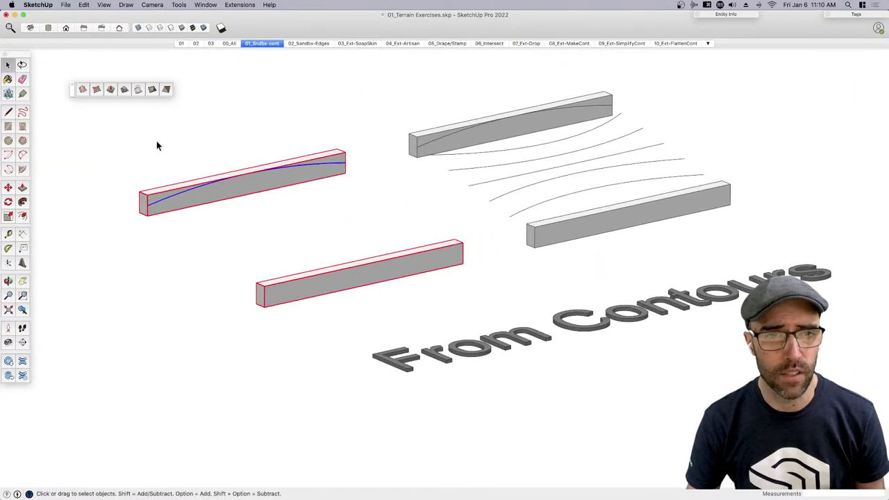
Generate a From Contours terrain between the two left beams and toggle hidden geometry to inspect its triangulation
left_click(83, 89)
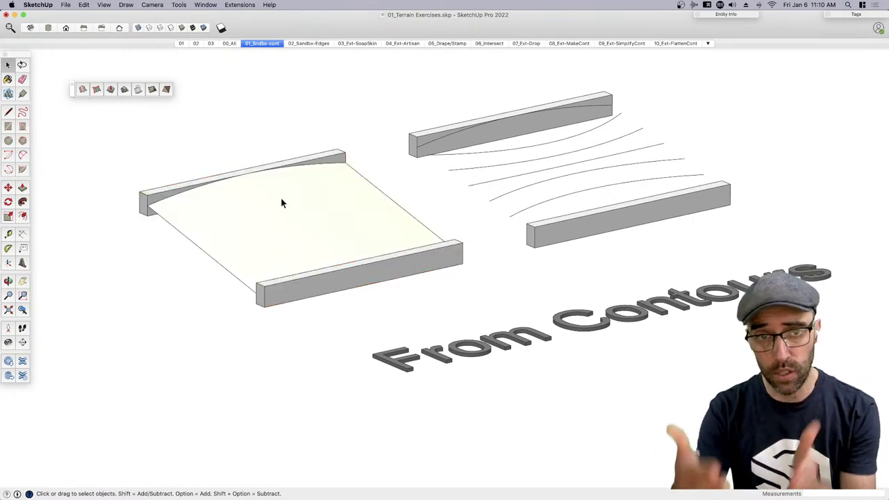
key("j")
scroll(281, 202, "up", 3)
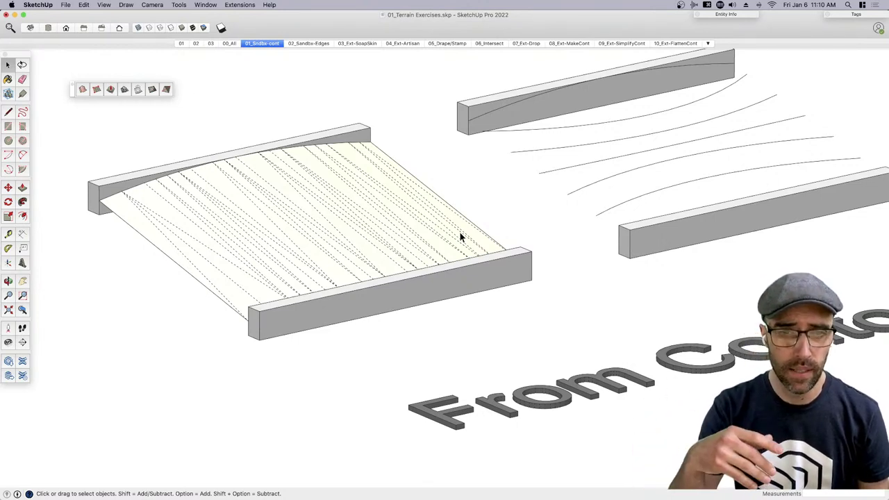
key("j")
key("j")
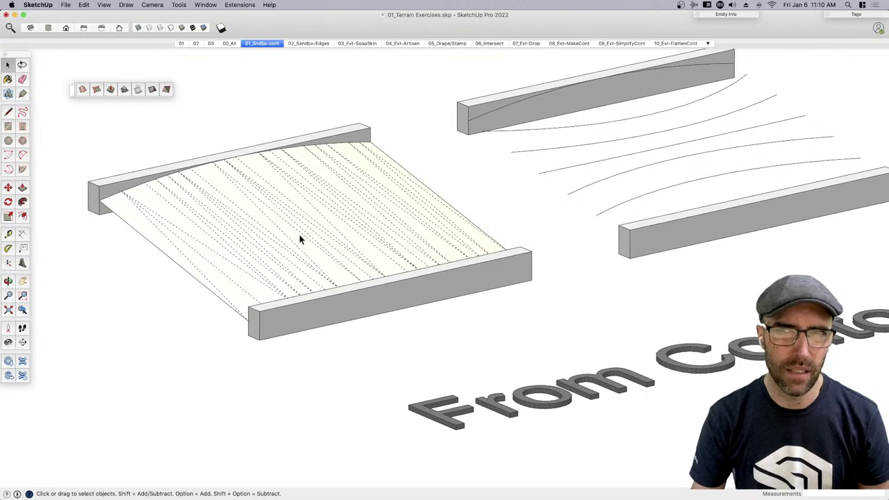
key("j")
Window-select the two upper beams and their contour curves
scroll(330, 255, "down", 3)
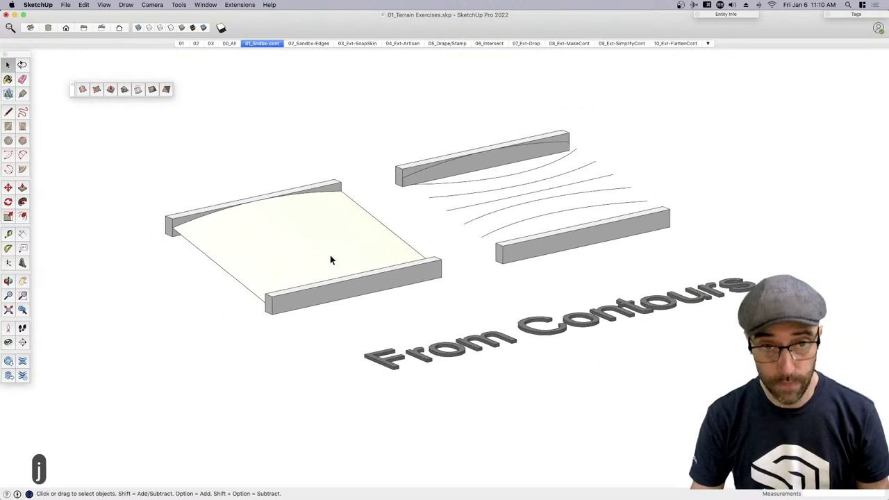
middle_click_drag(484, 217, 542, 272)
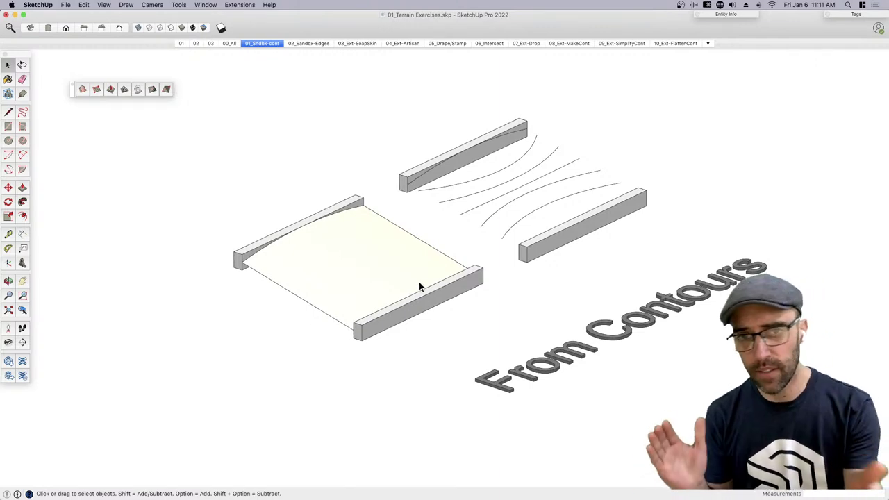
left_click_drag(391, 95, 664, 268)
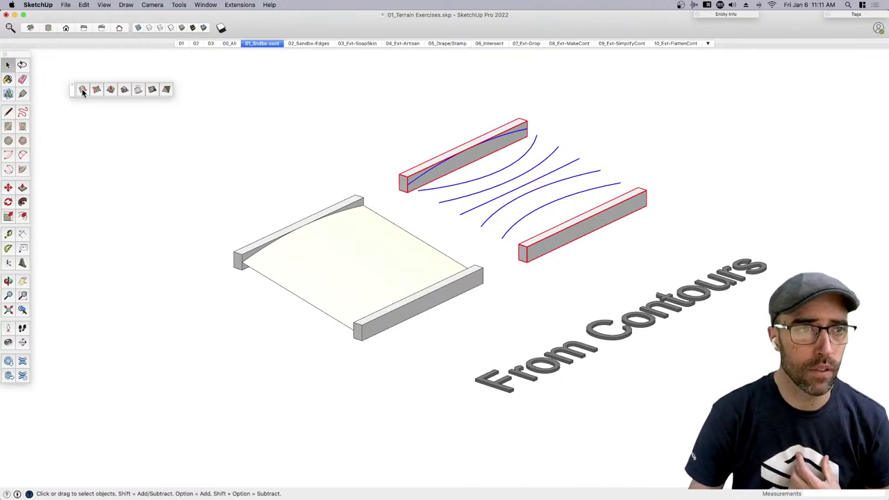
scroll(517, 167, "up", 3)
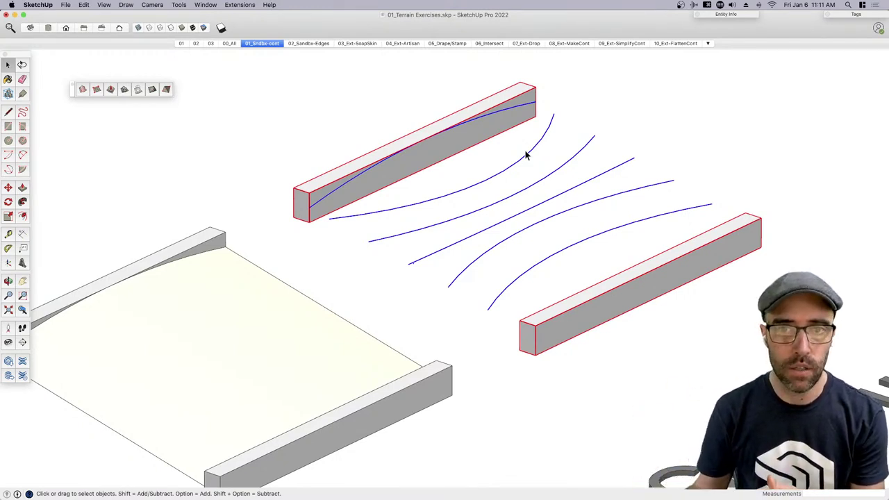
scroll(471, 215, "up", 2)
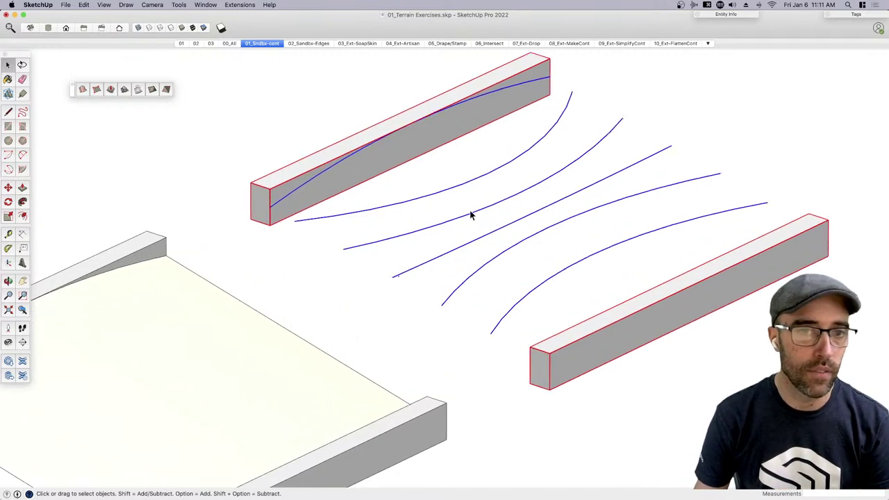
scroll(471, 215, "down", 4)
middle_click_drag(592, 163, 563, 183)
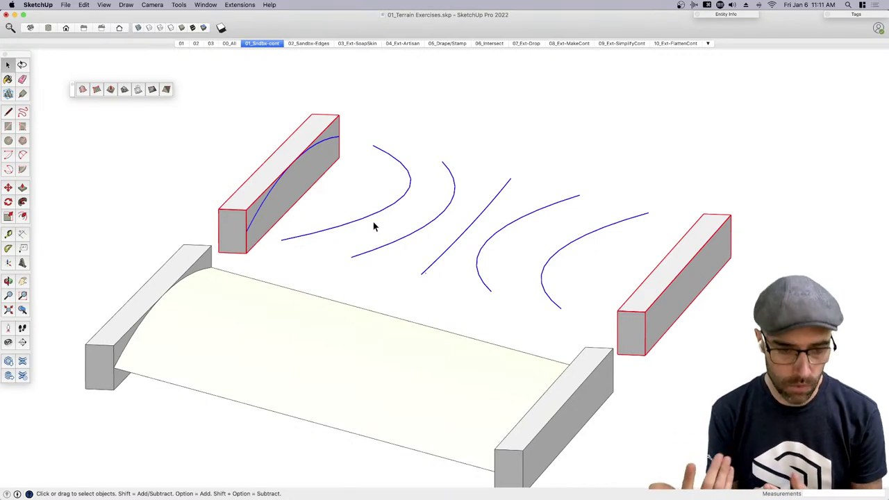
key("super+1")
scroll(375, 220, "down", 2)
scroll(759, 222, "up", 2)
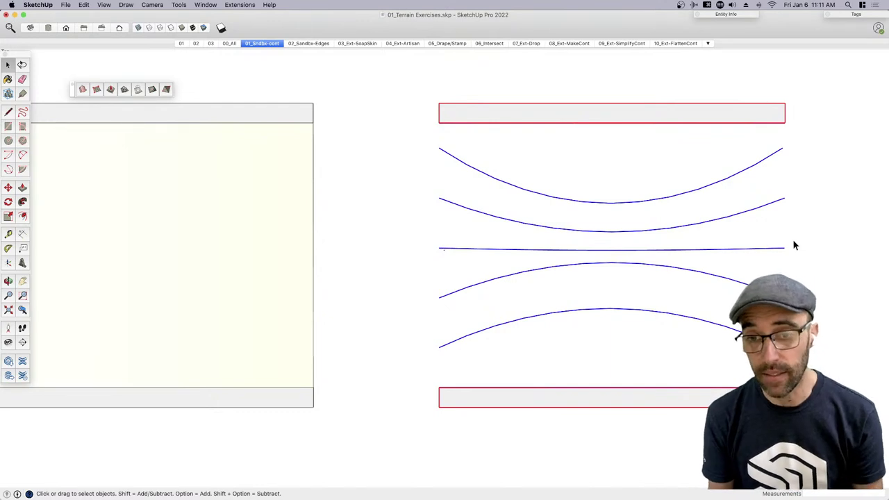
scroll(445, 230, "down", 1)
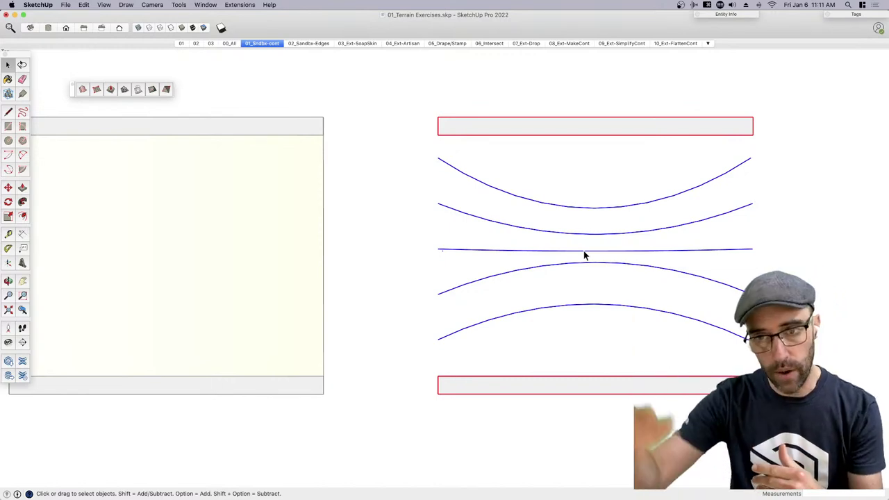
middle_click_drag(546, 258, 535, 130)
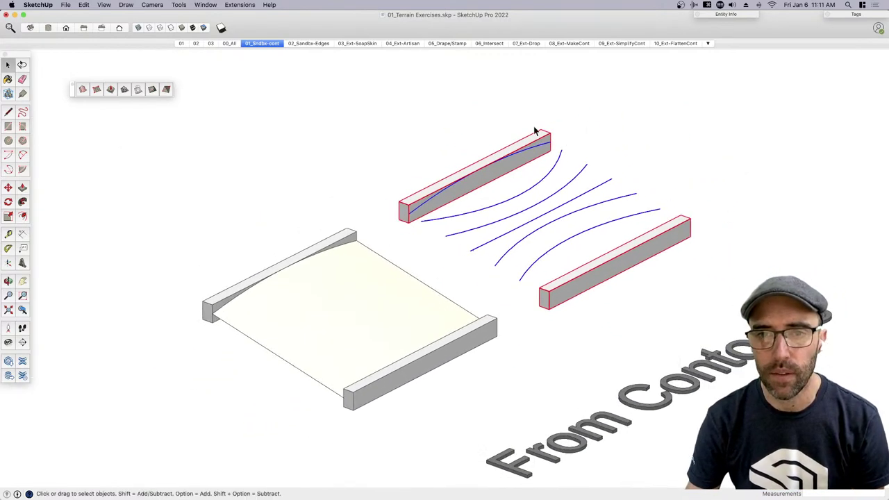
left_click(83, 89)
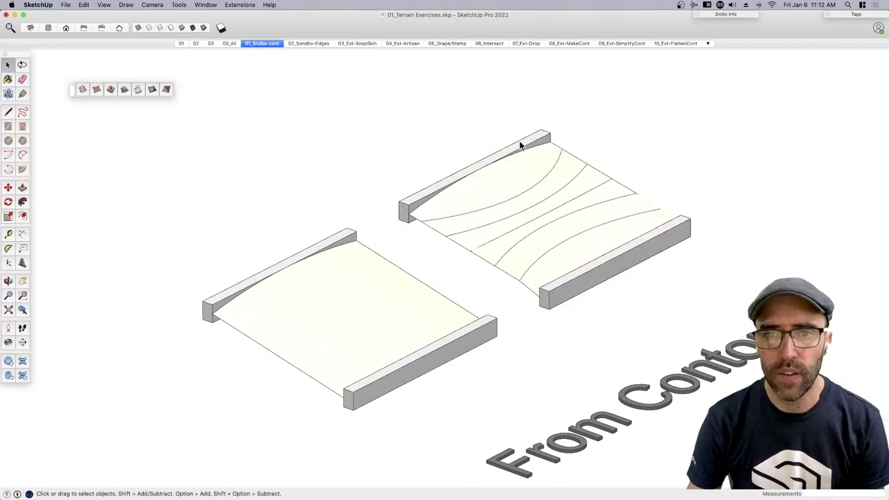
scroll(554, 169, "up", 3)
middle_click_drag(554, 169, 651, 163)
scroll(325, 184, "up", 2)
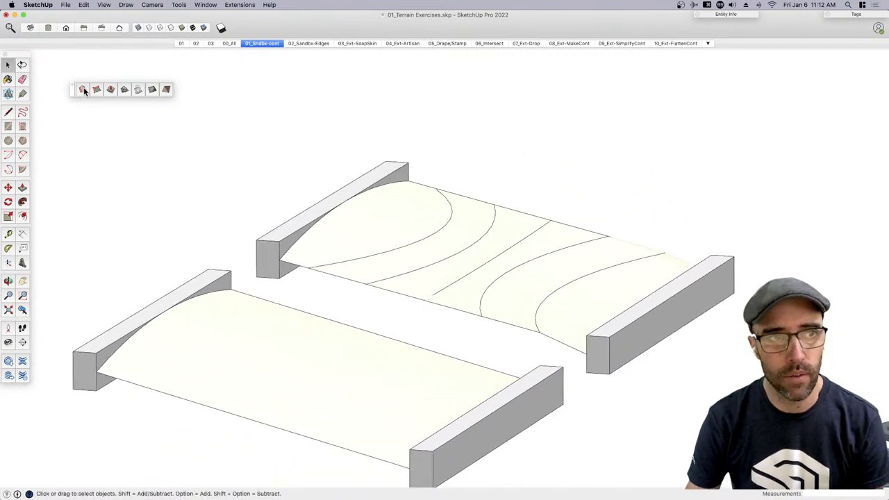
middle_click_drag(472, 235, 375, 181)
left_click(206, 5)
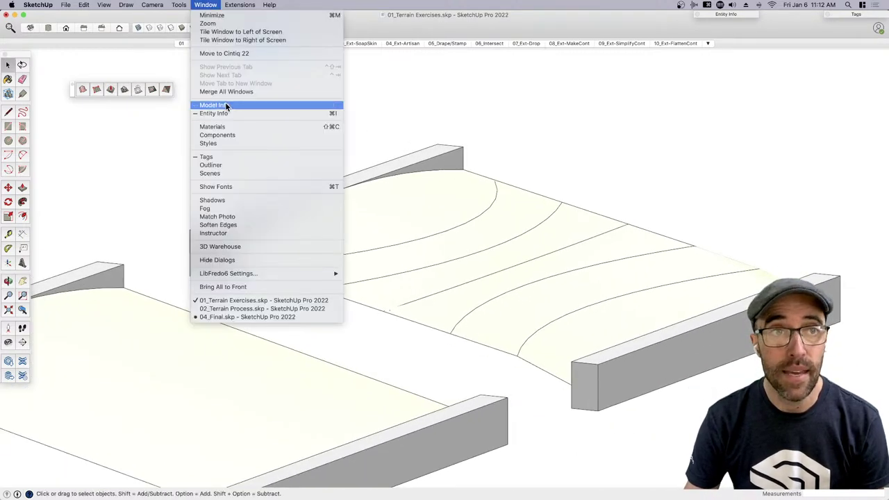
left_click(230, 201)
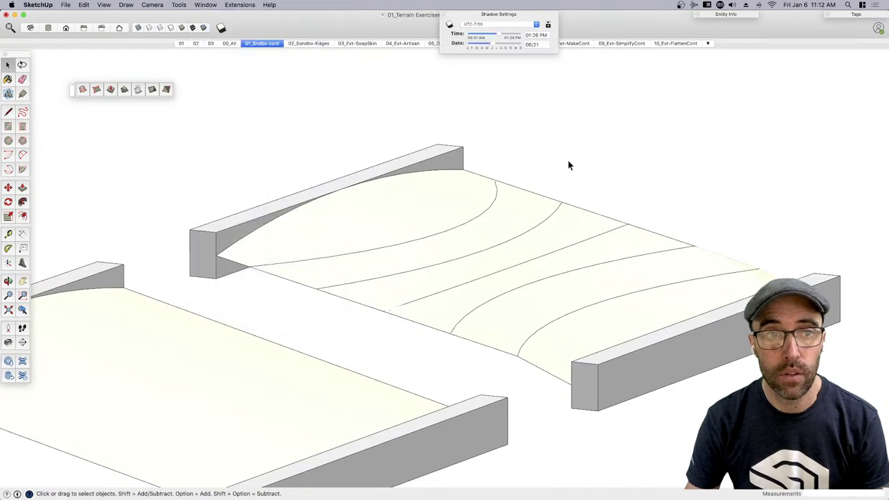
left_click(547, 25)
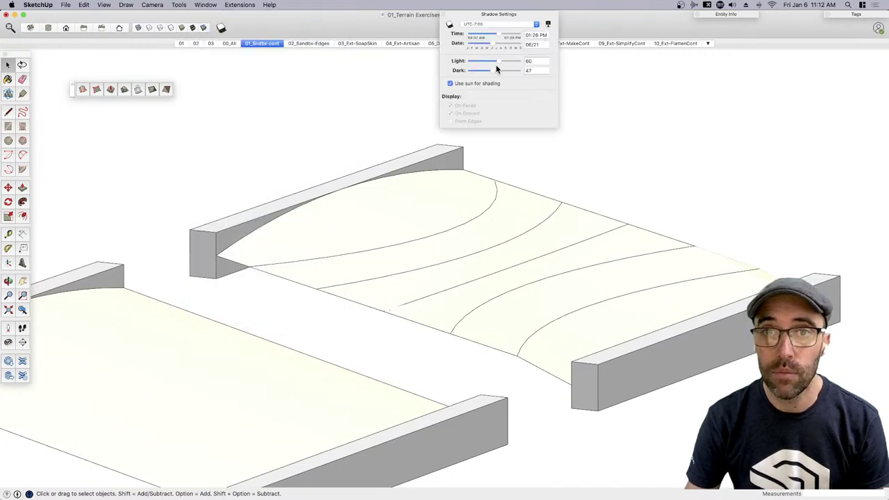
mouse_move(499, 60)
left_mouse_down()
mouse_move(487, 60)
mouse_move(503, 69)
mouse_move(494, 70)
left_mouse_up()
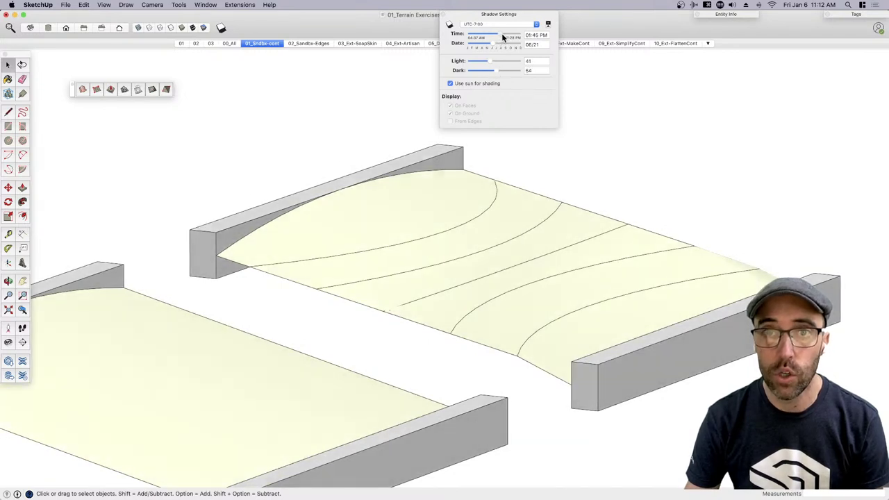
mouse_move(502, 34)
left_mouse_down()
mouse_move(512, 37)
mouse_move(500, 39)
left_mouse_up()
left_click(498, 14)
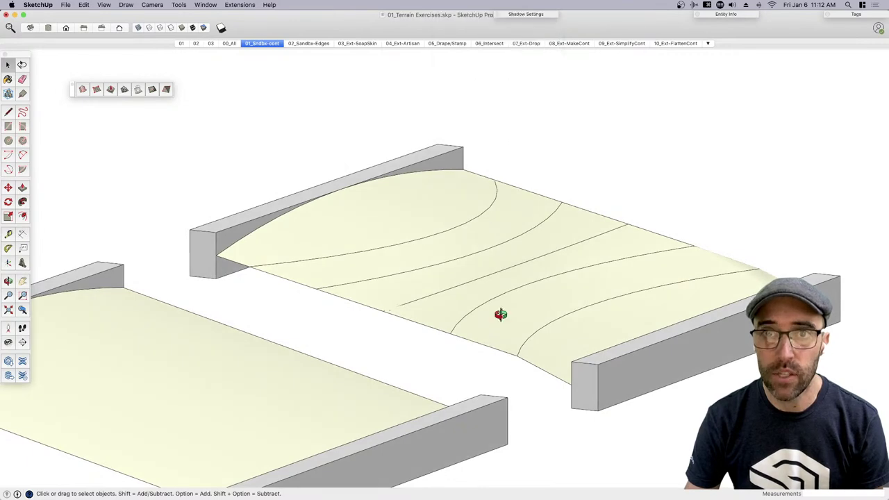
middle_click_drag(500, 311, 408, 313)
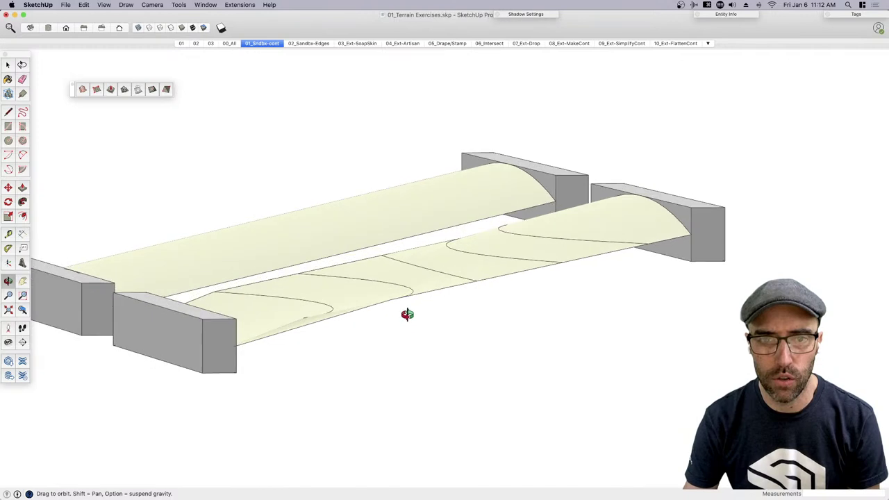
middle_click_drag(424, 255, 446, 284)
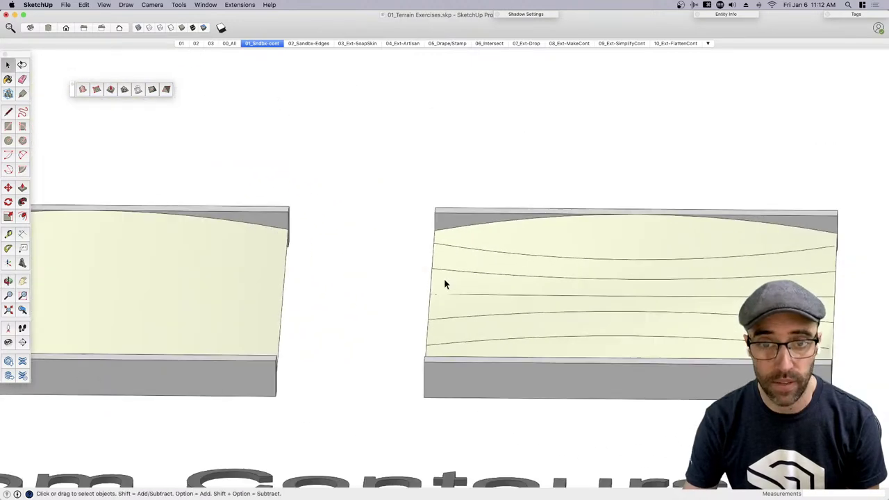
Switch to the 02_Sandbx-Edges scene and pan to a low side view of the wall and road-strip models
left_click(308, 43)
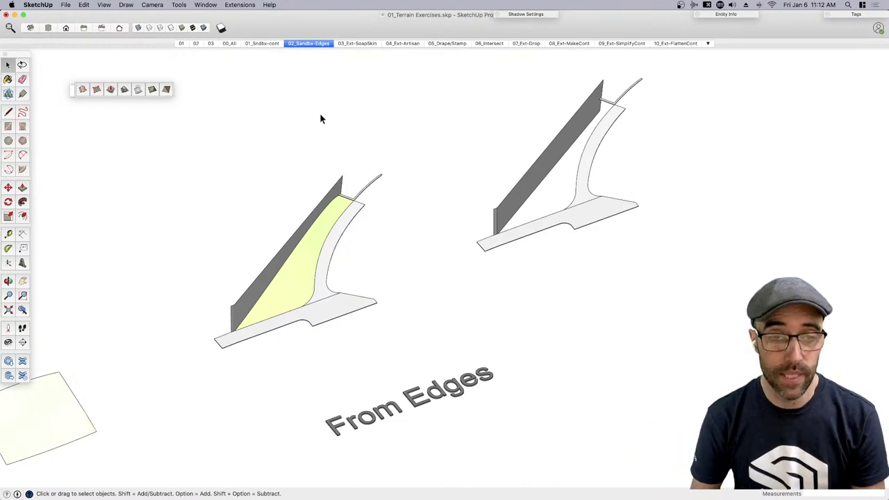
middle_click_drag(352, 256, 272, 213)
scroll(273, 211, "up", 3)
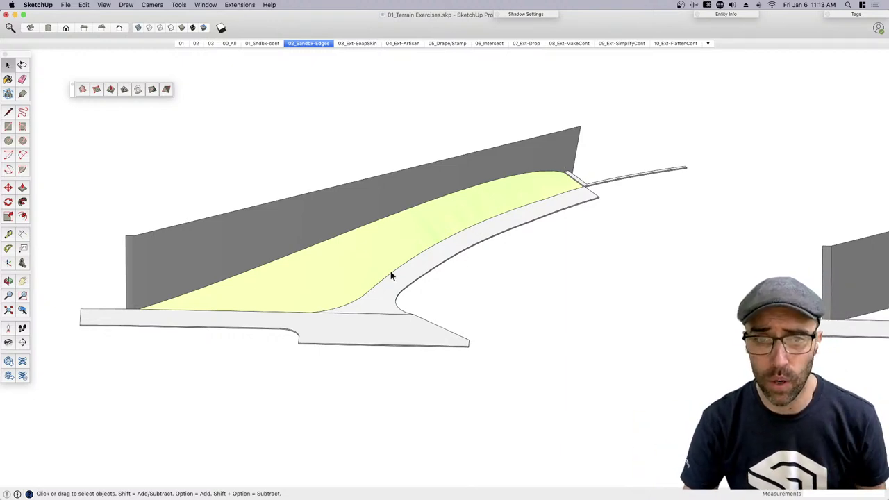
left_click(305, 257)
key("h")
scroll(542, 292, "right", 10)
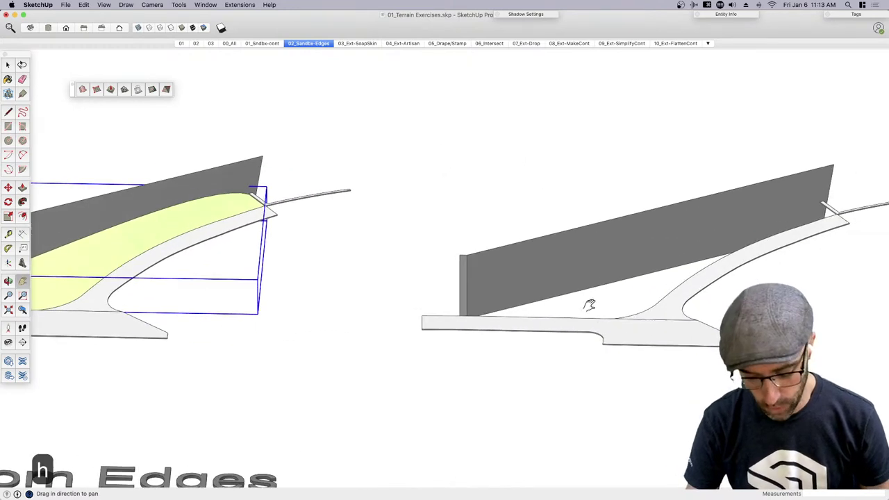
scroll(547, 257, "up", 2)
Set the face style to Wireframe and frame the second model's wall and curved road strip
key("space")
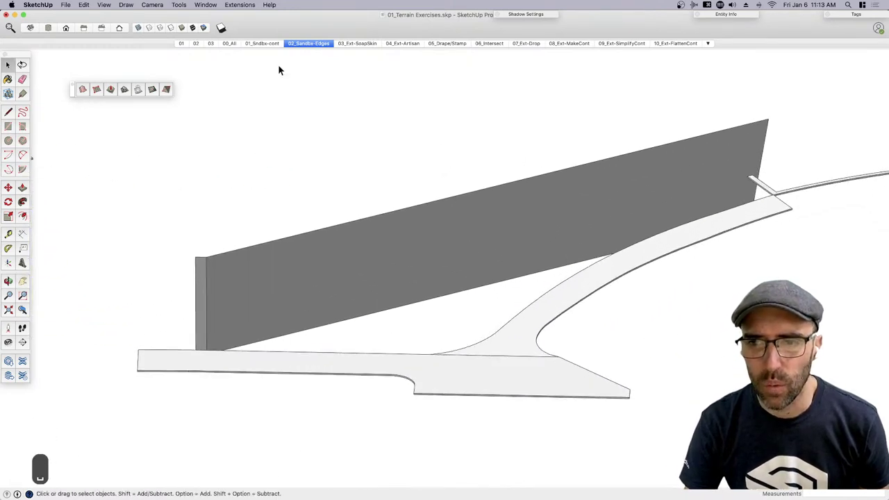
left_click(171, 27)
left_click(508, 256)
key("h")
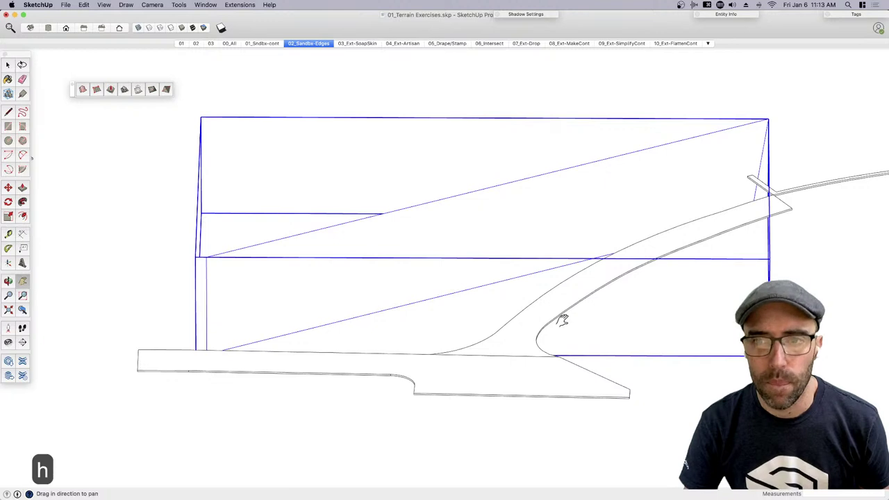
left_click_drag(614, 368, 544, 323)
key("space")
left_click(529, 324)
middle_click_drag(530, 325, 542, 252)
key("h")
left_click_drag(536, 262, 606, 304)
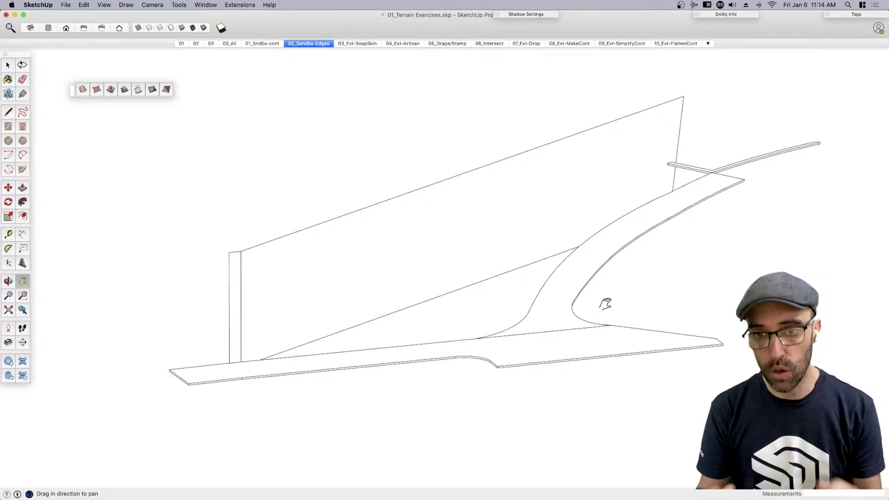
Orbit and zoom around the wall and road strip to frame where the arcs will go
key("space")
key("l")
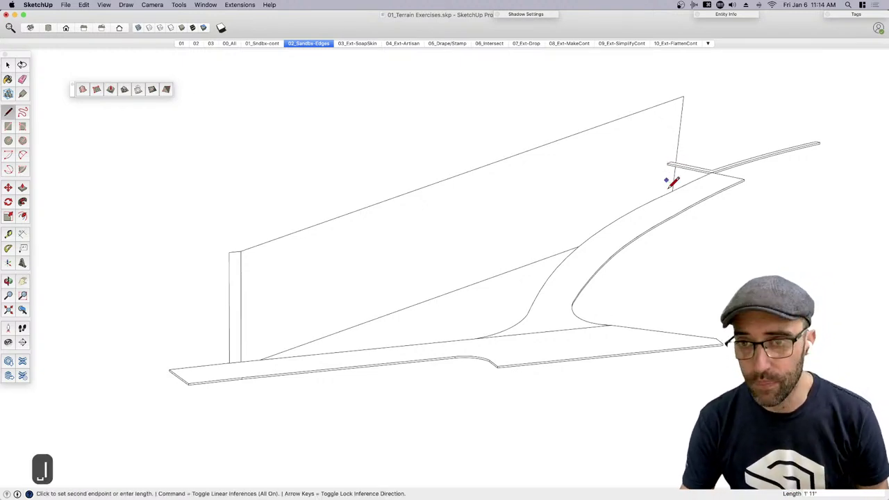
scroll(655, 164, "up", 3)
scroll(655, 164, "up", 2)
scroll(680, 151, "up", 2)
key("space")
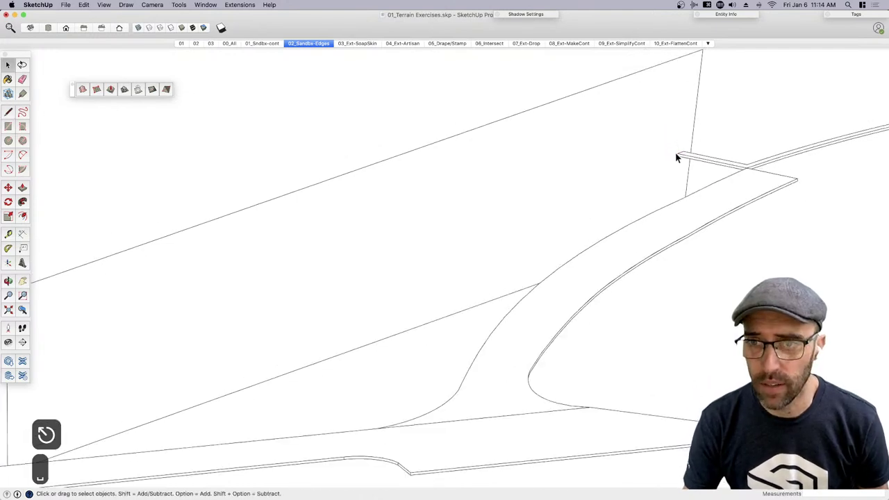
scroll(677, 154, "down", 3)
key("a")
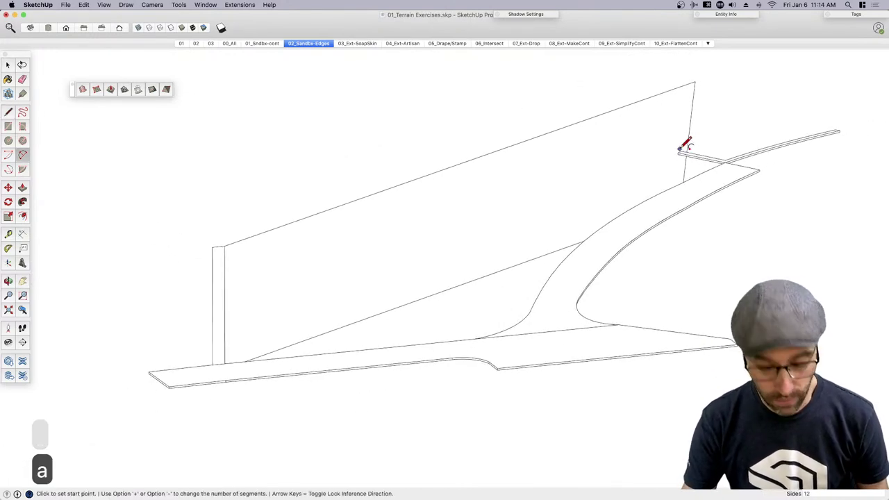
middle_click_drag(674, 139, 515, 250)
key("space")
middle_click_drag(515, 289, 369, 343)
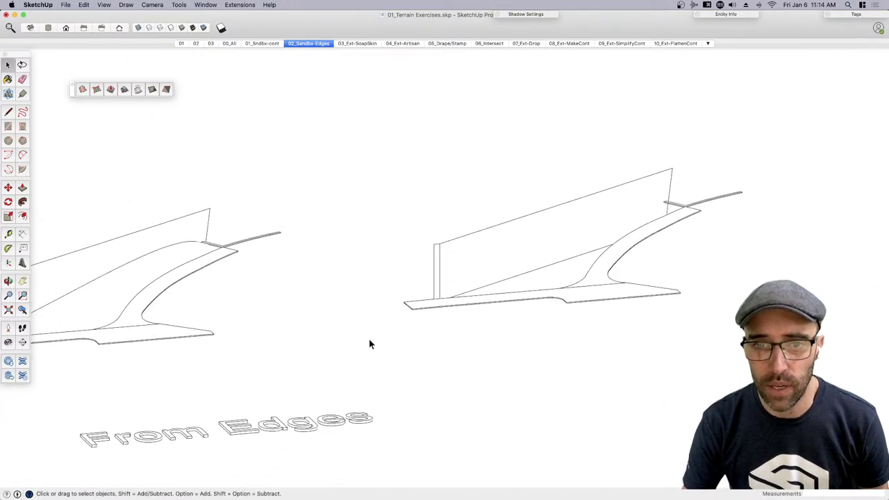
scroll(587, 244, "up", 3)
key("l")
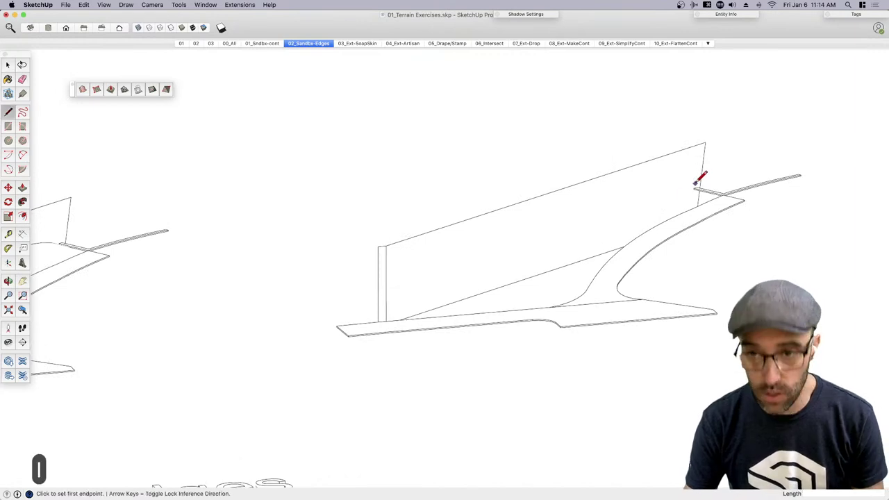
key("space")
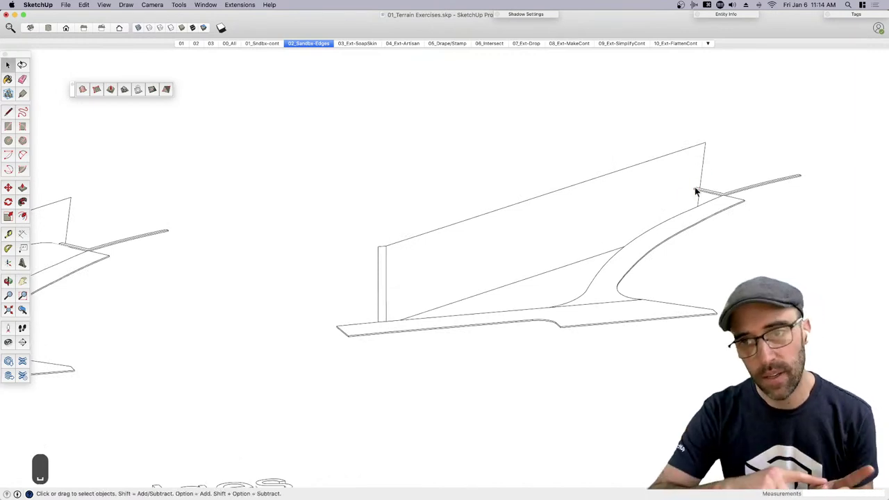
scroll(697, 192, "up", 2)
key("a")
Draw a trial arc from the strip endpoint to the wall's bottom corner with a 4'6" bulge, then undo it
left_click(694, 189)
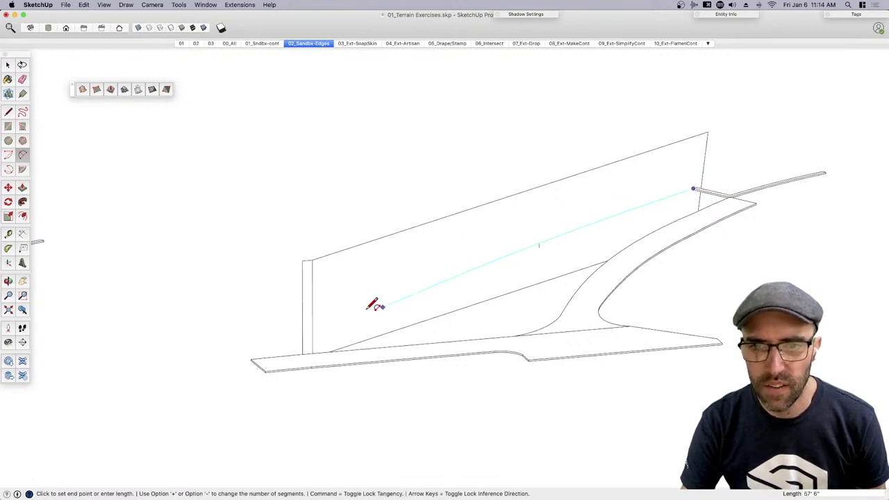
left_click(313, 353)
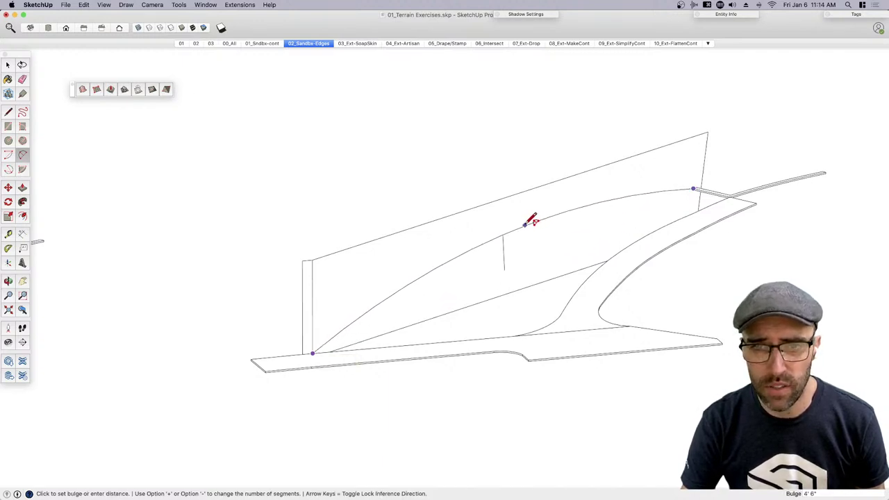
left_click(529, 221)
middle_click_drag(601, 253, 518, 206)
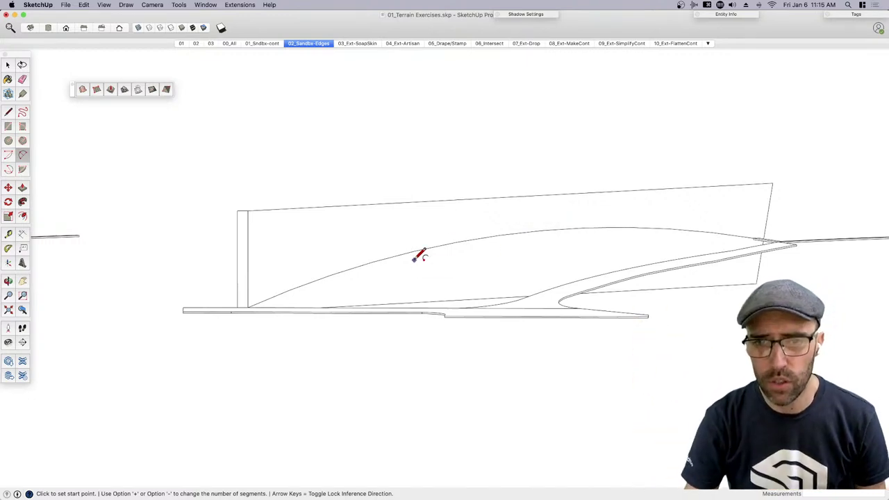
key("super+z")
Draw an arc from the wall's lower-left corner to a point partway up the wall
key("a")
scroll(278, 295, "up", 2)
left_click(239, 315)
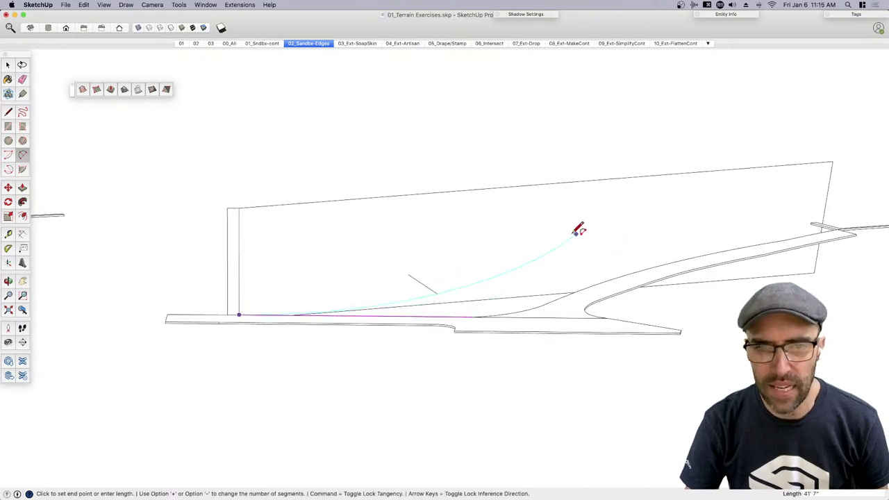
left_click(542, 236)
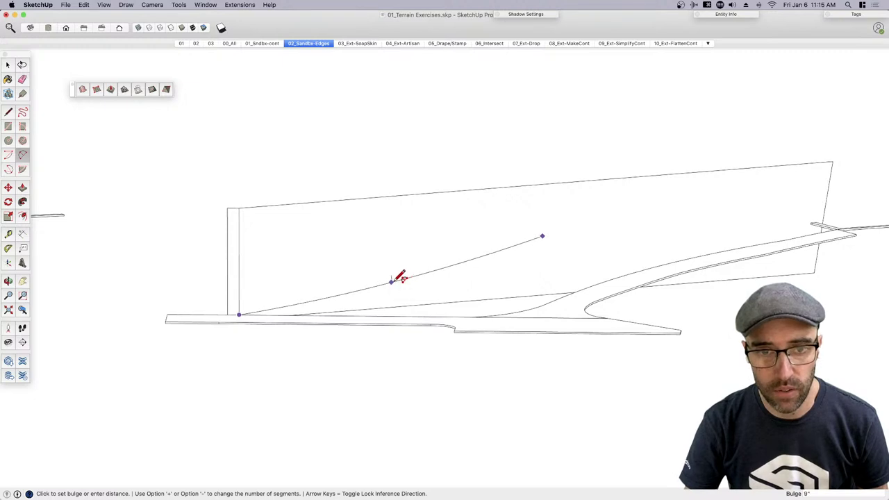
left_click(402, 277)
Continue the curve with a second arc ending at the road strip's end
left_click(517, 245)
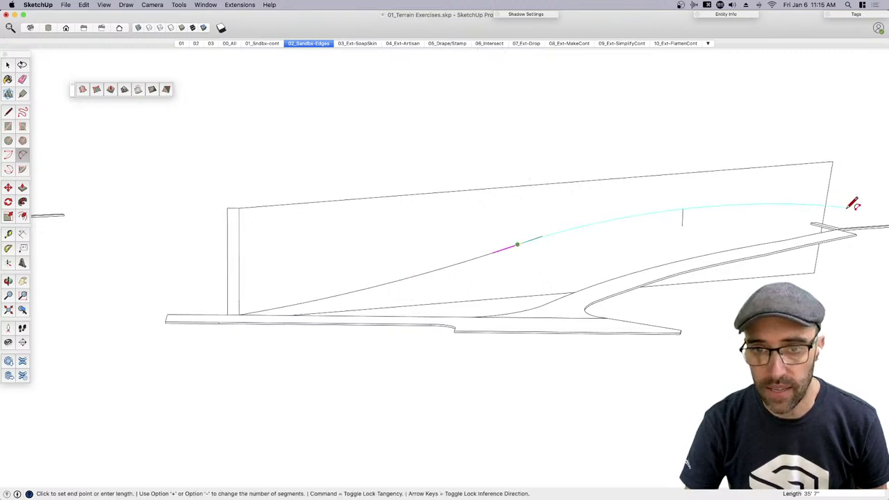
scroll(853, 203, "up", 3)
left_click(800, 230)
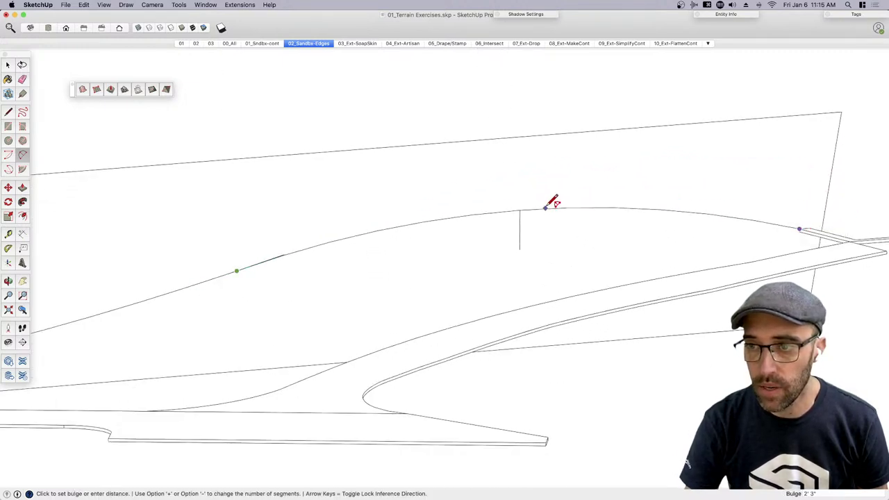
left_click(551, 204)
Erase the leftover stray edge along the curve
scroll(348, 243, "up", 2)
key("e")
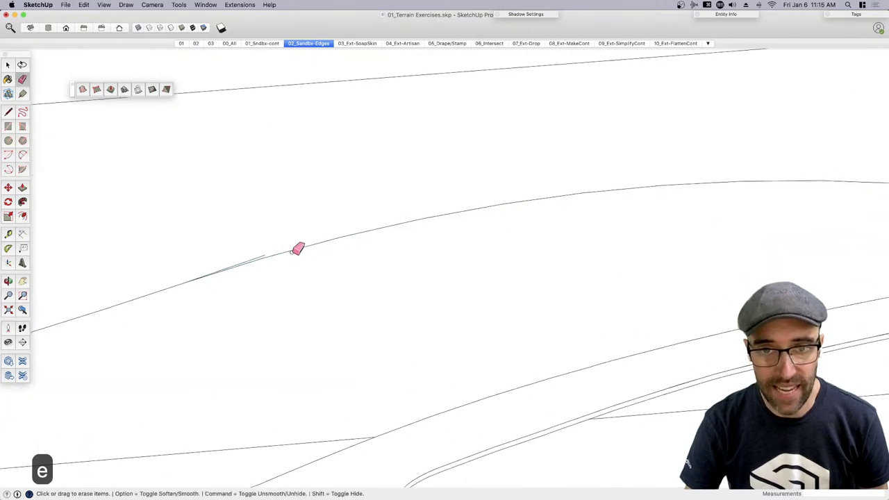
left_click(266, 253)
Group the terrain box and upper strip, then select all and explode into loose geometry
mouse_move(268, 252)
middle_mouse_down()
mouse_move(486, 179)
mouse_move(782, 221)
mouse_move(721, 239)
middle_mouse_up()
scroll(641, 209, "up", 3)
left_click(642, 175)
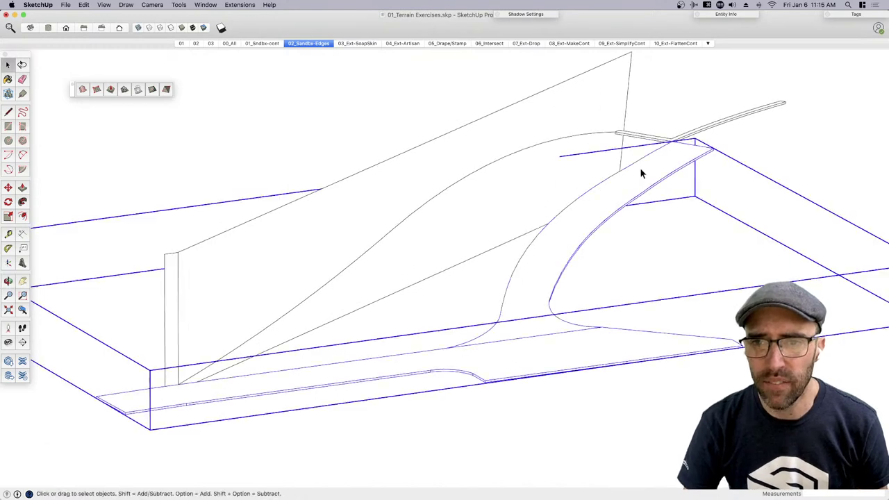
left_click(678, 144, "shift")
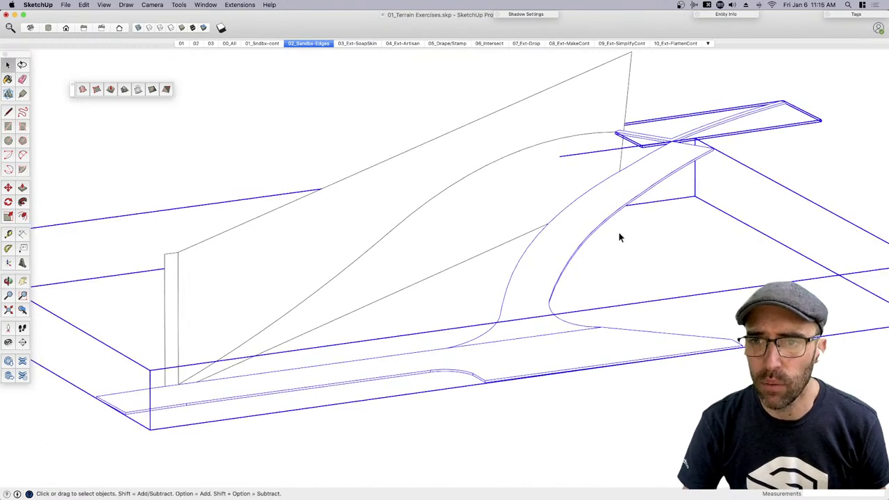
key("super+g")
key("super+a")
right_click(532, 298)
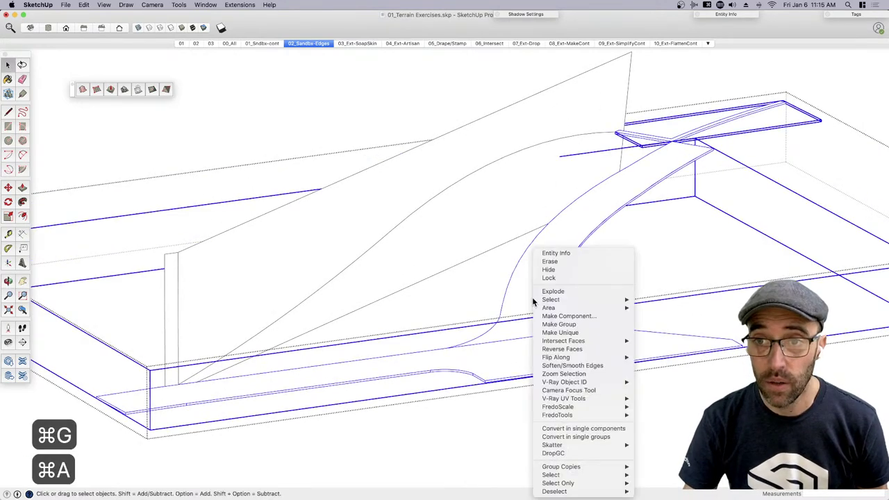
left_click(556, 289)
Select the curved road face with its edges, the long lower strip and the upper thin strip
scroll(666, 145, "up", 5)
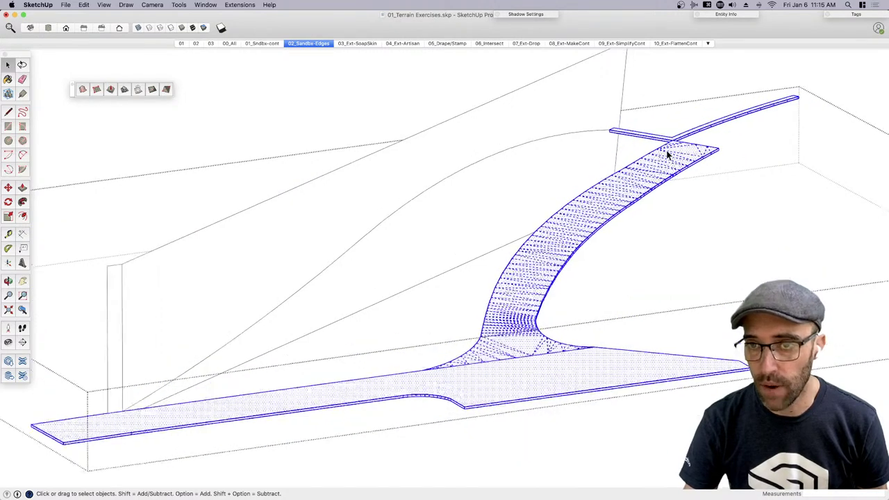
left_click(664, 139)
left_click(663, 149)
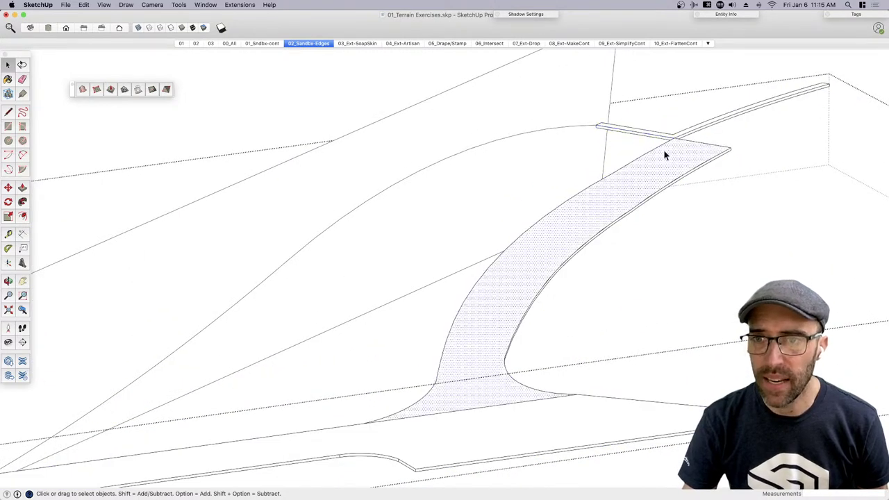
scroll(664, 150, "down", 3)
double_click(551, 254)
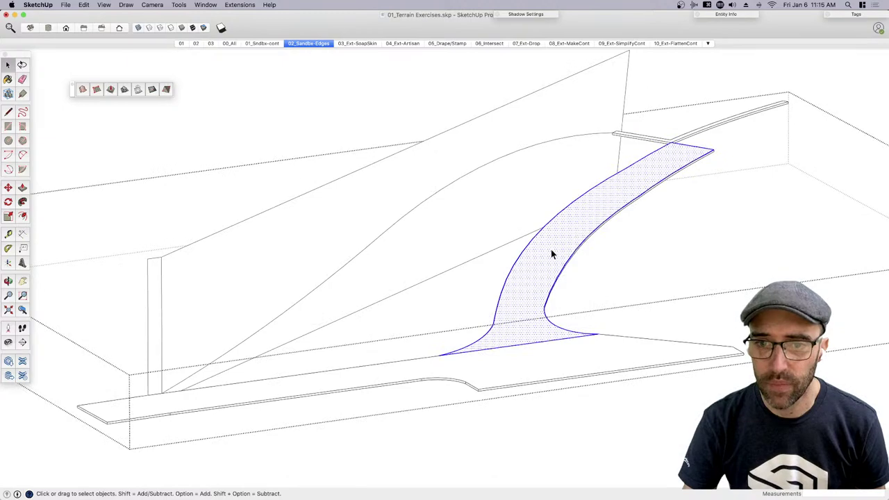
left_click(416, 368, "shift")
scroll(670, 136, "up", 5)
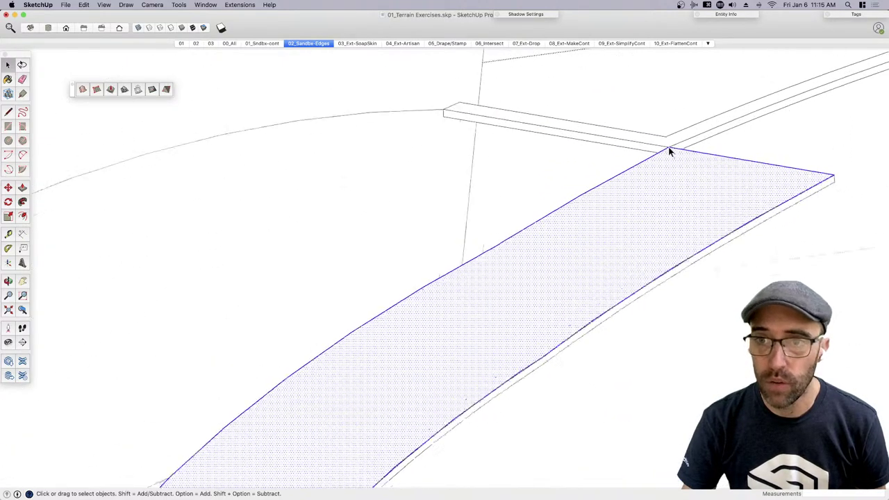
scroll(666, 144, "down", 2)
left_click(663, 141, "shift")
scroll(658, 136, "down", 6)
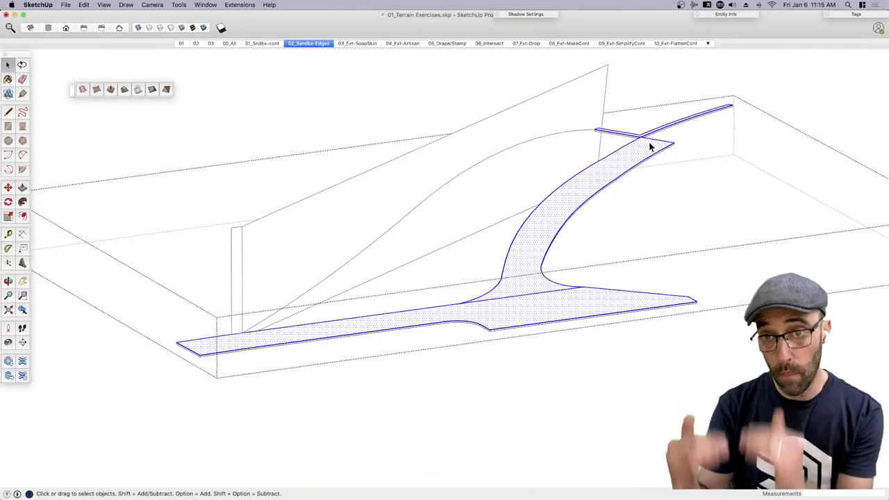
Copy the road outline, exit the terrain group, and select the whole terrain group
key("super+c")
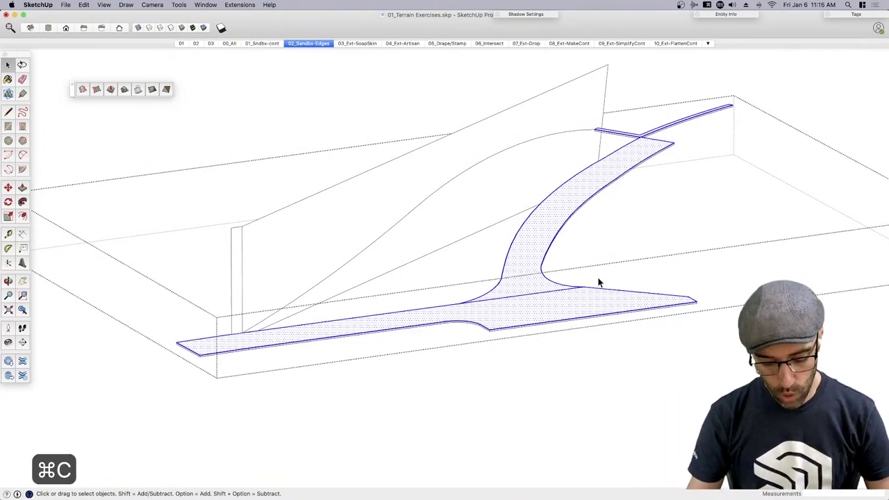
left_click(568, 421)
left_click(537, 301)
key("super+h")
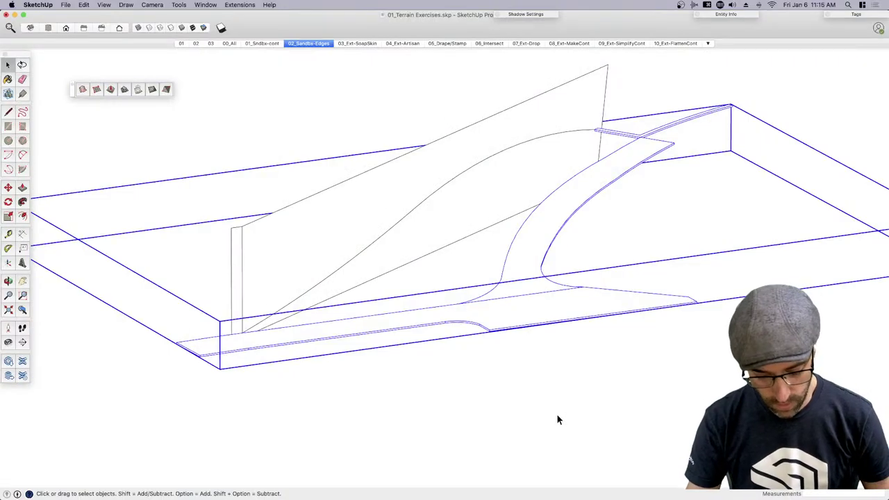
Hide the terrain group and paste the copied road outline back in place
right_click(533, 297)
left_click(548, 283)
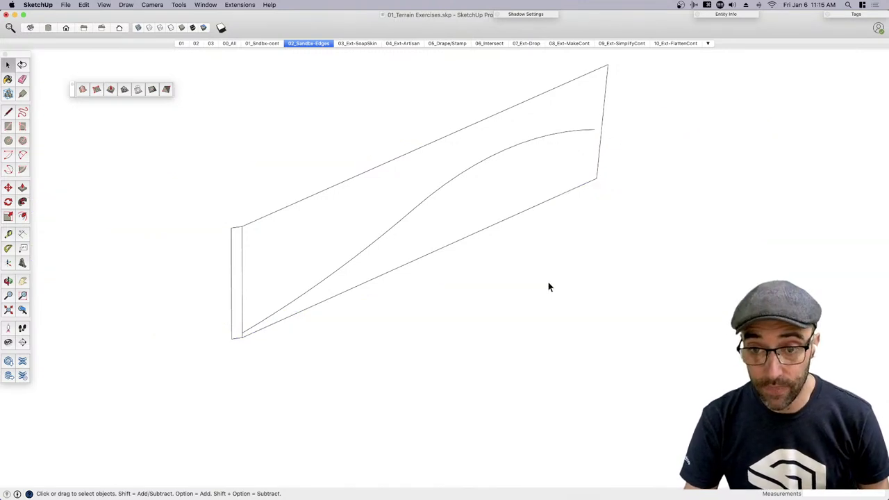
key("shift+v")
scroll(503, 278, "up", 3)
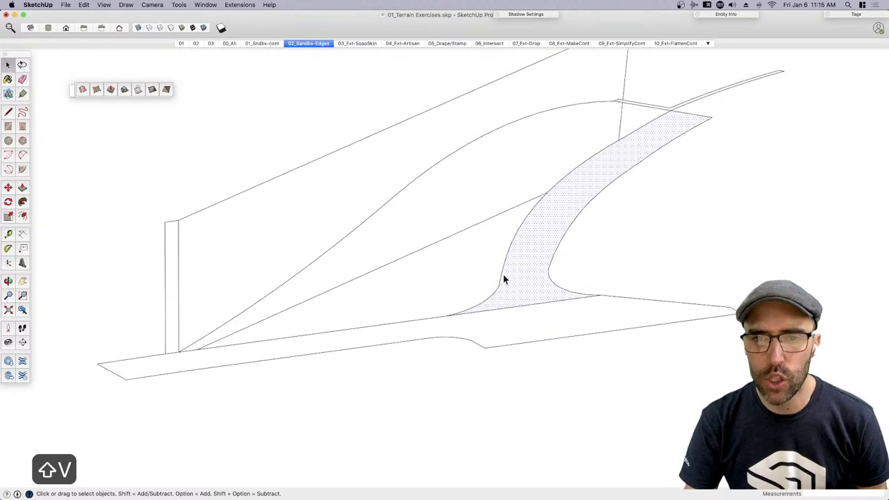
scroll(557, 307, "down", 2)
Erase the stray edge at the outline's end and orbit around to check it
key("e")
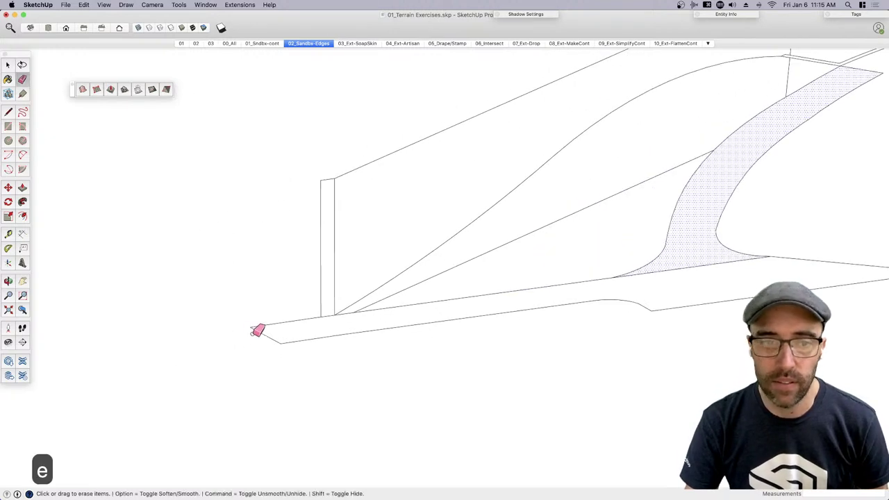
scroll(295, 318, "up", 2)
left_click(295, 321)
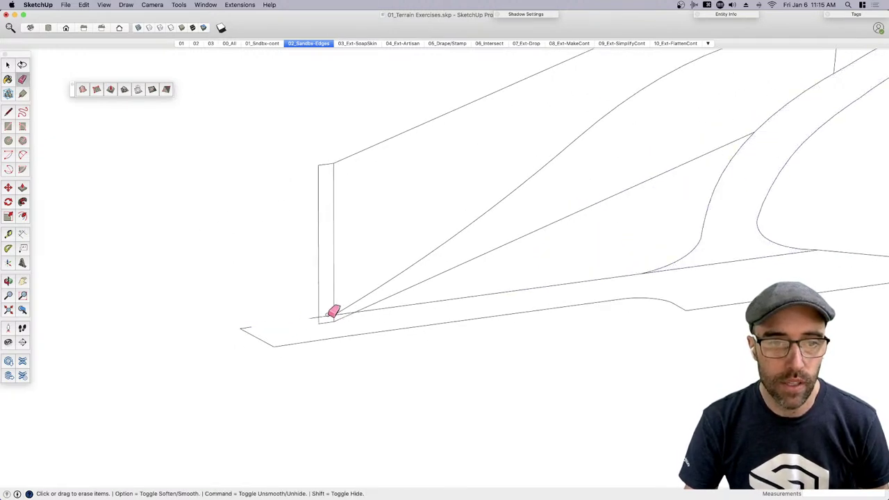
scroll(332, 311, "up", 2)
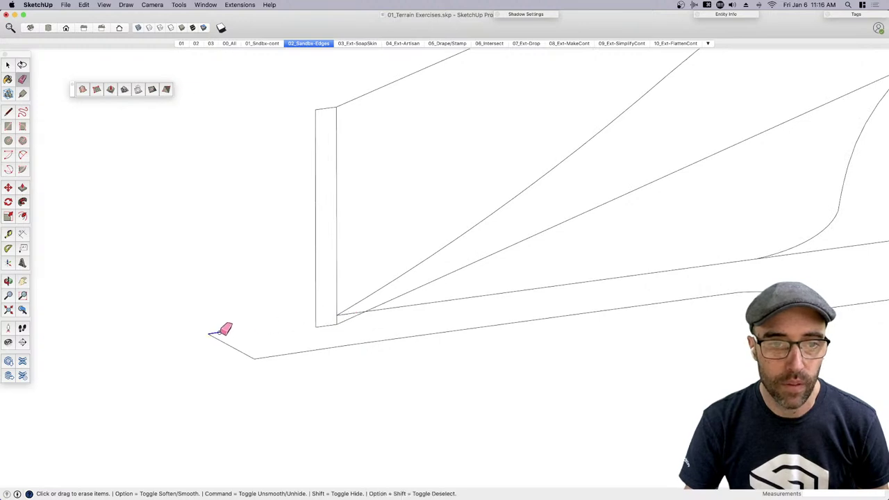
middle_click_drag(222, 327, 479, 207)
scroll(456, 217, "up", 3)
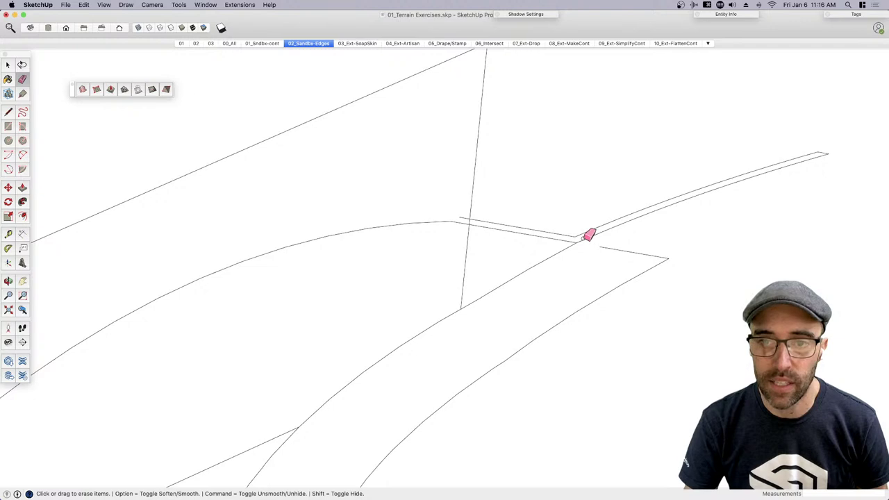
scroll(671, 173, "down", 5)
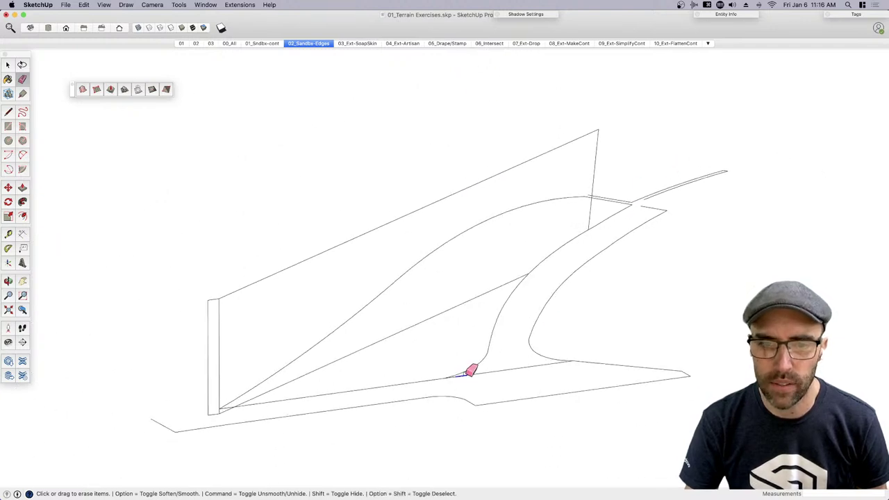
scroll(456, 373, "up", 3)
scroll(566, 331, "down", 4)
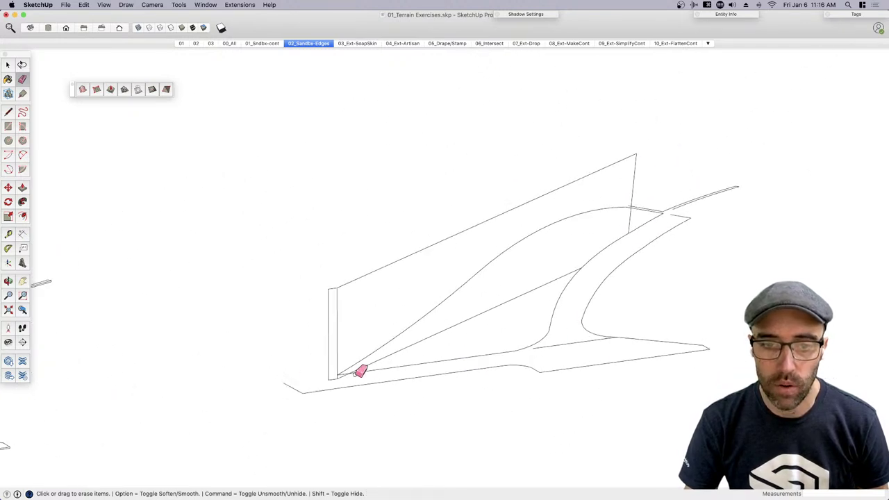
key("space")
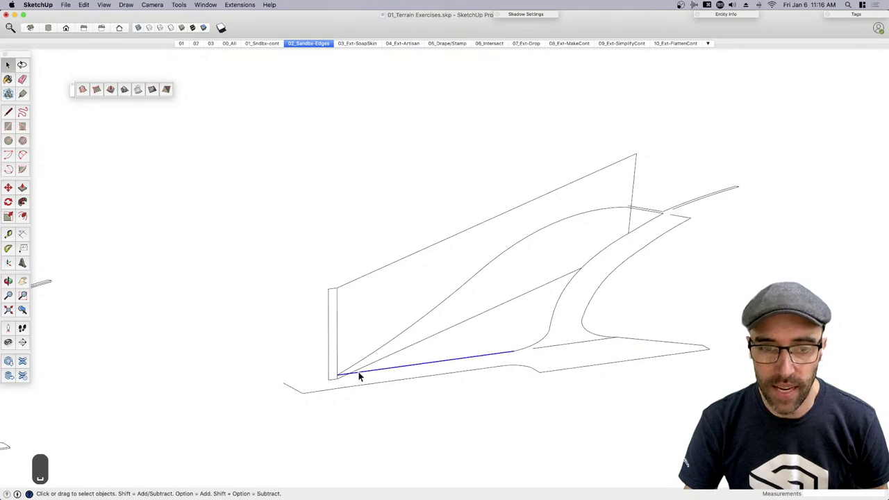
Delete the fin-shaped face, the curve's connected bottom edges and a leftover edge
triple_click(358, 372)
left_click(519, 340)
left_click(555, 336)
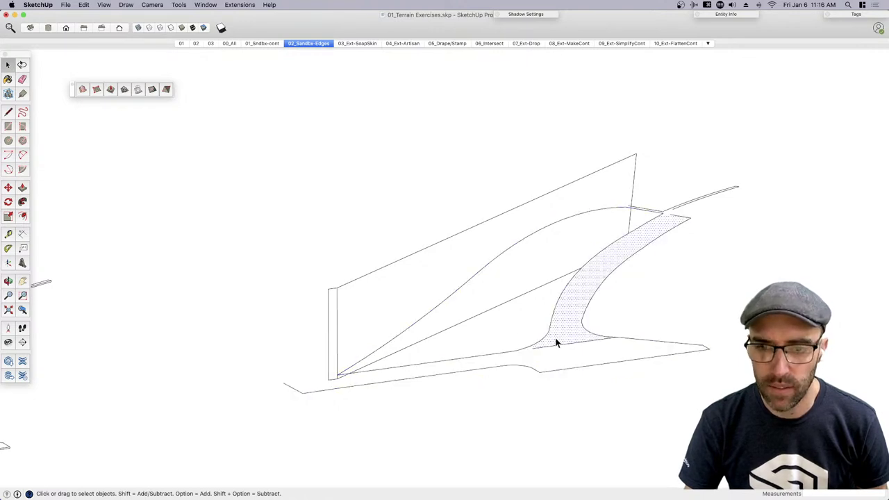
key("BackSpace")
scroll(675, 214, "down", 4)
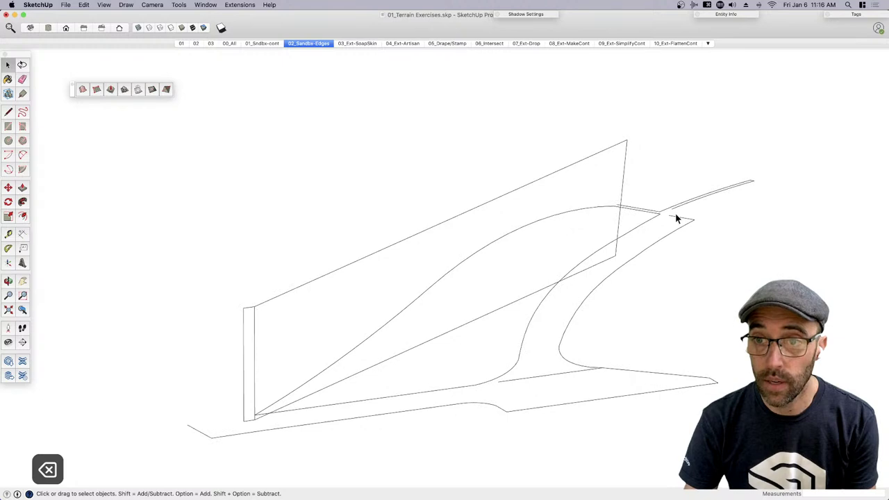
triple_click(624, 263)
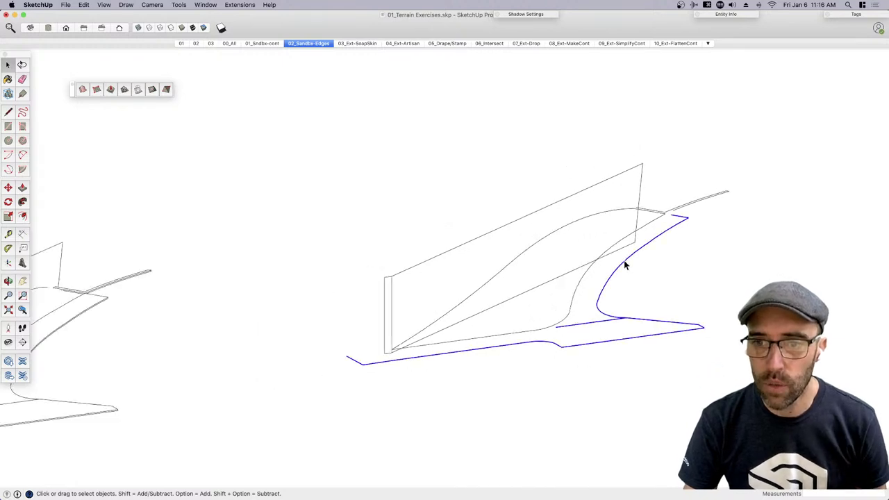
key("BackSpace")
left_click(676, 209)
key("BackSpace")
scroll(661, 218, "up", 3)
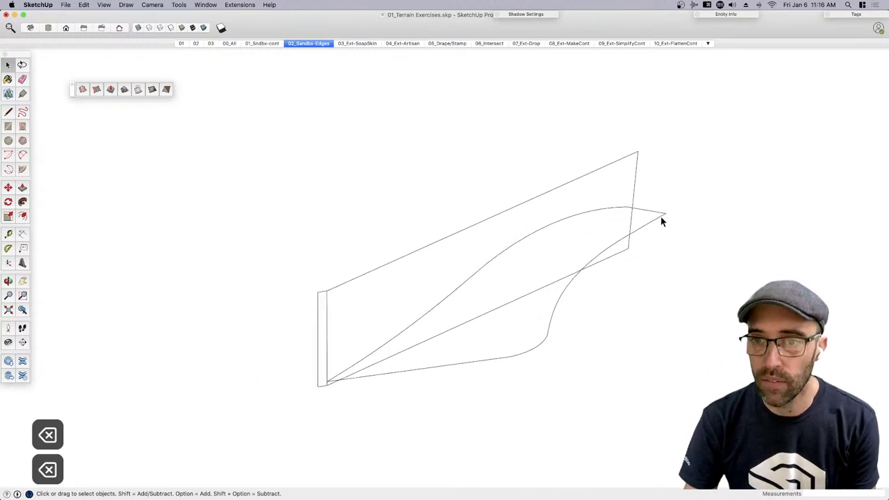
Group and delete the small kinked piece of the curve
left_click(645, 228)
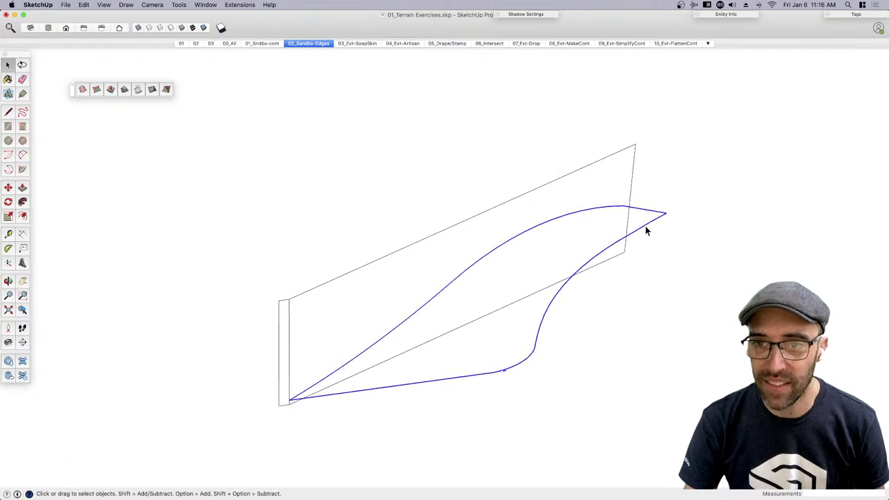
scroll(514, 368, "up", 5)
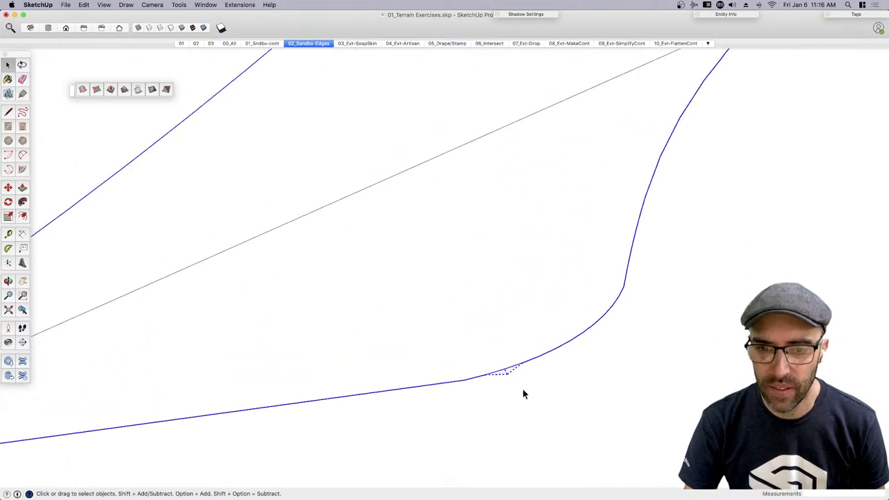
left_click(523, 394)
scroll(505, 374, "up", 2)
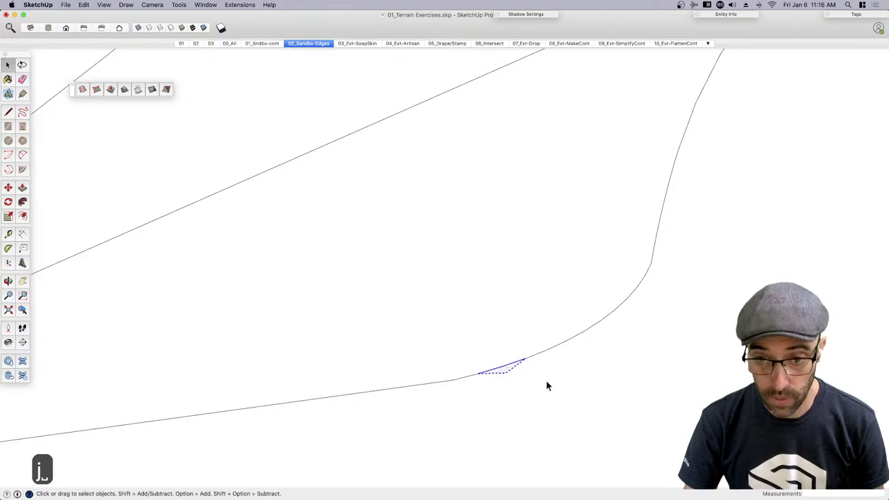
key("BackSpace")
key("super+z")
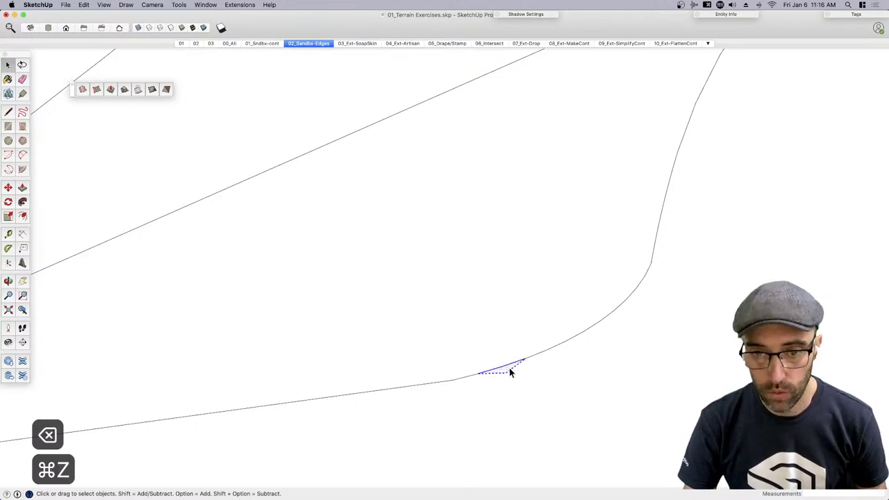
key("super+g")
key("BackSpace")
scroll(518, 354, "down", 2)
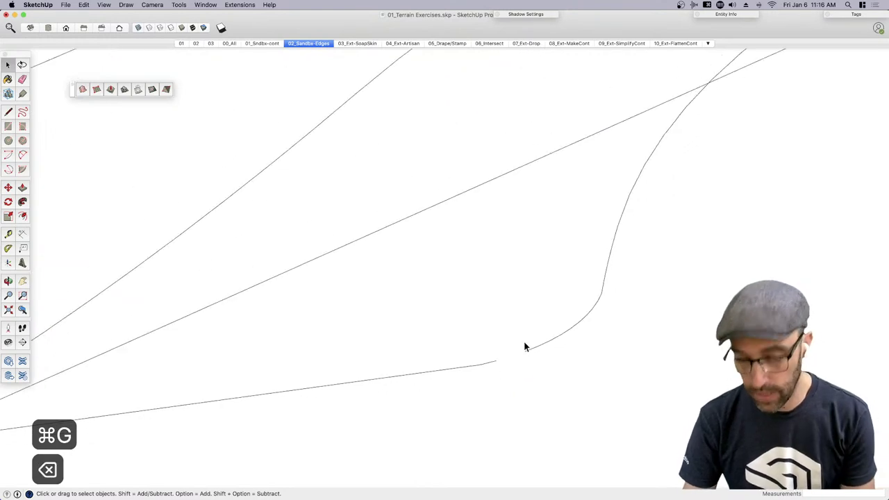
key("super+z")
scroll(518, 351, "up", 2)
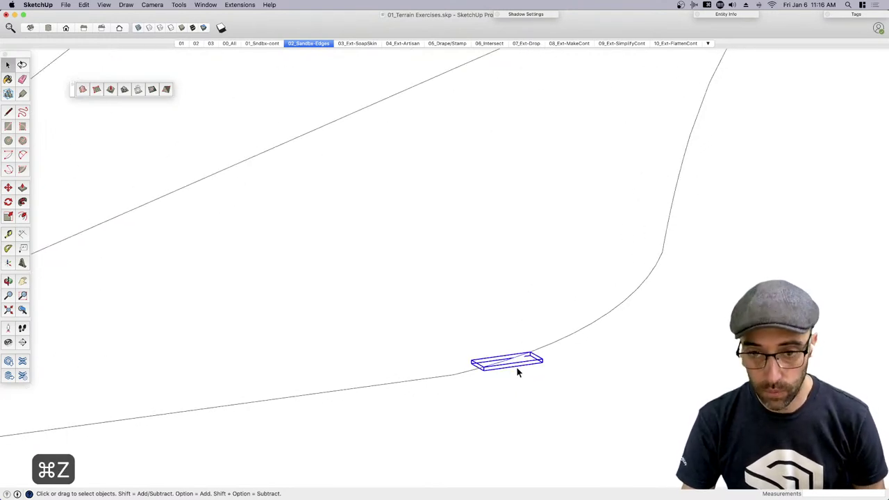
key("BackSpace")
Draw a straight Line closing the curve gap, then select both curve contours
key("l")
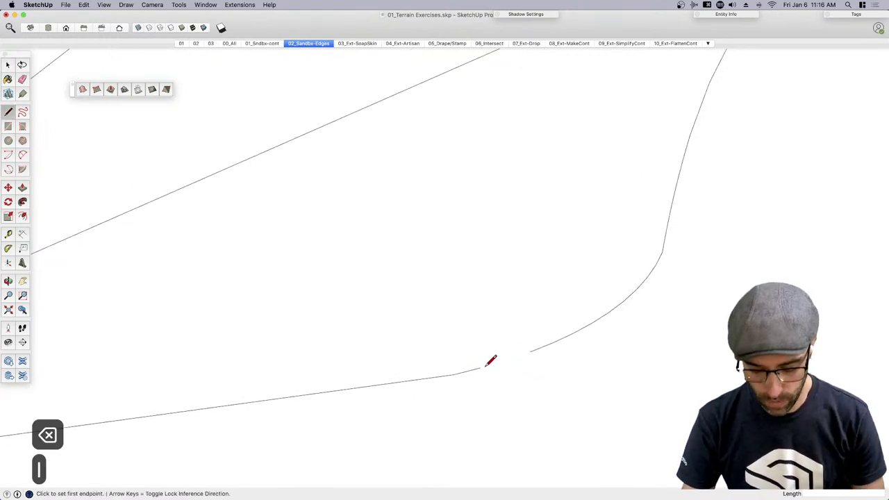
left_click(481, 367)
scroll(514, 351, "up", 1)
left_click(531, 350)
key("space")
scroll(574, 308, "down", 1)
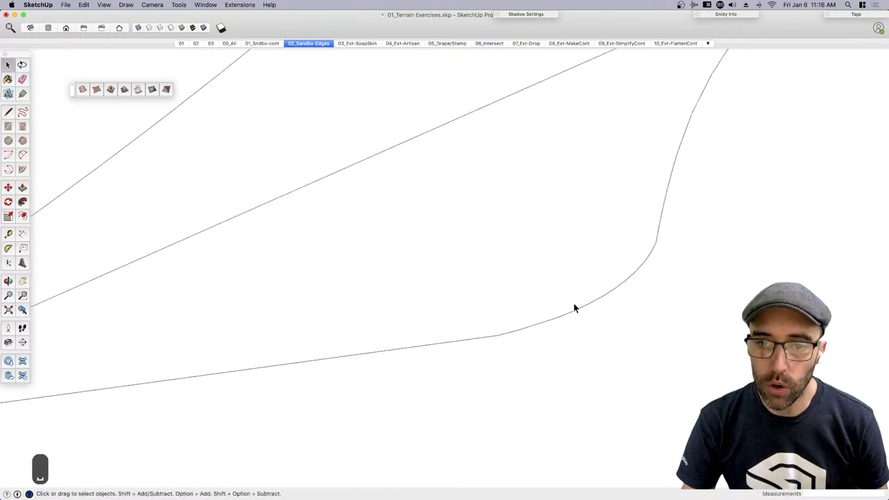
scroll(576, 308, "down", 2)
left_click(579, 308)
Generate a Sandbox From Contours surface between the two selected curves
scroll(523, 295, "down", 2)
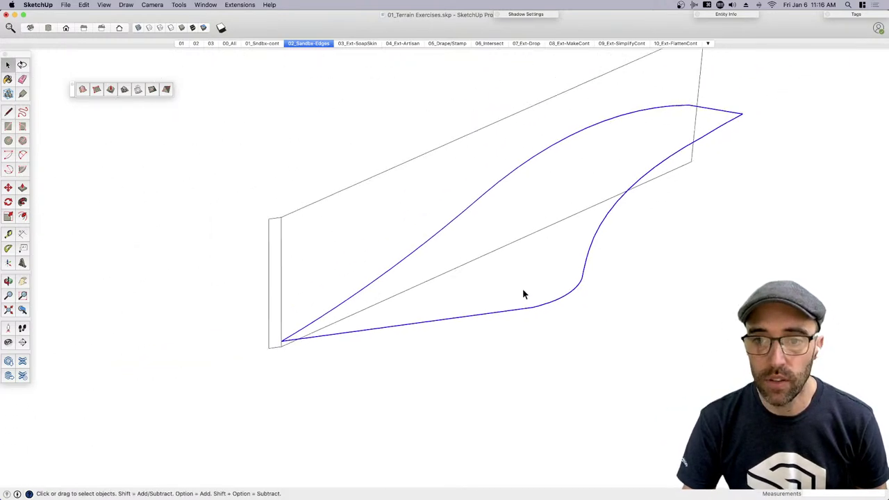
scroll(523, 294, "down", 1)
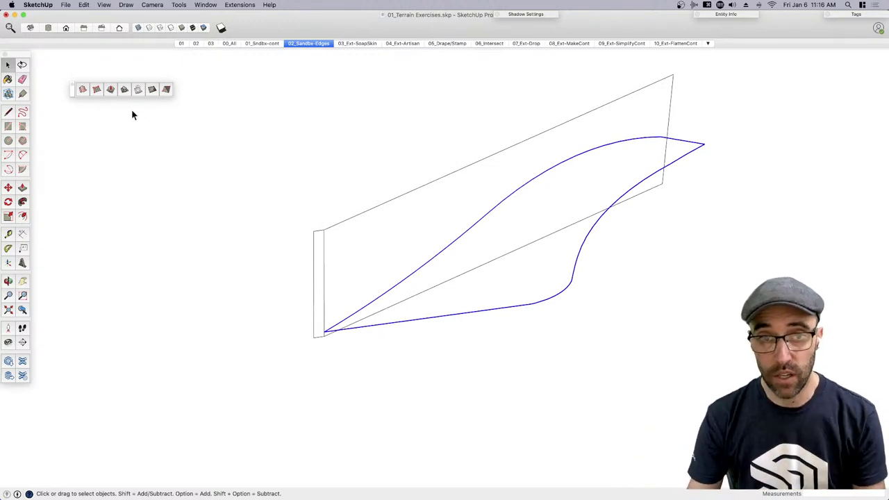
left_click(82, 90)
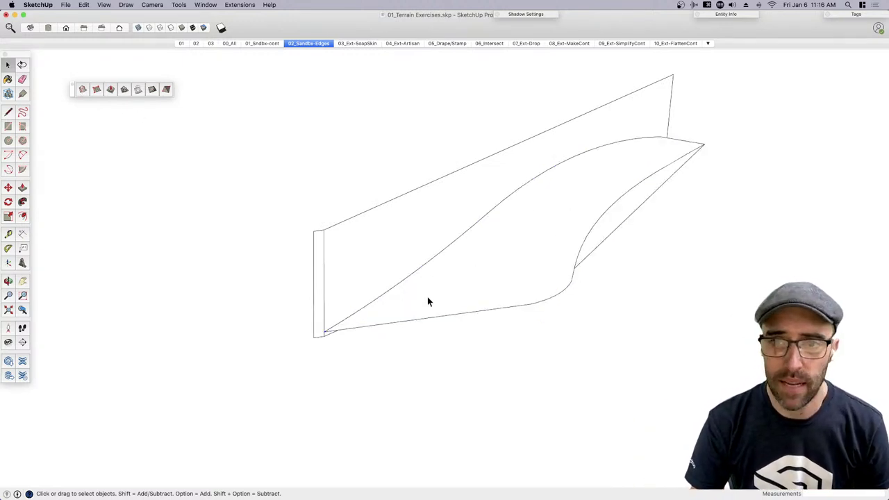
Choose the Honeydew yellow paint colour and move the colour picker aside
key("b")
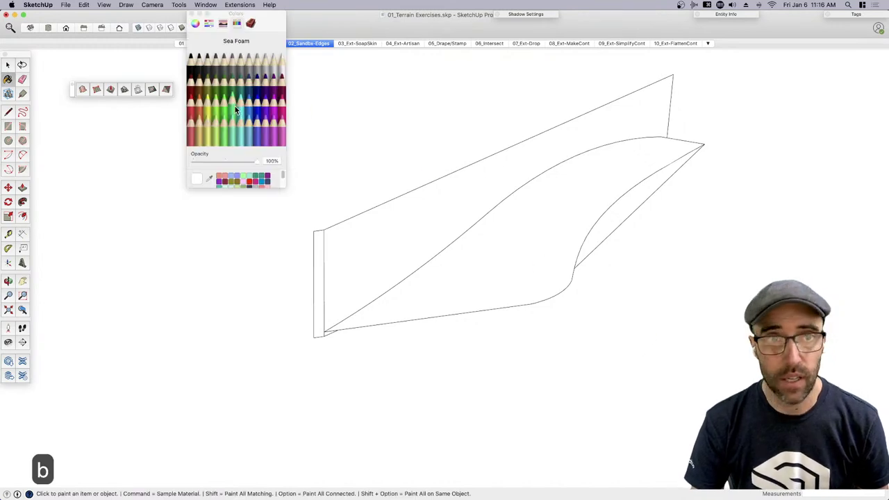
left_click(218, 137)
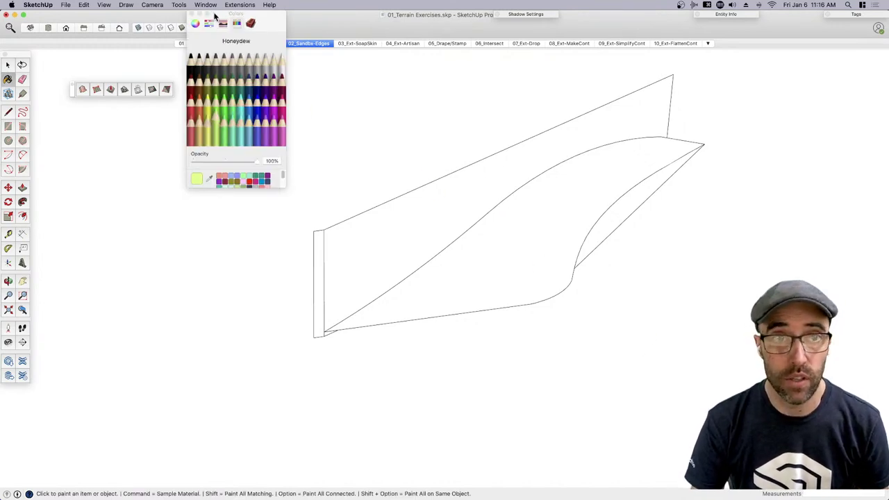
left_click_drag(215, 15, 794, 296)
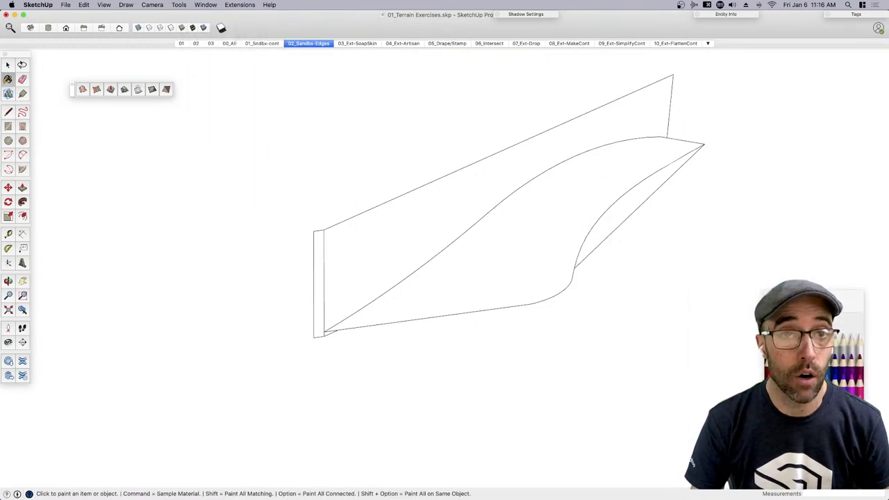
Show shaded faces, edit the terrain group, and delete its dashed mesh edges
left_click(185, 28)
mouse_move(488, 255)
middle_mouse_down()
mouse_move(382, 291)
mouse_move(628, 260)
middle_mouse_up()
key("space")
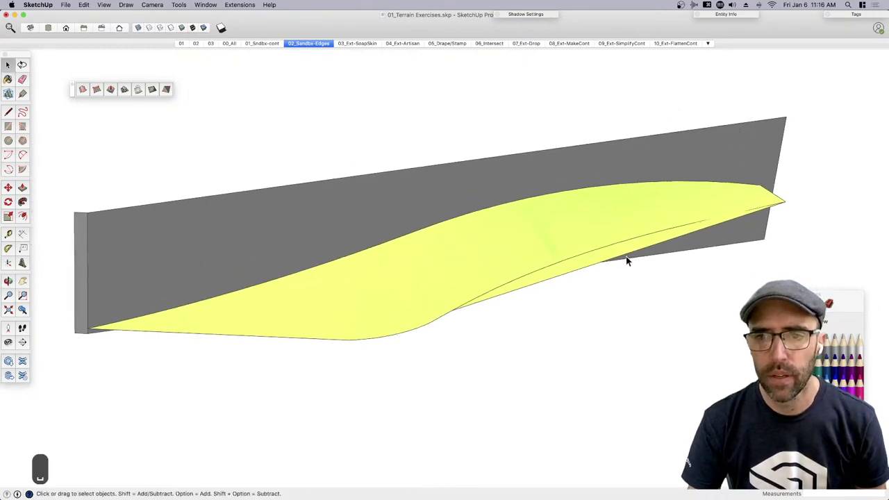
right_click(567, 236)
left_click(568, 279)
scroll(567, 272, "up", 2)
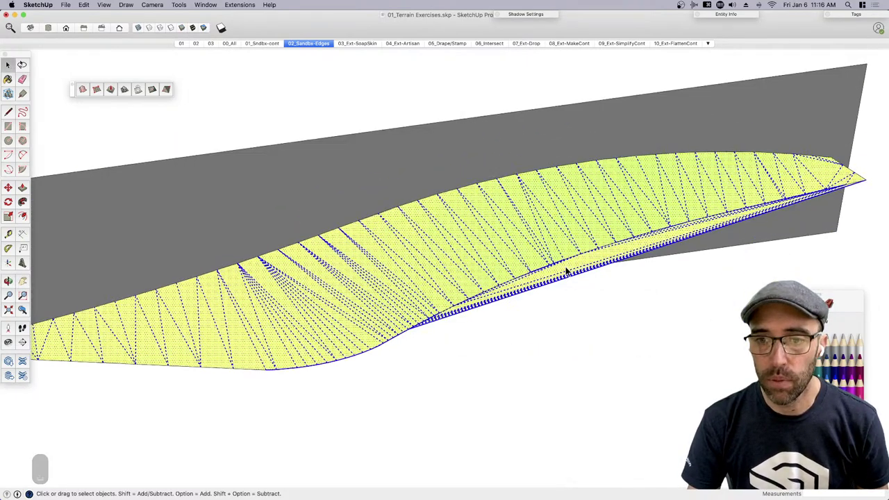
key("super+g")
key("BackSpace")
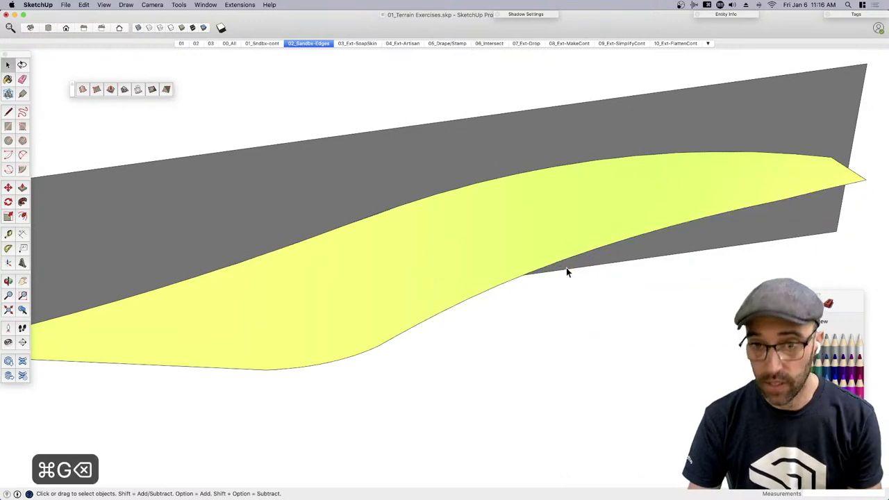
Unhide the white terrain mesh
key("n")
right_click(552, 289)
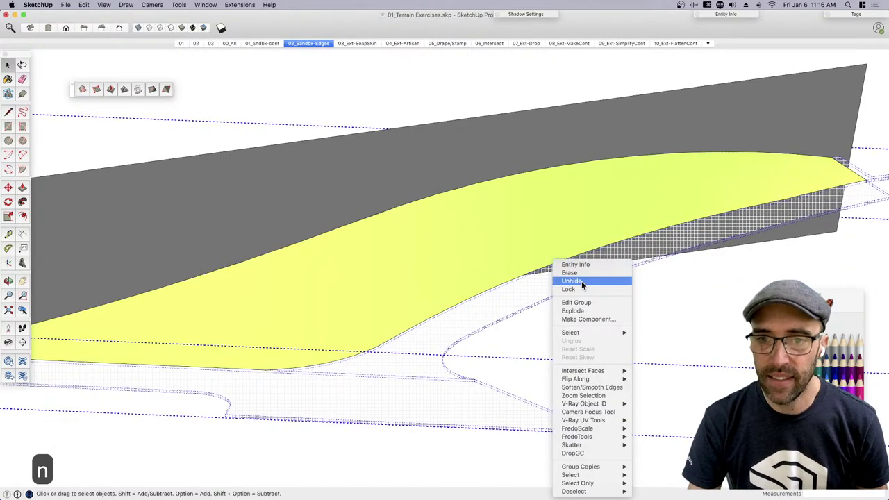
left_click(582, 282)
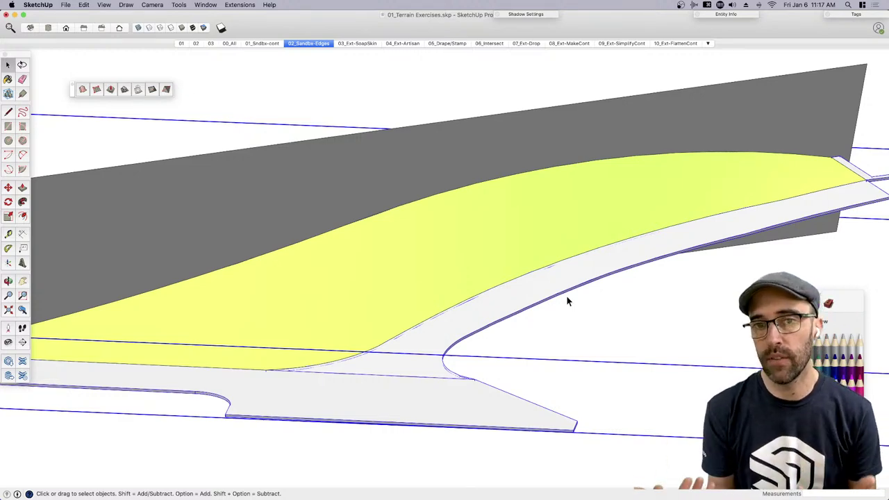
Group the yellow terrain surface on its own, seen from a low side view
scroll(548, 271, "down", 5)
middle_click_drag(456, 375, 569, 268)
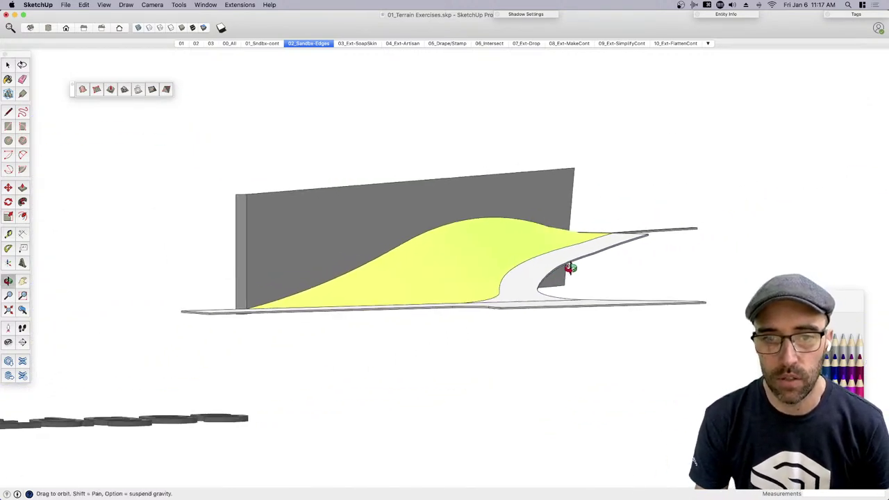
left_click(473, 257)
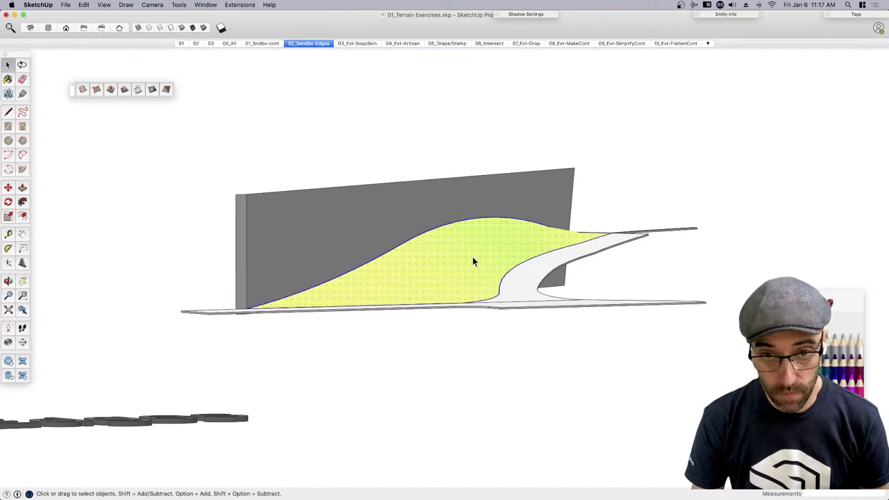
key("super+g")
Move the yellow surface group 1 along the blue axis, correcting an initial 3
key("m")
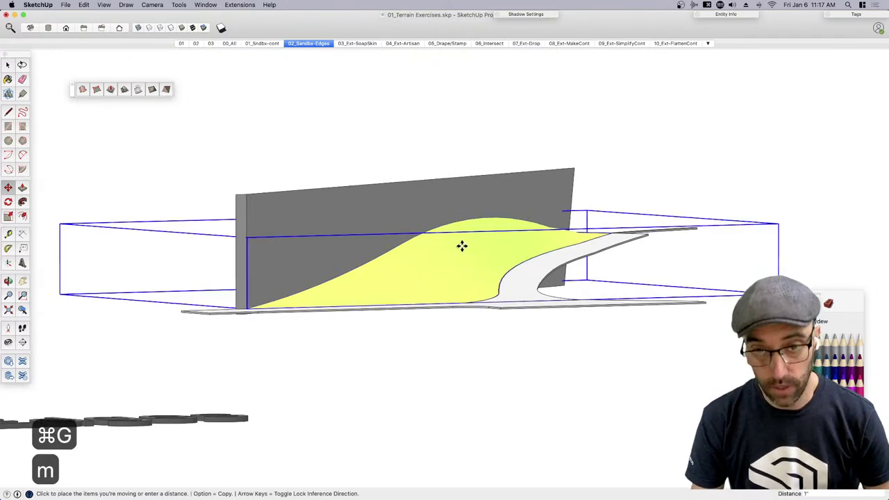
left_click(460, 244)
type("3")
key("Return")
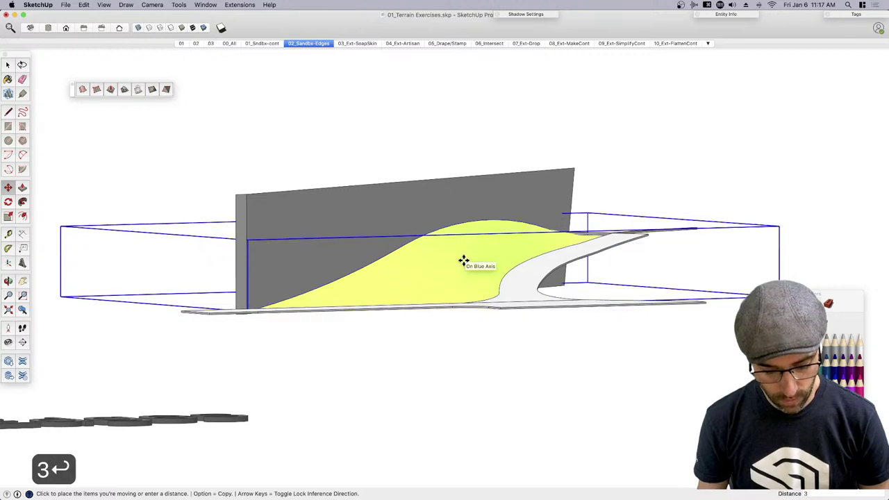
type("1")
key("Return")
key("space")
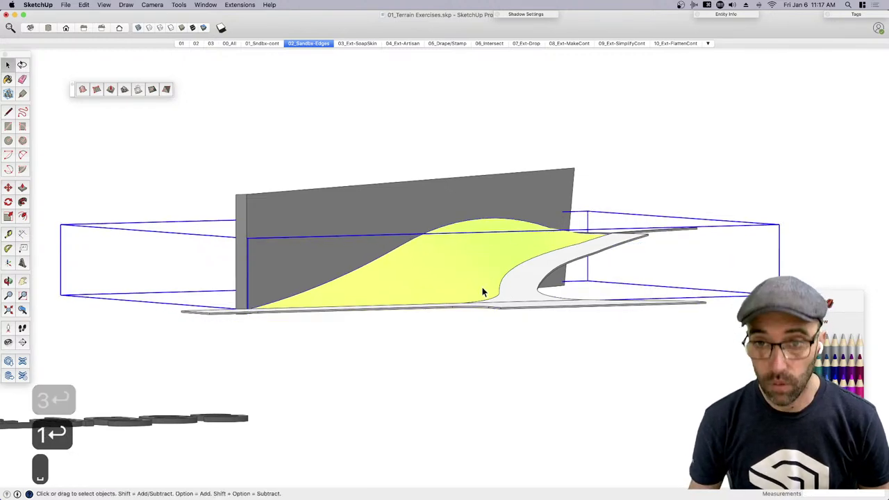
Orbit, pan and zoom around the terrain to inspect the offset yellow surface
middle_click_drag(482, 290, 519, 303)
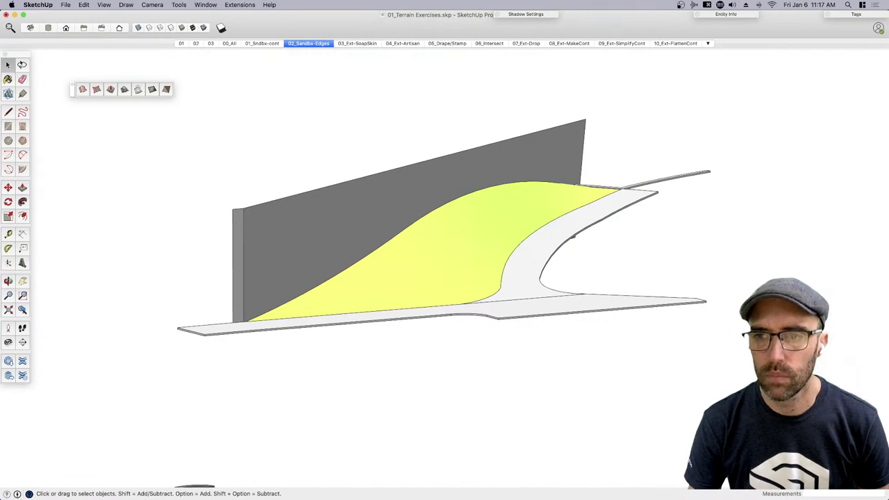
key("h")
left_click_drag(526, 277, 521, 319)
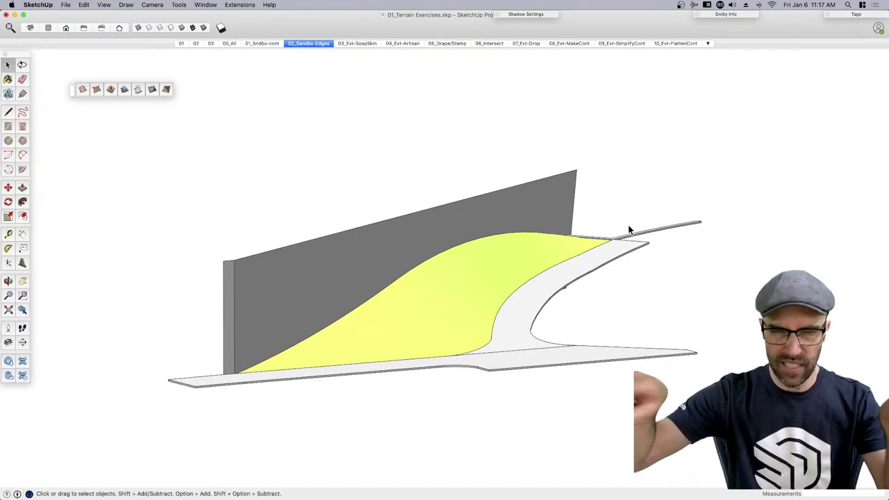
left_click(500, 268)
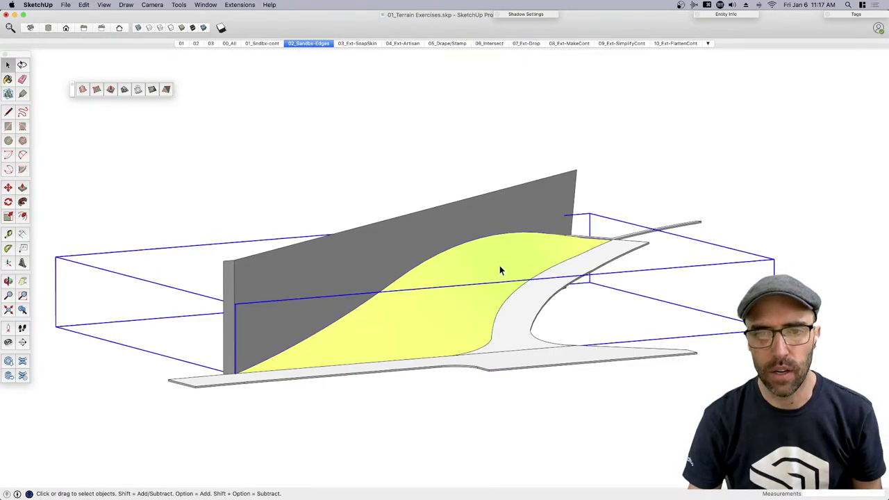
key("h")
left_click_drag(503, 266, 469, 294)
scroll(444, 312, "up", 4)
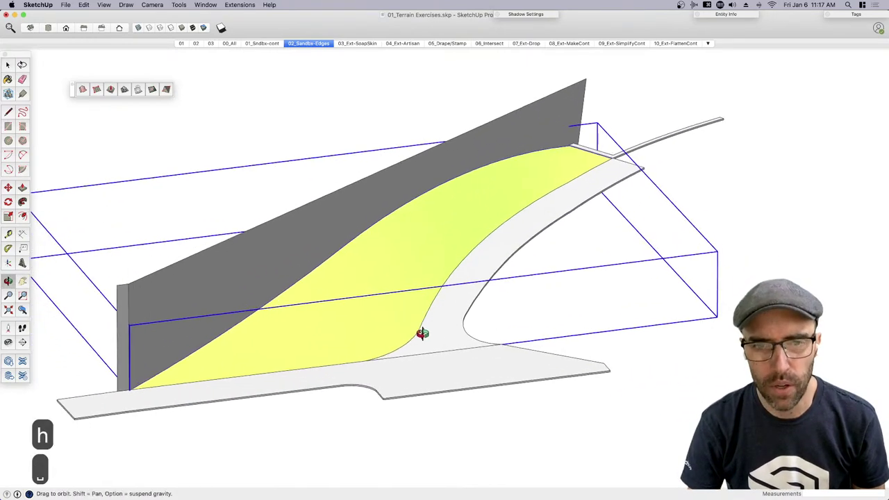
key("space")
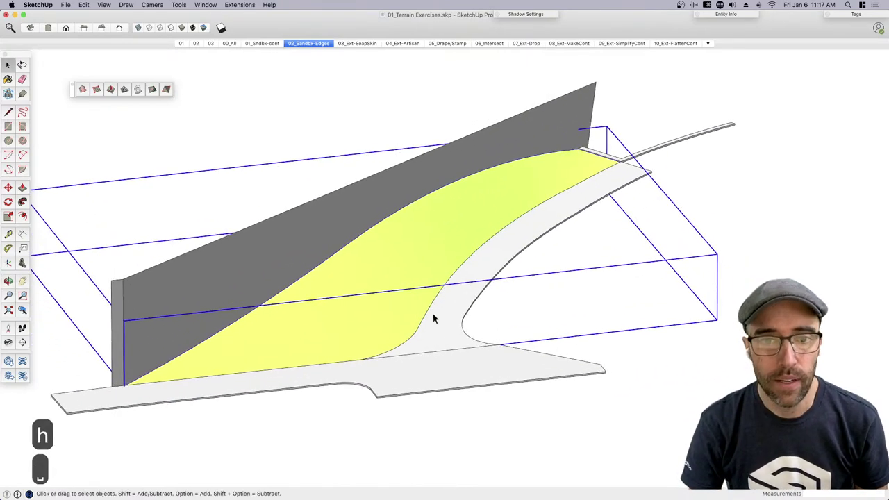
left_click(358, 44)
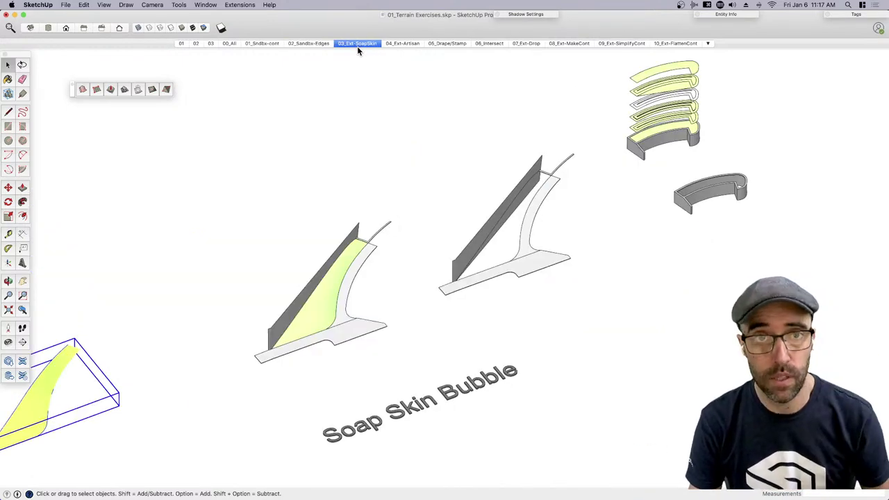
middle_click_drag(521, 423, 481, 255)
left_click(430, 275)
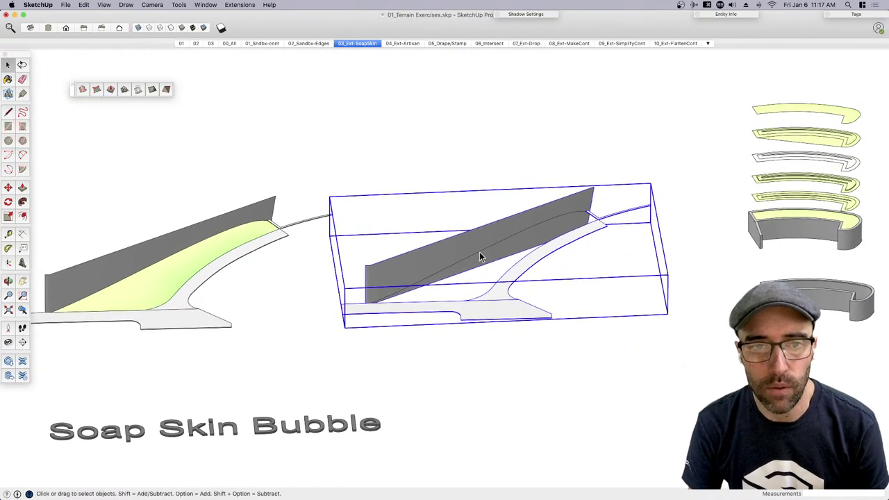
double_click(480, 256)
scroll(647, 259, "down", 3)
scroll(46, 288, "up", 3)
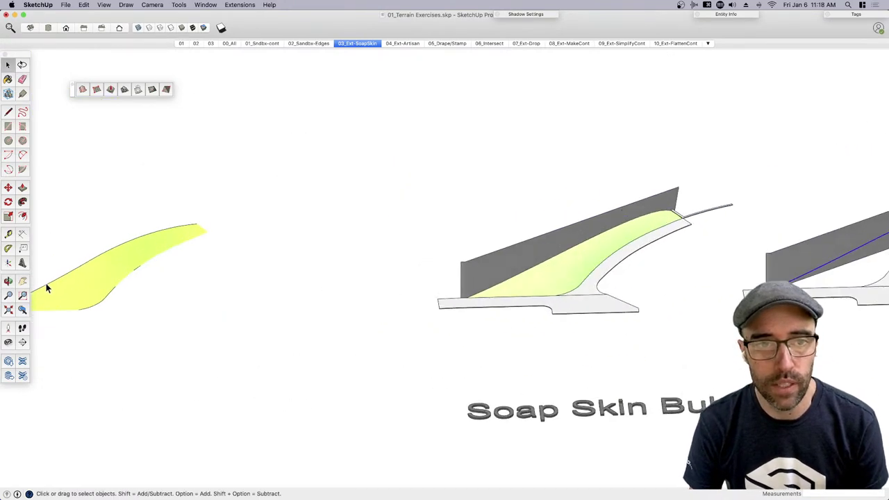
middle_click_drag(46, 287, 572, 203, "shift")
scroll(311, 259, "up", 2)
left_click(310, 43)
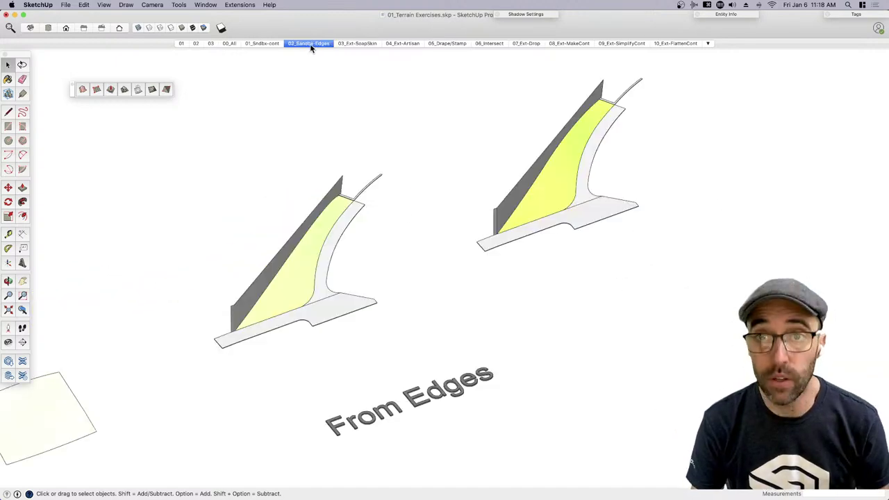
scroll(615, 230, "up", 2)
middle_click_drag(615, 229, 724, 241)
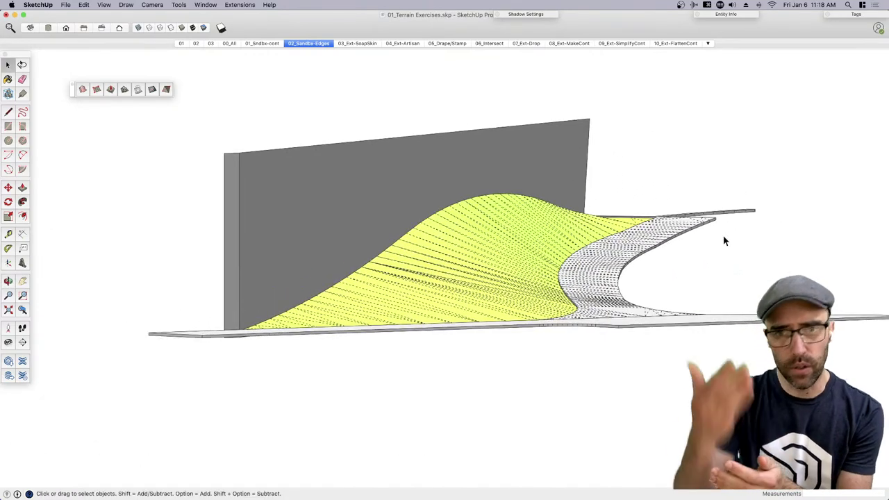
scroll(498, 218, "up", 3)
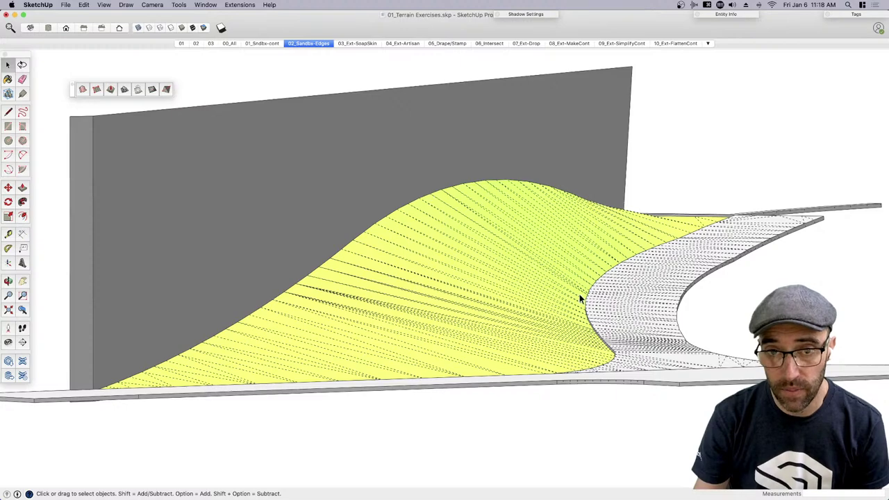
middle_click_drag(580, 298, 628, 278)
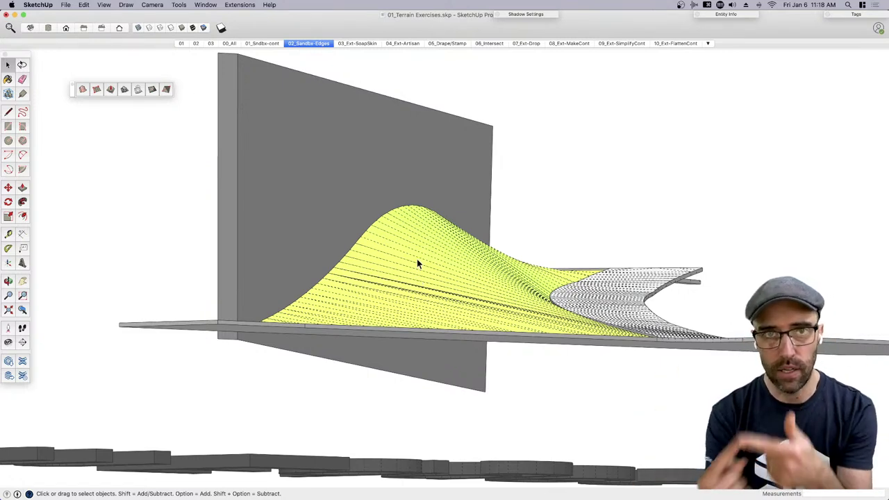
Show the 03_Ext-SoapSkin scene and enable Soap Skin & Bubble in the Extension Manager
left_click(359, 43)
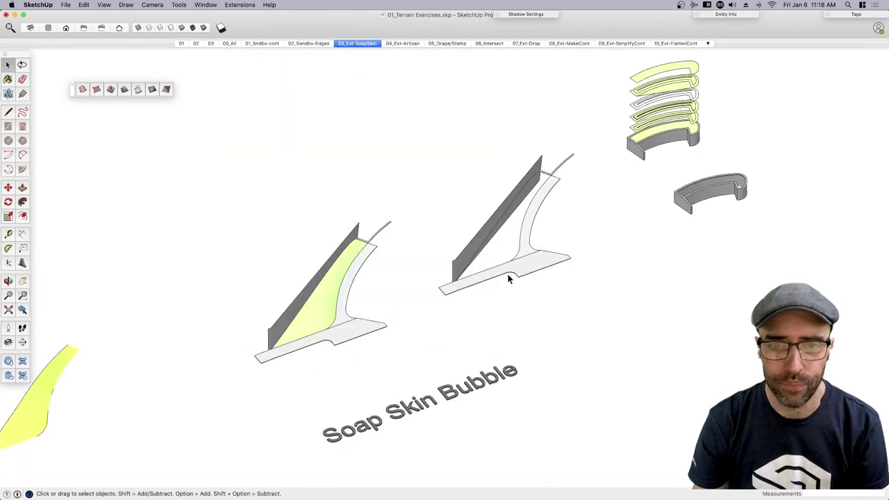
left_click(206, 5)
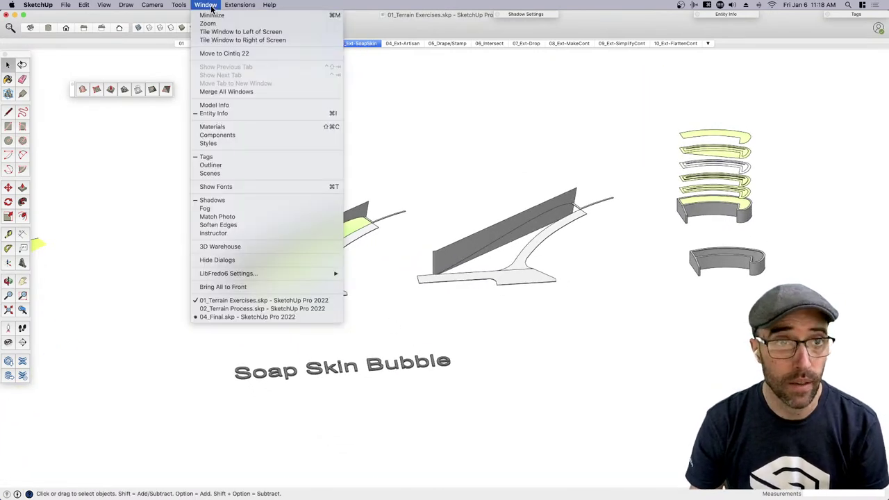
mouse_move(240, 5)
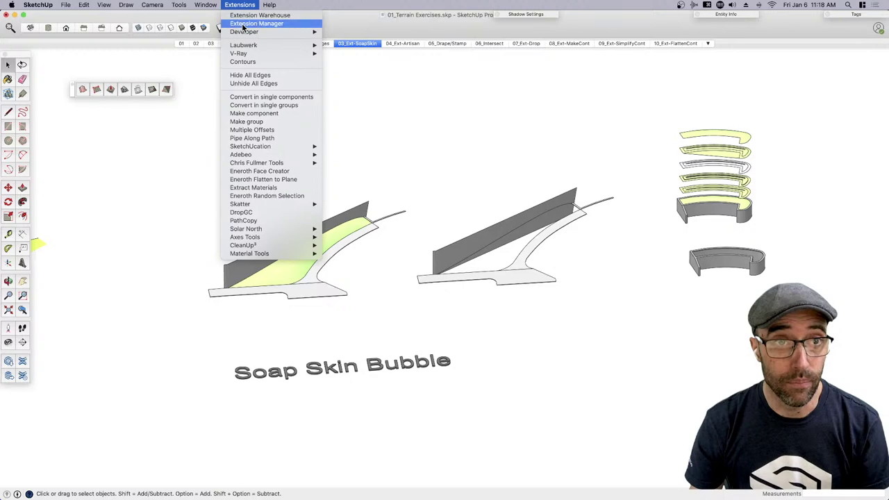
left_click(244, 24)
scroll(364, 316, "down", 10)
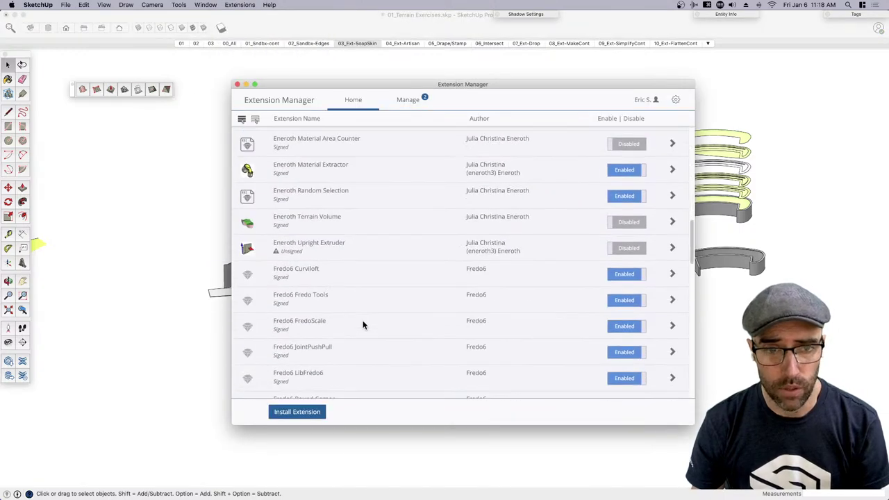
scroll(362, 325, "down", 15)
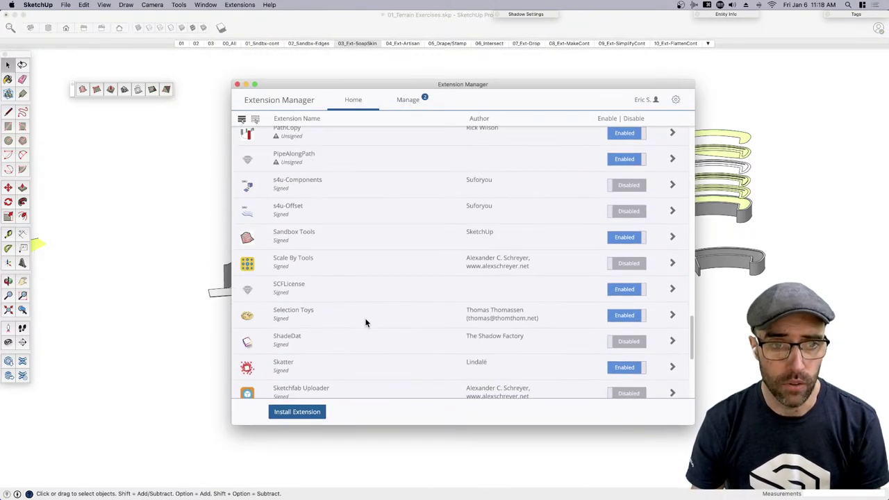
scroll(389, 320, "down", 3)
scroll(633, 285, "down", 5)
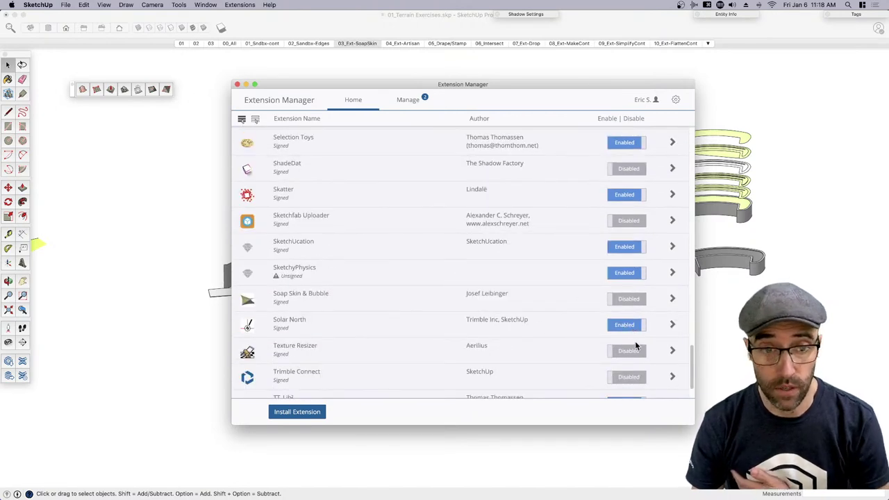
left_click(627, 300)
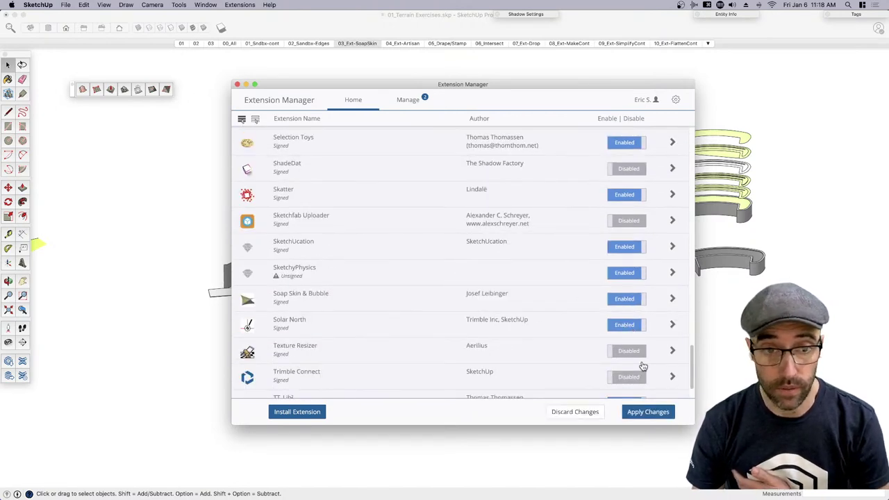
left_click(649, 412)
Close the Extension Manager, move the Soap Skin toolbar aside, and select the middle model's group
left_click(236, 84)
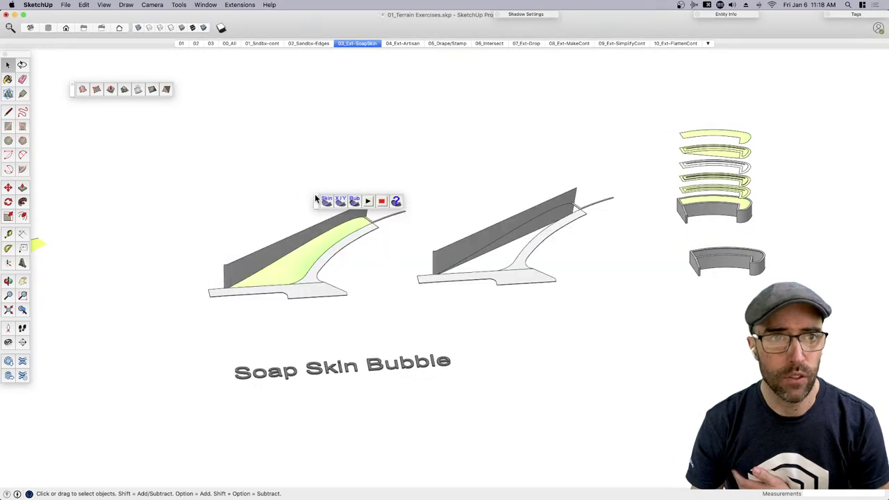
left_click_drag(317, 203, 87, 122)
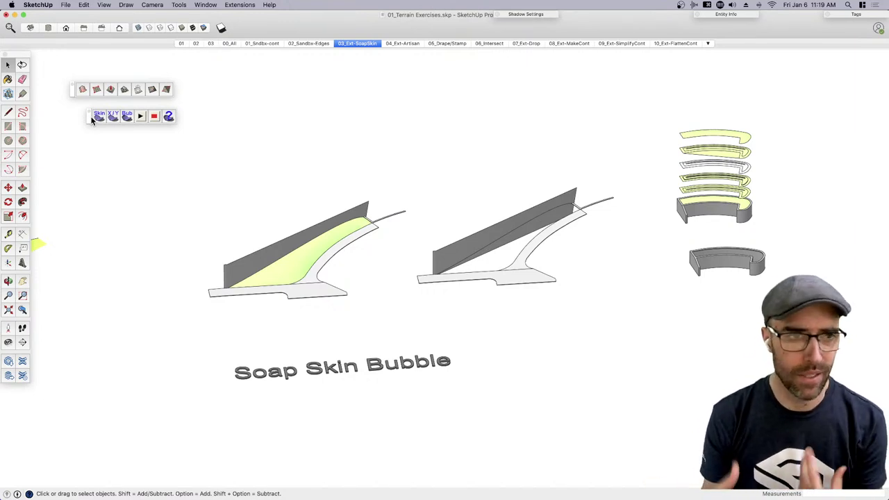
left_click(512, 230)
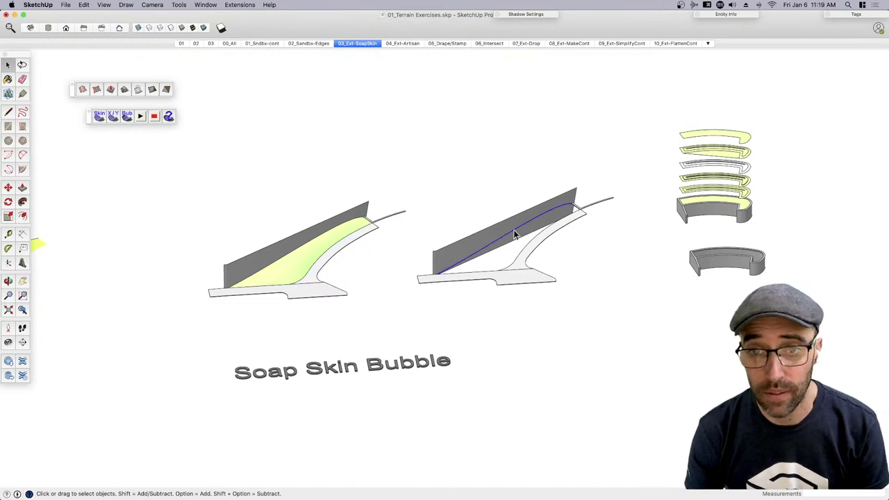
scroll(564, 216, "up", 3)
left_click(554, 310)
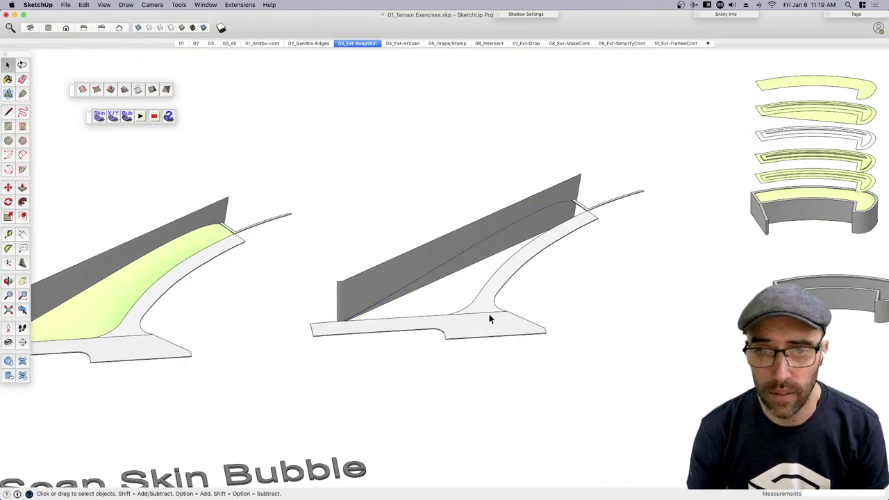
left_click(453, 266)
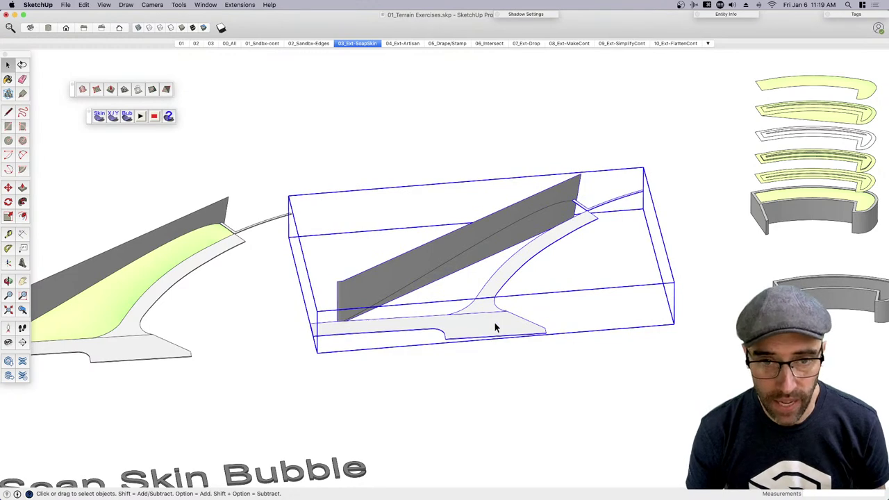
key("super+e")
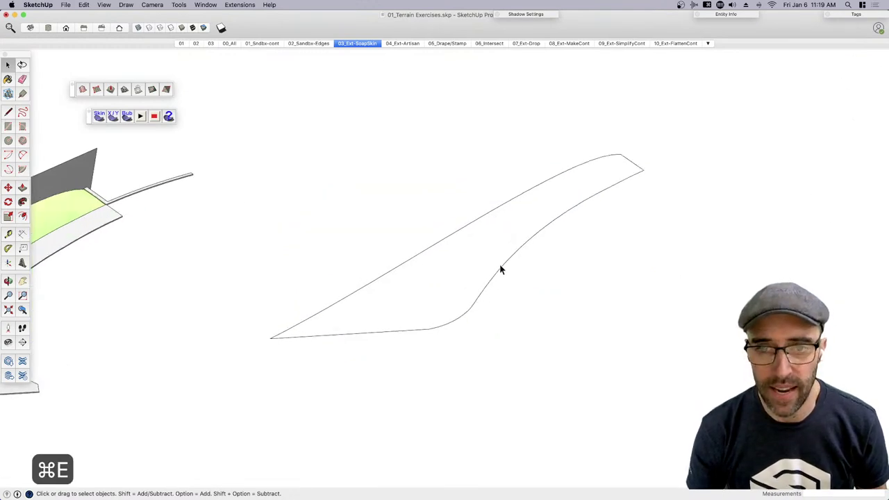
key("super+z")
key("super+z")
key("super+z")
key("super+z")
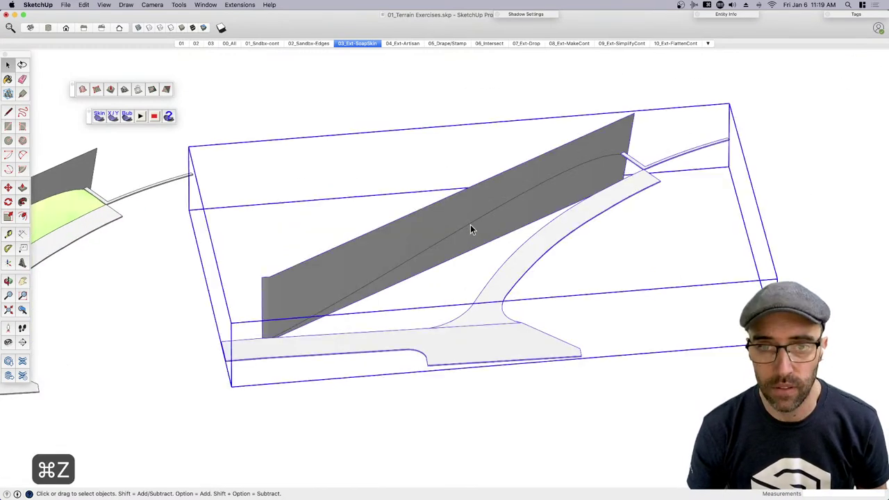
Lock the middle model's group, select the curve on the grey wall, and run Skin
right_click(412, 228)
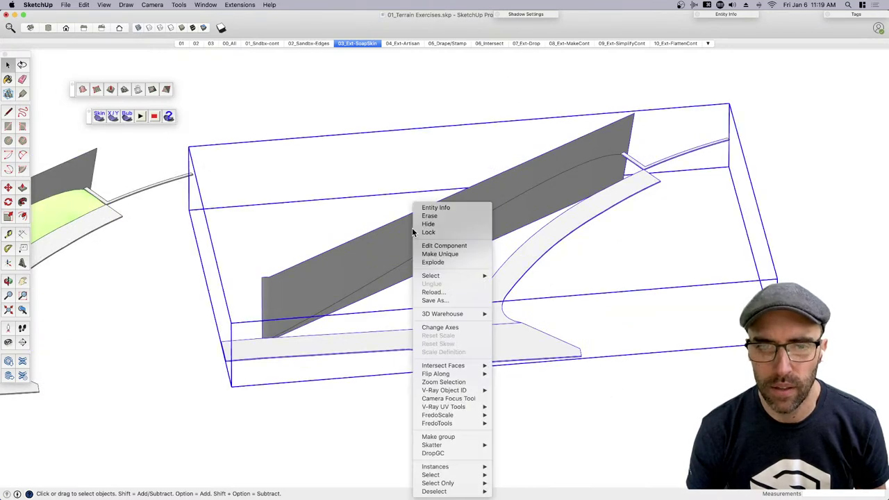
left_click(429, 229)
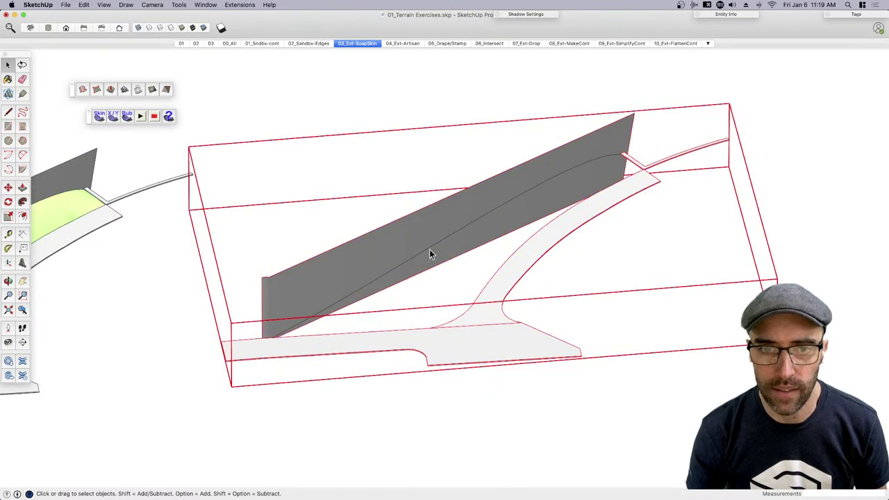
left_click(430, 248)
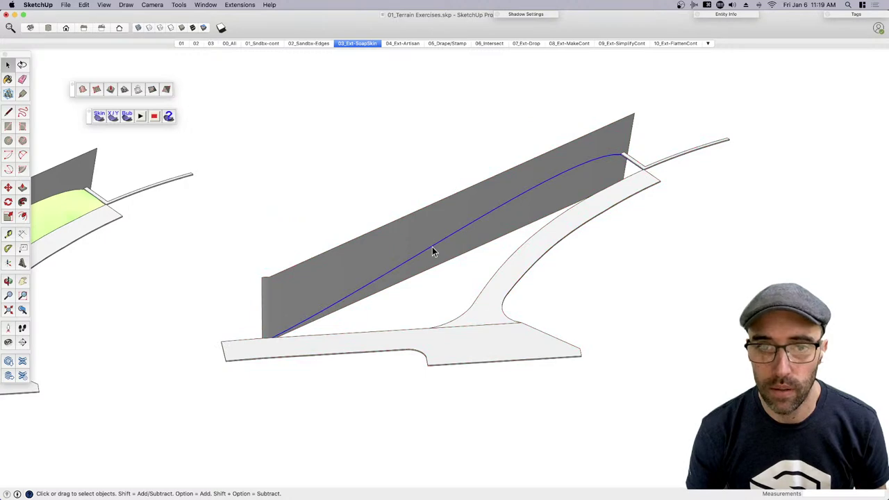
middle_click_drag(434, 247, 390, 257)
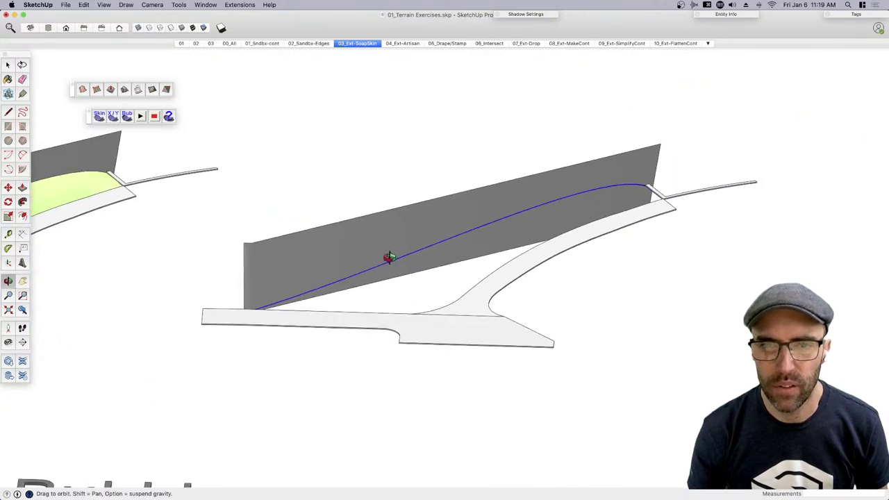
left_click(99, 115)
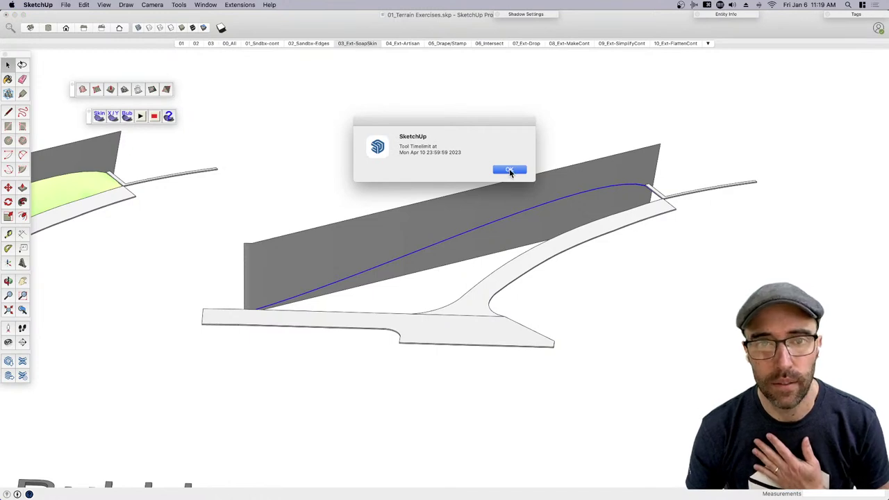
Dismiss the time-limit notice, create the Soap Skin net with 30 divisions, and view it in shaded colours
left_click(509, 169)
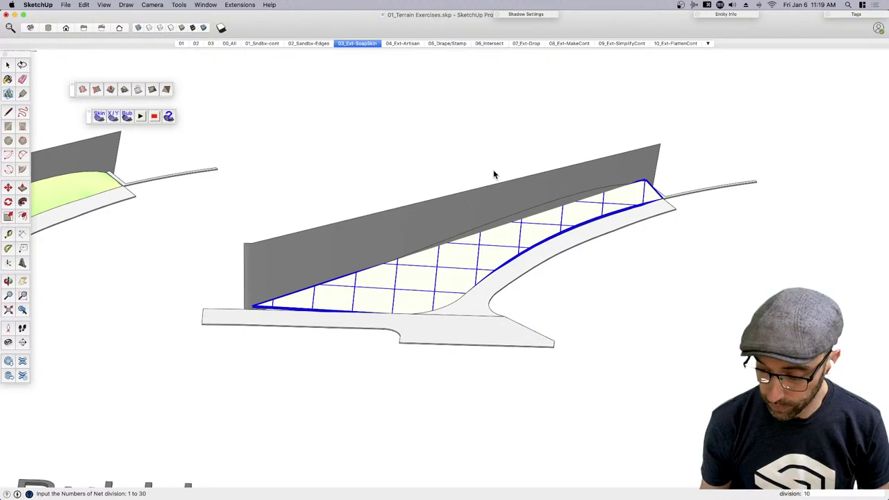
type("30")
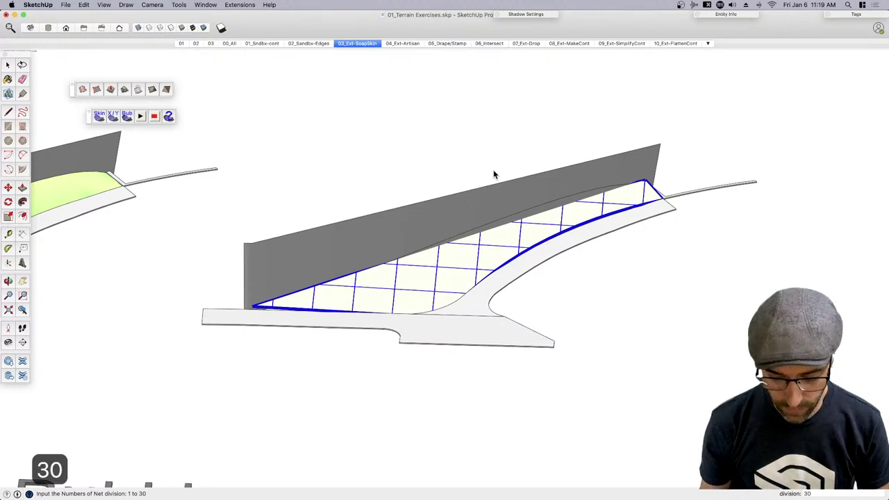
key("Return")
key("Return")
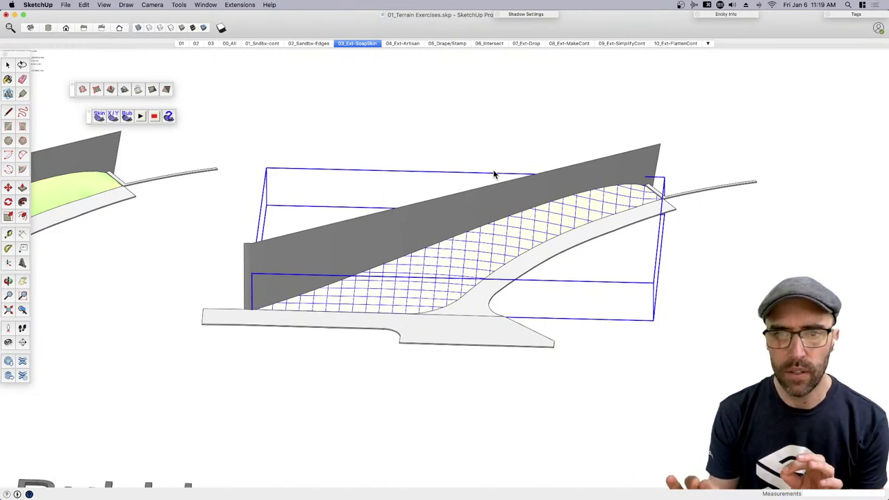
middle_click_drag(445, 183, 425, 252)
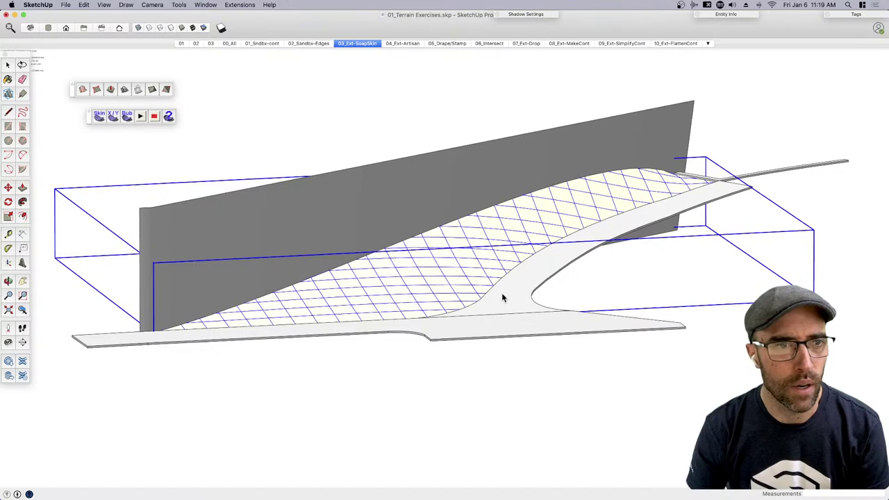
left_click(194, 27)
Return to monochrome shading and inflate the net with the Bubble tool, settling on pressure 20
left_click(191, 29)
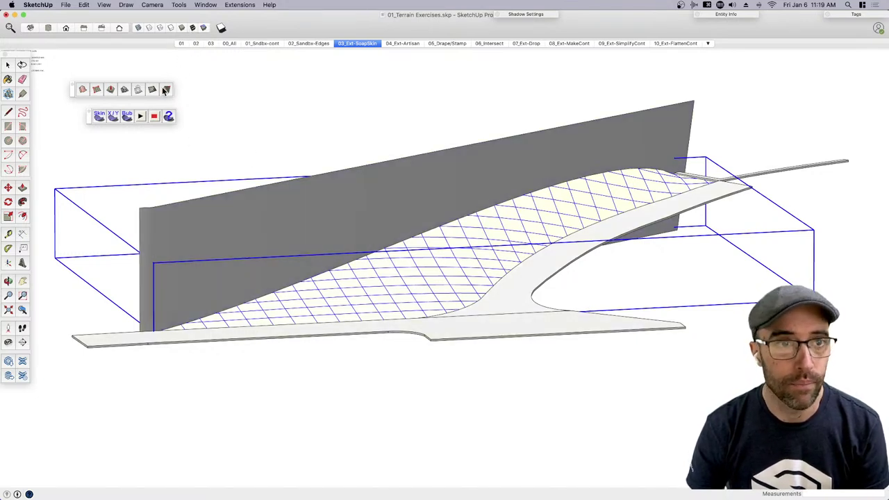
left_click(128, 117)
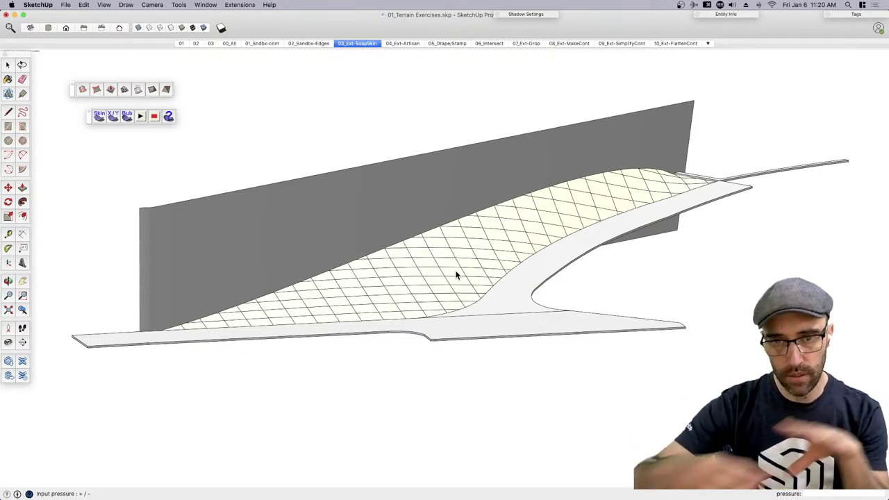
type("30")
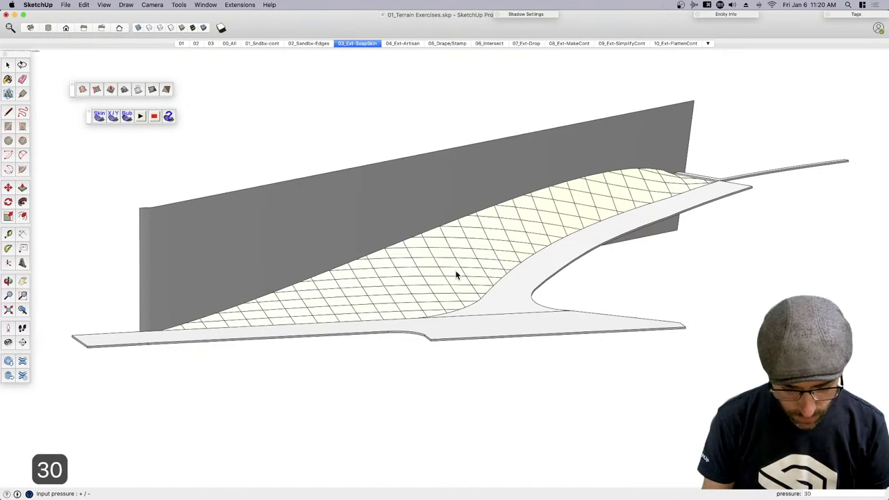
key("Return")
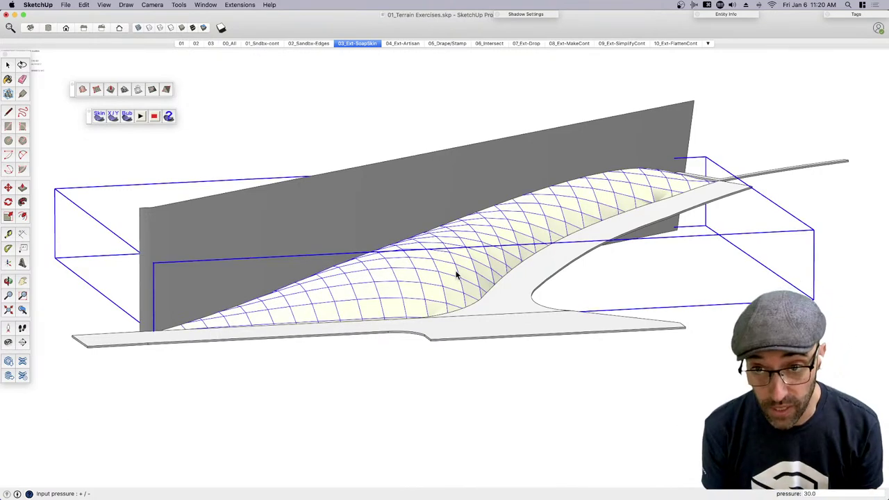
type("20")
key("Return")
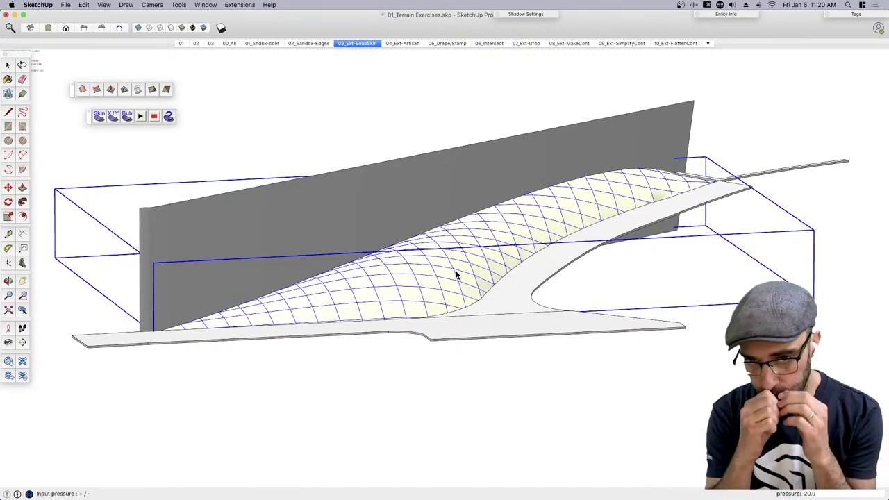
Orbit and zoom around the bubble surface to inspect it from the side, then deselect it
middle_click_drag(446, 264, 456, 231)
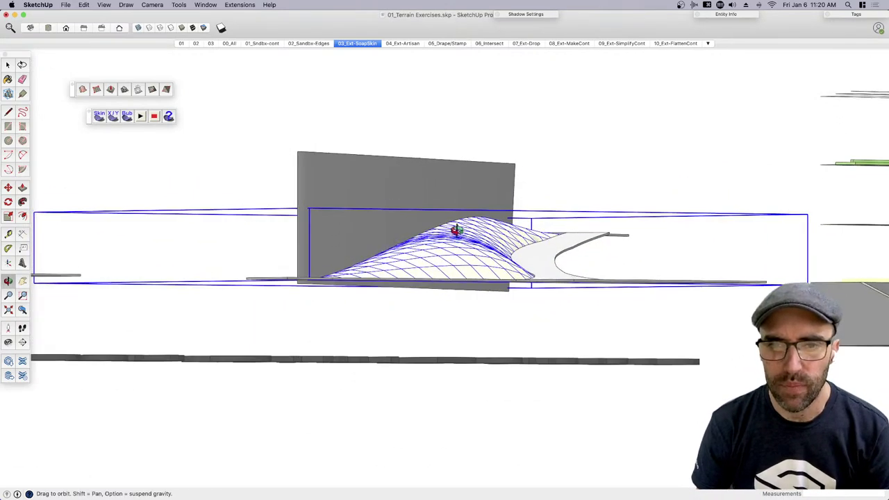
scroll(466, 239, "up", 4)
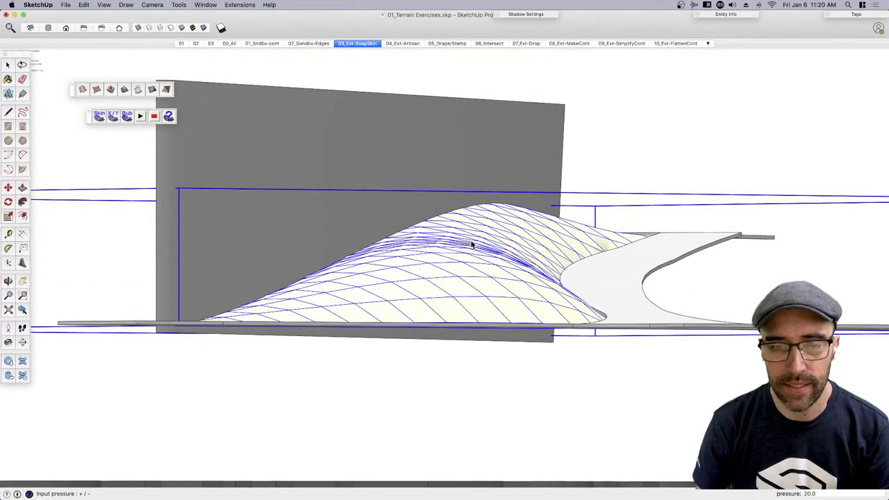
middle_click_drag(460, 236, 487, 219)
right_click(486, 220)
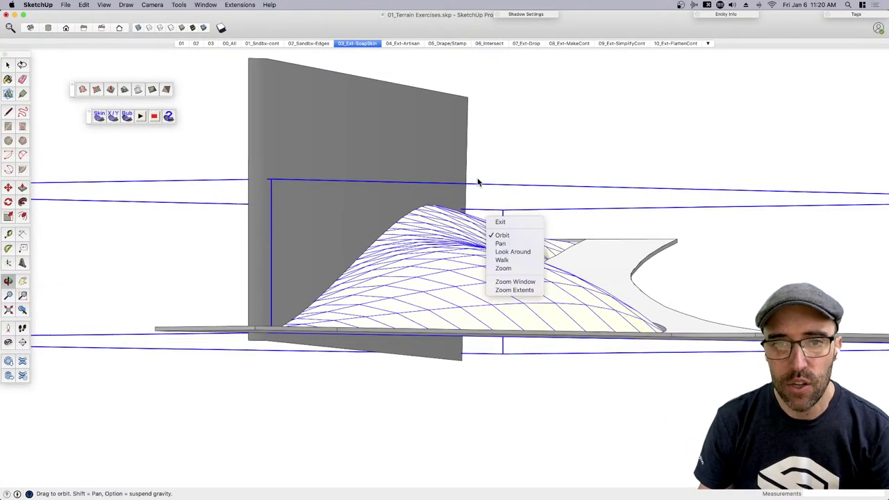
key("Escape")
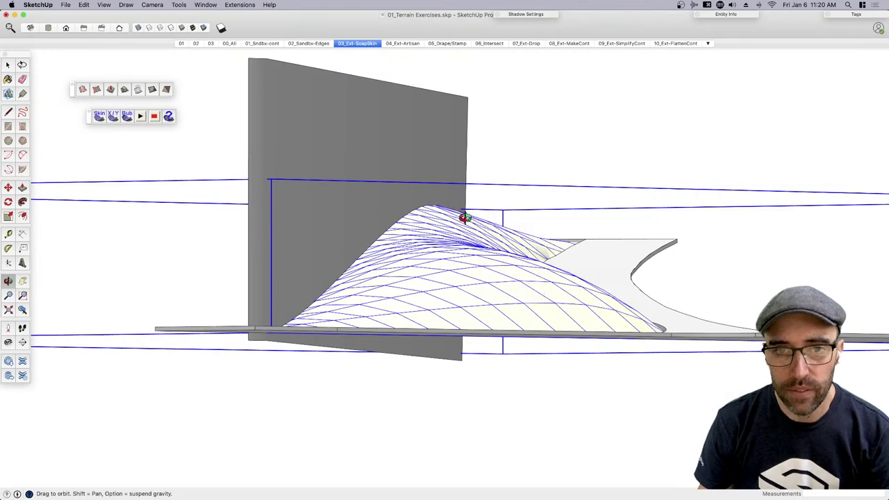
key("space")
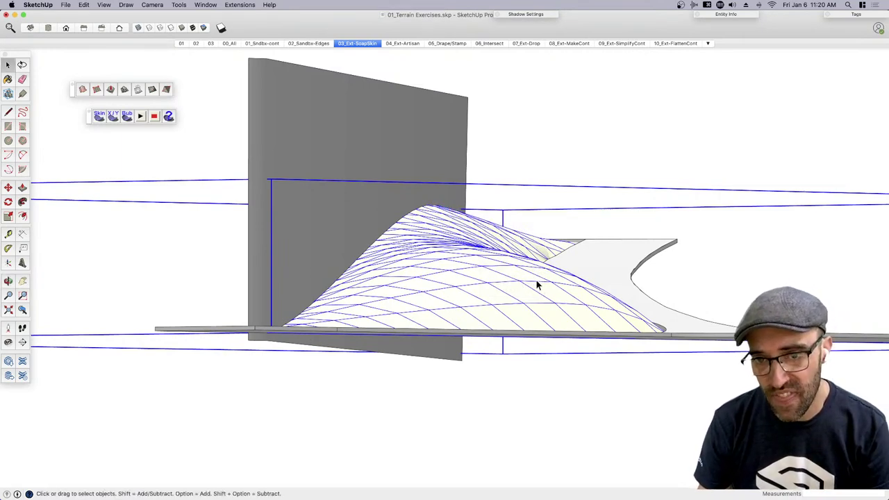
middle_click_drag(537, 285, 312, 321)
scroll(257, 299, "down", 2)
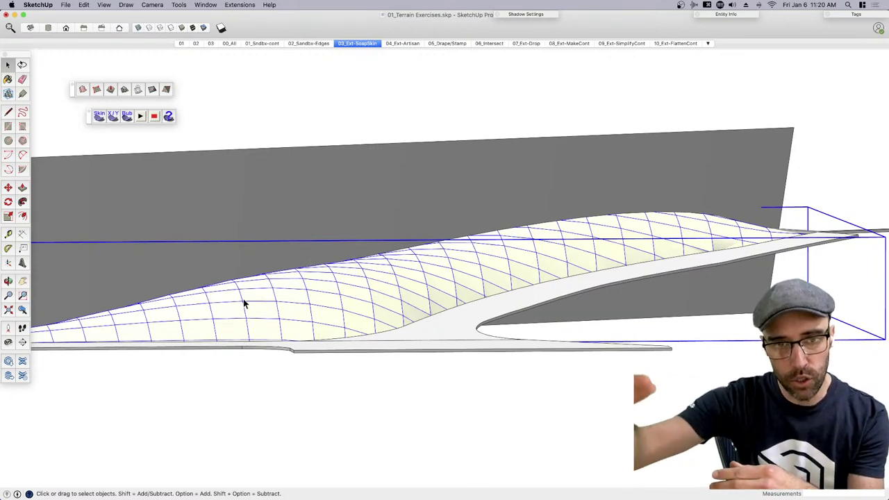
left_click(410, 51)
Switch to the 04_Ext-Artisan scene tab
left_click(405, 43)
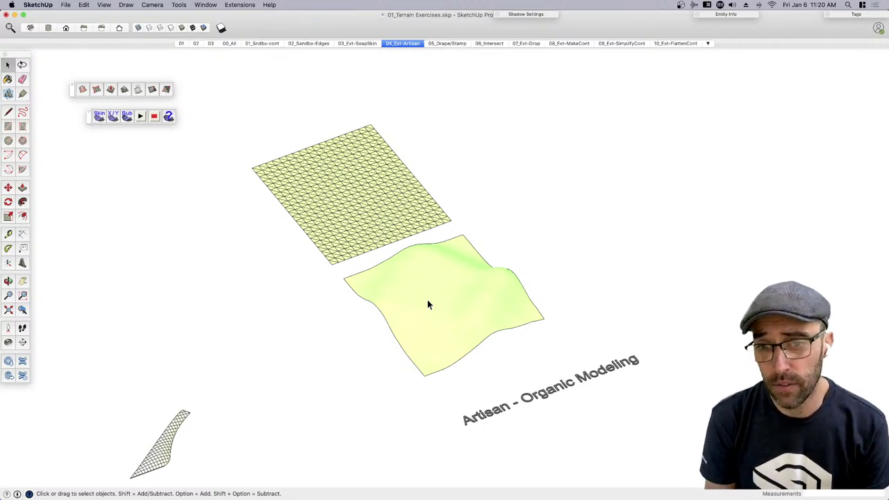
Go to the 05_Drape/Stamp scene, frame the terrains, and select the building box on the flat terrain
left_click(448, 43)
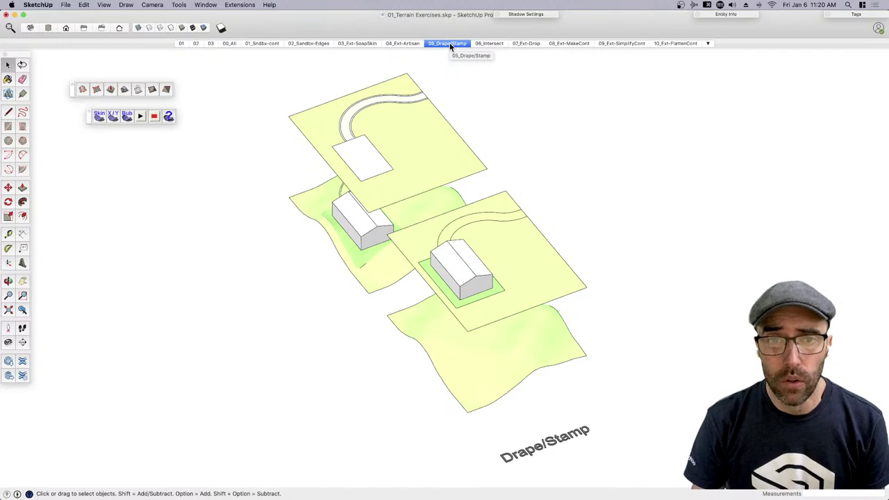
middle_click_drag(397, 278, 603, 204)
key("h")
left_click_drag(555, 225, 487, 278)
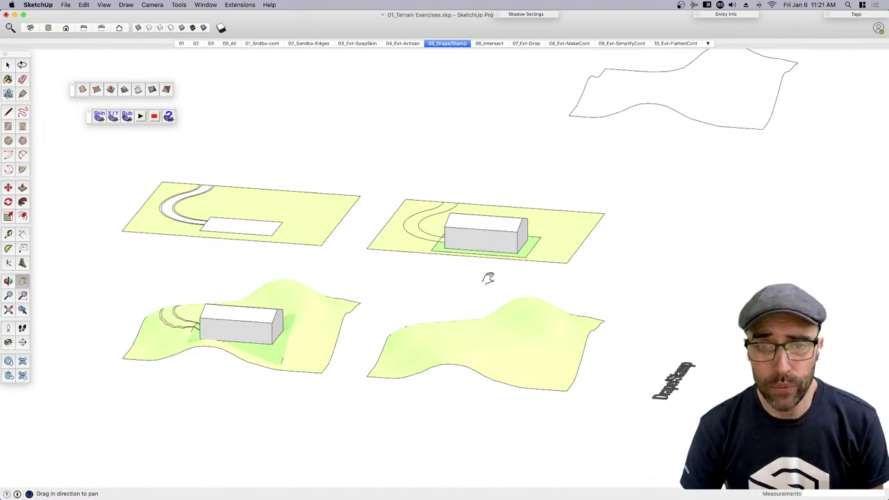
key("space")
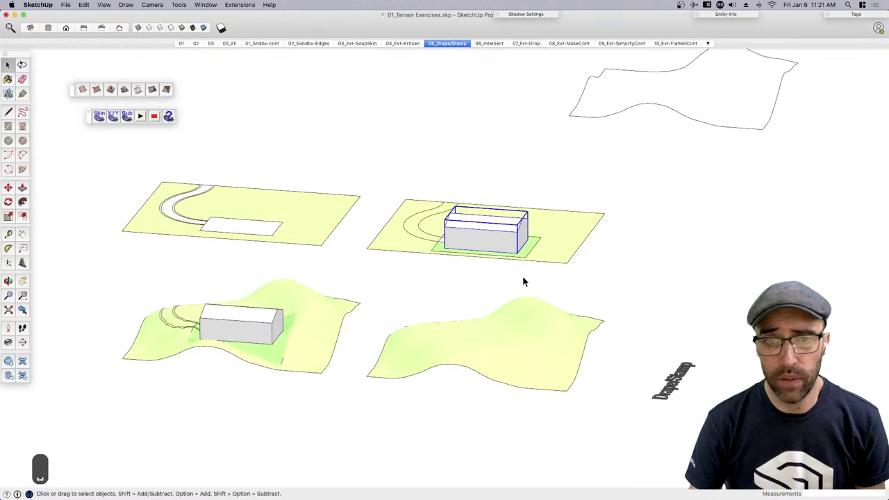
middle_click_drag(522, 276, 490, 264)
Copy the building box from its bottom corner over to the hilly terrain
key("m")
key("alt")
left_click(504, 238)
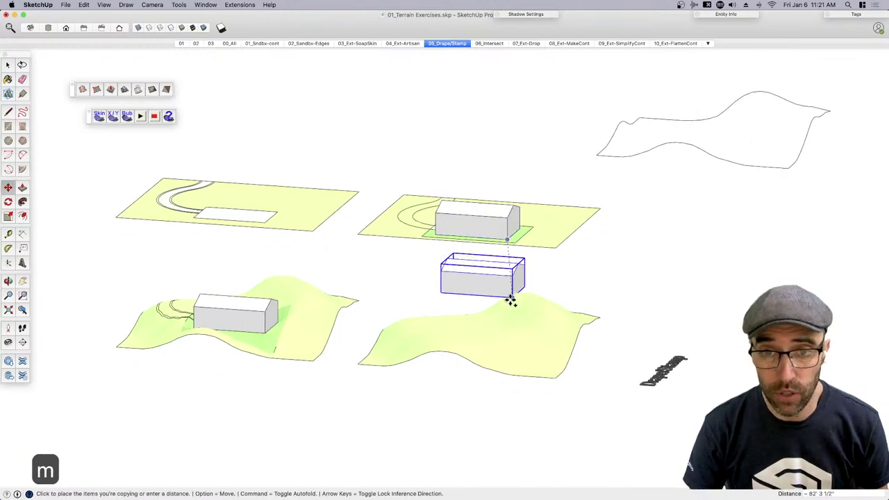
scroll(510, 299, "up", 3)
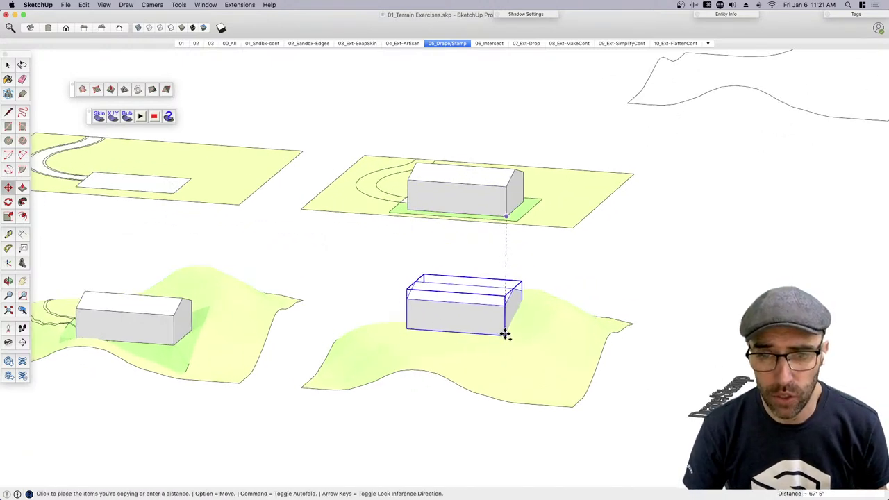
left_click(502, 339, "shift")
scroll(509, 381, "up", 1)
middle_click_drag(509, 381, 494, 290)
scroll(486, 295, "up", 3)
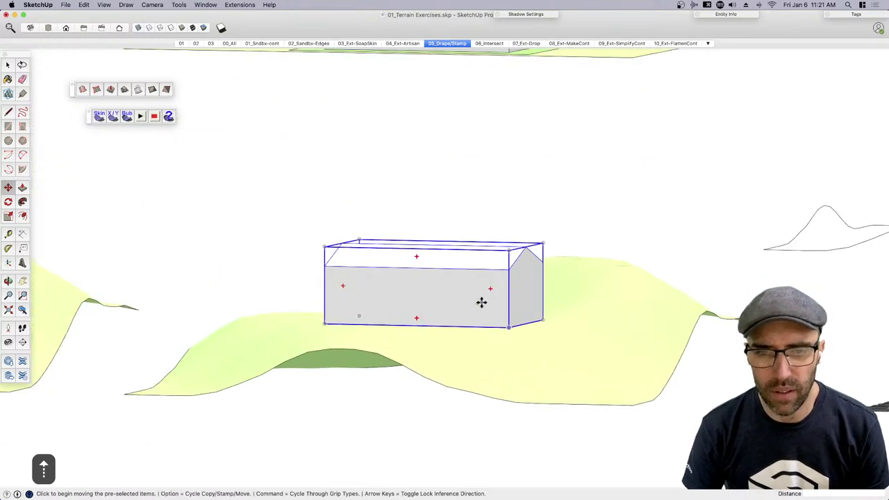
Move the box copy vertically down onto the terrain, then lift it slightly
left_click(480, 299)
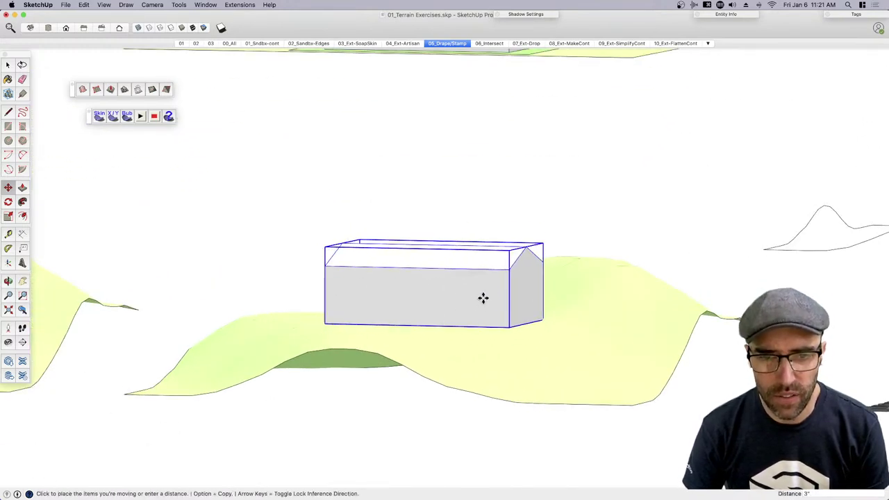
key("Up")
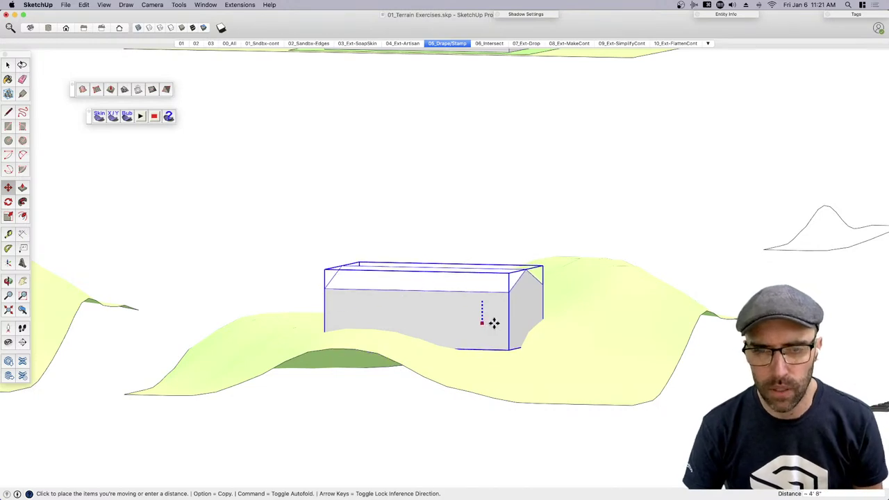
left_click(494, 320)
middle_click_drag(396, 347, 420, 366)
scroll(419, 366, "up", 2)
left_click(427, 328)
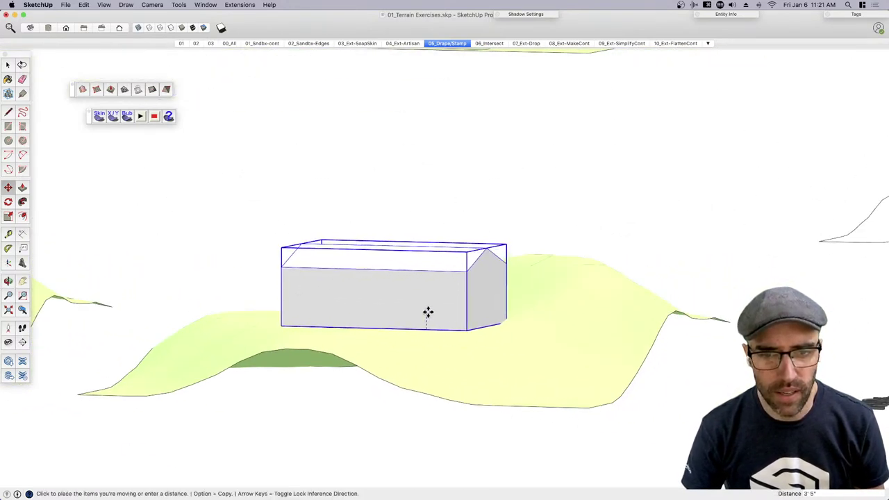
left_click(427, 314)
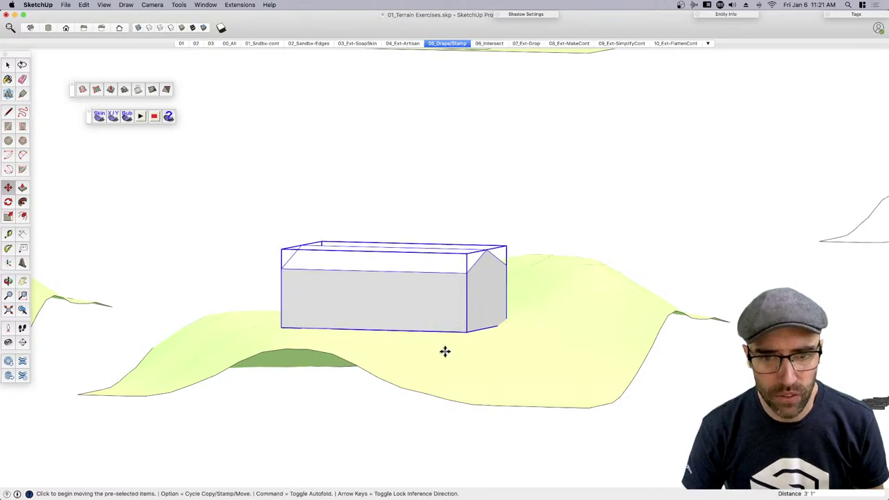
middle_click_drag(444, 351, 354, 361)
Turn on shadows, sink the box copy into the hillside, then delete it
left_click(221, 29)
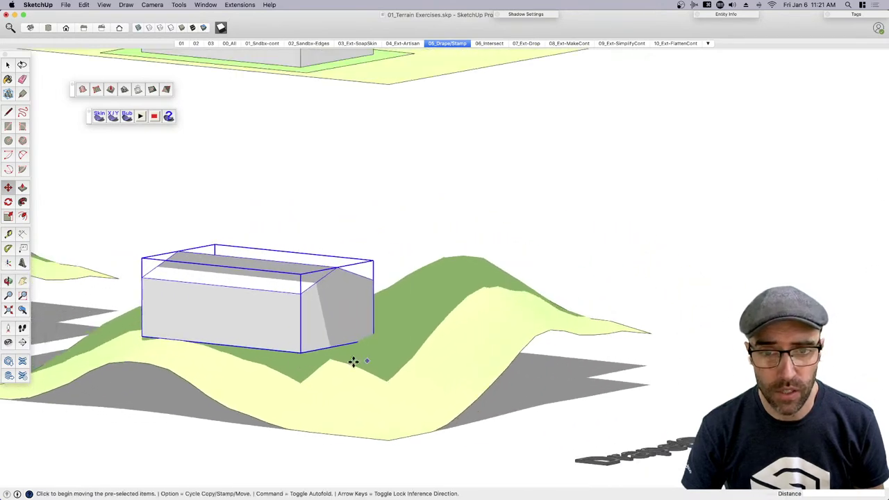
middle_click_drag(307, 340, 391, 332)
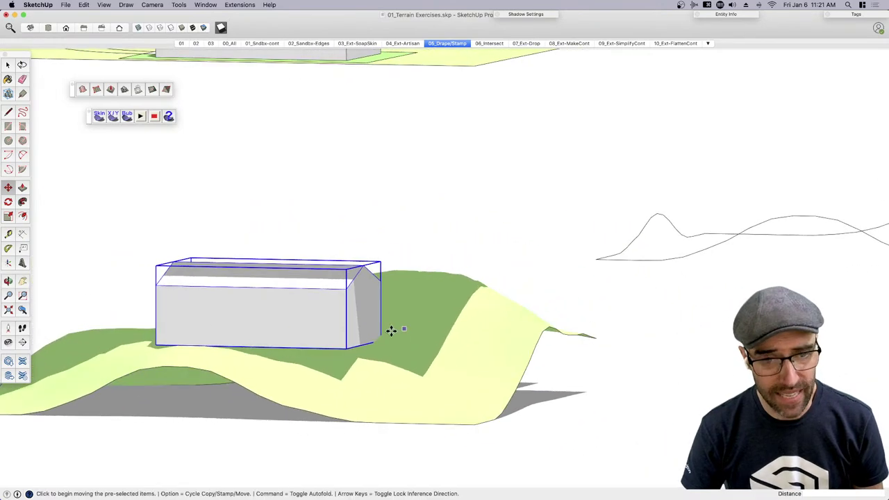
left_click(321, 319)
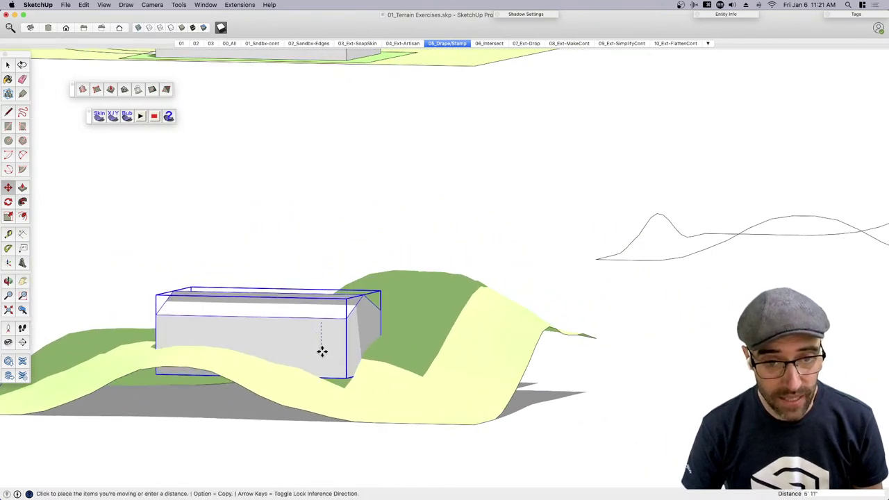
left_click(318, 351)
key("space")
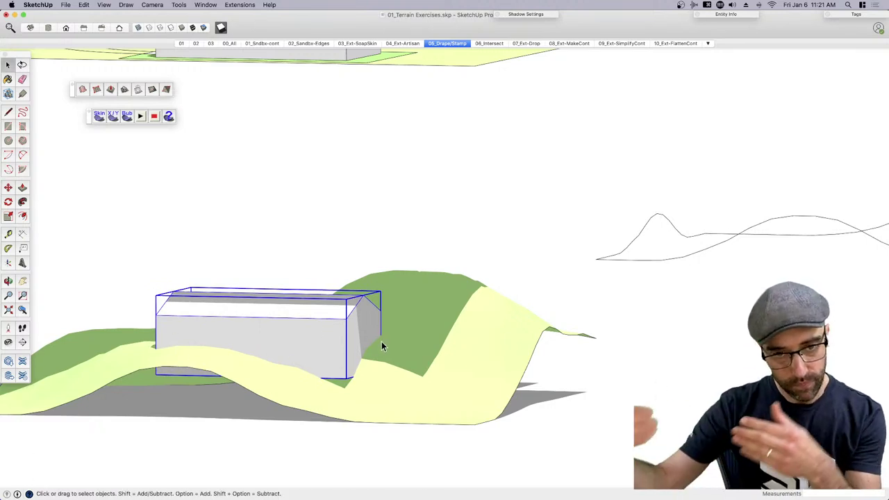
key("BackSpace")
Zoom out, tilt and pan back to the flat building example and the hilly terrains
scroll(491, 344, "down", 5)
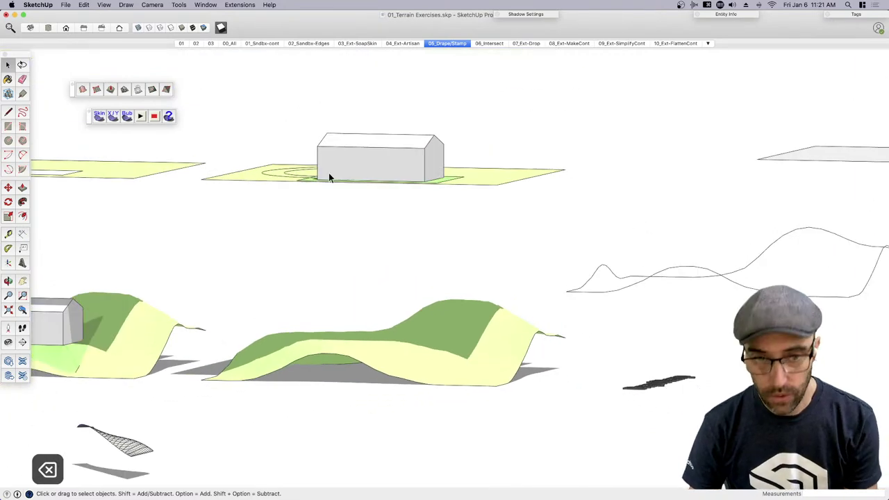
middle_click_drag(453, 208, 566, 277)
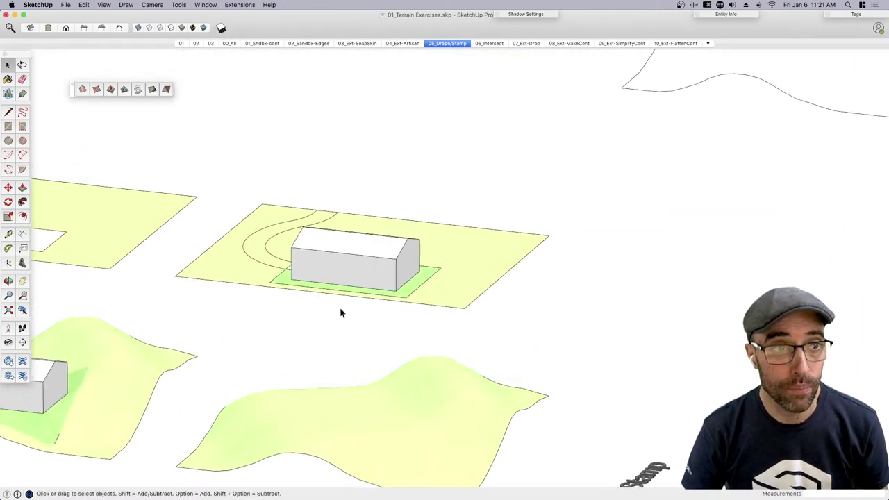
key("h")
left_click_drag(341, 312, 380, 271)
key("space")
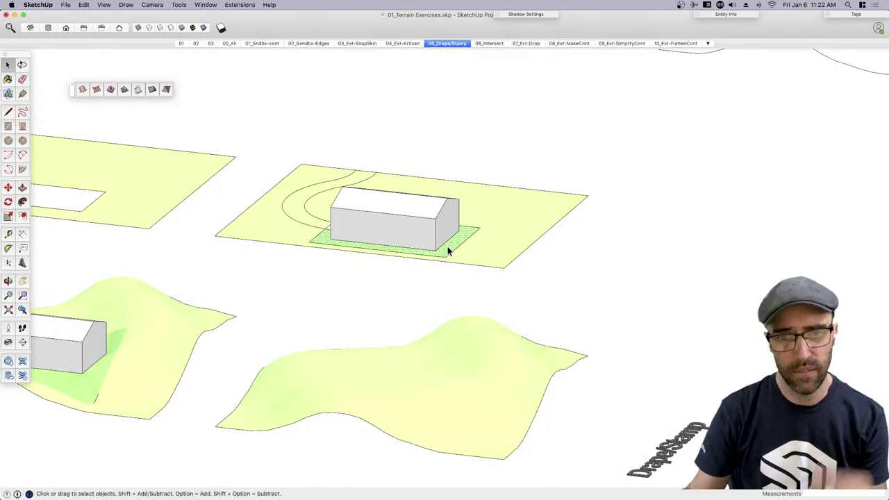
Try stamping the building into the hilly terrain with Sandbox Stamp, then cancel it
left_click(124, 89)
left_click(389, 239)
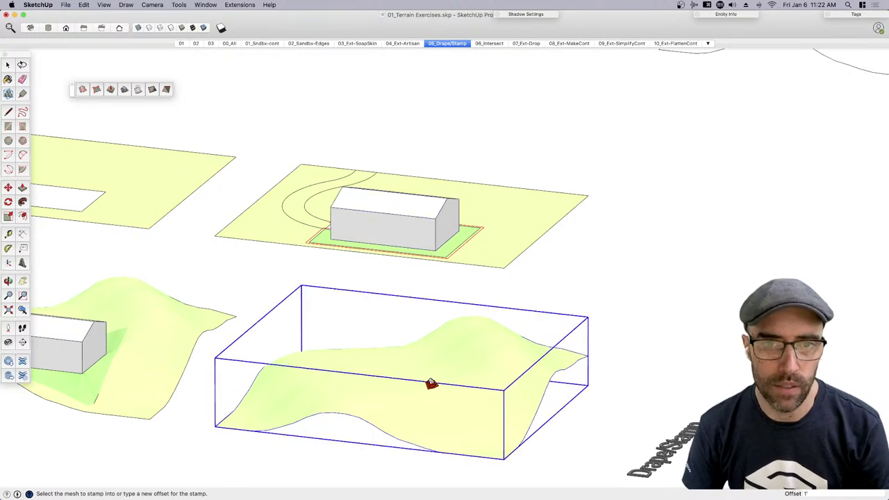
left_click(428, 375)
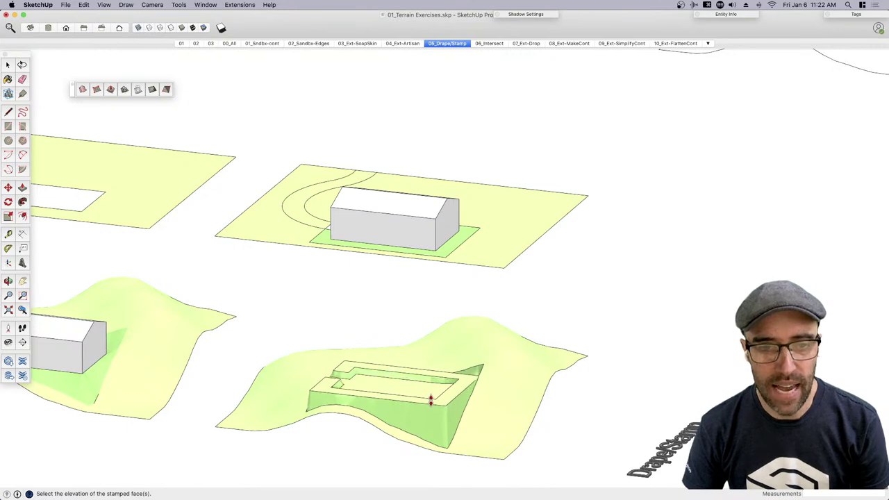
scroll(431, 402, "up", 3)
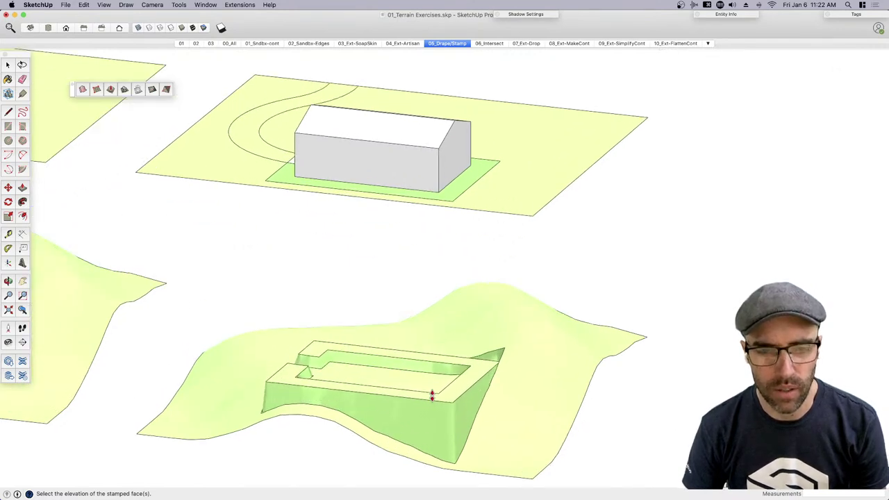
key("space")
Hide the building and erase the inner rectangle's edges so the green pad is one face
left_click(417, 139)
key("super+e")
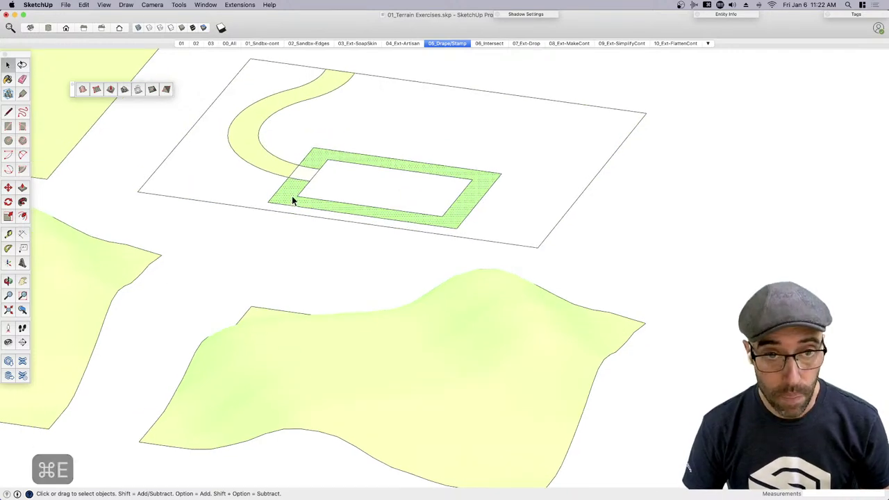
key("l")
key("e")
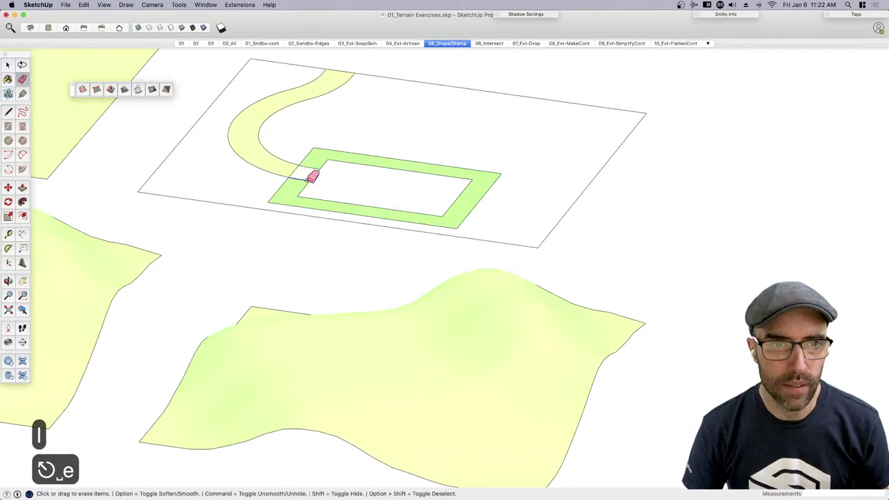
left_click(323, 166)
key("space")
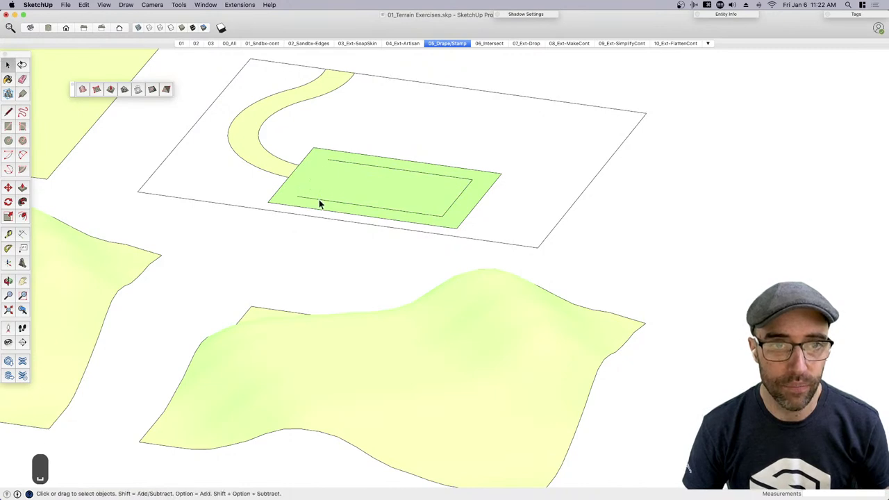
left_click(319, 200)
key("BackSpace")
left_click(349, 194)
scroll(350, 195, "down", 2)
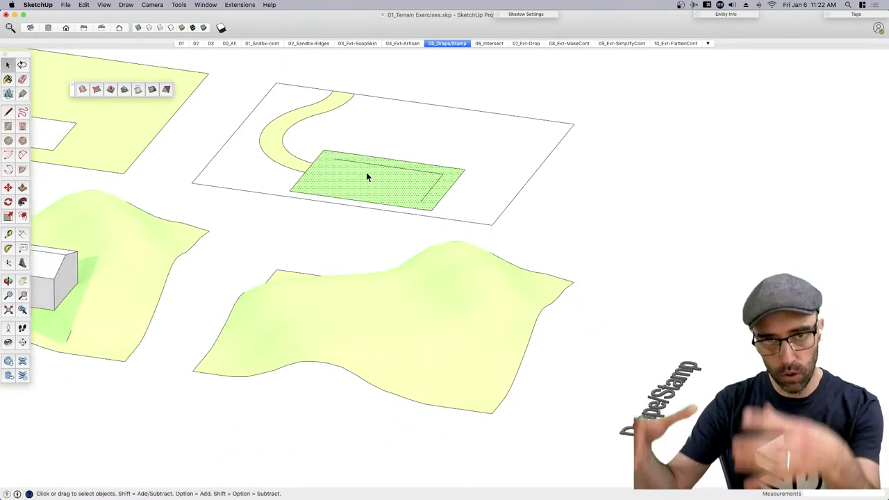
Stamp the green pad into the hilly terrain as a flat platform, adjusting its elevation
left_click(124, 90)
left_click(406, 333)
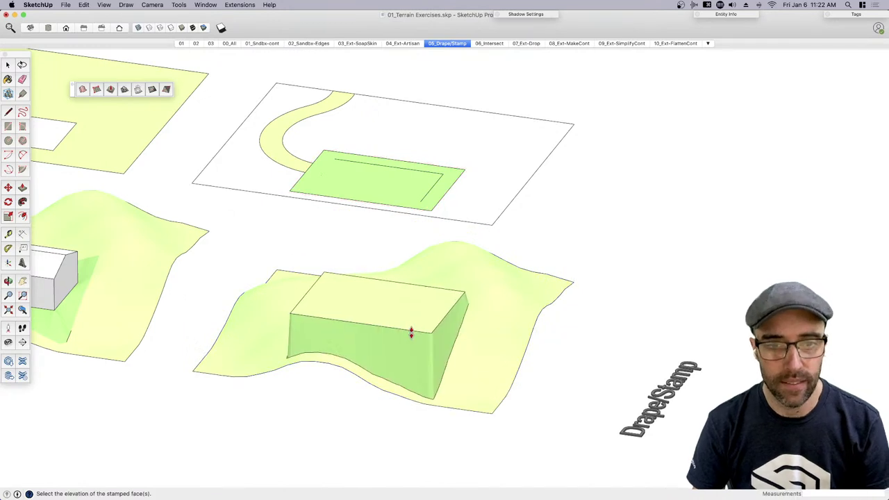
scroll(408, 336, "up", 2)
middle_click_drag(397, 381, 415, 340)
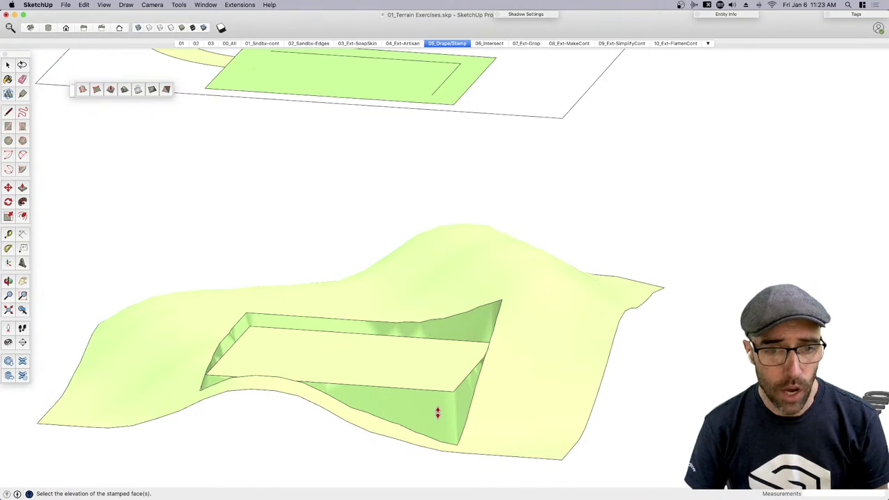
scroll(440, 412, "down", 3)
scroll(392, 409, "up", 4)
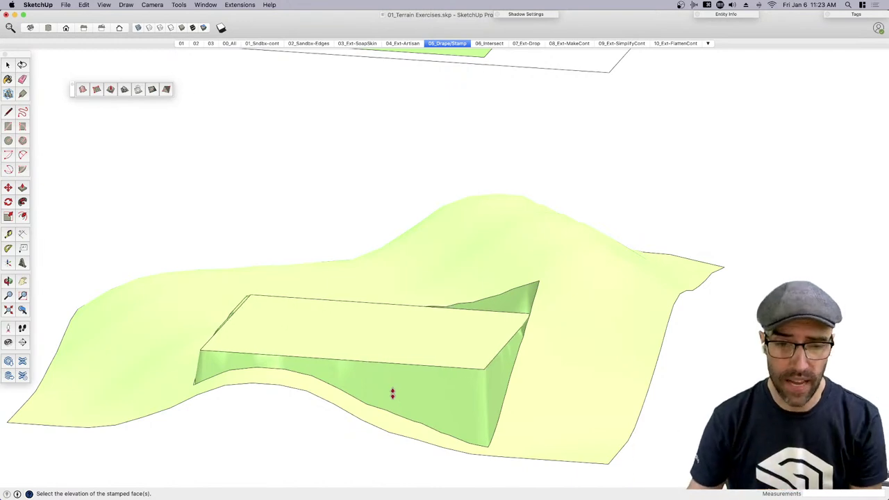
scroll(399, 399, "up", 3)
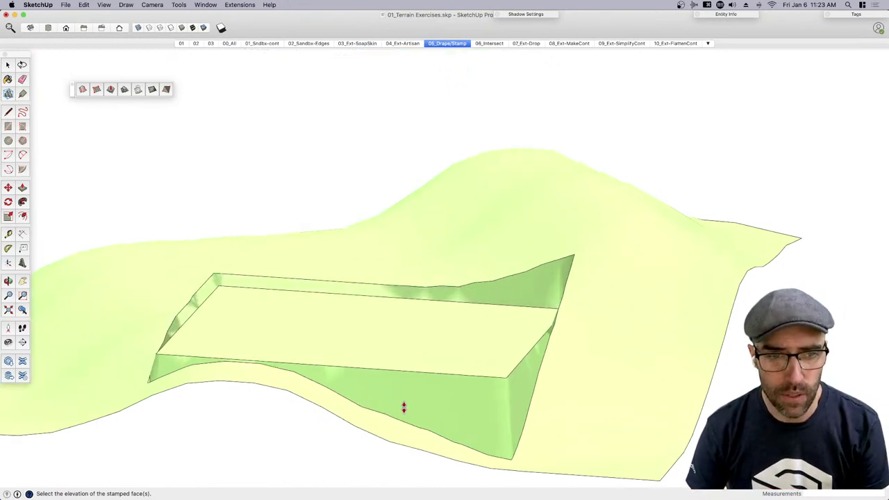
Confirm the stamped platform's elevation and orbit around the stamped terrain
left_click(404, 406)
key("space")
mouse_move(525, 339)
middle_mouse_down()
mouse_move(488, 361)
mouse_move(522, 341)
middle_mouse_up()
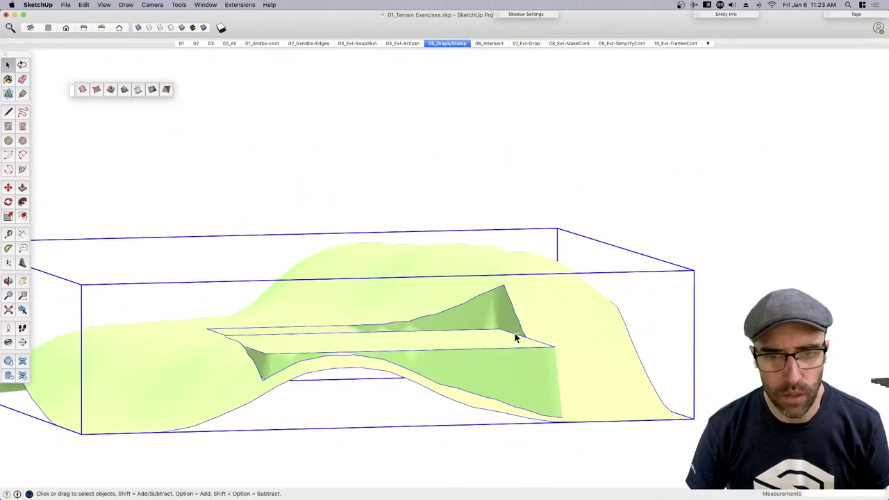
middle_click_drag(452, 359, 115, 375, "shift")
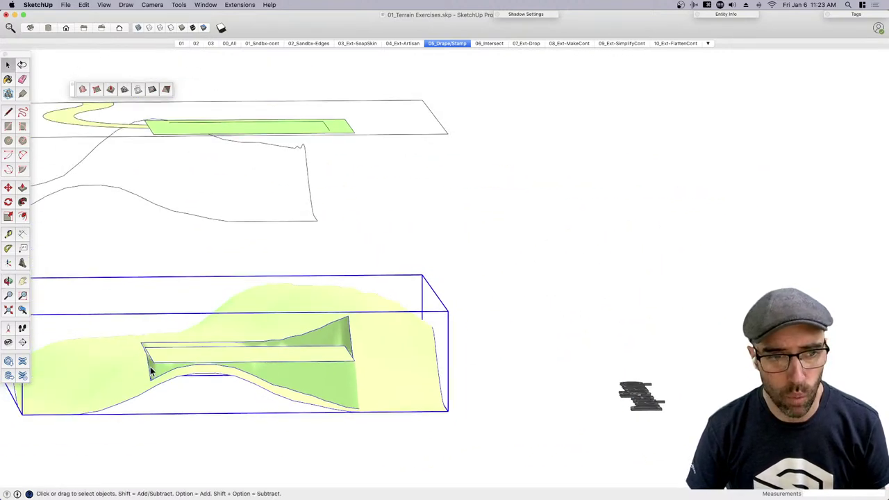
middle_click_drag(594, 326, 454, 449)
Pan to the upper models and unhide the building box group from its context menu
key("h")
left_click_drag(357, 413, 537, 298)
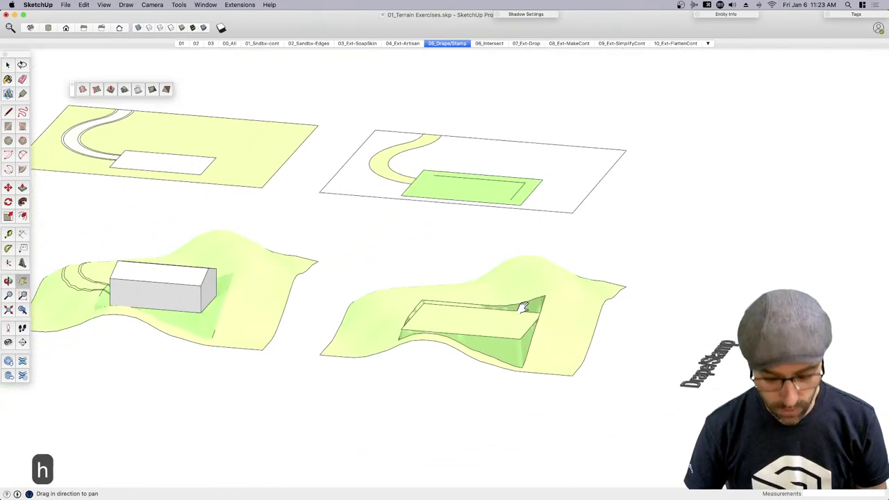
key("space")
left_click(469, 175)
right_click(471, 175)
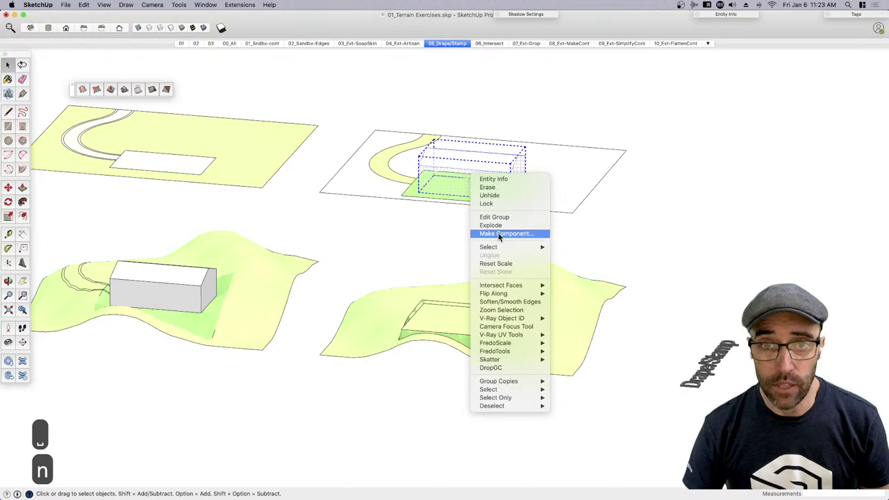
left_click(501, 196)
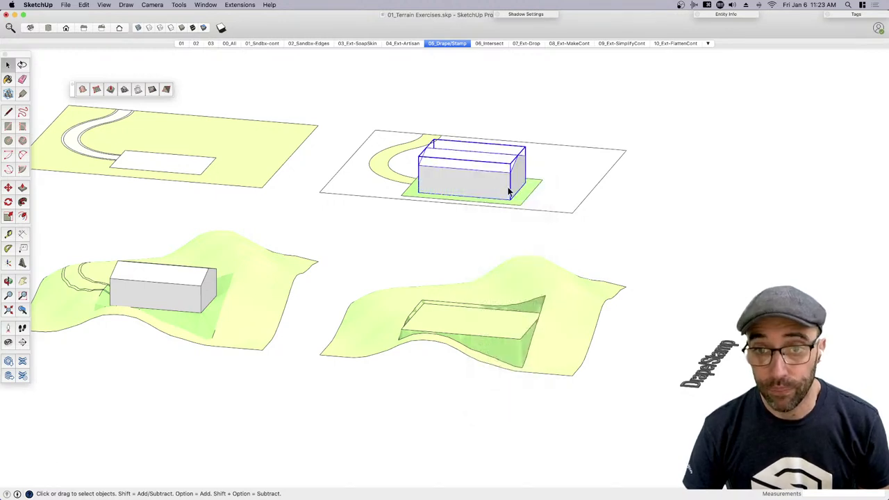
Copy the building box from its bottom corner onto the stamped pad in the lower-right terrain
key("m")
key("alt")
left_click(512, 202)
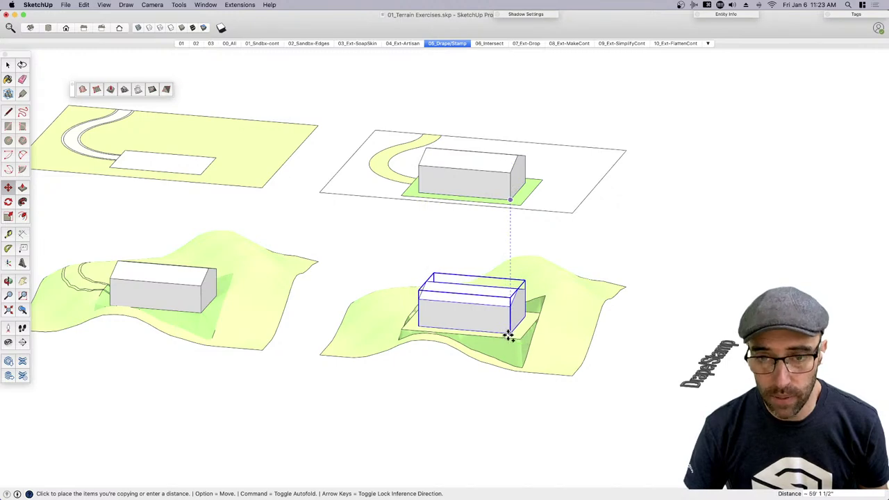
left_click(510, 335)
key("space")
middle_click_drag(485, 375, 569, 316)
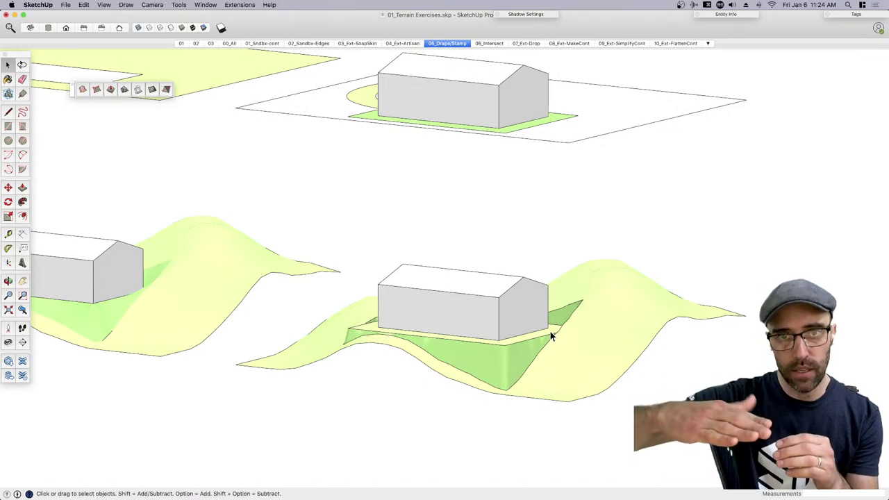
scroll(546, 333, "down", 5)
key("h")
left_click_drag(445, 387, 441, 353)
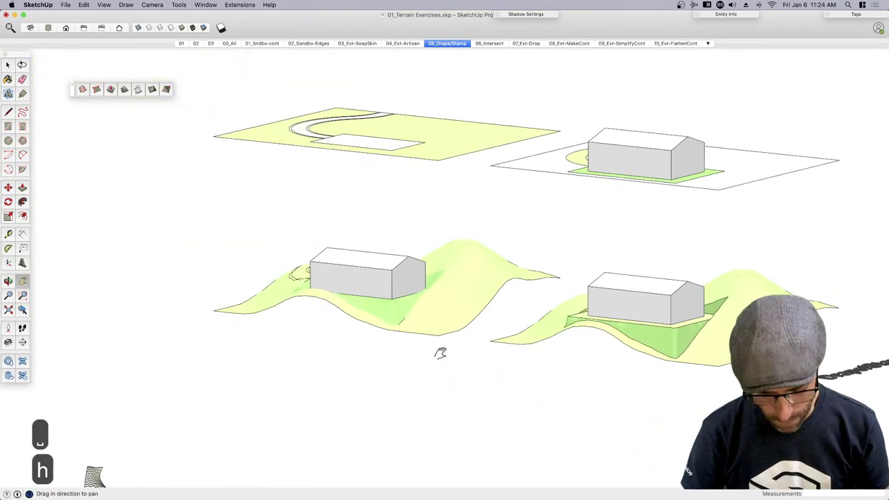
mouse_move(441, 353)
middle_mouse_down()
mouse_move(548, 373)
mouse_move(296, 290)
mouse_move(410, 312)
mouse_move(323, 314)
middle_mouse_up()
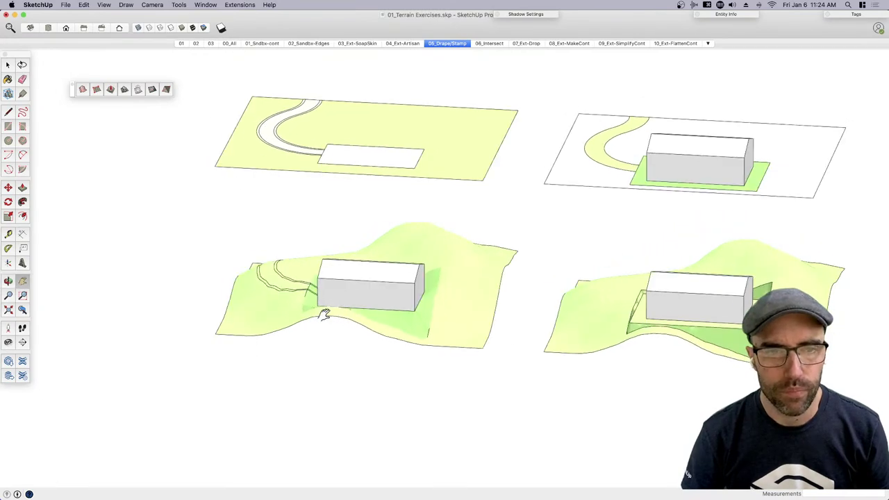
key("space")
key("h")
mouse_move(496, 308)
middle_mouse_down()
mouse_move(449, 304)
mouse_move(685, 316)
mouse_move(512, 274)
mouse_move(491, 303)
mouse_move(482, 337)
mouse_move(489, 334)
middle_mouse_up()
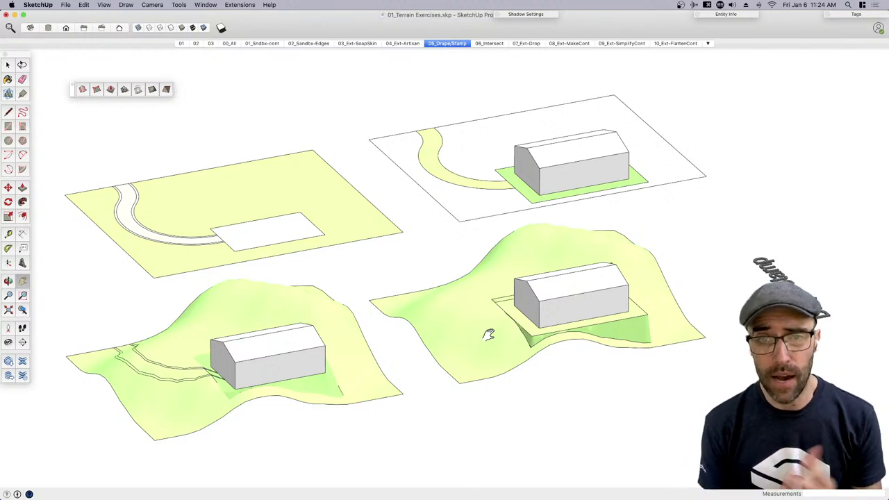
key("space")
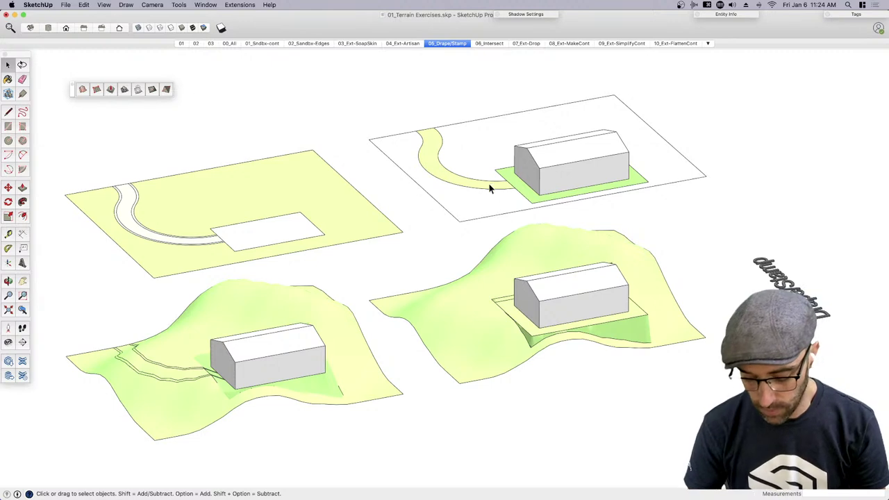
Select the flat model's curved path and drape it onto the lower-right stamped terrain
left_click(448, 175)
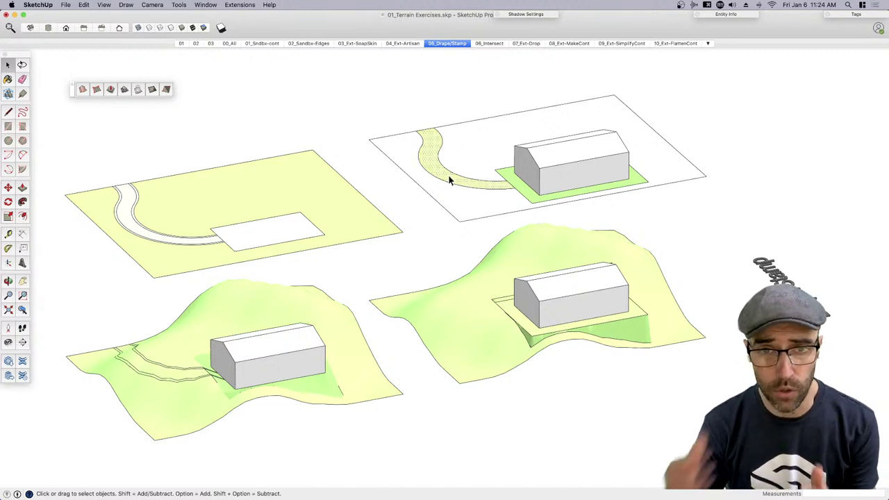
middle_click_drag(524, 264, 441, 241)
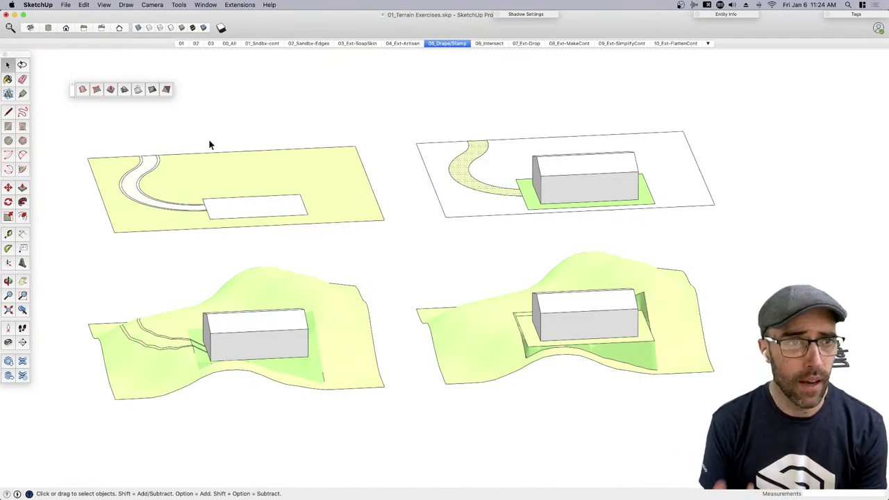
scroll(494, 187, "up", 2)
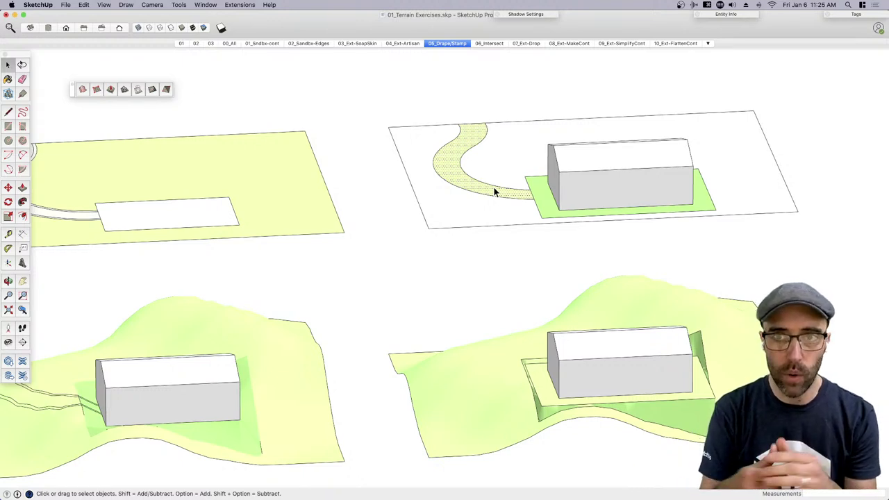
left_click(138, 90)
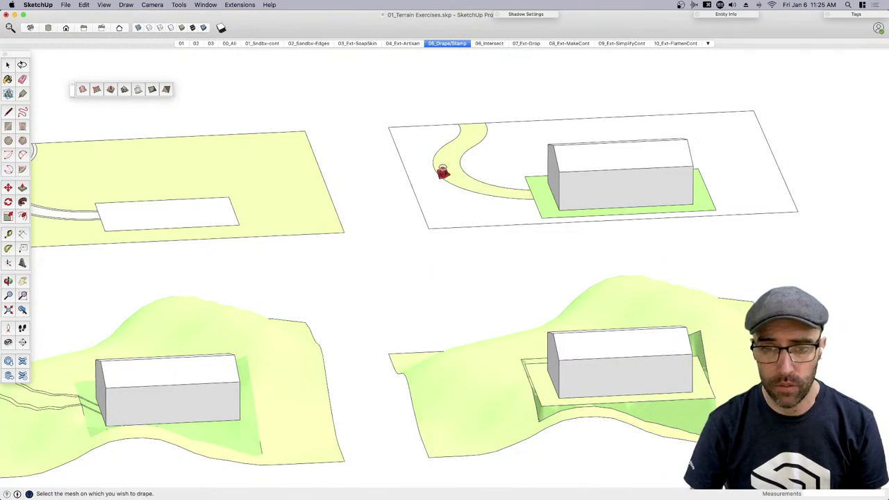
middle_click_drag(501, 210, 393, 225)
key("space")
key("super+3")
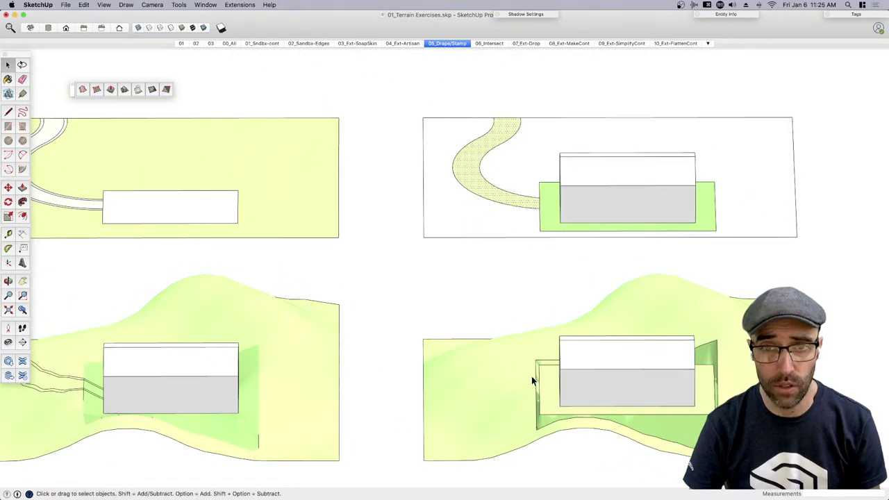
left_click(137, 90)
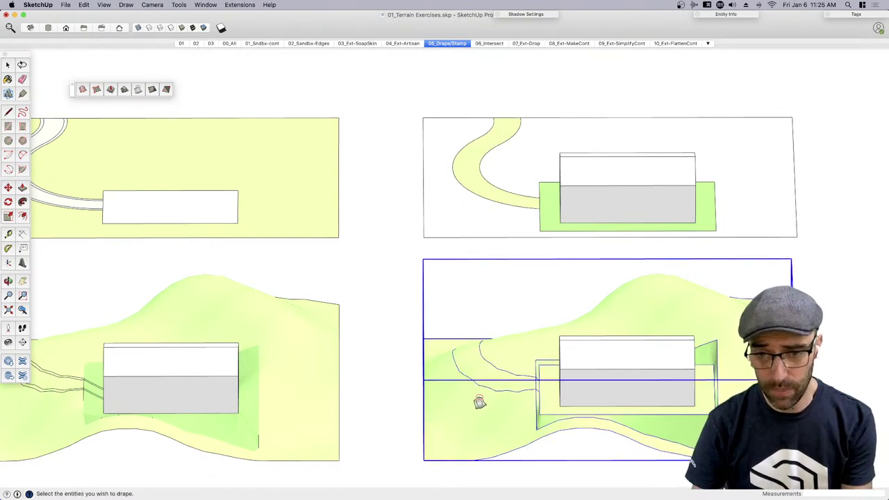
middle_click_drag(479, 401, 502, 382)
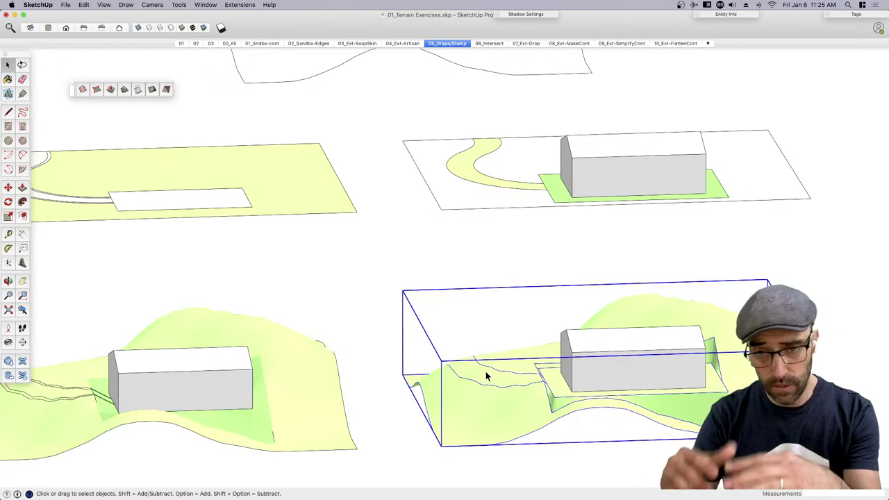
scroll(486, 375, "up", 5)
Paint the draped path and building pad yellow and the pad's sloped side darker yellow
double_click(479, 375)
left_click(471, 374)
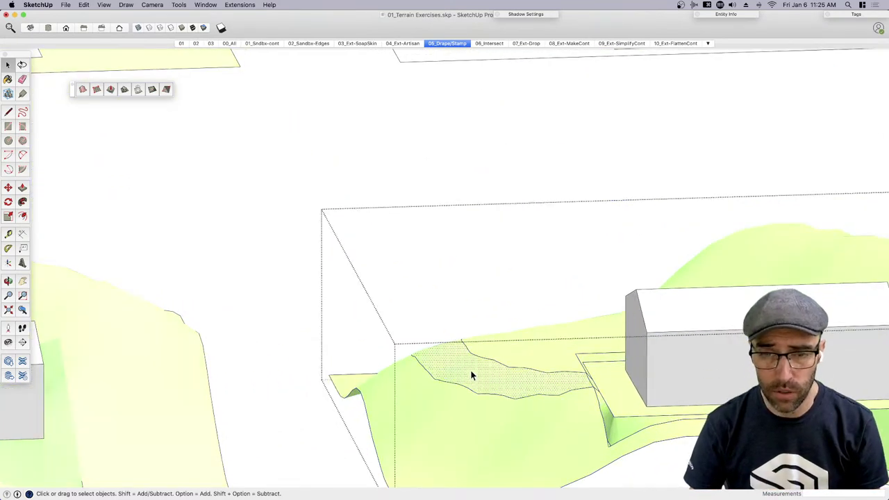
key("b")
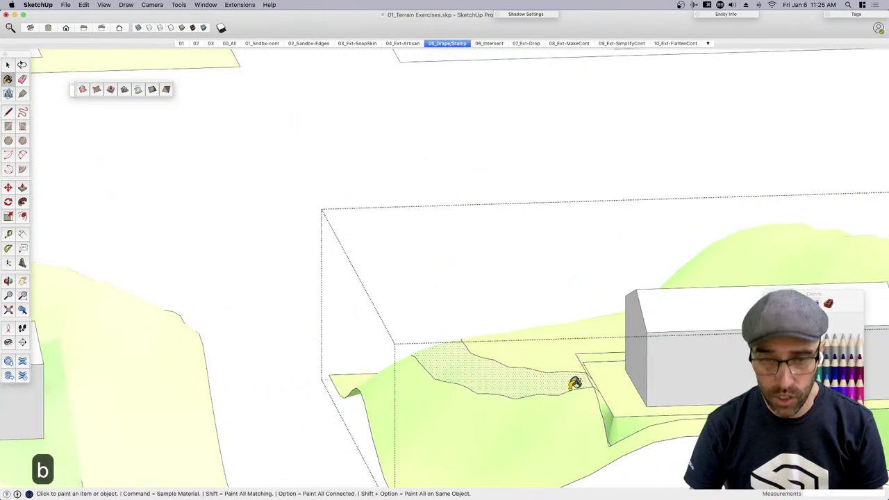
left_click(491, 374)
left_click(606, 380)
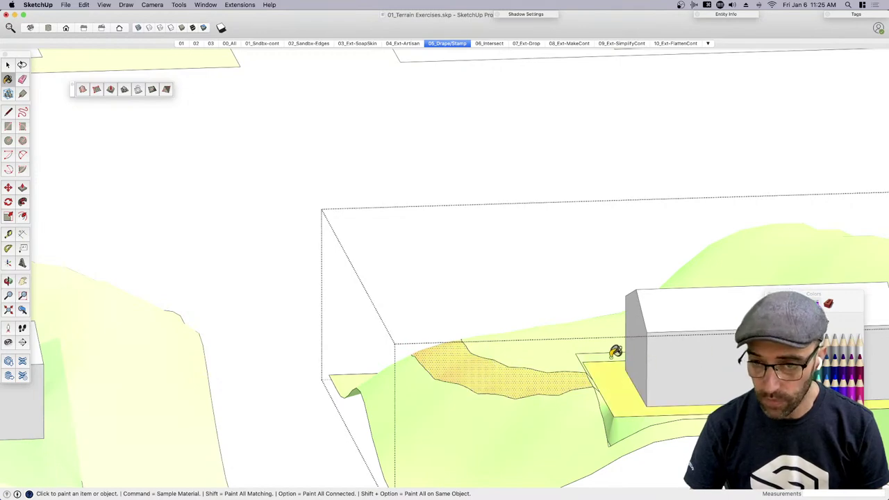
left_click(619, 421)
middle_click_drag(486, 299, 438, 292)
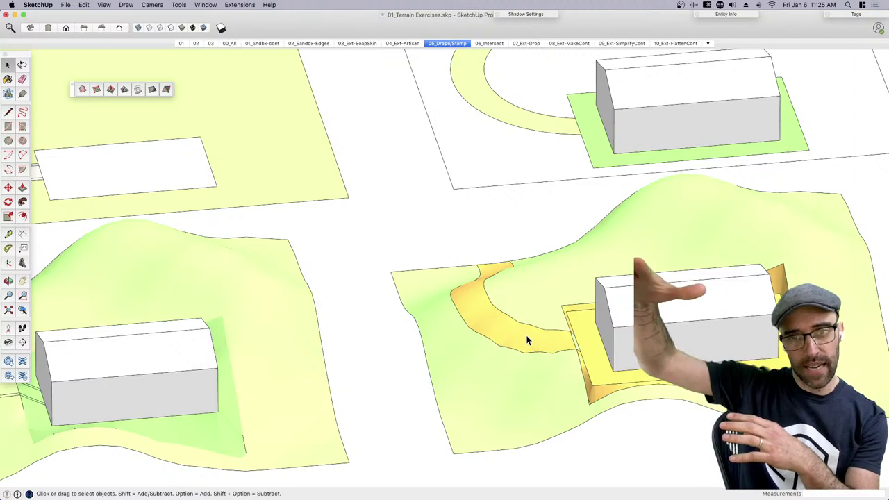
Zoom out, pan and orbit over the four models, then switch to the 06_Intersect scene
scroll(518, 340, "down", 5)
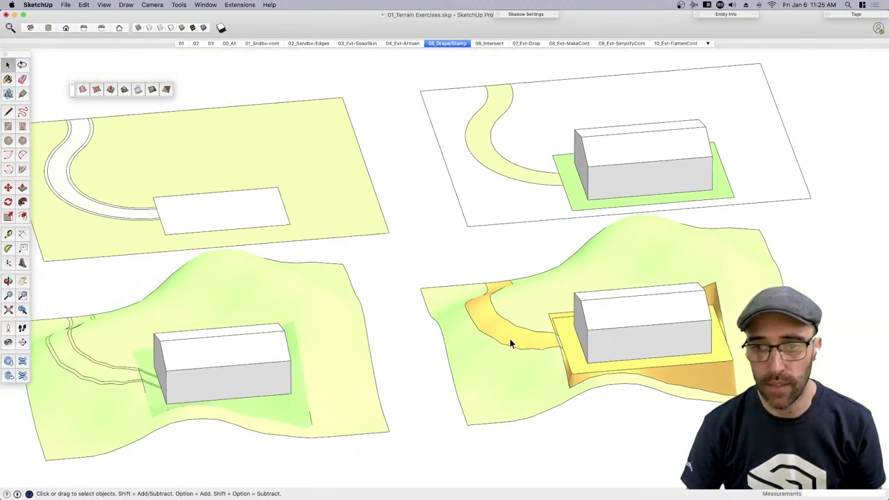
key("h")
left_click_drag(448, 169, 586, 329)
middle_click_drag(586, 329, 326, 168)
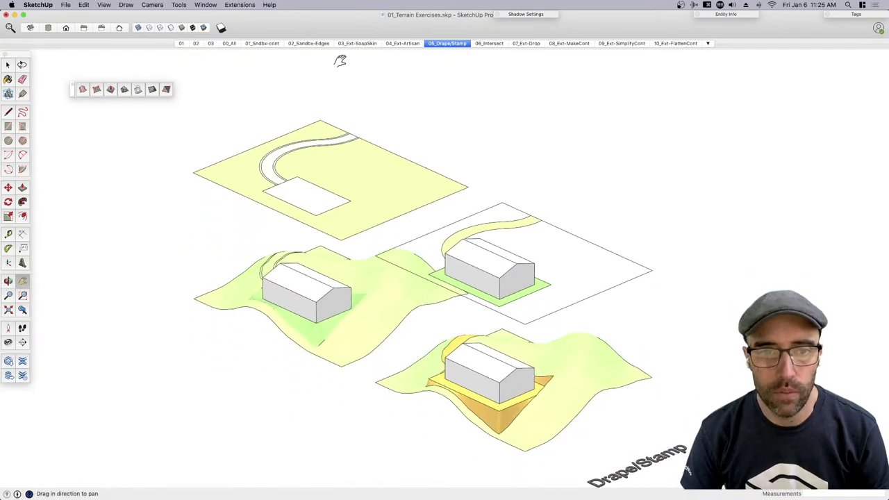
left_click(490, 44)
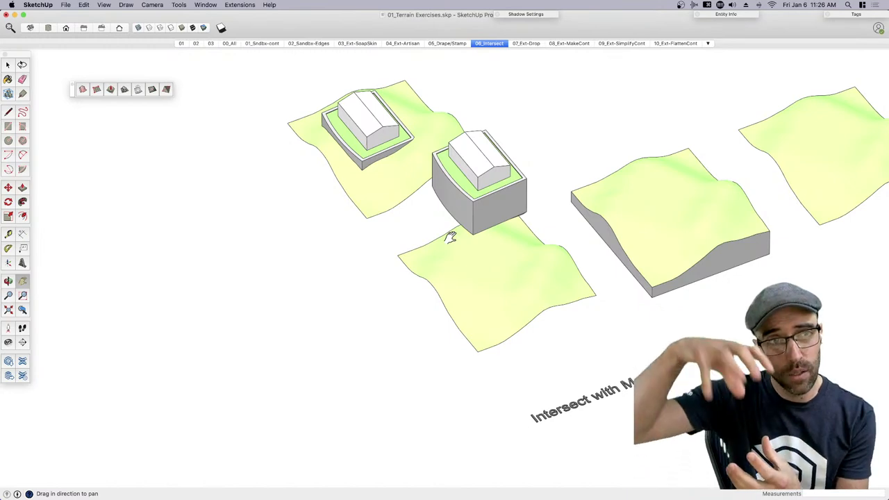
Move the boxed house group straight down so it cuts into the bare terrain mesh
key("space")
middle_click_drag(432, 244, 539, 135)
left_click(537, 120)
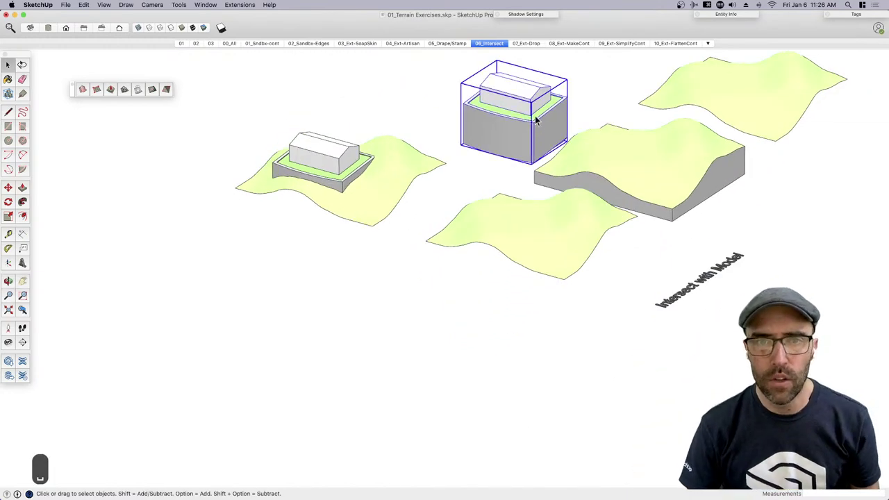
scroll(537, 139, "up", 5)
key("h")
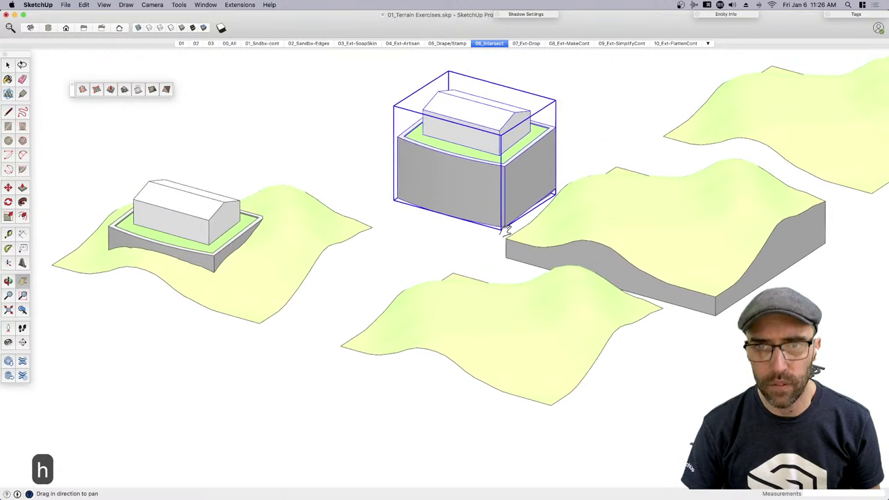
left_click_drag(507, 233, 480, 238)
key("space")
key("m")
left_click(496, 178)
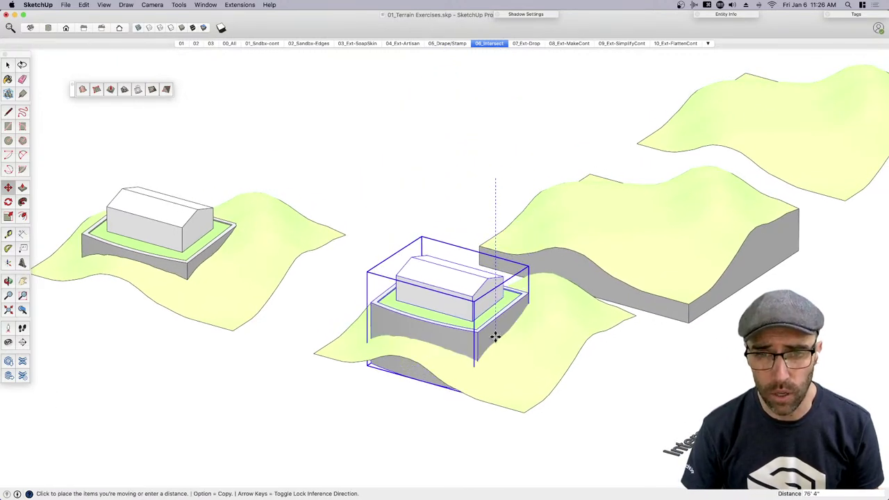
left_click(496, 337)
Copy the house block and its pad to the clipboard, then delete them
middle_click_drag(460, 373, 553, 366)
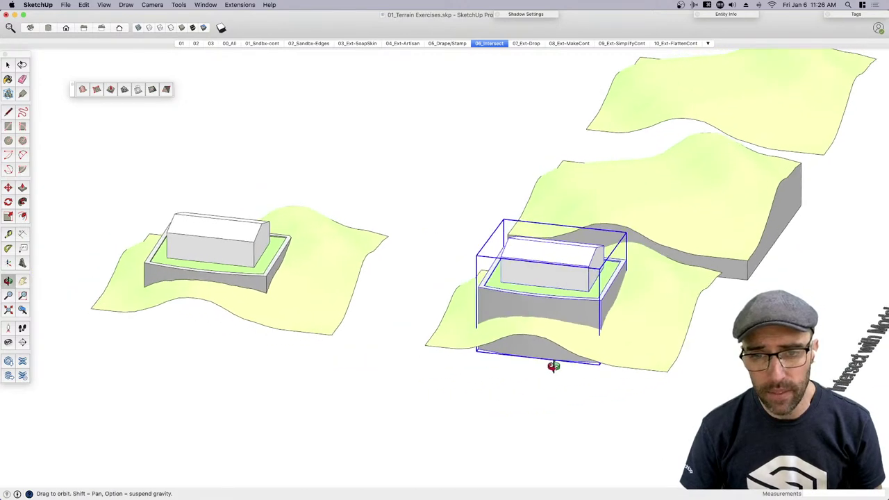
scroll(487, 361, "up", 6)
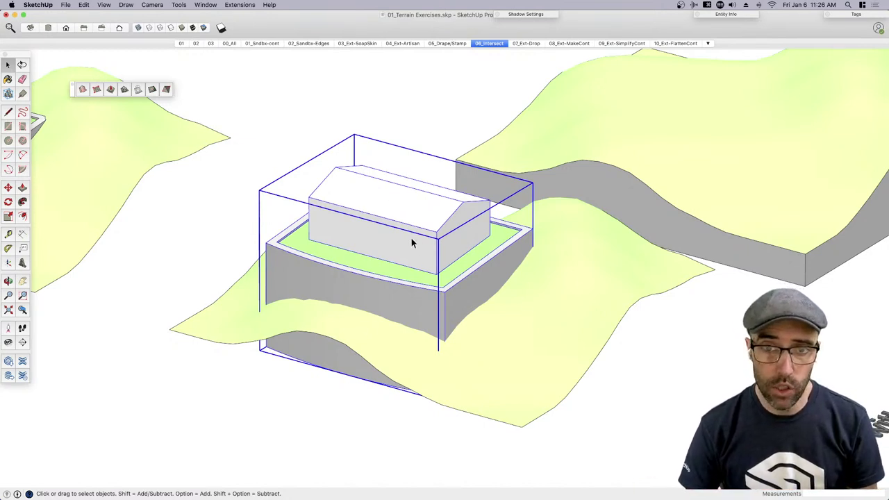
key("super+c")
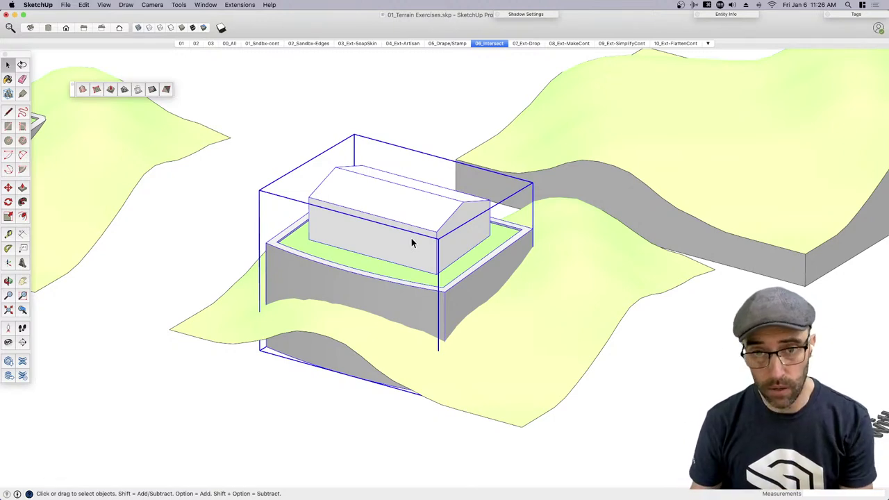
key("BackSpace")
Open the terrain group and paste the building back in place inside it
left_click(400, 300)
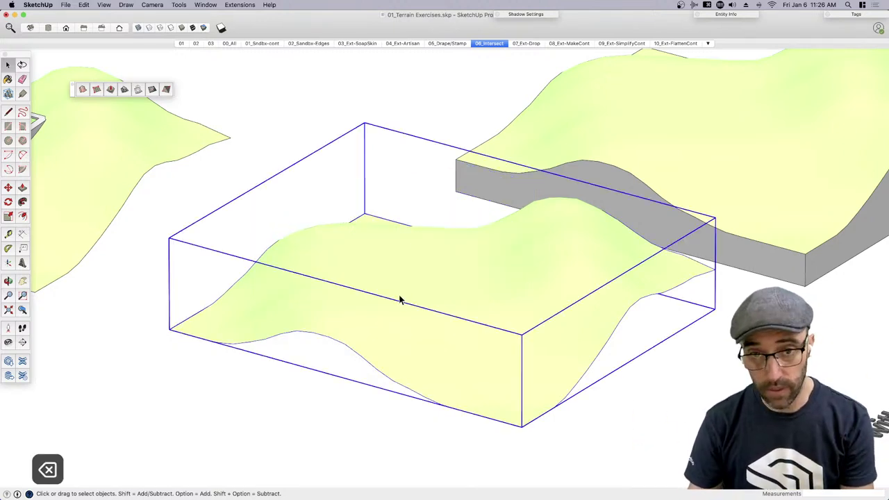
double_click(398, 300)
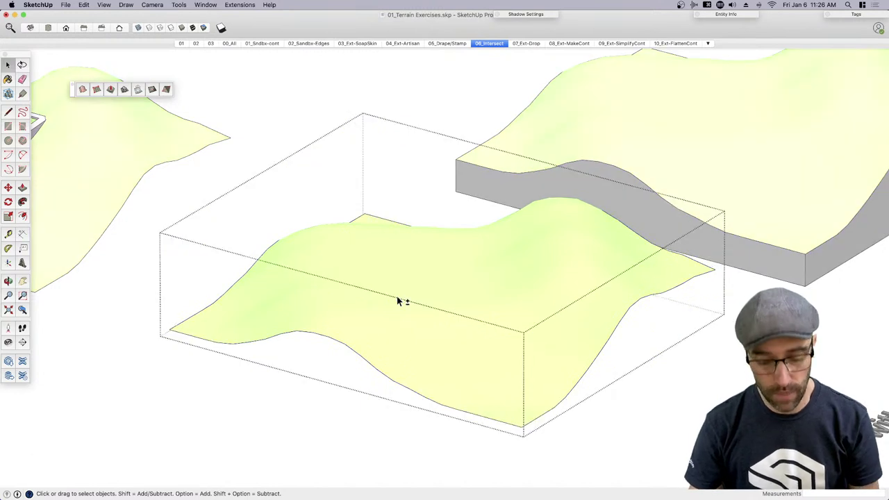
key("shift+v")
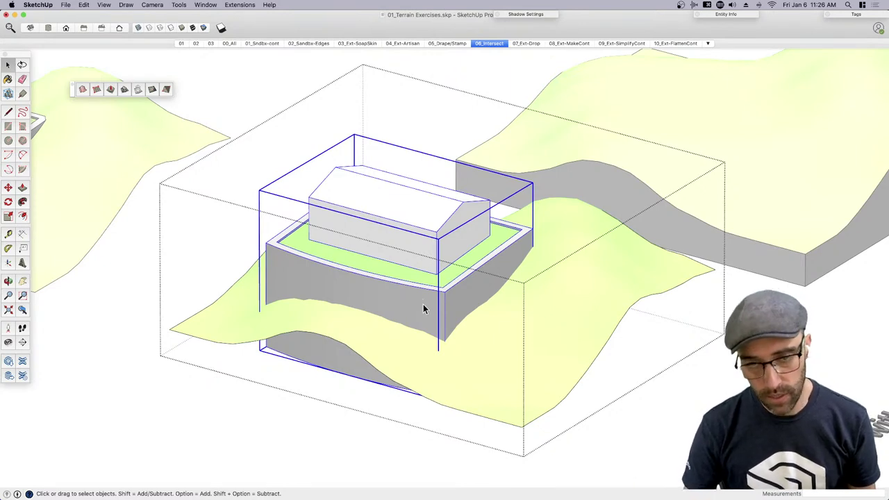
Intersect the building with the terrain surface using Intersect Faces With Selection
left_click(477, 353, "shift")
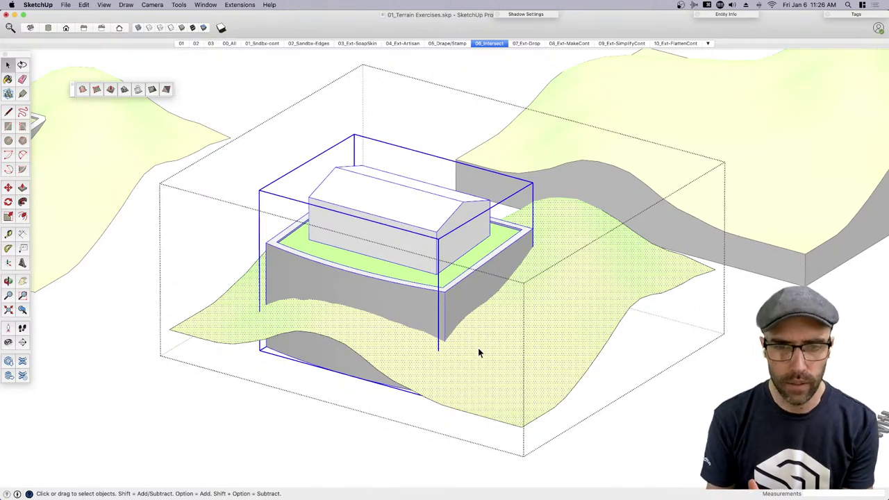
right_click(478, 353)
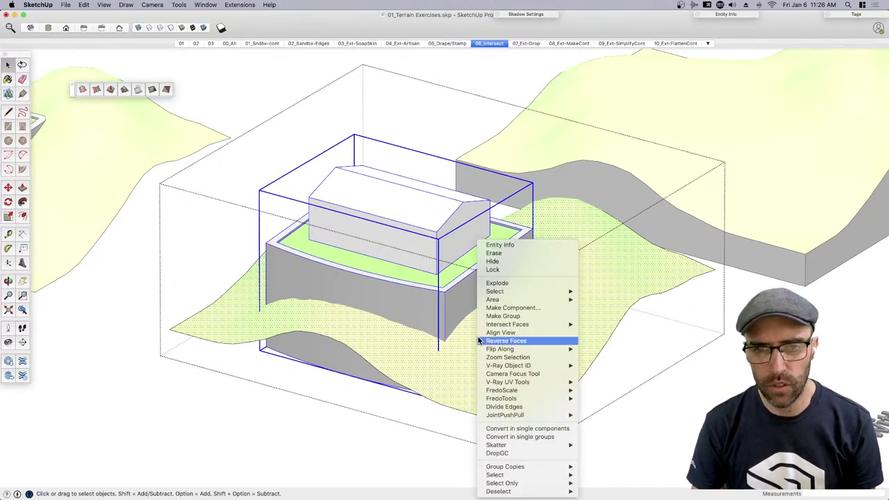
mouse_move(508, 326)
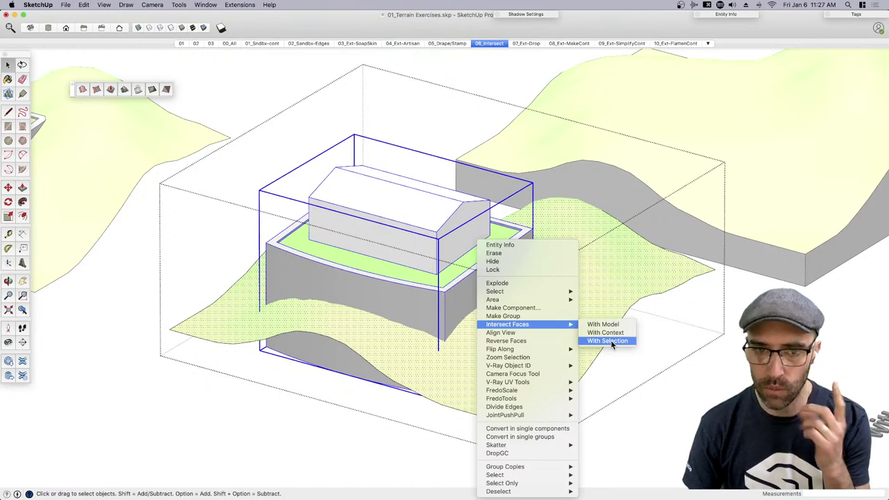
left_click(611, 340)
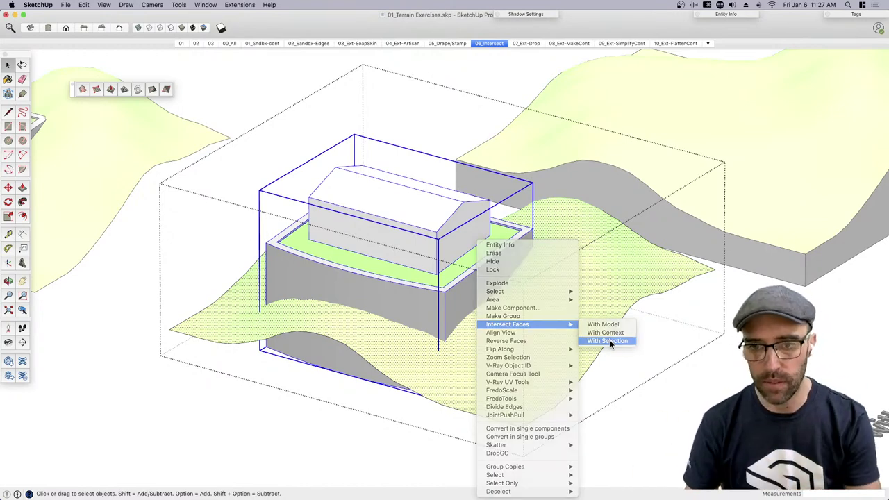
left_click(445, 285)
Copy and delete the building pad, then remove the two leftover intersection edges
key("super+c")
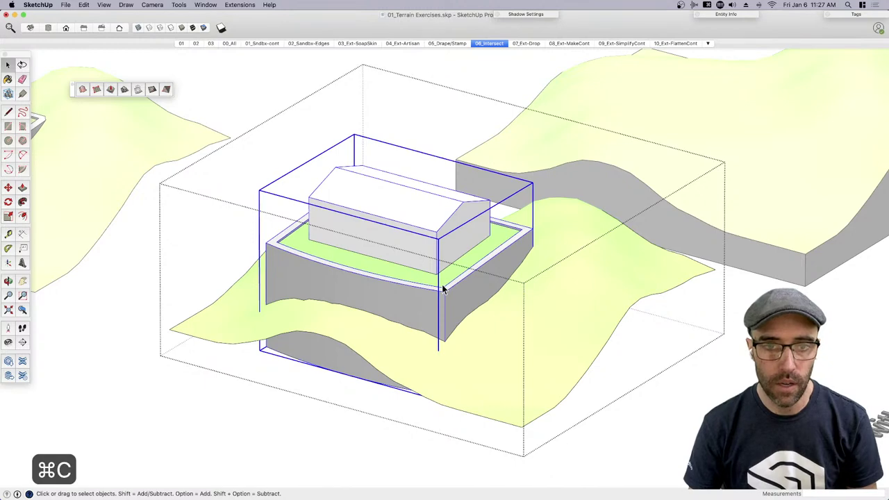
key("BackSpace")
middle_click_drag(445, 324, 469, 186)
left_click(479, 164)
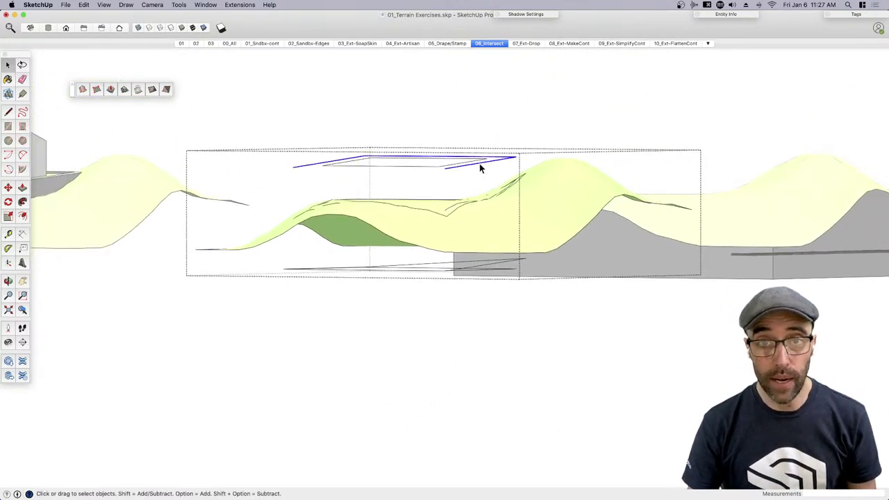
key("BackSpace")
left_click(467, 164)
key("BackSpace")
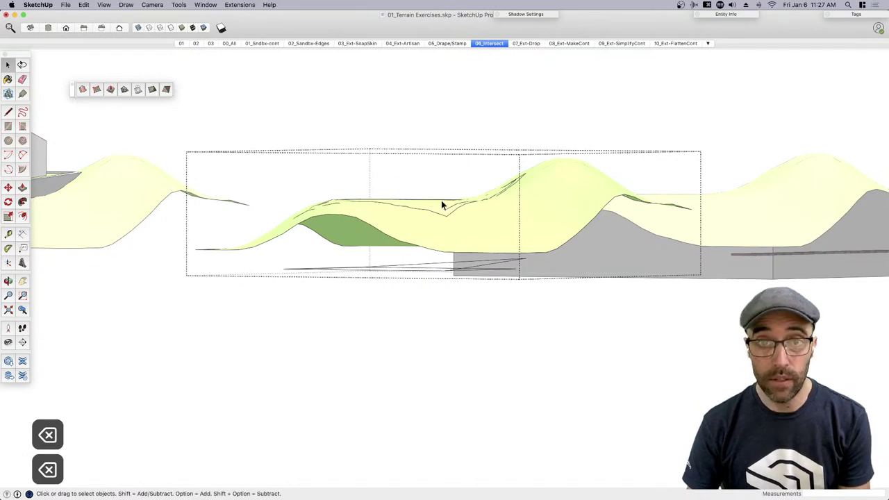
middle_click_drag(443, 202, 444, 358)
Group the draped pad face and hide it, leaving a hole in the terrain
key("shift+e")
left_click_drag(443, 347, 484, 90)
key("space")
left_click(489, 43)
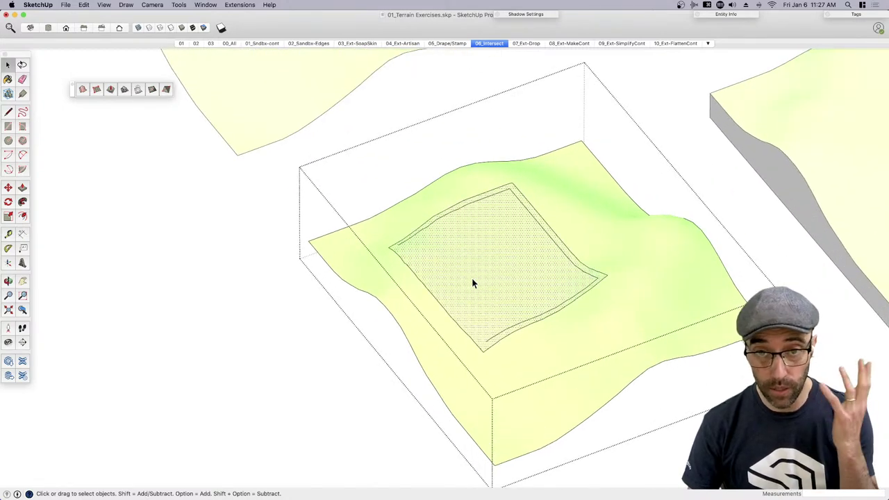
middle_click_drag(474, 279, 508, 265)
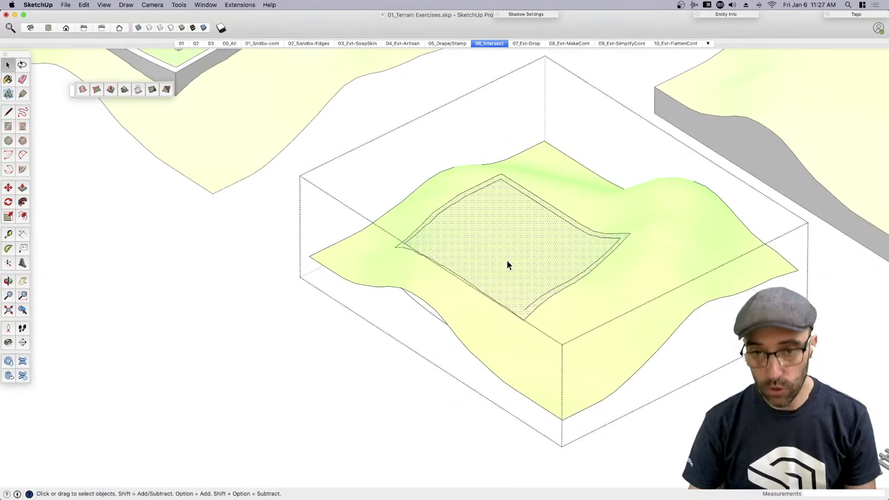
double_click(508, 265)
key("super+g")
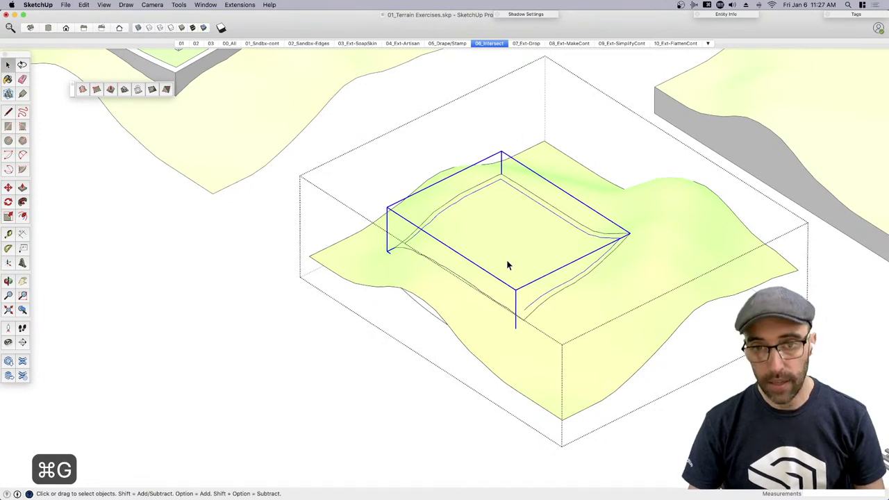
key("super+e")
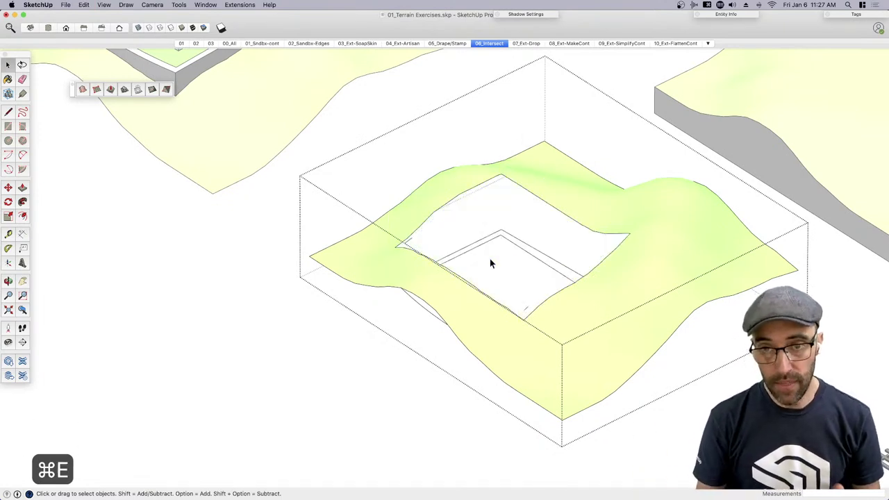
left_click(319, 366)
Paste the building pad back in place and inspect the terrain cut from eye level
key("shift+v")
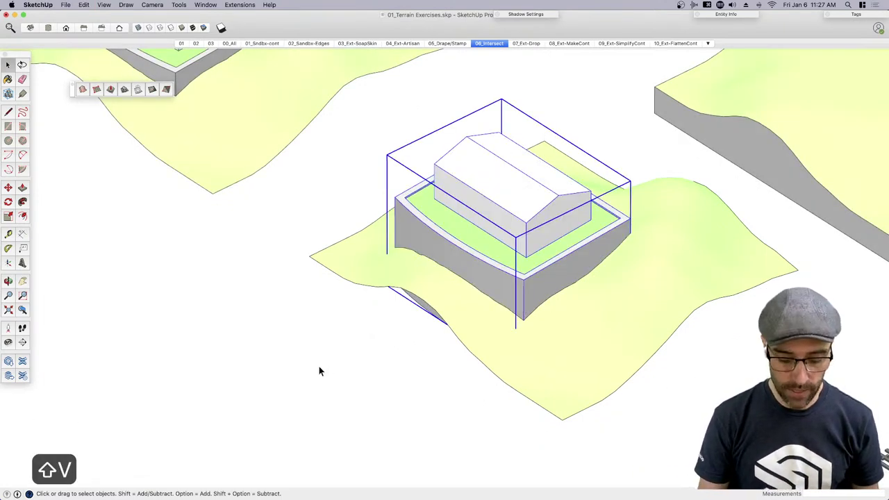
middle_click_drag(319, 366, 627, 219)
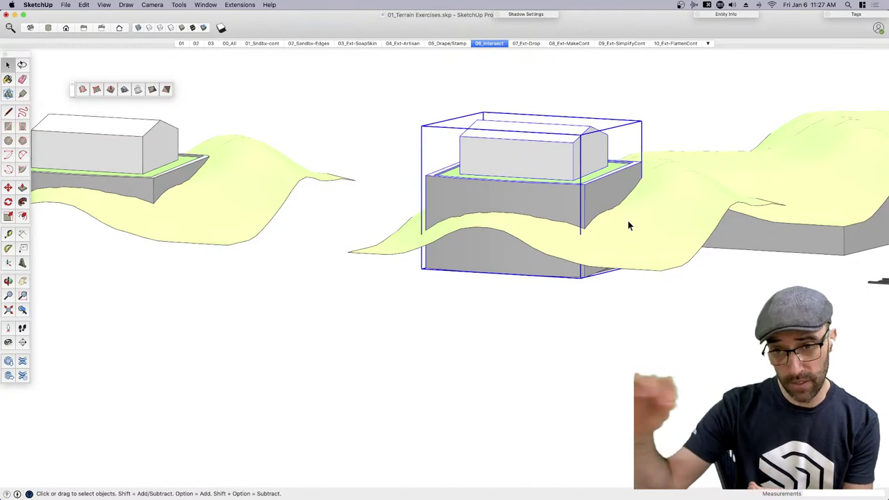
middle_click_drag(626, 232, 553, 332)
key("super+e")
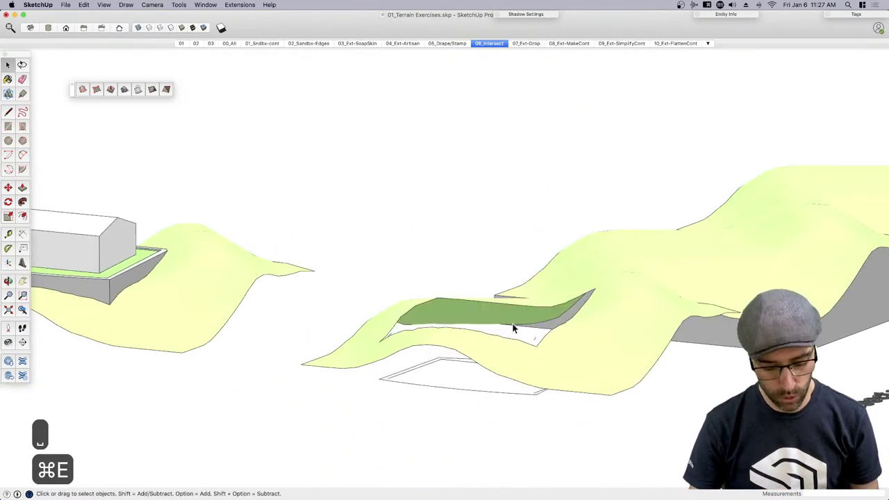
key("super+z")
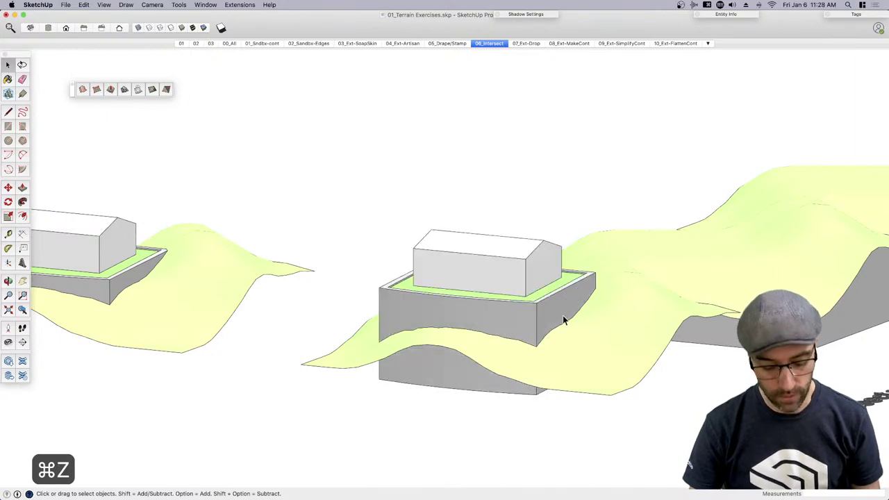
Move on to the 07_Ext-Drop scene
middle_click_drag(540, 334, 475, 373)
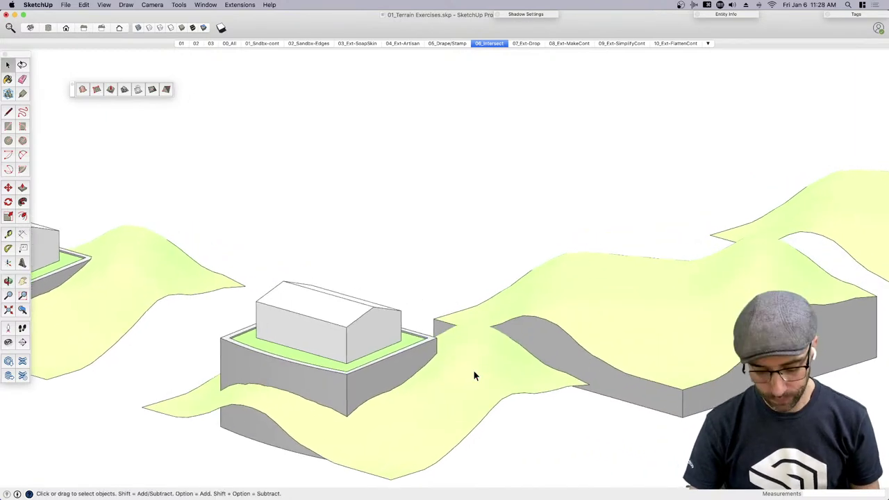
key("shift+e")
left_click_drag(547, 353, 536, 79)
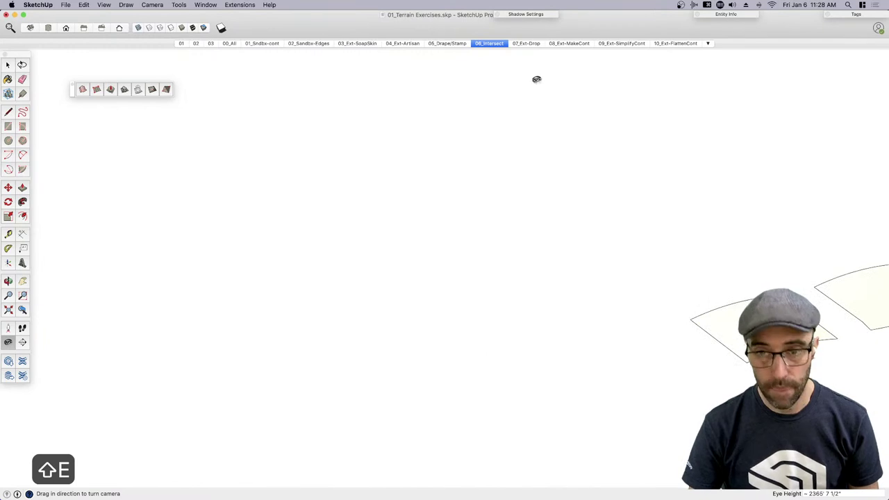
left_click(526, 43)
Return to the 06_Intersect scene and frame the terrain block and flat terrain mesh
key("space")
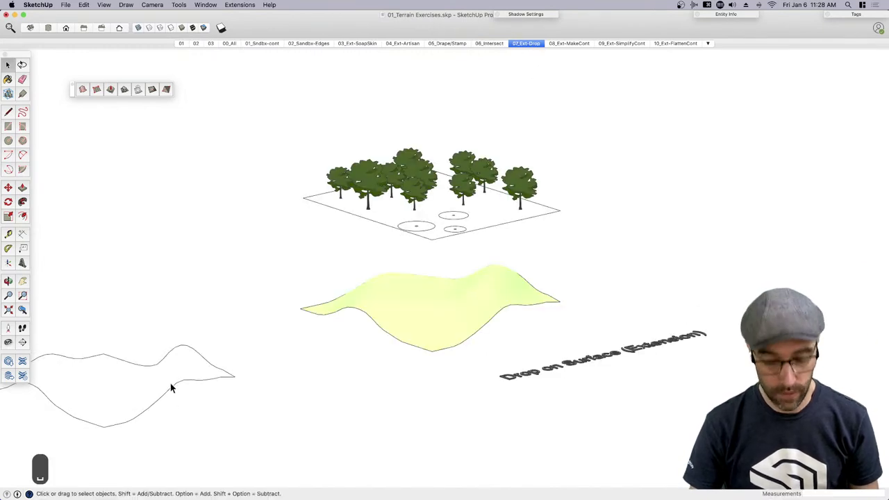
left_click(490, 43)
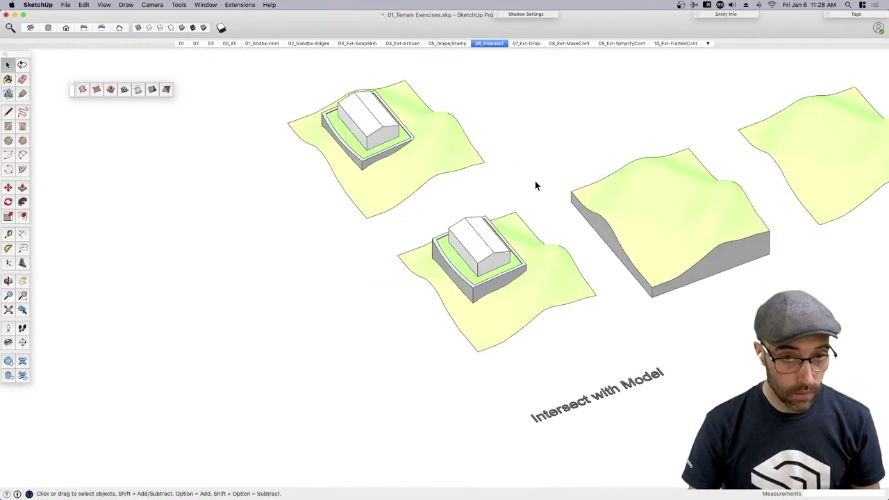
key("h")
scroll(441, 334, "down", 3)
middle_click_drag(440, 334, 561, 289)
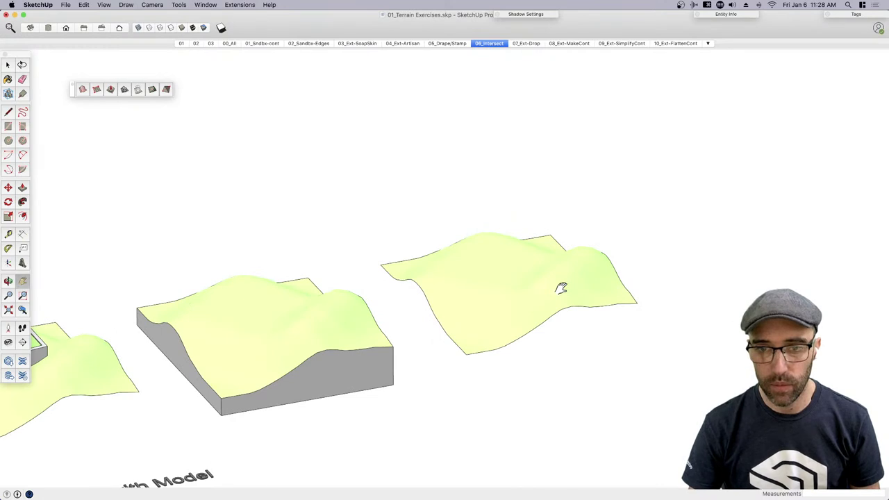
scroll(561, 289, "up", 2)
left_click_drag(534, 300, 526, 254)
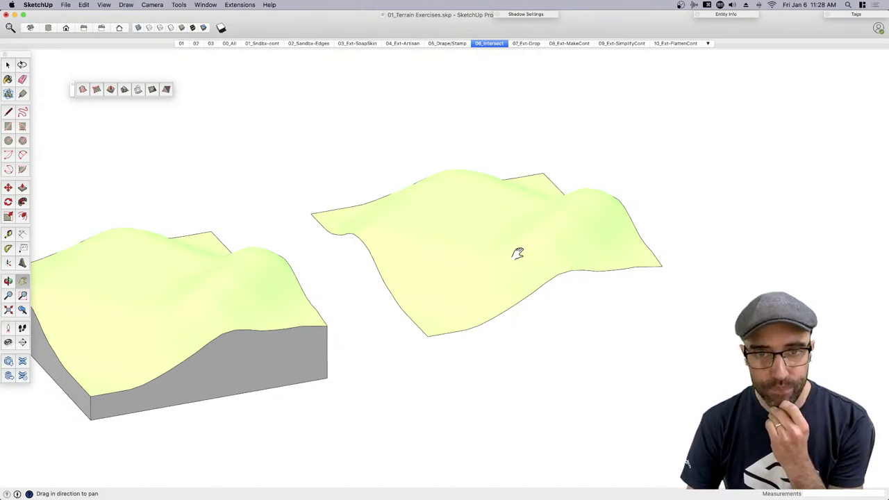
Draw vertical edges down from two corners of the right terrain mesh
key("l")
left_click(428, 337)
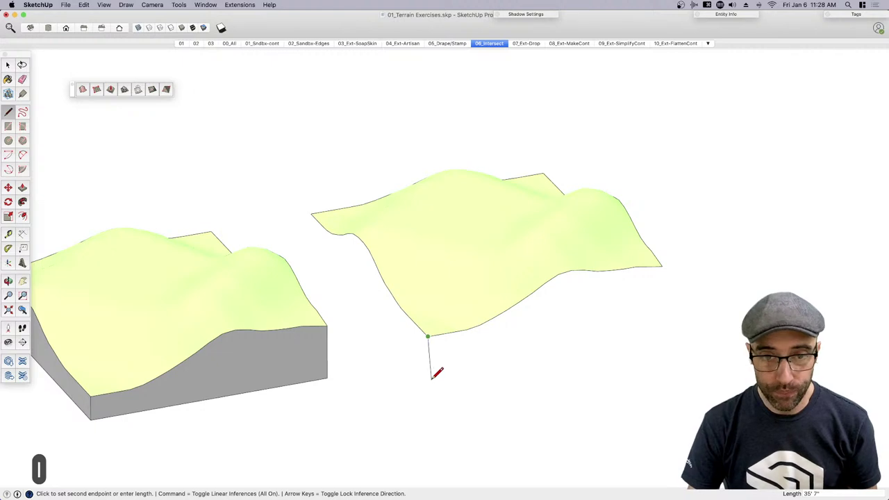
left_click(428, 379)
middle_click_drag(501, 364, 433, 375)
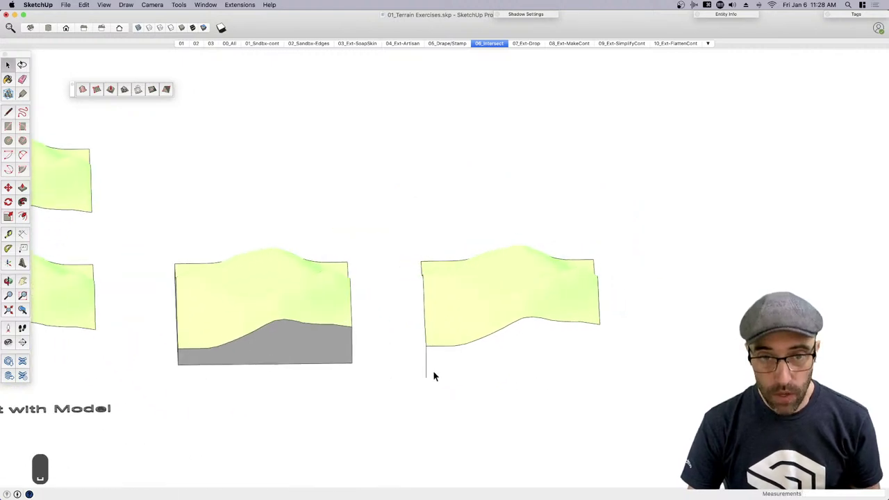
middle_click_drag(533, 359, 433, 328)
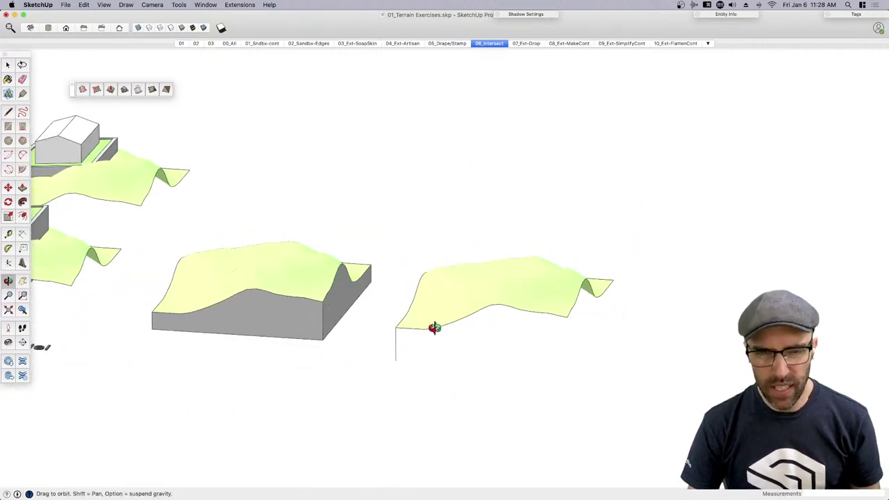
key("space")
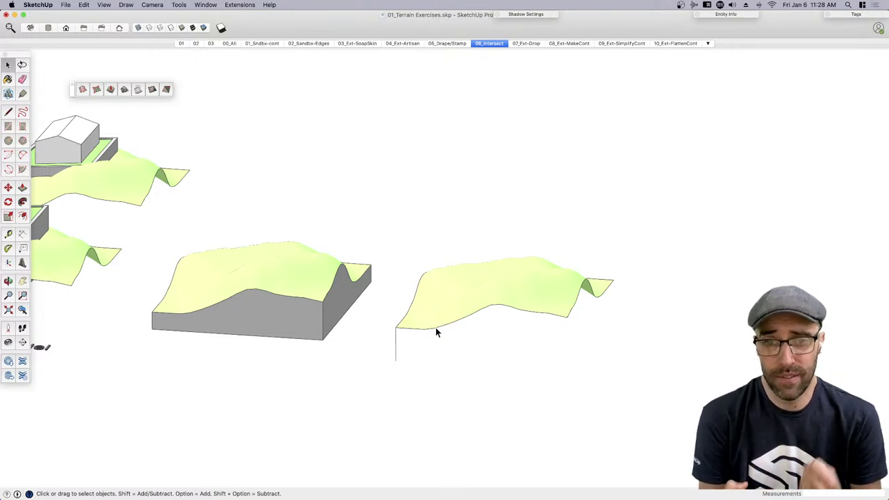
left_click(396, 343)
key("l")
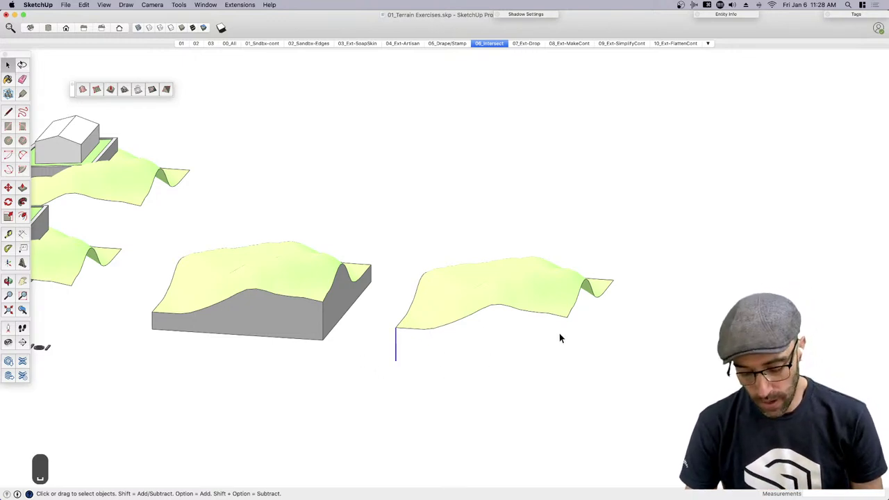
left_click(614, 280)
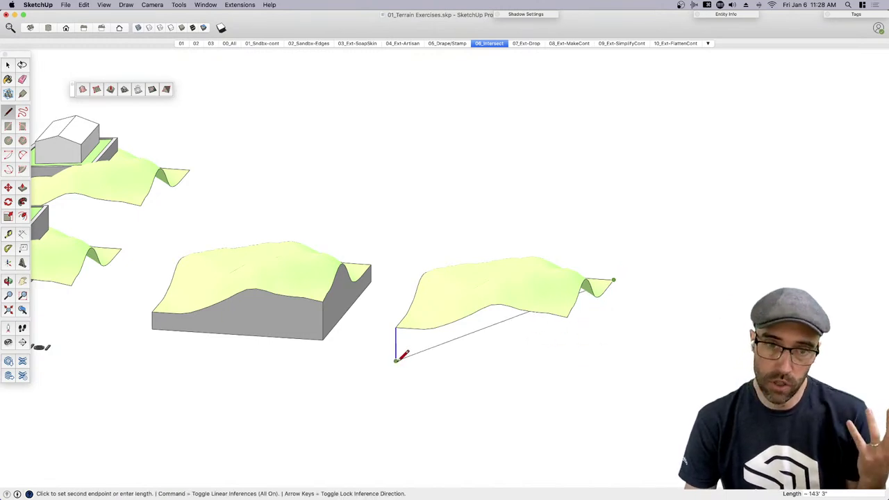
left_click(617, 313)
key("space")
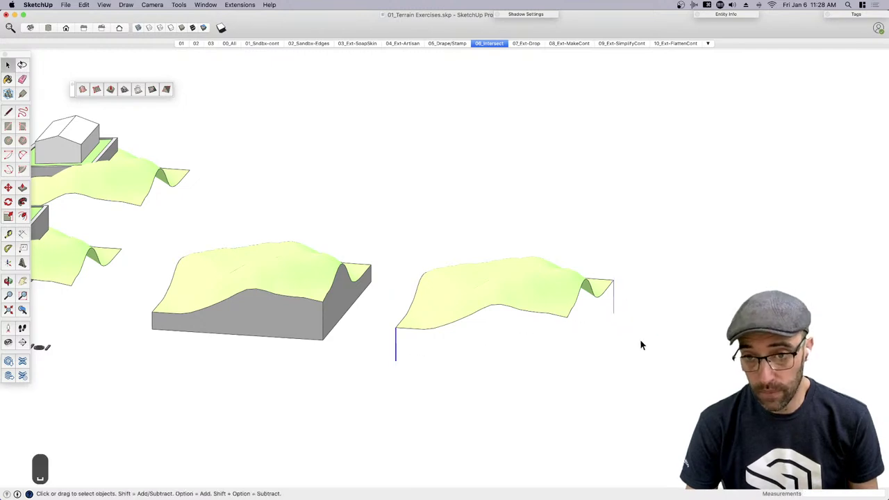
Draw a rectangular base face between the bottom ends of the vertical edges
key("r")
left_click(613, 314)
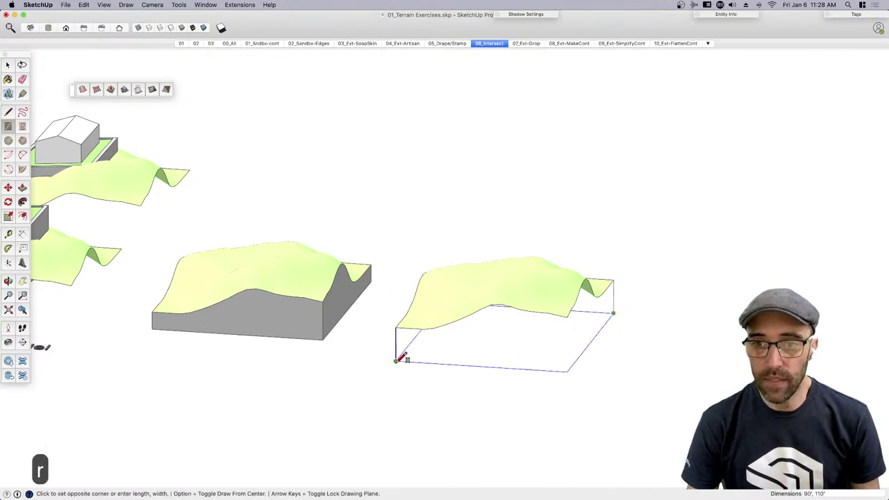
left_click(397, 361)
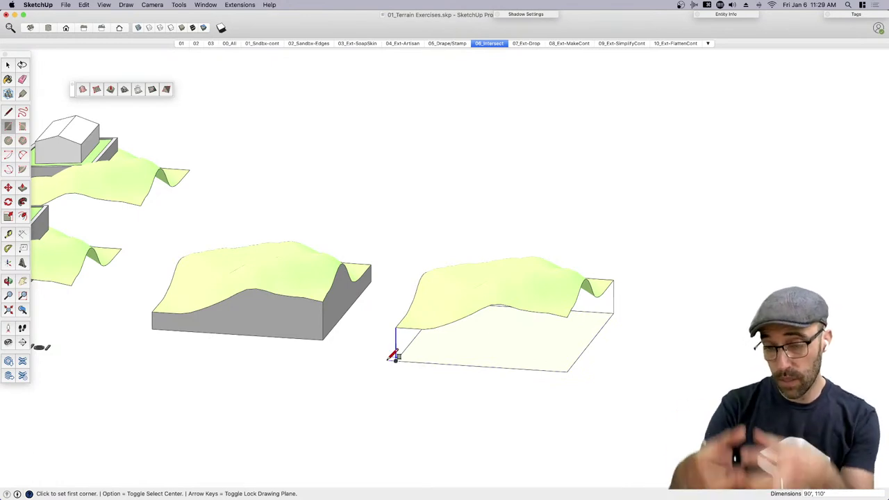
key("space")
middle_click_drag(391, 359, 304, 346)
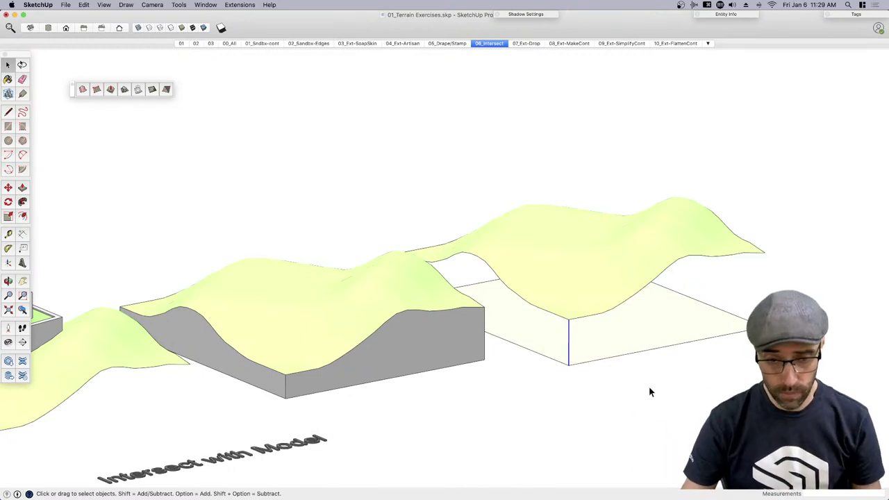
Push/pull the base face up into a tall box enclosing the terrain mesh
key("h")
left_click_drag(649, 391, 469, 367)
key("space")
left_click(551, 354)
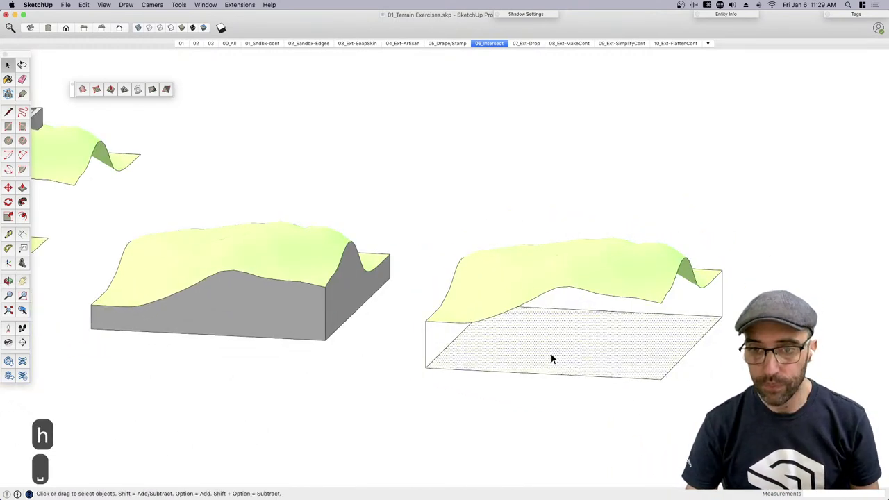
key("p")
left_click(728, 308)
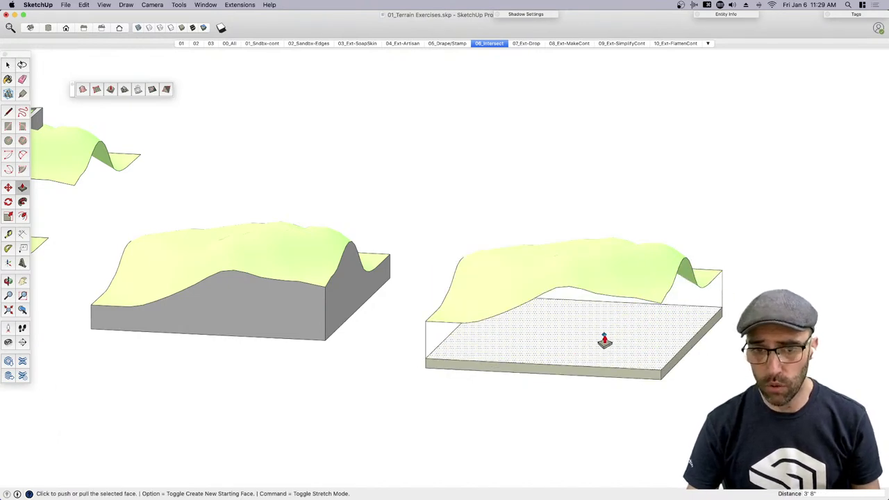
left_click(588, 339)
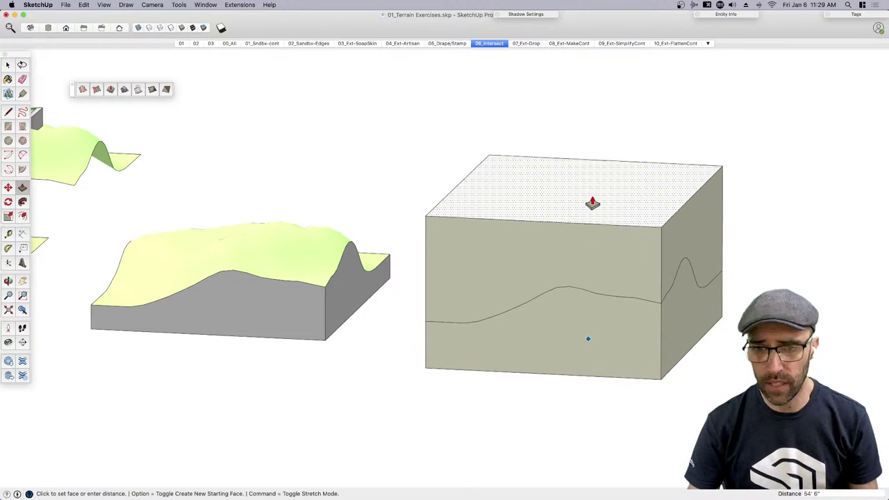
left_click(593, 204)
key("space")
Window-select the box and terrain and intersect their faces With Selection
middle_click_drag(646, 317, 590, 266)
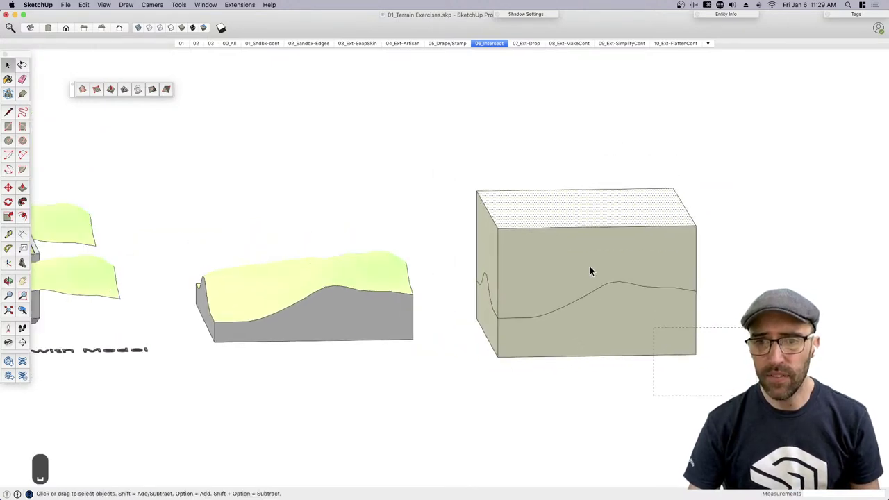
left_click_drag(704, 391, 445, 155)
right_click(532, 278)
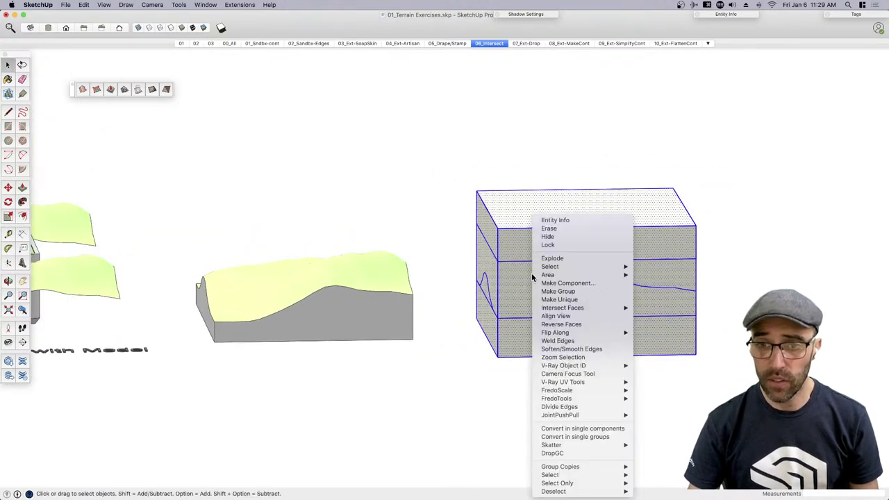
mouse_move(560, 310)
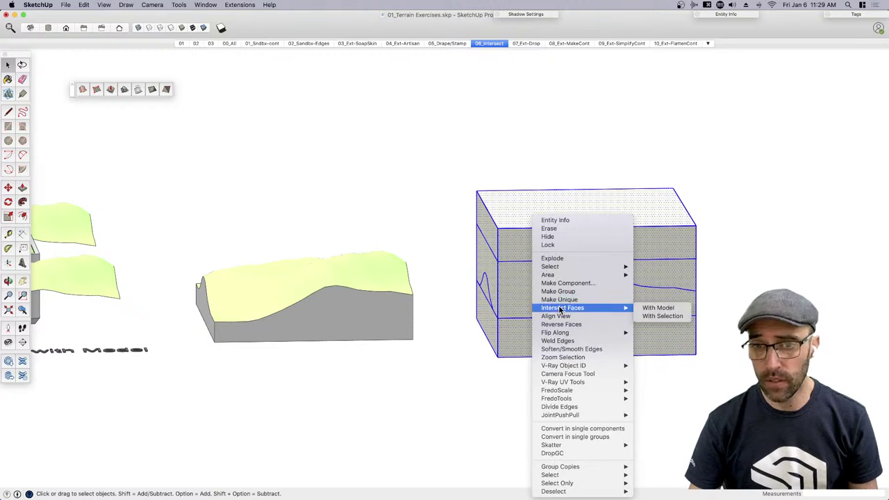
left_click(662, 316)
Select all the box faces above the terrain curve
left_click(757, 270)
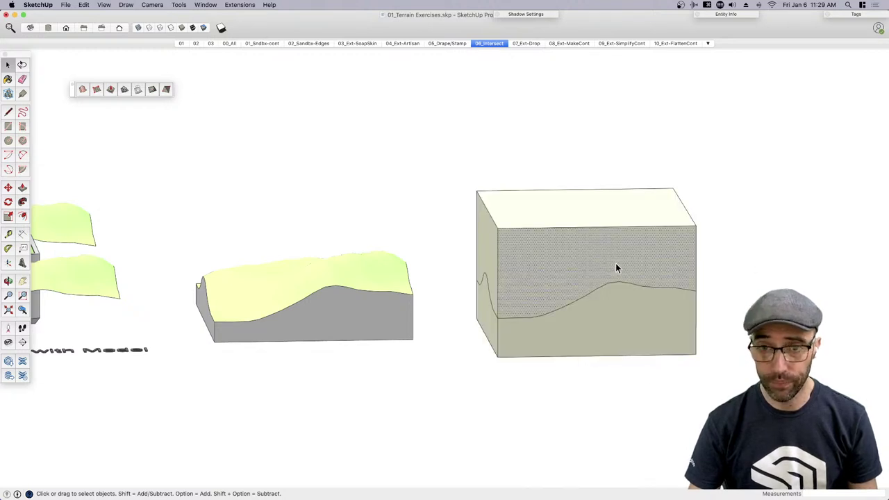
left_click(626, 208)
middle_click_drag(668, 256, 574, 298)
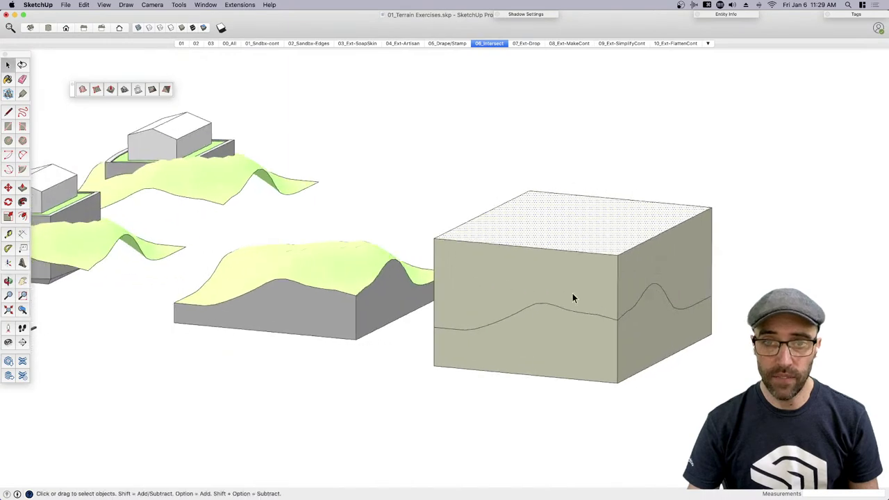
left_click(667, 266)
middle_click_drag(721, 280, 584, 287)
left_click(466, 331)
left_click(561, 310)
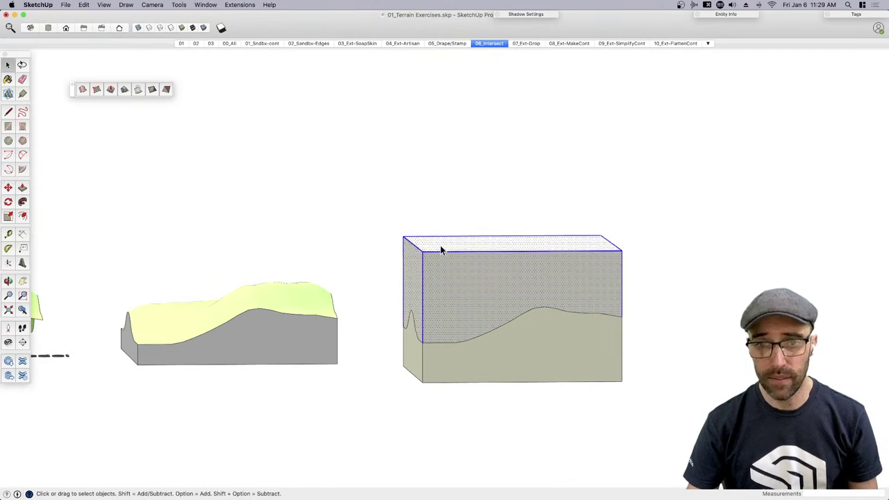
Group the upper box portion, lift it above the terrain and delete it
key("super+g")
key("m")
left_click(546, 296)
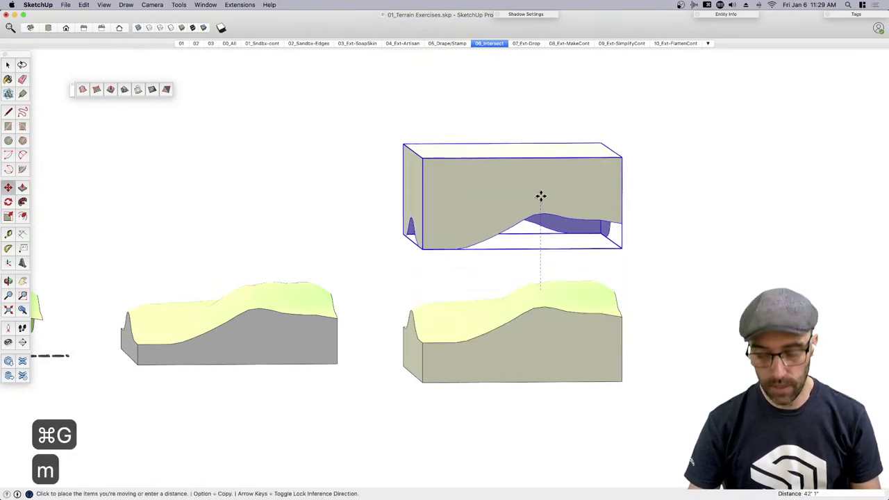
left_click(540, 195)
key("space")
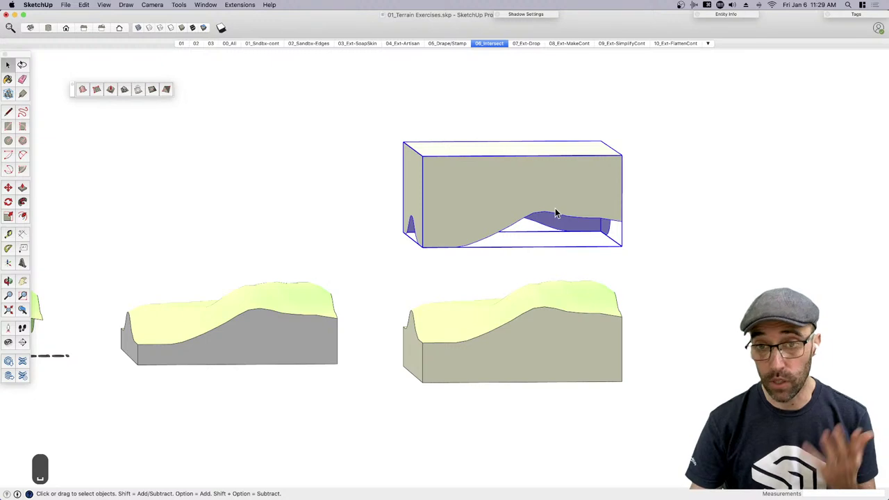
key("BackSpace")
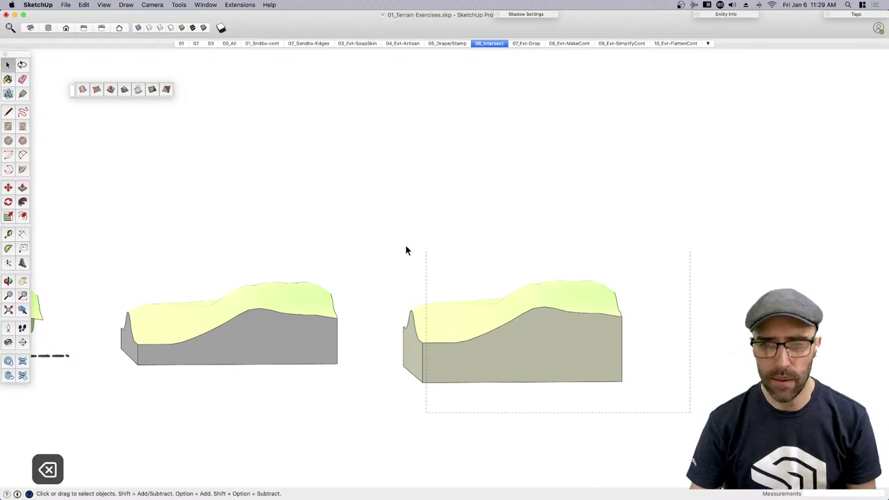
Group the remaining terrain block and paint its sides Sky blue
triple_click(471, 316)
key("super+g")
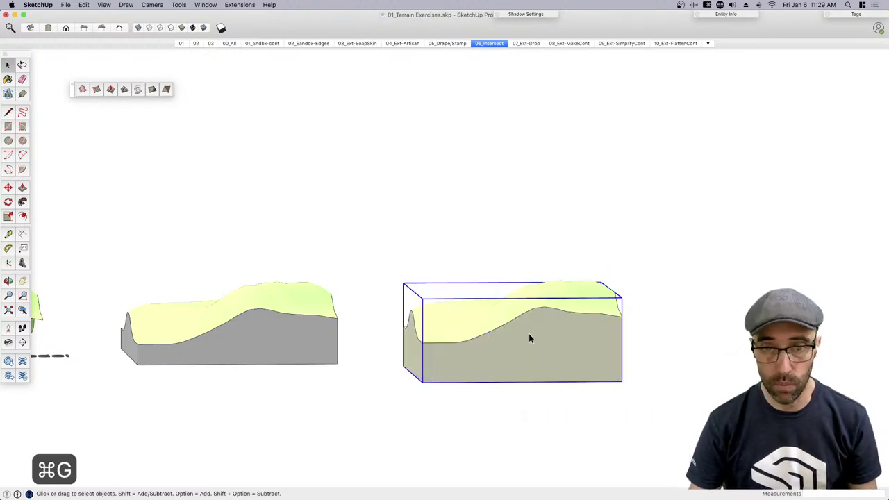
middle_click_drag(529, 335, 507, 396)
key("b")
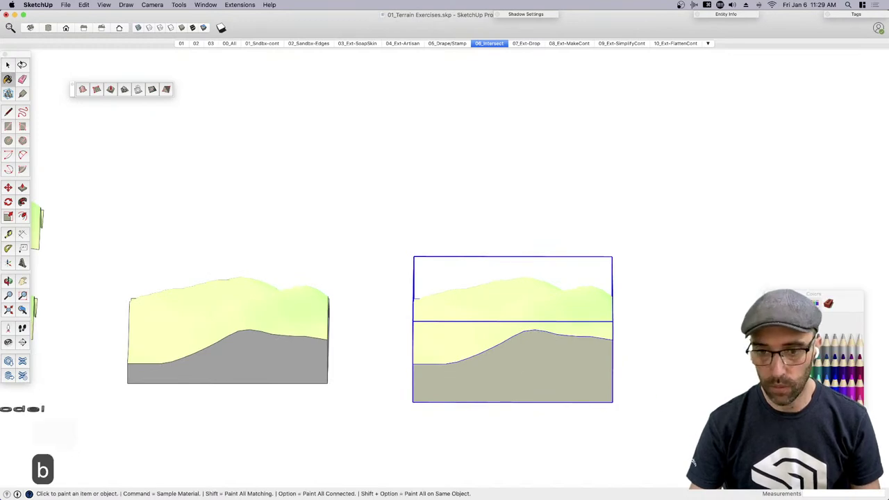
left_click(608, 378)
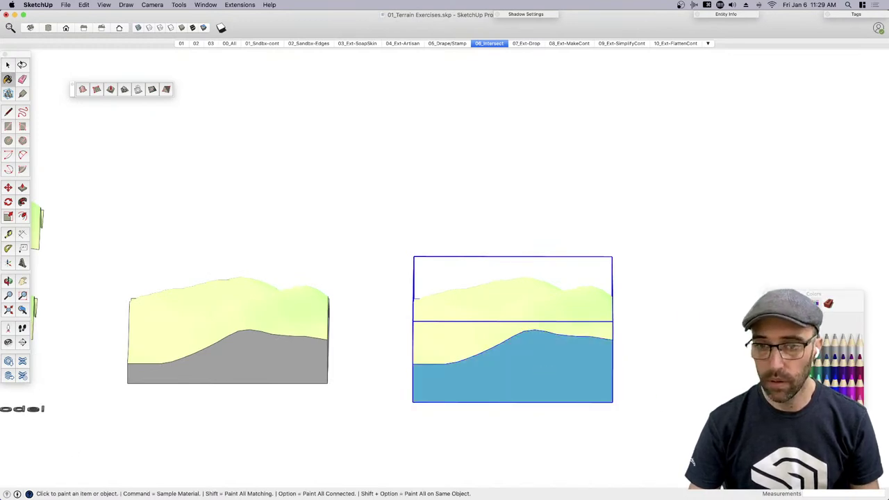
key("space")
mouse_move(608, 379)
middle_mouse_down()
mouse_move(631, 327)
mouse_move(596, 355)
middle_mouse_up()
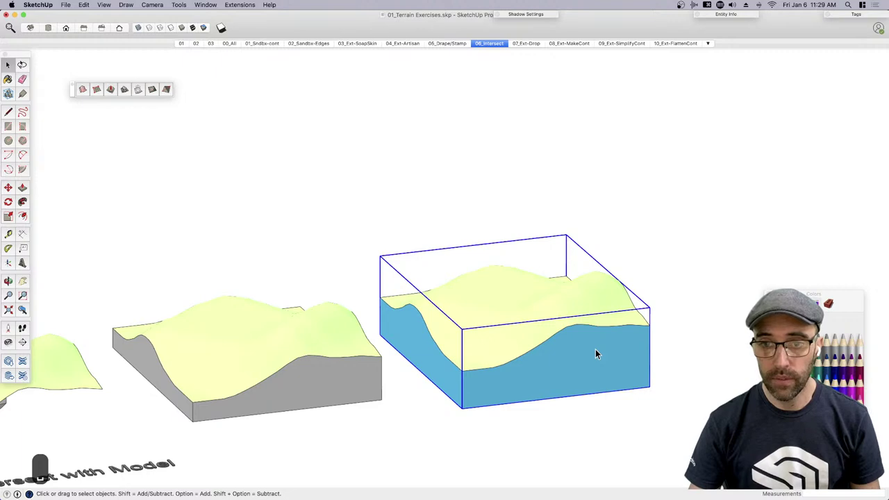
left_click_drag(855, 305, 865, 195)
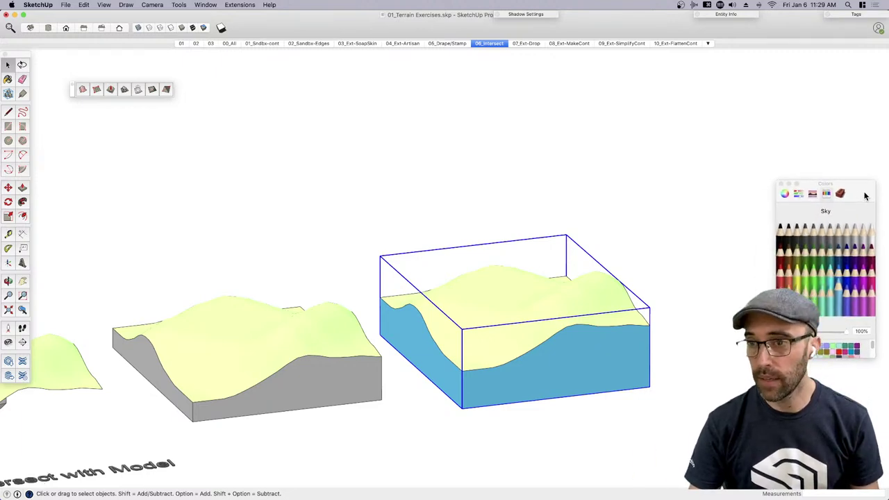
left_click(712, 279)
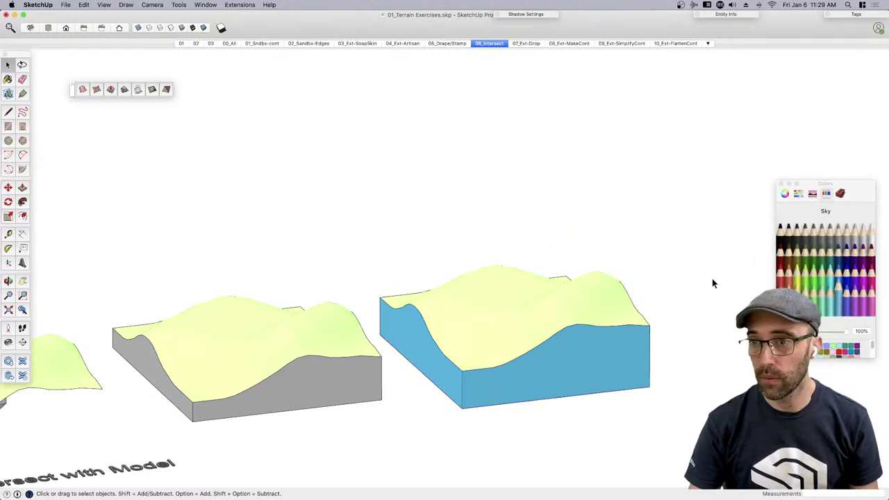
Switch to the 07_Ext-Drop scene and hide the blue terrain group with Cmd+E
left_click(526, 43)
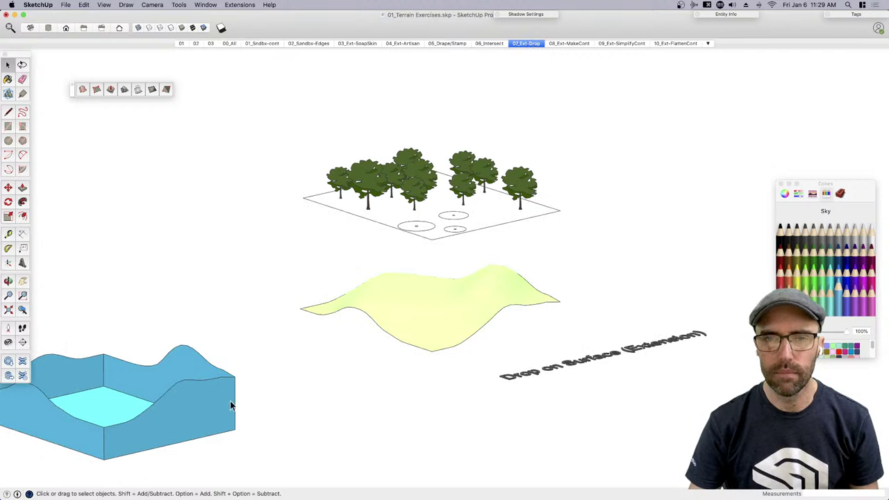
left_click(201, 424)
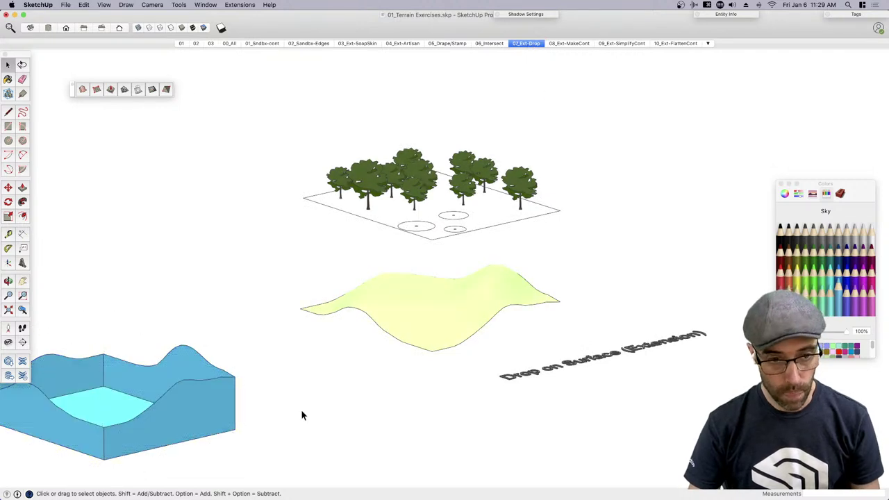
key("super+e")
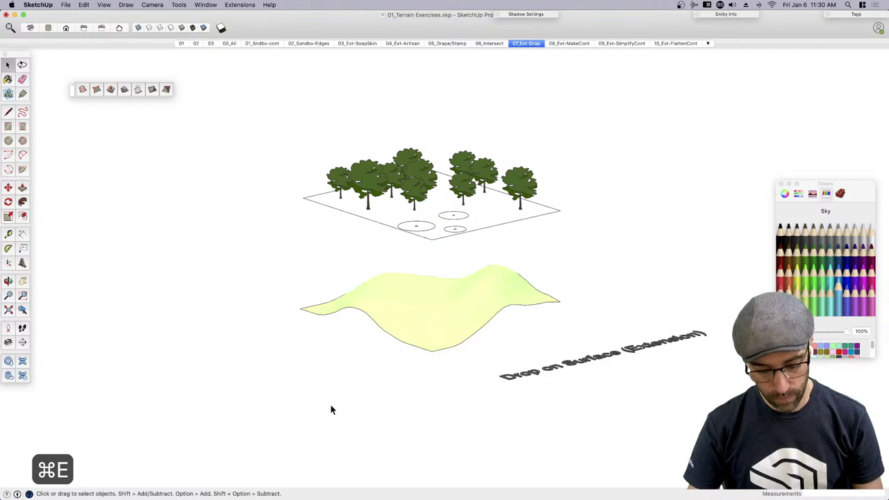
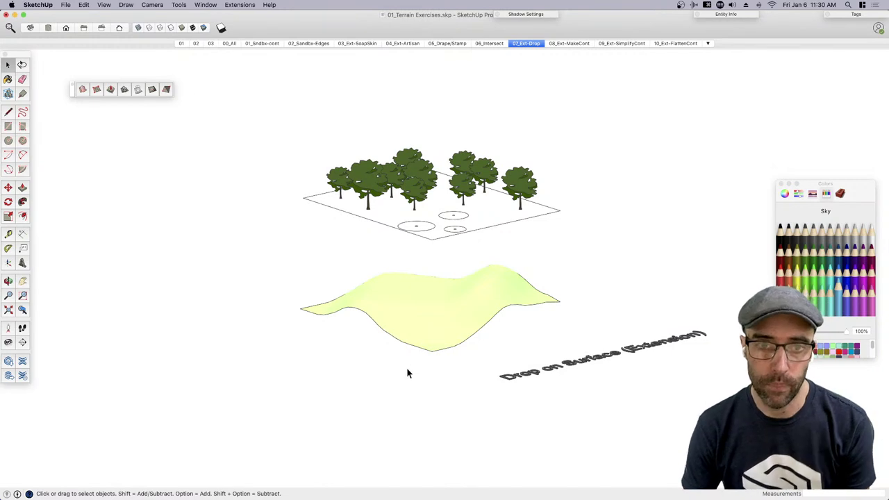
Look over the trees and terrain, then select a tree to copy in top view
middle_click_drag(433, 309, 439, 346)
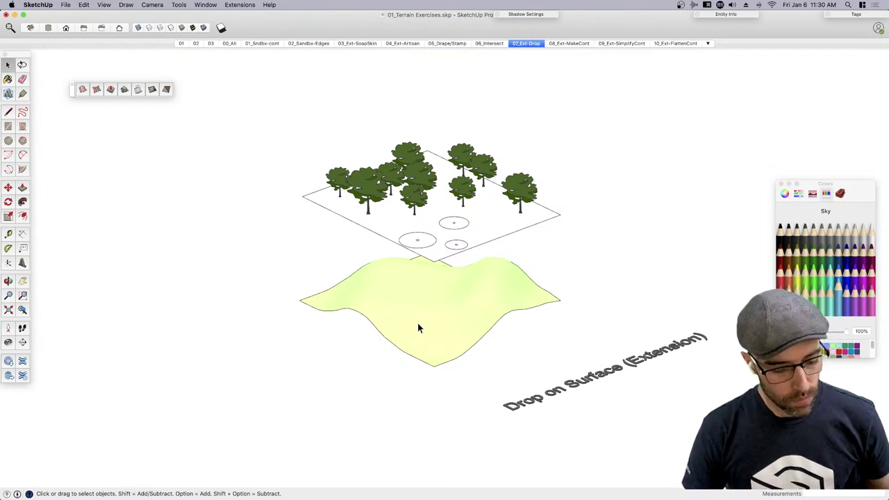
scroll(451, 246, "up", 3)
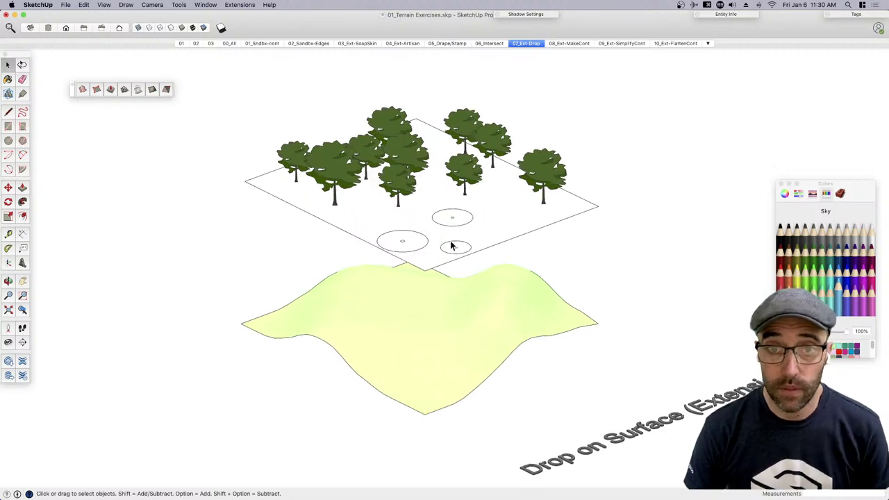
scroll(452, 201, "up", 2)
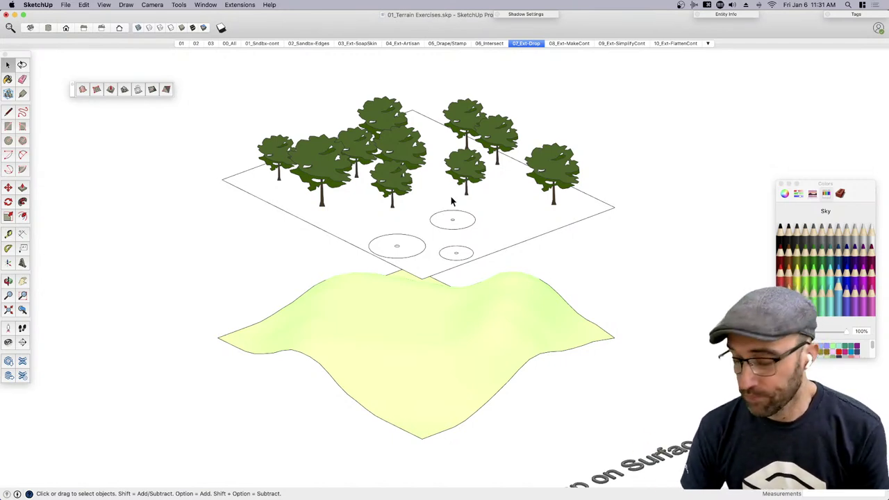
scroll(517, 237, "down", 3)
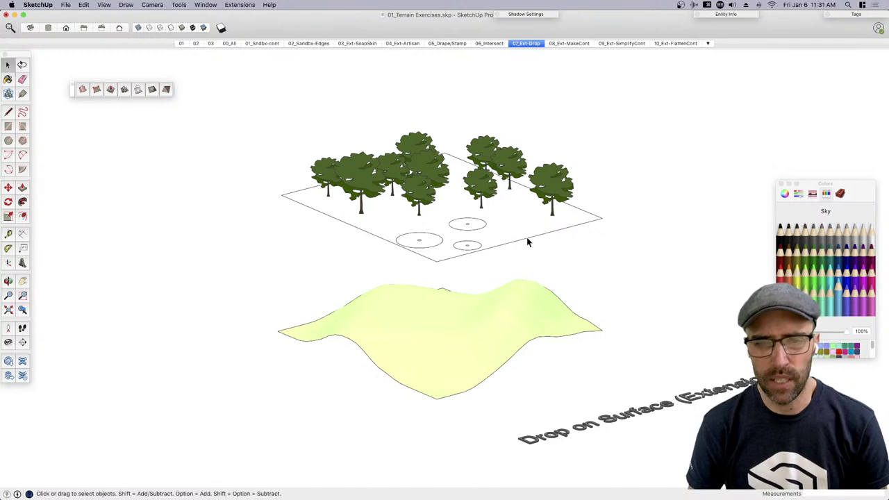
middle_click_drag(498, 199, 507, 259)
scroll(472, 232, "up", 3)
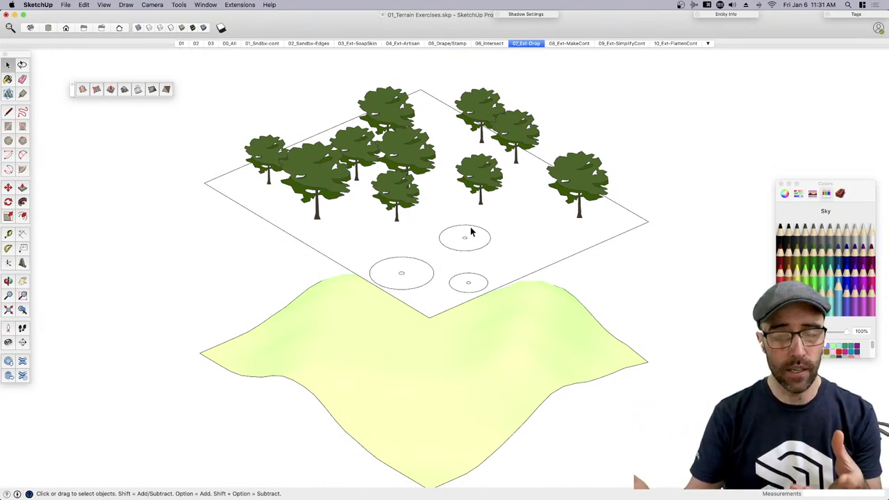
key("super+1")
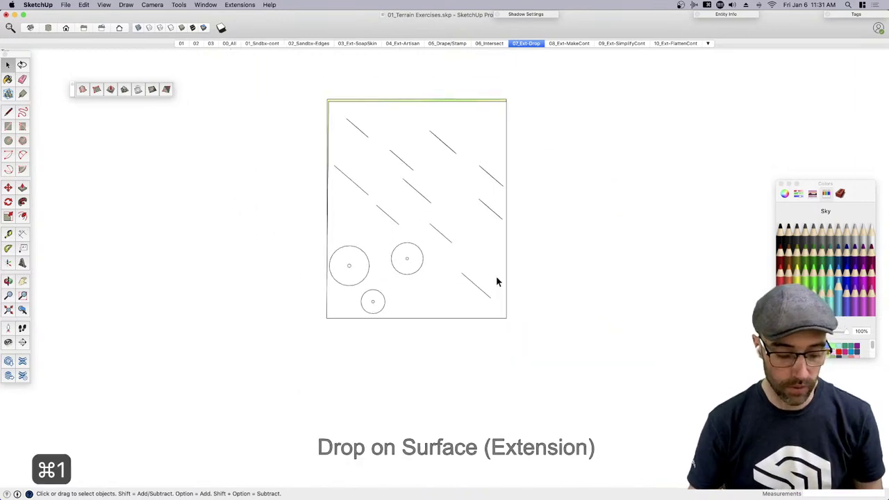
left_click(442, 239)
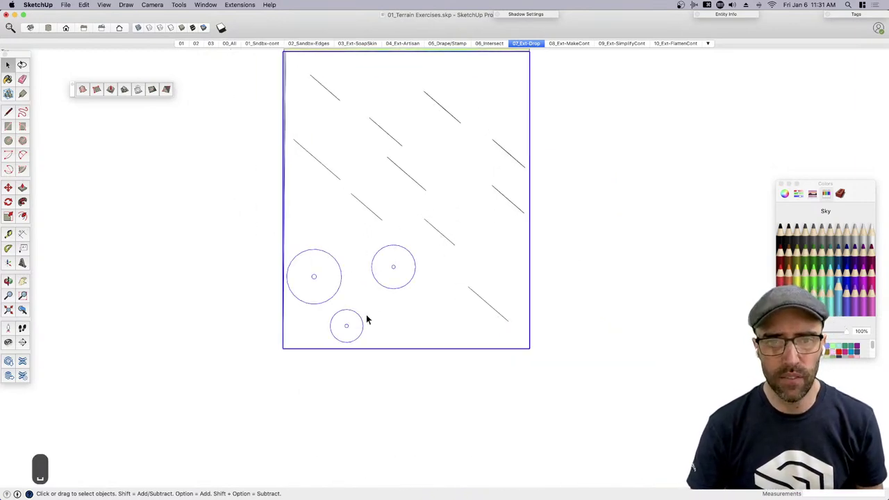
middle_click_drag(367, 317, 424, 176)
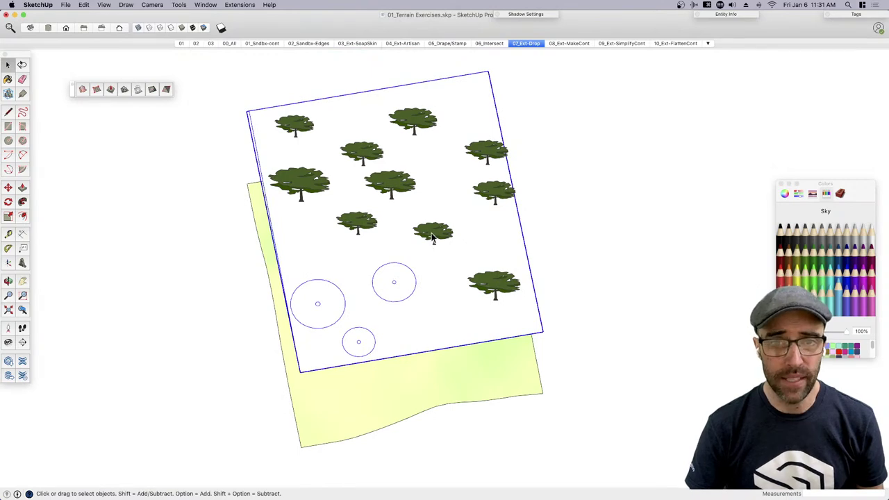
key("super+1")
left_click(488, 308)
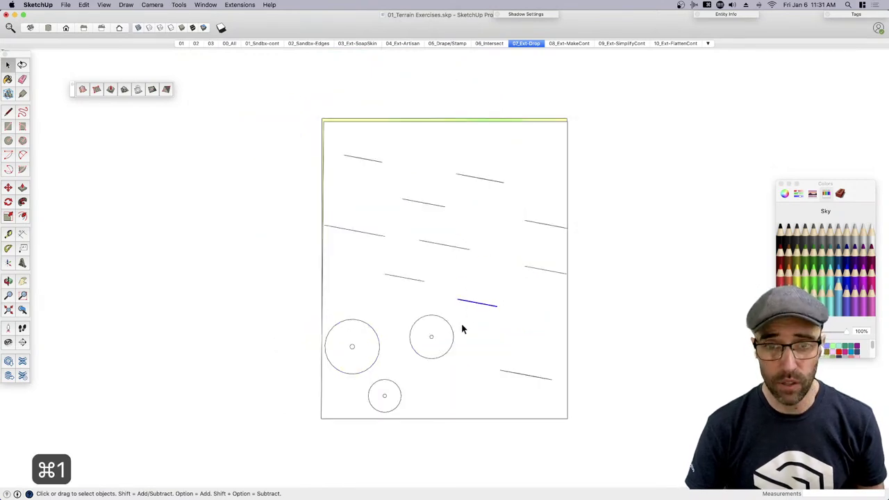
middle_click_drag(462, 328, 501, 299)
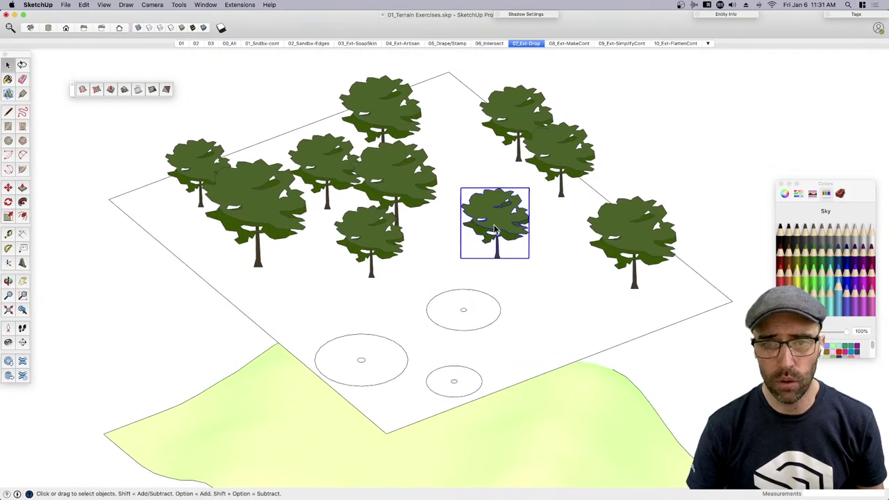
Move-copy the selected tree into the upper, lower-left and lower empty circles
key("m")
scroll(493, 280, "up", 5)
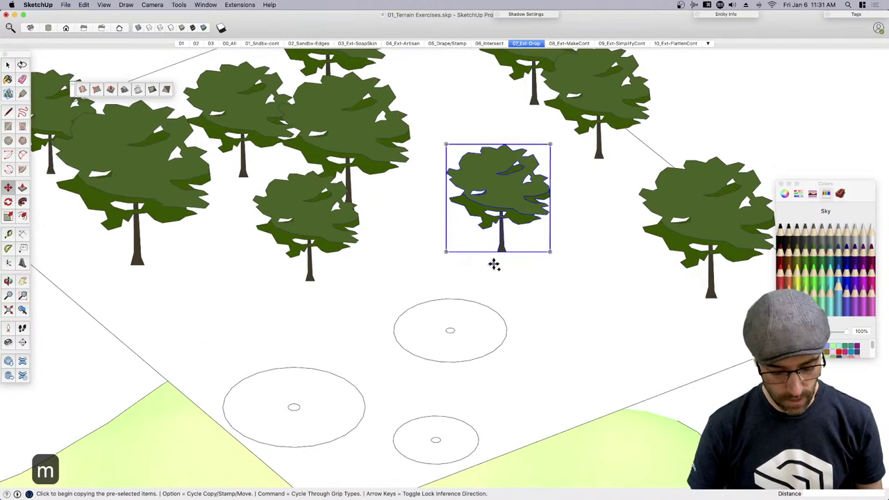
key("alt")
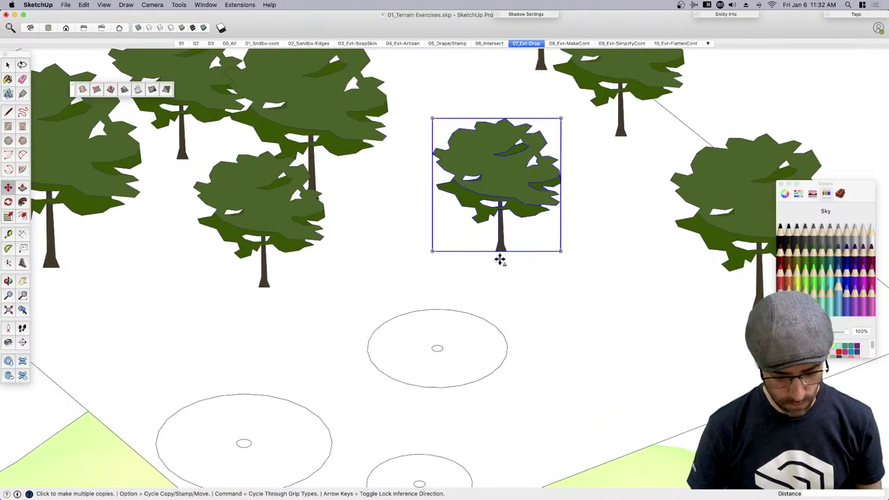
left_click(502, 259)
left_click(432, 349)
left_click(433, 349)
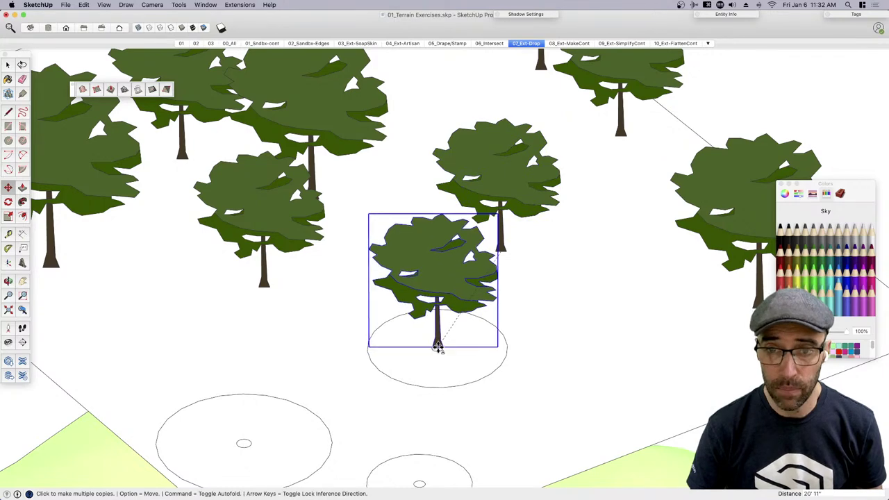
scroll(391, 357, "down", 1)
left_click(263, 427)
left_click(262, 427)
scroll(385, 319, "down", 2)
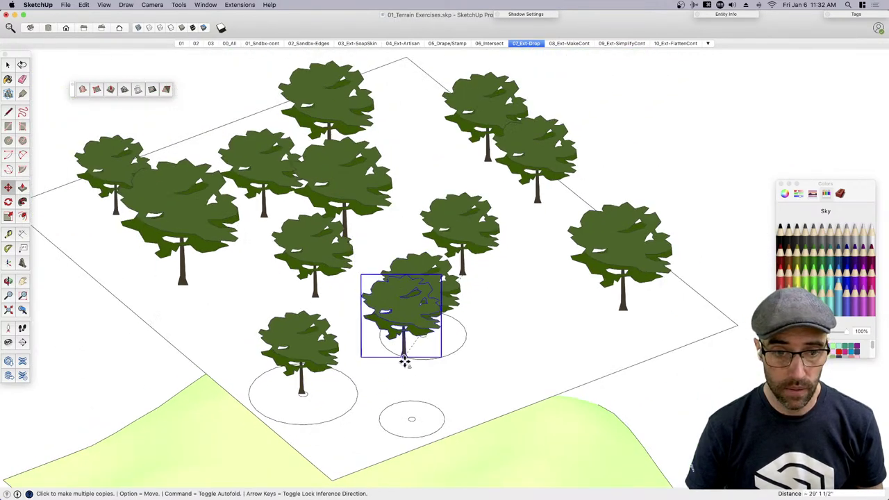
left_click(413, 416)
left_click(413, 415)
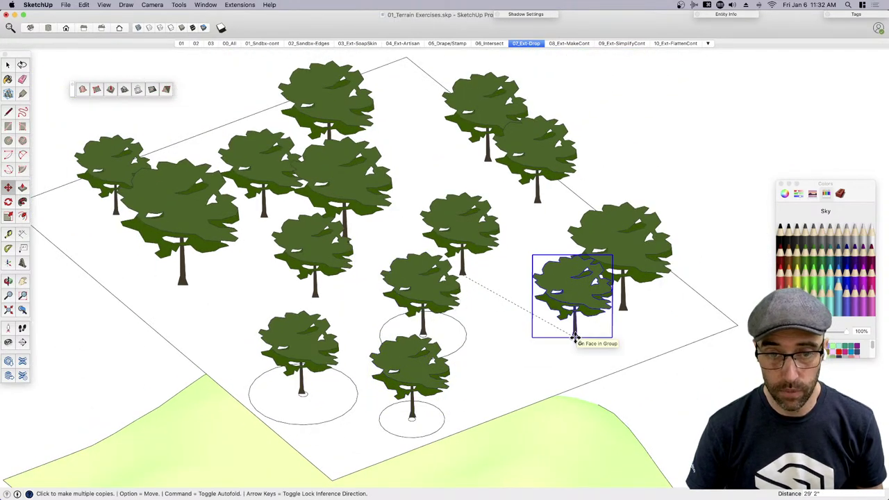
key("space")
Select the three new tree copies, then box-select all the trees with the plane
key("h")
left_click_drag(574, 335, 565, 278)
key("space")
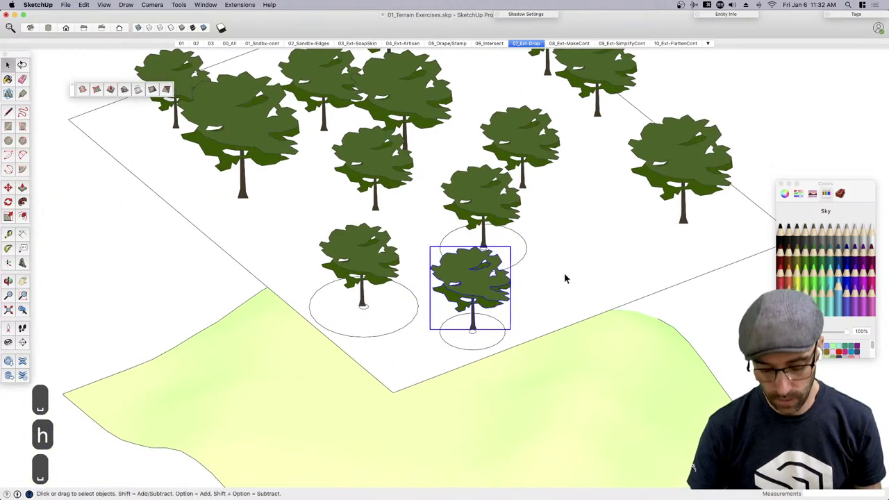
scroll(548, 278, "down", 2)
left_click(502, 226)
left_click(416, 266)
left_click(504, 285)
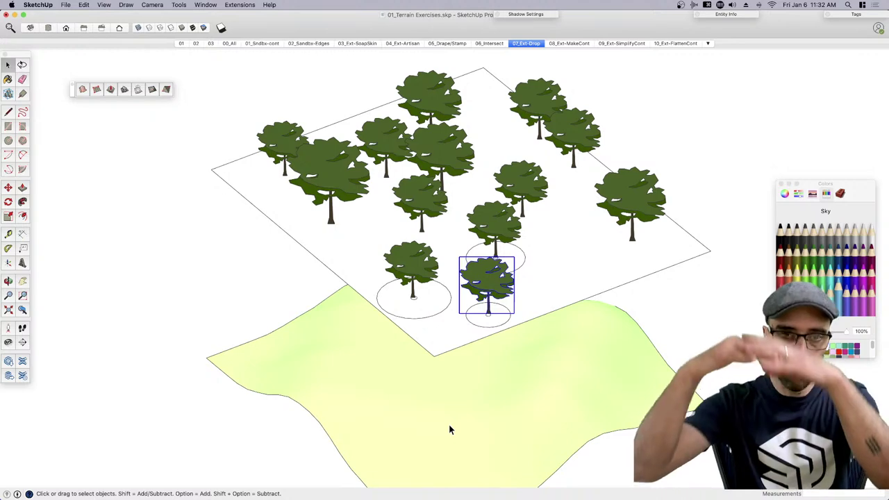
middle_click_drag(438, 379, 588, 299)
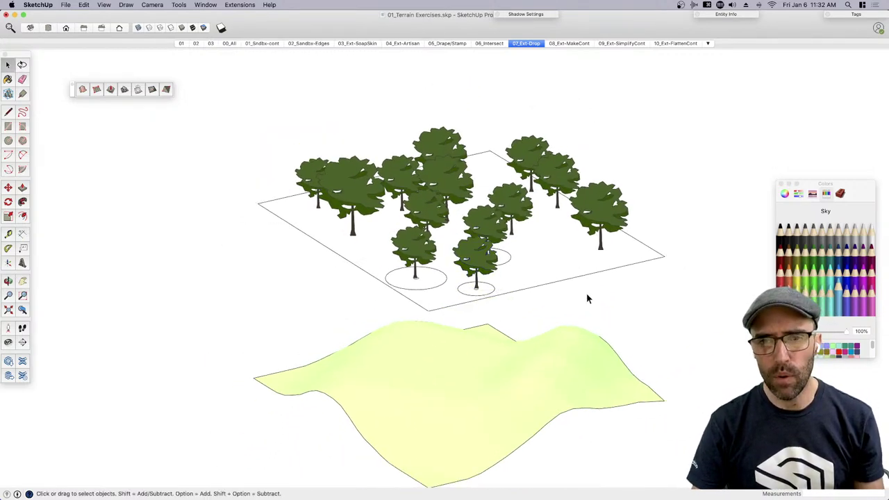
left_click_drag(656, 298, 321, 146)
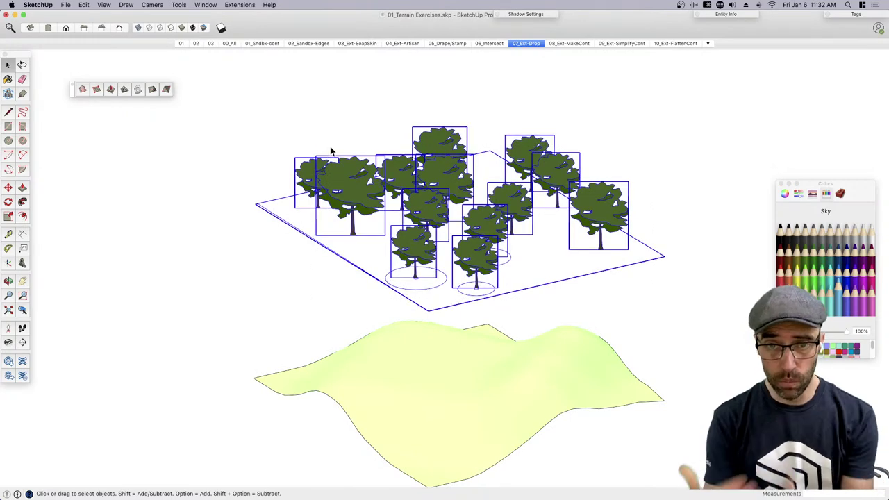
Remove the plane from the selection and apply DropGC to drop the trees onto the terrain
left_click(363, 264, "shift")
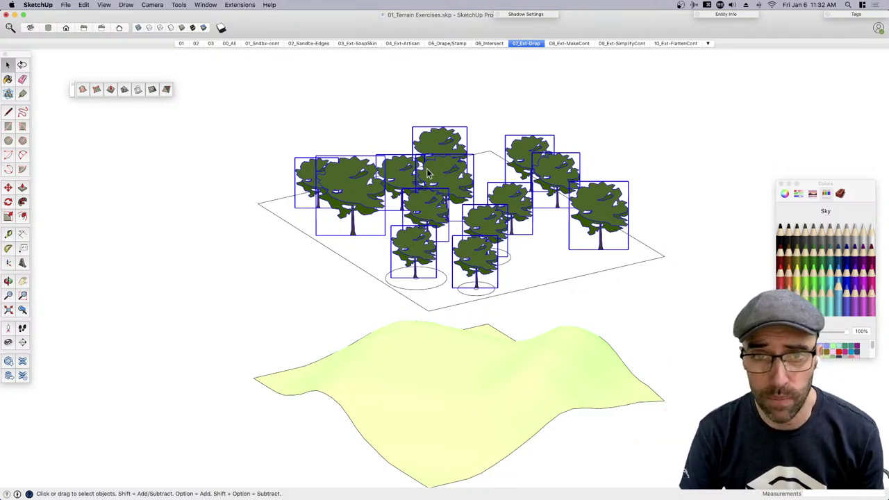
right_click(433, 179)
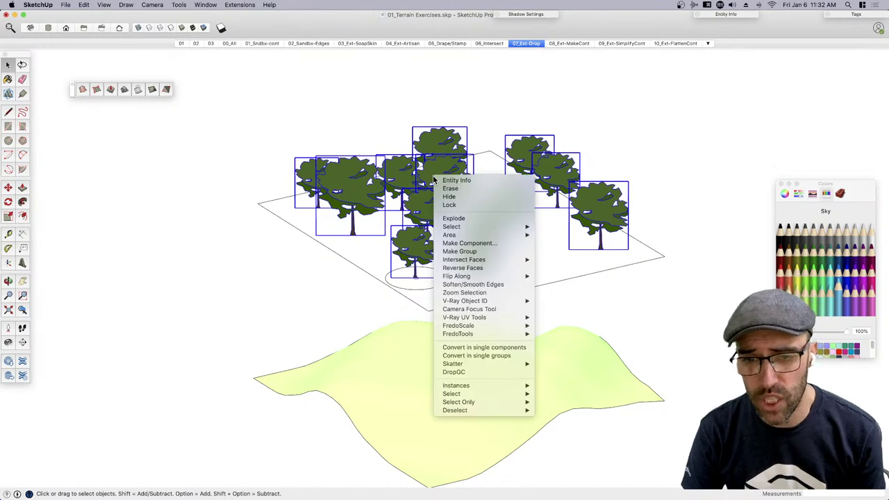
left_click(484, 374)
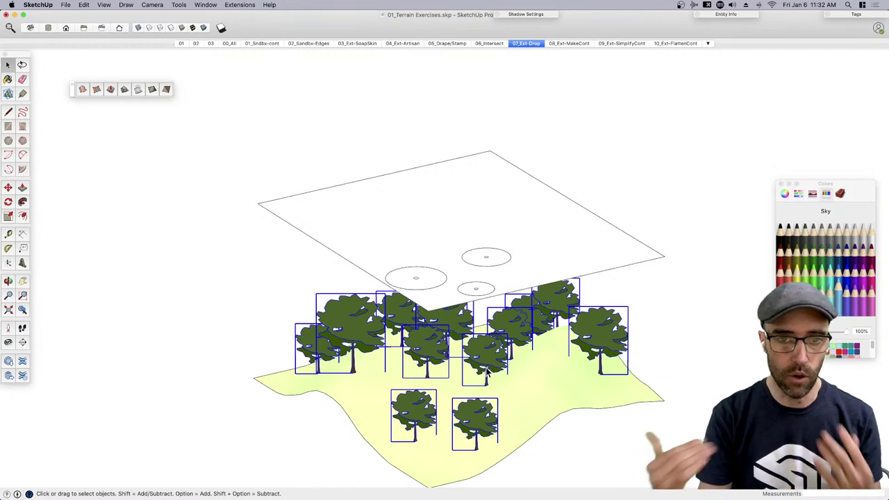
middle_click_drag(478, 338, 693, 298)
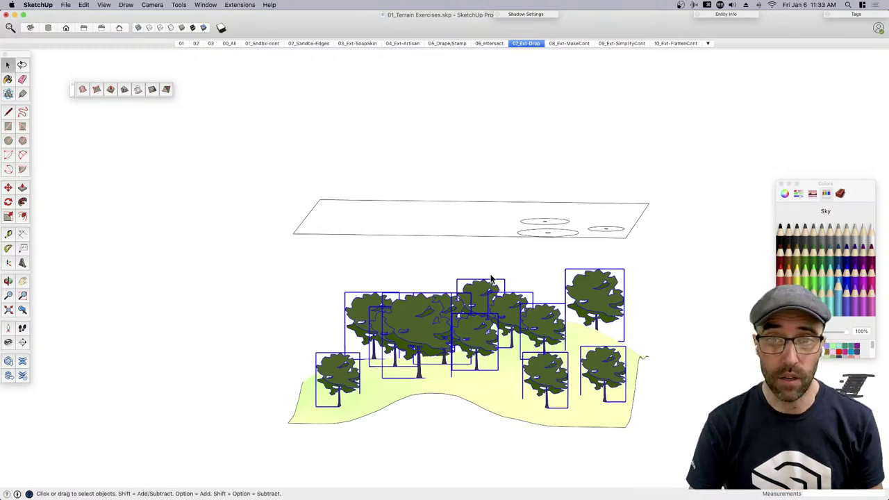
middle_click_drag(490, 278, 478, 270)
left_click(494, 247)
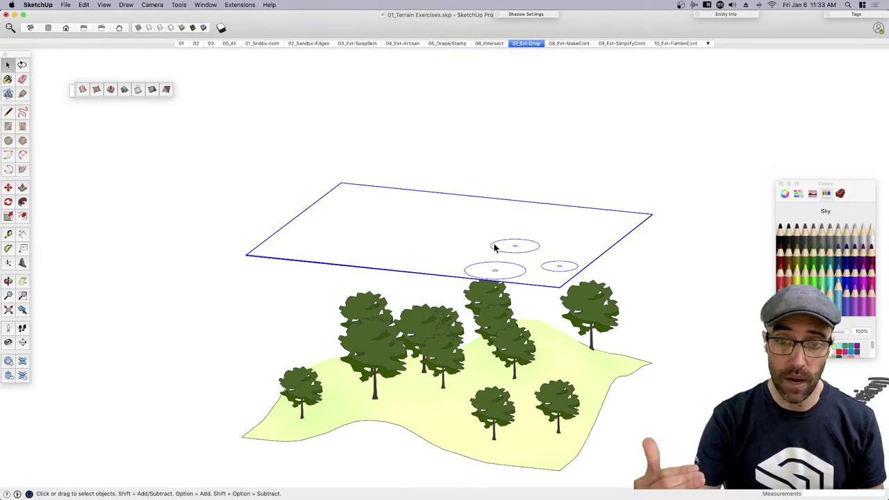
Pan and zoom around the 08_Ext-MakeCont terrains, then switch to the 06_Intersect scene
left_click(570, 43)
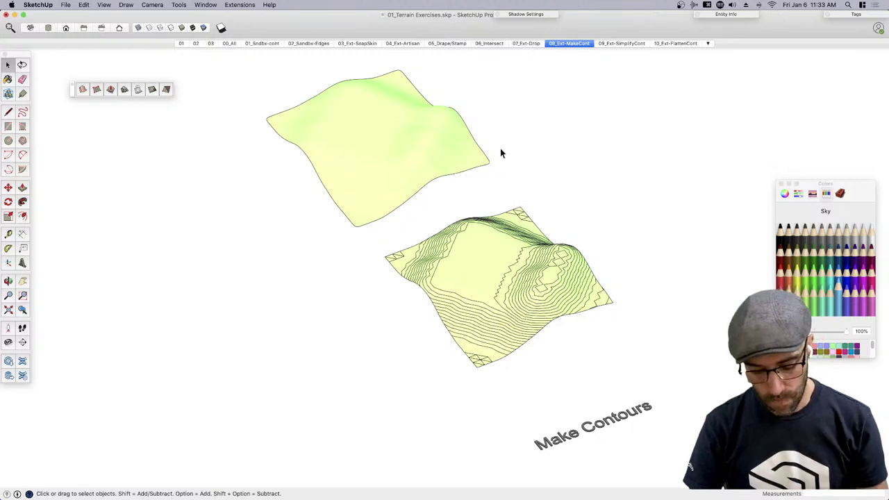
key("h")
left_click_drag(500, 153, 478, 284)
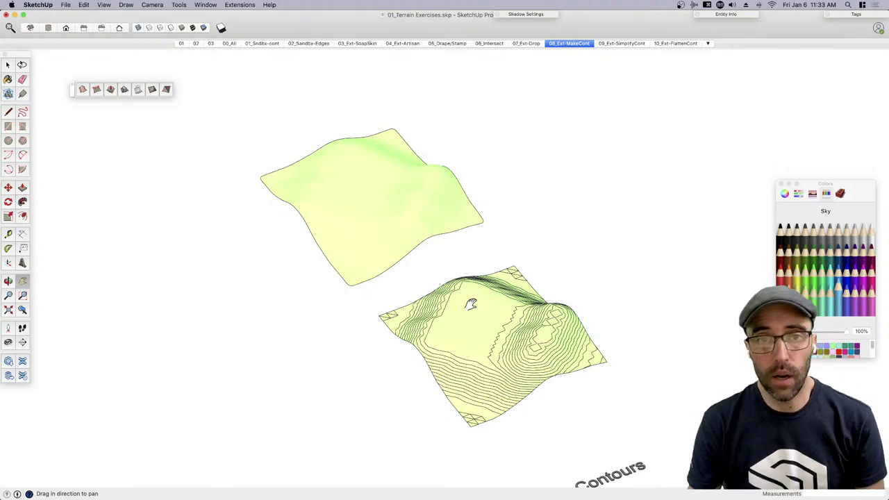
scroll(639, 292, "down", 5)
key("space")
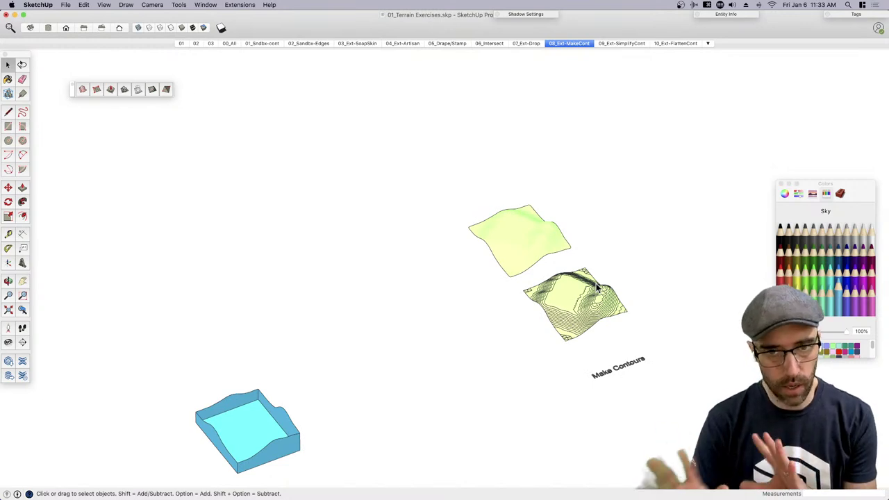
middle_click_drag(596, 283, 737, 4)
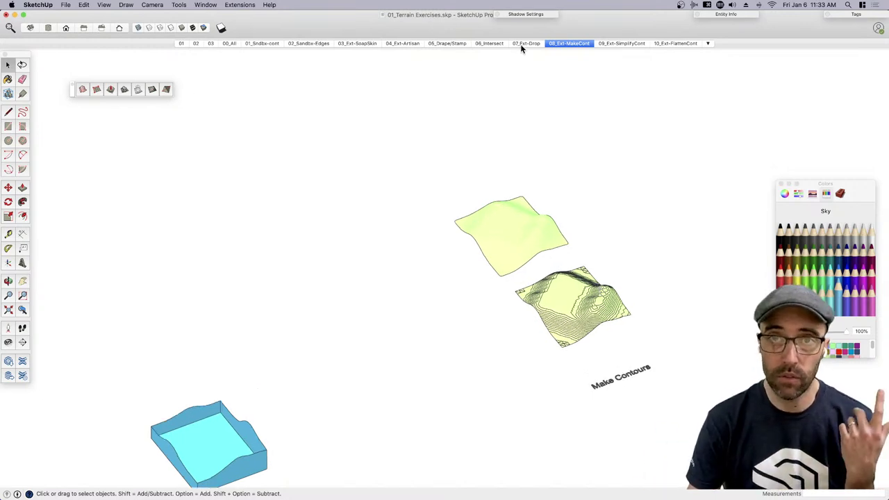
left_click(490, 44)
Select the blue-sided terrain block and explode its outer group
key("h")
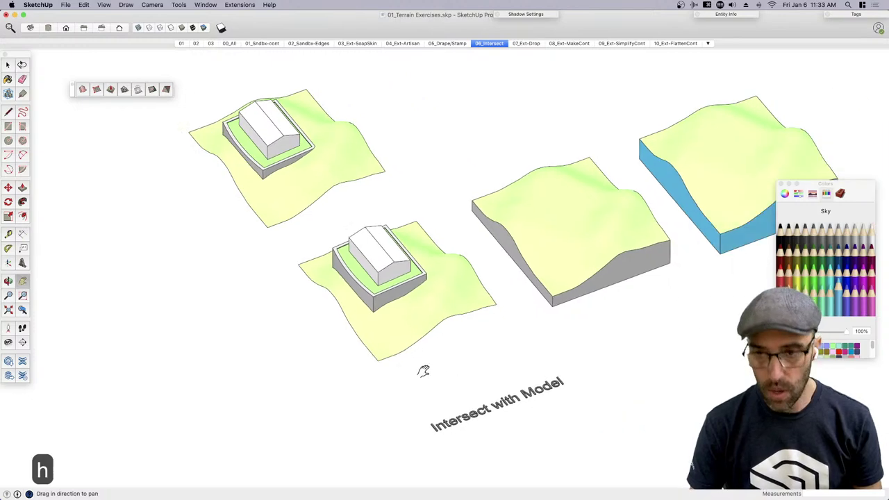
key("space")
left_click(491, 259)
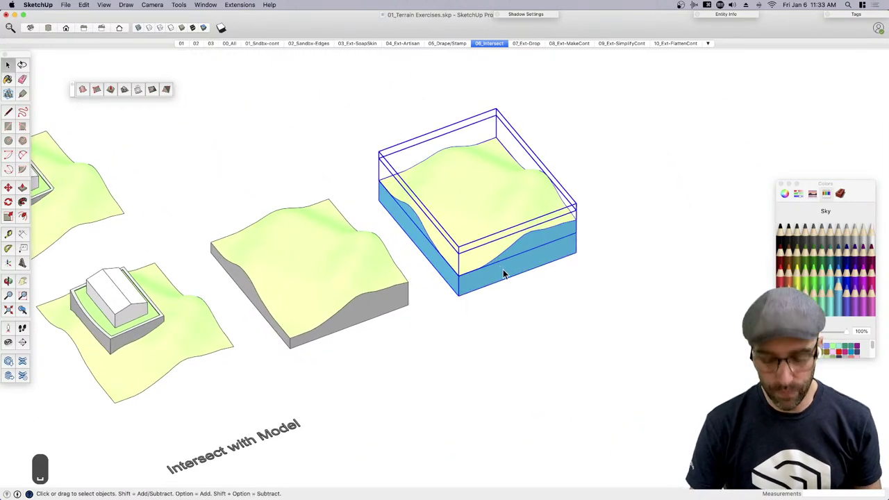
key("super+g")
key("super+a")
right_click(499, 243)
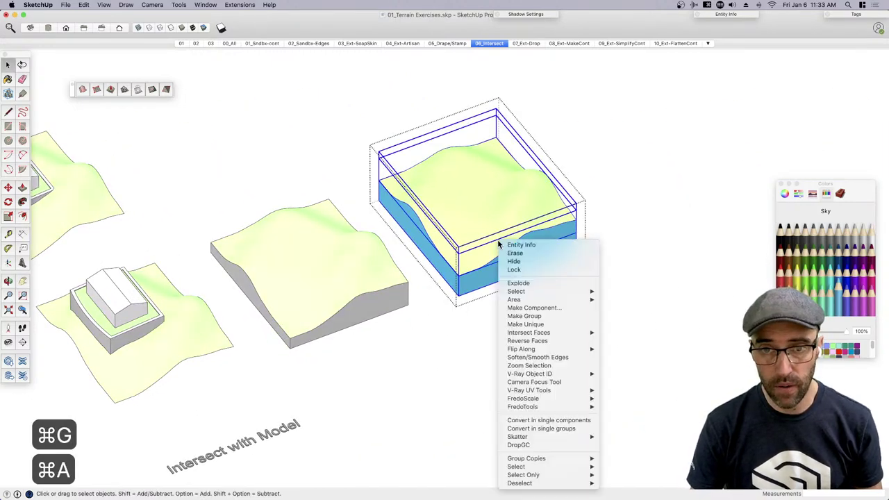
left_click(518, 283)
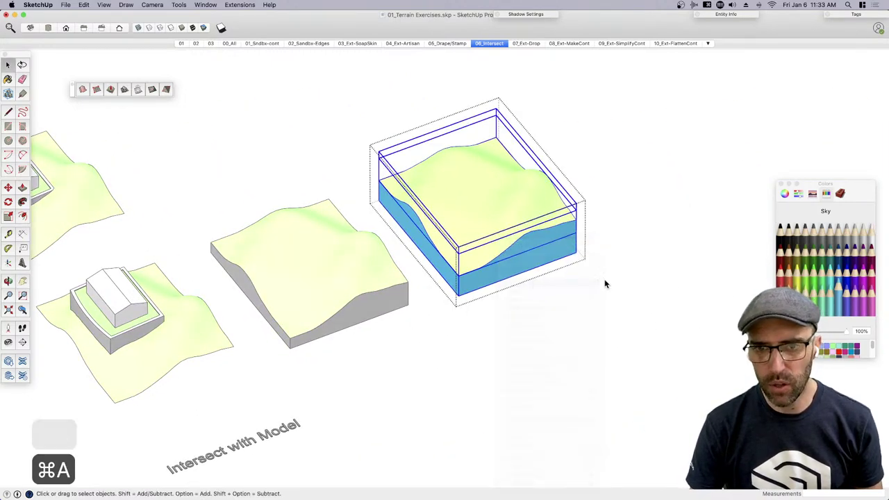
Check in Entity Info that the block is a Solid Group, then reframe the view
left_click(749, 16)
left_click(687, 15)
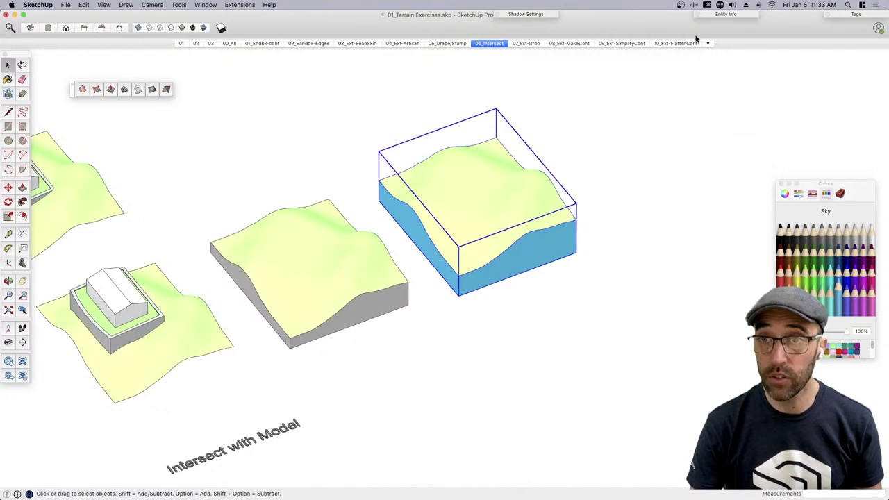
left_click(462, 197)
scroll(504, 201, "up", 3)
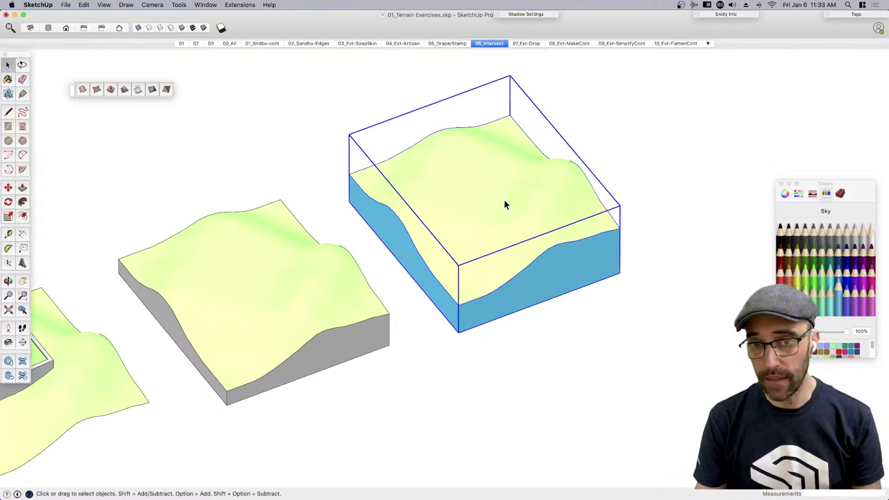
middle_click_drag(504, 199, 485, 291)
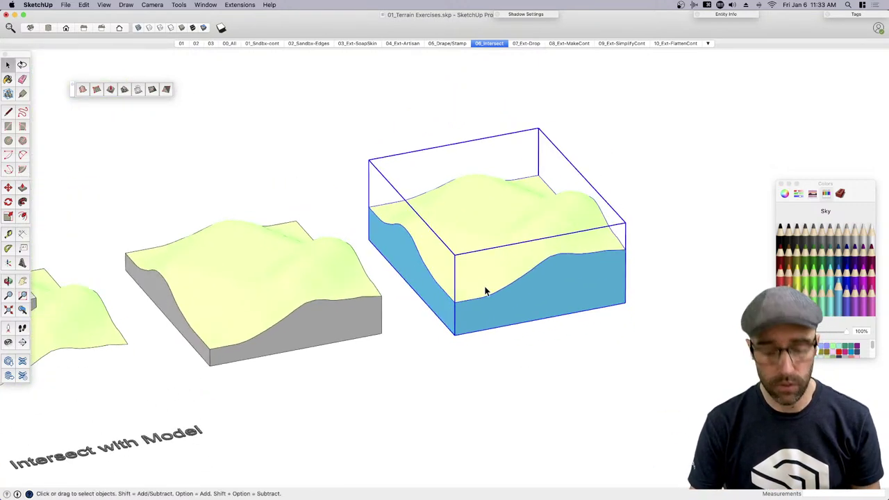
key("h")
left_click_drag(528, 346, 525, 372)
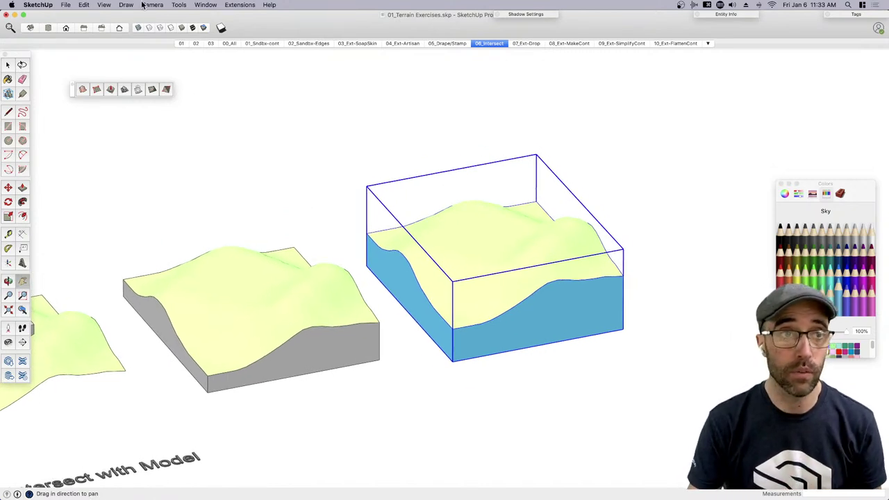
Show the Solid Tools palette from View > Tool Palettes and reposition it
left_click(103, 4)
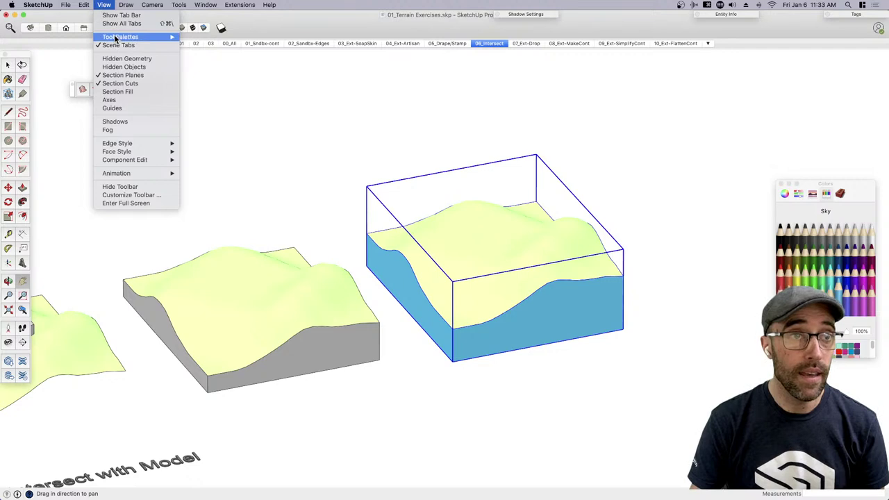
mouse_move(127, 38)
left_click(196, 45)
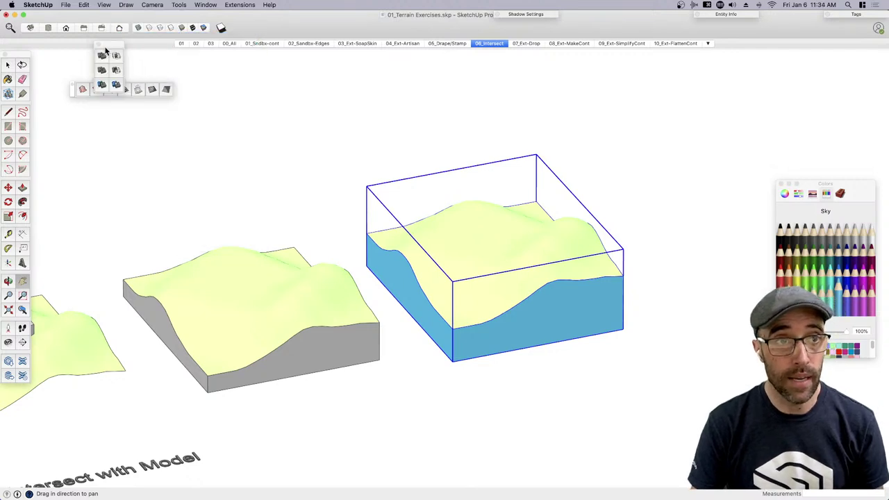
left_click_drag(106, 52, 417, 90)
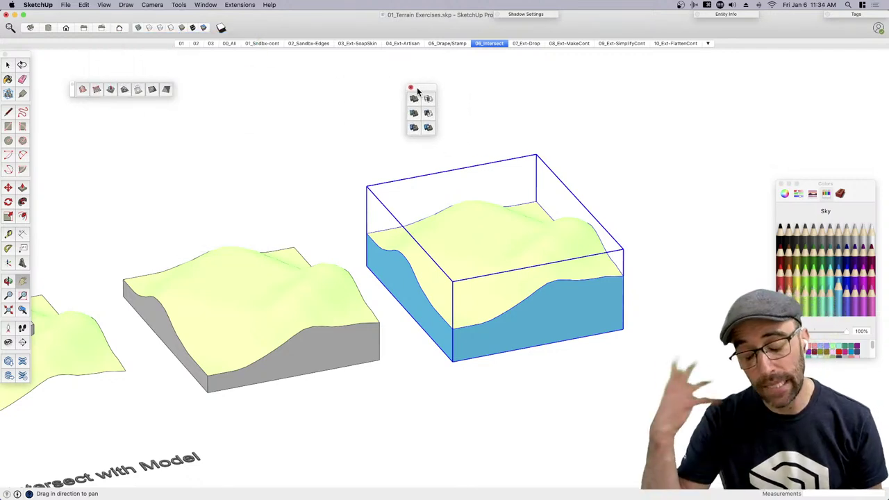
Draw a circle locked to the red axis below the terrain blocks
key("space")
left_click(534, 436)
key("r")
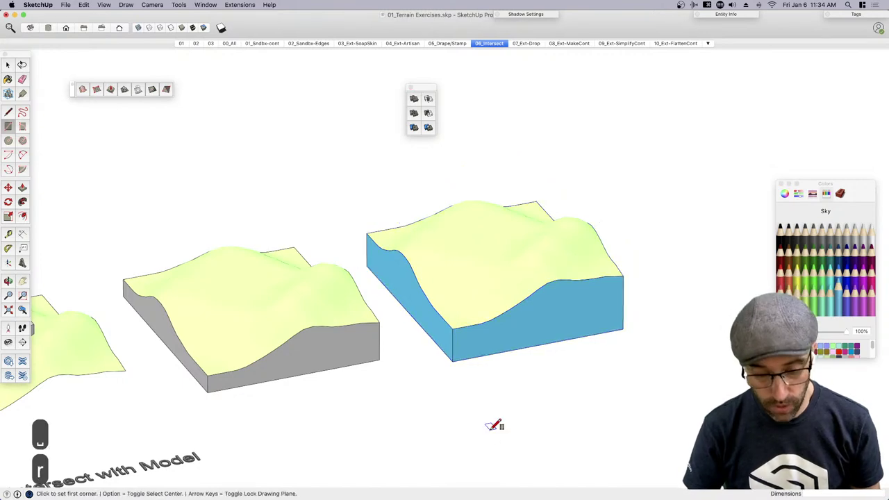
key("space")
key("c")
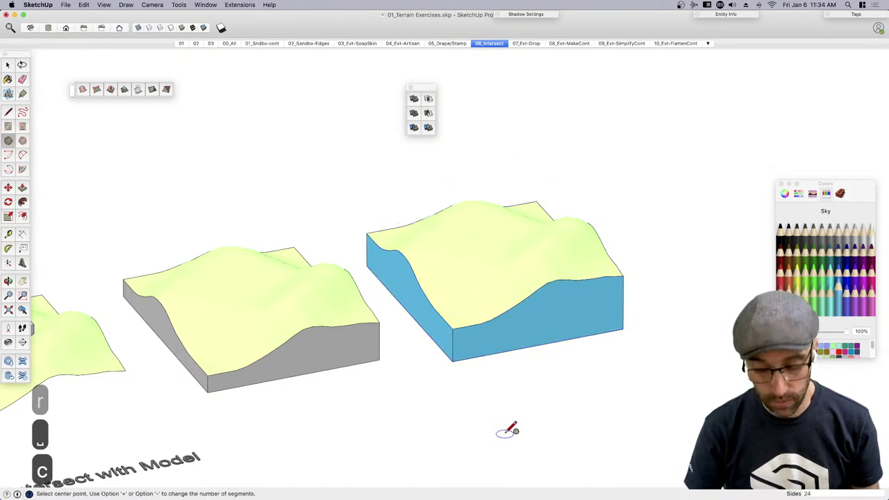
key("Right")
left_click(500, 434)
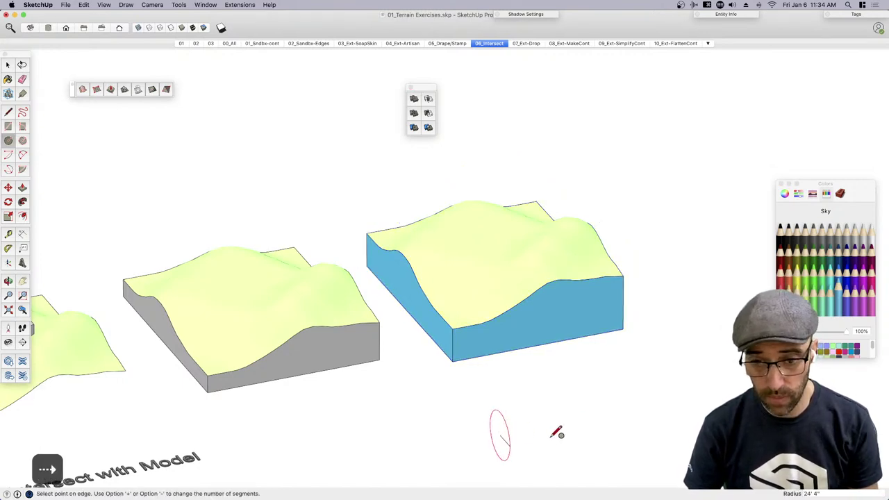
left_click(558, 433)
Push/Pull the circle into a long cylinder and group it
key("space")
key("p")
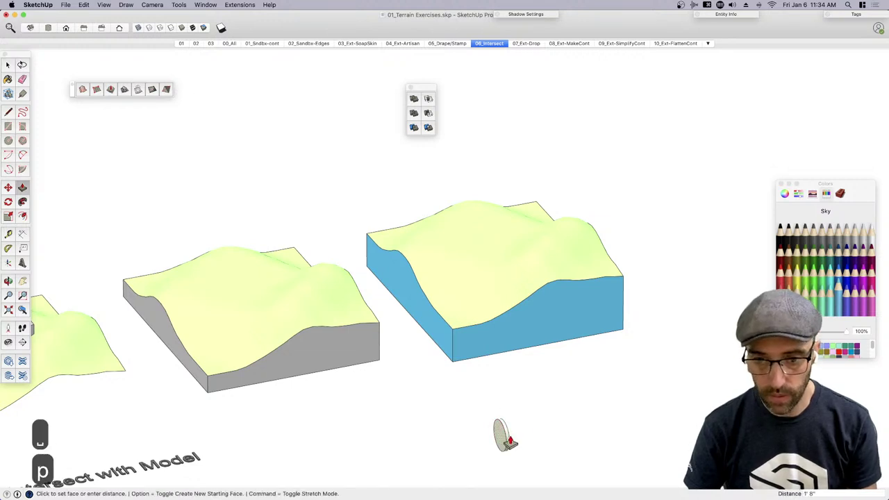
left_click_drag(500, 434, 685, 413)
key("space")
triple_click(600, 418)
key("super+g")
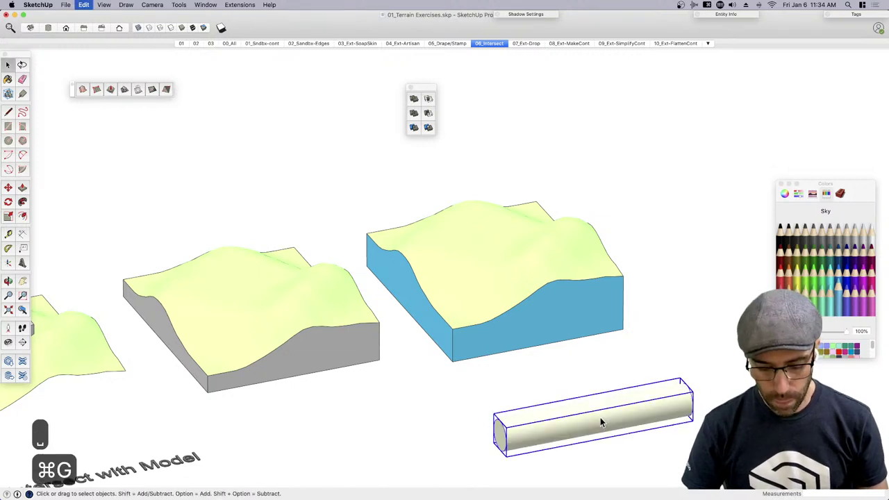
Pick up the cylinder group by its end to move it toward the block
key("m")
left_click(499, 444)
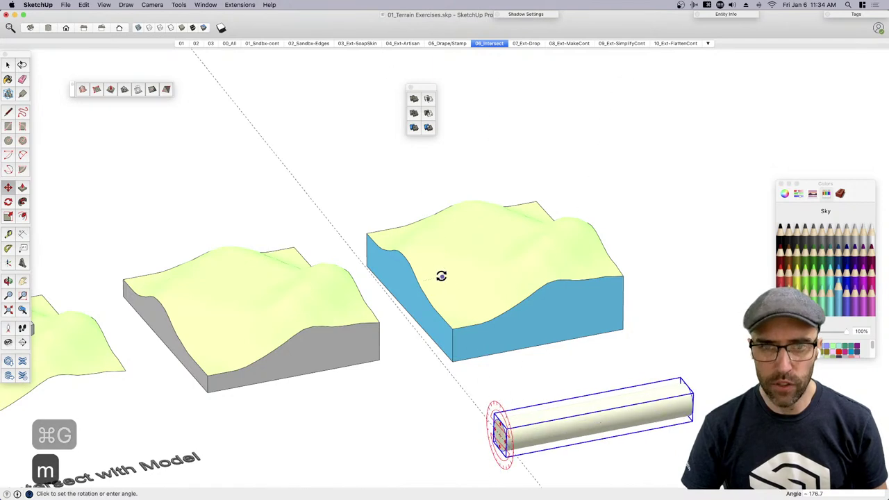
key("m")
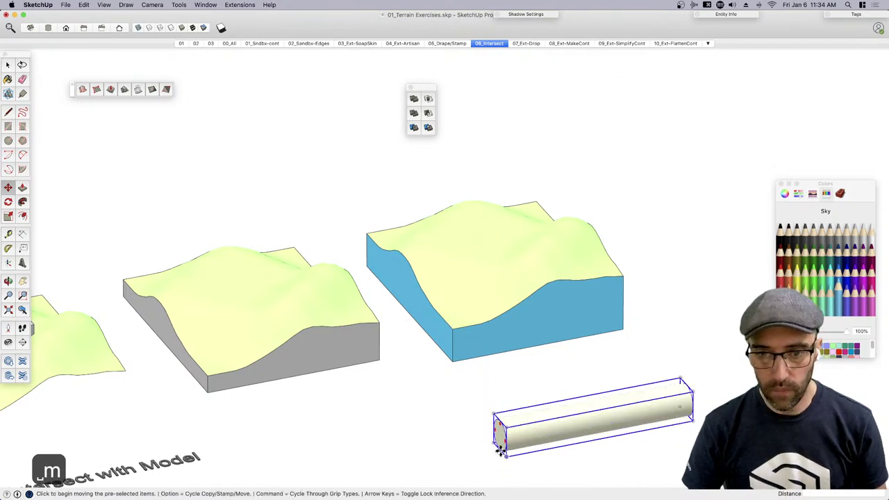
left_click(505, 443)
left_click(487, 439)
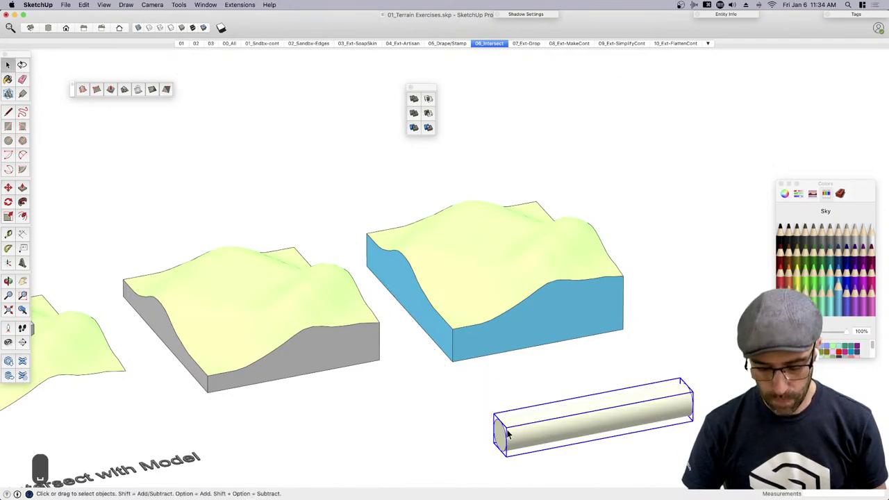
scroll(485, 439, "up", 3)
scroll(498, 441, "down", 2)
left_click(498, 442)
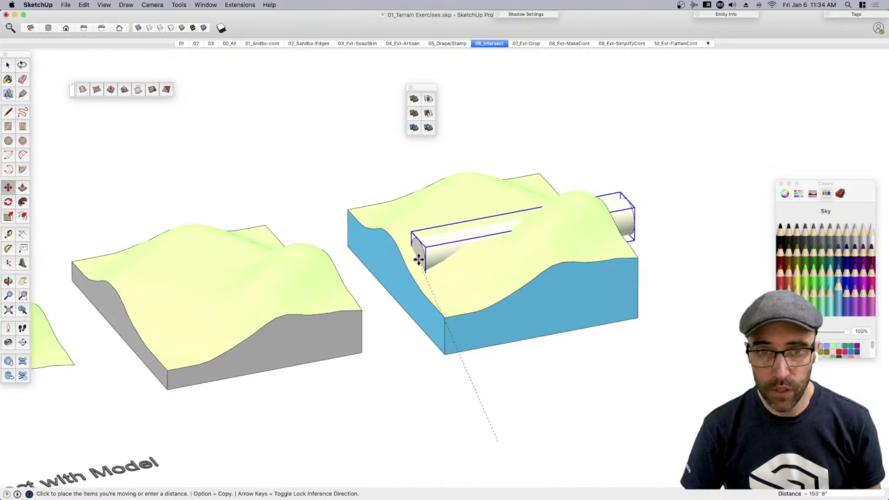
Place the cylinder through the terrain block and scale it shorter along its length
left_click(423, 259)
middle_click_drag(743, 229, 614, 244)
scroll(646, 254, "up", 3)
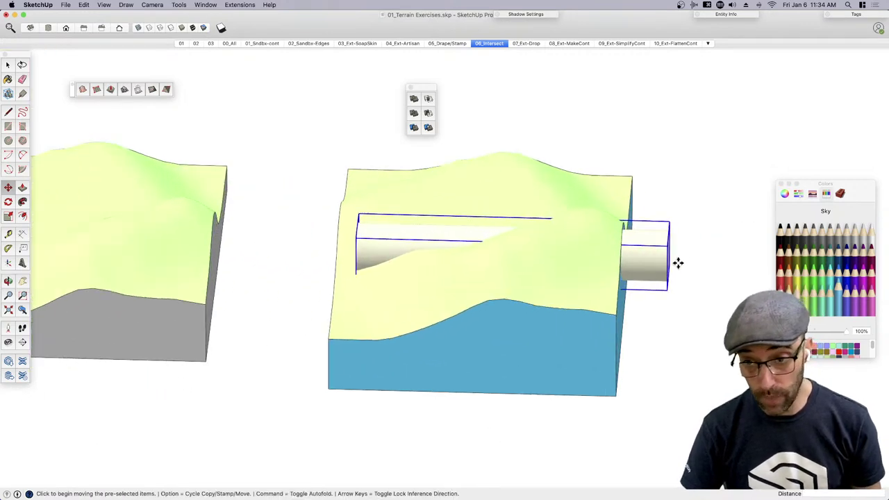
key("s")
left_click(671, 257)
left_click(590, 241)
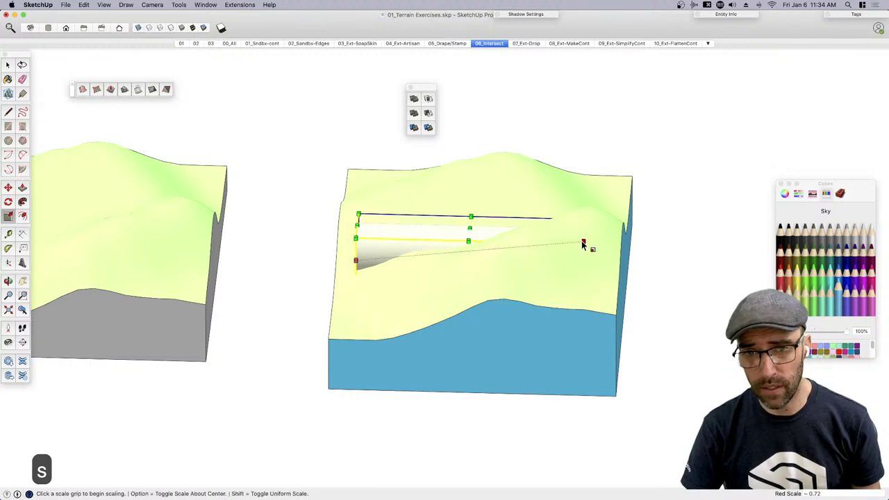
middle_click_drag(586, 246, 592, 234)
scroll(528, 247, "up", 2)
Confirm the cylinder is a Solid Group in Entity Info, then select it and the terrain block
key("space")
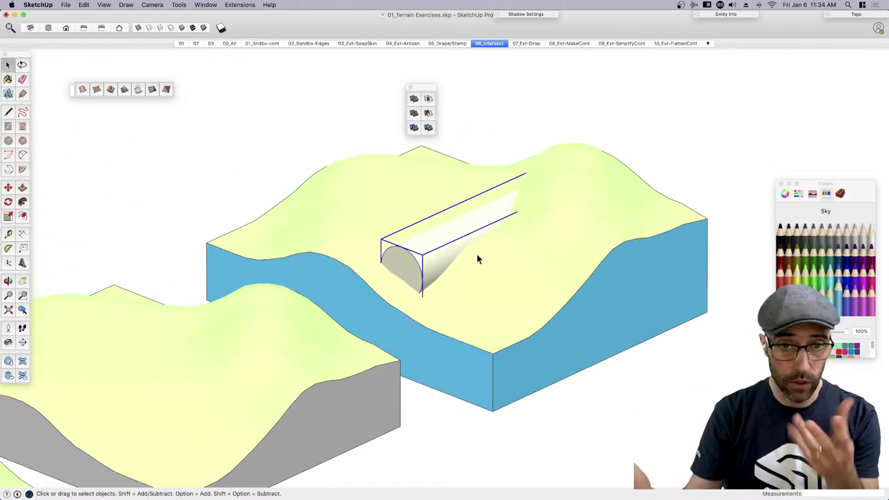
left_click(453, 243)
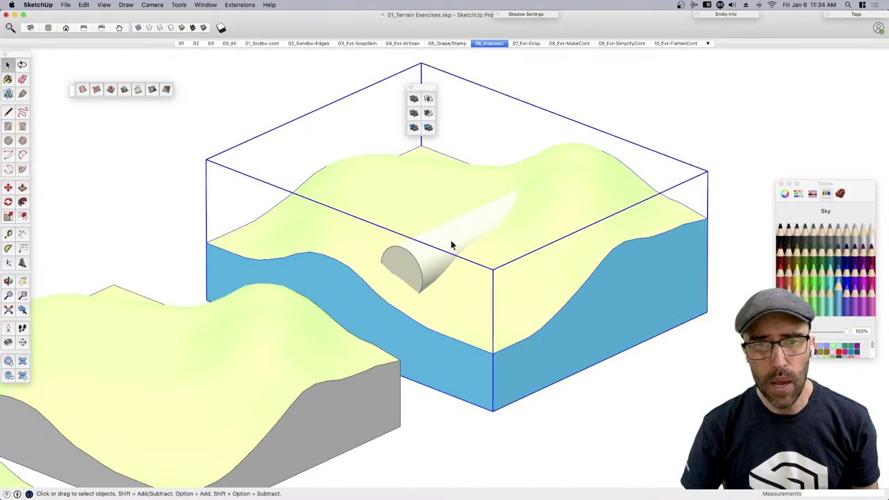
left_click(407, 251)
left_click(743, 15)
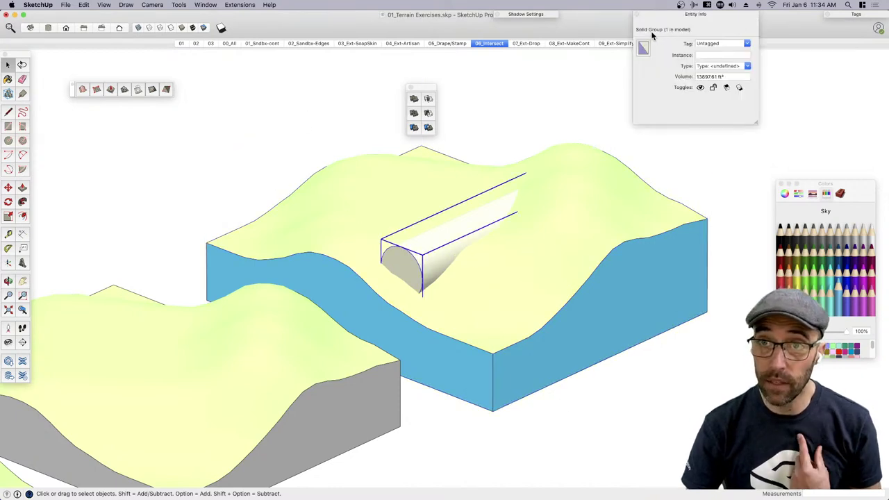
left_click_drag(674, 25, 742, 15)
left_click(742, 15)
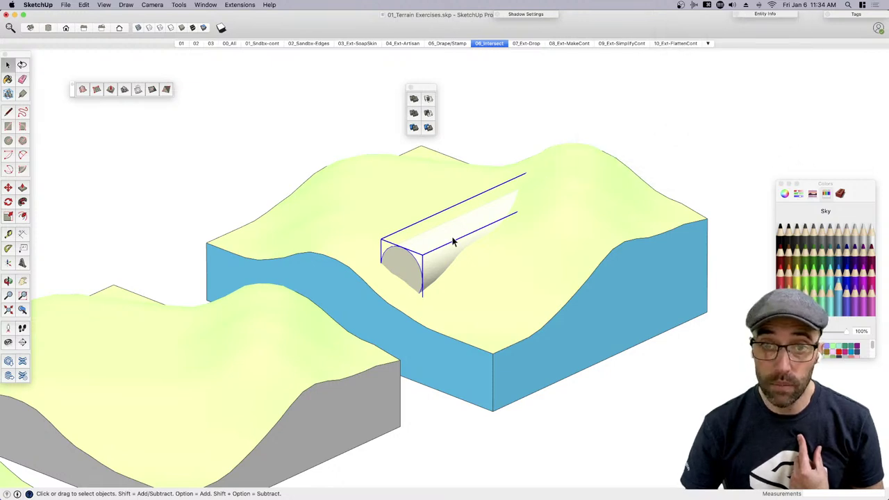
key("super+t")
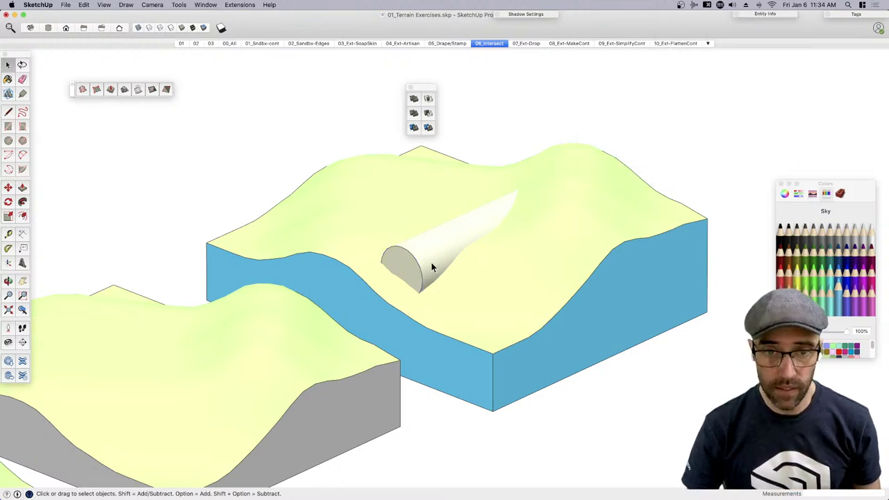
left_click(432, 267)
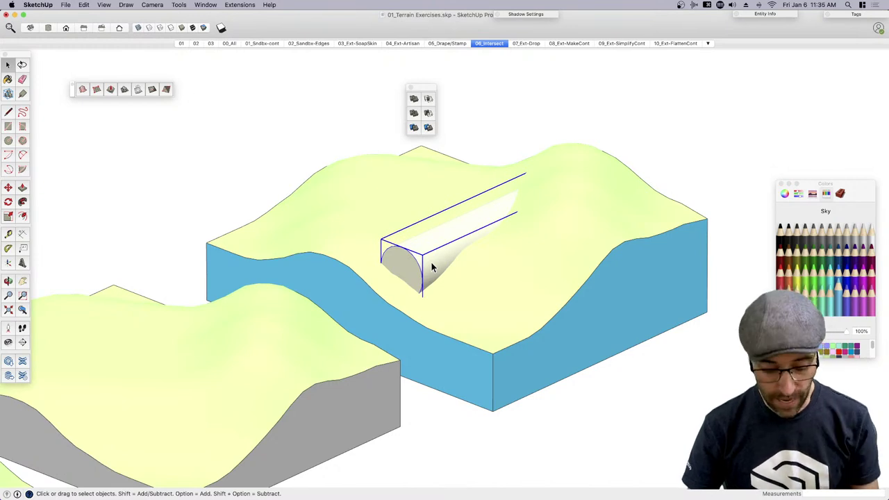
left_click(496, 284, "shift")
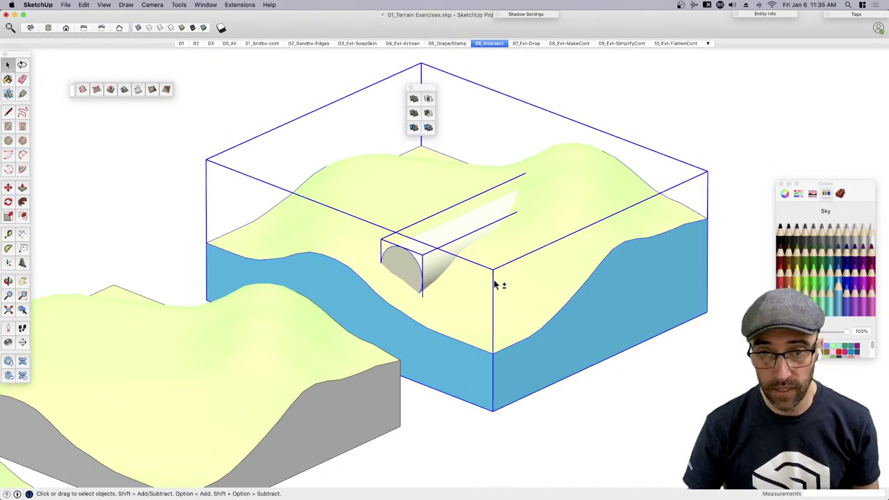
Subtract the half-cylinder from the terrain block with Solid Tools
left_click(429, 115)
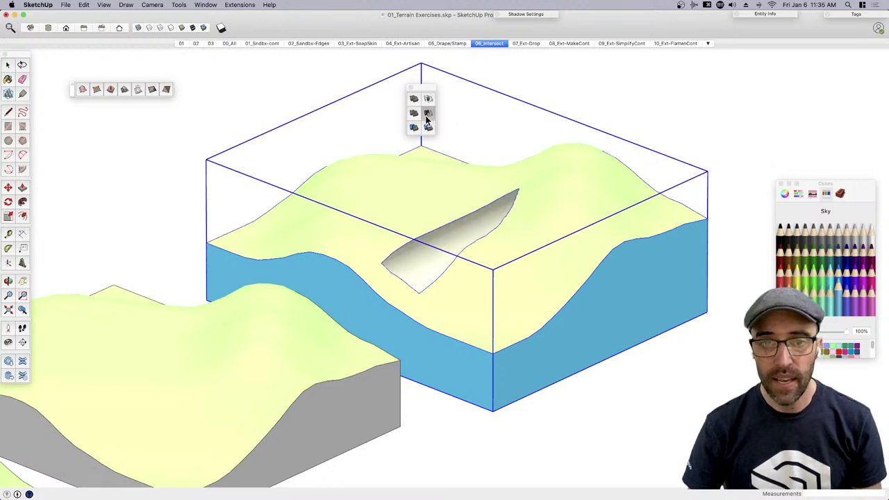
left_click_drag(436, 87, 102, 111)
left_click(604, 418)
middle_click_drag(609, 420, 405, 293)
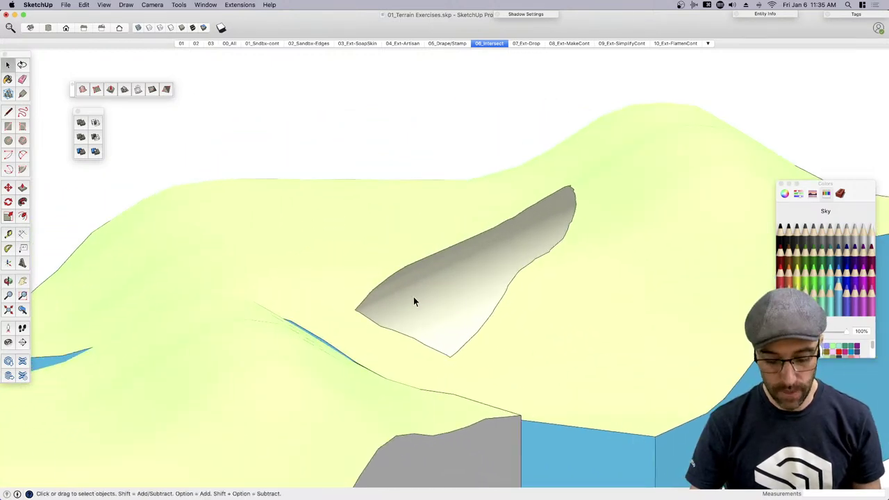
Hide the leftover grey terrain chunk and orbit around the rounded trench
key("h")
scroll(411, 307, "down", 3)
left_click(389, 377)
key("super+e")
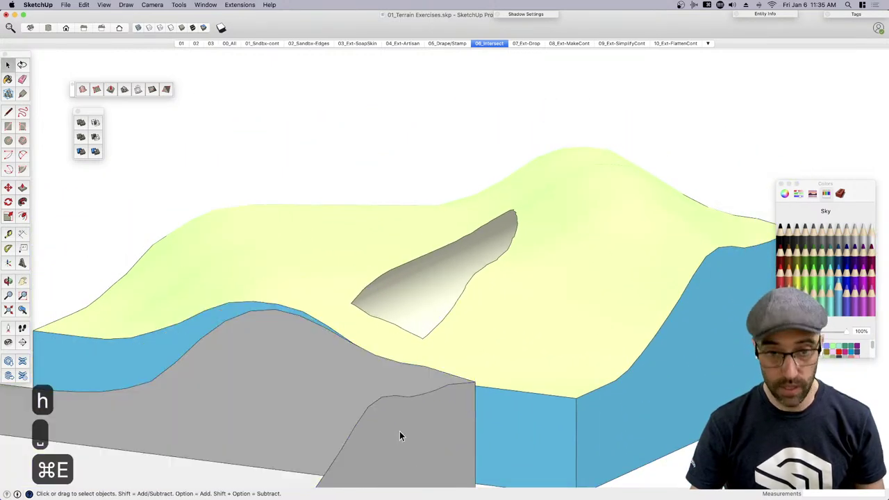
key("super+e")
middle_click_drag(480, 260, 532, 271)
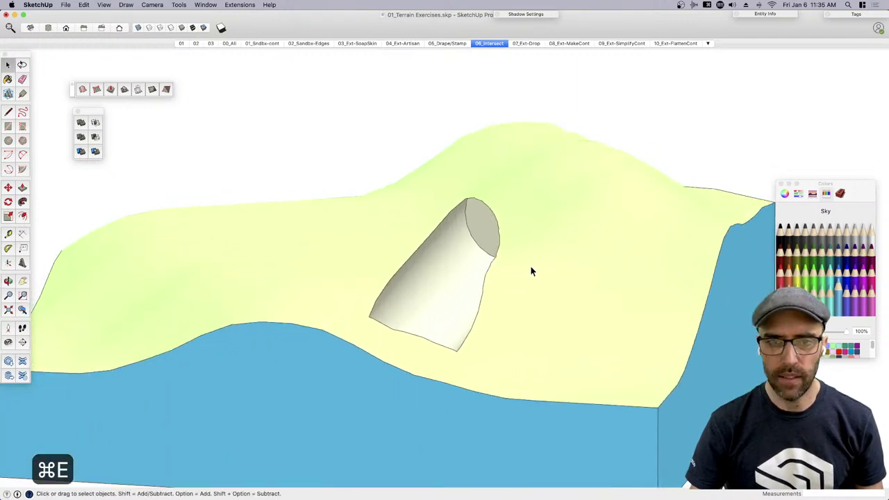
mouse_move(452, 278)
middle_mouse_down()
mouse_move(464, 294)
mouse_move(510, 268)
mouse_move(457, 287)
middle_mouse_up()
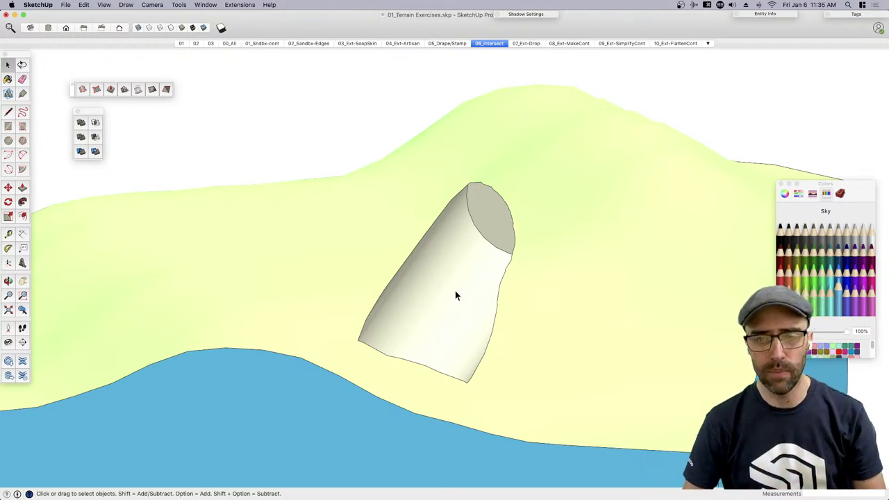
scroll(465, 288, "down", 3)
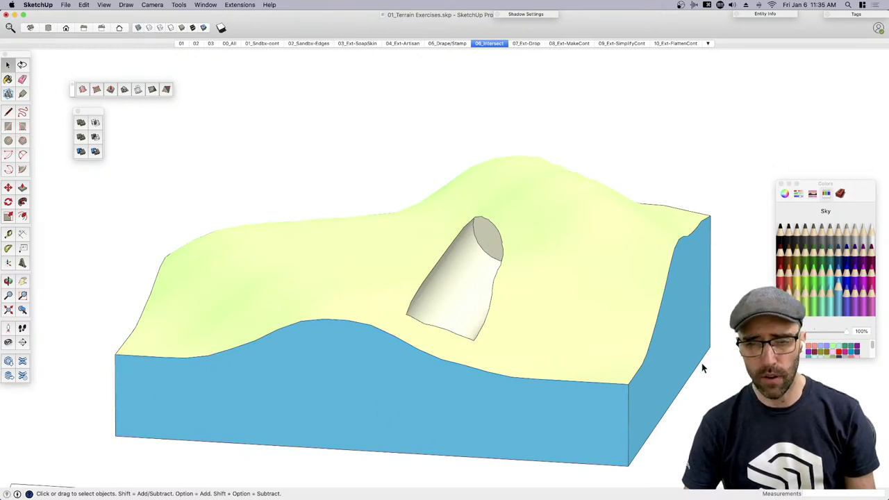
In the 07_Ext-Drop scene, move one tree up onto the flat plane
left_click(527, 44)
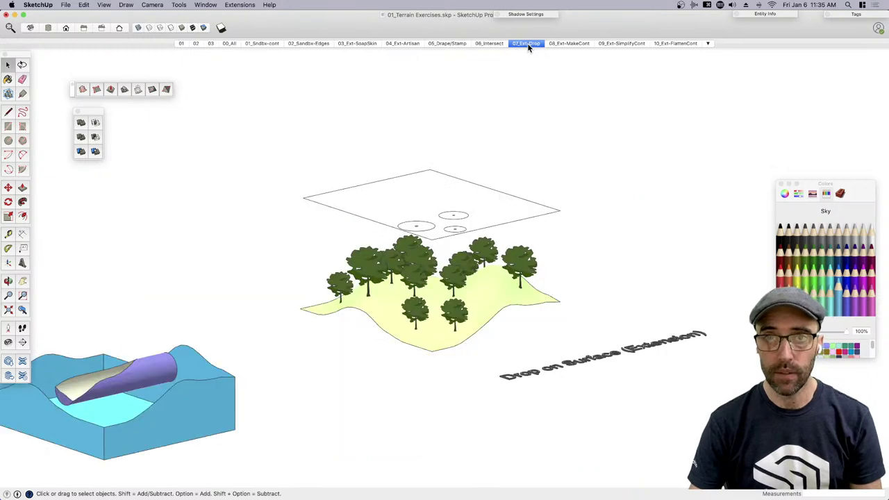
left_click(459, 276)
scroll(459, 276, "up", 5)
key("m")
left_click(446, 316)
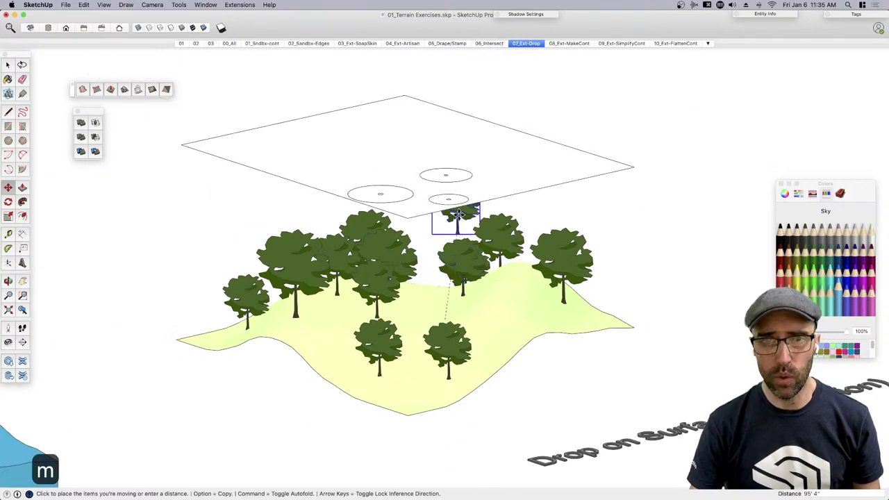
left_click(445, 174)
key("space")
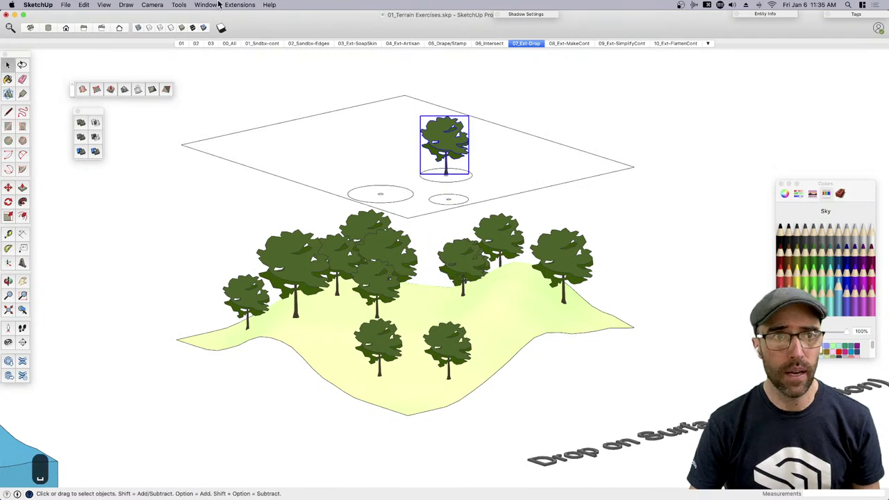
Turn on Show component axes in Model Info > Components
left_click(218, 5)
left_click(233, 105)
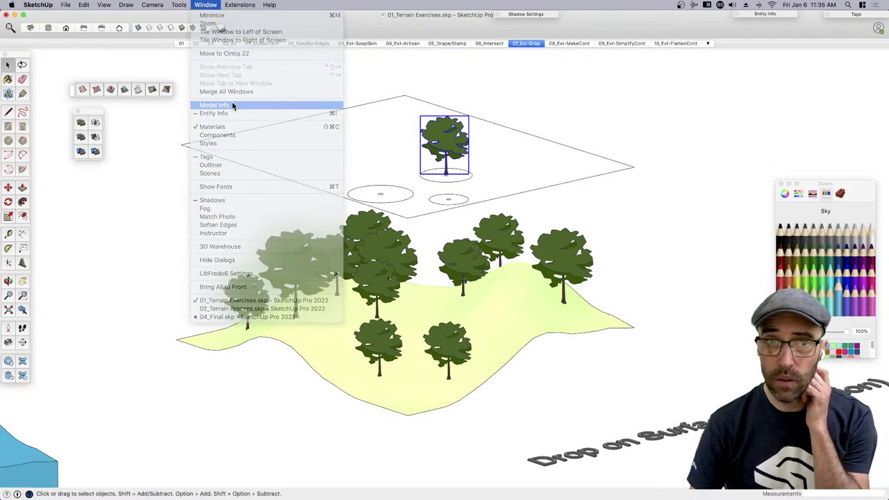
left_click(422, 219)
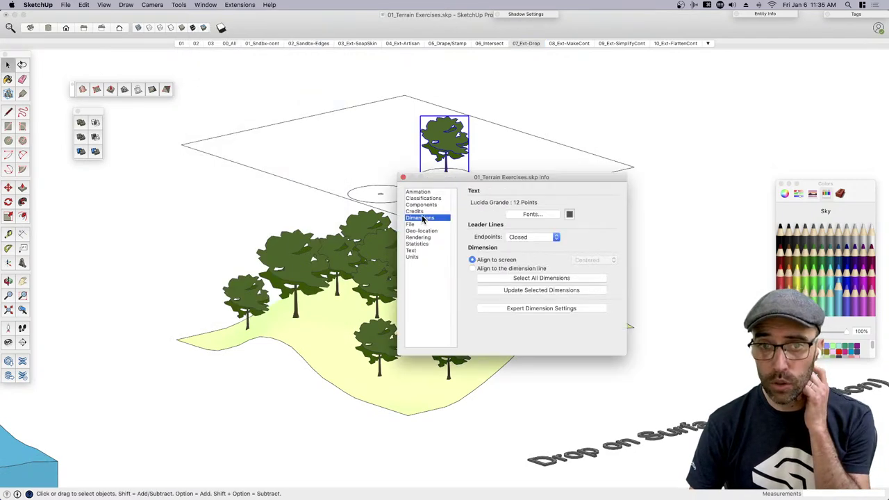
left_click(424, 205)
left_click(495, 278)
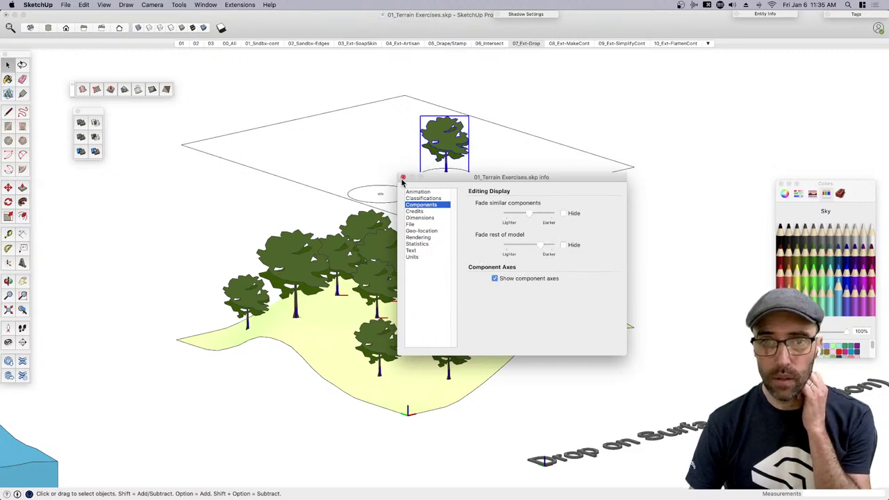
left_click(403, 180)
scroll(432, 179, "up", 6)
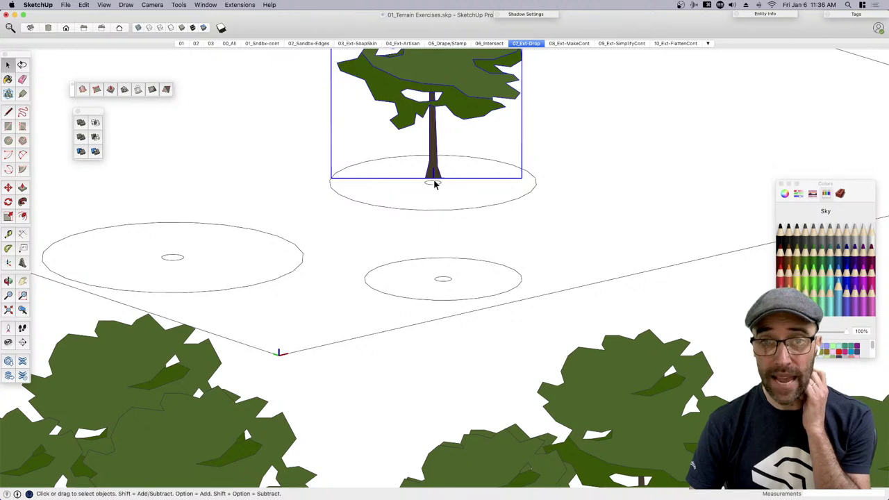
middle_click_drag(436, 183, 399, 255)
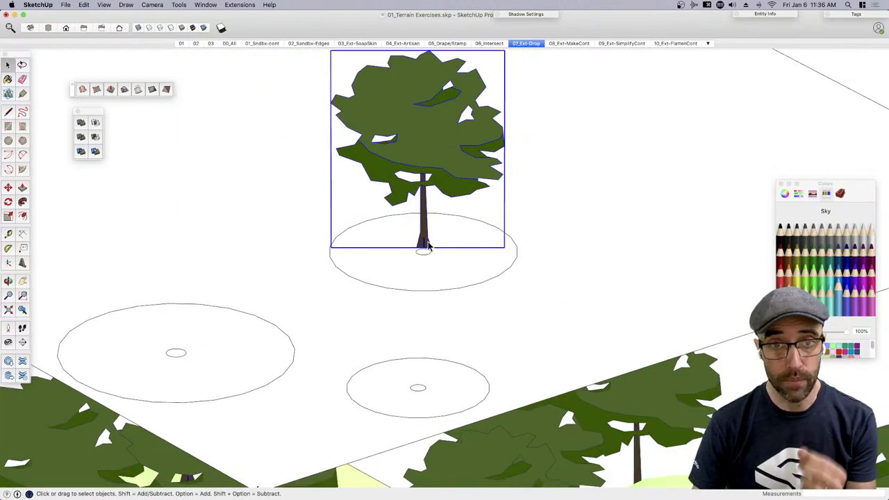
scroll(429, 245, "down", 2)
Reset the raised tree's origin with Axes Tools, setting Z (Blue) to Center
left_click(239, 5)
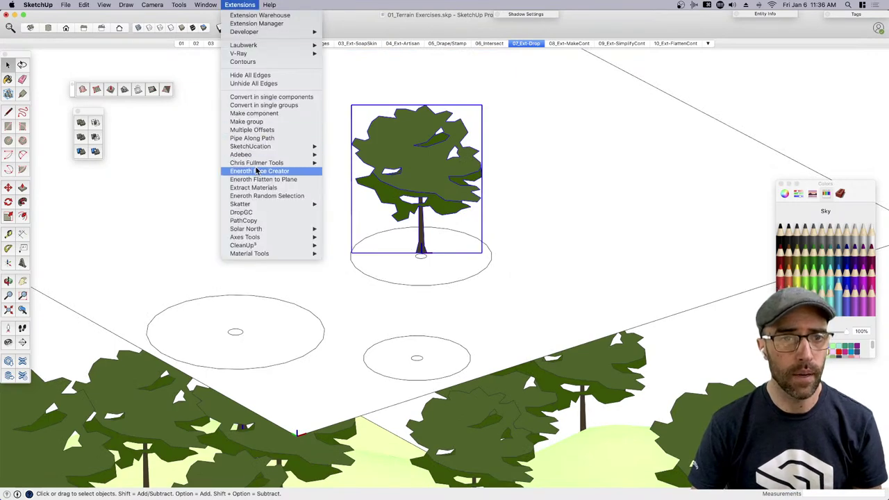
mouse_move(258, 239)
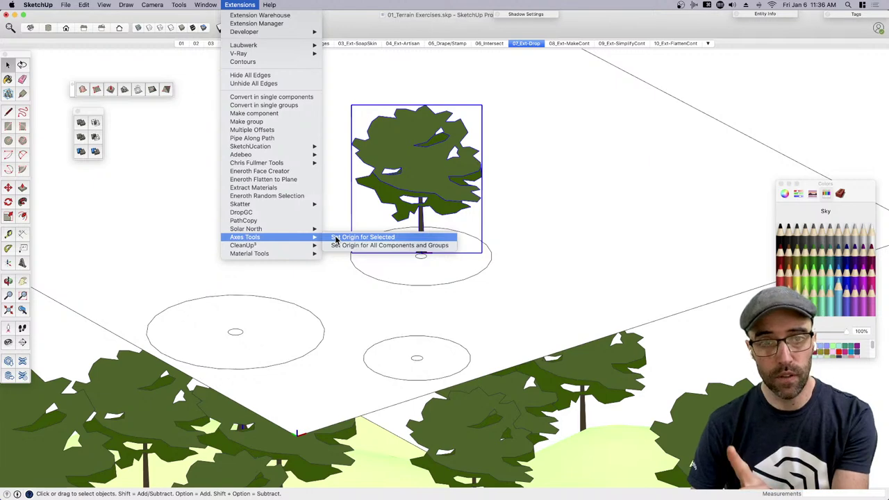
left_click(361, 237)
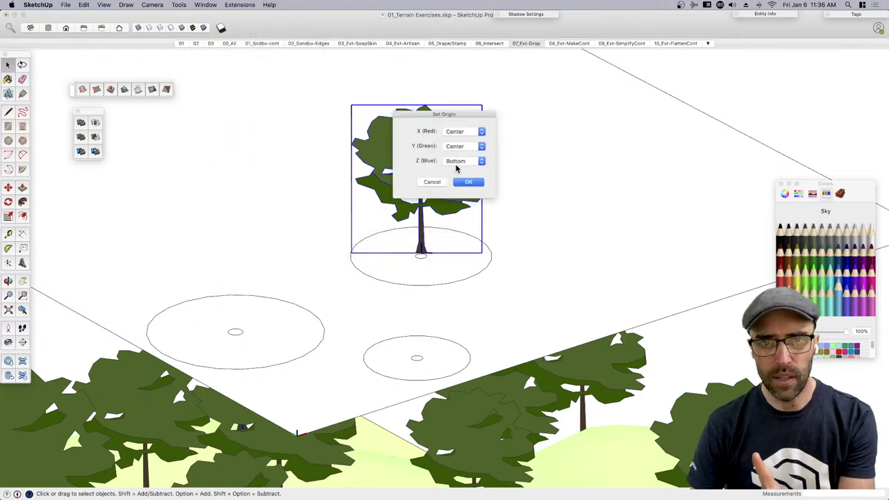
left_click(456, 161)
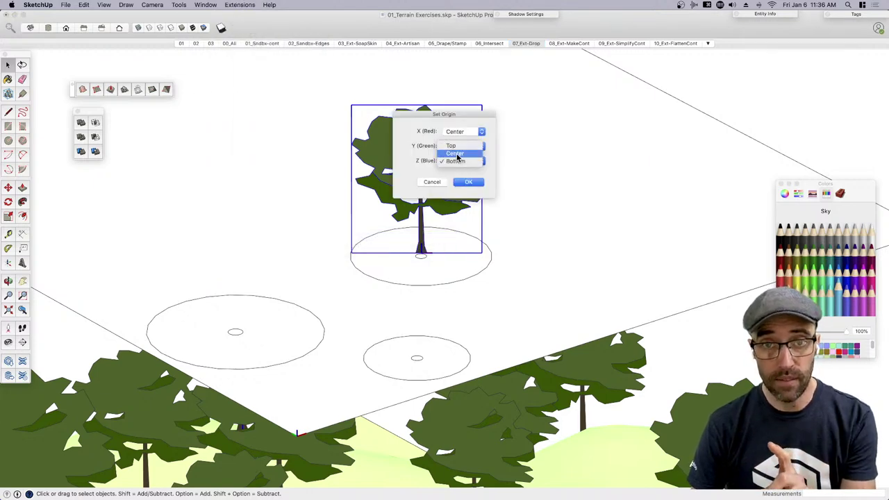
left_click(457, 153)
left_click(467, 183)
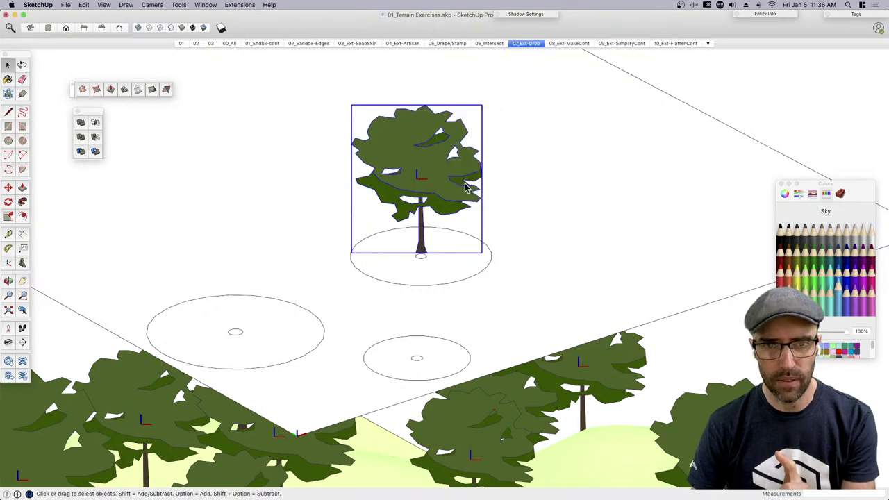
scroll(438, 195, "down", 5)
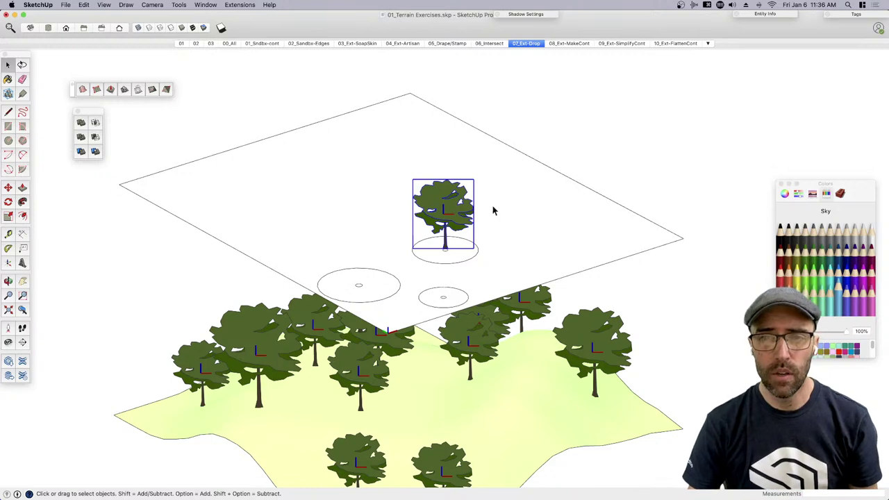
Run DropGC on the floating tree to drop it toward the surface below
right_click(459, 210)
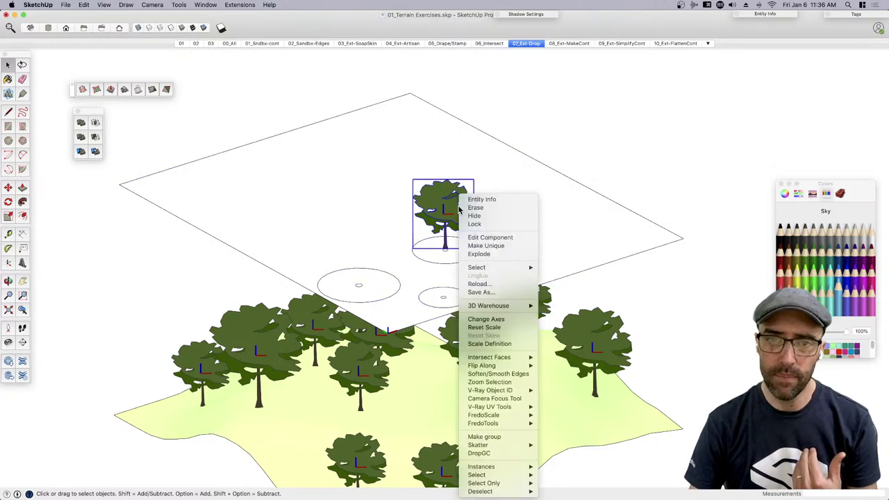
left_click(443, 212)
scroll(455, 222, "up", 2)
right_click(442, 208)
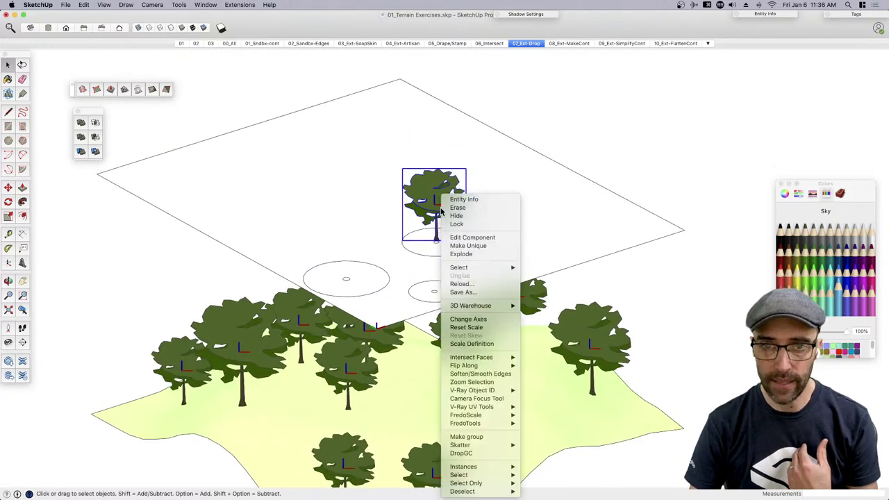
left_click(479, 453)
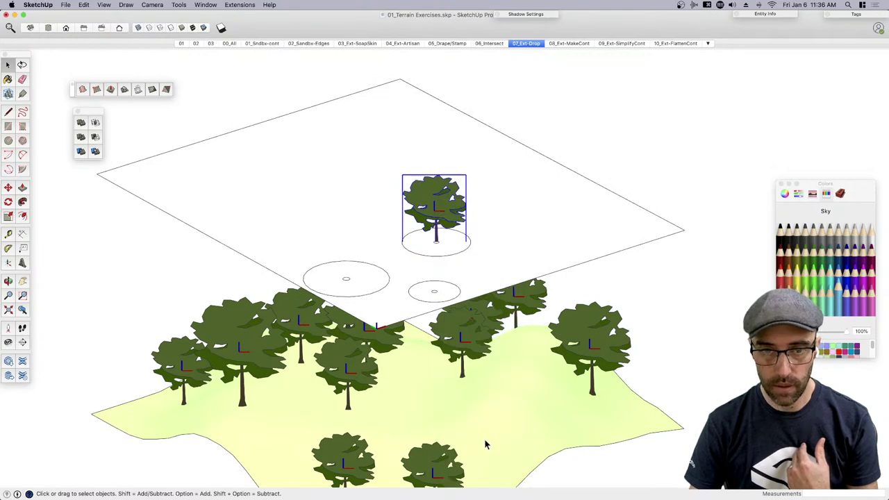
Hide the flat plane with its circles and drop the tree onto the terrain with DropGC
left_click(499, 253)
key("super+e")
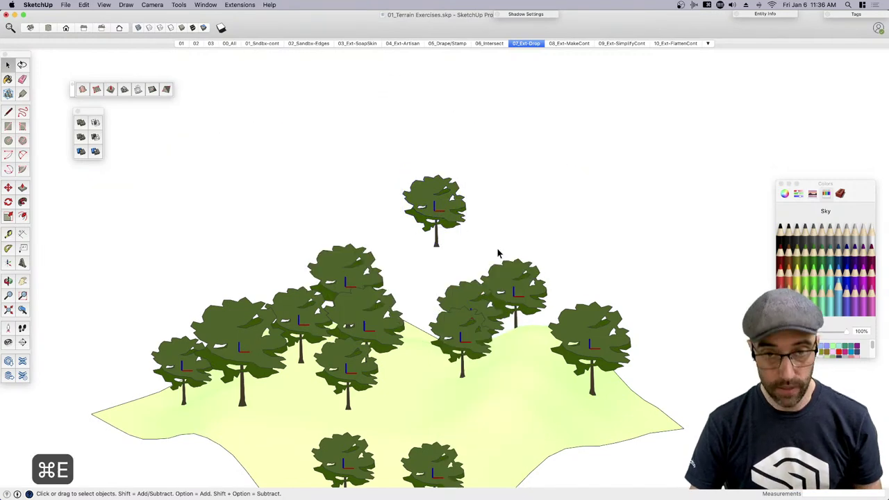
right_click(448, 197)
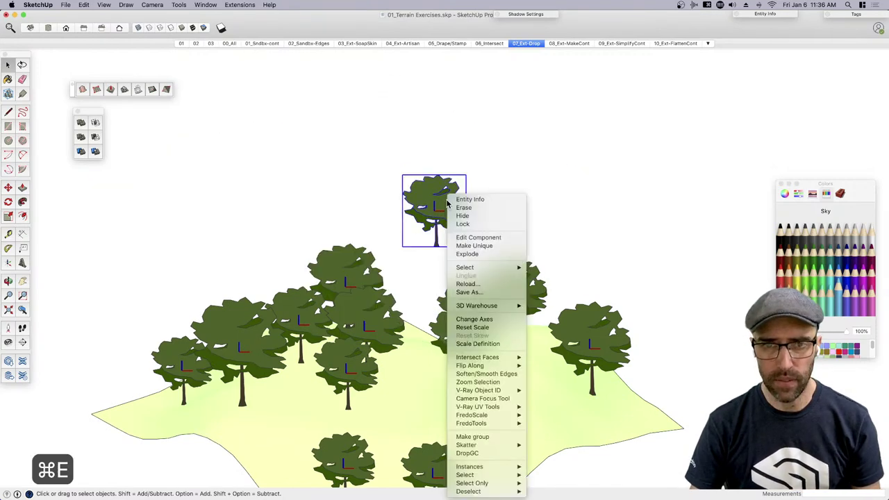
left_click(494, 453)
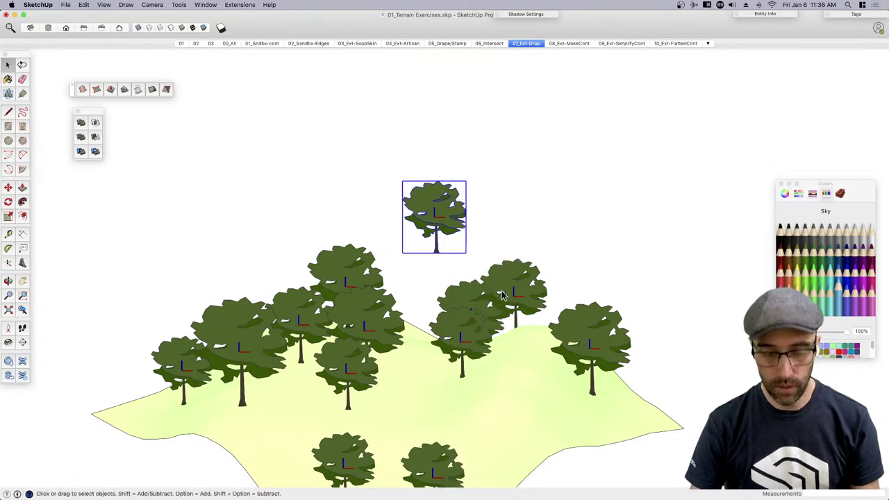
key("j")
key("j")
right_click(450, 217)
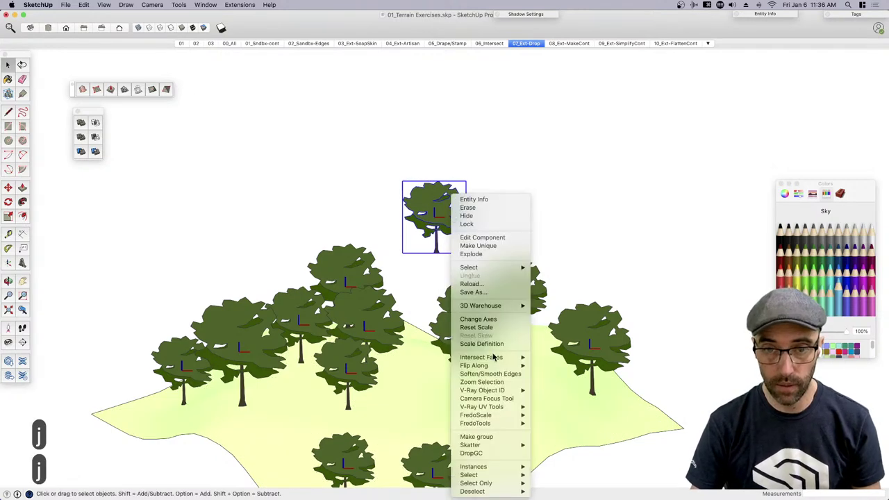
left_click(493, 450)
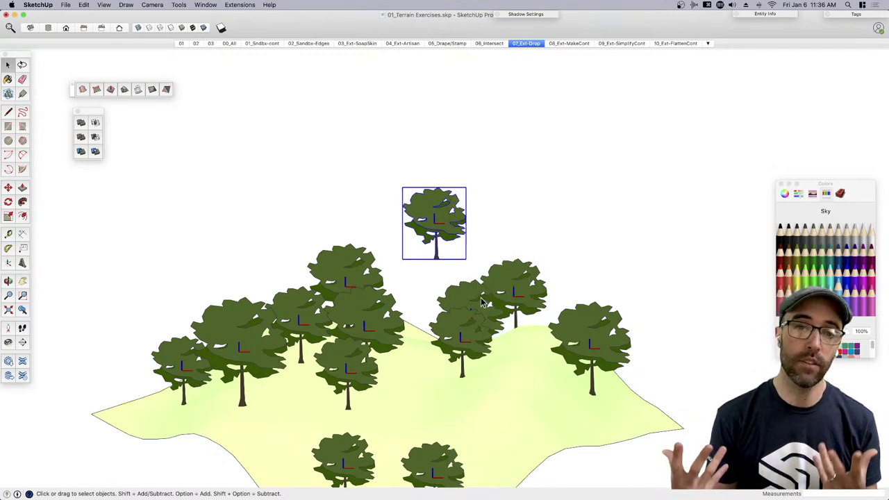
Show the terrain's hidden mesh lines and erase the large plane around the tree
middle_click_drag(484, 303, 527, 228)
key("alt+h")
key("alt+h")
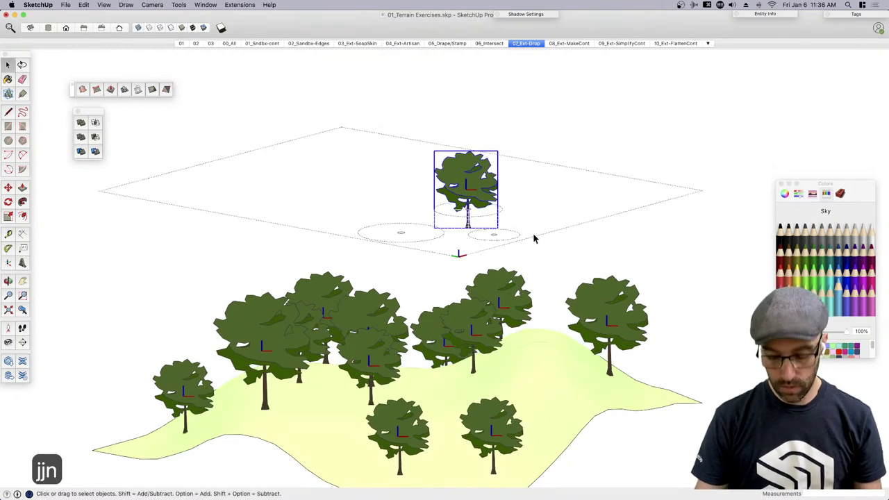
left_click(461, 253)
middle_click_drag(461, 252, 478, 224)
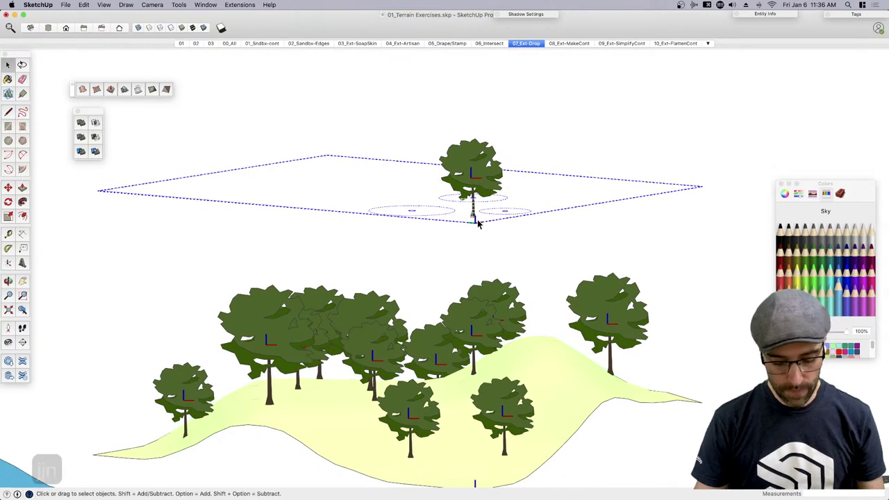
key("BackSpace")
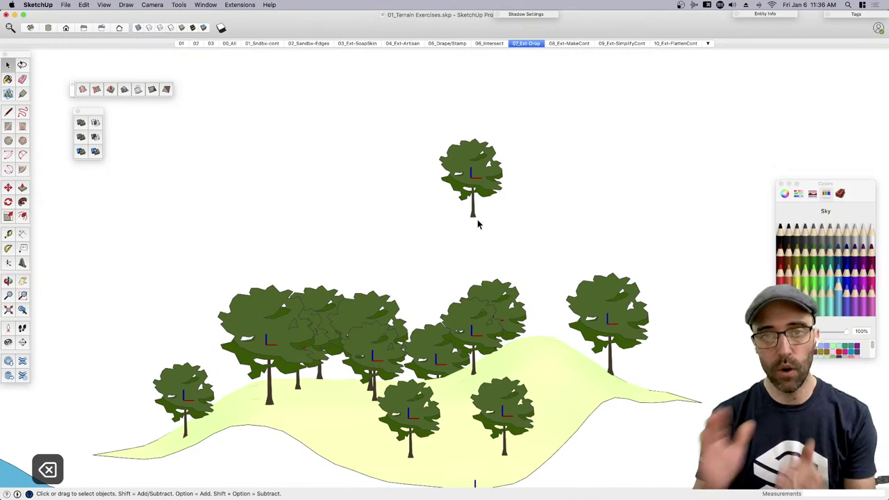
Apply DropGC twice to the top tree, lowering it slightly toward the terrain
right_click(473, 170)
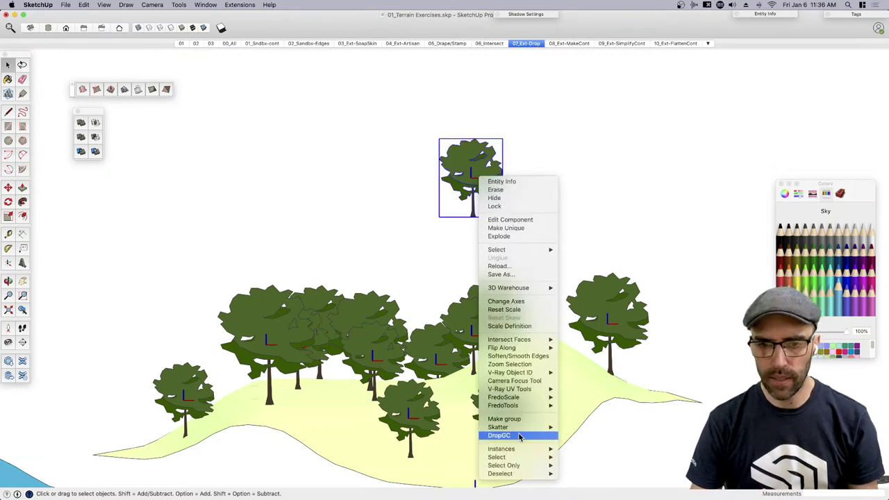
left_click(520, 434)
right_click(486, 184)
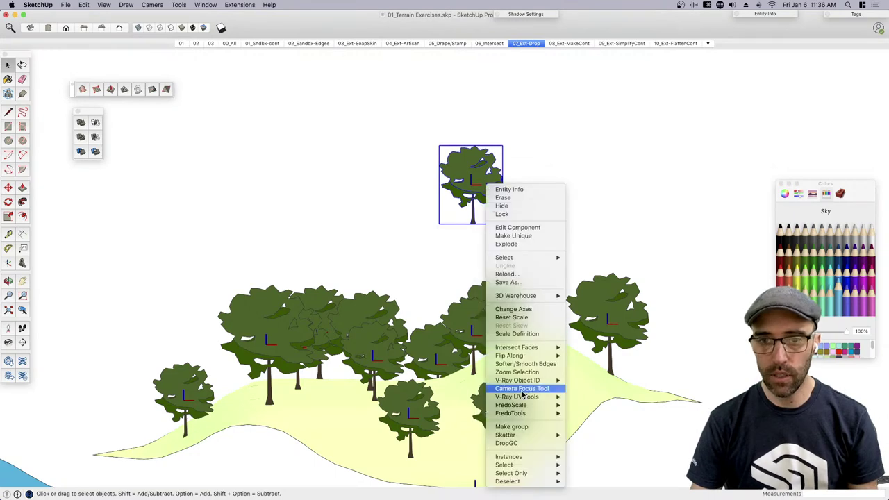
left_click(508, 444)
Set the selected tree's origin with Axes Tools, placing Z at Bottom
left_click(240, 5)
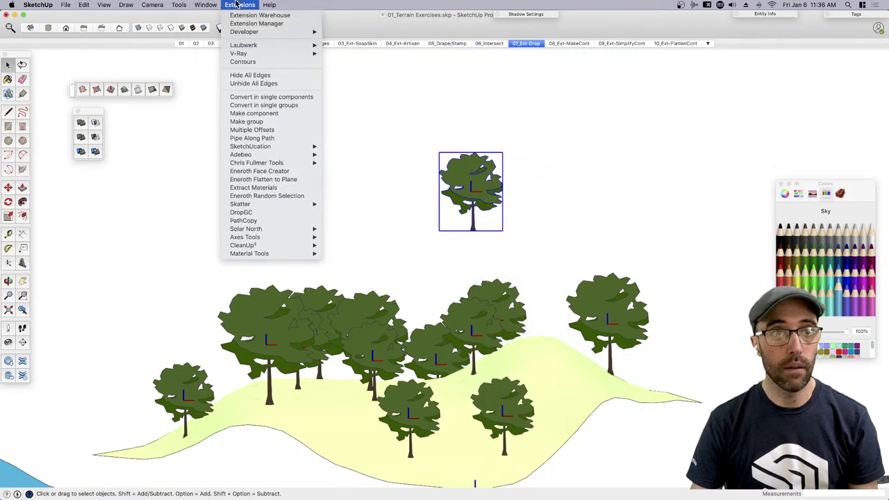
mouse_move(277, 253)
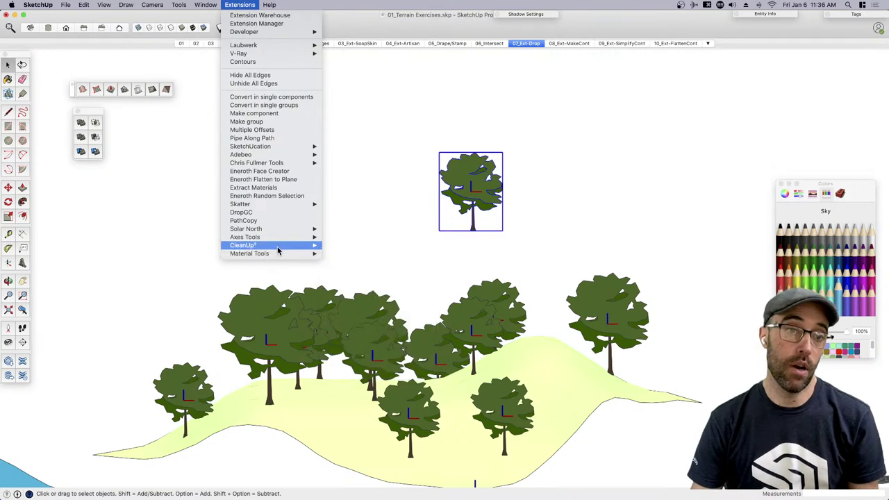
mouse_move(282, 237)
left_click(356, 238)
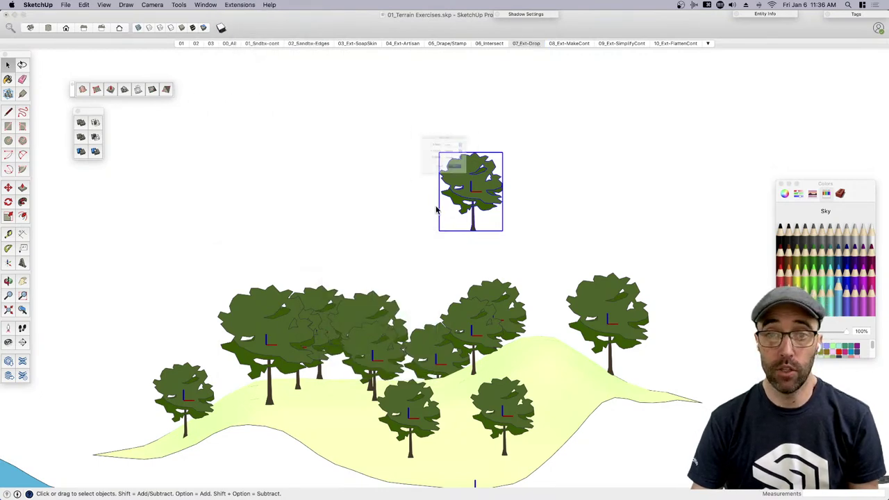
left_click(460, 161)
left_click(460, 169)
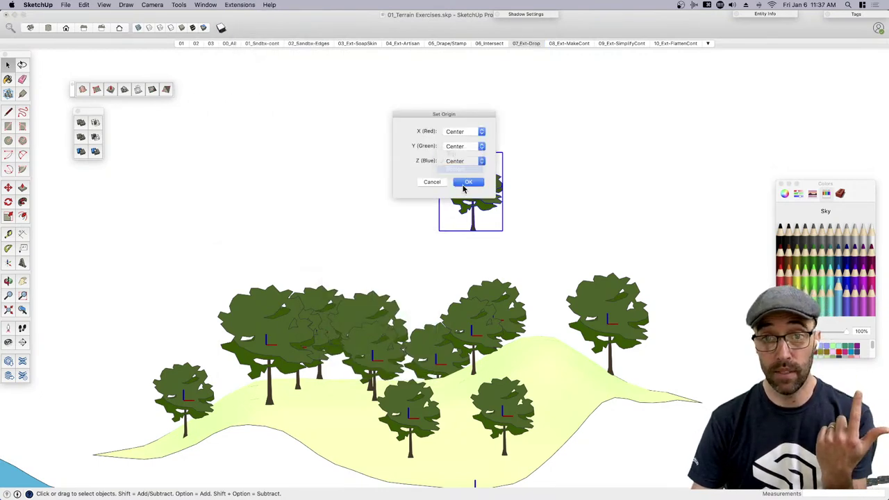
left_click(468, 181)
Drop the tree onto the terrain with DropGC and deselect it
right_click(468, 186)
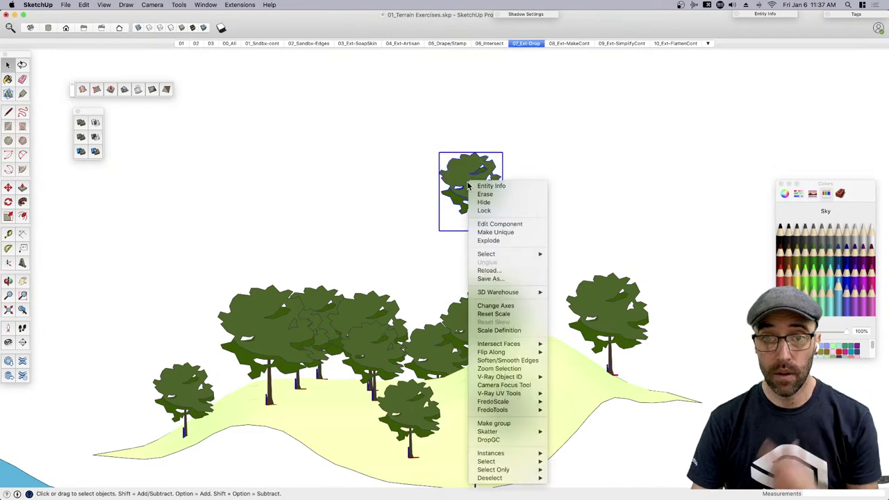
left_click(488, 440)
left_click(436, 252)
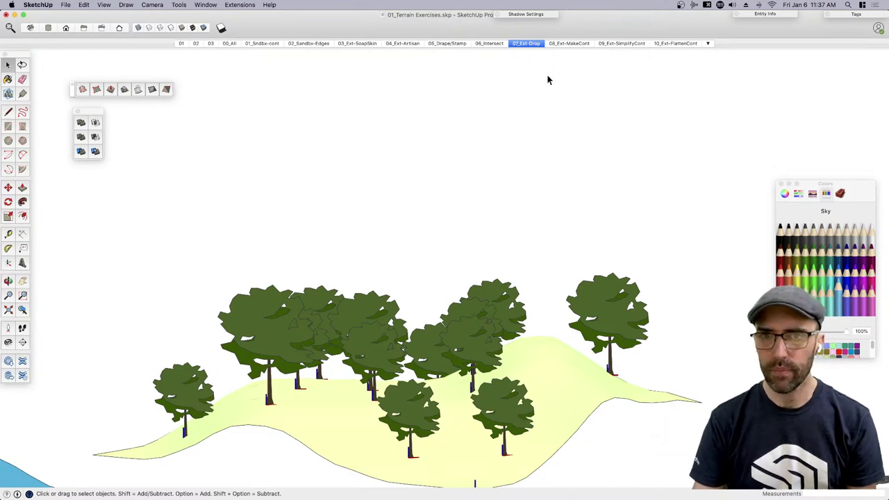
Look over the 08_Ext-MakeCont terrain patches, then return to 07_Ext-Drop and undo
left_click(562, 43)
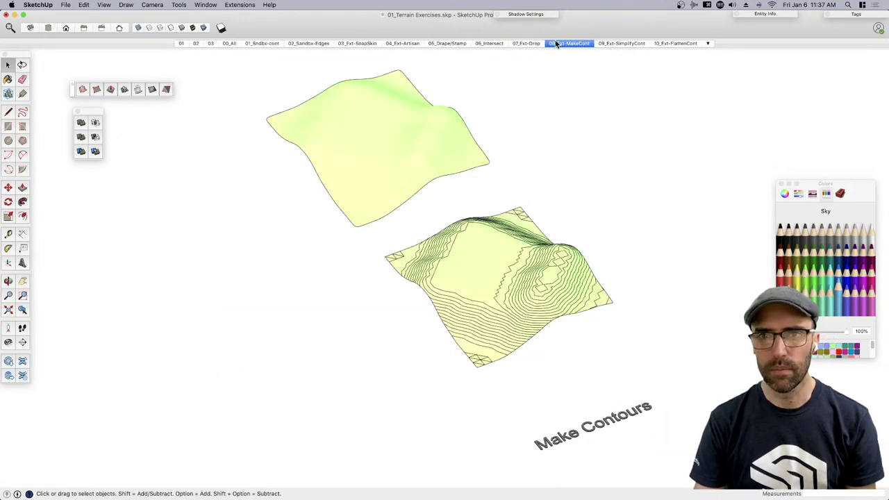
scroll(458, 204, "up", 2)
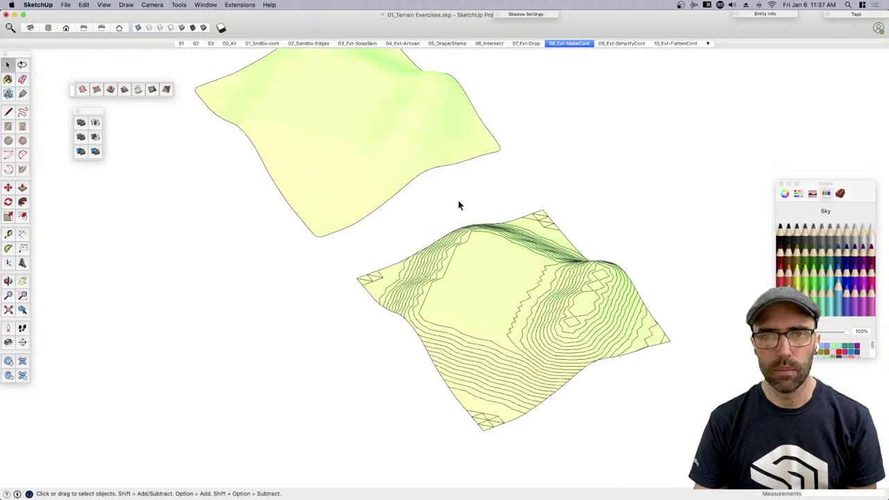
middle_click_drag(459, 204, 491, 156)
key("h")
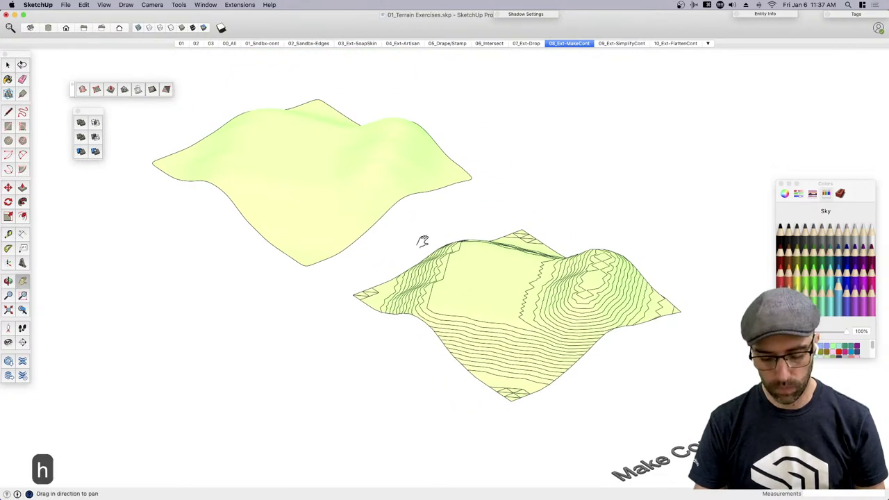
left_click_drag(421, 242, 411, 278)
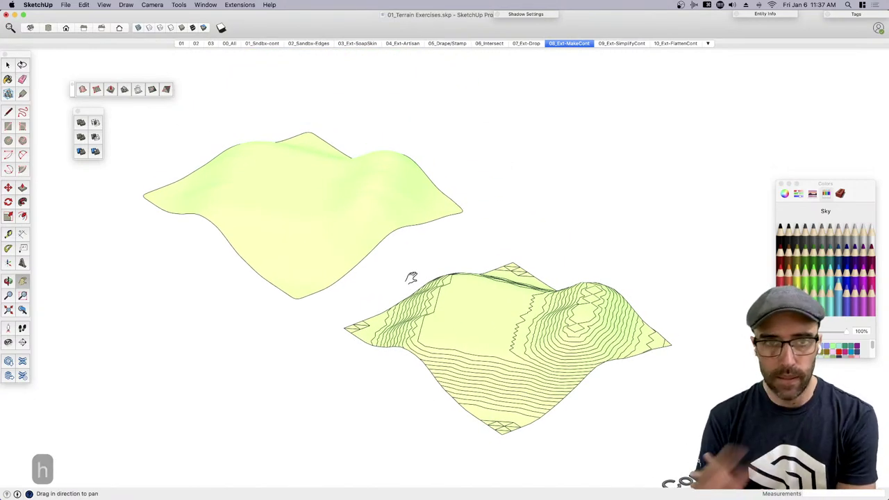
left_click(532, 44)
key("super+z")
key("super+z")
key("super+z")
key("super+z")
key("super+z")
key("super+z")
key("super+z")
key("super+z")
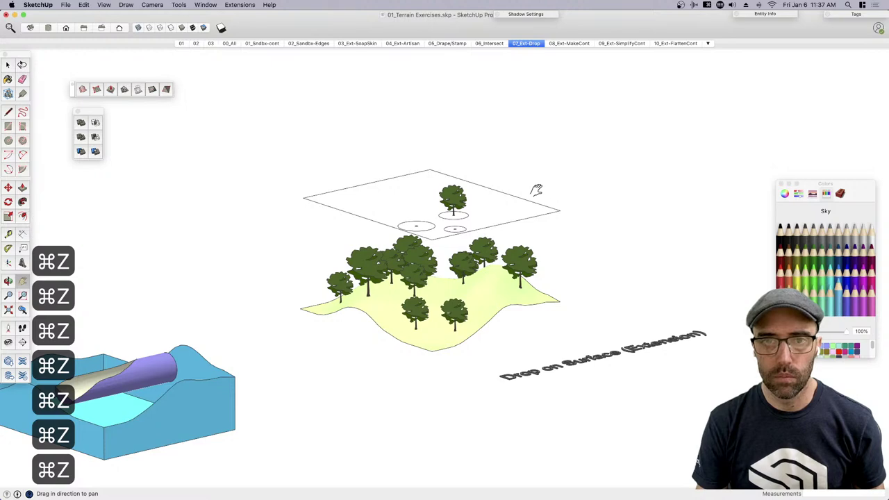
Undo once to remove the extra tree standing above the plane
key("space")
left_click(487, 218)
scroll(480, 218, "up", 3)
key("super+z")
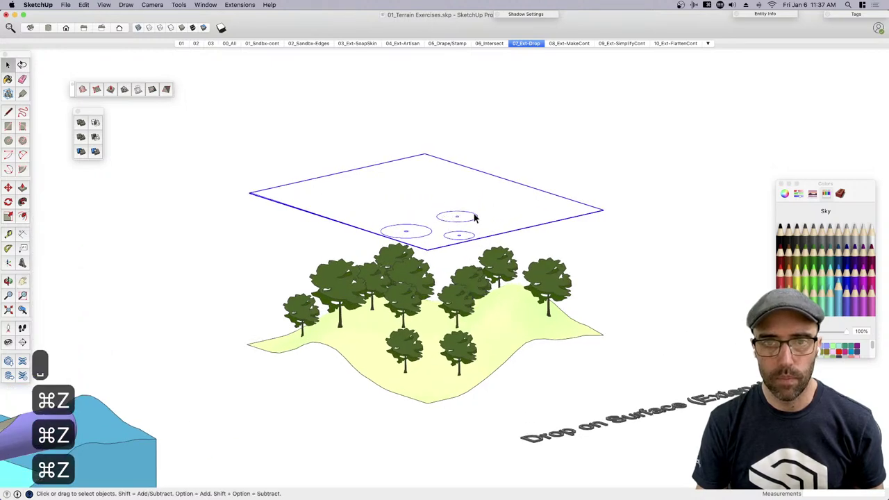
Lift all 13 trees above the plane with Move, then drop them onto it via DropGC
left_click_drag(263, 248, 626, 382)
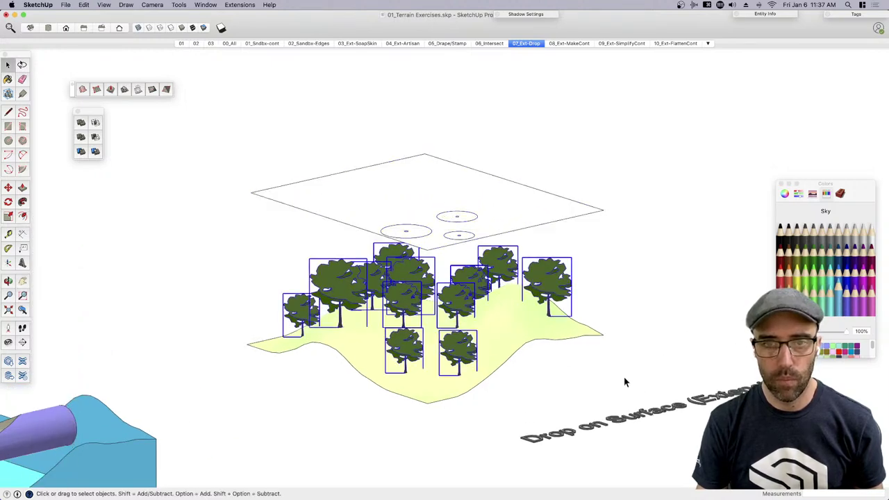
key("m")
left_click(455, 301)
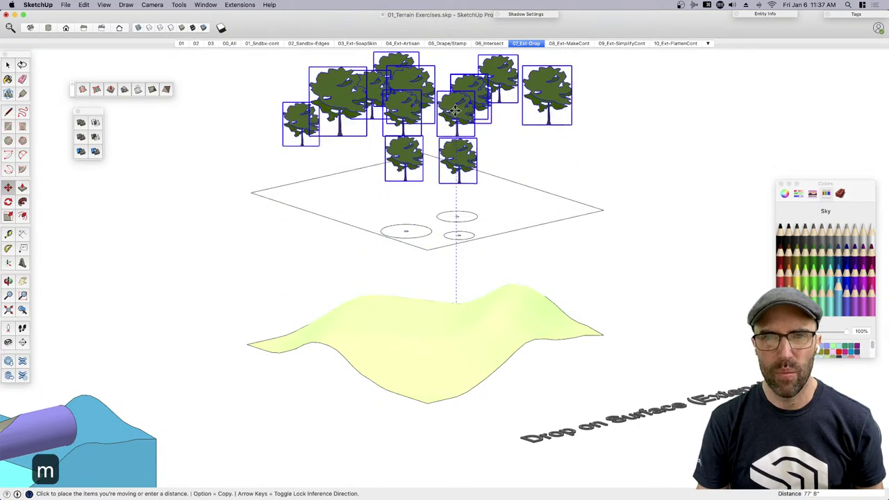
right_click(455, 105)
left_click(475, 306)
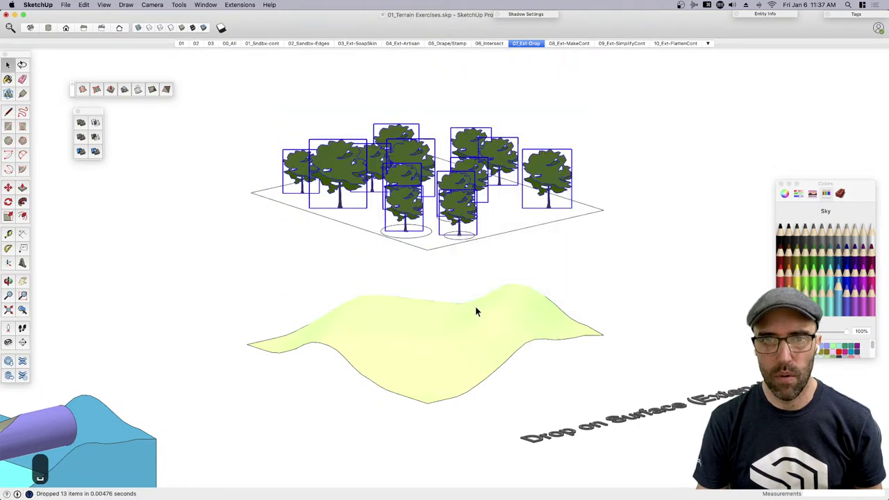
left_click(615, 257)
middle_click_drag(487, 255, 527, 257)
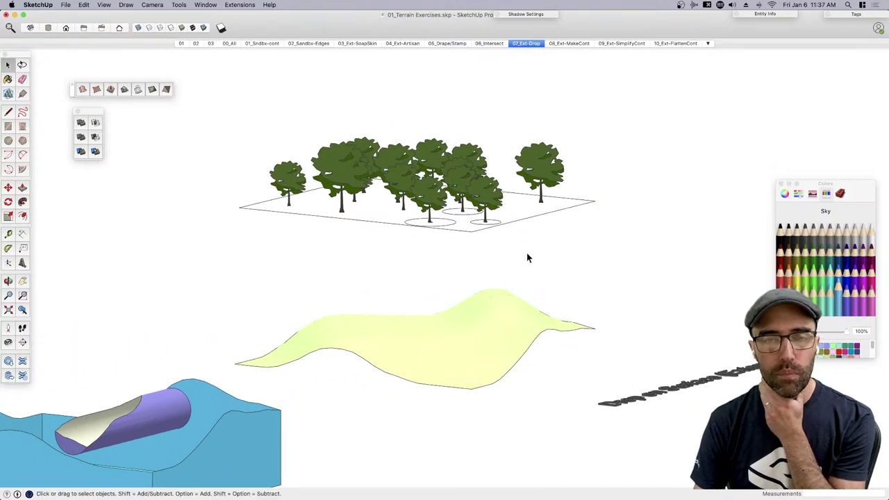
left_click_drag(526, 258, 280, 126)
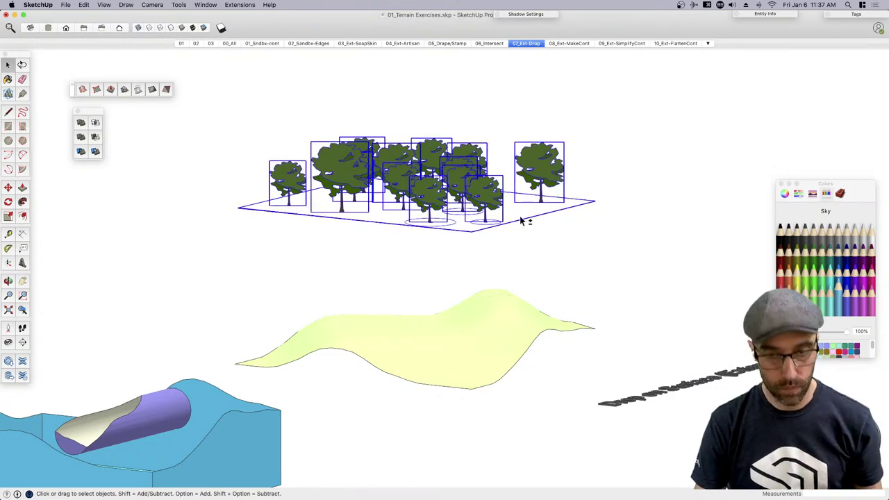
Copy the trees and plane downward with Move+Option and drop the copies onto the terrain
key("m")
key("alt")
left_click(545, 202)
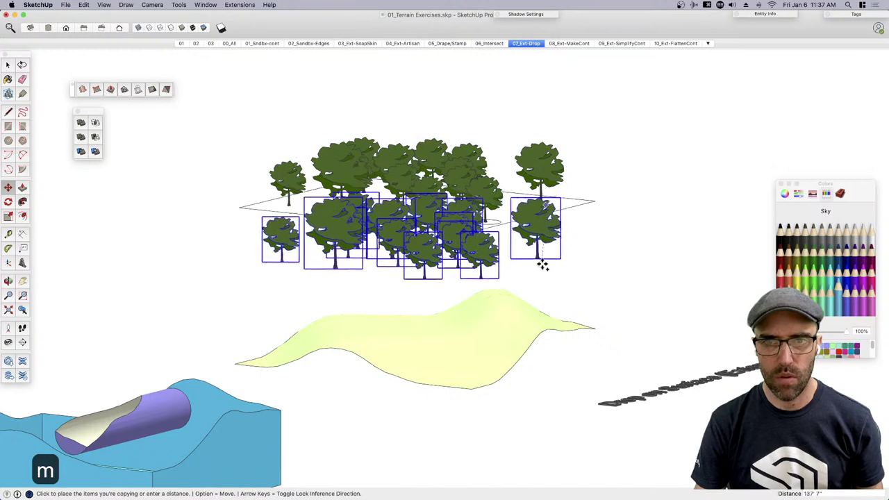
left_click(541, 279)
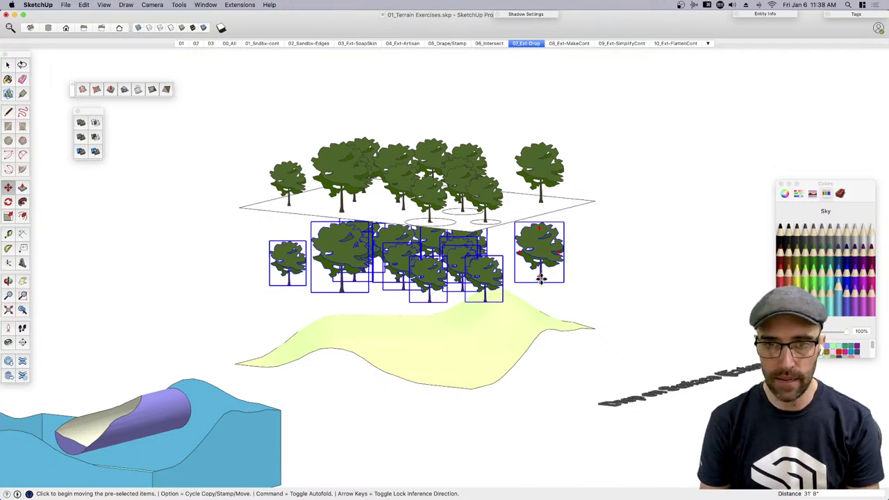
right_click(543, 251)
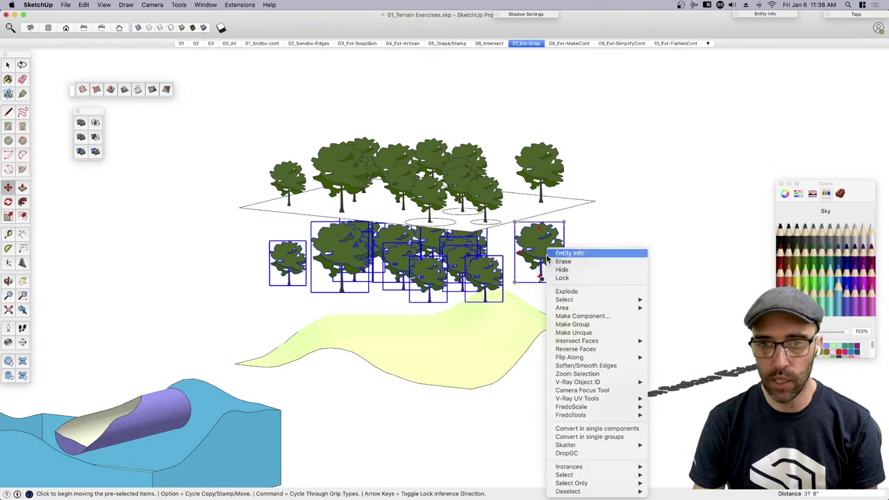
left_click(611, 455)
key("space")
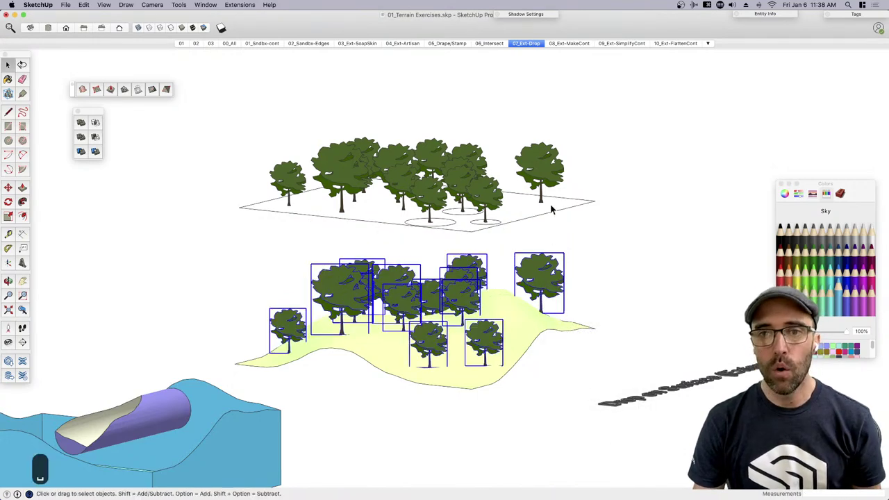
left_click(545, 186)
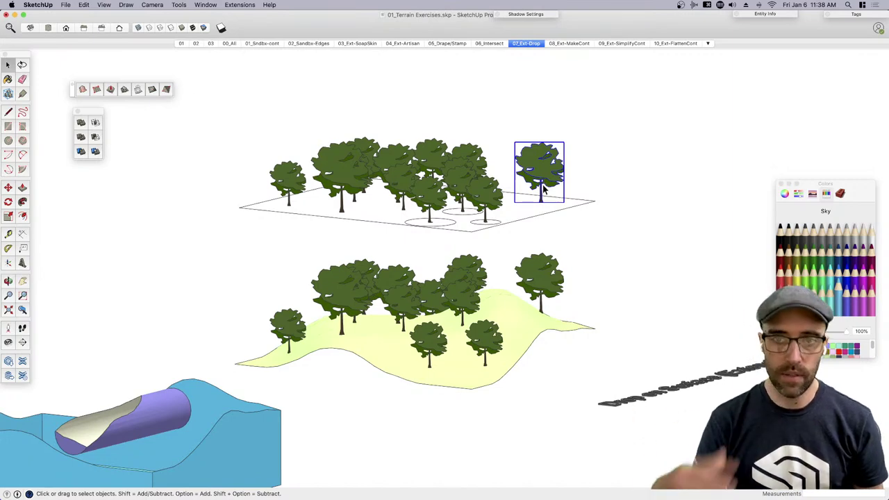
Shift the right-hand terrain tree slightly left, then open the upper rectangle group for editing
left_click(544, 297)
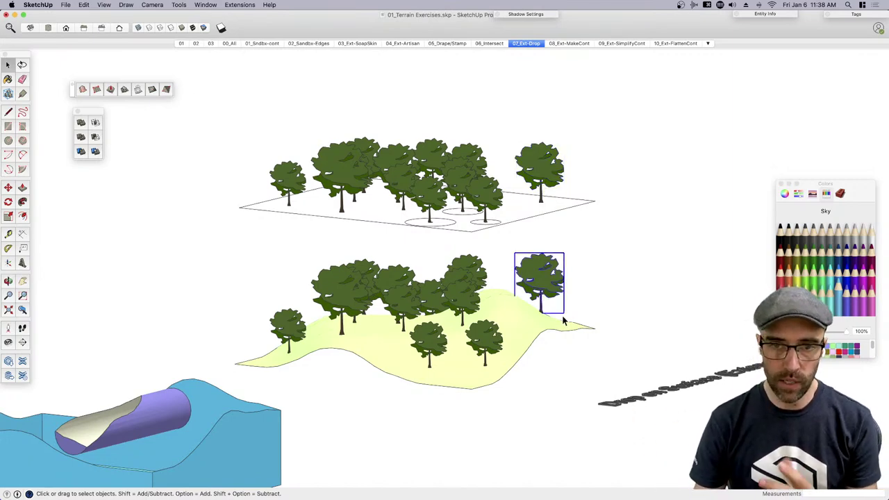
middle_click_drag(567, 320, 552, 333)
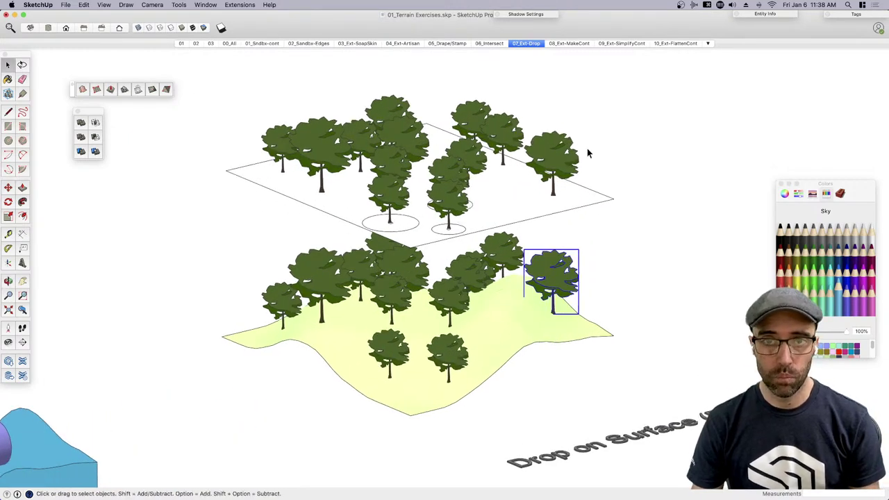
key("m")
left_click(566, 323)
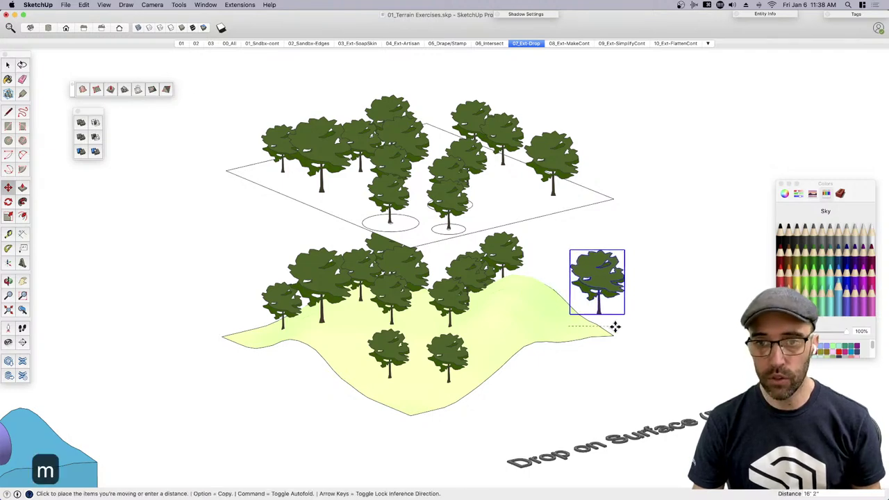
left_click(585, 324)
key("space")
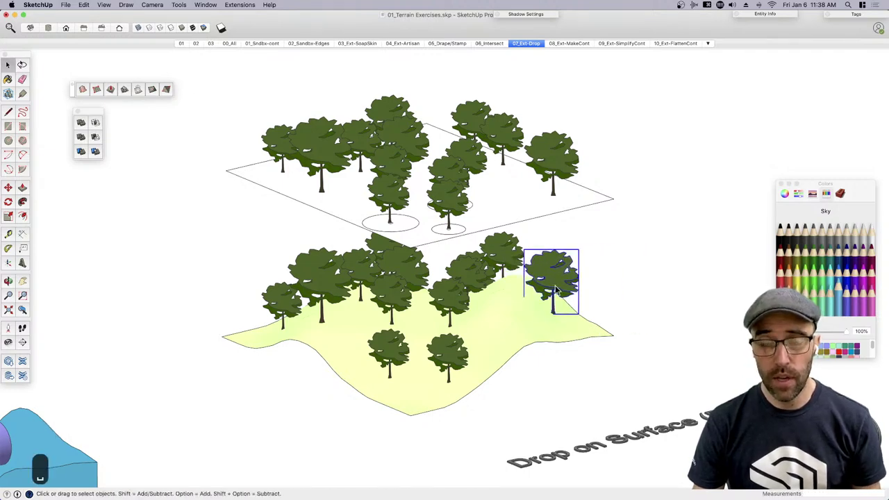
double_click(394, 231)
Copy a circle from the rectangle group, then hide the group
scroll(369, 233, "up", 3)
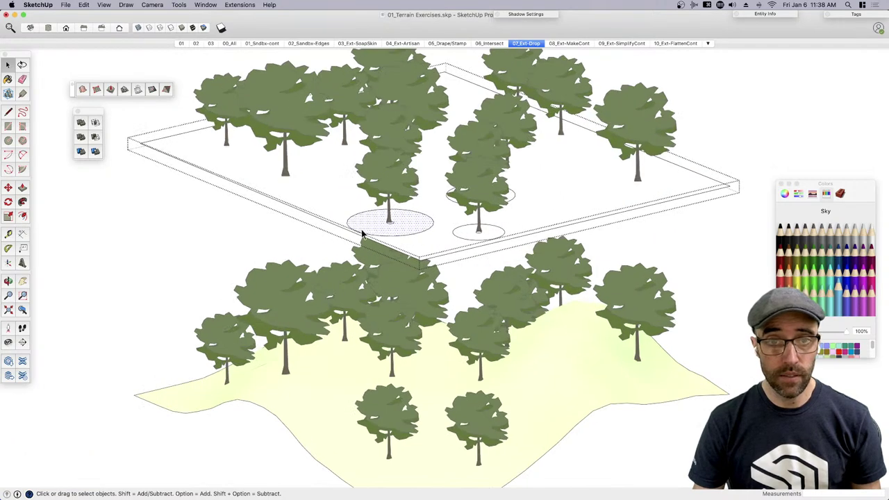
left_click(425, 229)
key("super+c")
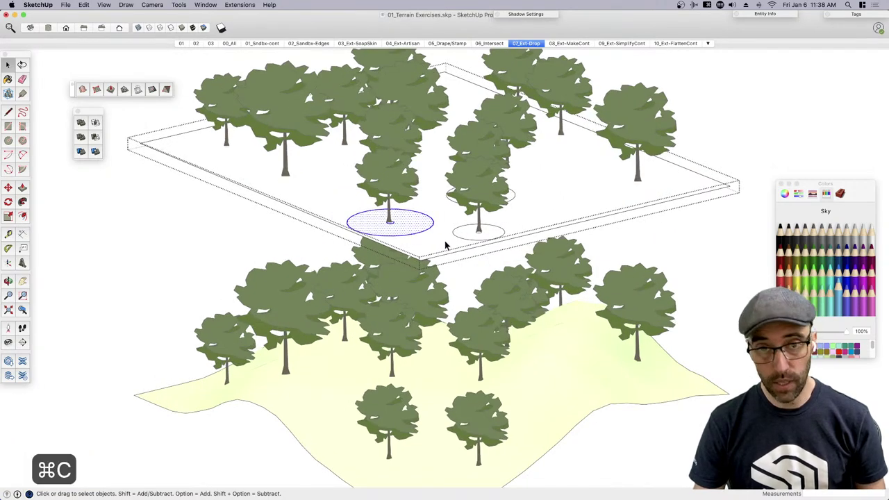
key("BackSpace")
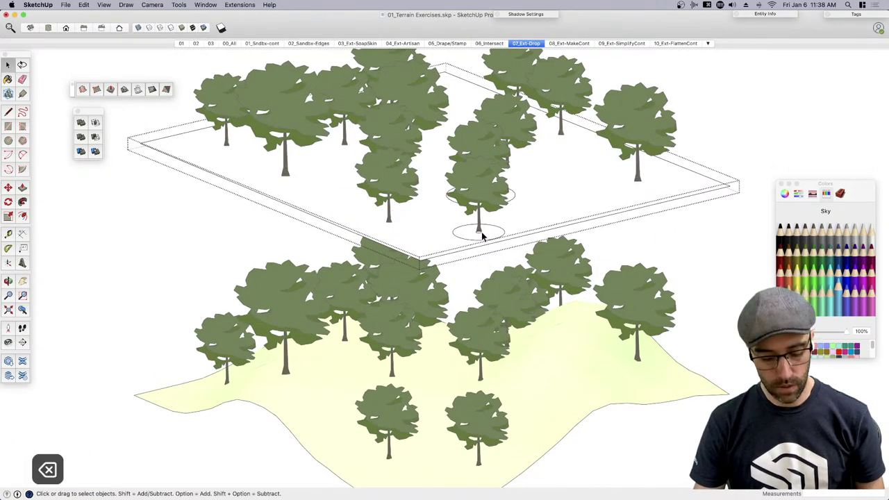
key("super+z")
key("super+z")
key("super+e")
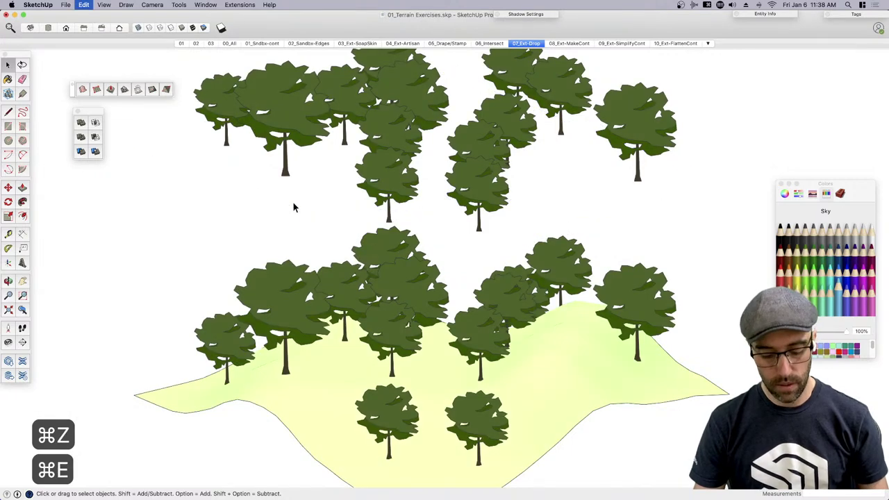
Paste the circle in place inside a tree, paint it Mercury, and raise it under the canopy
double_click(386, 186)
key("shift+v")
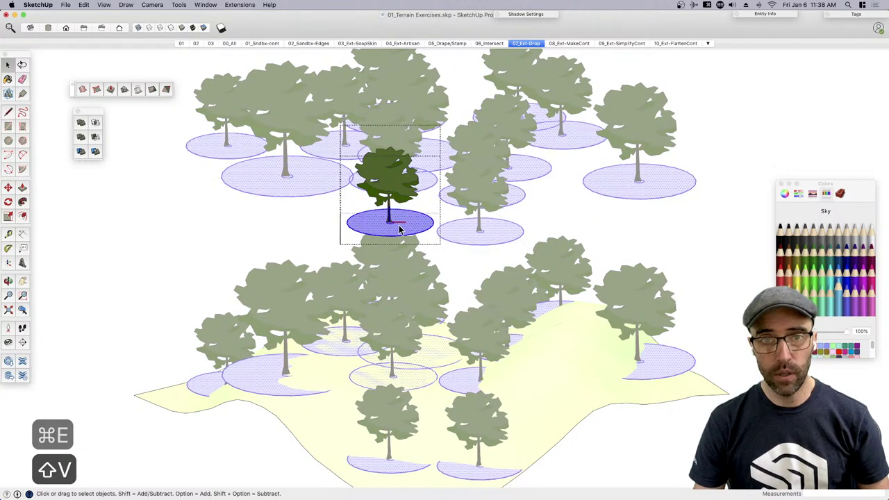
key("b")
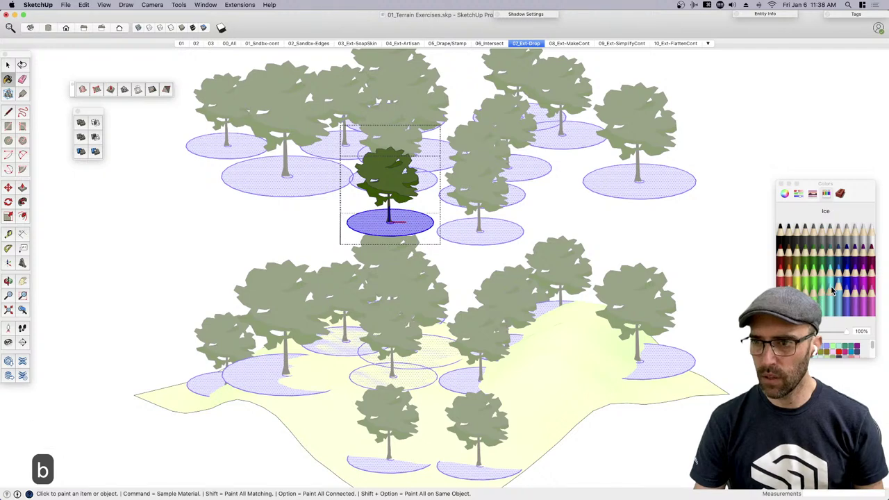
left_click(863, 226)
left_click(413, 219)
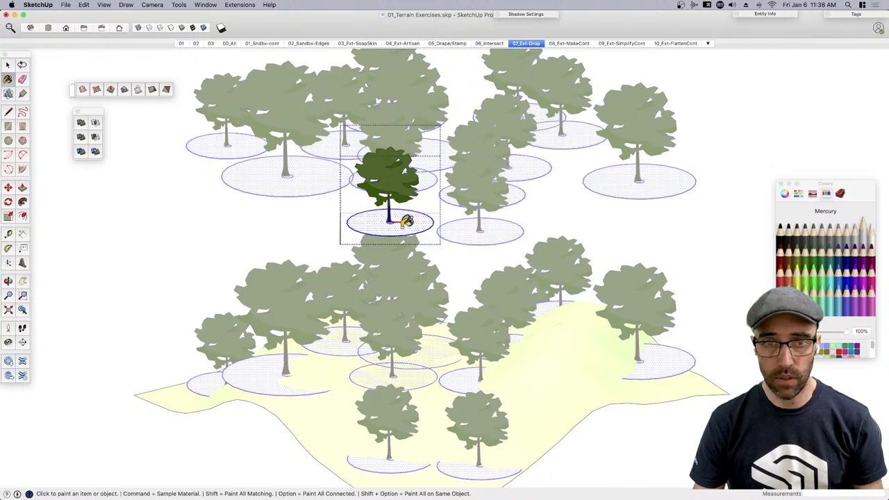
key("m")
left_click(389, 221)
left_click(389, 186)
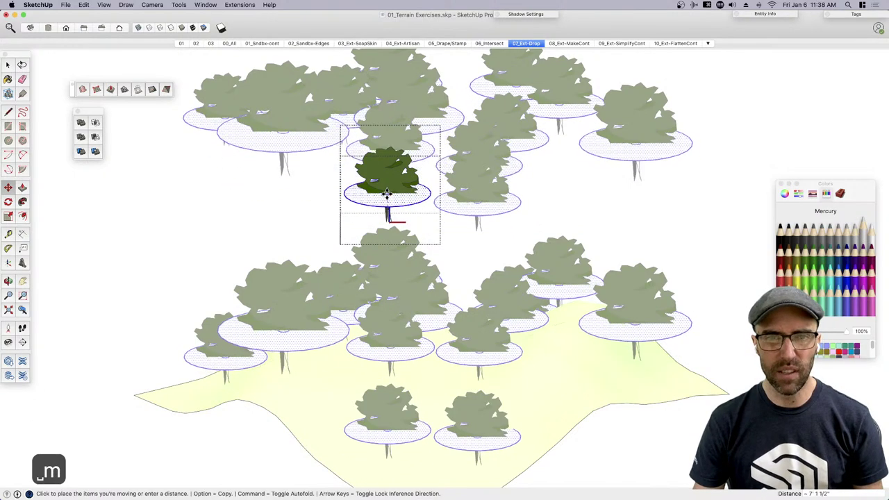
key("space")
left_click(592, 221)
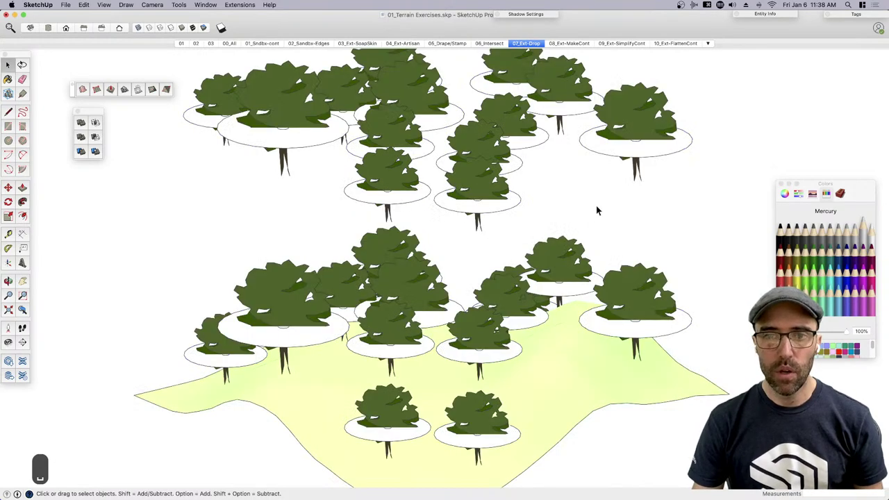
Close the Colors panel and crossing-select all the upper trees
left_click(784, 182)
scroll(677, 243, "down", 3)
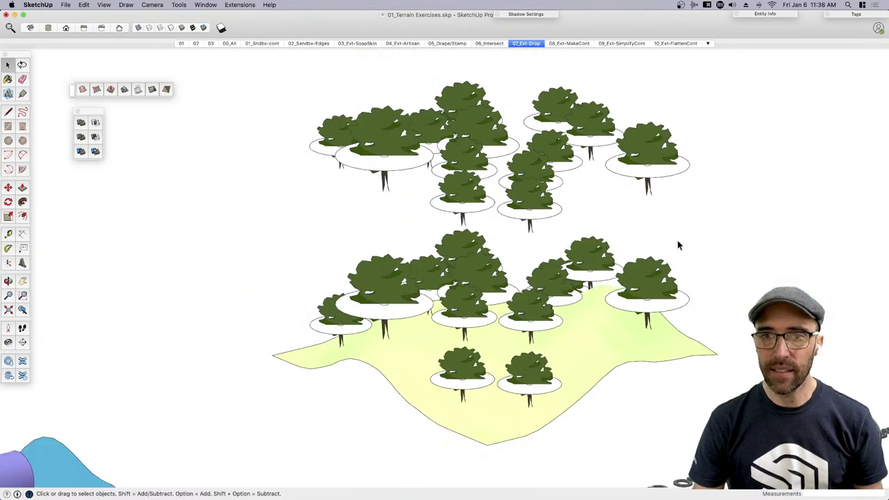
scroll(652, 171, "down", 2)
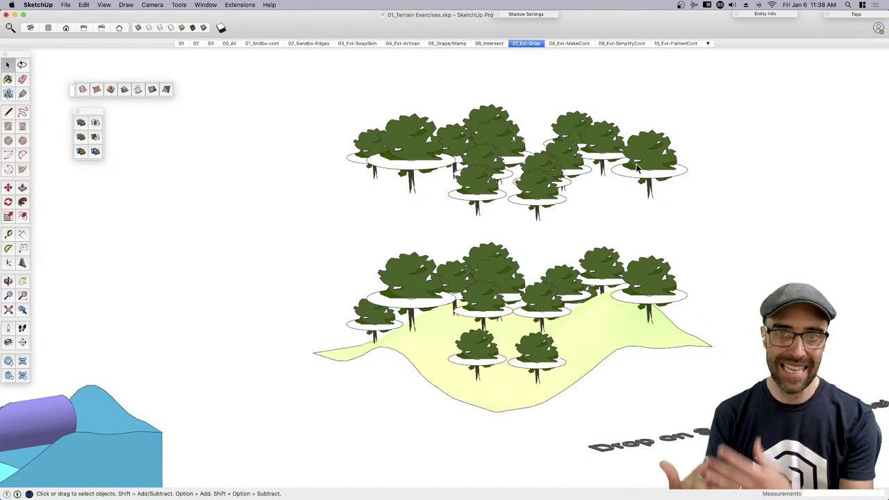
left_click_drag(285, 116, 291, 114)
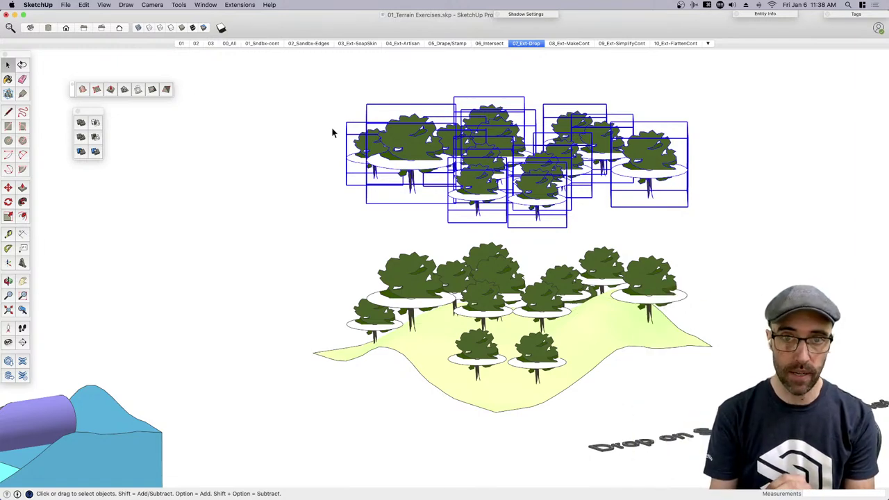
Hide the upper trees and switch to a top view centred on the terrain
key("super+e")
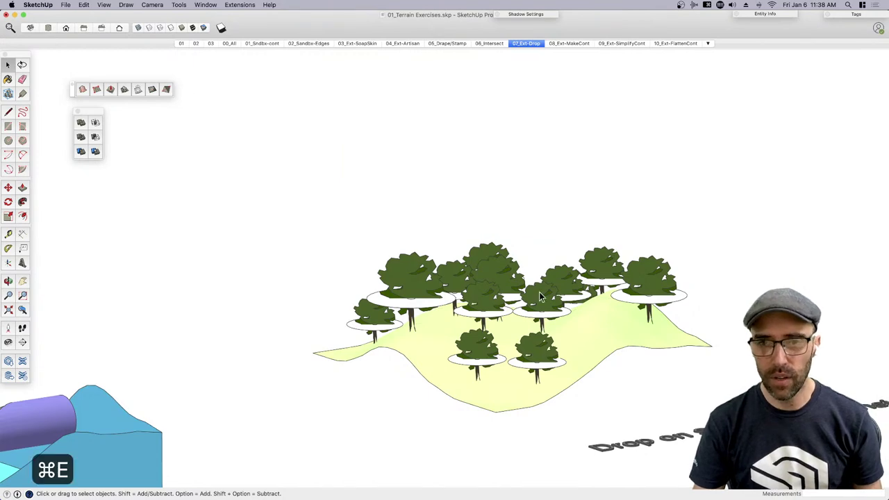
key("super+1")
key("h")
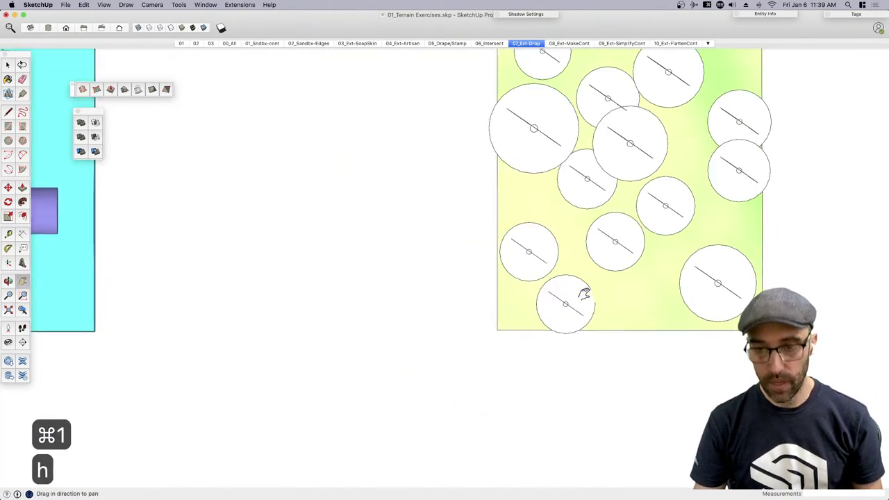
left_click_drag(584, 291, 487, 356)
key("space")
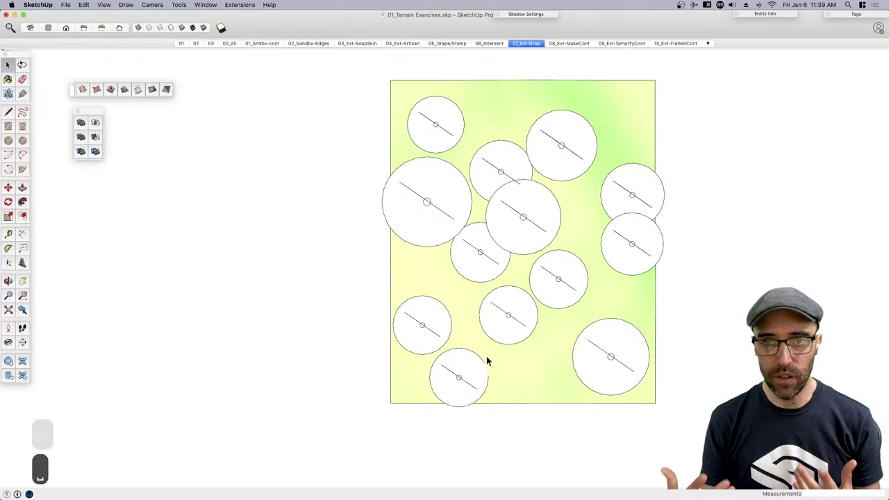
key("space")
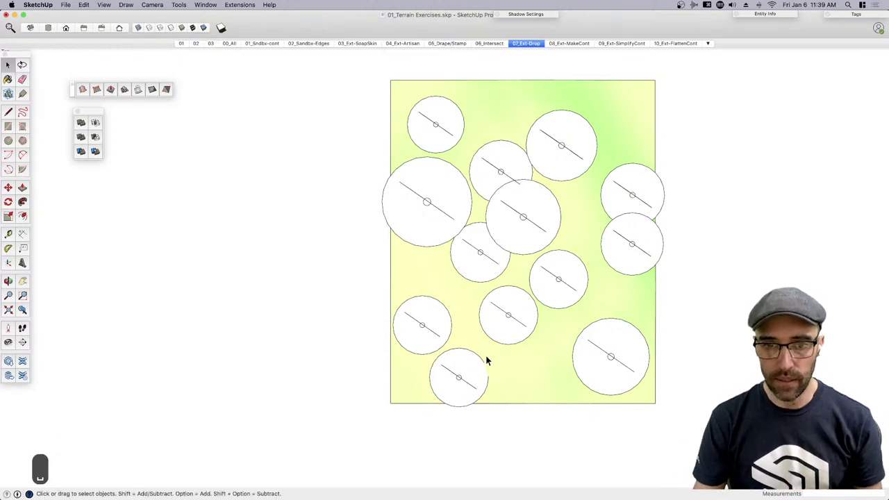
Move the lowest tree up and to the left in plan
left_click(410, 336)
key("m")
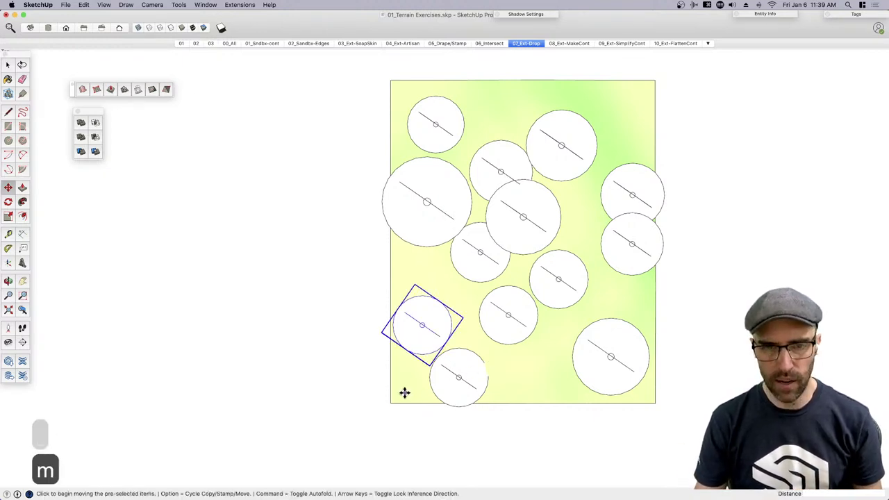
left_click(406, 390)
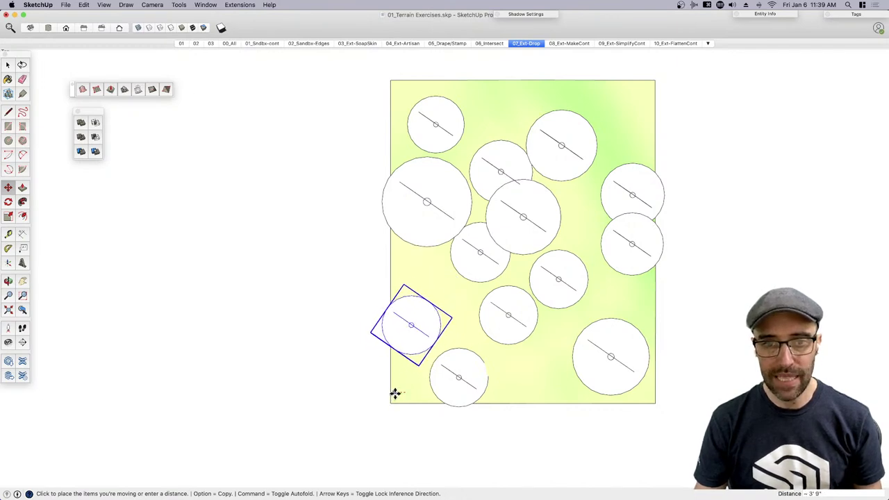
key("space")
left_click(457, 404)
key("m")
left_click(480, 429)
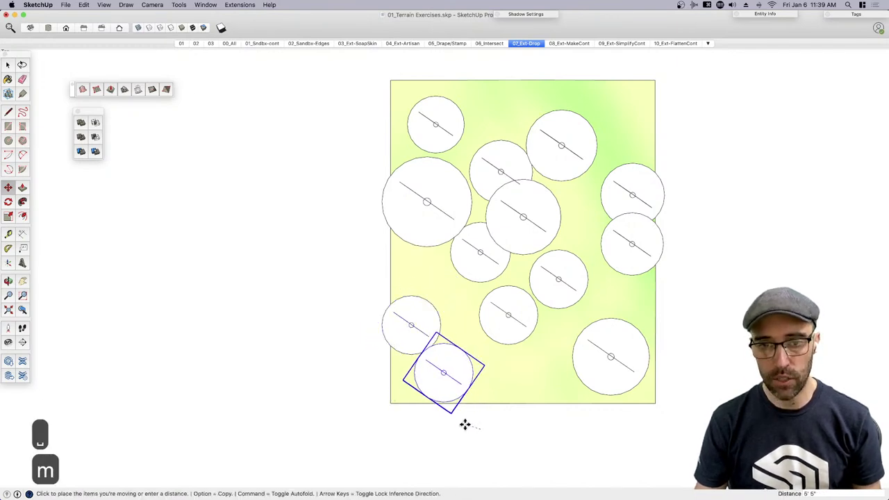
left_click(457, 418)
key("space")
Start moving the right-hand tree and orbit back to a tilted perspective
left_click(634, 258)
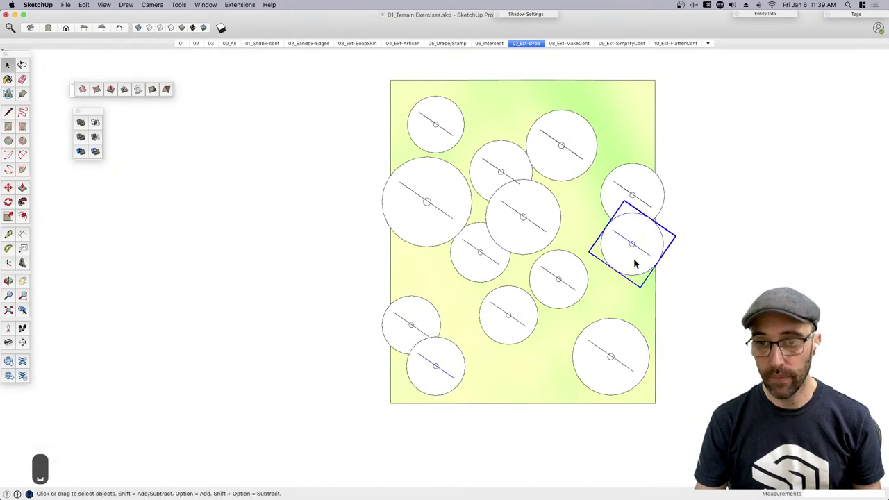
key("m")
left_click(742, 296)
middle_click_drag(721, 287, 645, 167)
Toggle hidden parts inside a tree component, then switch to the 08_Ext-MakeCont scene
key("space")
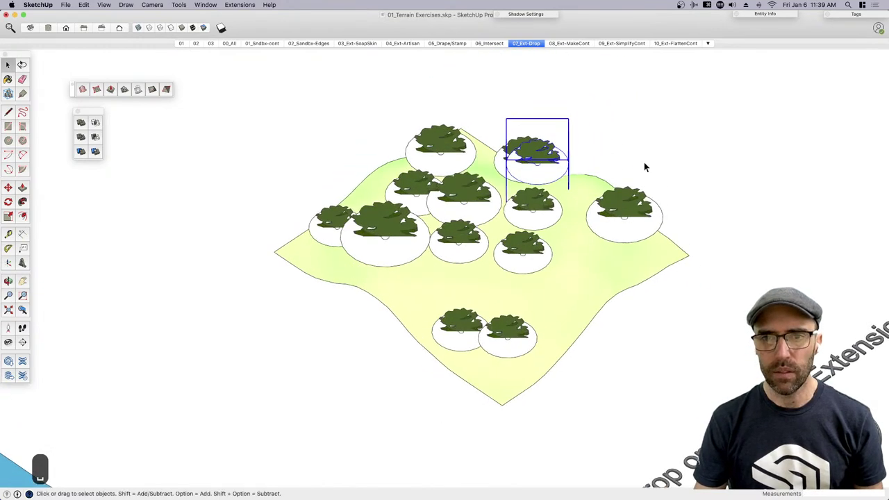
double_click(510, 266)
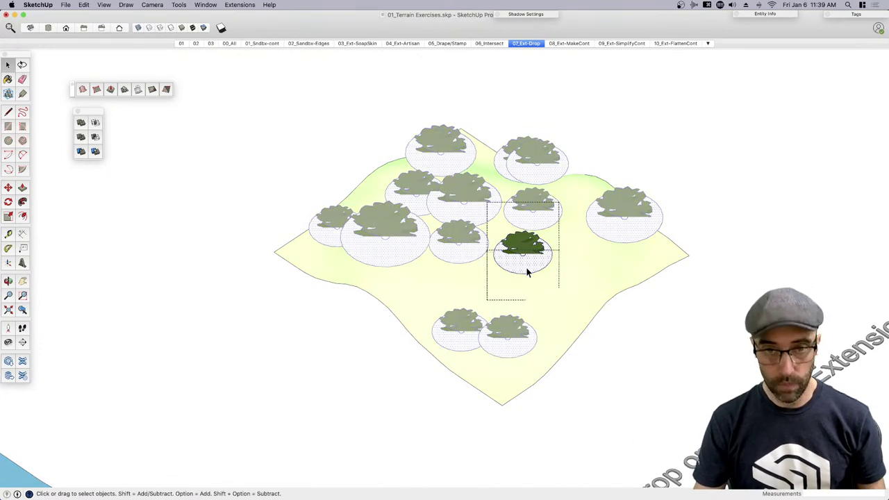
key("super+e")
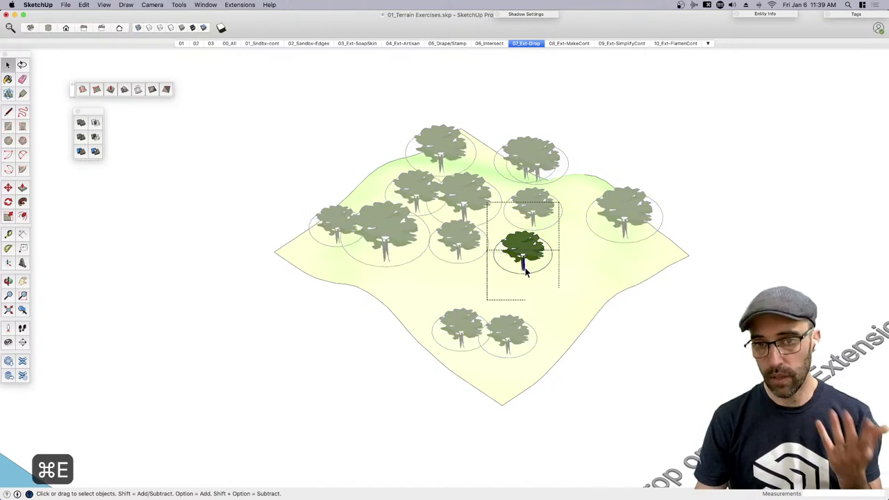
left_click(621, 148)
left_click(569, 43)
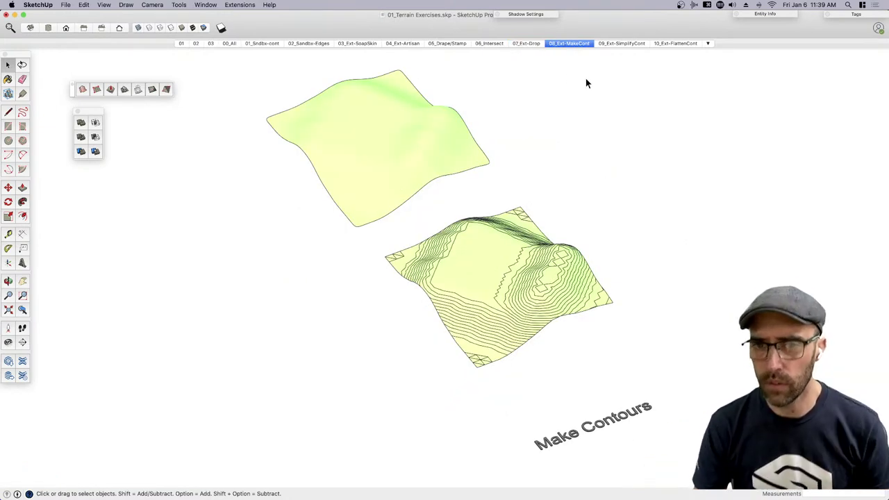
key("h")
left_click_drag(473, 232, 468, 257)
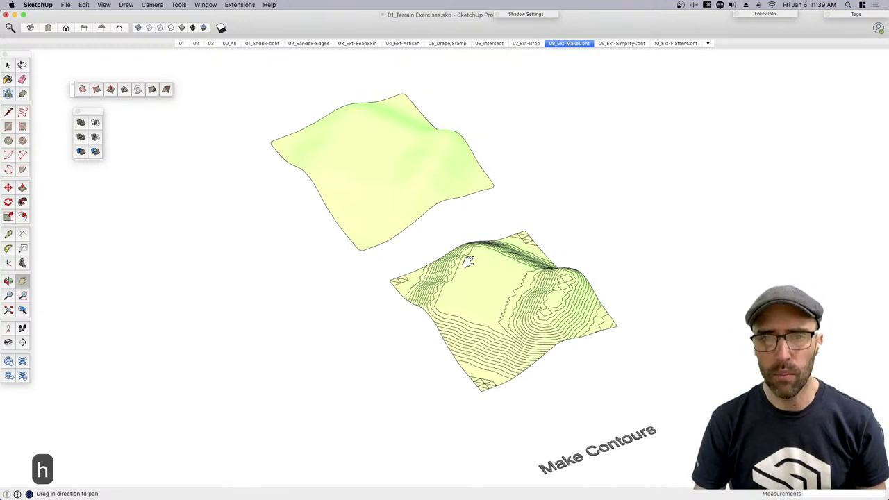
middle_click_drag(469, 258, 495, 321)
key("space")
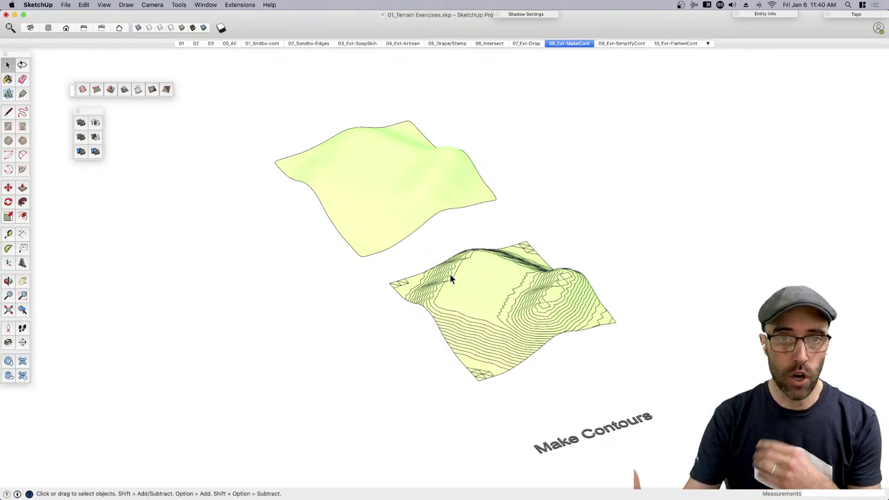
left_click(348, 189)
middle_click_drag(347, 189, 417, 218)
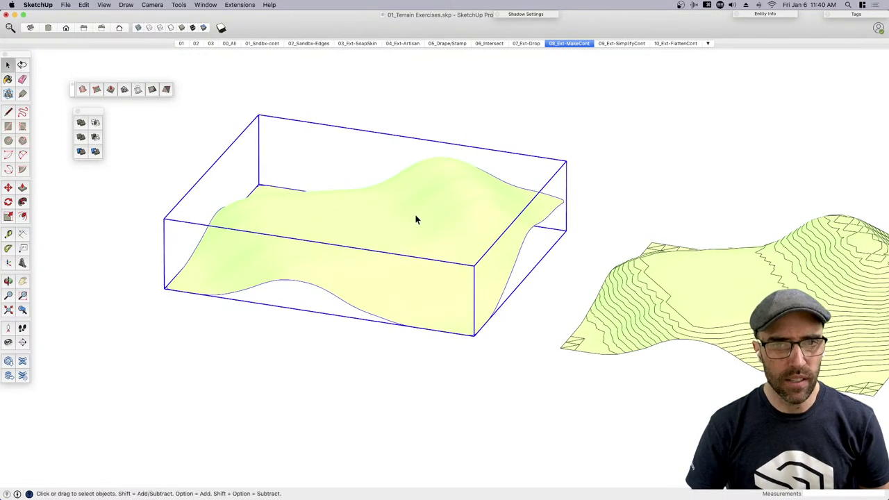
Open the Artisan tool palette from View > Tool Palettes and dock it beside the drawing
left_click(103, 5)
mouse_move(139, 36)
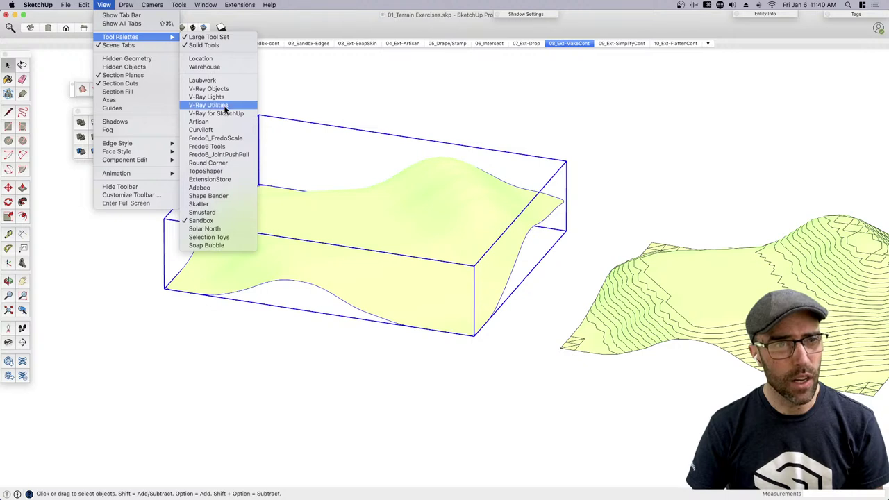
left_click(203, 122)
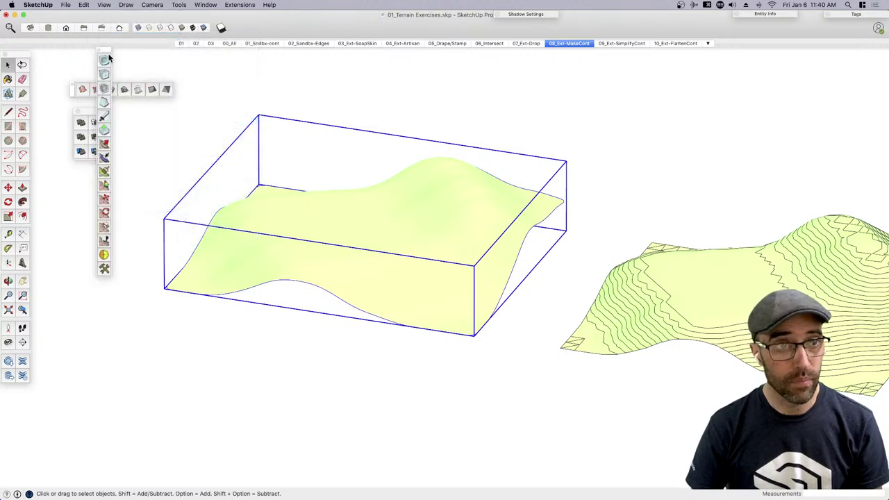
left_click_drag(108, 59, 61, 125)
Inside the terrain group, select the surface and set the Sculpt brush to a 20' radius with lower strength
double_click(403, 213)
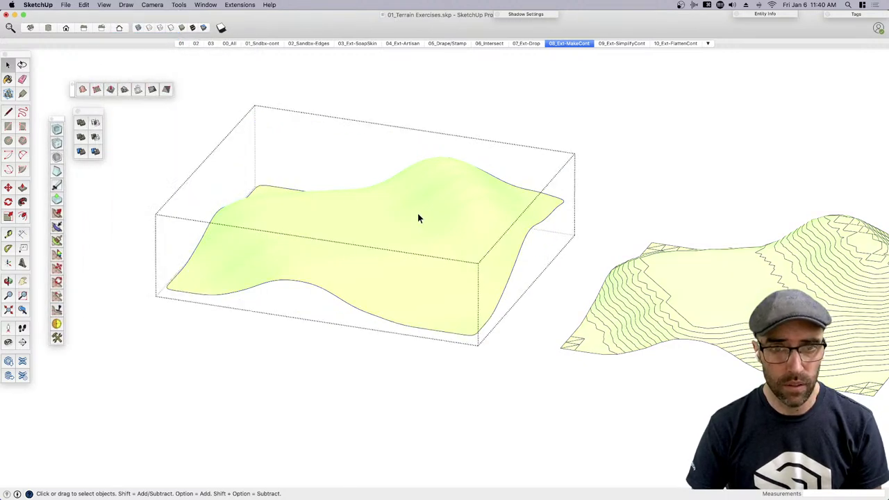
triple_click(418, 218)
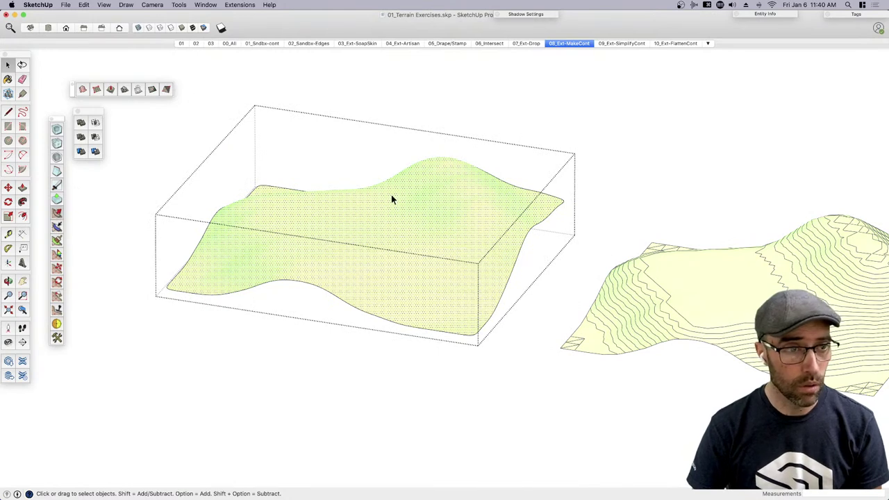
key("b")
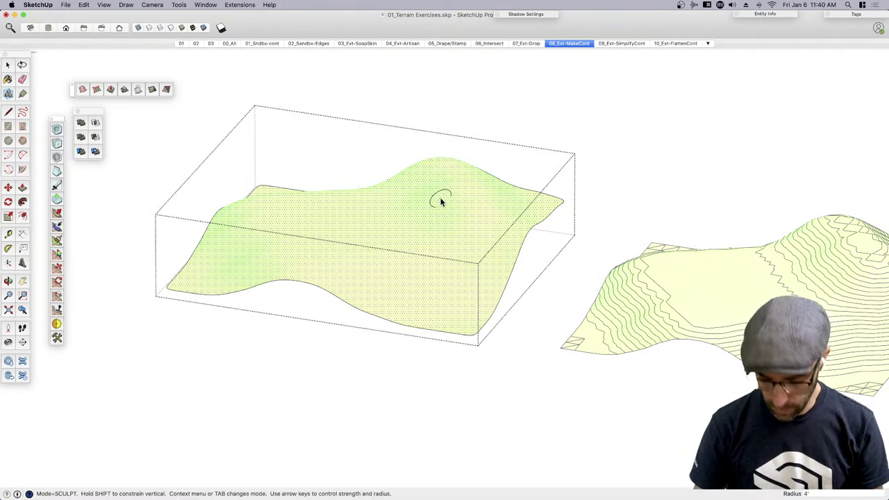
type("20'")
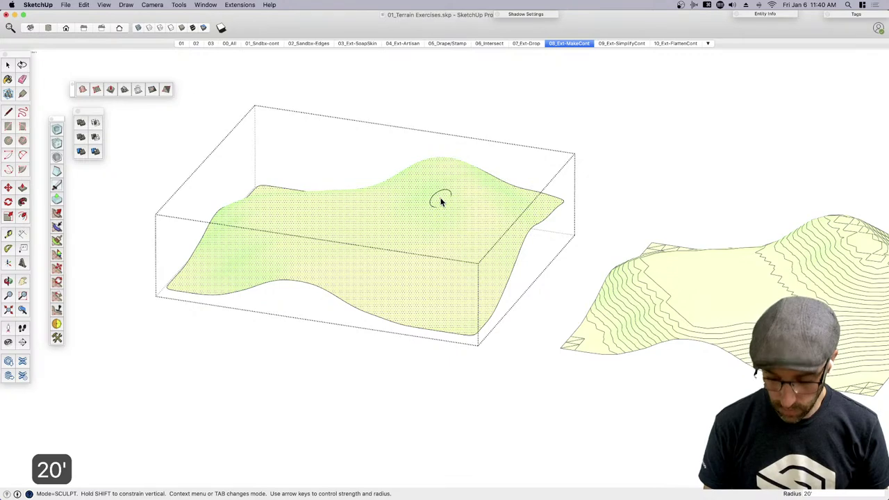
key("Return")
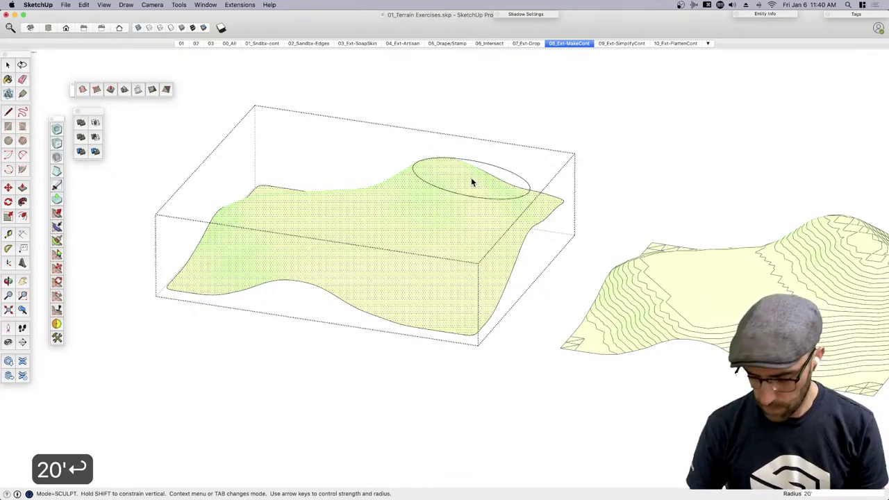
key("Down")
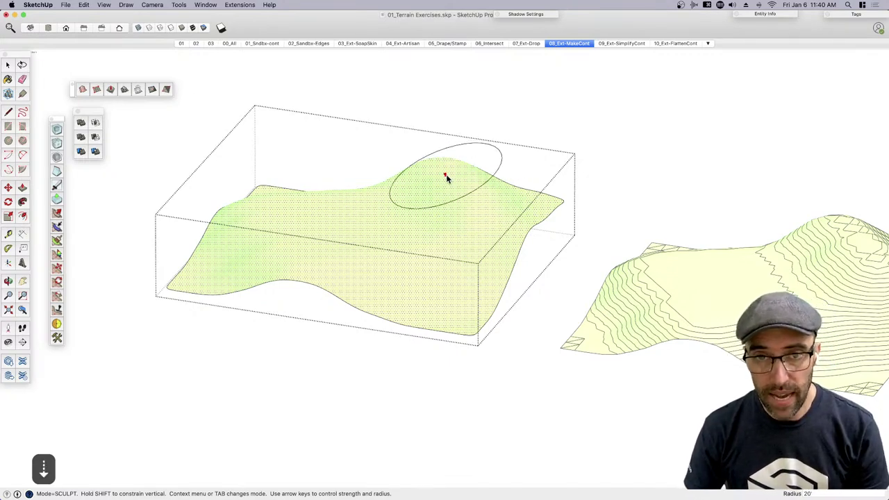
key("Down")
Orbit around the hilltop, then return to Select and clear the selection, leaving the terrain unchanged
scroll(427, 175, "up", 5)
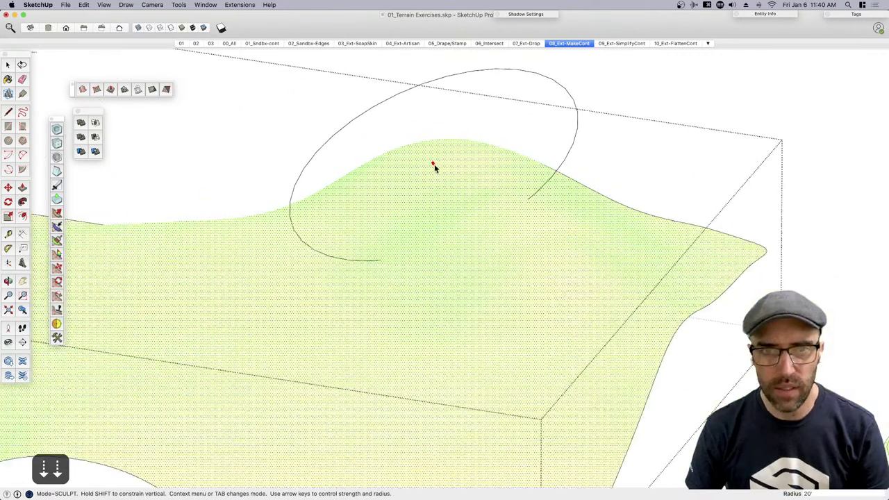
mouse_move(435, 167)
middle_mouse_down()
mouse_move(439, 199)
mouse_move(455, 150)
middle_mouse_up()
key("Down")
key("Down")
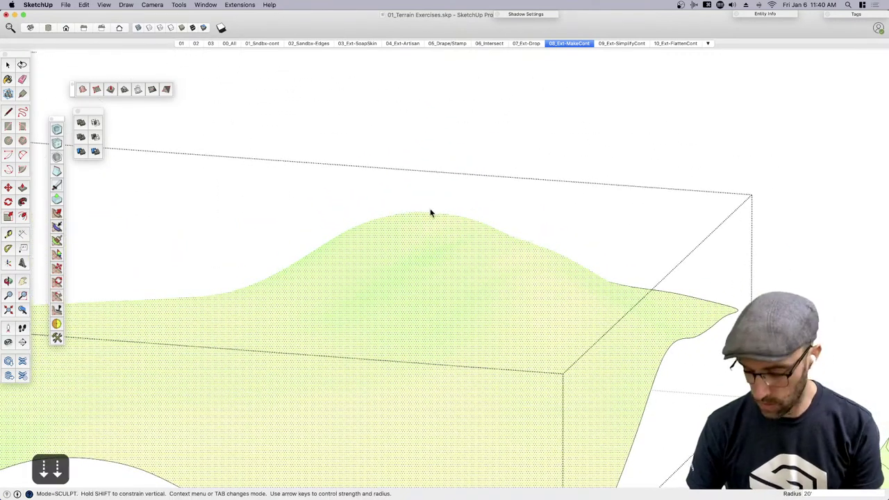
mouse_move(416, 228)
middle_mouse_down()
mouse_move(462, 236)
mouse_move(433, 250)
middle_mouse_up()
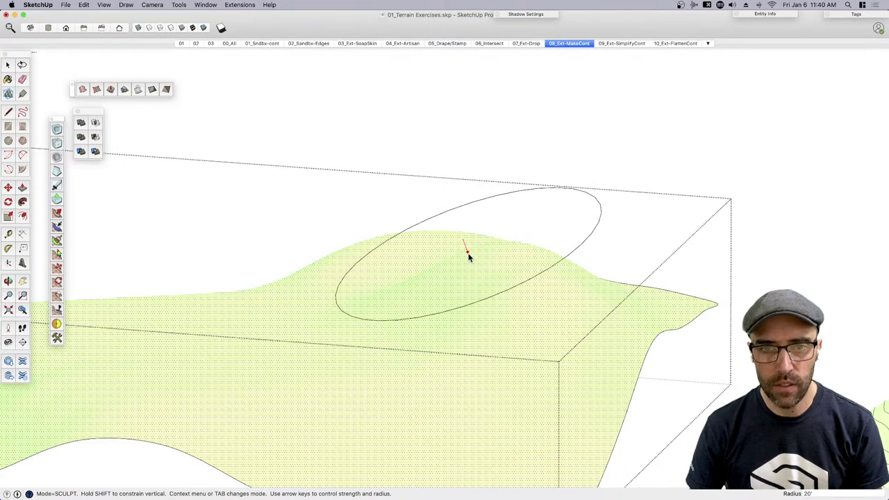
mouse_move(486, 261)
middle_mouse_down()
mouse_move(502, 274)
mouse_move(486, 258)
mouse_move(427, 245)
mouse_move(510, 261)
middle_mouse_up()
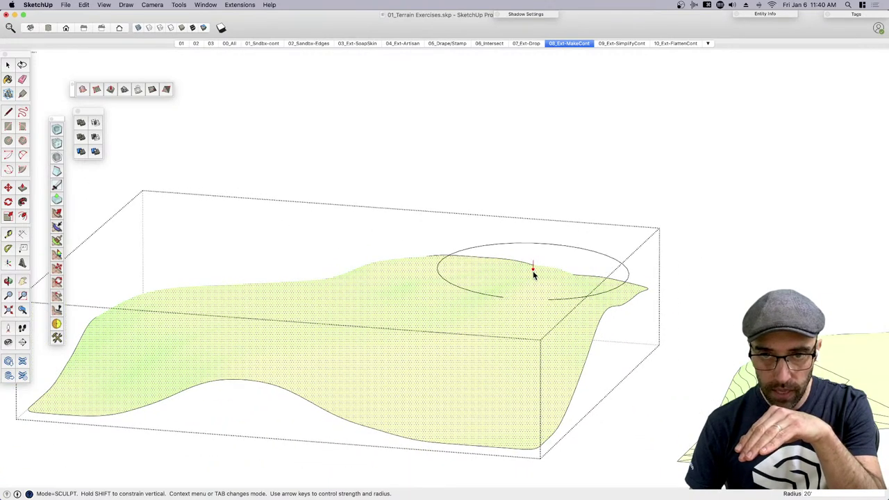
scroll(512, 310, "up", 1)
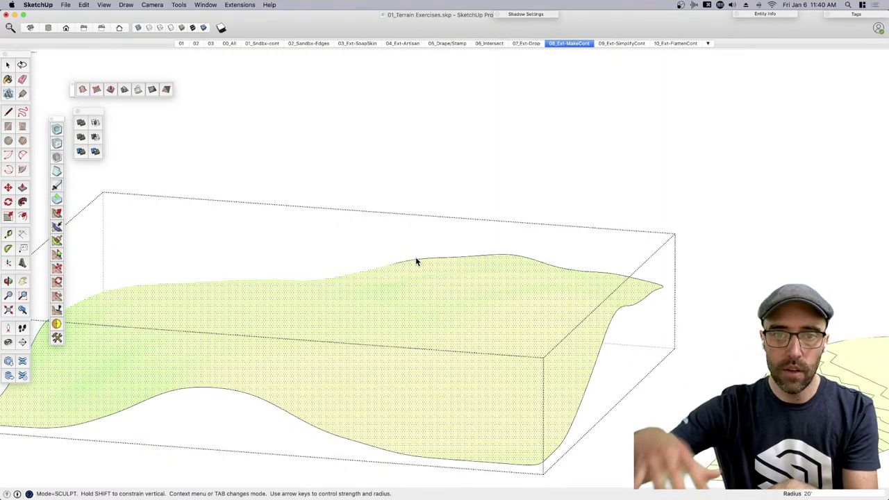
key("space")
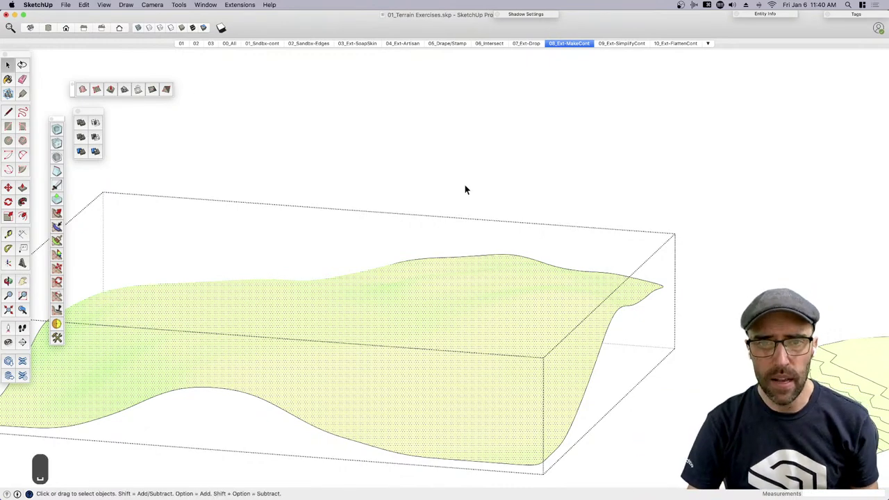
left_click(465, 189)
middle_click_drag(465, 189, 411, 325)
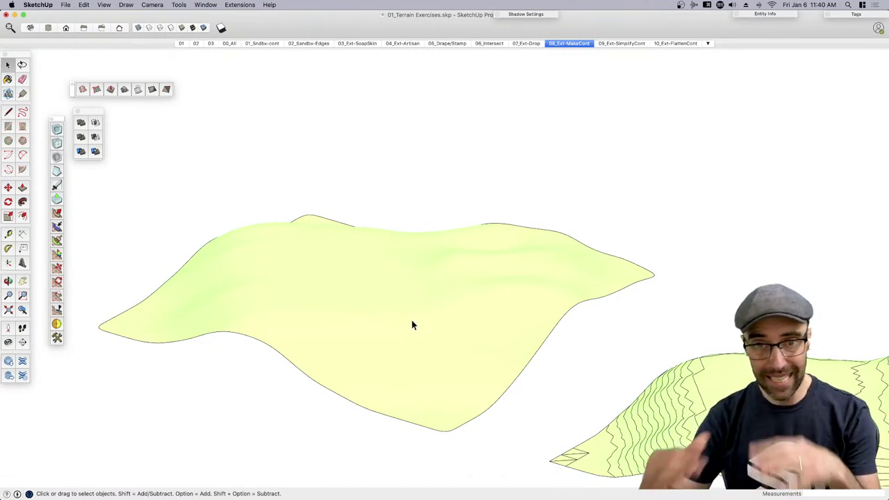
left_click(439, 297)
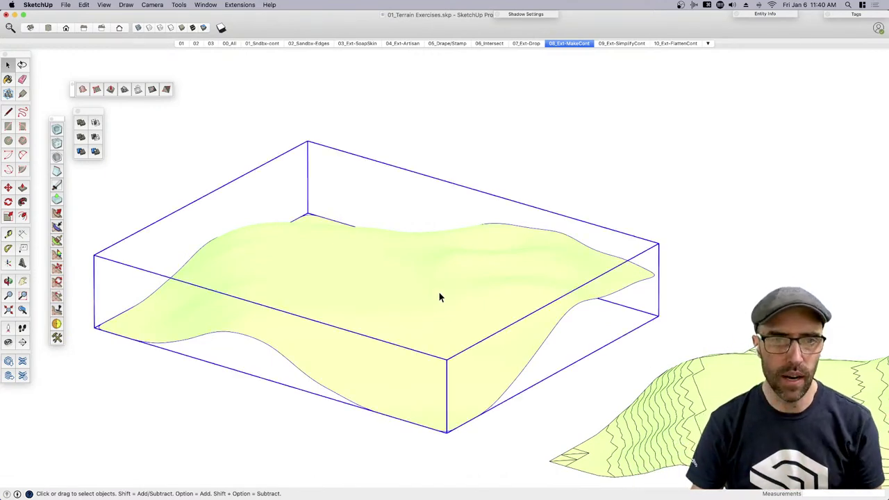
left_click(241, 5)
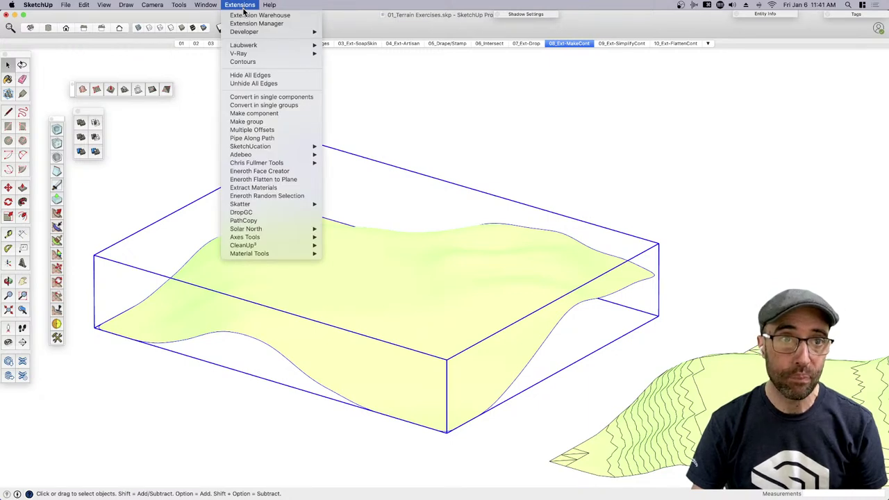
left_click(245, 63)
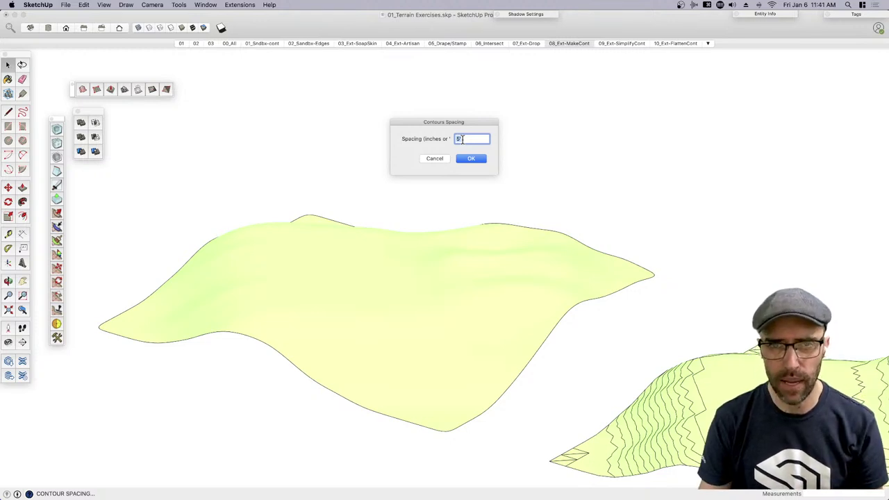
left_click(465, 161)
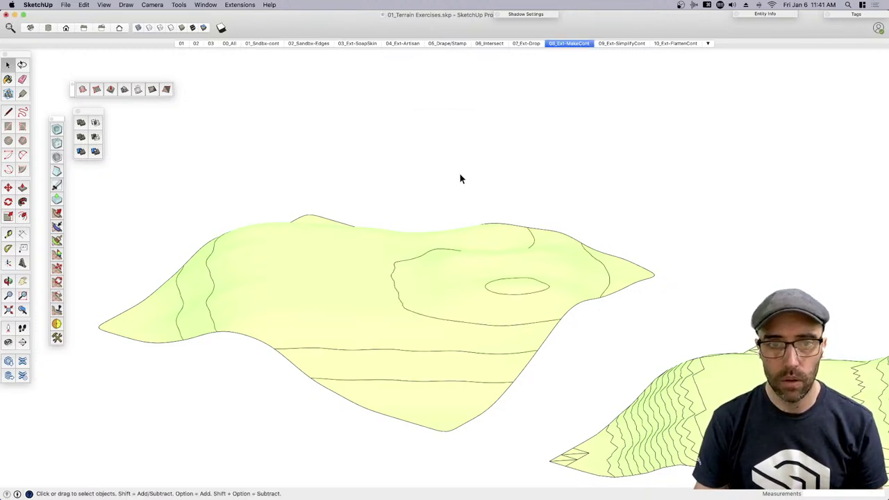
key("super+z")
Run the Contours extension on the terrain group with a 1' spacing
left_click(342, 288)
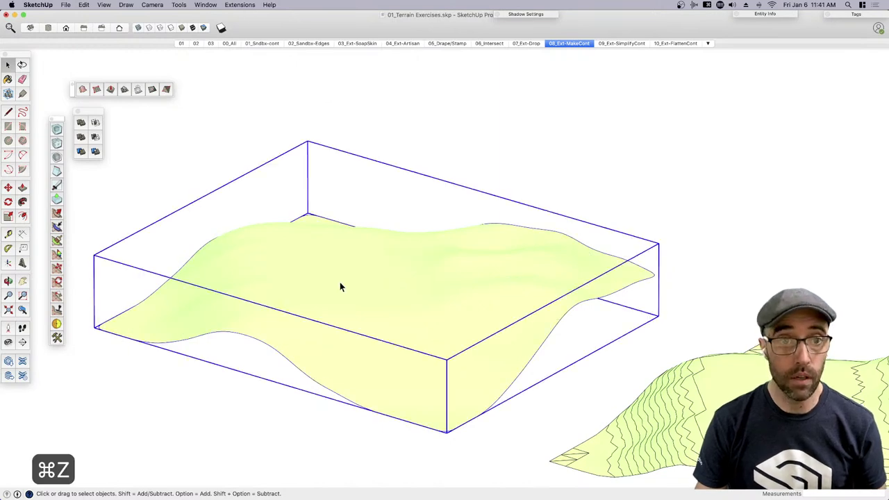
left_click(237, 5)
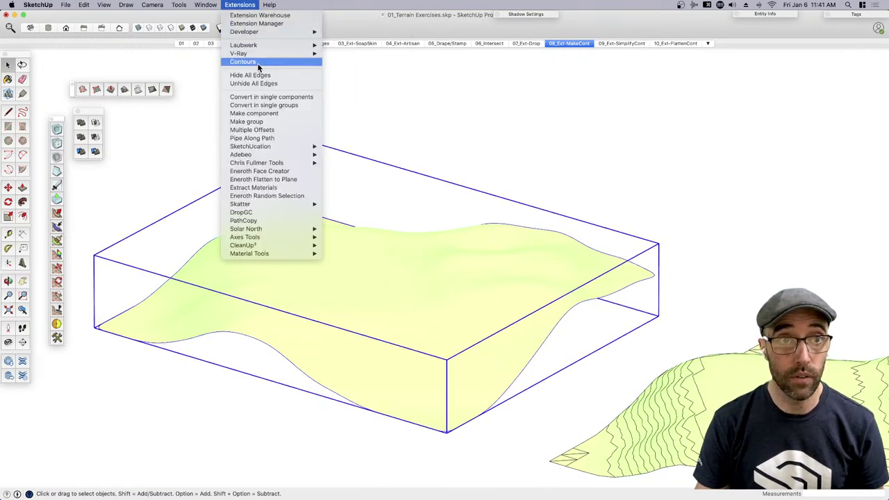
left_click(259, 64)
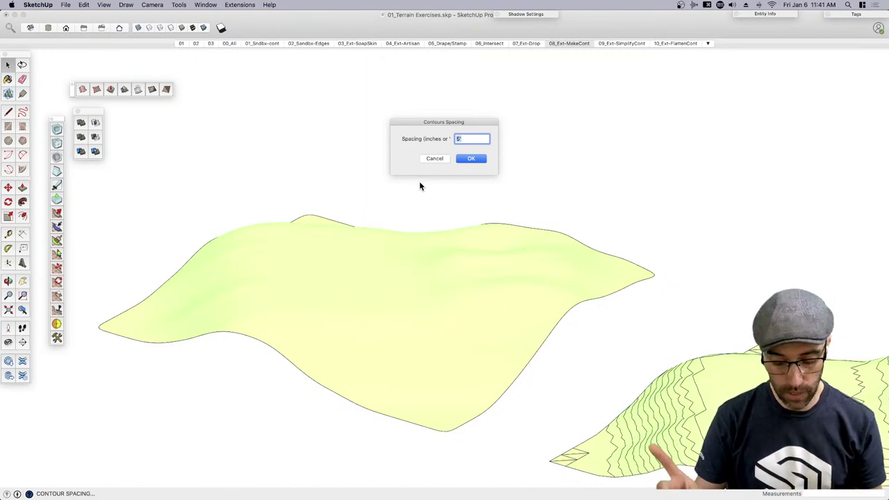
type("1")
key("Return")
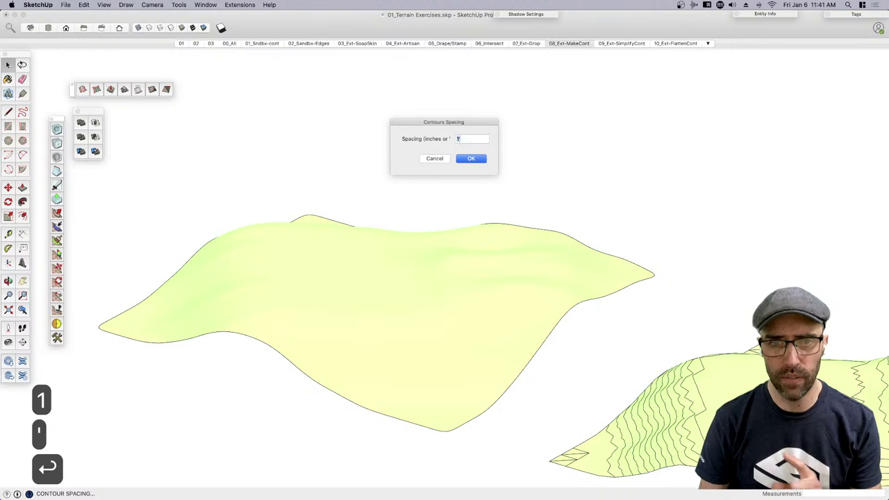
left_click(467, 164)
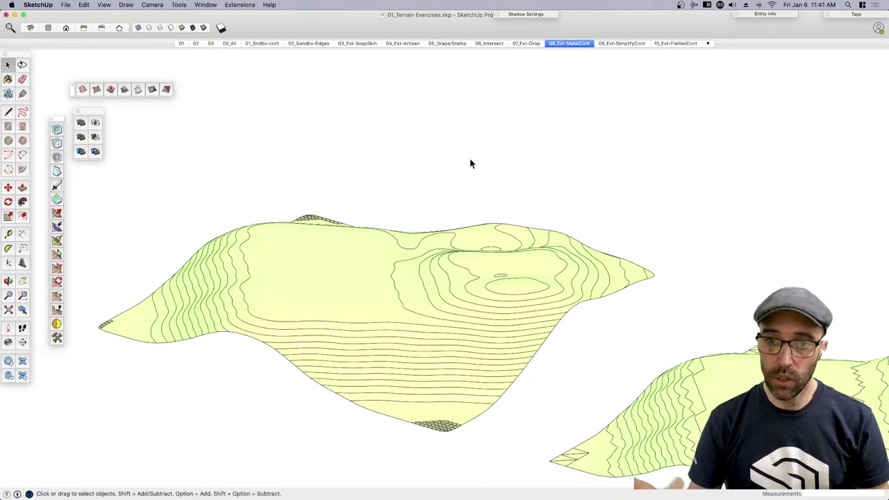
Open the contoured terrain group to inspect its mesh, then close it
scroll(473, 370, "down", 2)
scroll(472, 371, "up", 8)
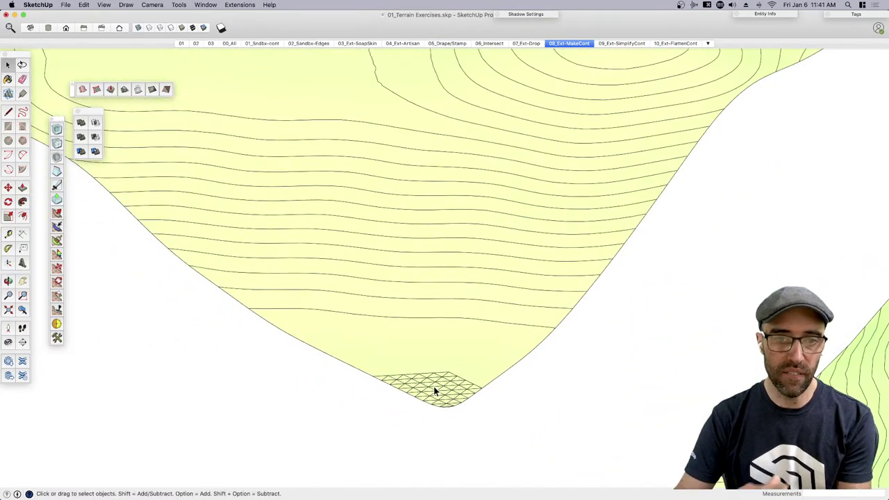
scroll(423, 395, "down", 2)
left_click(424, 389)
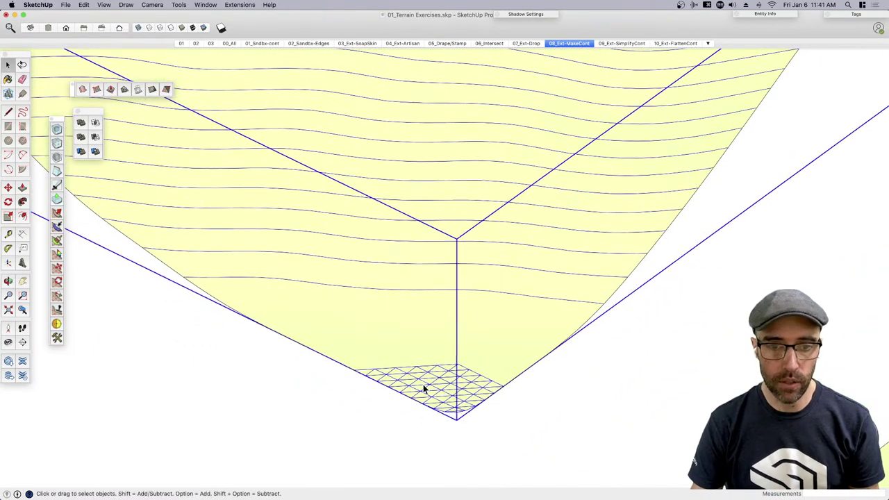
double_click(428, 389)
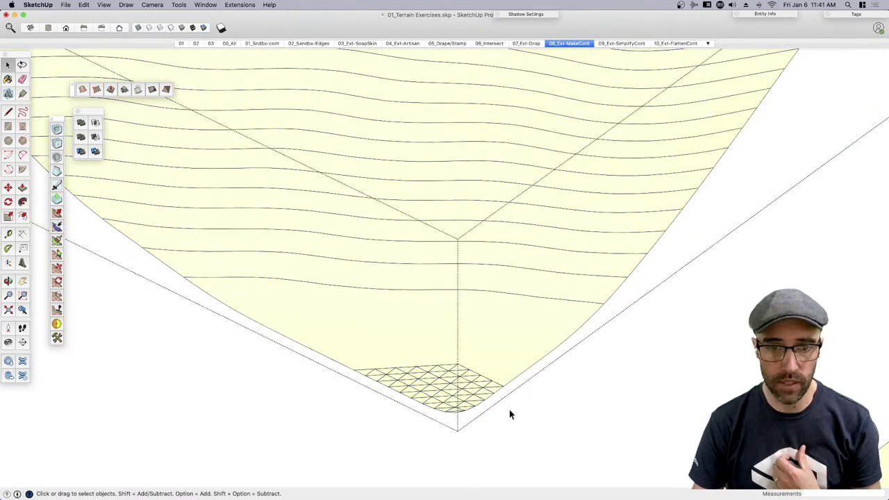
scroll(510, 415, "down", 10)
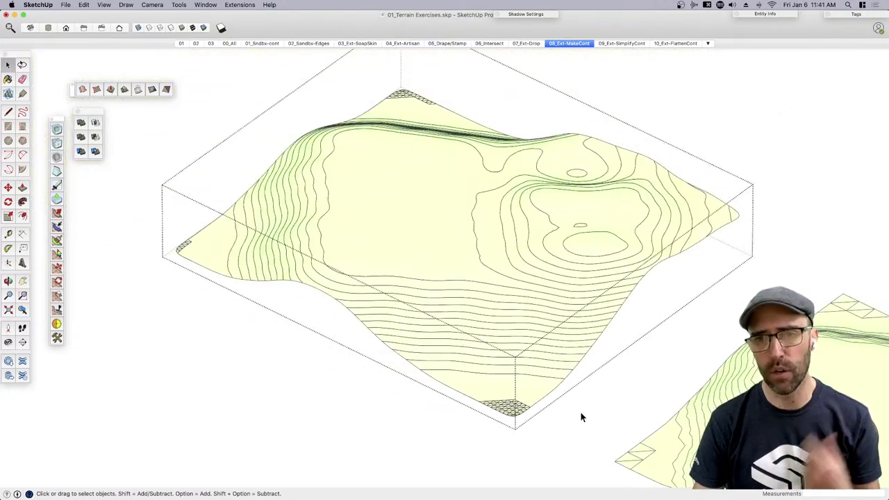
left_click(580, 412)
View the contoured terrain from Top without face colours, then go to the 09_Ext-SimplifyCont scene
middle_click_drag(378, 330, 577, 186)
left_click(433, 238)
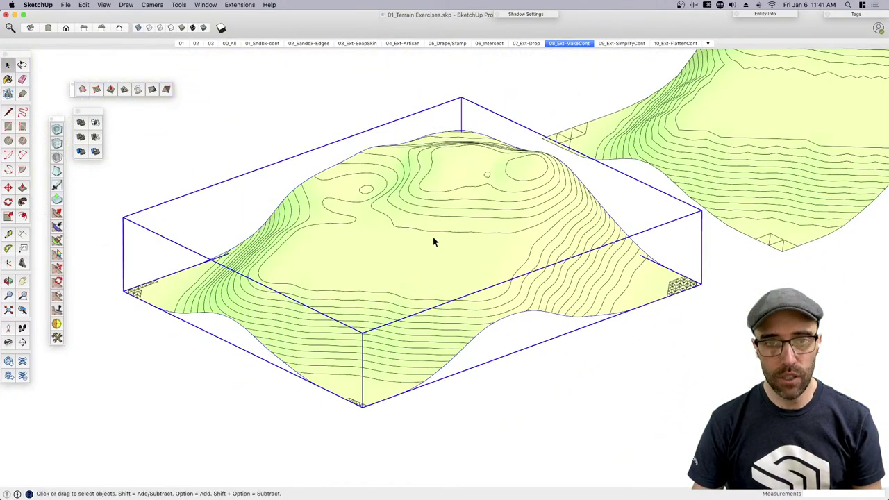
left_click(171, 28)
key("super+1")
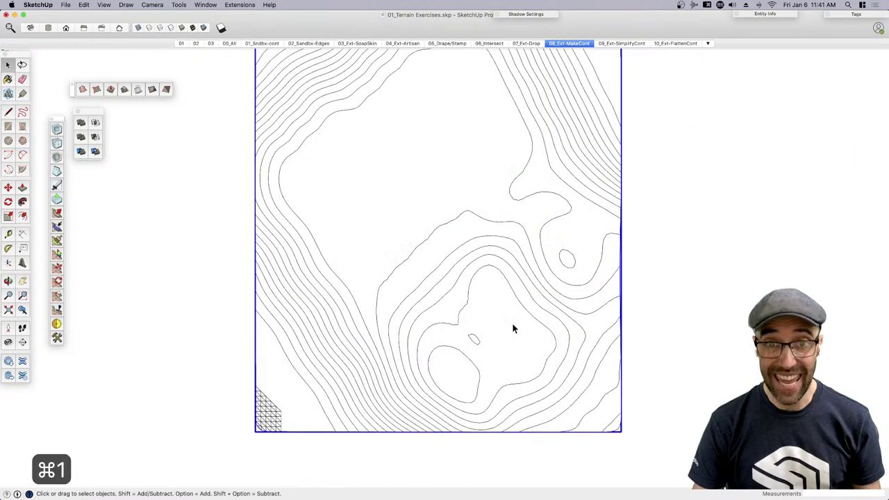
scroll(514, 330, "down", 3)
left_click(600, 322)
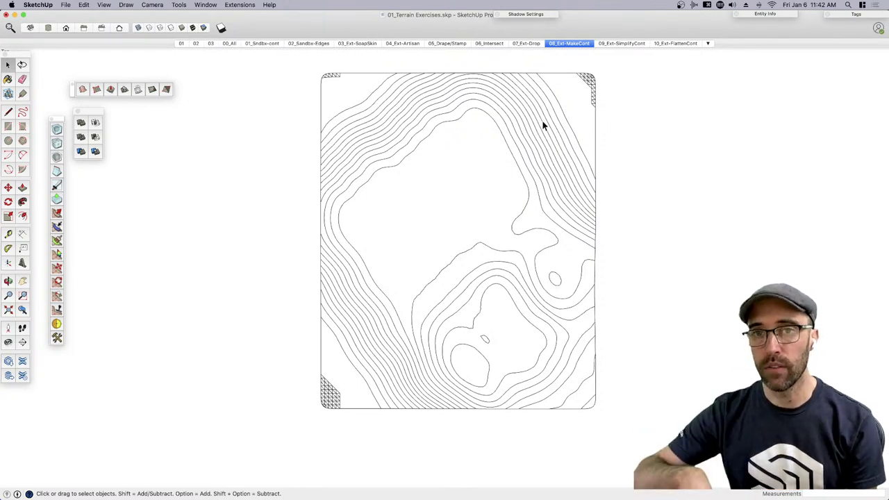
left_click(621, 44)
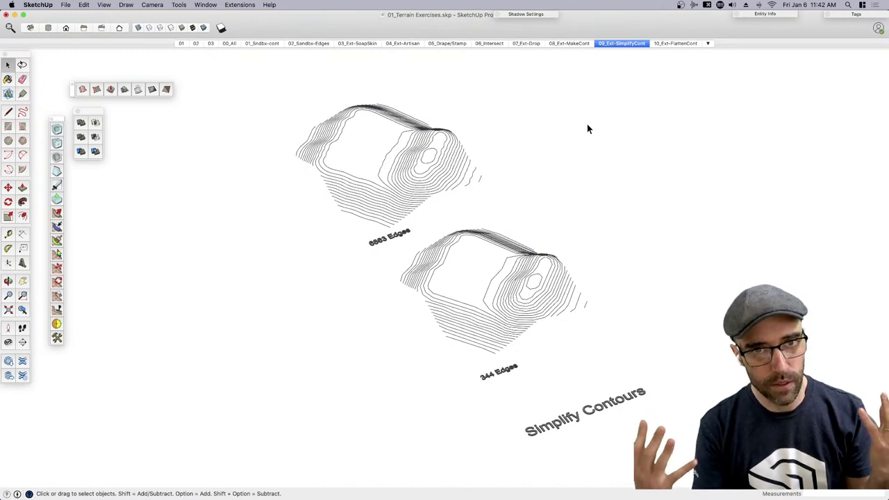
Close two extra floating toolbars and move the remaining one aside
left_click(52, 117)
left_click(77, 111)
left_click_drag(72, 94, 46, 77)
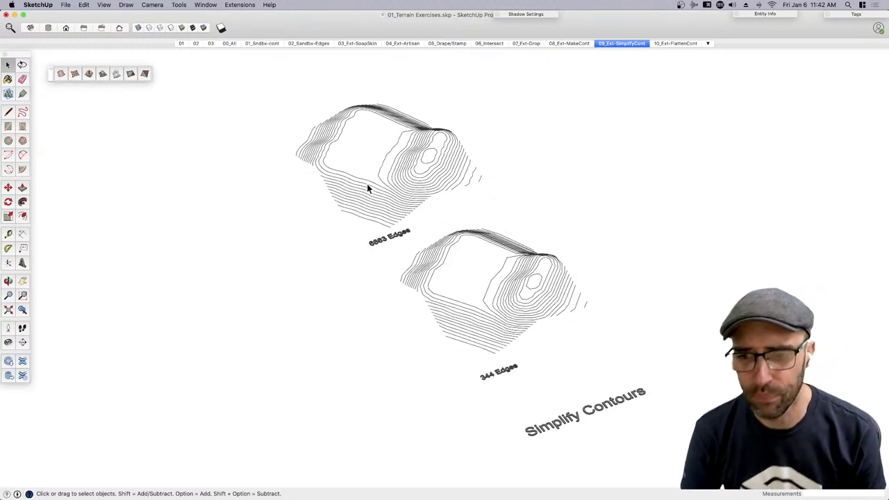
Select and orbit around the 6863-edge contour group, browsing the Extensions menu without choosing anything
left_click(403, 176)
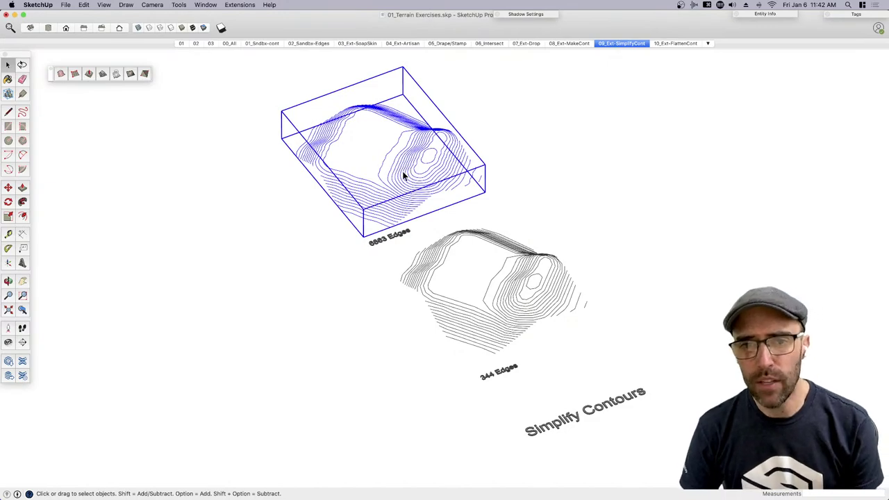
scroll(375, 166, "up", 3)
mouse_move(455, 187)
middle_mouse_down()
mouse_move(383, 192)
mouse_move(466, 193)
mouse_move(608, 145)
mouse_move(360, 227)
mouse_move(432, 195)
middle_mouse_up()
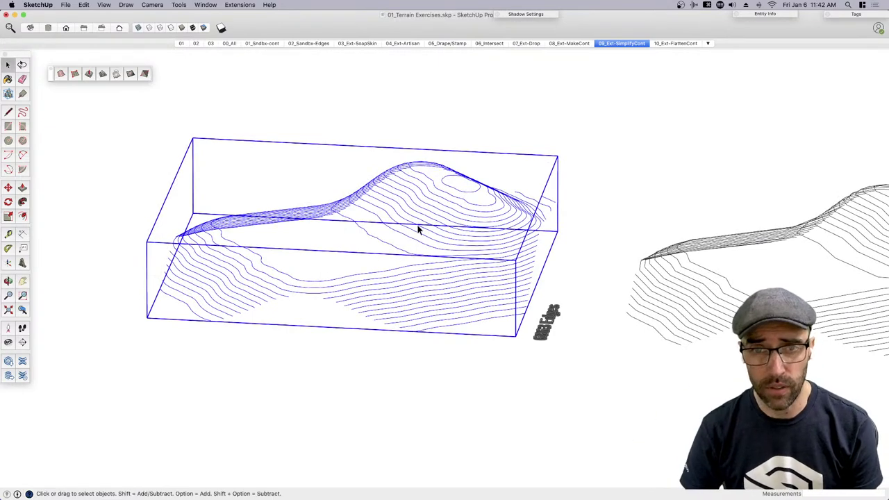
scroll(547, 344, "up", 2)
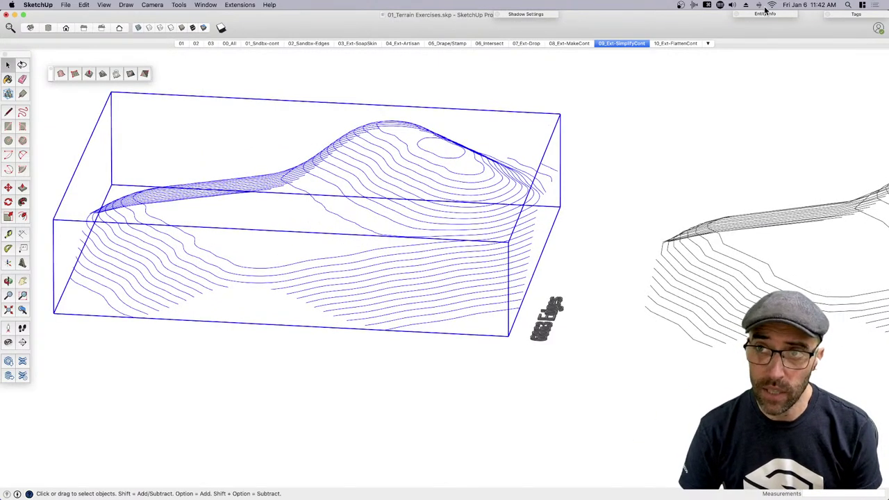
middle_click_drag(562, 340, 431, 397)
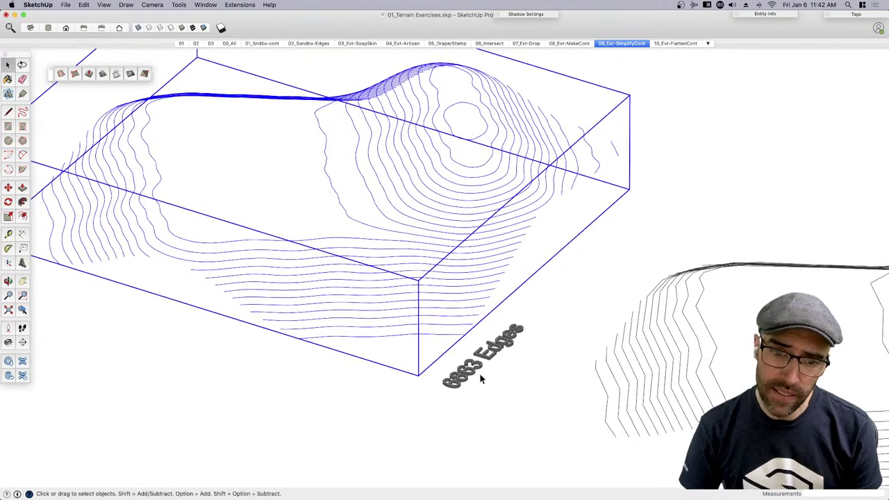
middle_click_drag(491, 375, 531, 357)
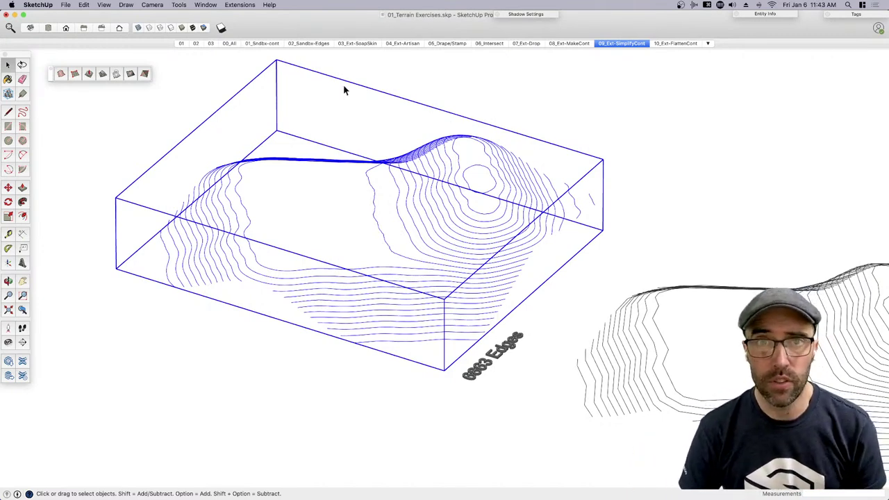
left_click(239, 4)
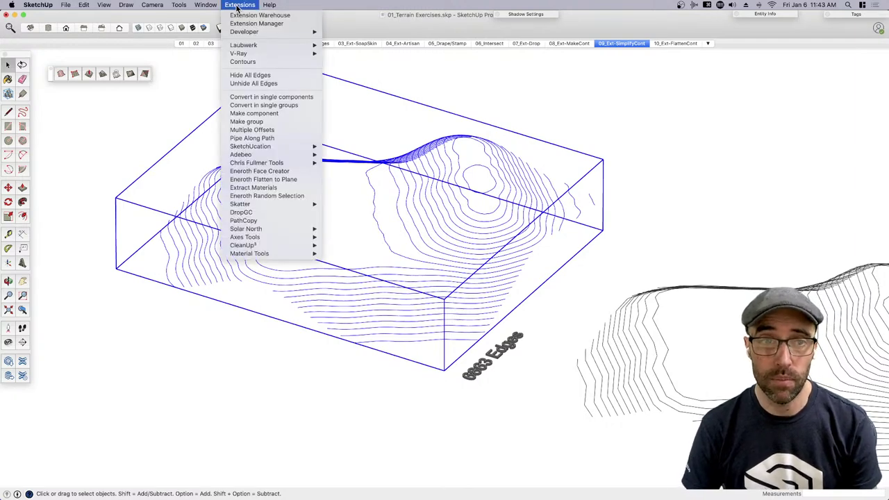
left_click(237, 5)
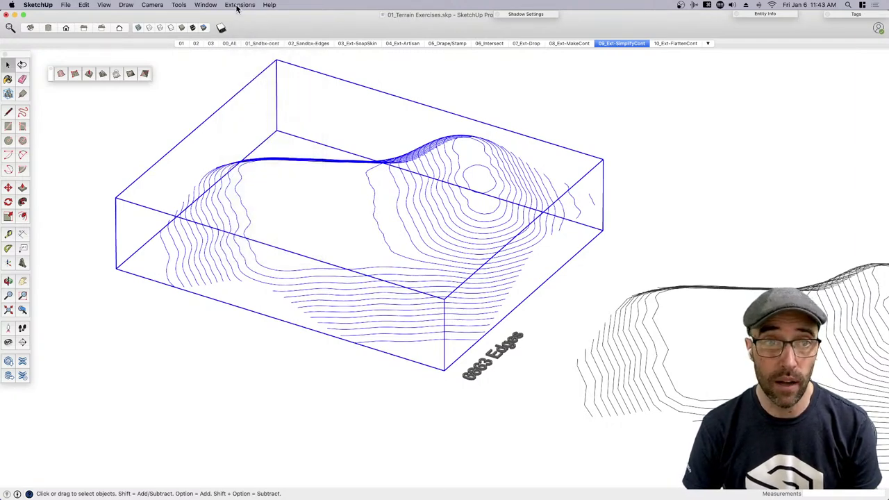
left_click(237, 4)
left_click(237, 5)
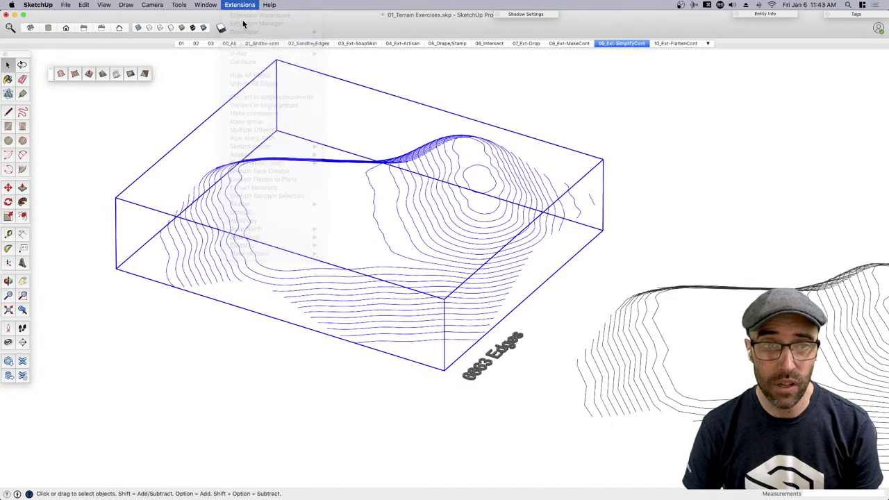
Pan to the 344-edge contour group, select it, and switch to Top view
left_click(332, 383)
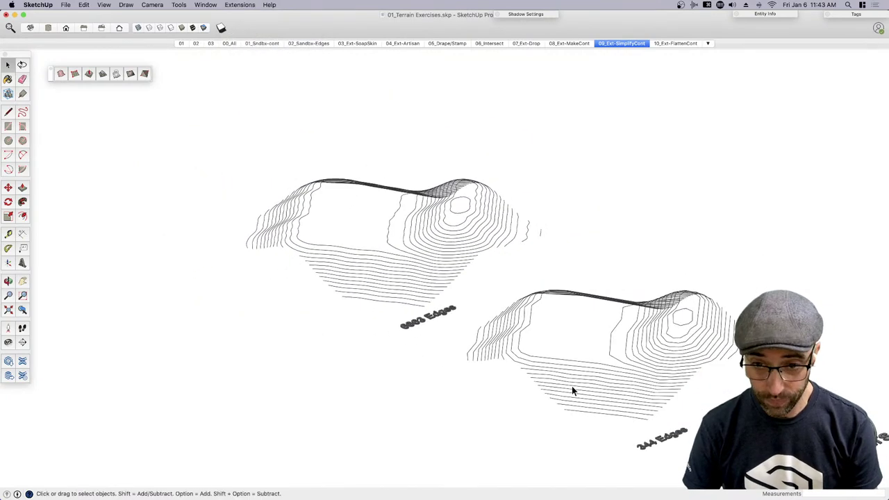
middle_click_drag(630, 411, 562, 390)
key("h")
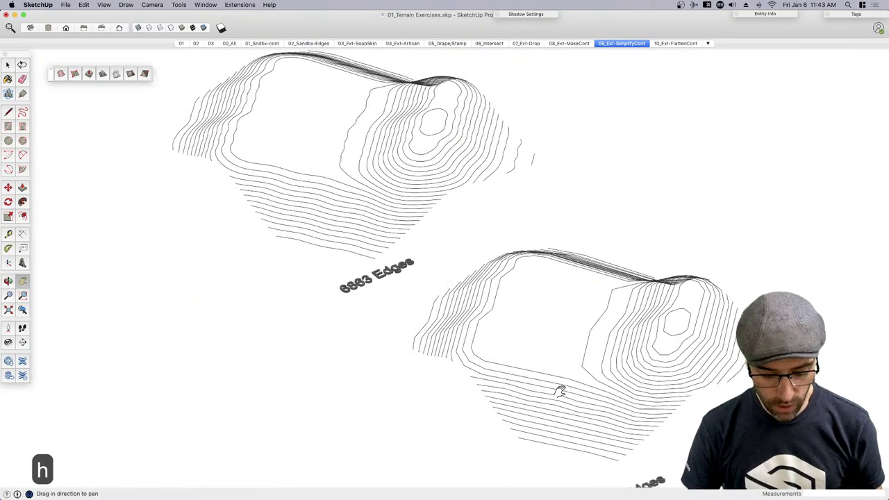
left_click_drag(561, 390, 611, 313)
scroll(603, 325, "up", 2)
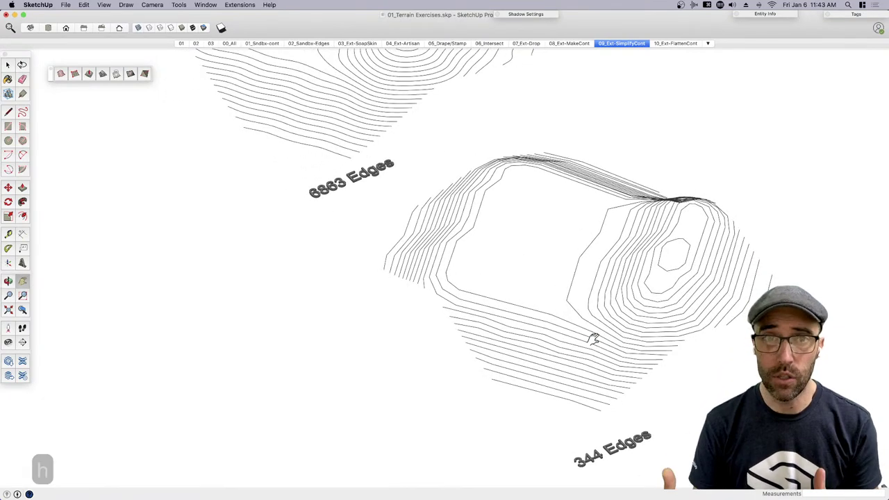
key("space")
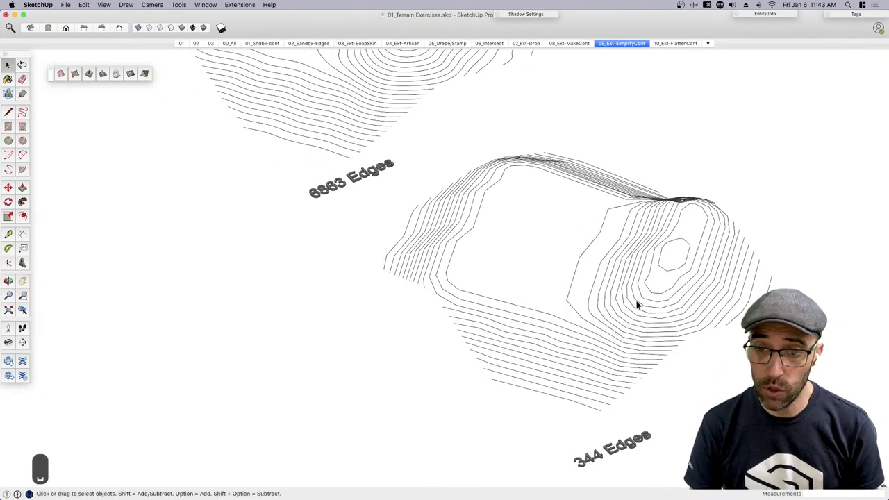
left_click(637, 306)
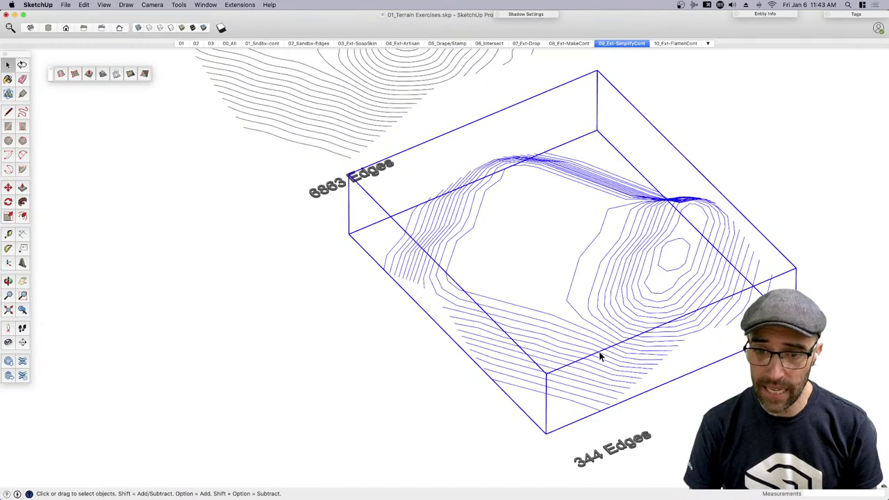
key("super+1")
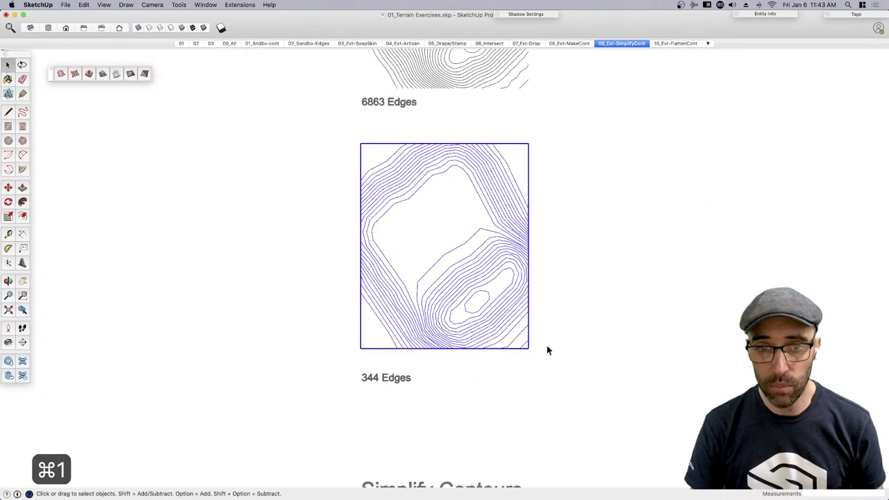
Frame both contour models in Top view, check the 344-edge group, then go to 10_Ext-FlattenCont
key("h")
mouse_move(558, 338)
left_mouse_down()
mouse_move(582, 362)
mouse_move(553, 336)
left_mouse_up()
scroll(559, 341, "down", 4)
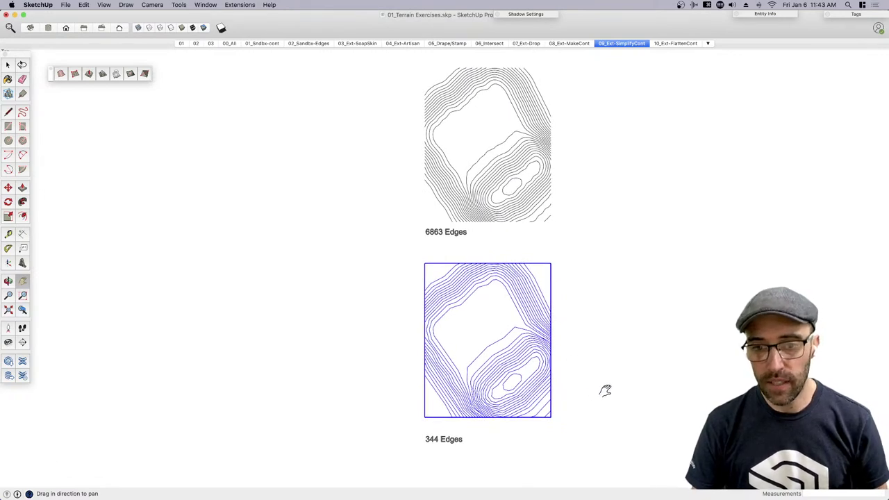
key("space")
left_click(436, 244)
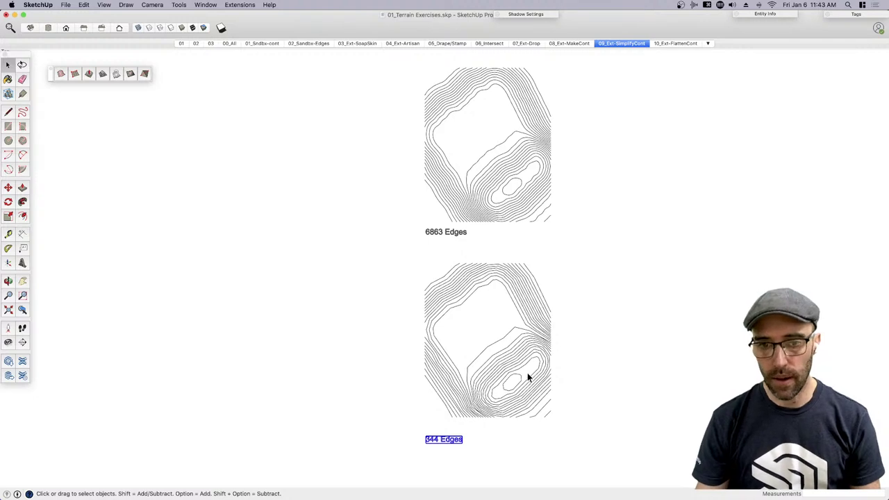
left_click(508, 381)
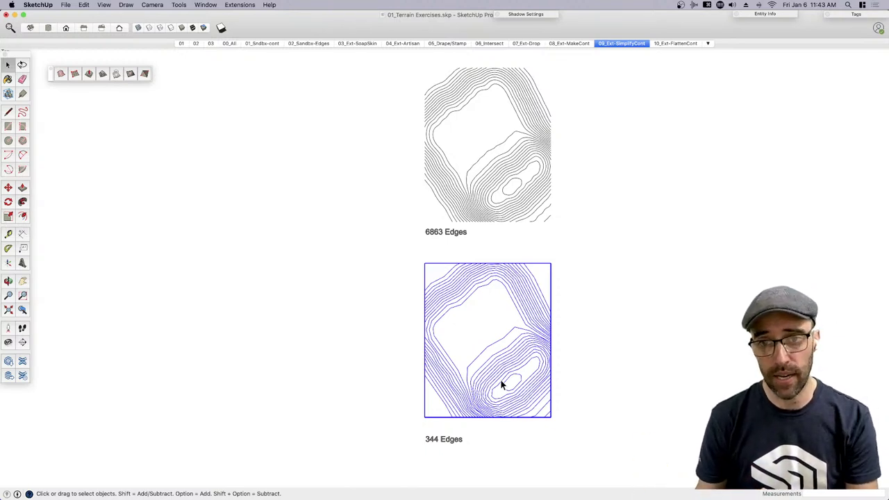
left_click(570, 361)
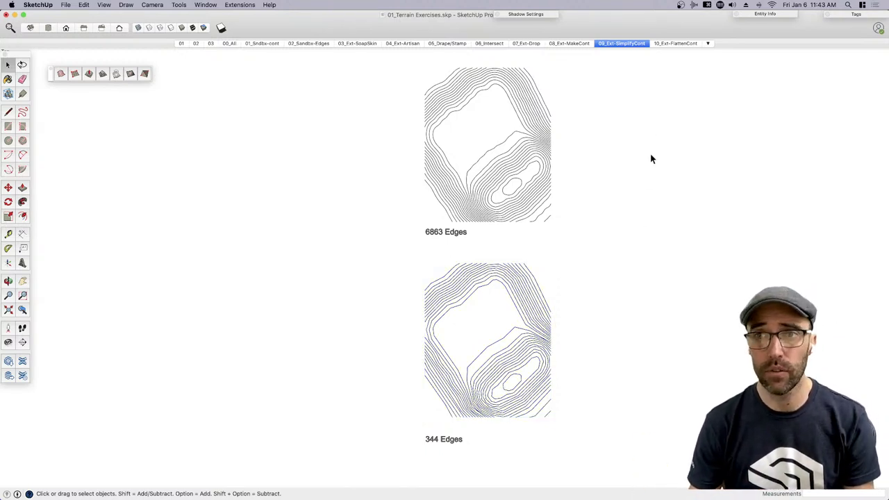
left_click(672, 43)
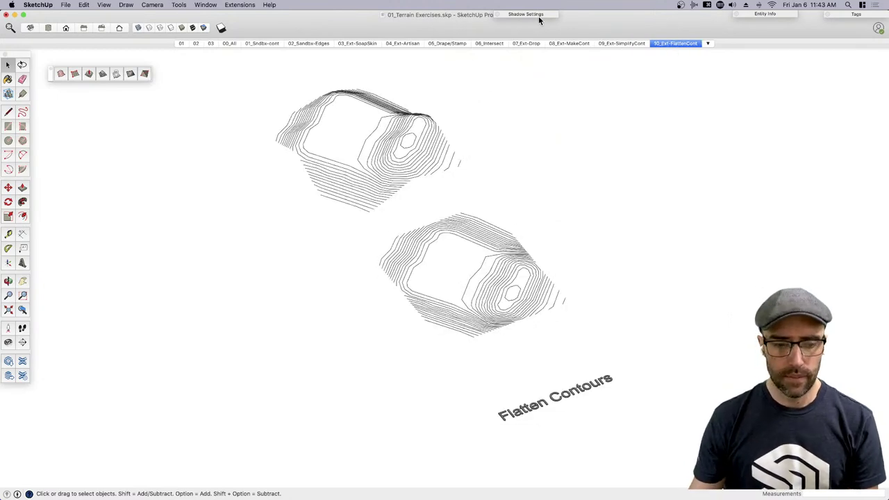
Orbit the Flatten Contours example, then return to the 08_Ext-MakeCont scene
middle_click_drag(514, 160, 524, 197)
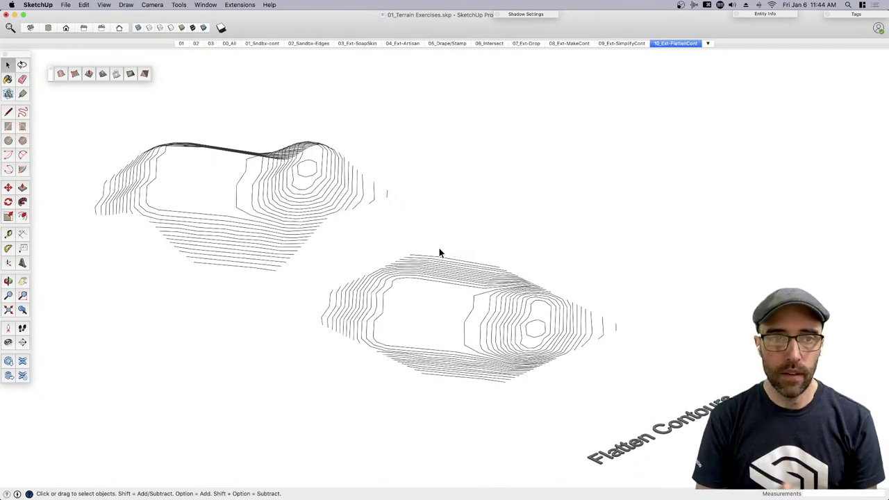
left_click(578, 45)
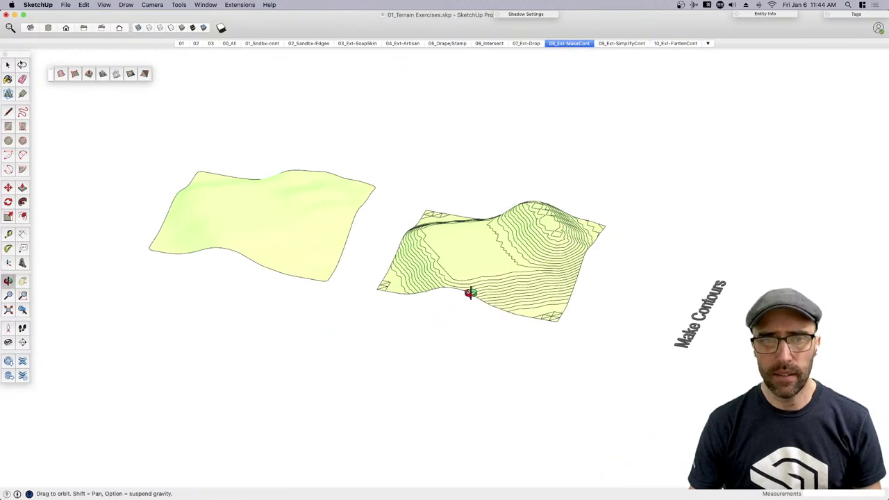
Draw a rectangle under the plain terrain, scale it past the terrain's edges, and group it
key("r")
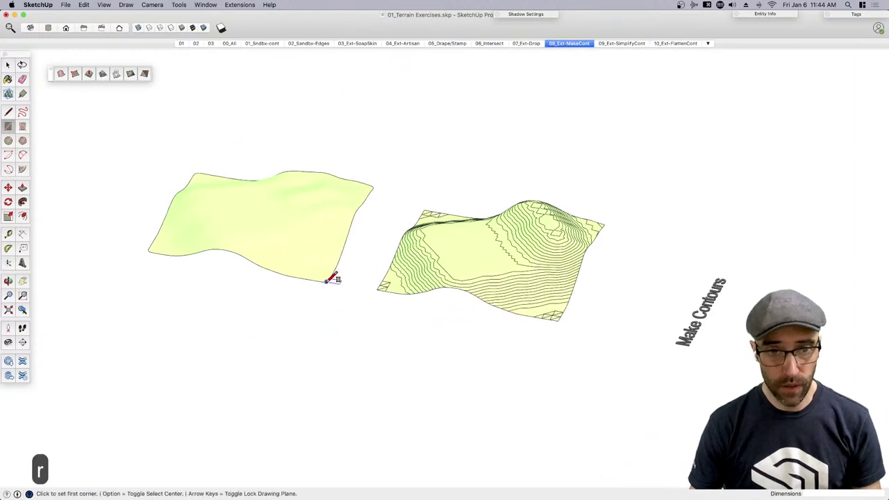
left_click(326, 281)
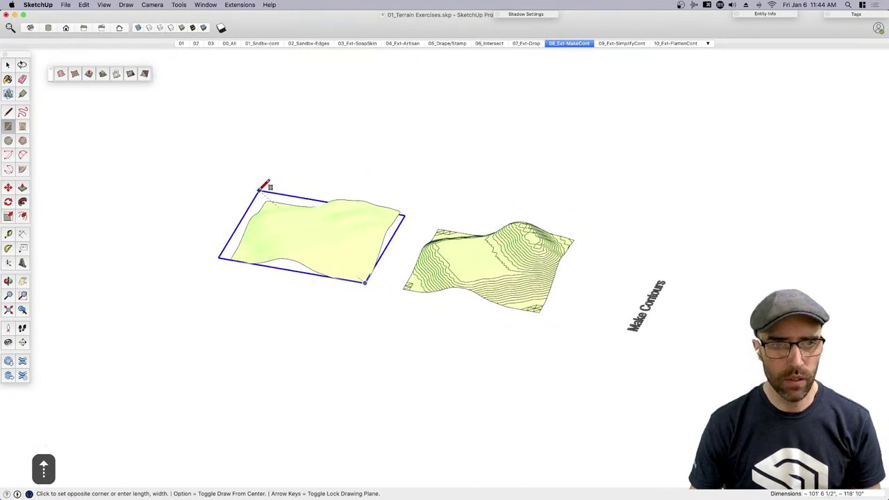
left_click(255, 189)
scroll(351, 285, "up", 3)
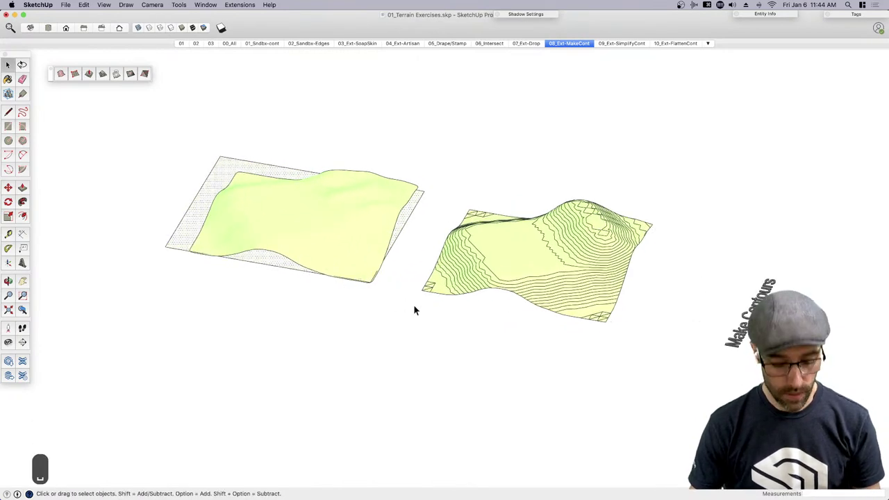
key("s")
left_click(371, 282)
left_click_drag(371, 282, 387, 295)
key("space")
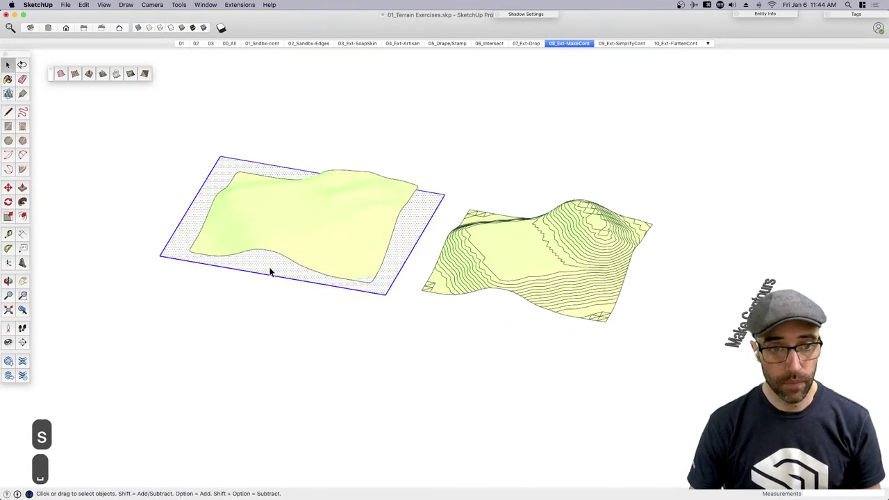
key("ctrl+g")
middle_click_drag(271, 272, 284, 304)
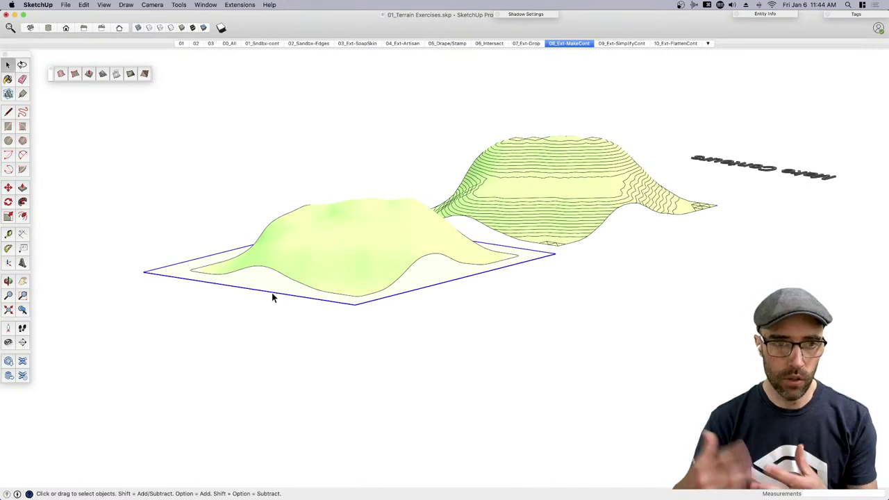
Copy the rectangle group 1' upward and repeat it x30 into a stack of planes
key("m")
scroll(266, 287, "up", 3)
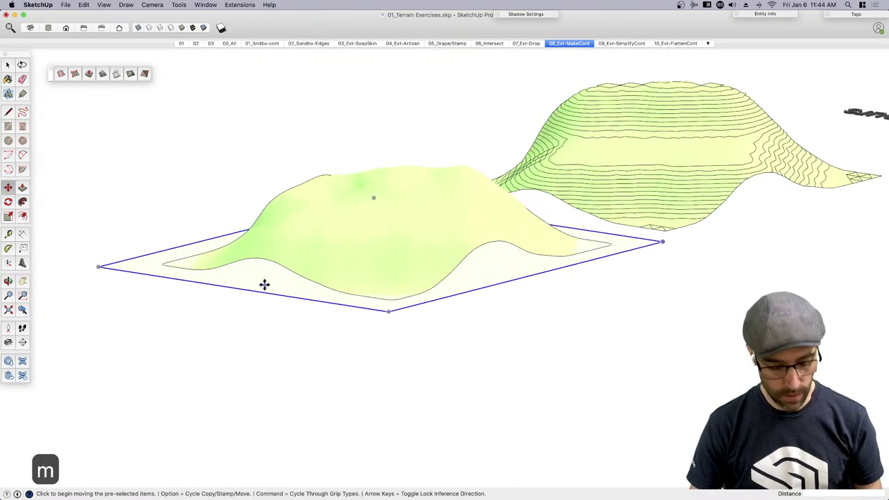
scroll(254, 281, "up", 2)
left_click(243, 278)
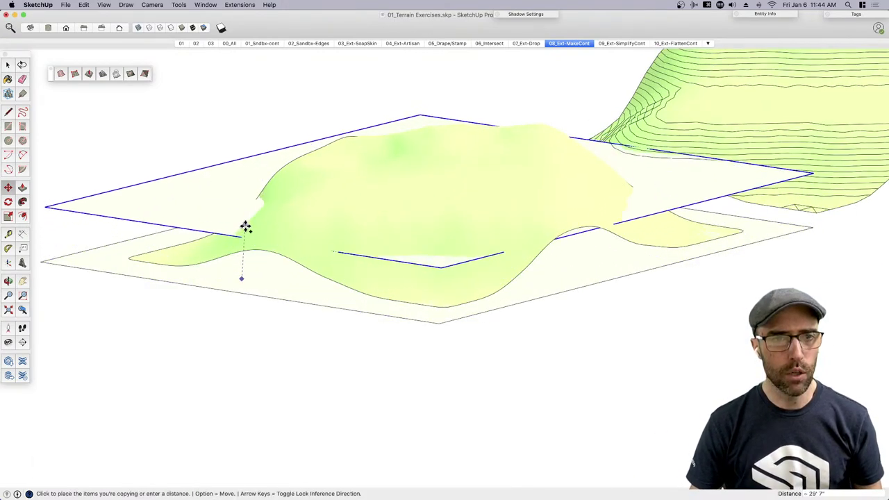
scroll(247, 268, "down", 3)
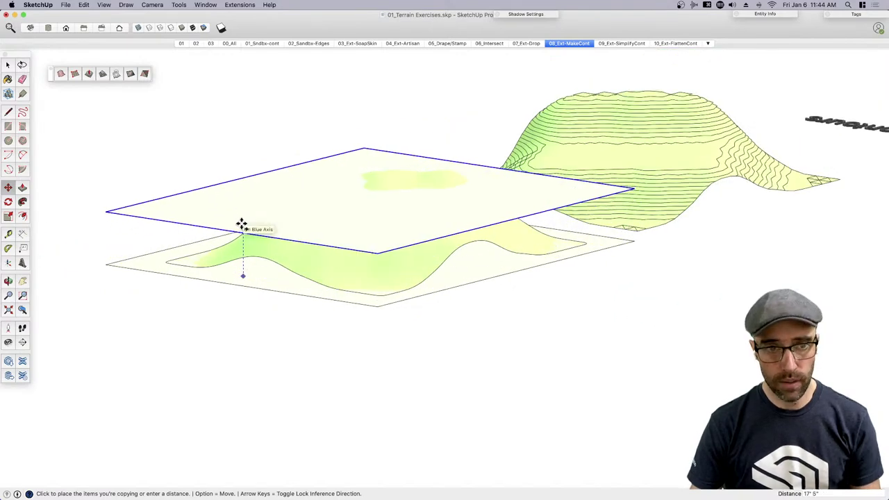
key("space")
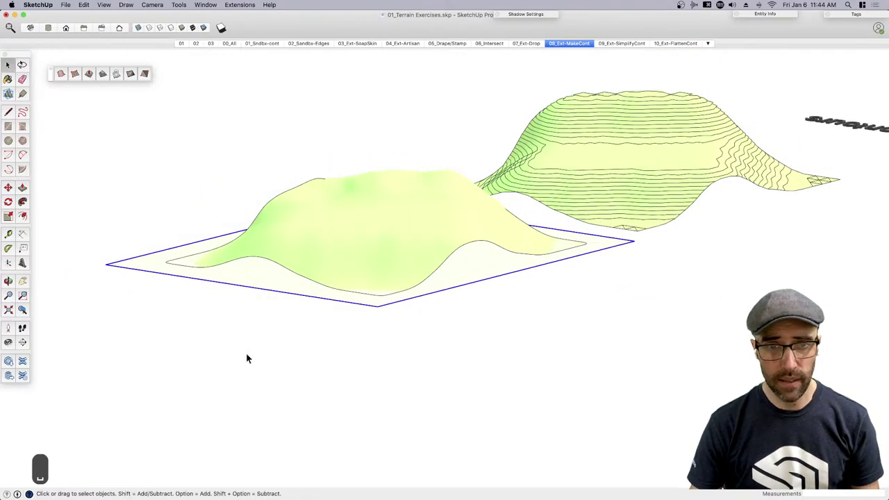
key("m")
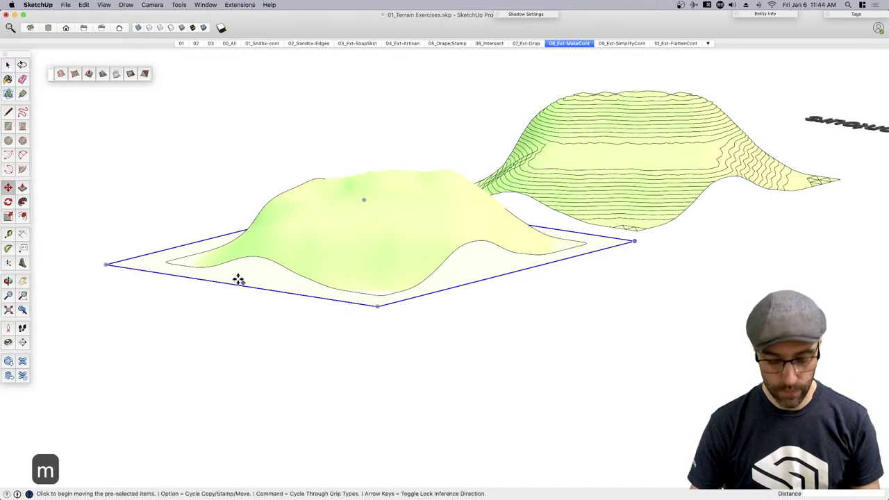
left_click(236, 276)
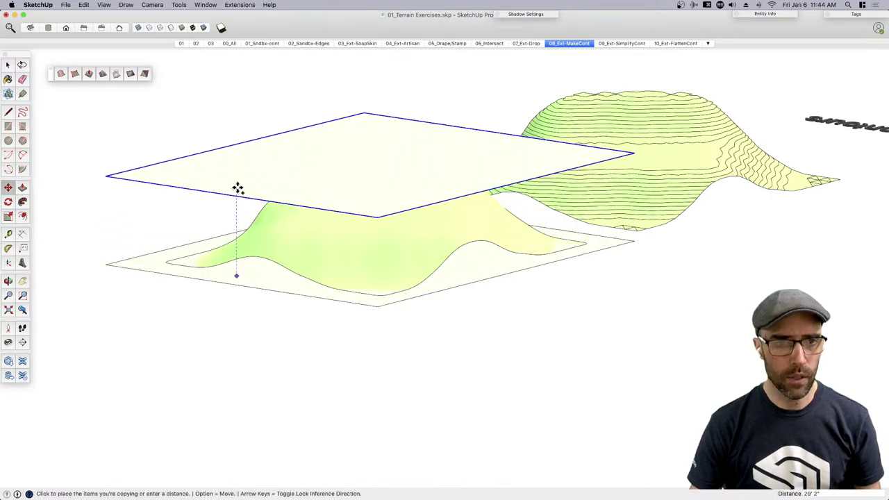
type("1'")
key("Return")
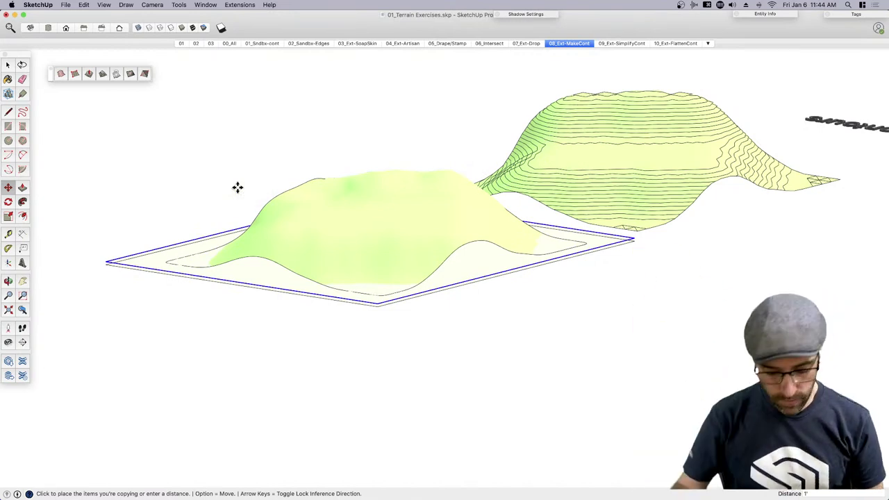
type("x30")
key("Return")
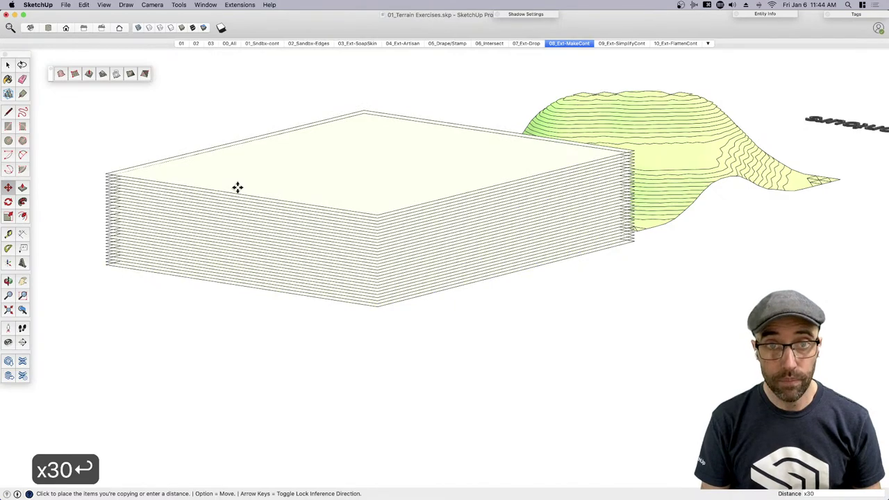
key("space")
Turn on X-ray to see the terrain through the stack, then select and right-click the stacked group
left_click(139, 28)
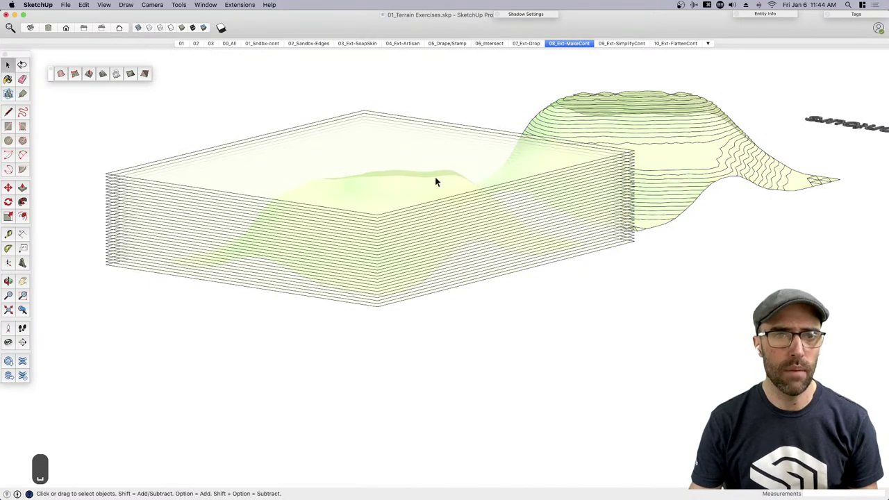
middle_click_drag(436, 181, 448, 231)
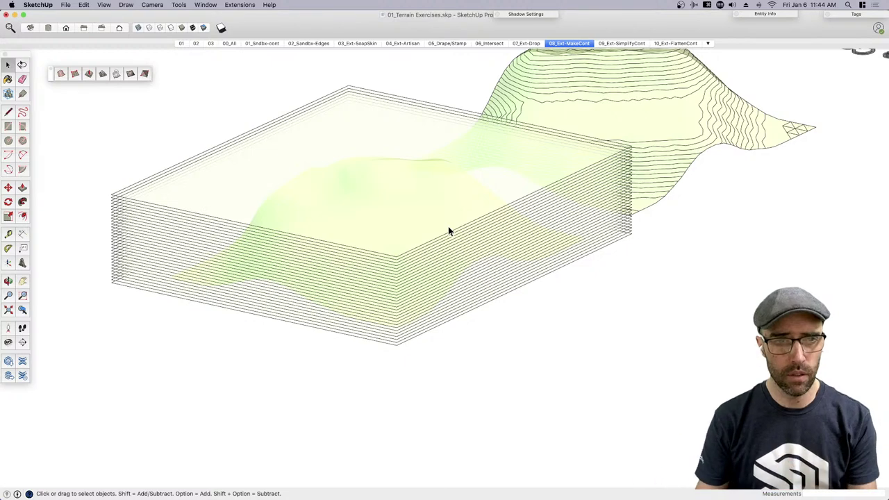
middle_click_drag(448, 231, 403, 349)
left_click_drag(342, 233, 373, 250)
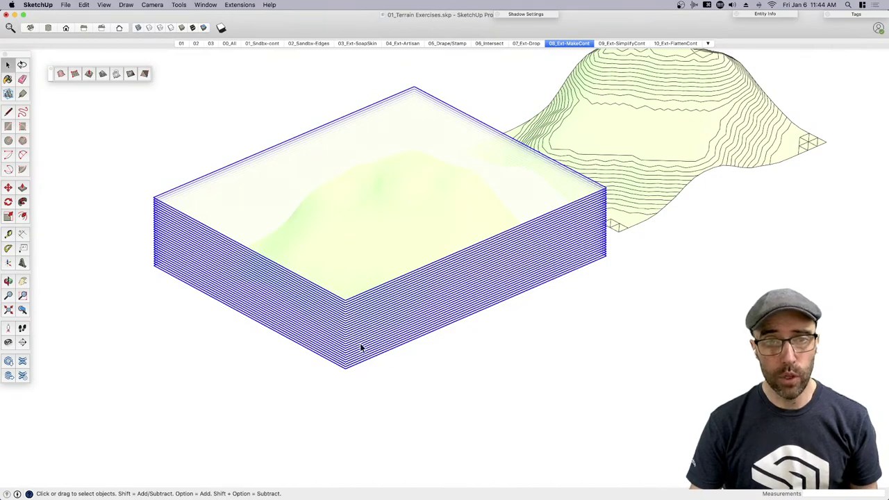
scroll(338, 347, "up", 3)
left_click(407, 405)
scroll(375, 368, "up", 3)
middle_click_drag(361, 357, 191, 76)
middle_click_drag(138, 28, 364, 229)
scroll(391, 365, "up", 5)
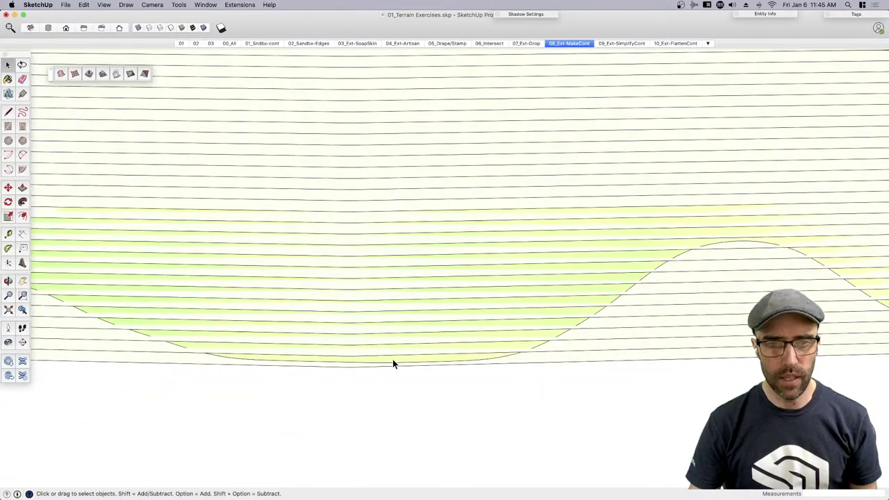
left_click(392, 359)
right_click(393, 359)
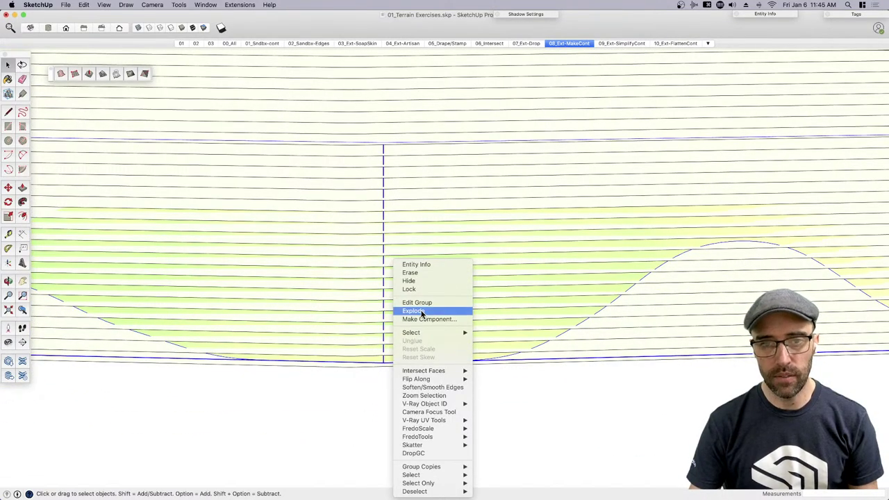
Apply Intersect Faces > With Model to the stacked planes to slice the terrain
mouse_move(425, 370)
left_click(503, 368)
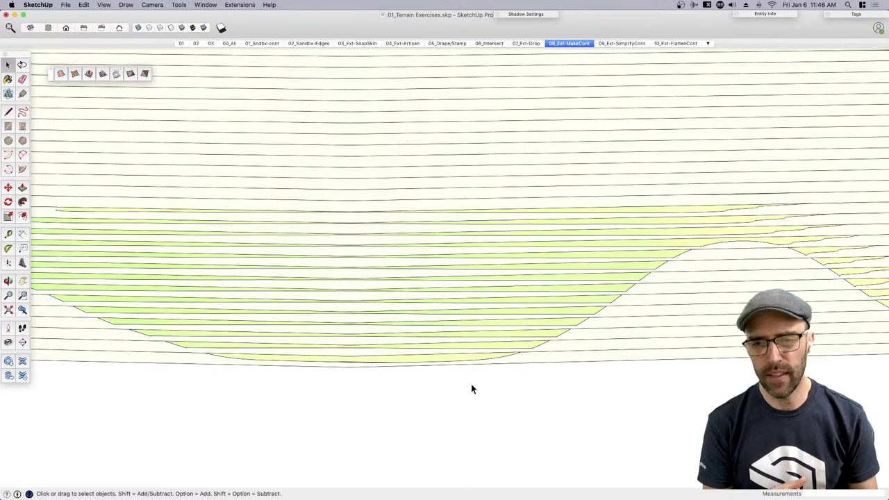
Select all the stacked slicing planes, group them, and delete the group
mouse_move(472, 387)
middle_mouse_down()
mouse_move(506, 359)
mouse_move(272, 402)
middle_mouse_up()
scroll(186, 375, "down", 2)
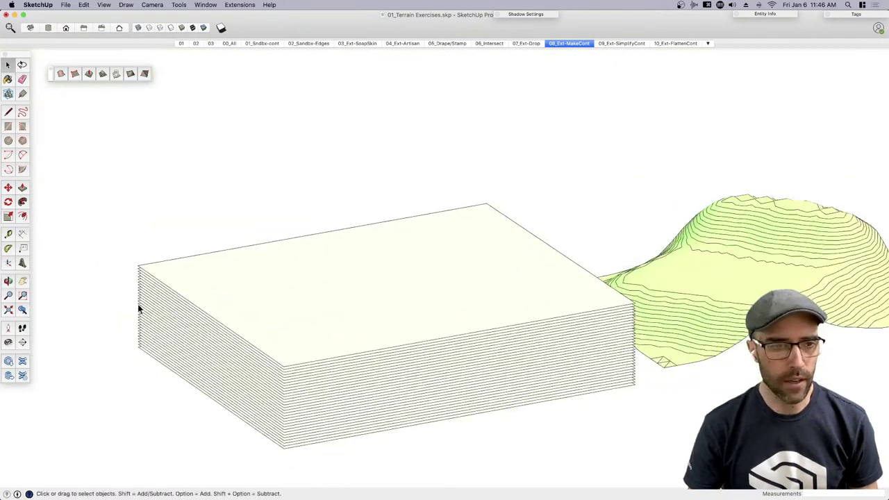
key("super+a")
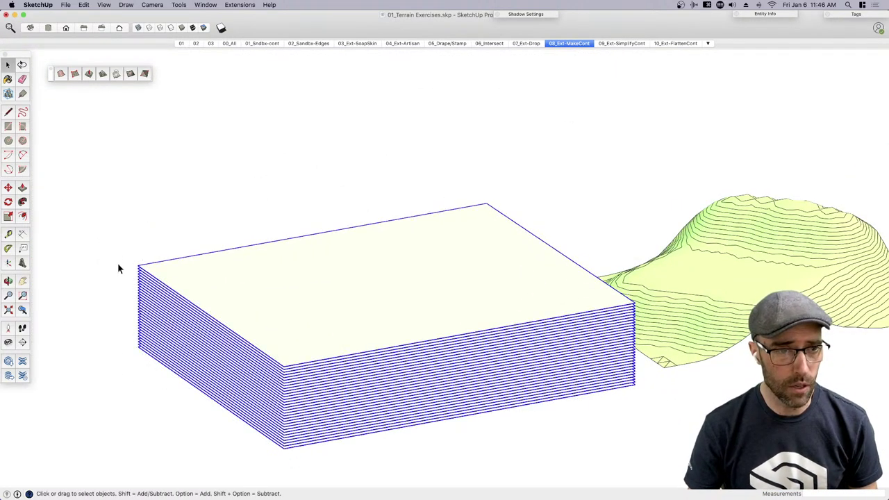
key("super+g")
key("BackSpace")
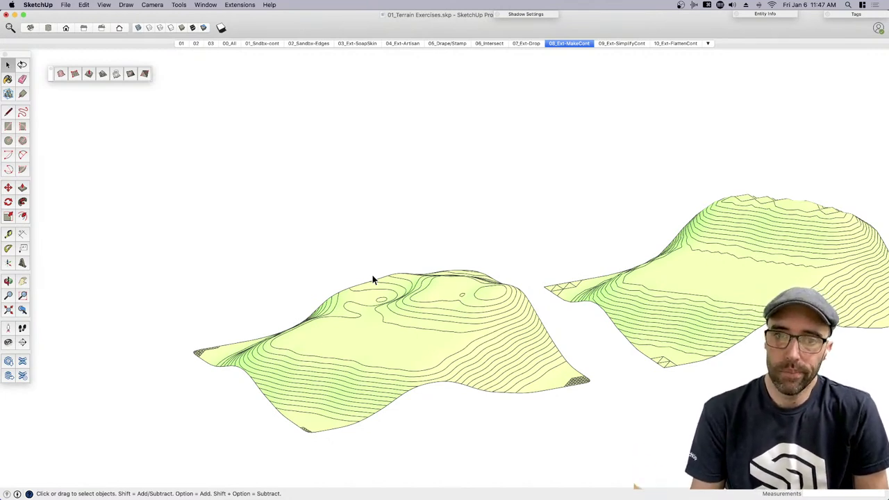
Switch to the 10_Ext-FlattenCont scene and orbit to a low angle over the contours
left_click(622, 45)
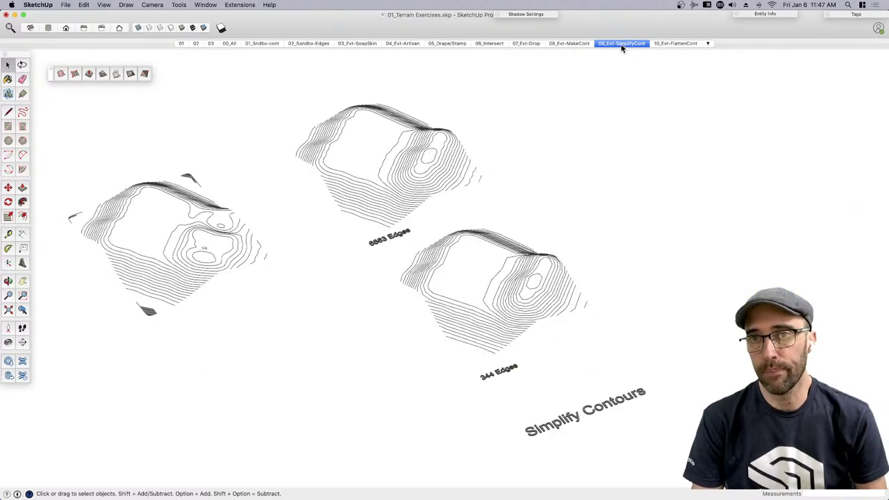
left_click(666, 44)
middle_click_drag(391, 327, 570, 201)
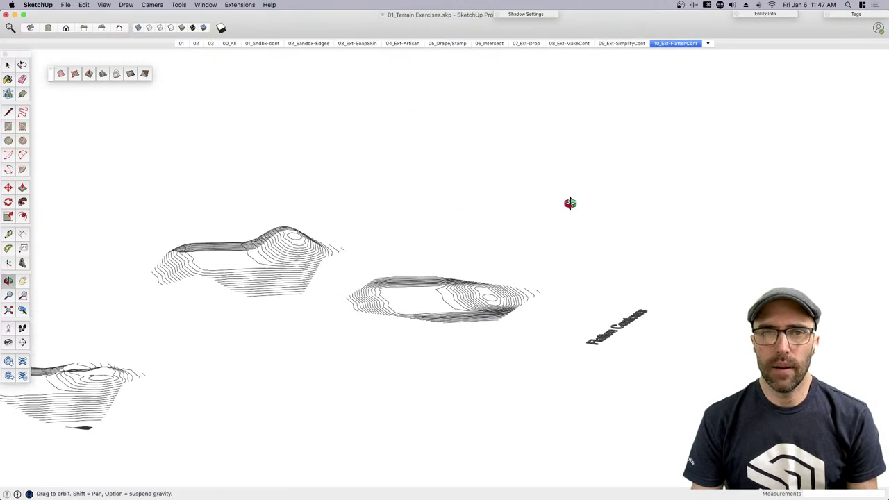
middle_click_drag(500, 284, 360, 264)
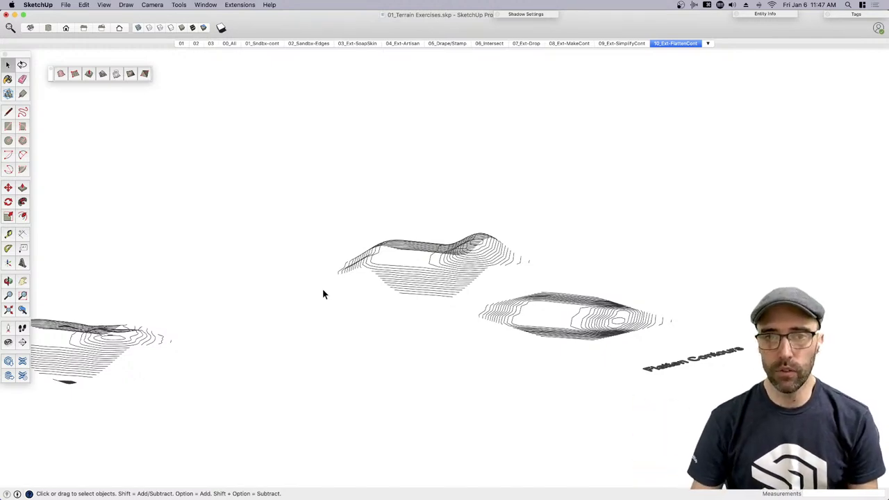
scroll(464, 264, "up", 3)
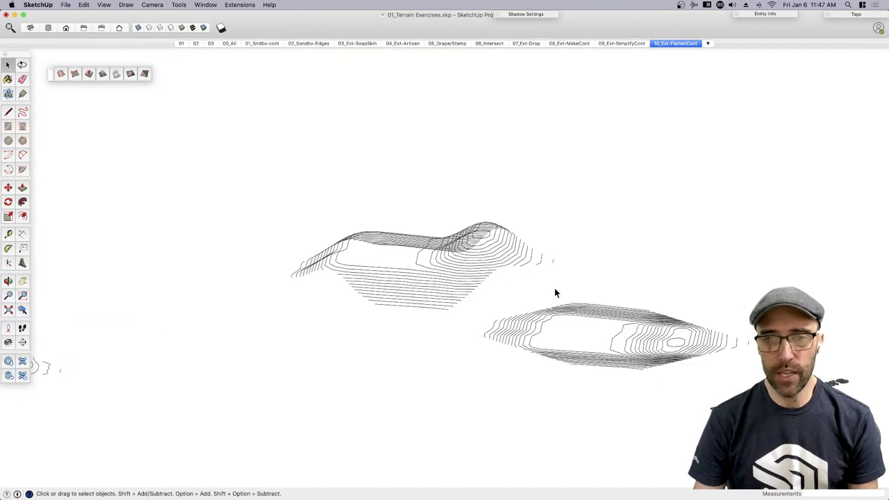
Zoom in to a higher view framing both contour sets
left_click(472, 259)
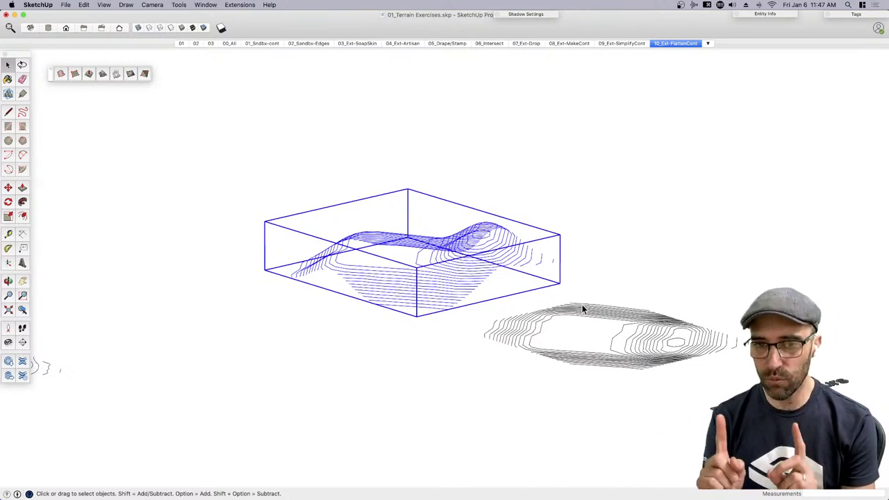
left_click(522, 373)
middle_click_drag(521, 373, 508, 373)
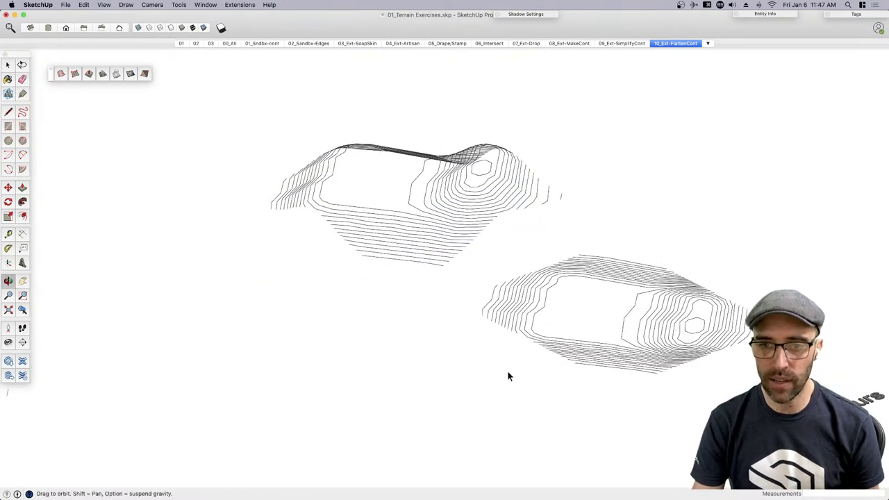
key("h")
scroll(450, 247, "up", 3)
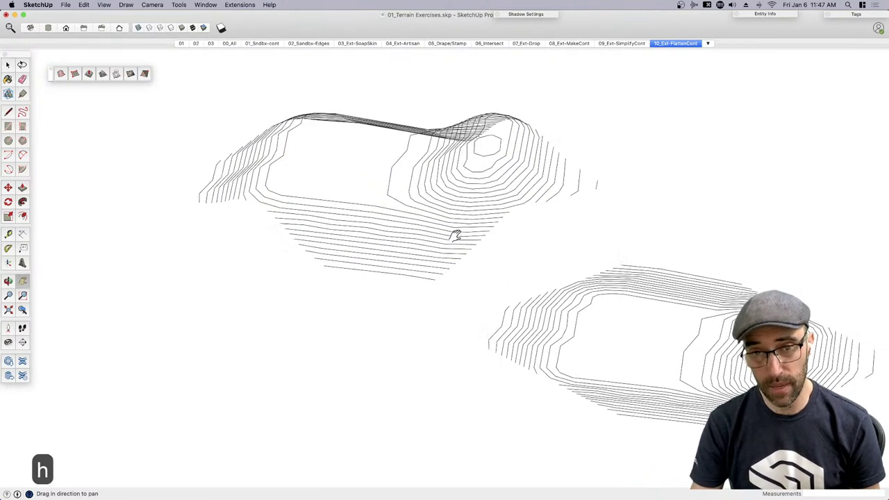
key("space")
key("l")
scroll(425, 273, "up", 2)
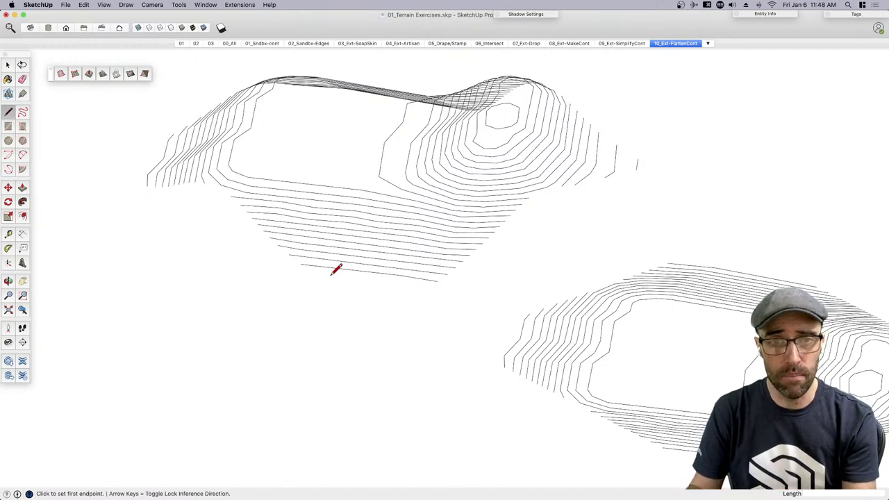
Orbit around the contours from other angles, abandoning a line started at a contour end
scroll(332, 274, "down", 2)
key("space")
scroll(471, 219, "up", 6)
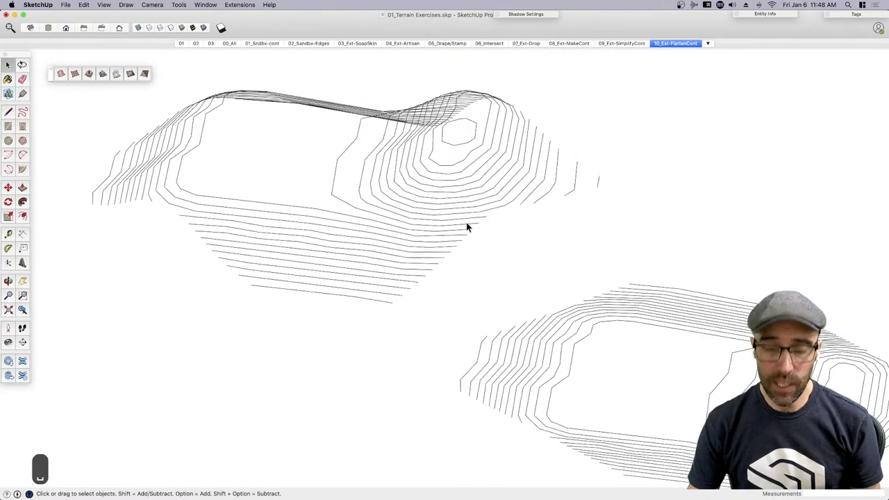
key("l")
left_click(370, 321)
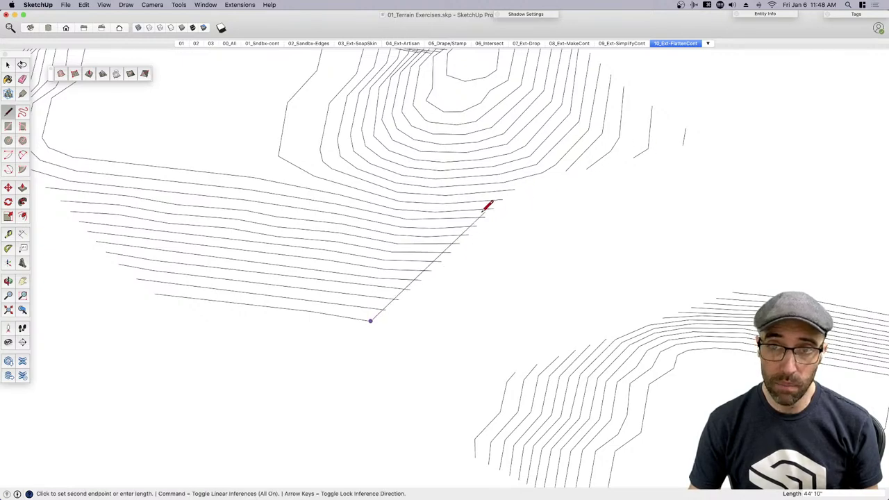
middle_click_drag(491, 201, 437, 252)
middle_click_drag(541, 162, 473, 293)
key("space")
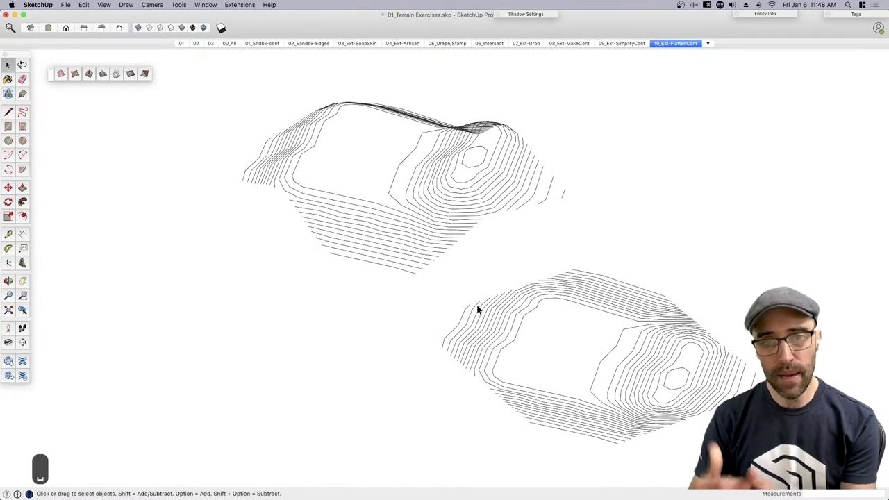
Edit the upper contour group, select all its lines, and run Eneroth Flatten to Plane
left_click(455, 194)
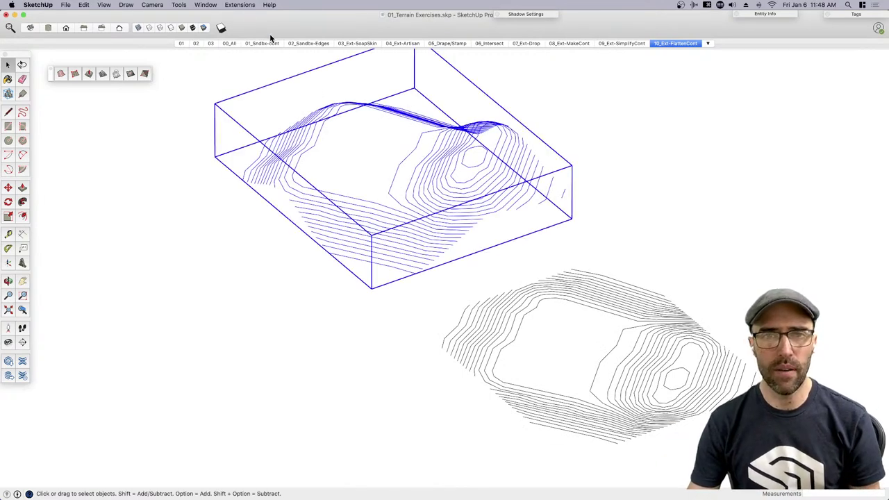
double_click(451, 224)
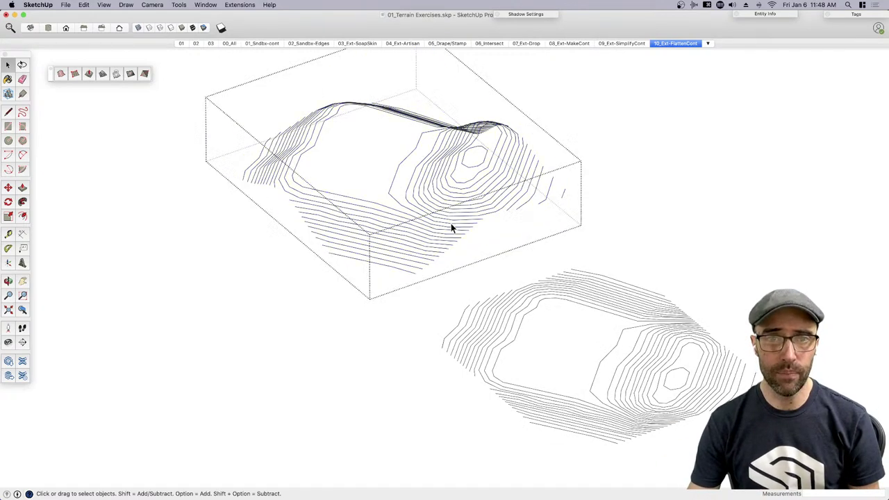
key("super+a")
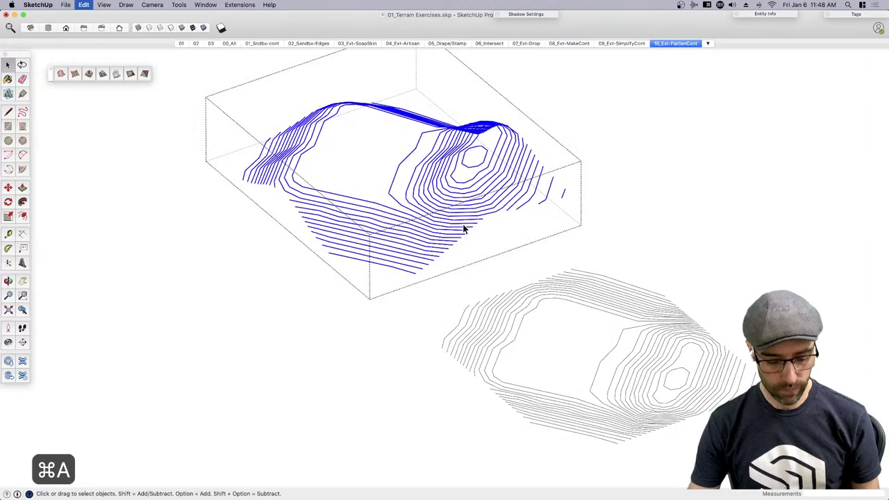
left_click(241, 5)
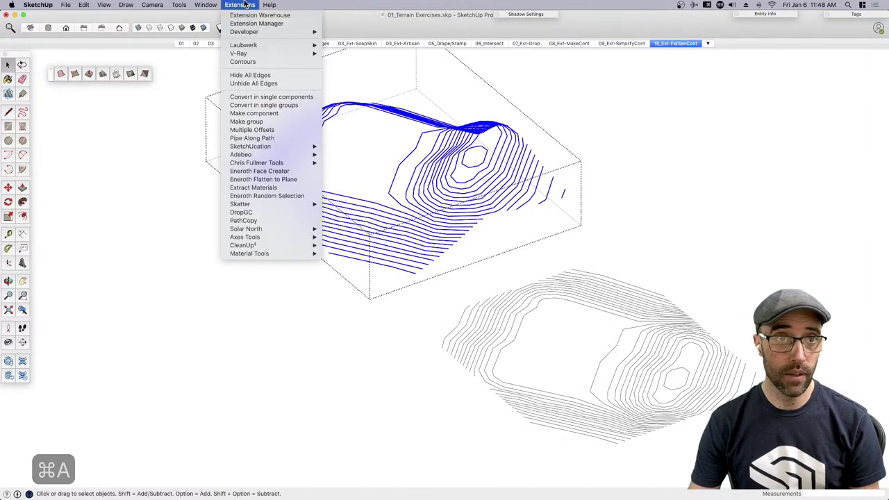
left_click(276, 182)
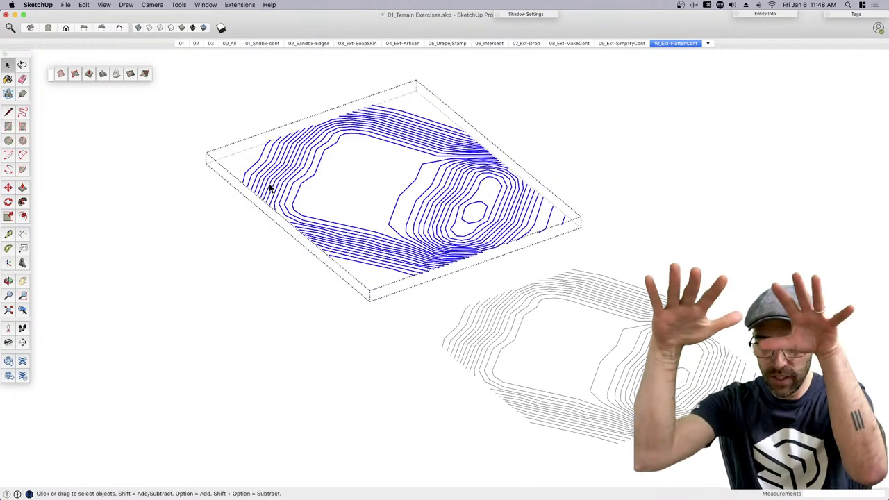
Switch to top view and pan the flattened contours into view
left_click(235, 288)
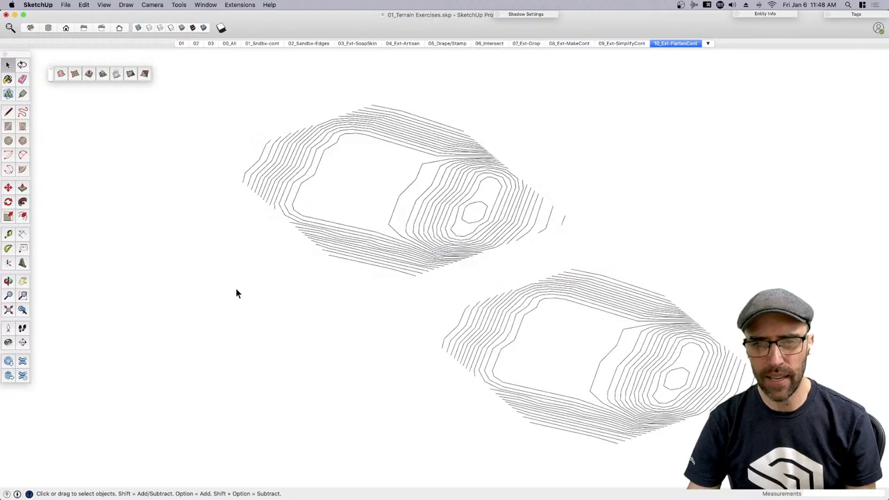
key("super+1")
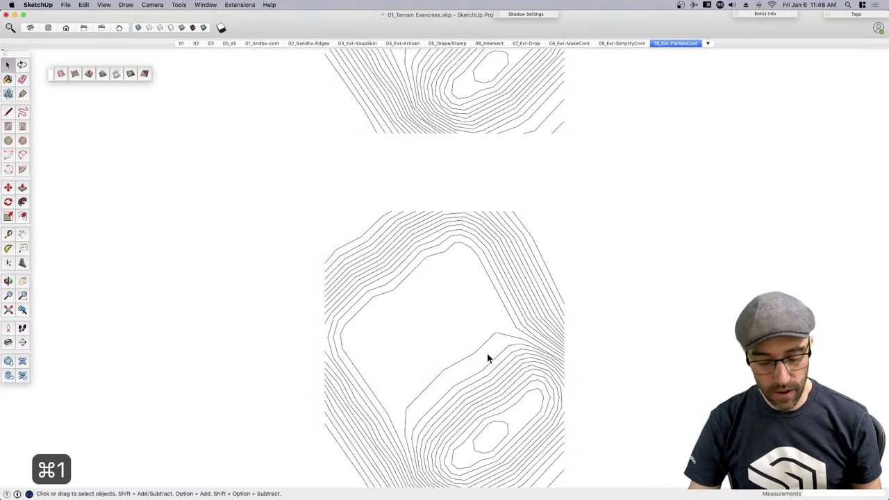
key("h")
left_click_drag(477, 363, 480, 327)
key("space")
scroll(480, 327, "up", 5)
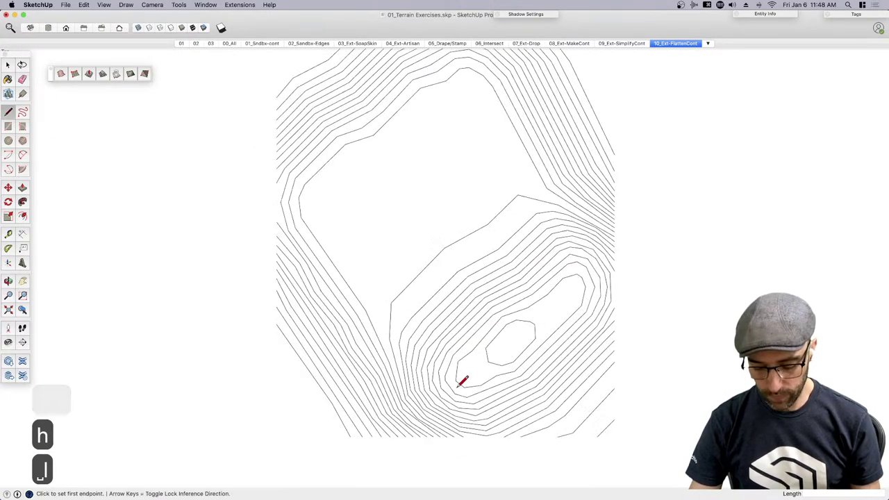
Draw boundary lines along the bottom, up the right side and across the top of the contours
left_click(351, 435)
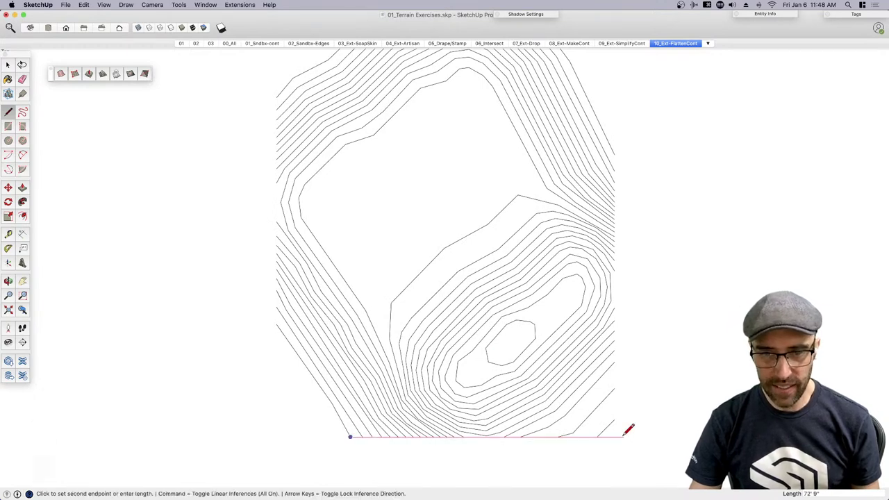
left_click(597, 437)
scroll(610, 416, "down", 2)
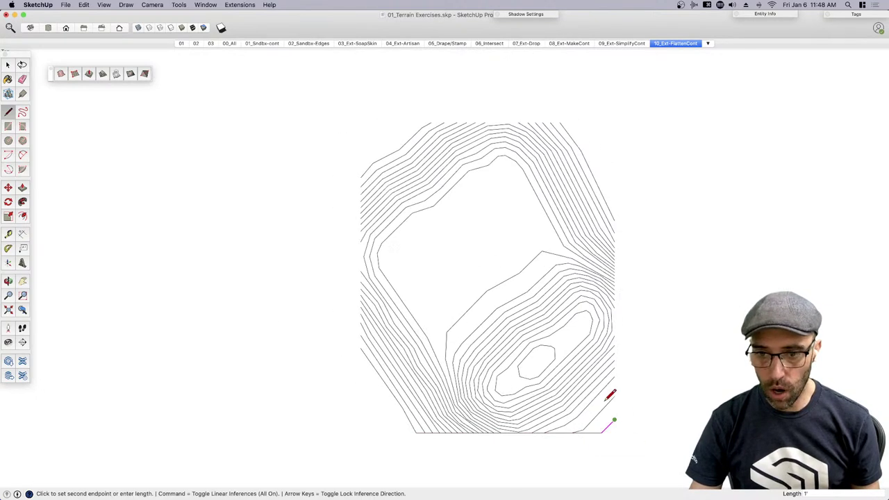
scroll(608, 211, "up", 4)
left_click(601, 240)
scroll(610, 235, "down", 2)
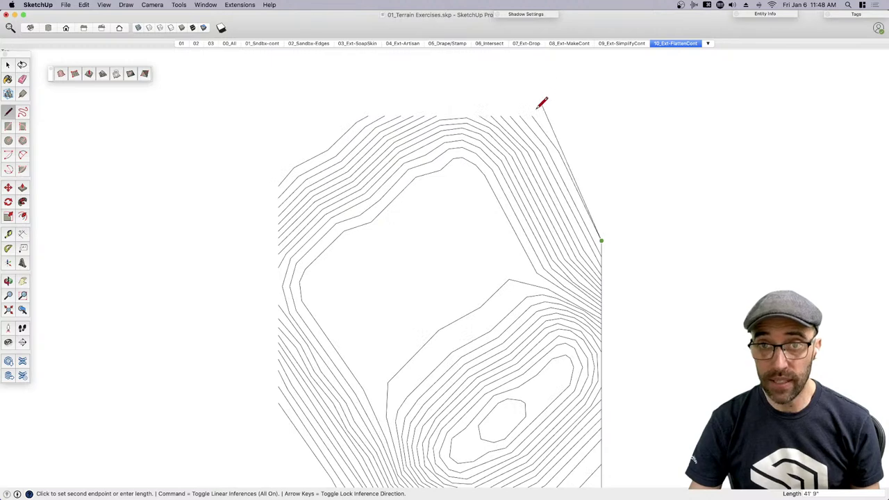
left_click(532, 116)
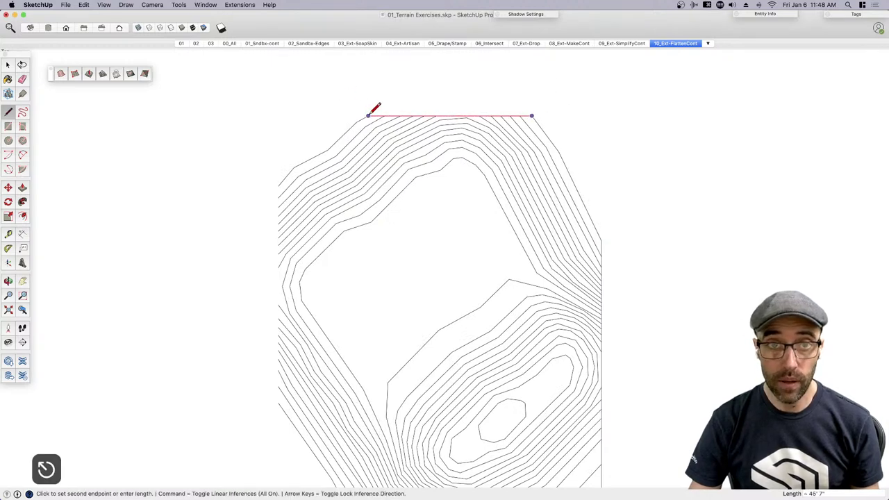
left_click(367, 116)
scroll(283, 154, "up", 3)
Trace the left edge and close the remaining corner gaps so the boundary face fills
left_click(282, 195)
scroll(288, 186, "up", 1)
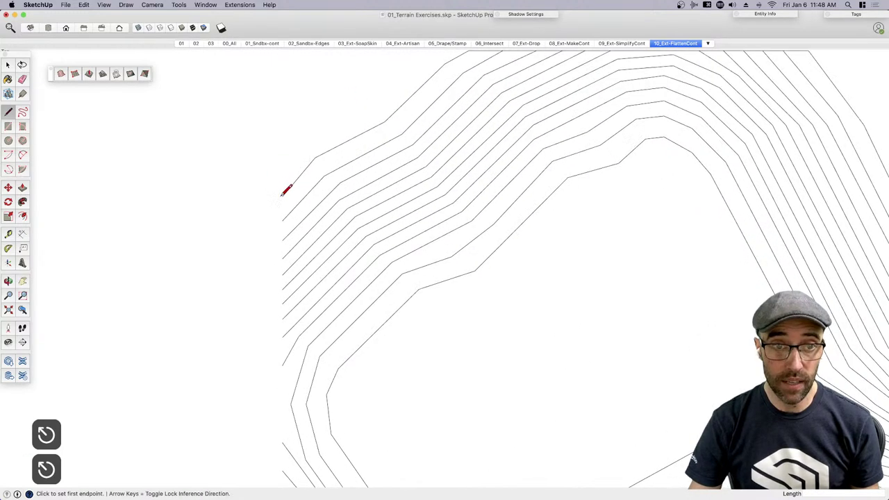
scroll(327, 157, "down", 3)
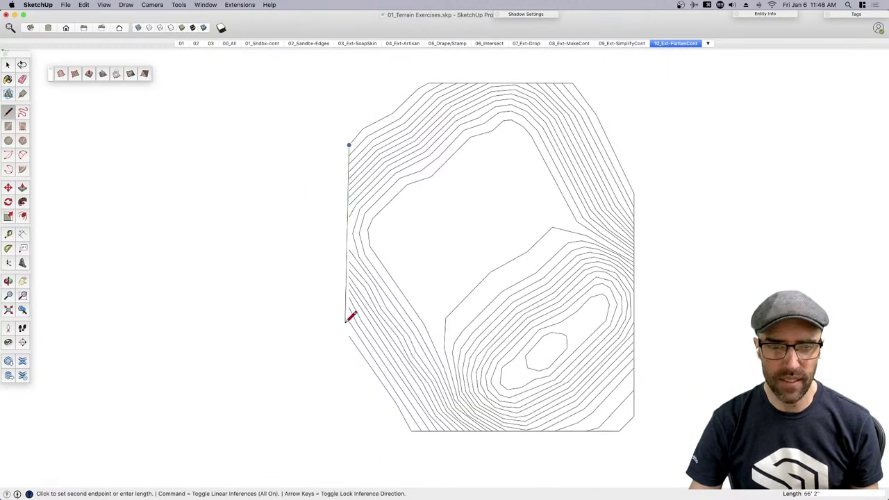
left_click(349, 337)
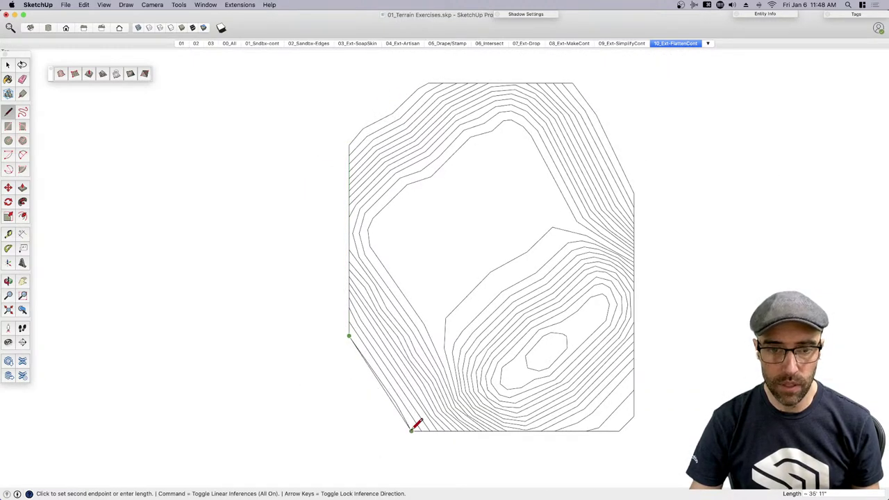
left_click(410, 431)
key("Escape")
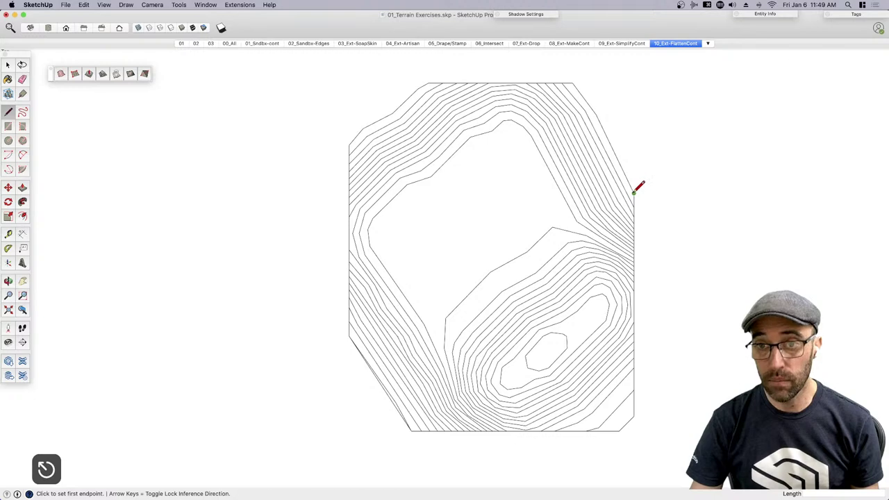
left_click(633, 190)
left_click(573, 83)
key("Escape")
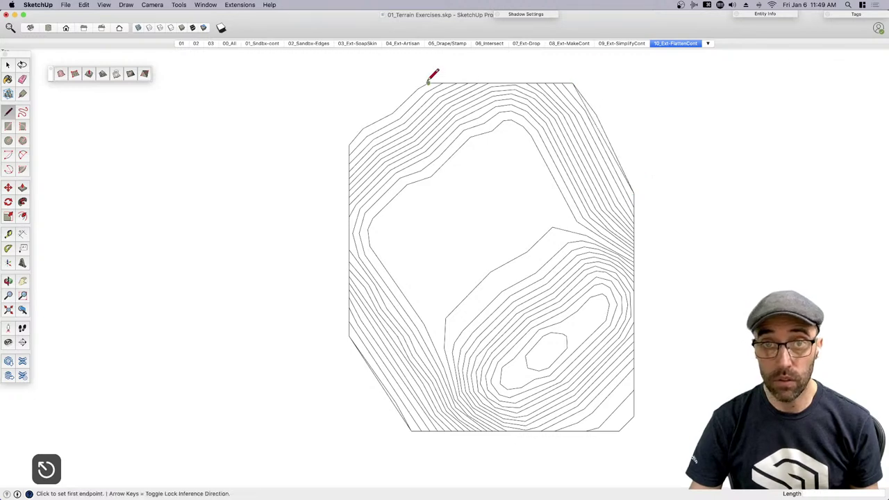
left_click(426, 84)
left_click(349, 149)
Exit the contour group and push/pull the hexagonal boundary face up into a solid block
key("space")
left_click(386, 164)
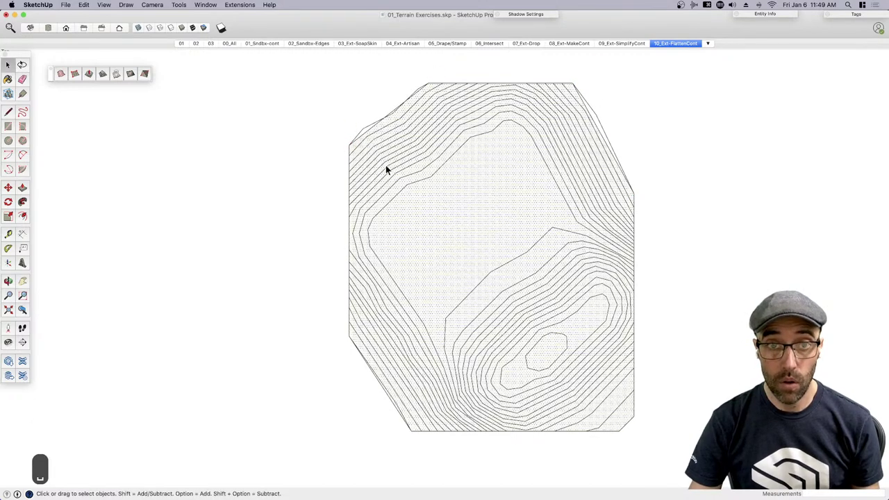
middle_click_drag(394, 200, 322, 182)
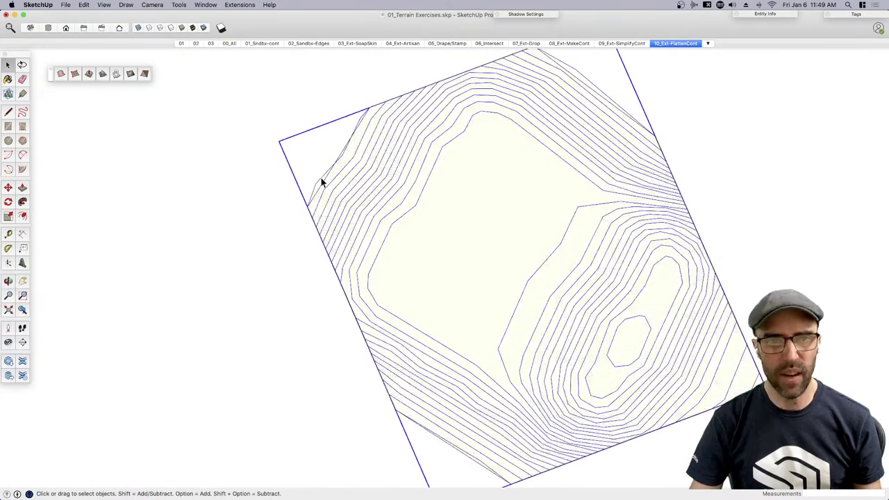
key("super+e")
left_click(414, 216)
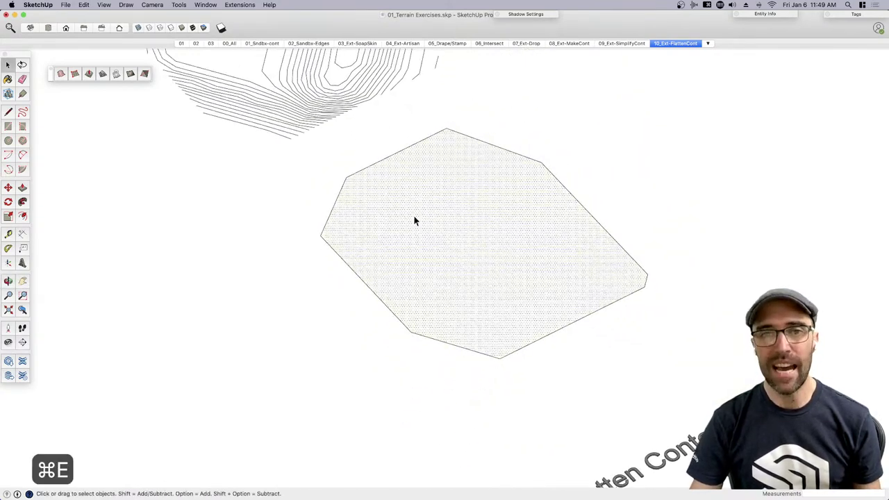
key("p")
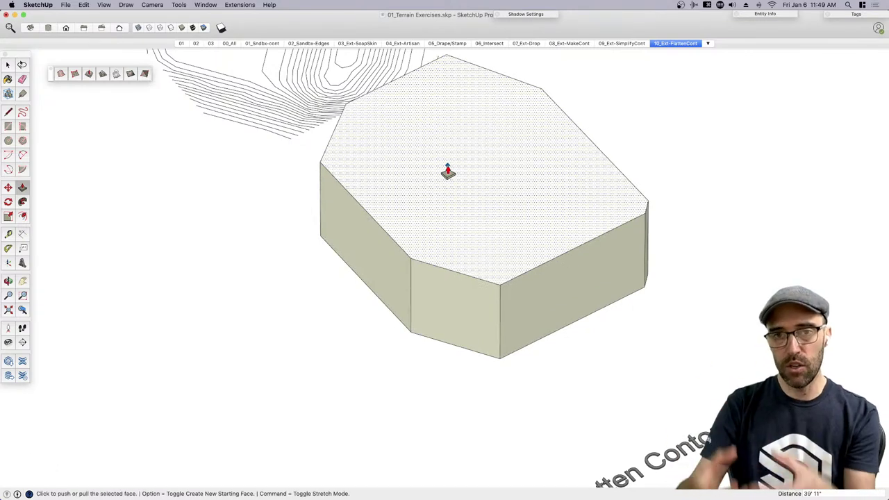
key("space")
left_click(653, 125)
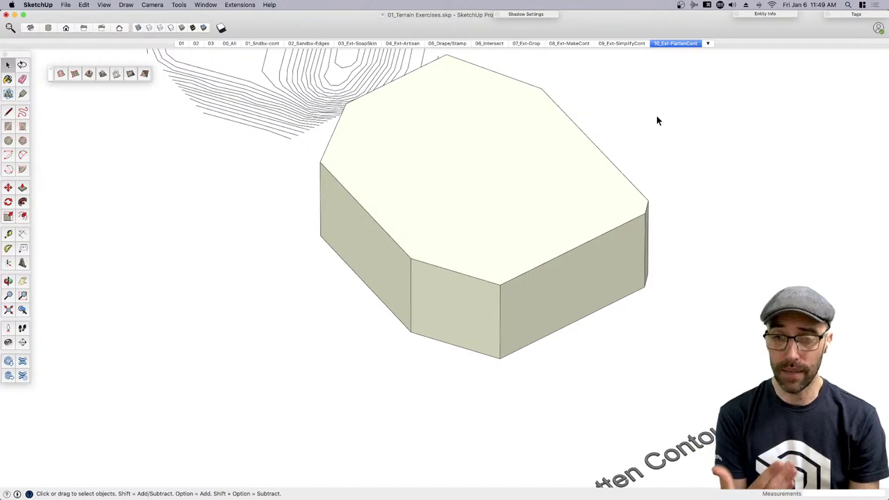
Bring the 02_Terrain Process model window to the front
key("h")
left_click_drag(592, 148, 593, 213)
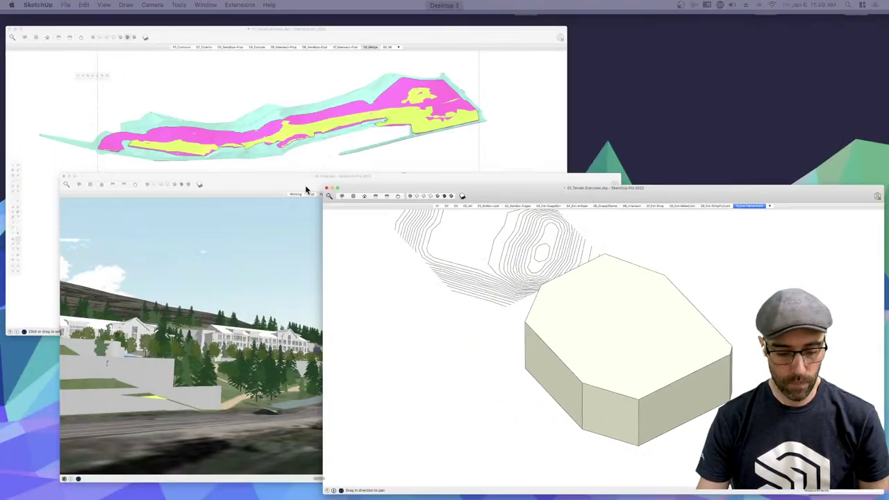
key("ctrl+Up")
left_click(250, 207)
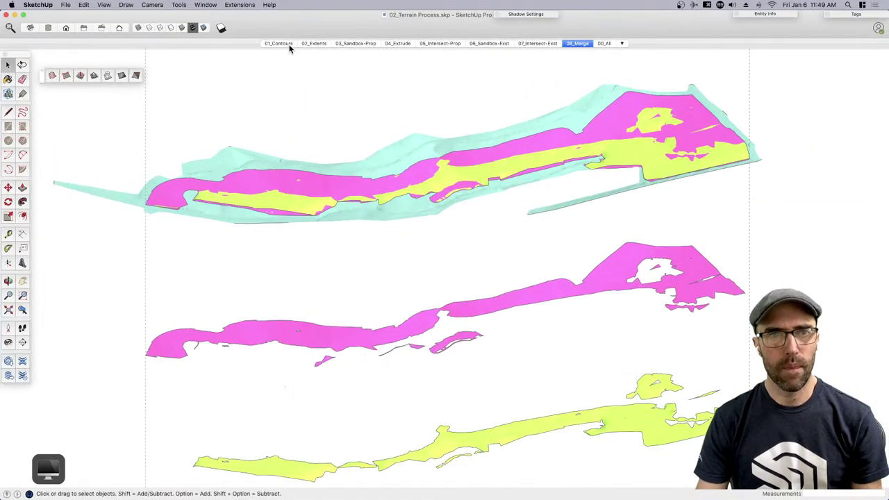
Show the 01_Contours scene and orbit the terrain mesh to a new angle
left_click(285, 43)
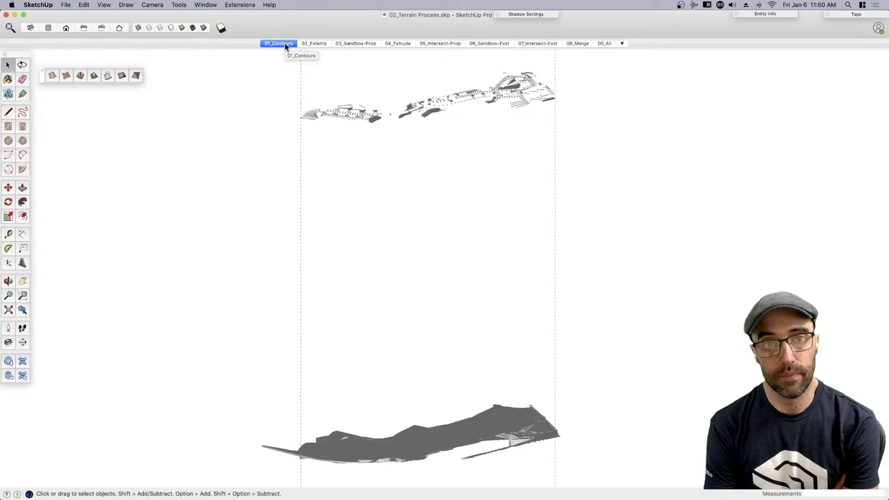
middle_click_drag(463, 292, 382, 267)
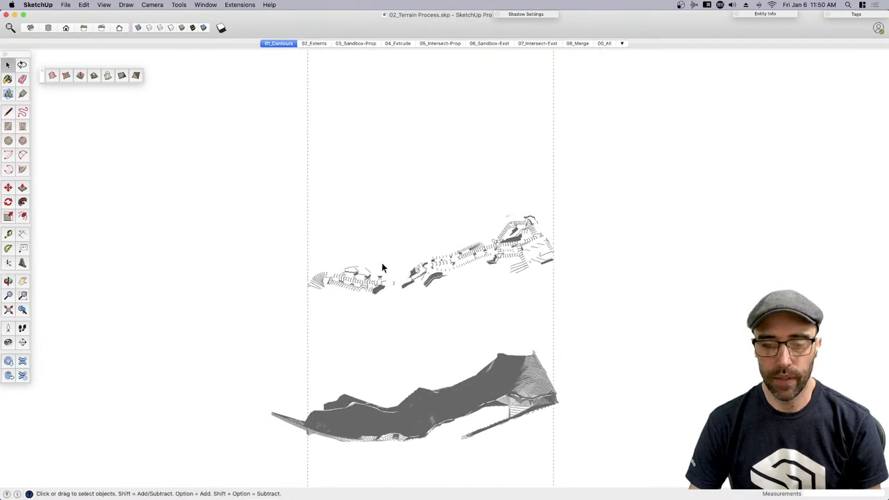
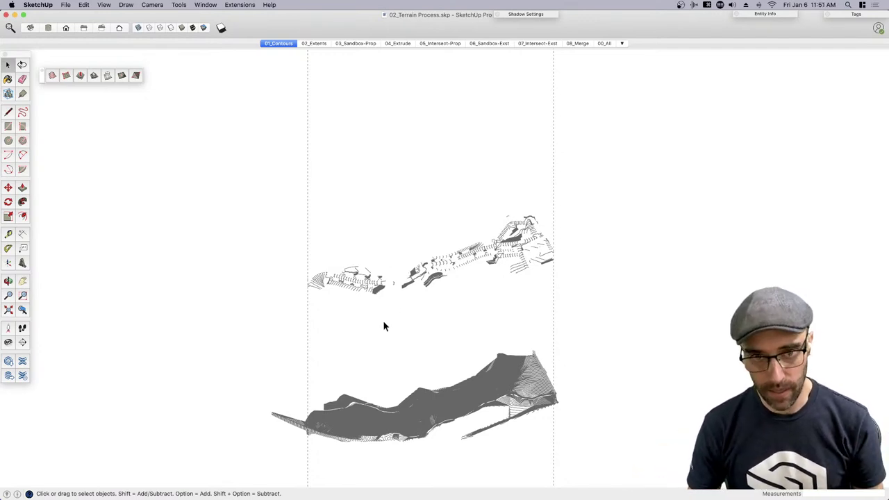
Pan, orbit and zoom until the contours and terrain separate, sliding the contours left
key("h")
left_click_drag(385, 325, 371, 308)
middle_click_drag(371, 307, 404, 264)
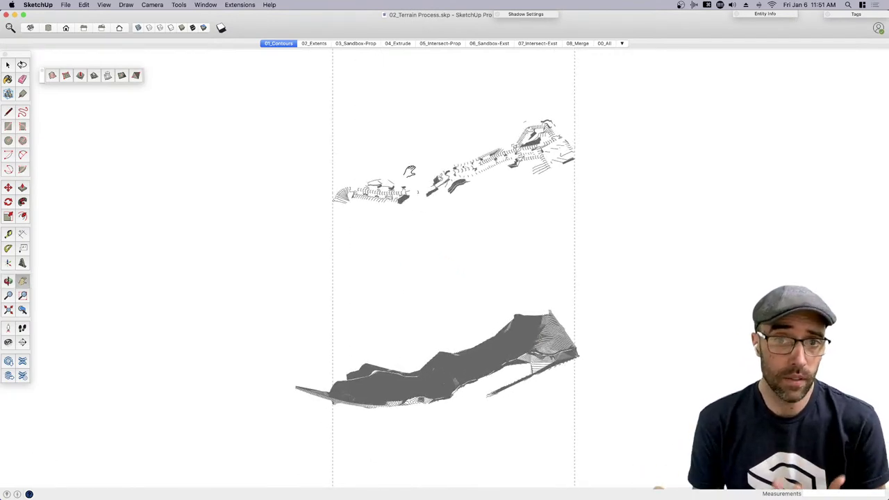
scroll(410, 172, "up", 3)
middle_click_drag(452, 216, 489, 273)
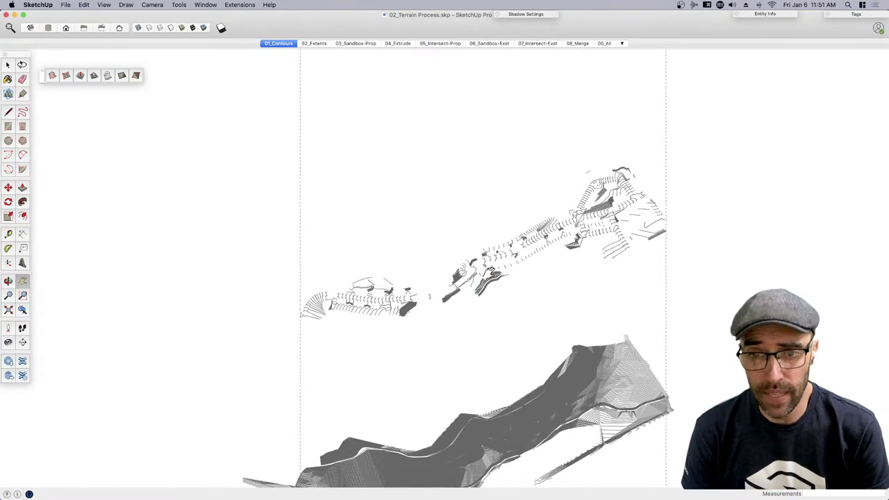
scroll(488, 262, "up", 3)
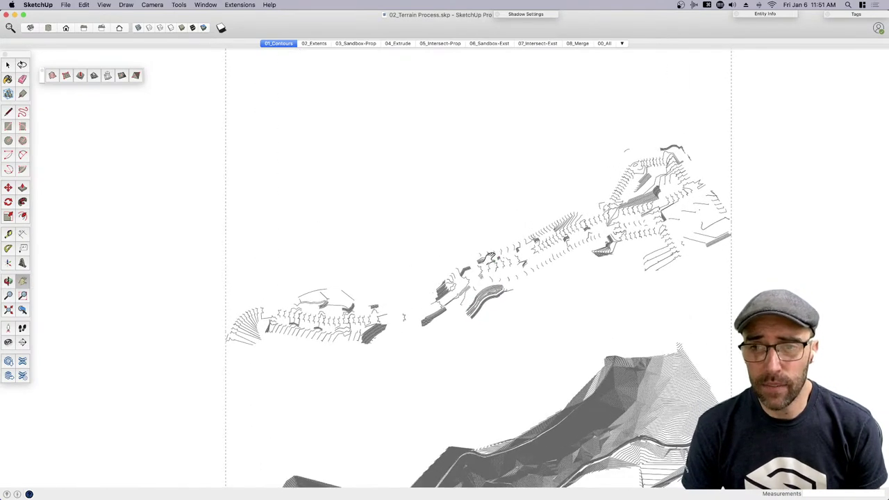
mouse_move(495, 202)
middle_mouse_down()
mouse_move(520, 349)
mouse_move(458, 302)
middle_mouse_up()
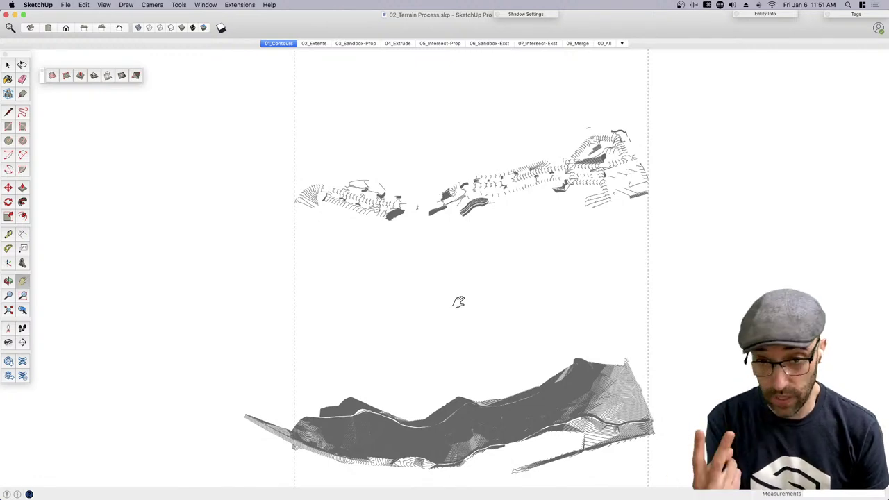
scroll(328, 201, "up", 4)
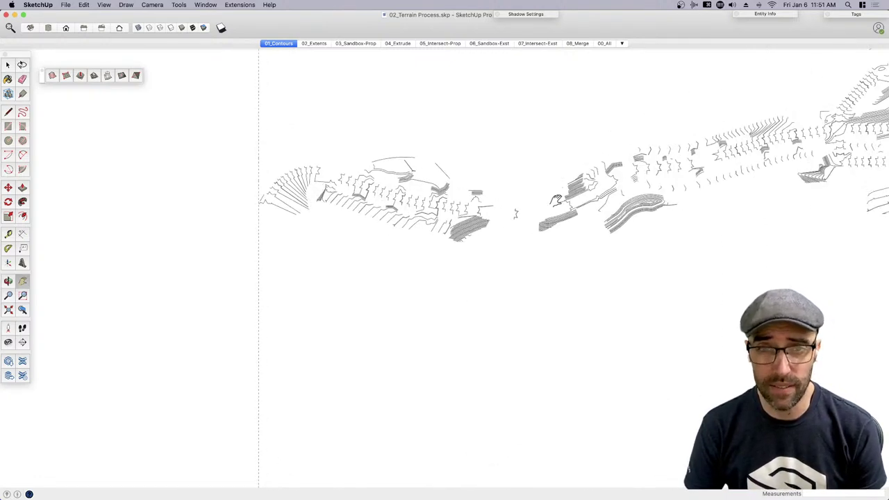
scroll(316, 198, "up", 1)
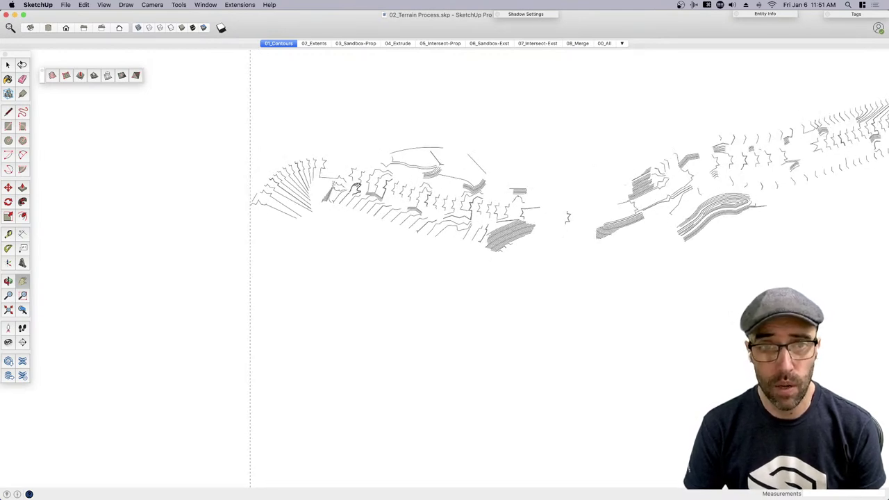
left_click_drag(486, 203, 354, 200)
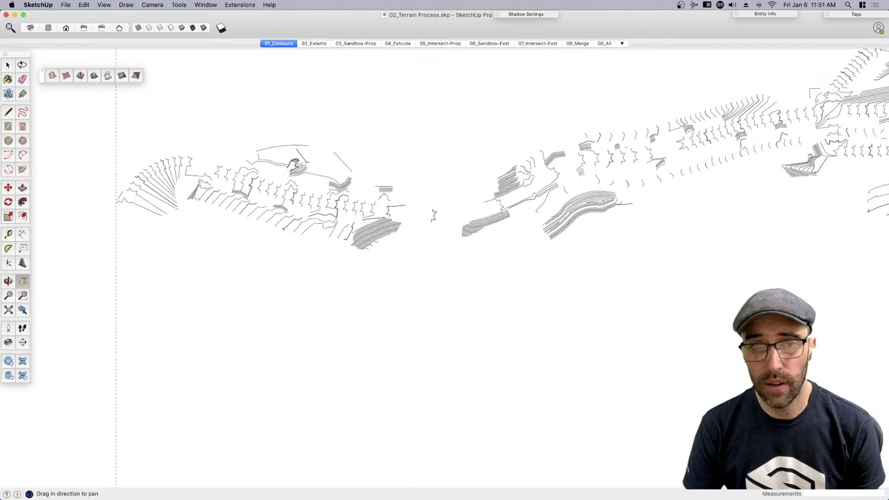
left_click_drag(472, 214, 400, 232)
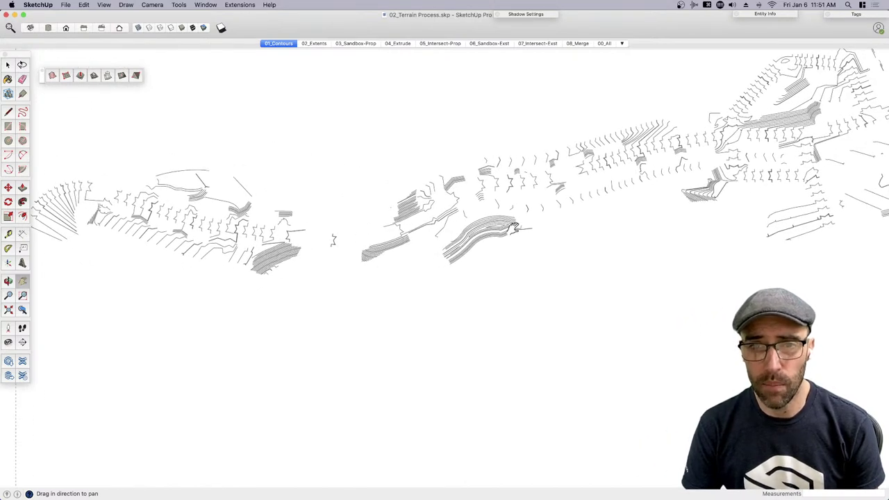
left_click_drag(523, 215, 421, 233)
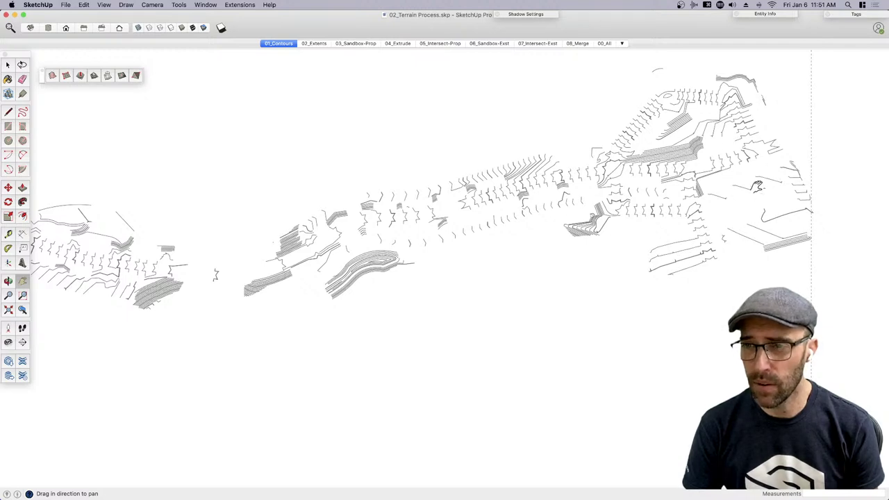
scroll(742, 205, "down", 3)
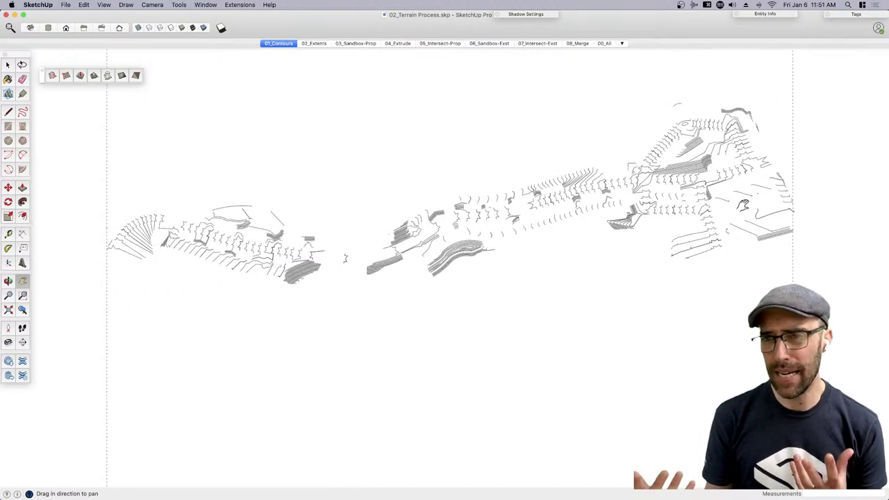
scroll(549, 188, "up", 6)
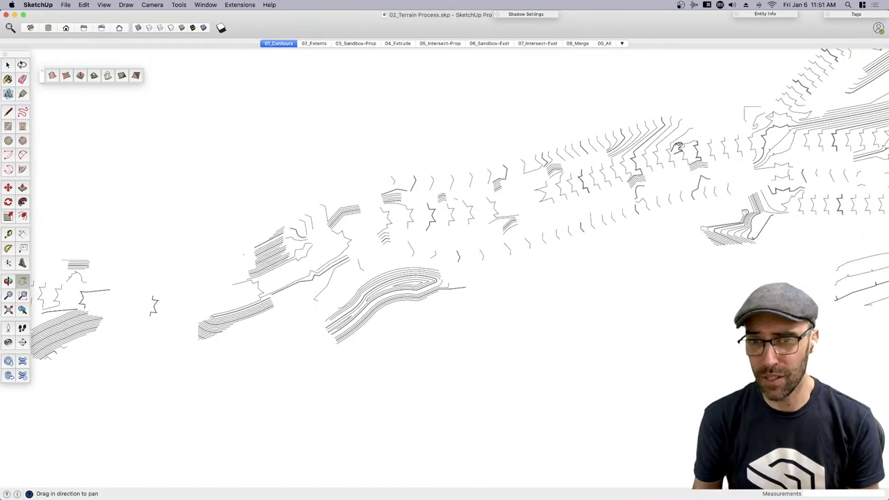
scroll(546, 143, "down", 4)
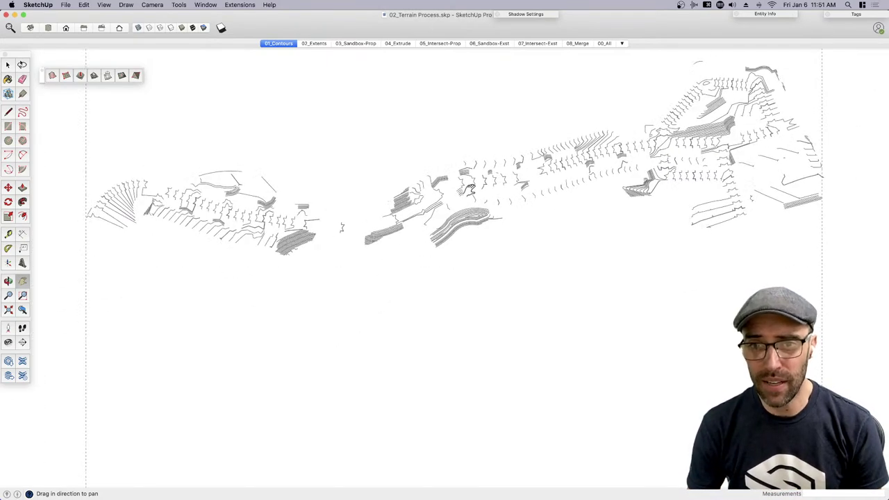
scroll(487, 152, "down", 3)
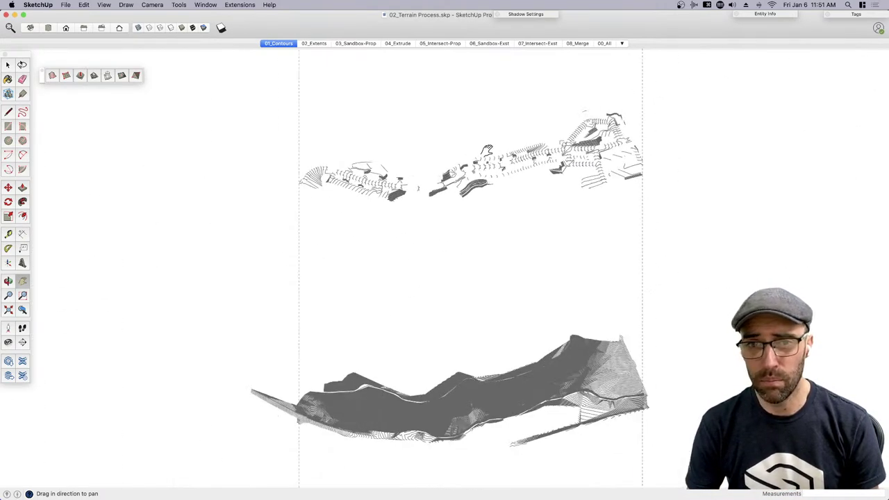
scroll(438, 417, "up", 5)
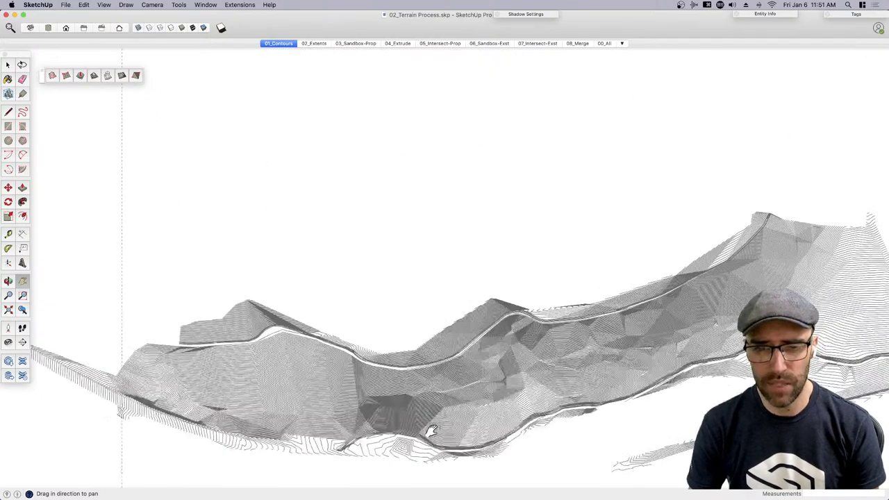
Orbit and zoom around the terrain mesh to view it from steep oblique angles
left_click_drag(445, 403, 463, 358)
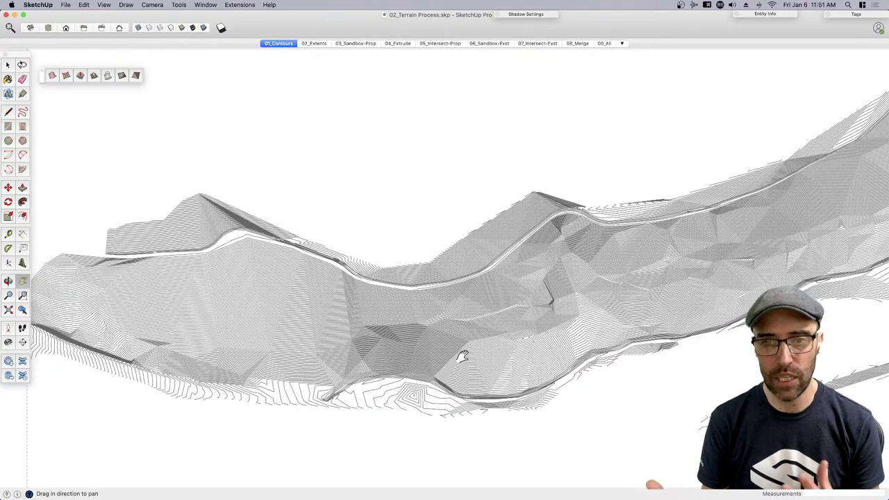
middle_click_drag(462, 358, 489, 338)
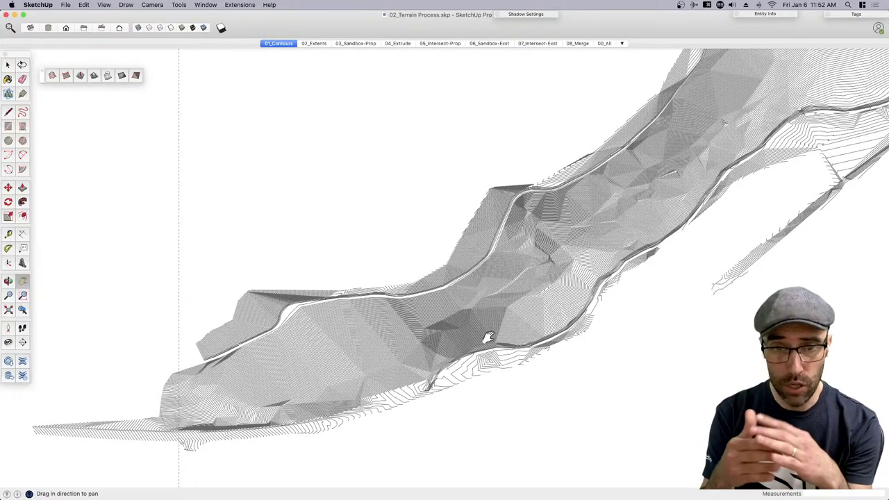
middle_click_drag(409, 356, 495, 271)
scroll(498, 332, "up", 15)
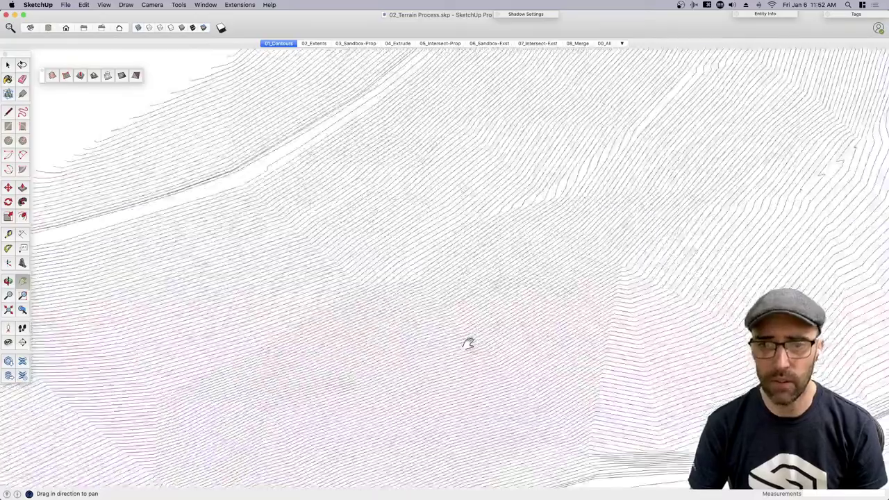
scroll(468, 343, "down", 15)
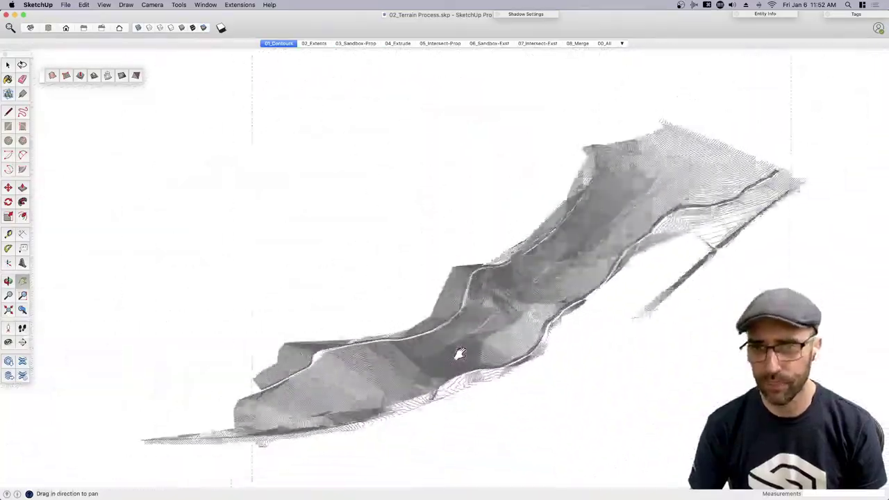
scroll(486, 319, "up", 3)
scroll(490, 314, "down", 5)
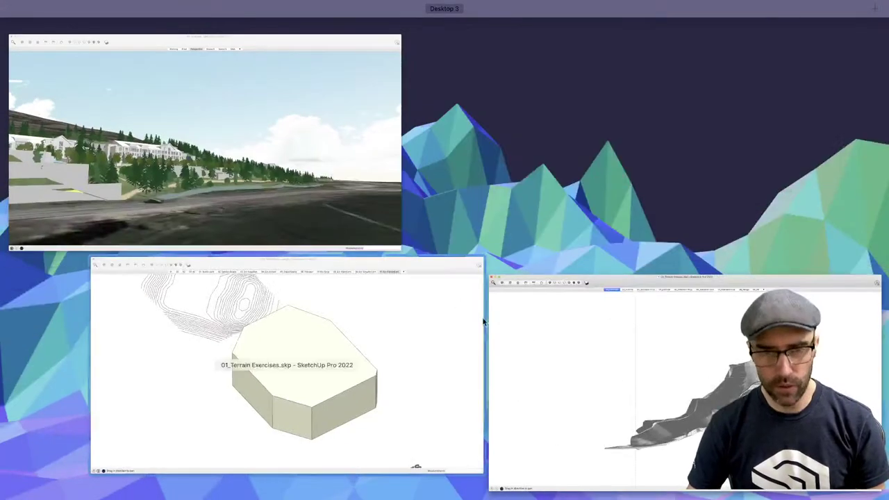
Review the finished site in 04_Final, then bring 02_Terrain Process.skp back to the front
left_click(370, 217)
scroll(439, 378, "up", 5)
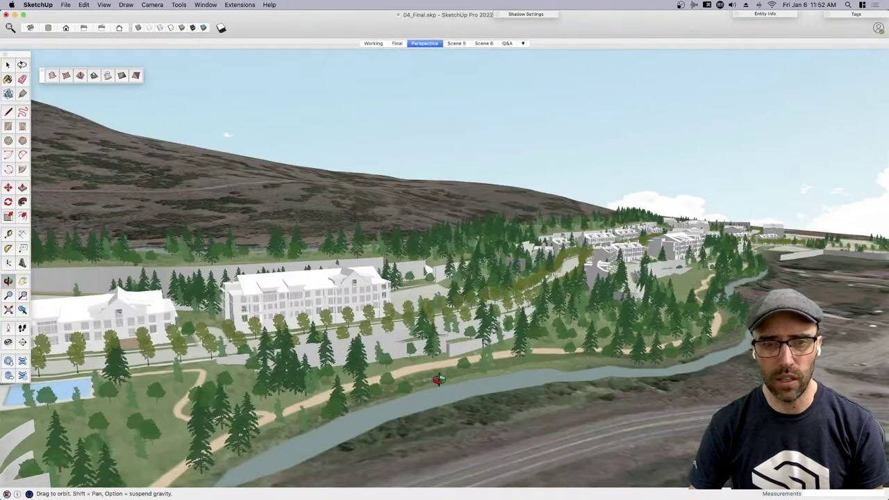
key("h")
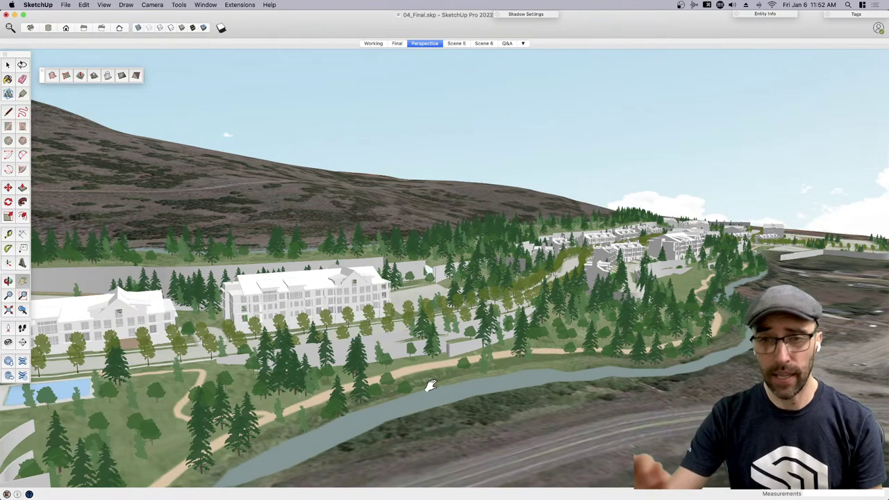
key("ctrl+Up")
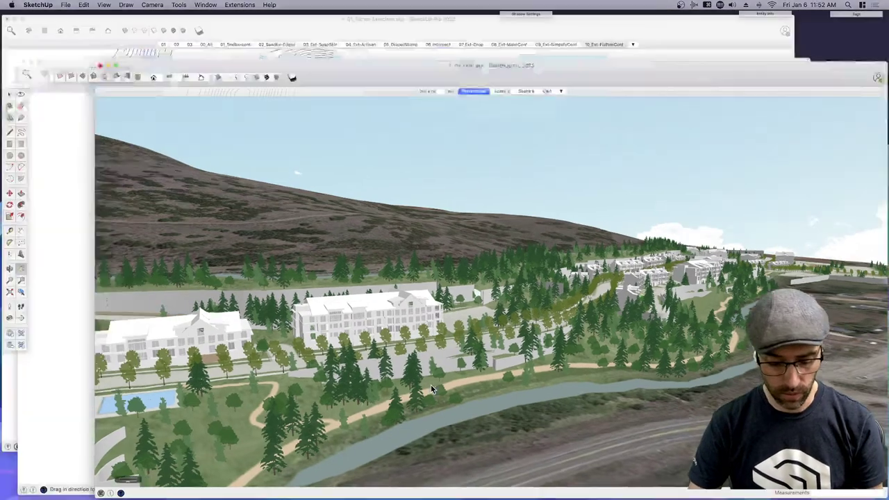
left_click(374, 375)
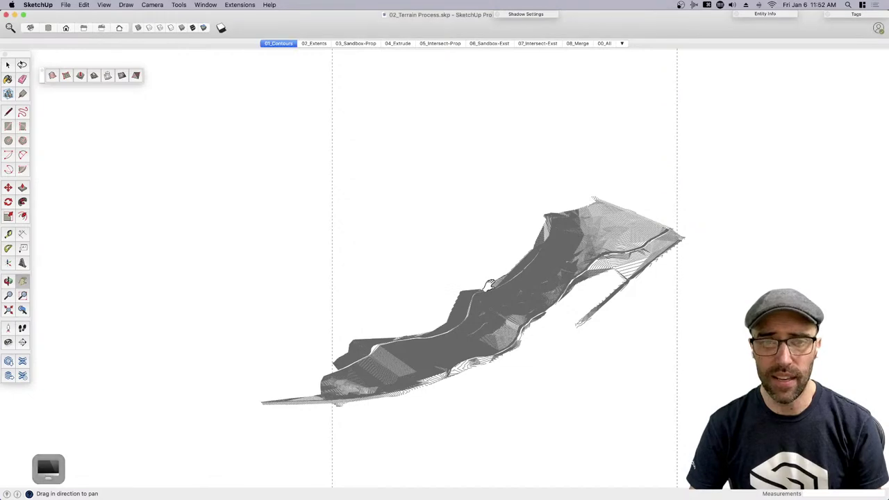
left_click_drag(490, 260, 481, 262)
scroll(481, 261, "down", 5)
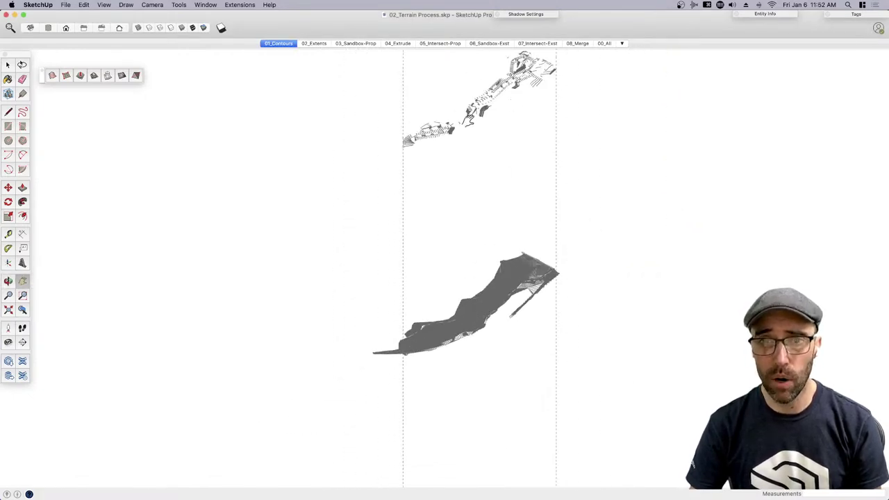
left_click_drag(470, 109, 462, 160)
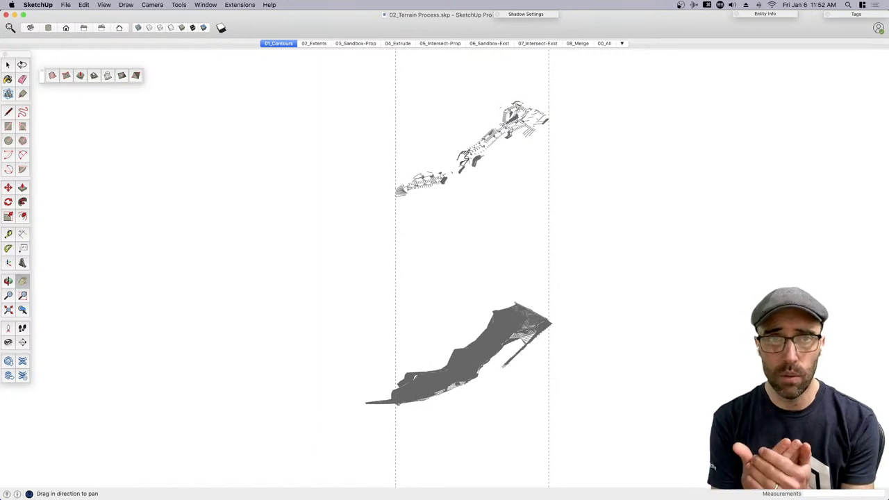
left_click(314, 43)
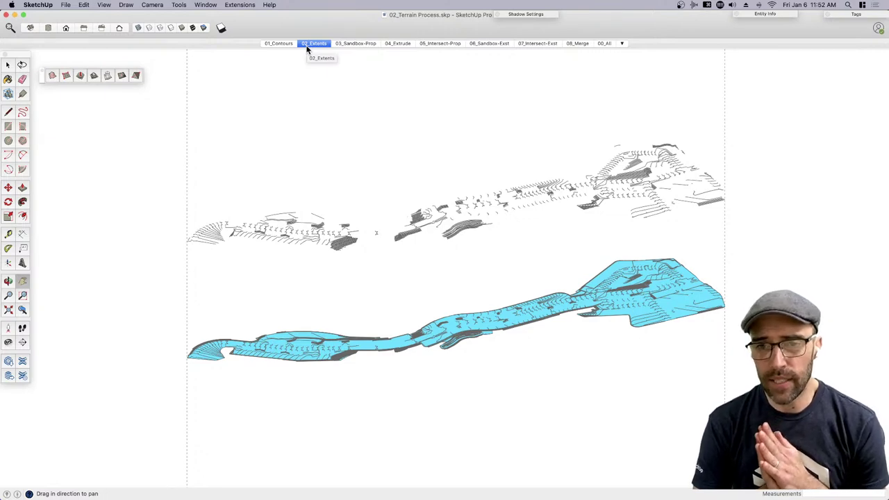
middle_click_drag(478, 260, 493, 210)
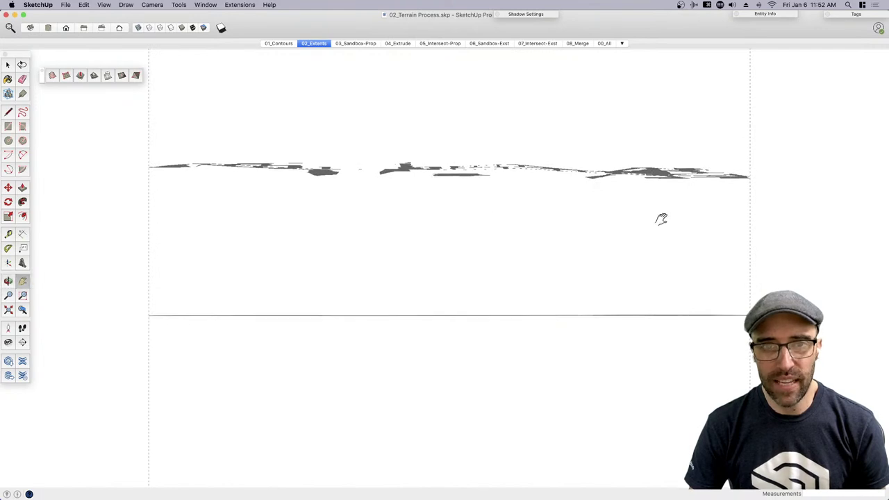
middle_click_drag(661, 218, 569, 224)
key("h")
scroll(454, 197, "up", 3)
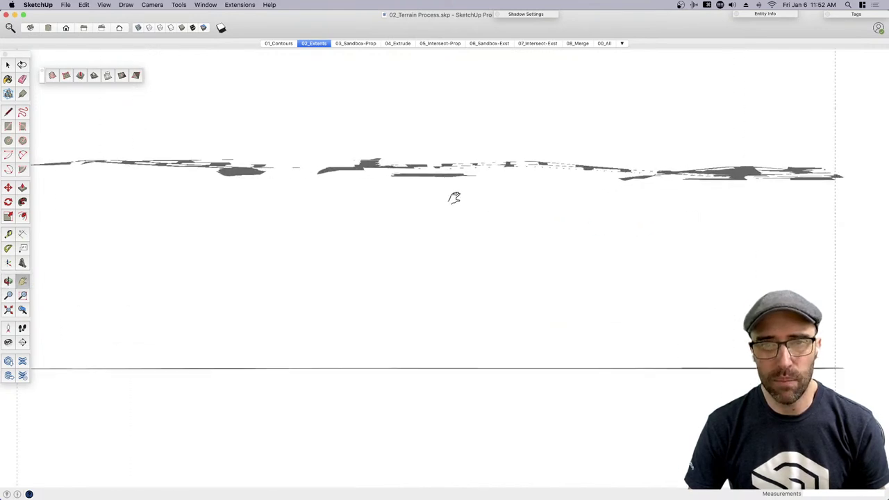
scroll(482, 207, "down", 1)
scroll(481, 207, "down", 1)
left_click_drag(474, 216, 448, 250)
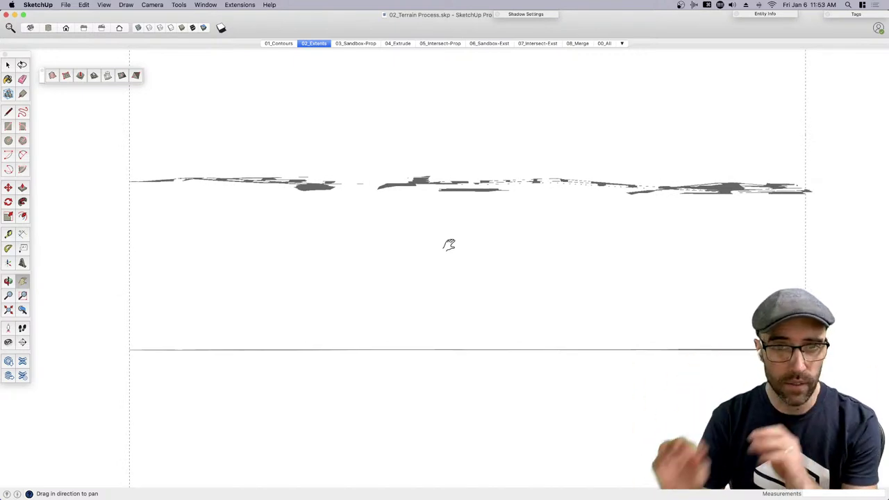
scroll(452, 189, "up", 1)
left_click_drag(472, 193, 462, 202)
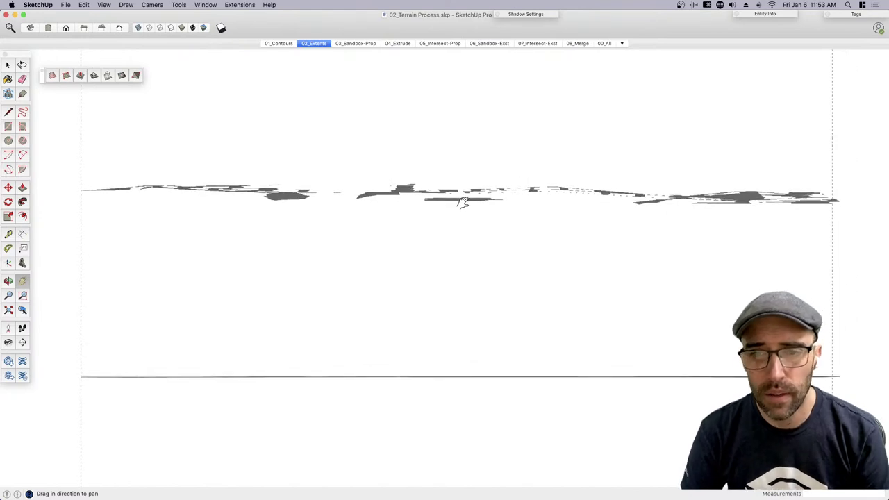
scroll(451, 195, "up", 1)
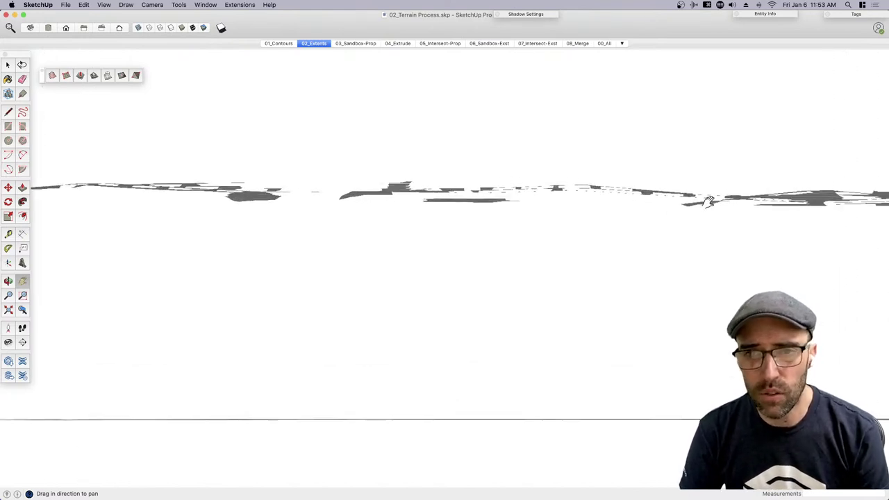
key("shift+z")
middle_click_drag(423, 306, 458, 404)
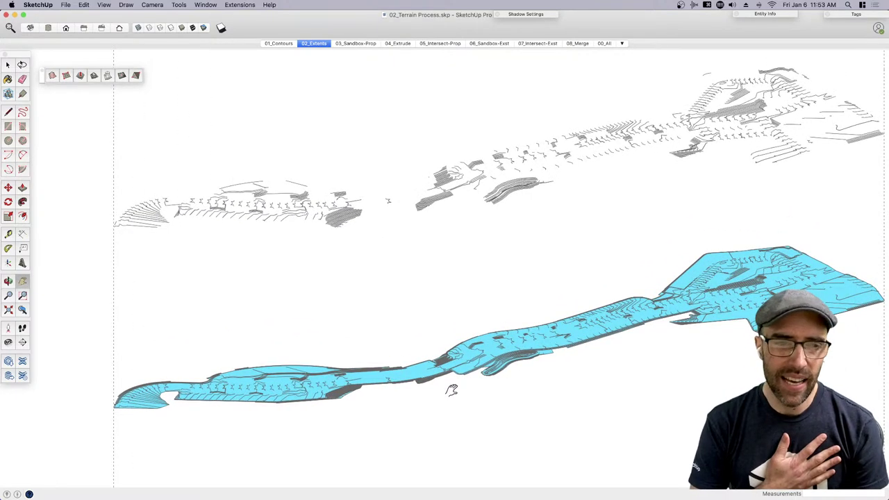
middle_click_drag(425, 353, 465, 345)
Zoom to the selected cyan terrain group, then to the upper contour group
scroll(465, 346, "up", 3)
left_click(407, 348)
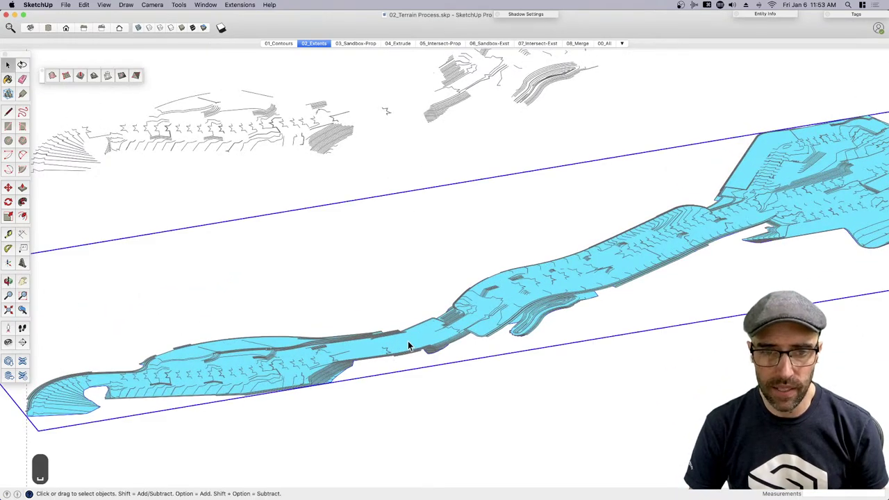
key("super+e")
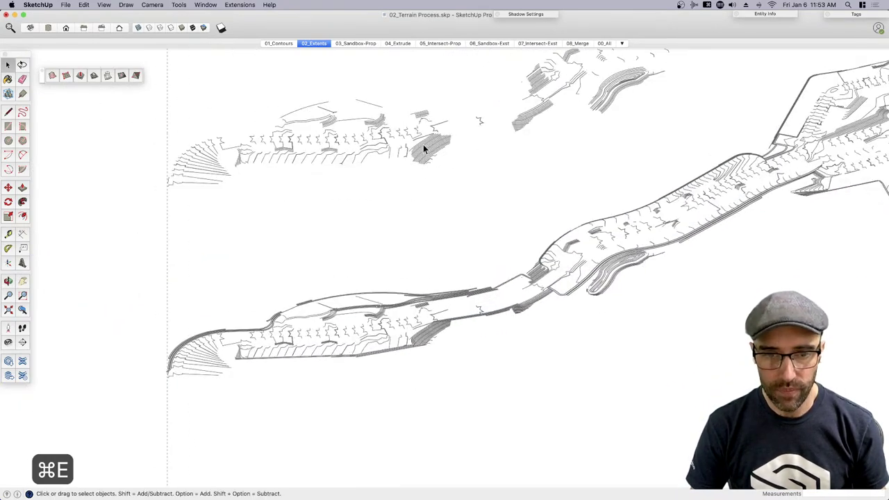
left_click(425, 150)
key("super+e")
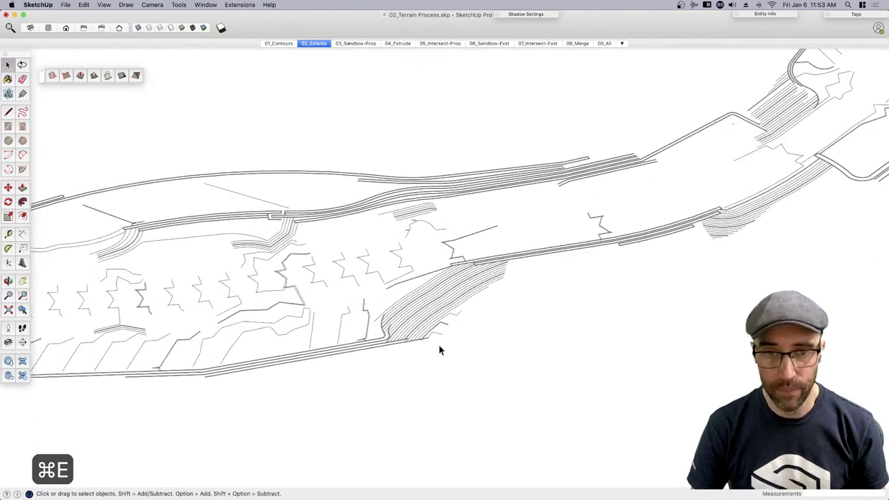
Draw edges with the Line tool joining the contour ends along the steep slope
key("l")
left_click(431, 333)
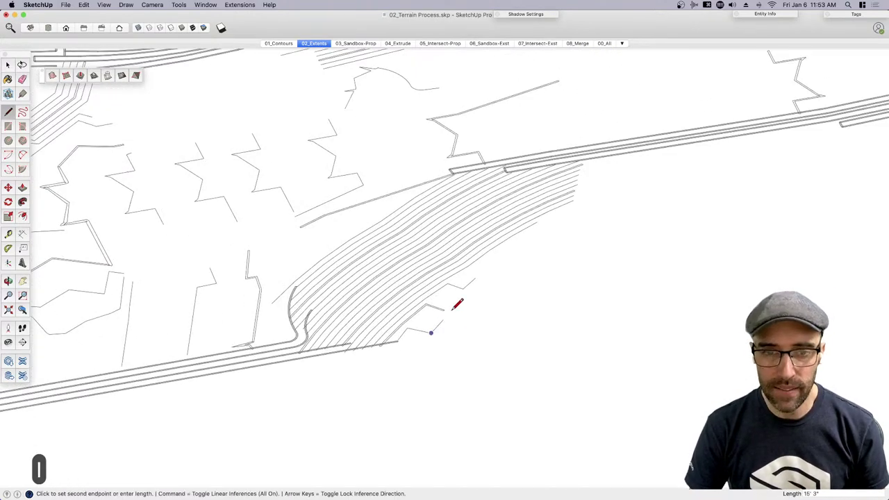
scroll(453, 310, "up", 4)
left_click(440, 311)
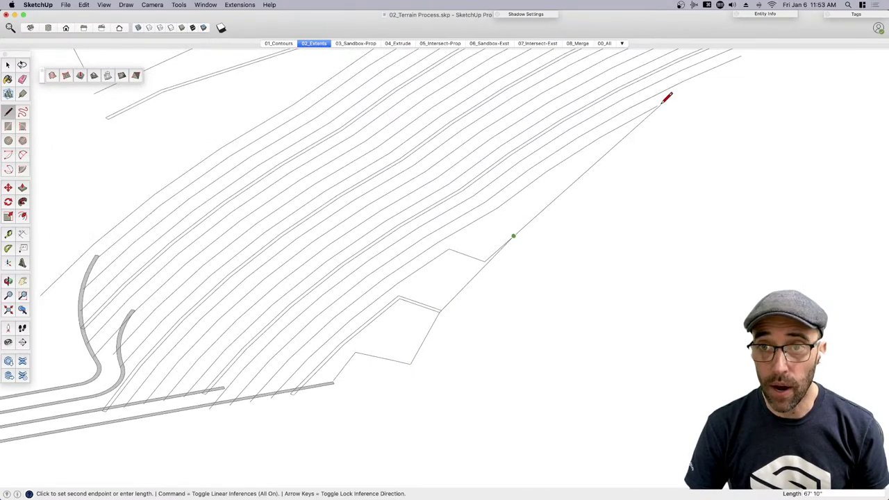
scroll(591, 214, "down", 3)
scroll(558, 231, "up", 3)
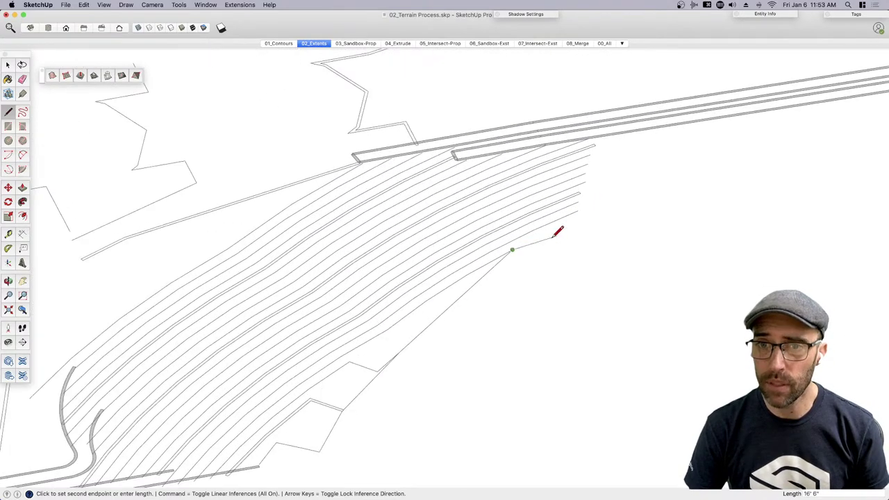
left_click(581, 202)
scroll(582, 198, "up", 3)
scroll(585, 191, "up", 2)
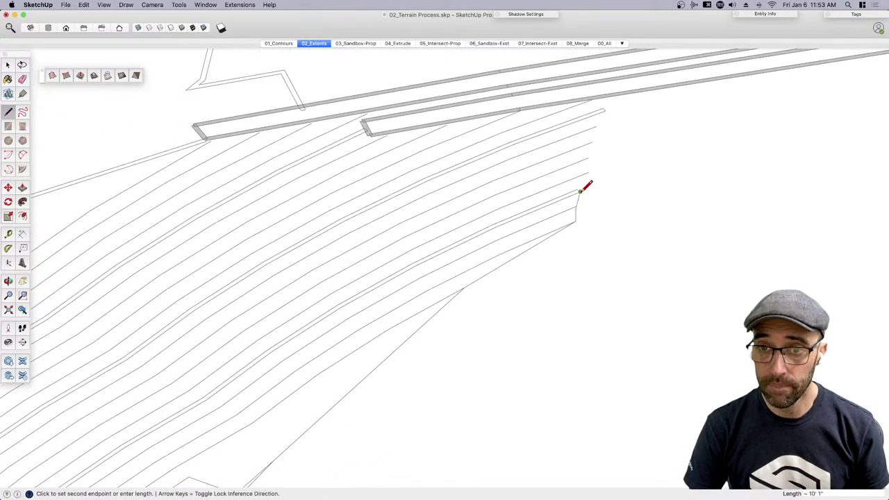
left_click(589, 172)
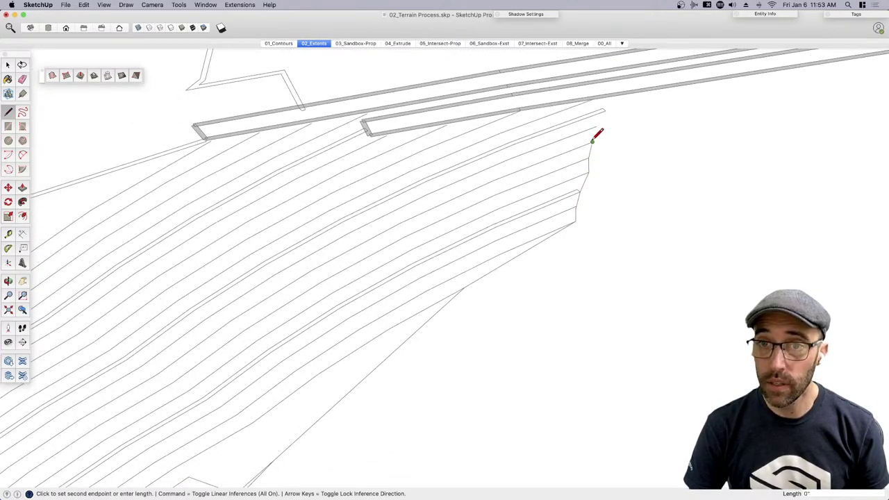
Undo the last edge segment, restart the line from the contour end, then exit the Line tool
key("super+z")
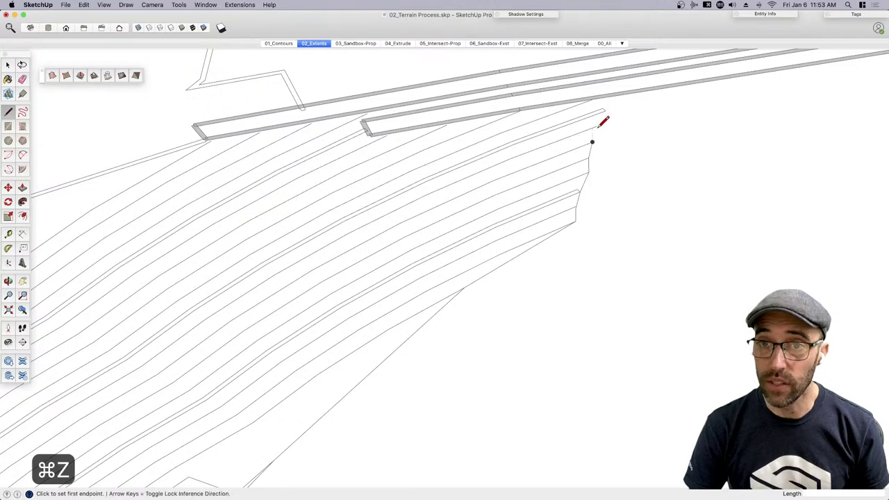
left_click(592, 142)
key("Escape")
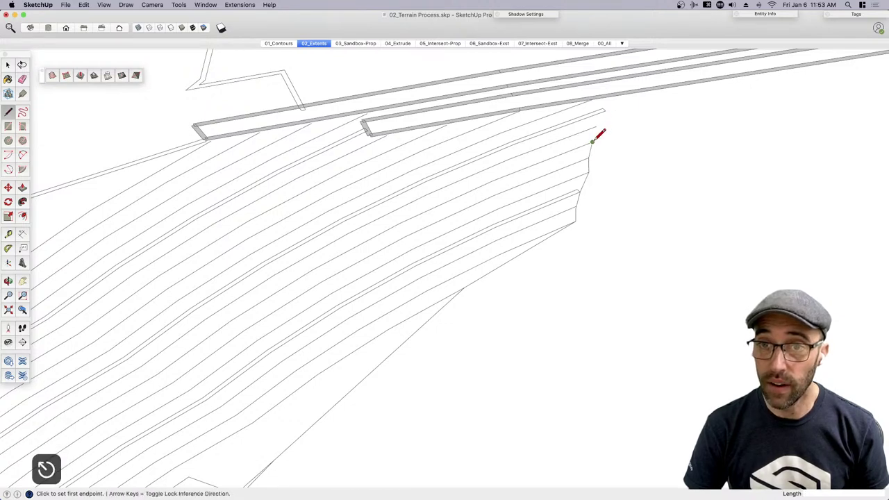
left_click(593, 142)
key("space")
scroll(647, 181, "down", 6)
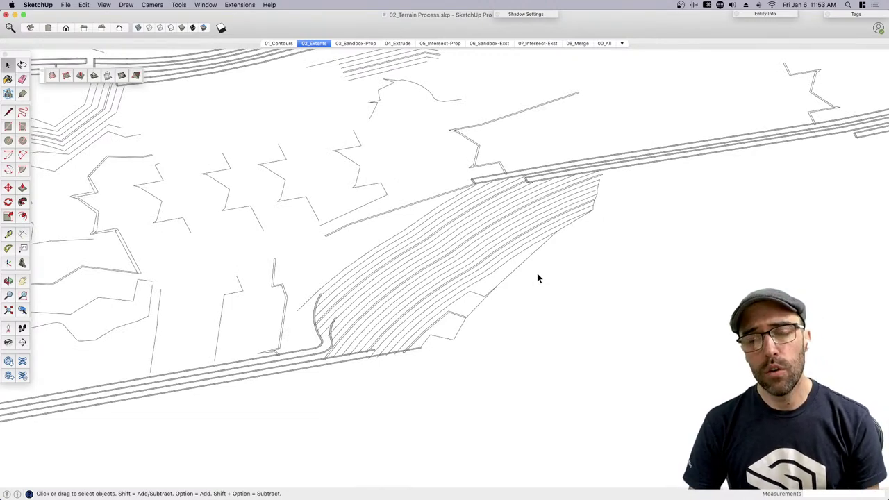
scroll(537, 279, "down", 6)
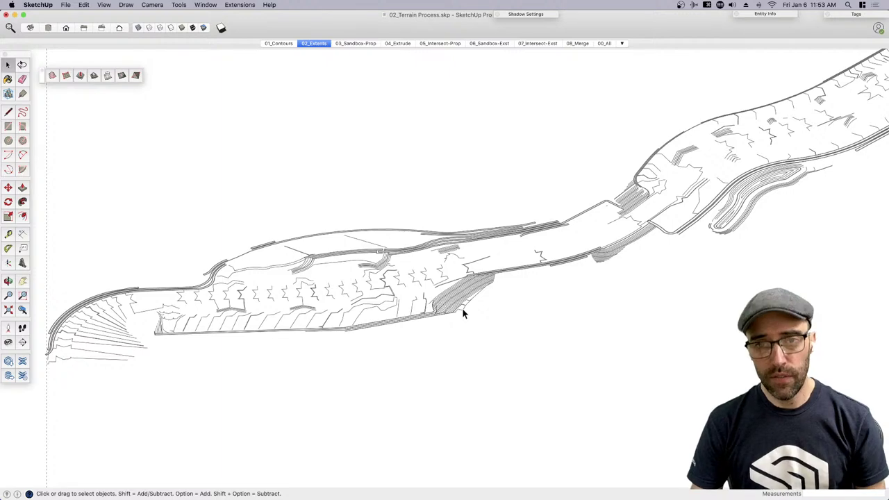
key("h")
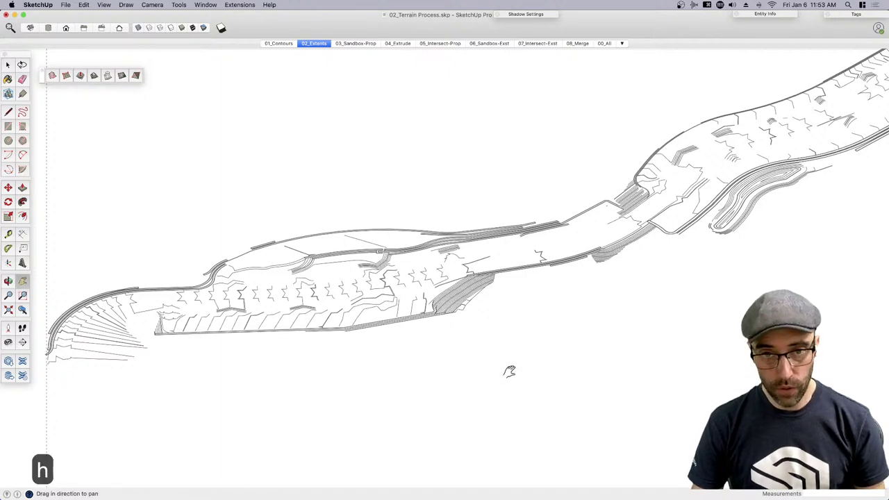
key("space")
scroll(518, 368, "down", 6)
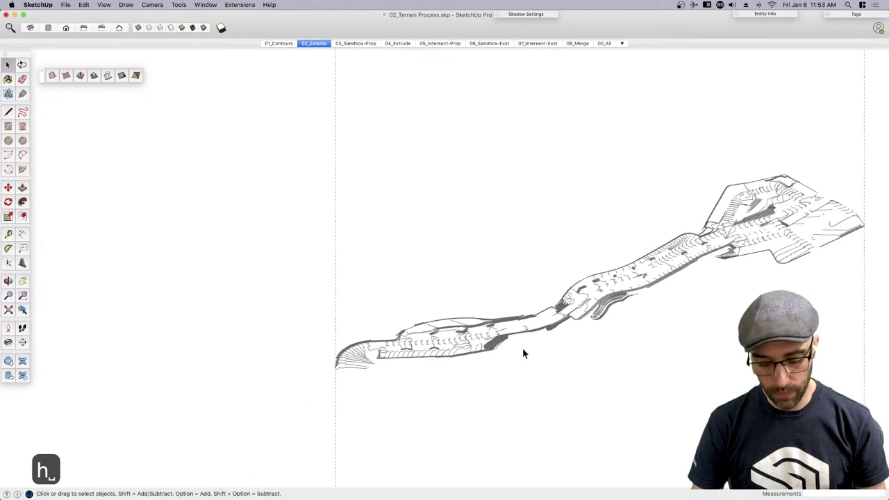
Unhide the top contour group, then turn Hidden Geometry display back off
key("n")
right_click(480, 262)
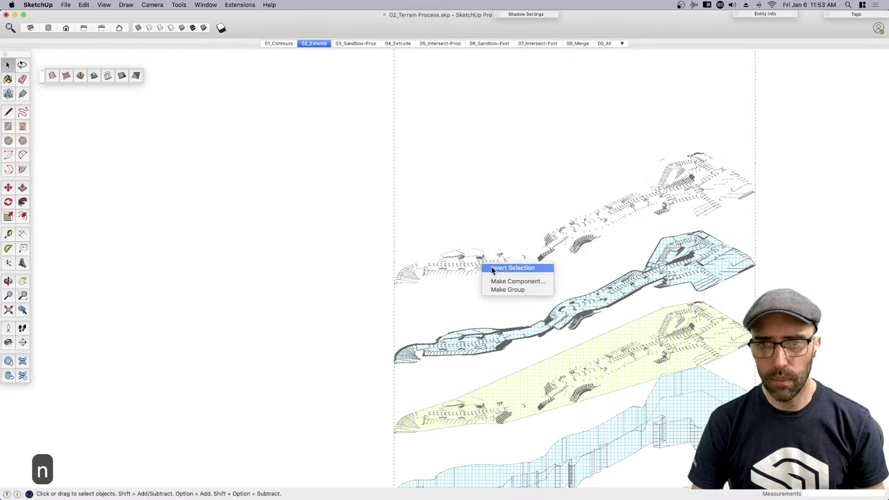
left_click(453, 266)
left_click(456, 272)
right_click(456, 272)
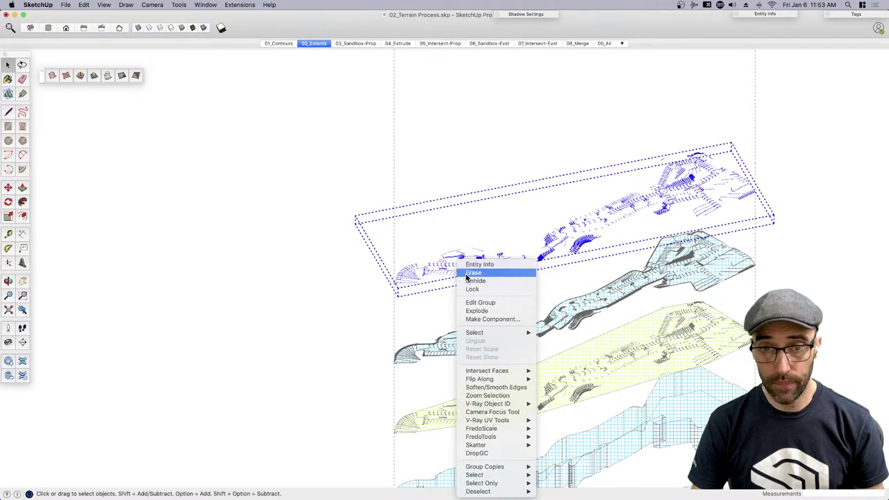
left_click(479, 282)
scroll(552, 267, "up", 3)
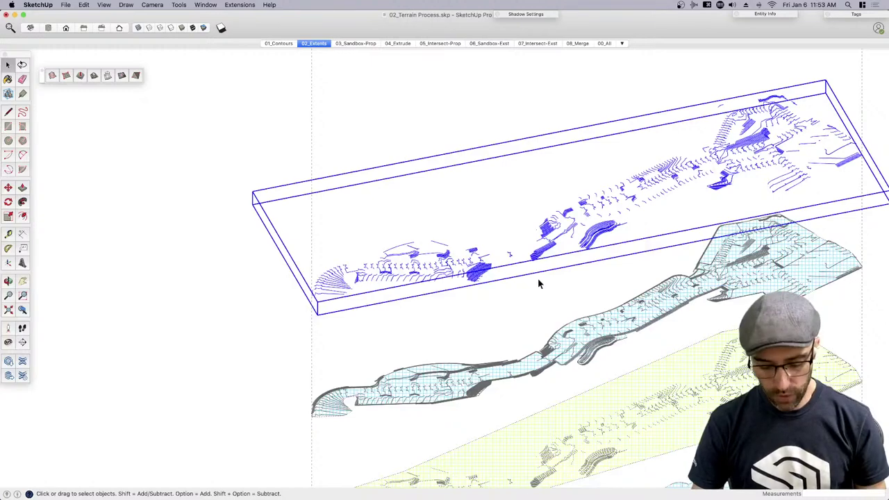
key("n")
key("space")
Pan and zoom around the contour strip above the site footprint
key("h")
left_click_drag(540, 303, 464, 309)
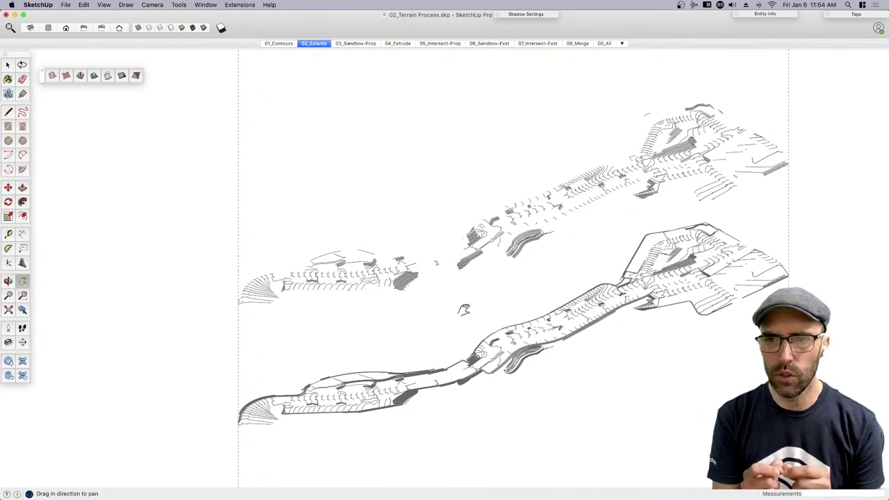
scroll(695, 191, "up", 3)
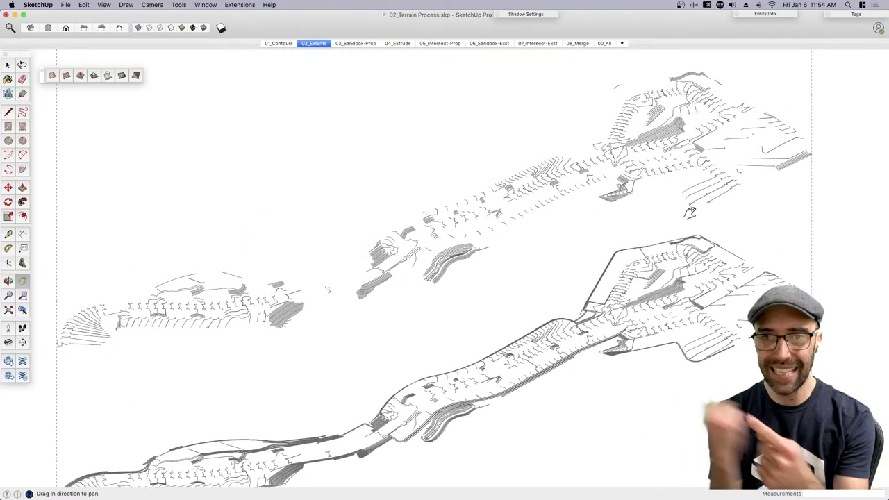
scroll(690, 212, "up", 5)
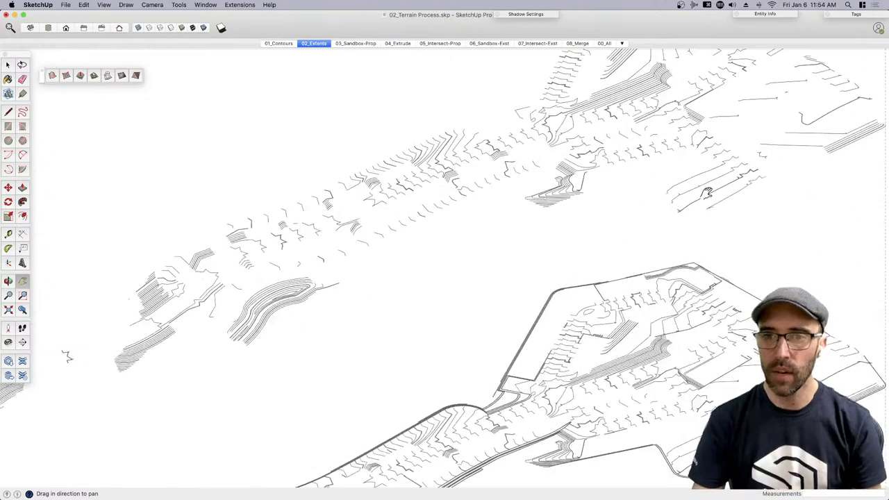
scroll(686, 225, "up", 4)
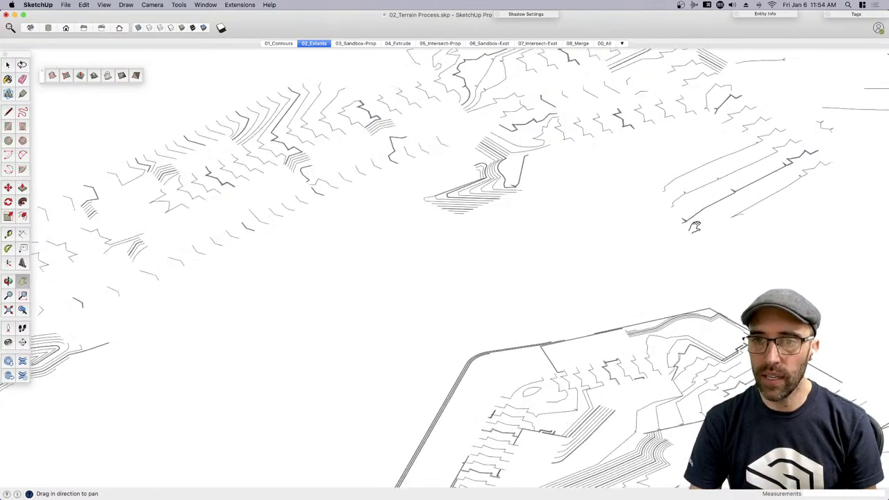
scroll(643, 171, "down", 4)
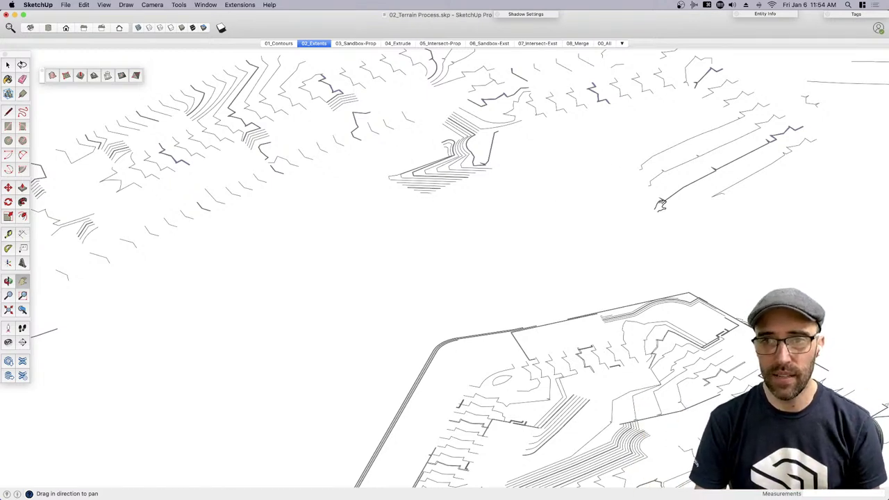
scroll(660, 203, "up", 3)
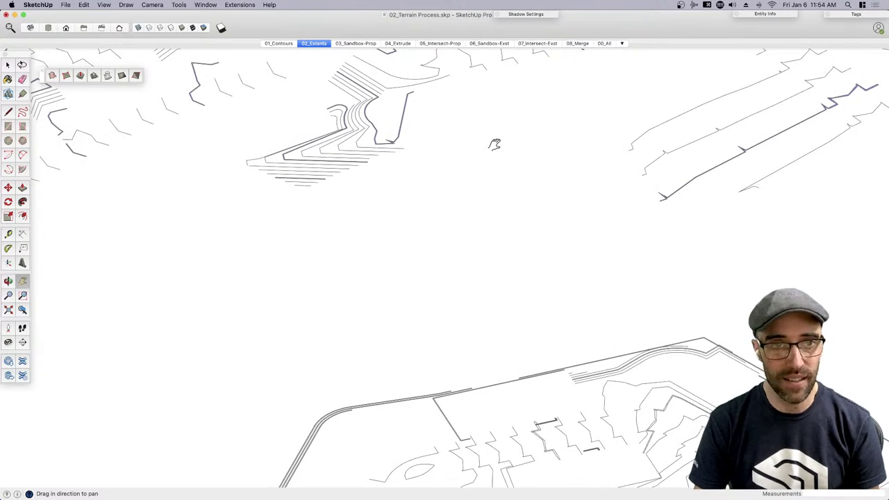
left_click_drag(480, 154, 428, 243)
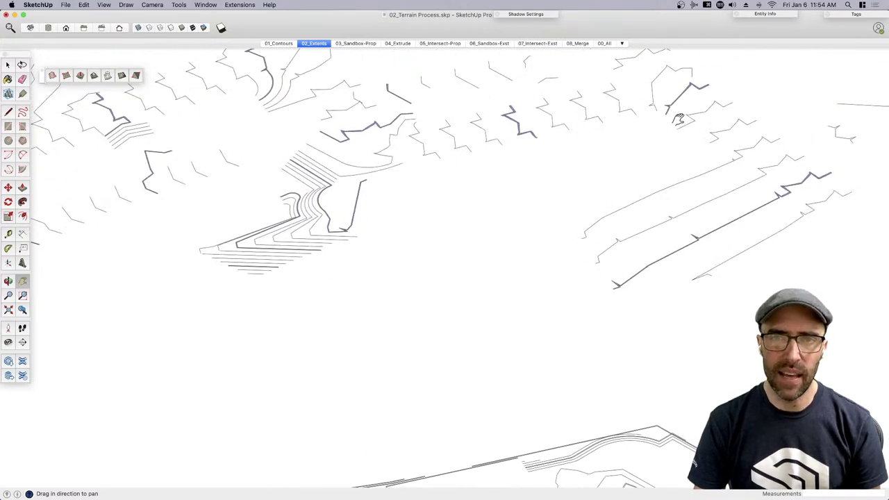
scroll(640, 246, "down", 3)
scroll(639, 245, "down", 3)
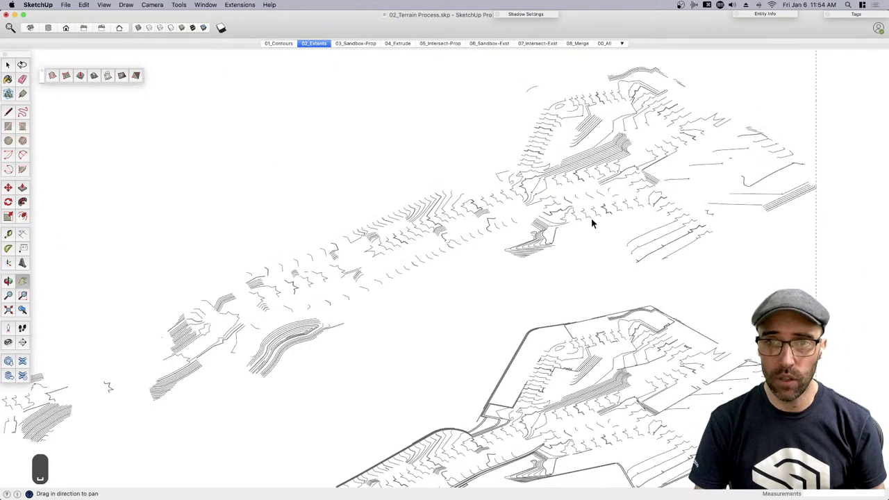
key("space")
Select the upper contour group and open it for editing
left_click(588, 217)
scroll(588, 218, "down", 2)
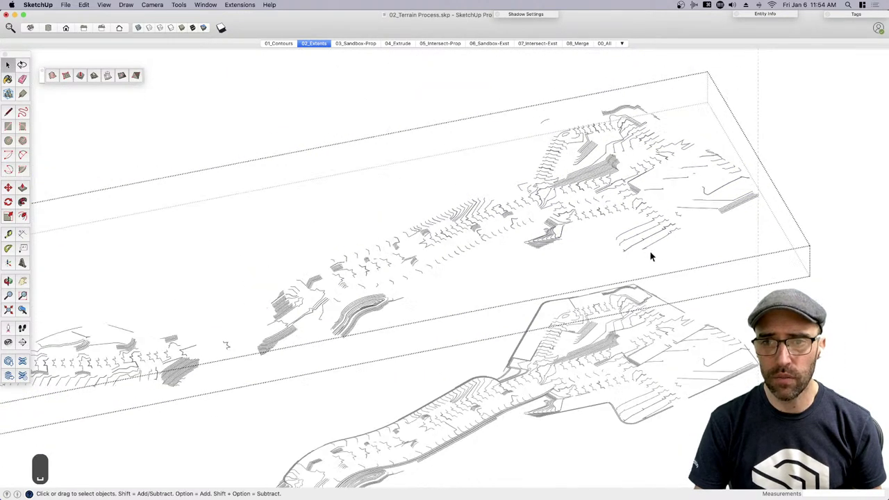
double_click(486, 176)
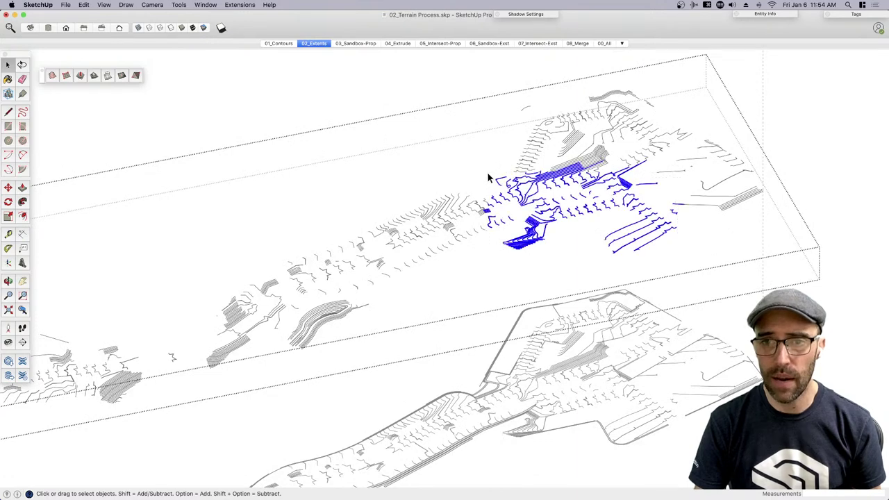
scroll(643, 244, "up", 3)
scroll(642, 244, "up", 2)
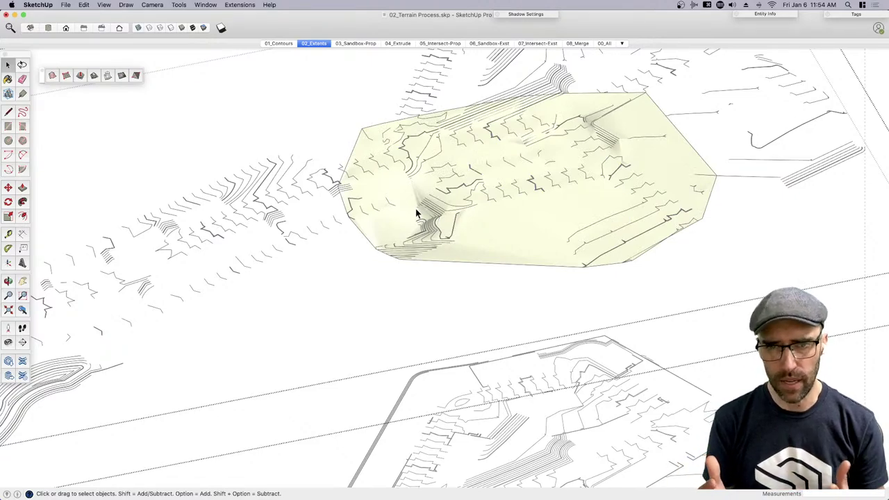
scroll(528, 231, "up", 3)
Select the yellow sandbox terrain surface and delete it
left_click(514, 252)
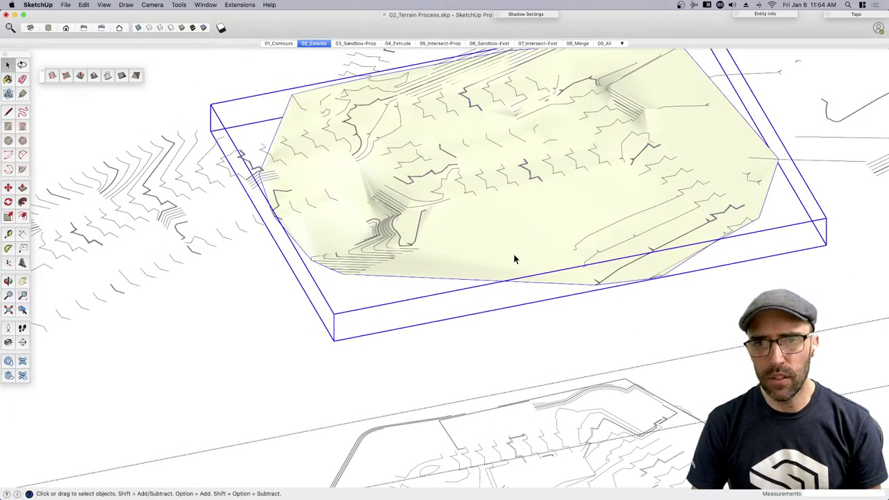
middle_click_drag(514, 257, 514, 280)
scroll(515, 280, "up", 2)
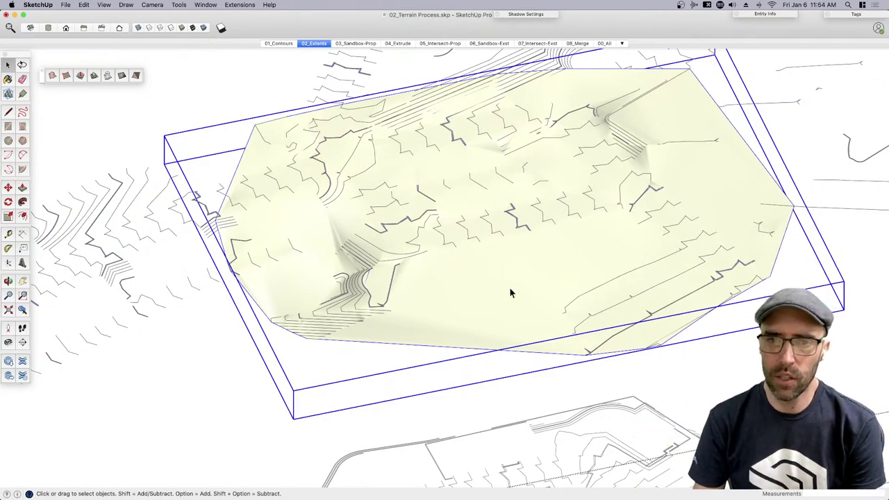
mouse_move(510, 289)
middle_mouse_down()
mouse_move(532, 264)
mouse_move(633, 238)
middle_mouse_up()
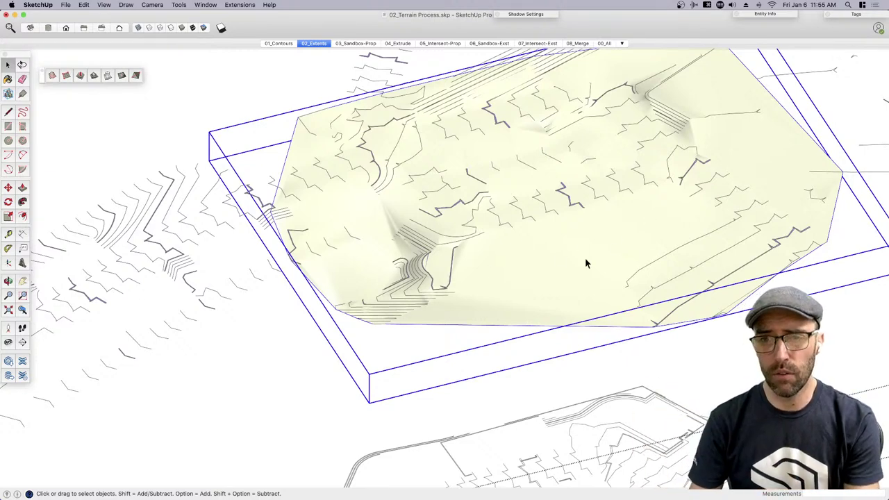
scroll(558, 240, "down", 3)
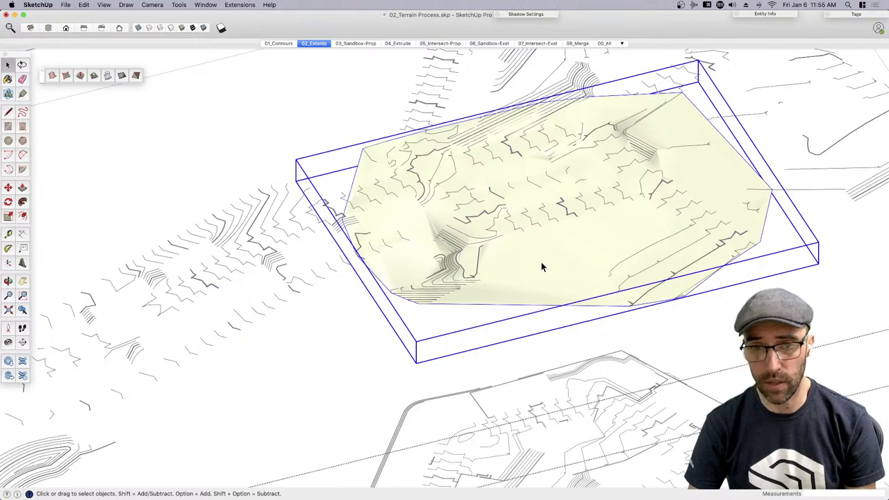
key("BackSpace")
scroll(487, 201, "down", 5)
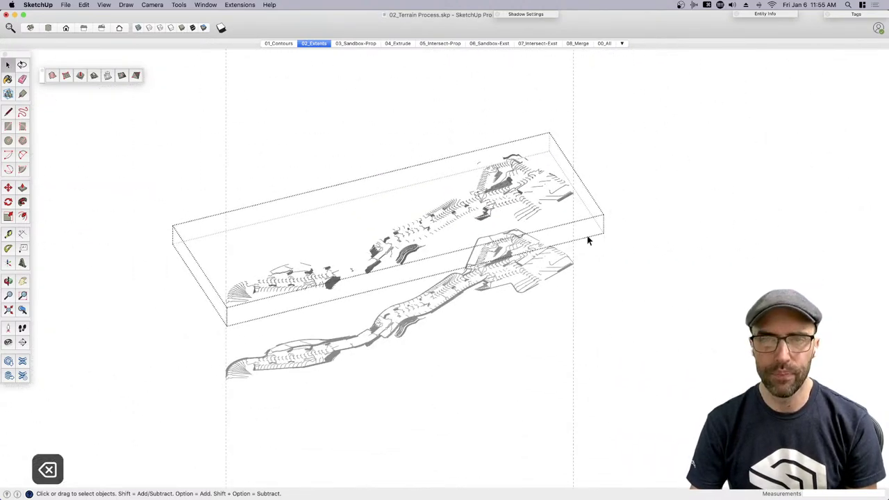
Hide the upper terrain group with Cmd+E and zoom in
left_click(533, 215)
key("super+e")
scroll(242, 400, "up", 3)
scroll(242, 399, "up", 5)
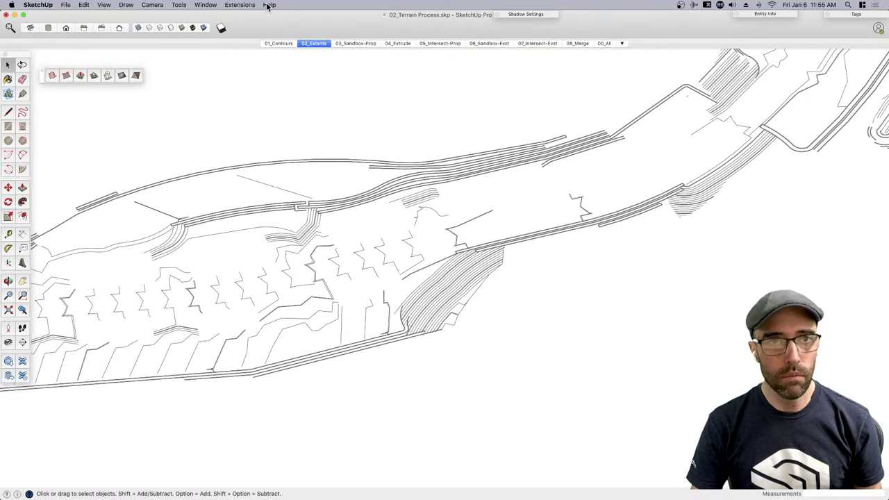
Show the Styles panel, choose the second in-model style and reach its Edge settings
left_click(179, 5)
mouse_move(206, 4)
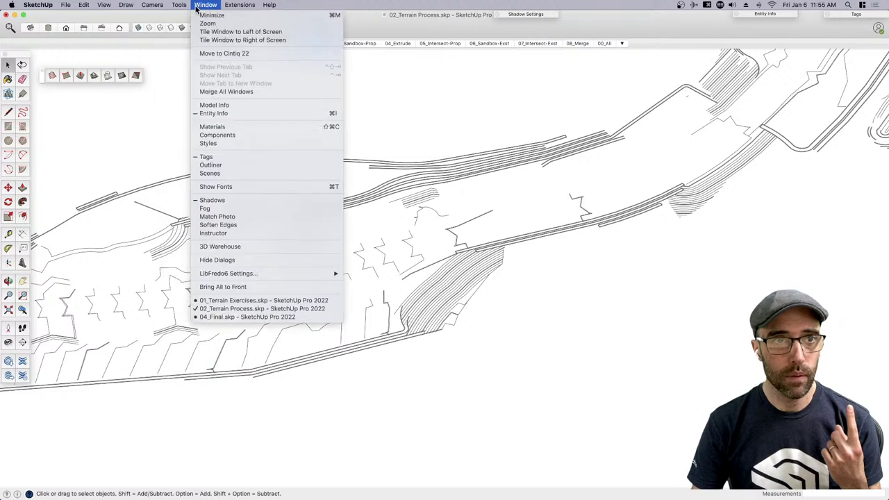
left_click(227, 142)
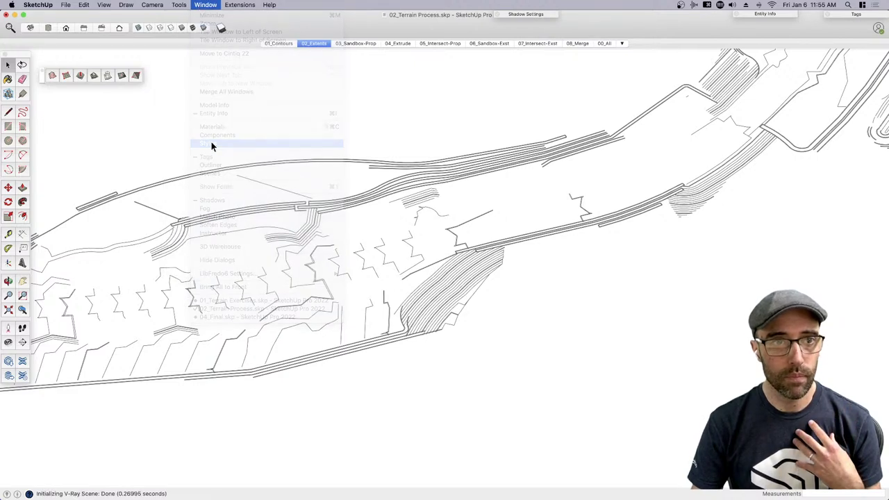
left_click(325, 98)
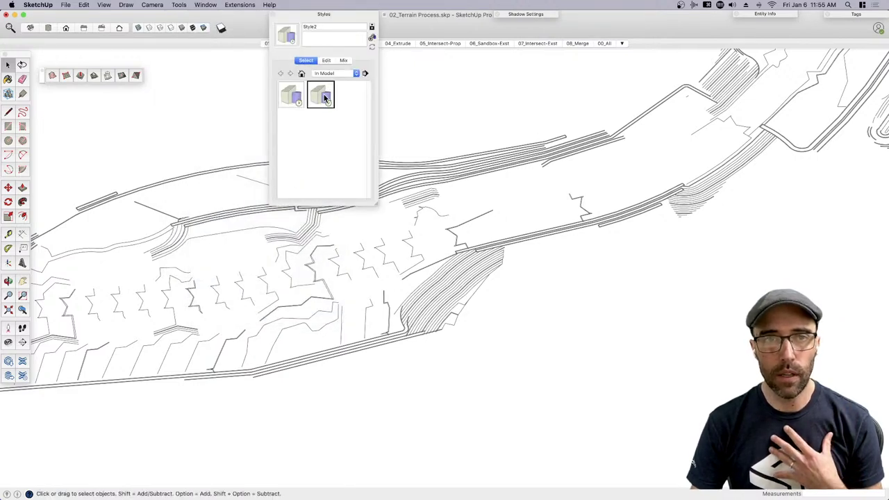
left_click(326, 61)
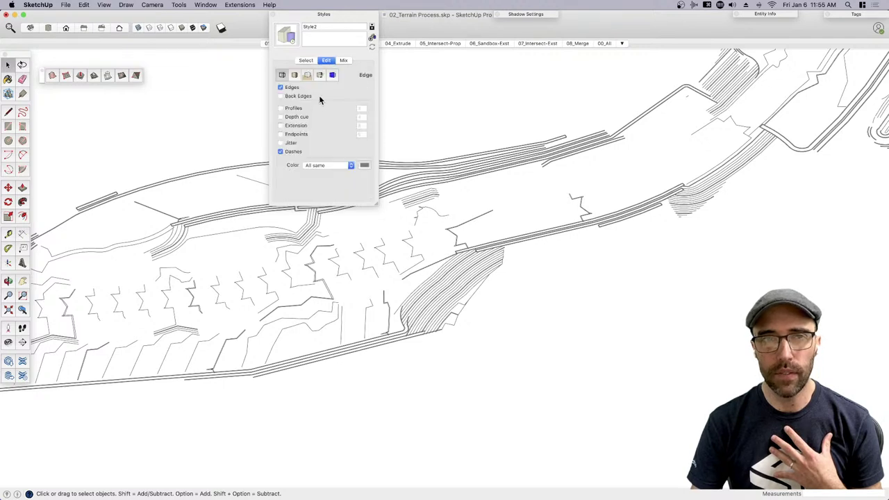
left_click(317, 167)
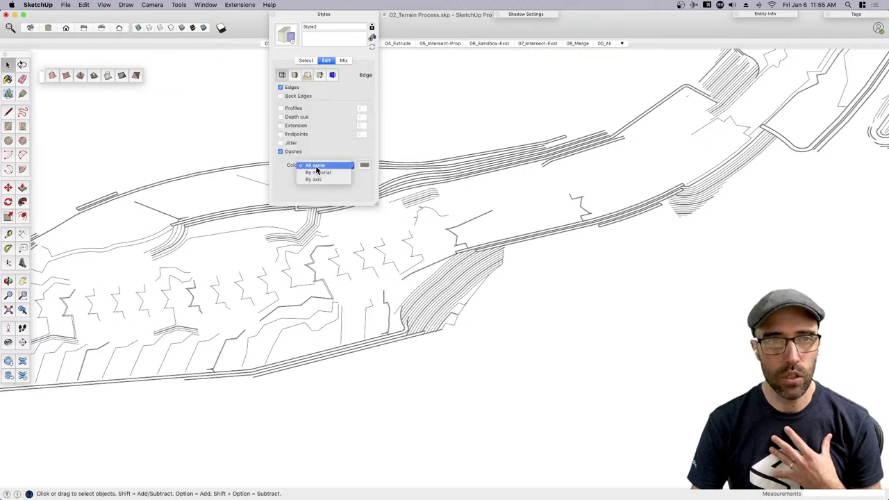
left_click(301, 61)
left_click(306, 61)
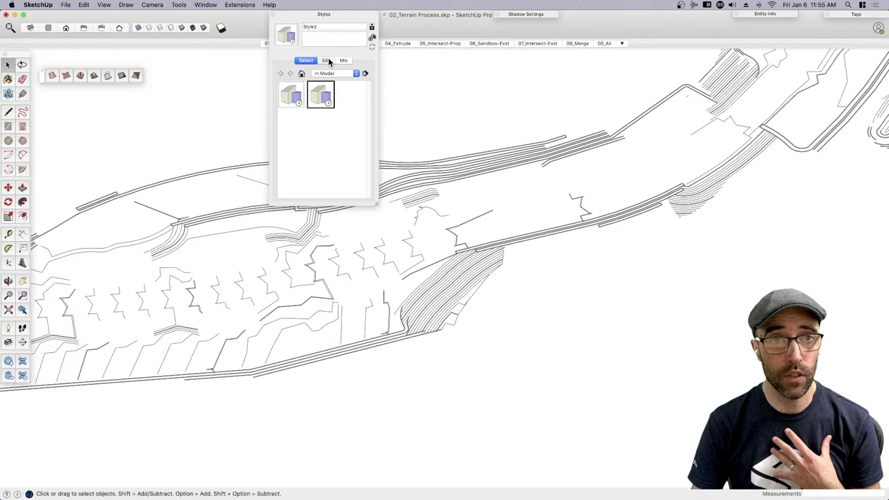
left_click(326, 60)
Set the style's edge Color to By material, after briefly trying Tungsten
left_click(325, 167)
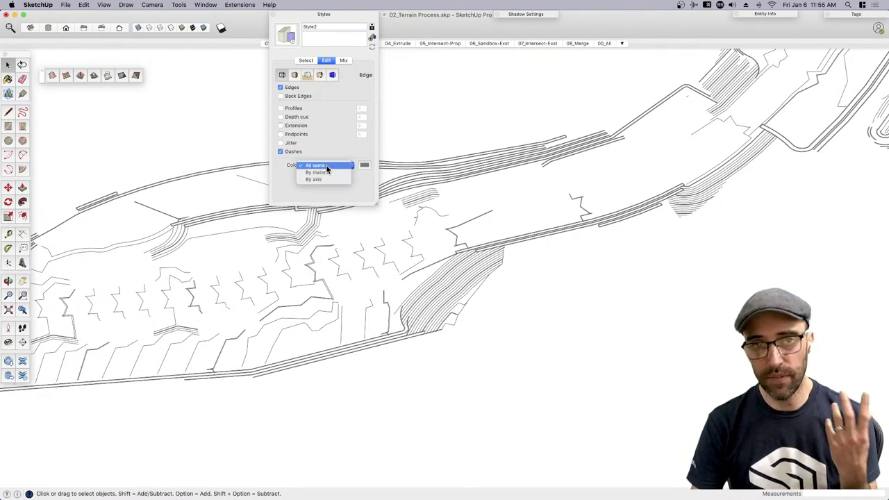
left_click(329, 166)
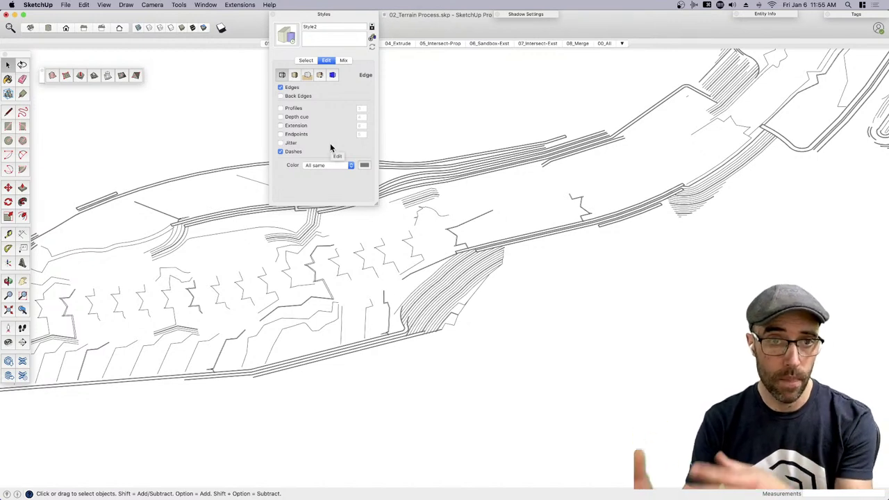
left_click(365, 166)
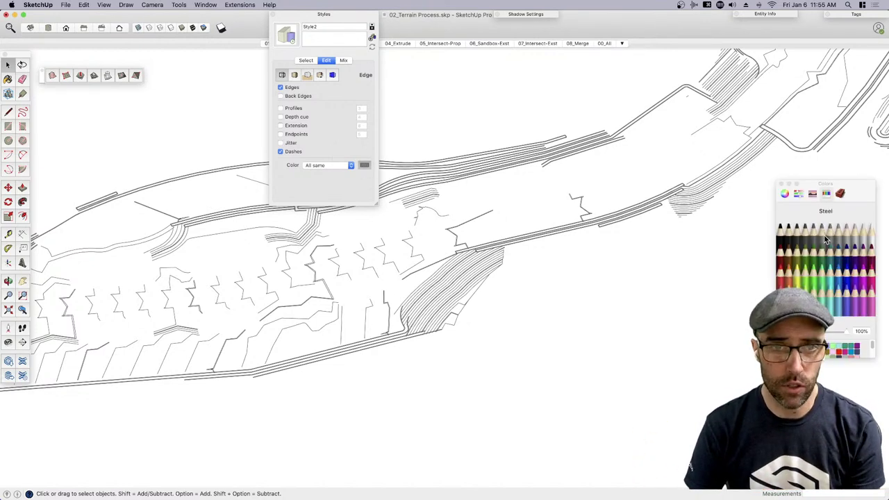
left_click(797, 232)
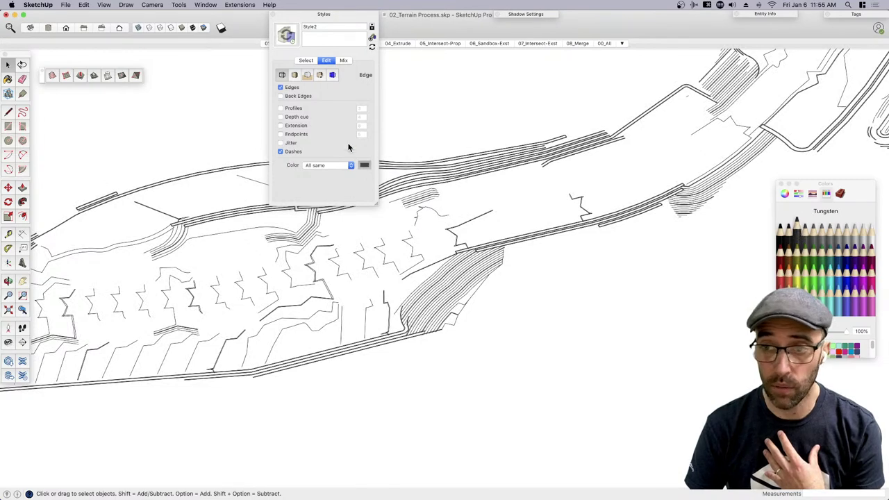
left_click(781, 184)
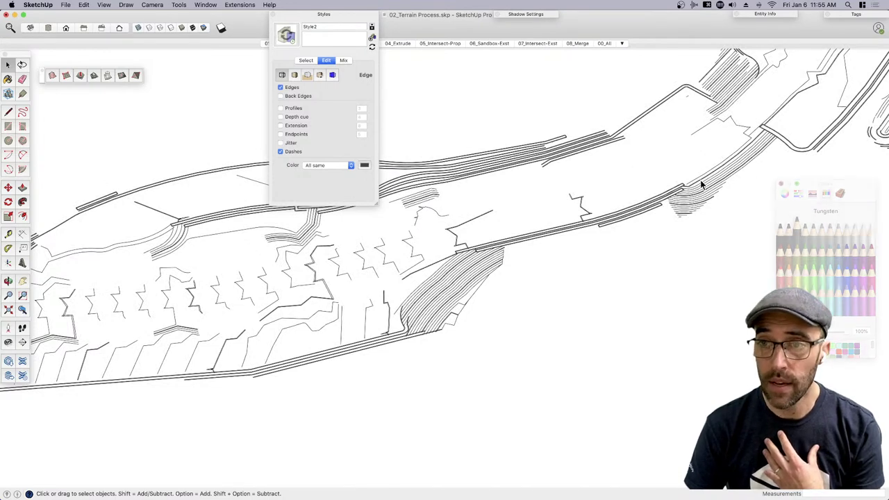
left_click(324, 168)
left_click(325, 173)
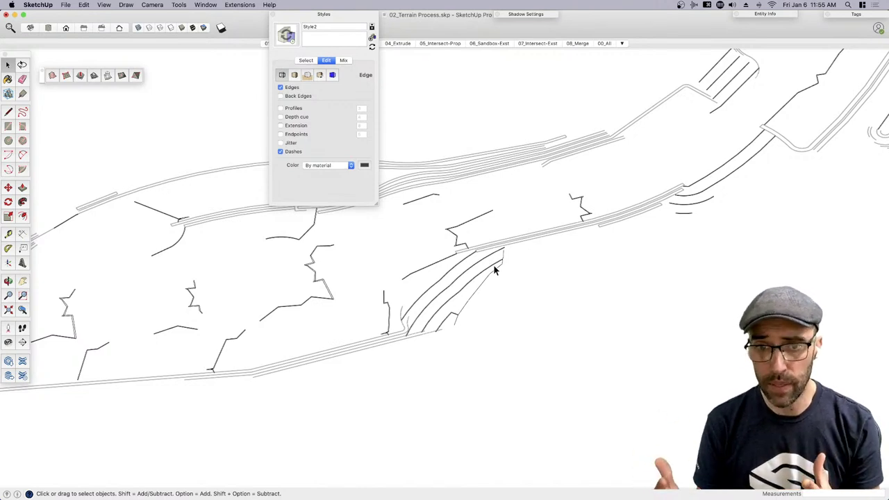
left_click(333, 14)
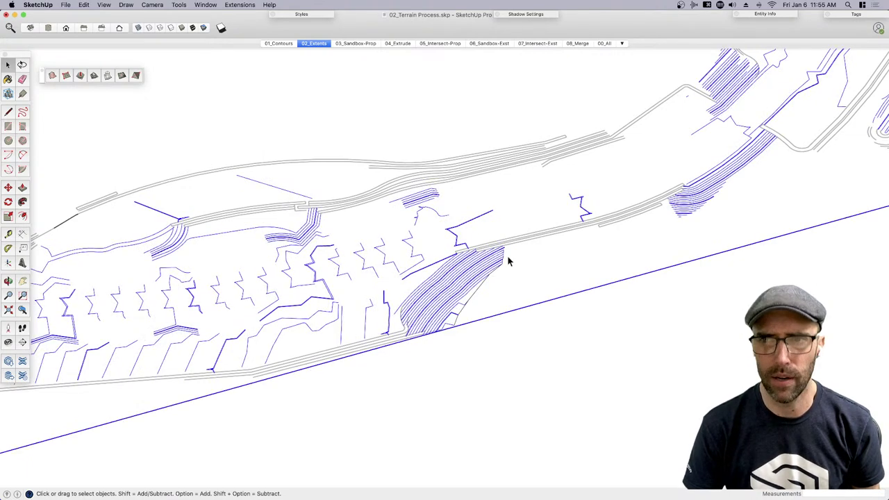
Apply the pink Carnation material to all geometry via Entity Info, then deselect
left_click(765, 15)
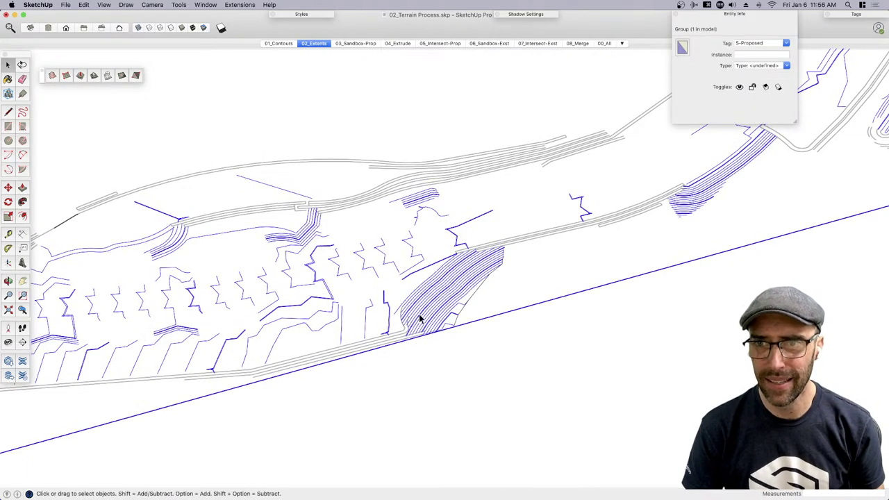
key("super+a")
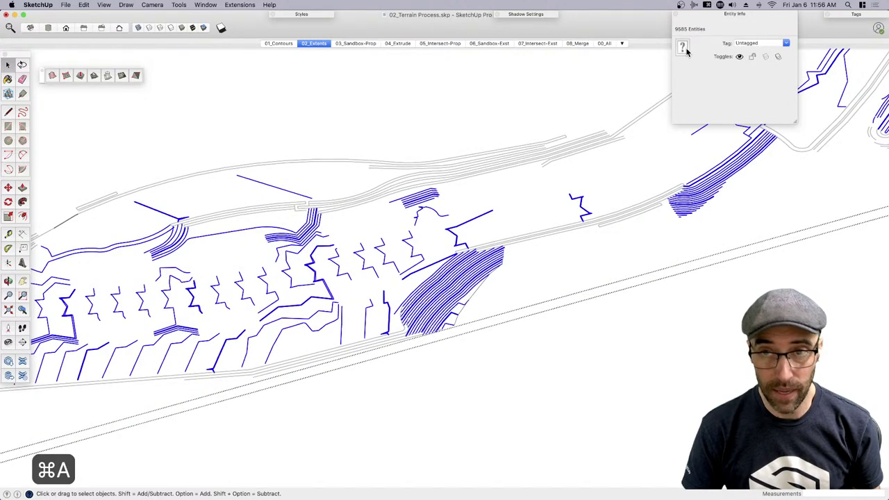
left_click(683, 48)
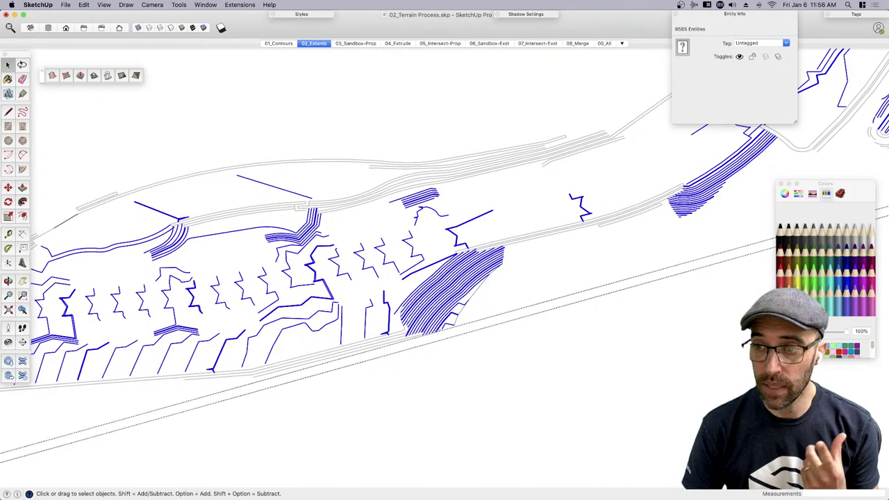
left_click(870, 293)
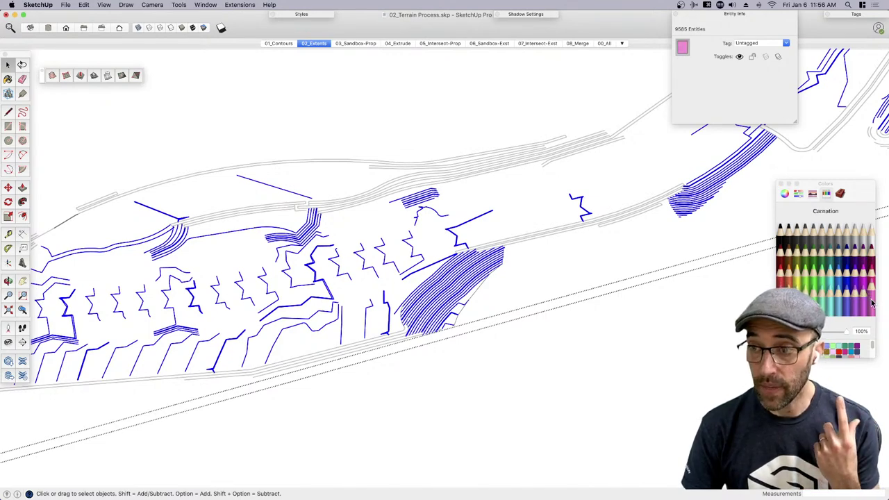
left_click(698, 320)
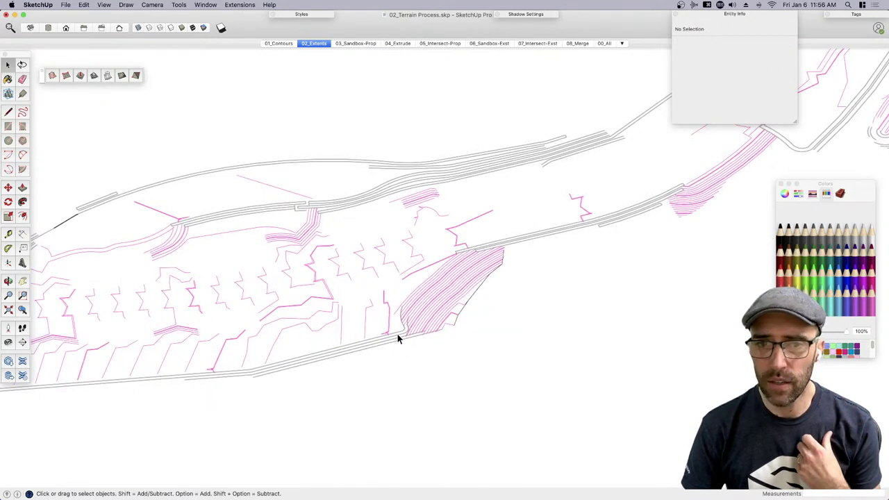
Select the dark terrain edge chain and orbit to inspect it from above
scroll(447, 306, "up", 3)
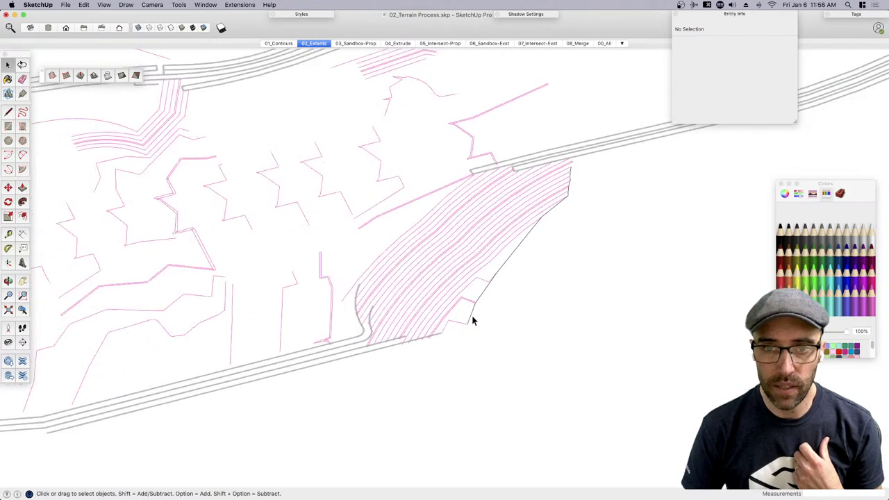
left_click(474, 312)
scroll(508, 349, "down", 3)
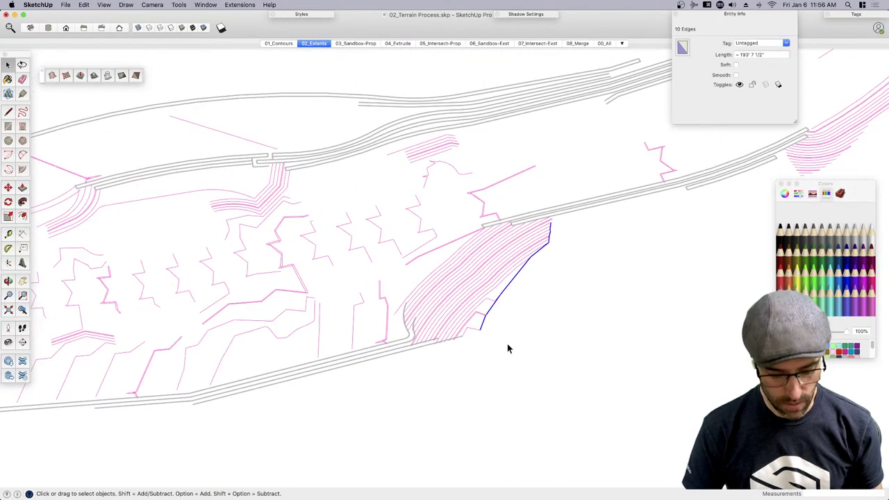
middle_click_drag(353, 187, 387, 291)
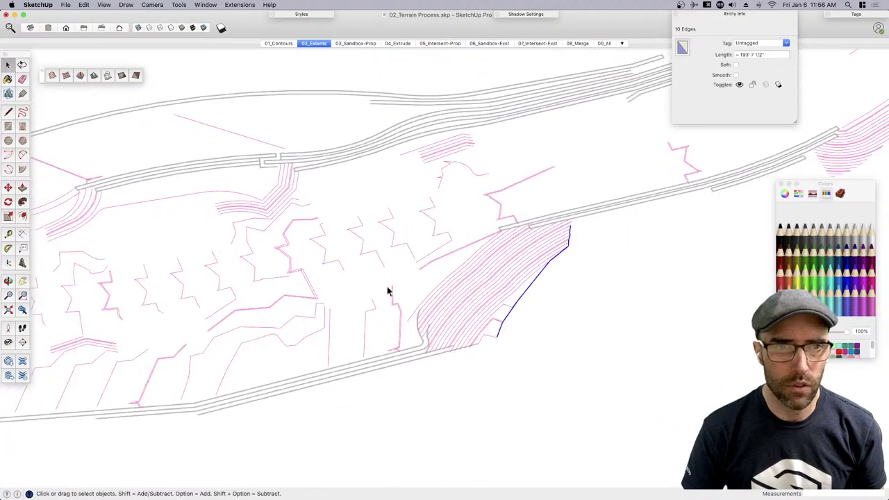
left_click(364, 292)
scroll(548, 280, "down", 3)
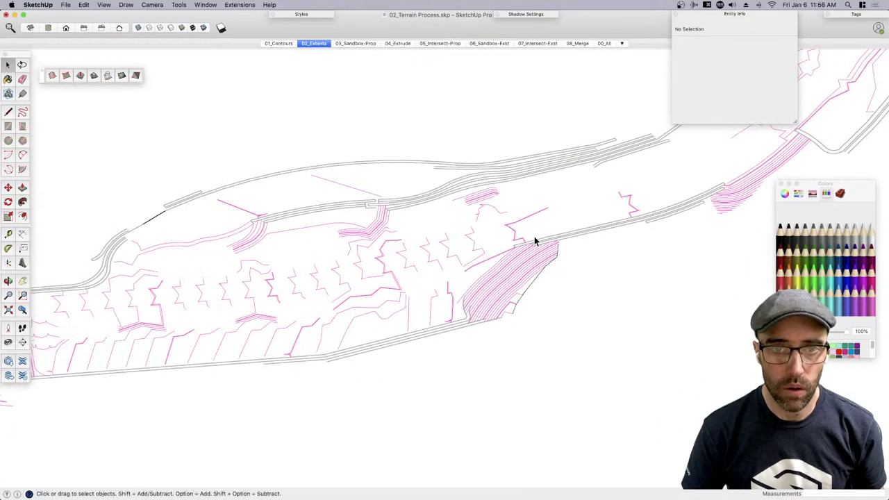
middle_click_drag(534, 239, 592, 351)
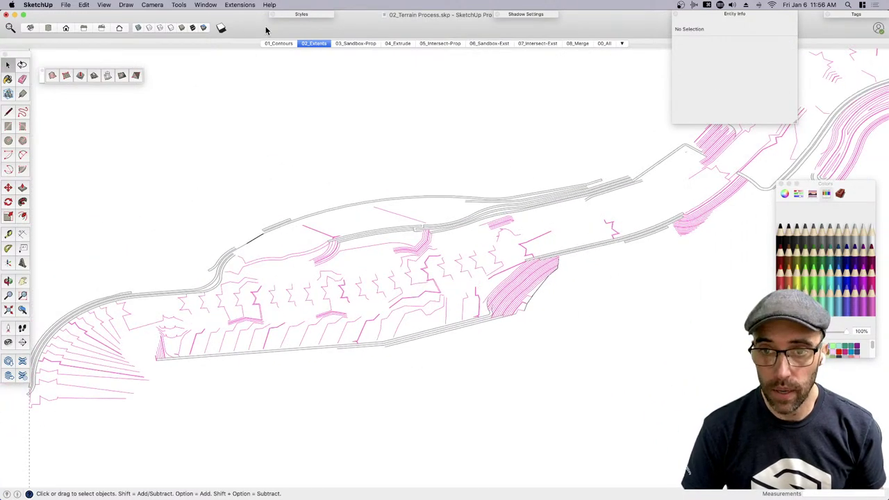
Confirm edges stay By material and toggle the style's ground display on then off
left_click(295, 17)
left_click(328, 166)
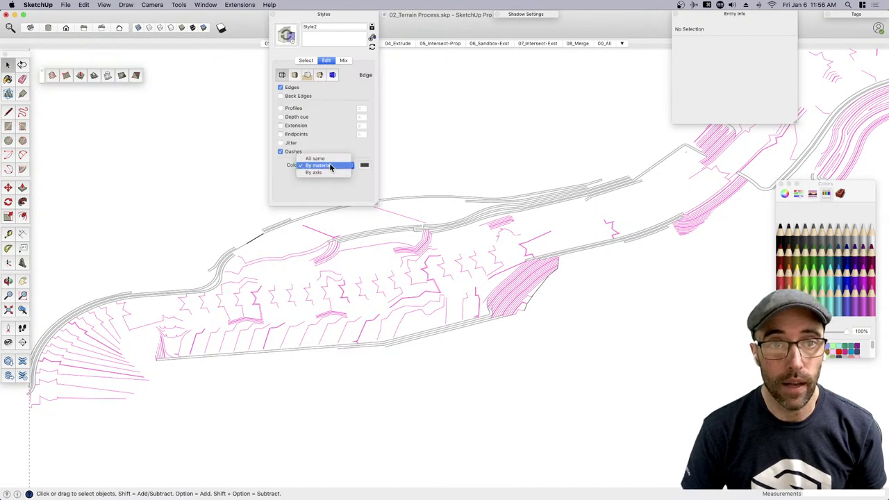
left_click(326, 166)
left_click(294, 75)
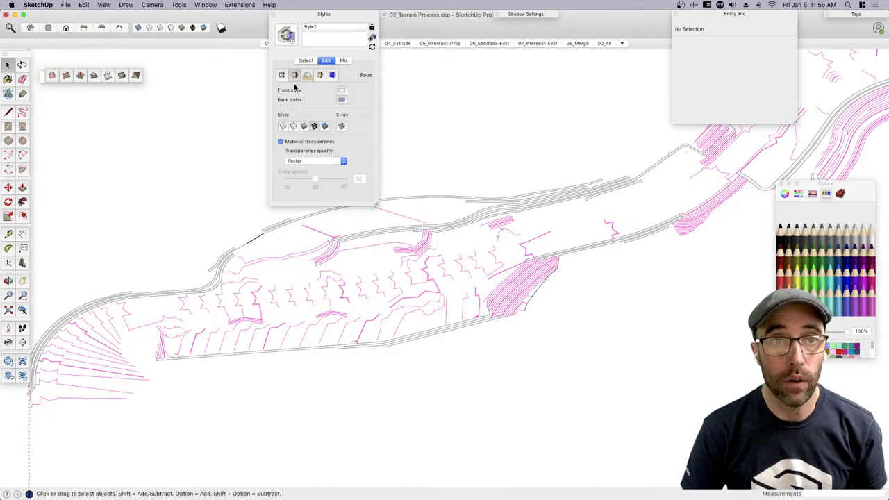
left_click(307, 75)
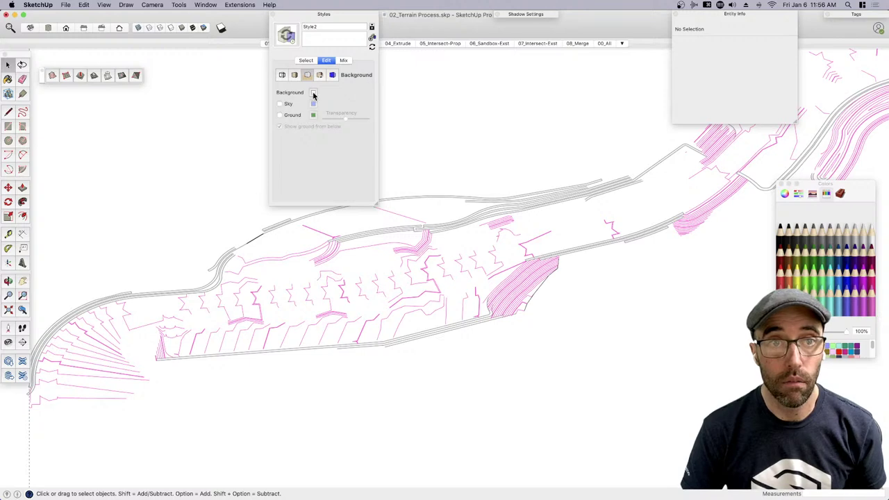
left_click(281, 116)
left_click(281, 115)
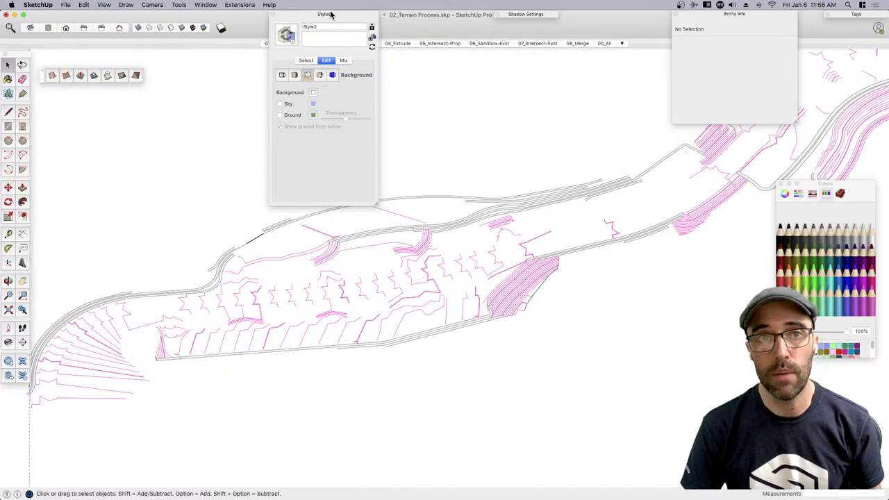
Switch to the 02_Extents scene, roll up Styles, and select all 4207 entities
double_click(333, 14)
left_click(313, 43)
key("super+a")
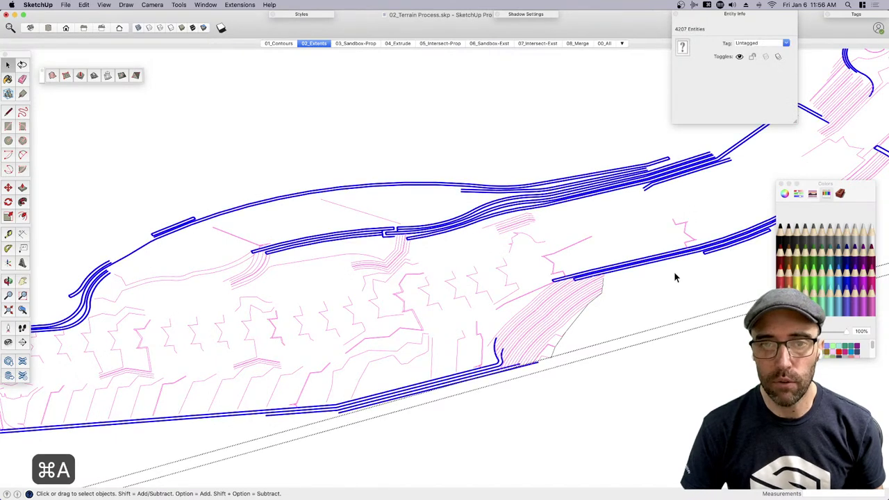
Paint the selected site boundary lines with the Sky light-blue colour, then clear the selection
left_click(840, 304)
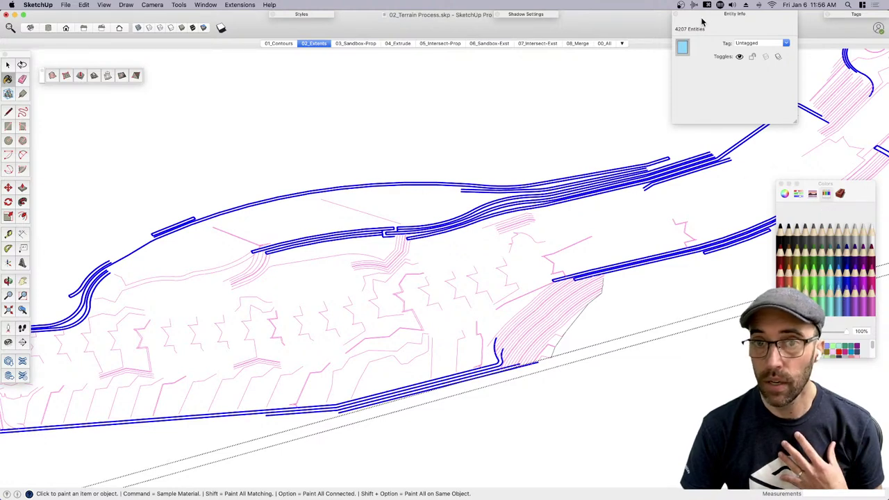
key("space")
scroll(518, 132, "down", 2)
left_click(510, 144)
middle_click_drag(495, 202, 489, 273)
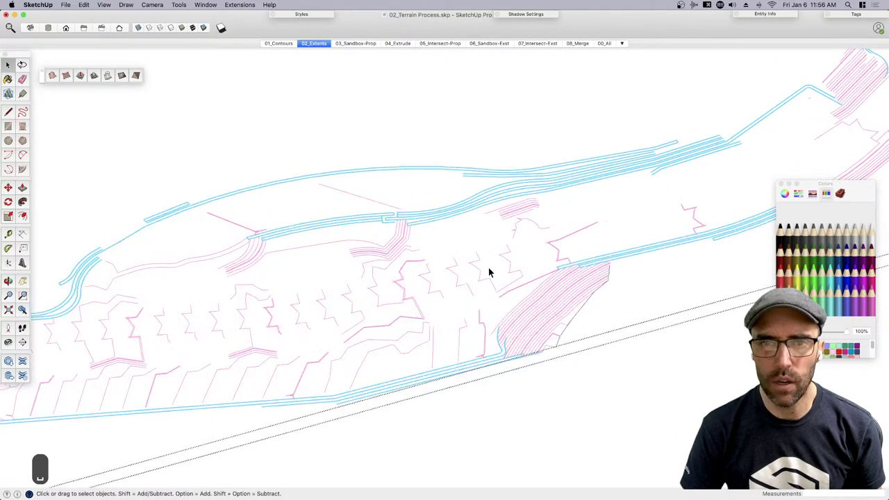
scroll(524, 395, "up", 6)
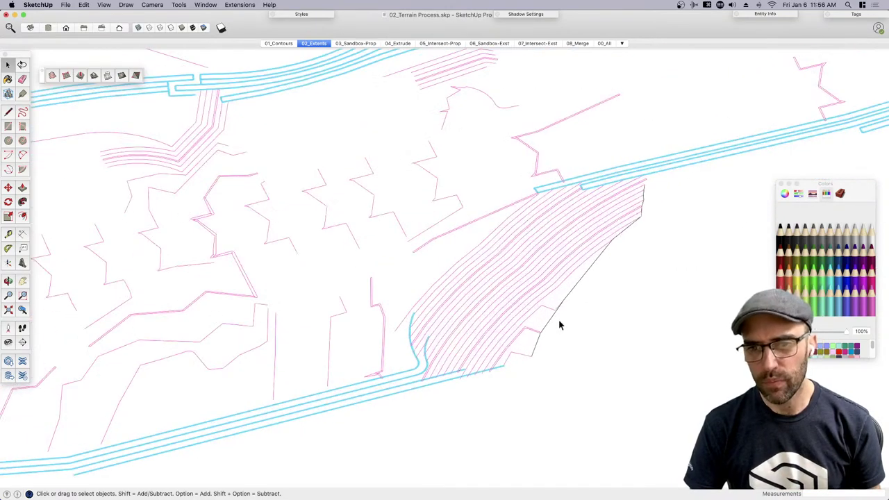
With the Line tool, draw an edge joining the ends of the light-blue boundary lines
key("l")
scroll(472, 365, "up", 2)
left_click(450, 372)
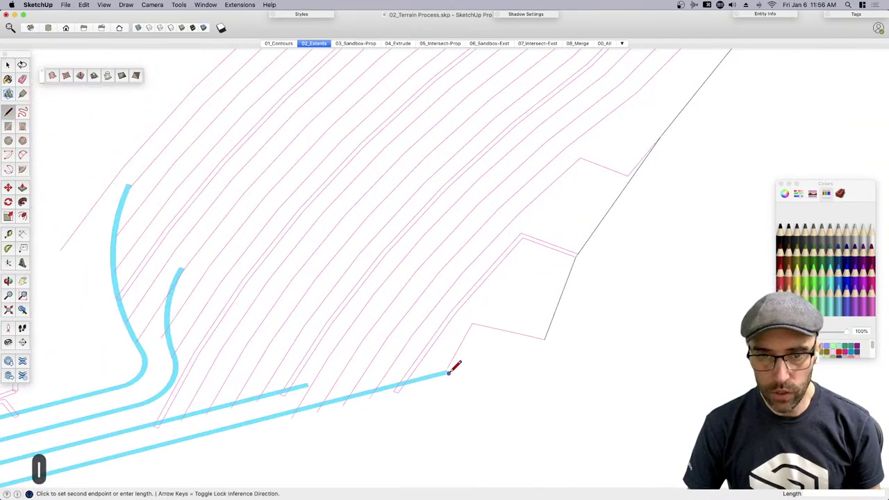
scroll(545, 335, "up", 1)
scroll(423, 371, "up", 2)
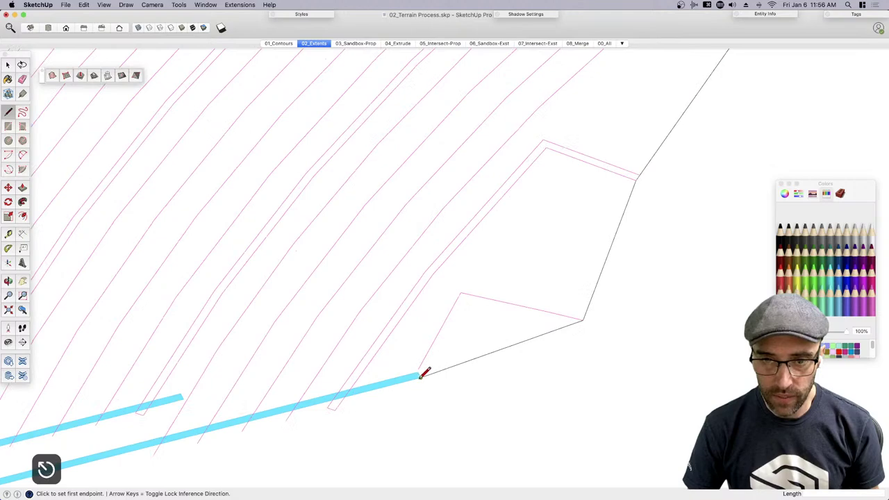
scroll(737, 233, "down", 2)
scroll(611, 284, "down", 5)
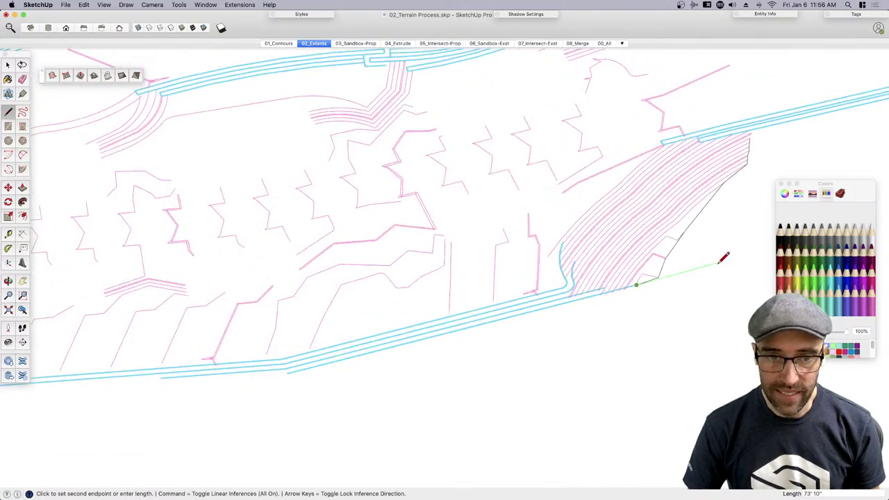
scroll(421, 338, "up", 4)
scroll(415, 322, "up", 2)
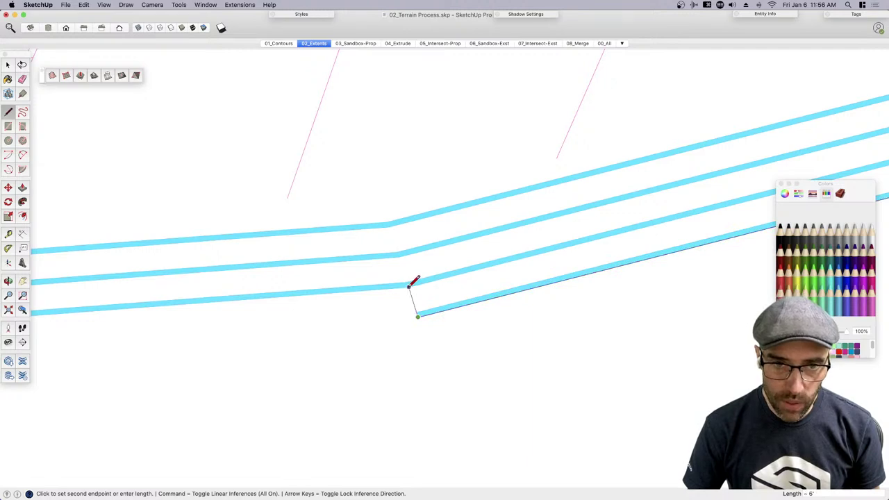
scroll(619, 314, "down", 4)
scroll(375, 313, "up", 2)
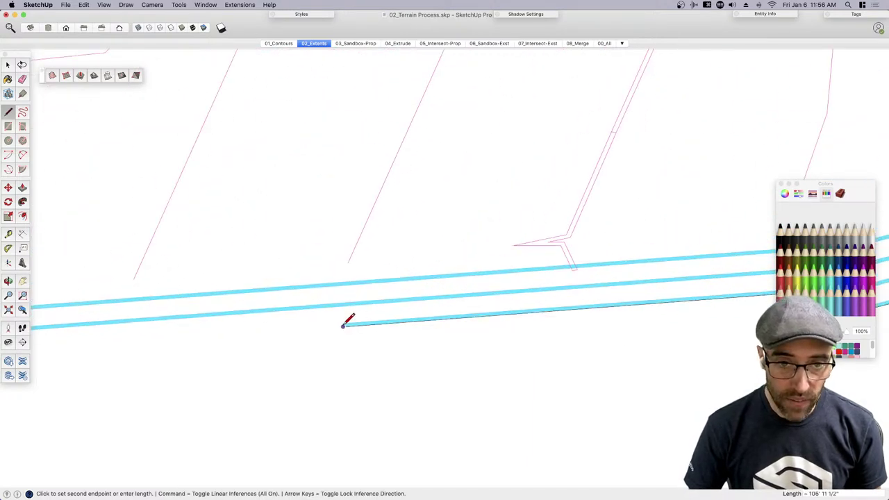
scroll(681, 292, "down", 5)
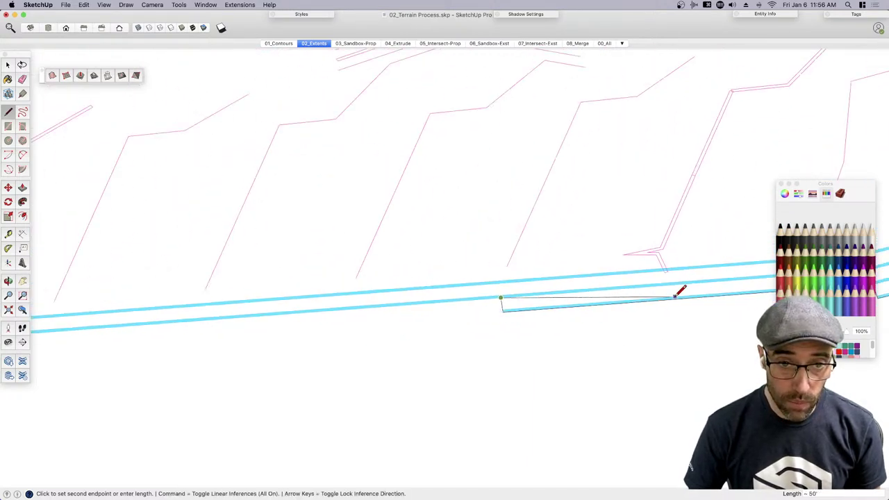
scroll(682, 325, "down", 2)
scroll(251, 345, "up", 6)
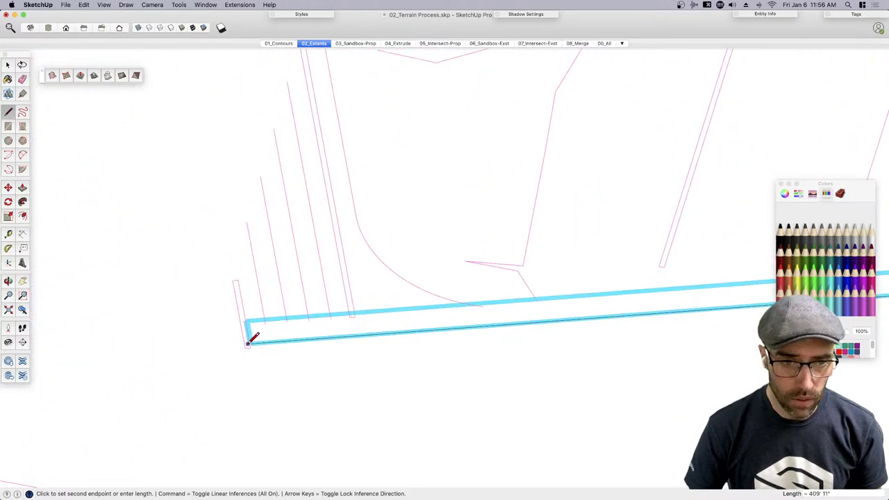
left_click(251, 345)
Undo the badly placed connecting edge
scroll(475, 393, "down", 3)
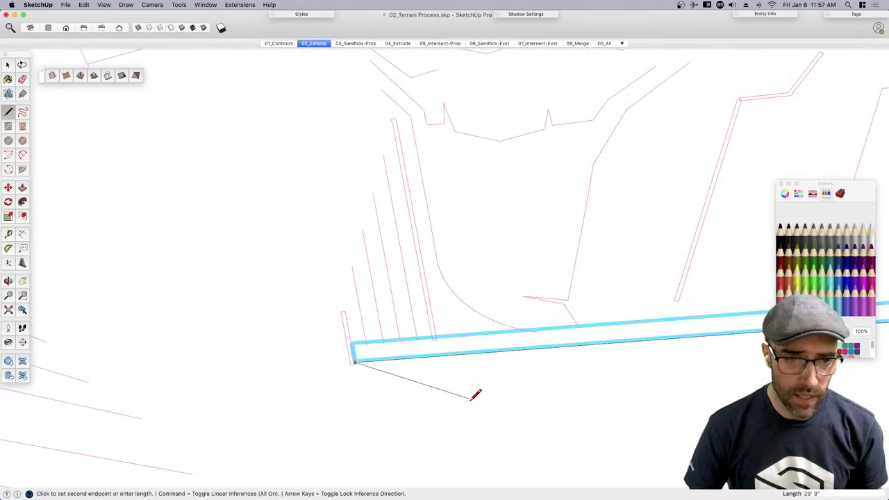
scroll(437, 354, "up", 3)
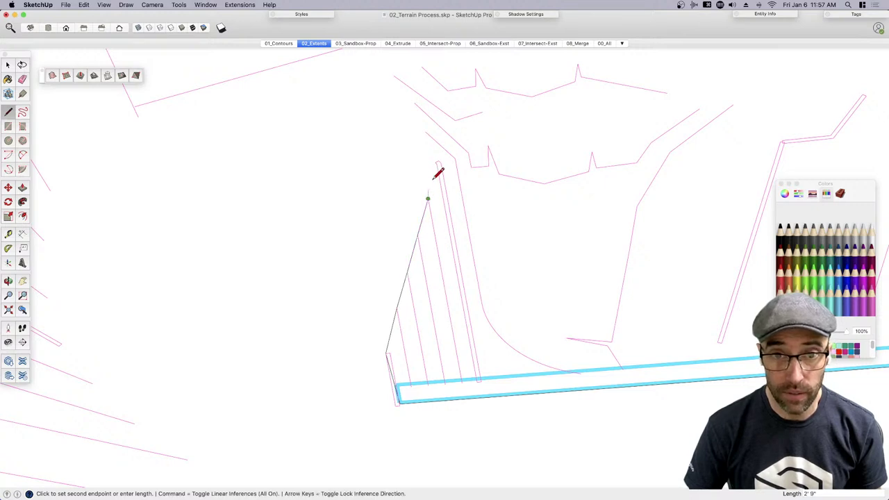
scroll(443, 149, "up", 2)
key("super+z")
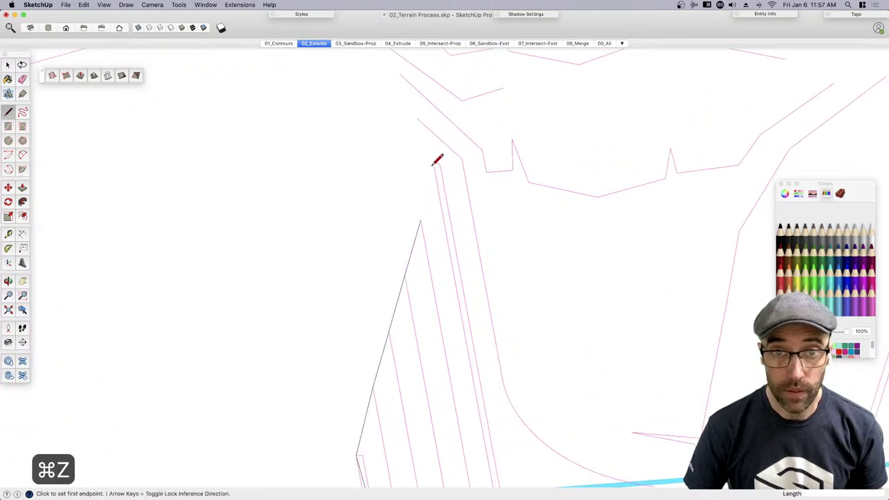
scroll(313, 320, "down", 10)
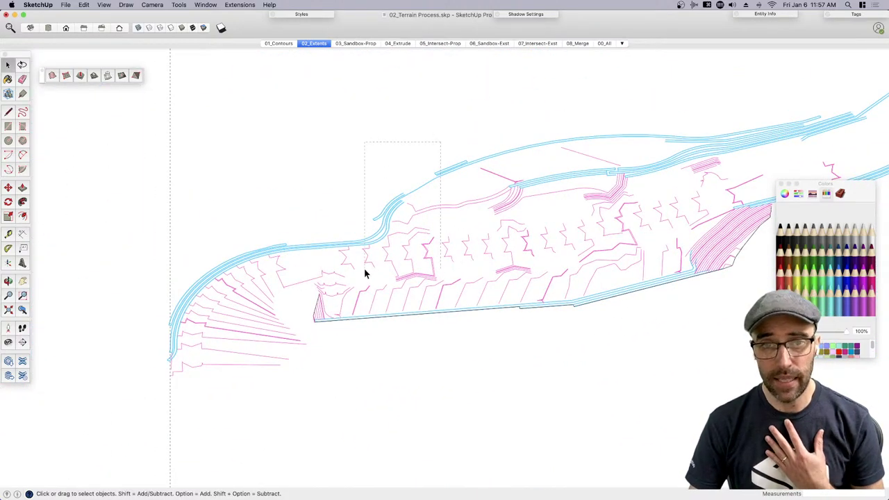
Select everything and hide it with Cmd+E to reveal the leftover stray line
key("super+a")
scroll(363, 271, "down", 3)
scroll(360, 285, "up", 2)
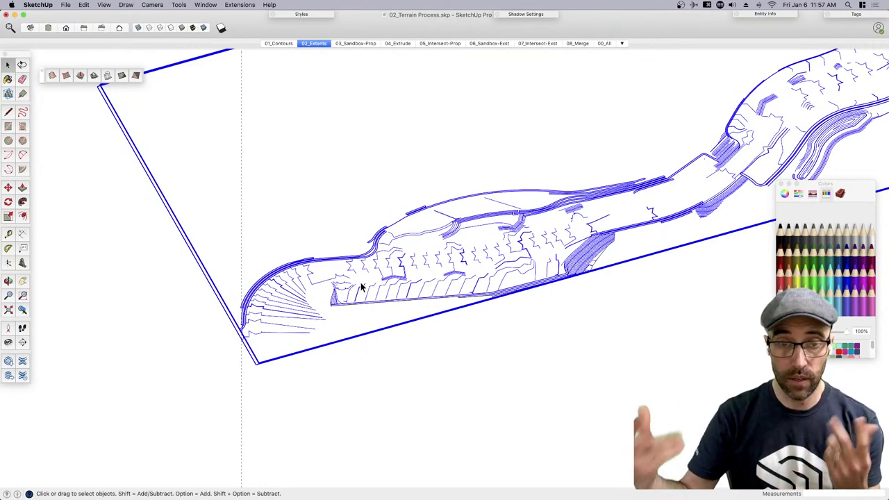
key("super+e")
left_click(508, 293)
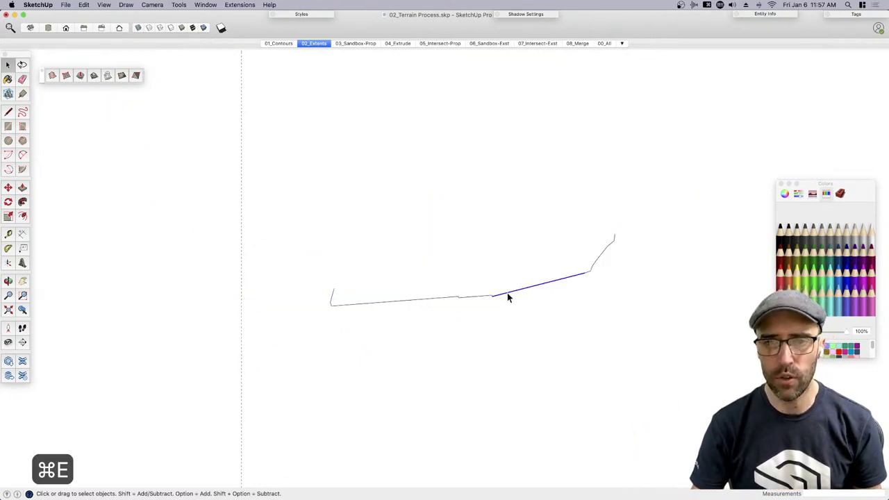
middle_click_drag(507, 293, 437, 208)
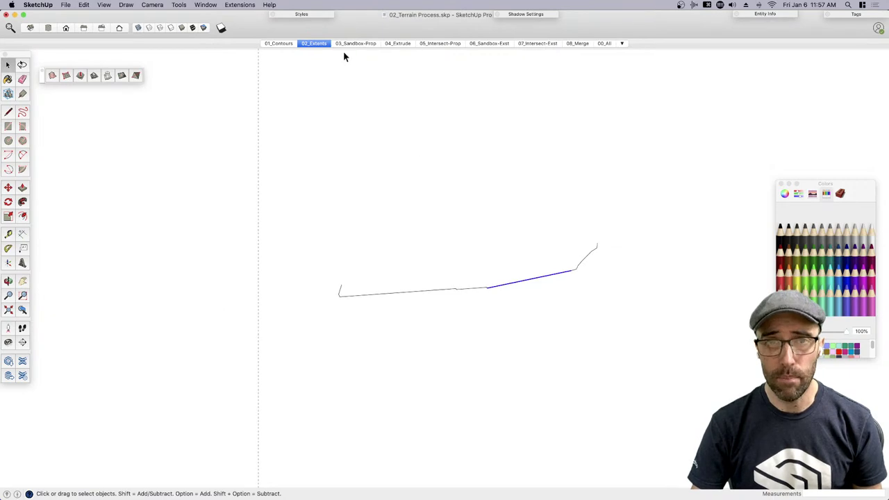
Restore the 02_Extents view, close Colors, select the terrain, and show 03_Sandbox-Prop
left_click(312, 43)
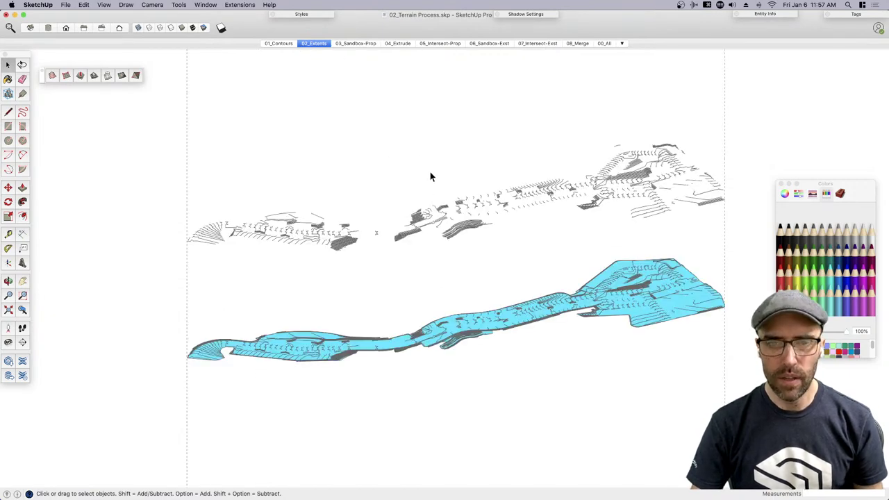
scroll(280, 373, "up", 3)
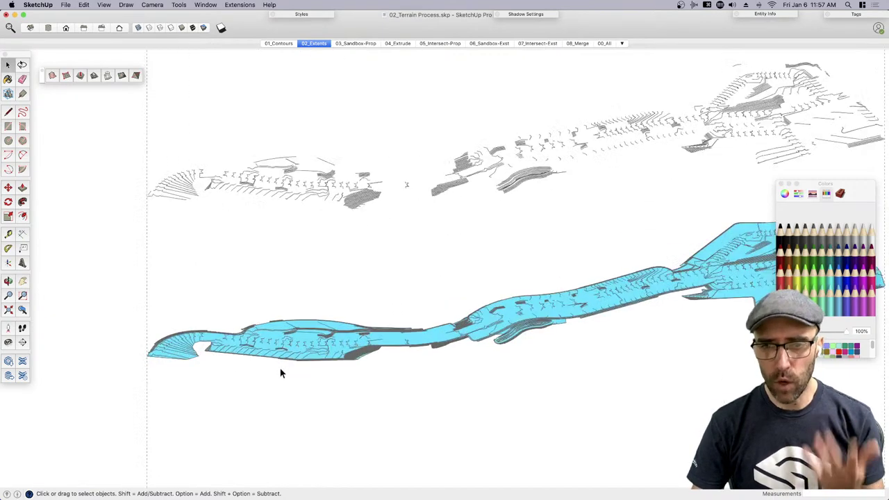
left_click(782, 186)
middle_click_drag(782, 186, 821, 187)
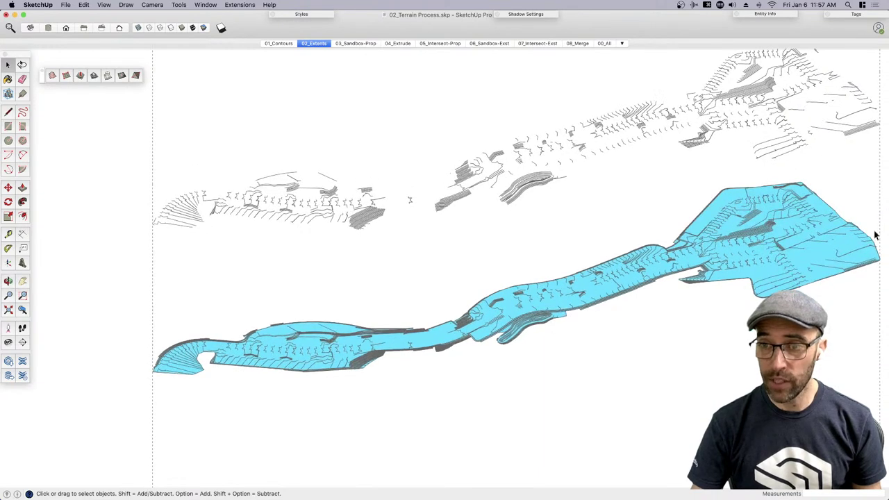
left_click(518, 324)
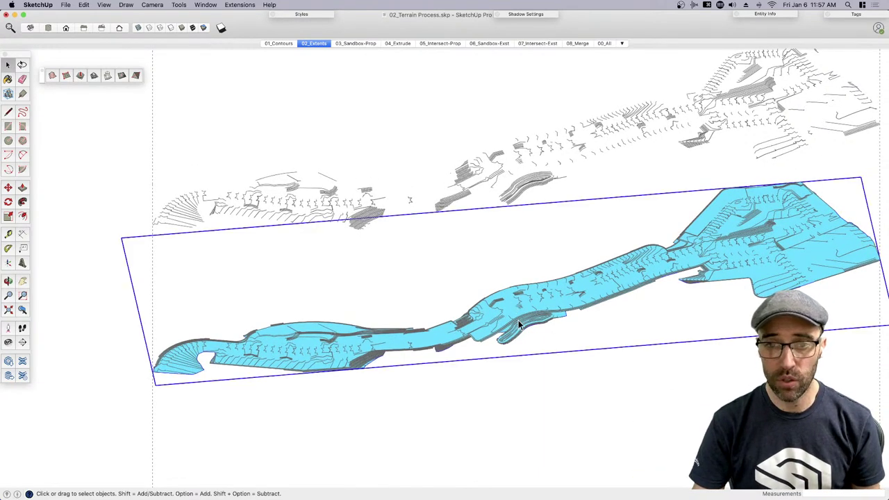
left_click(359, 44)
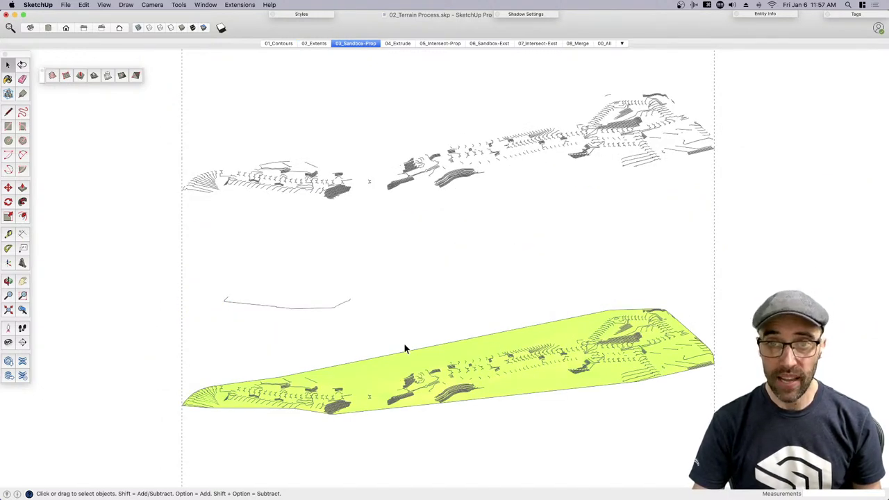
Delete the small stray edge beside the sandbox terrain
left_click(185, 264)
left_click(220, 280)
left_click(222, 298)
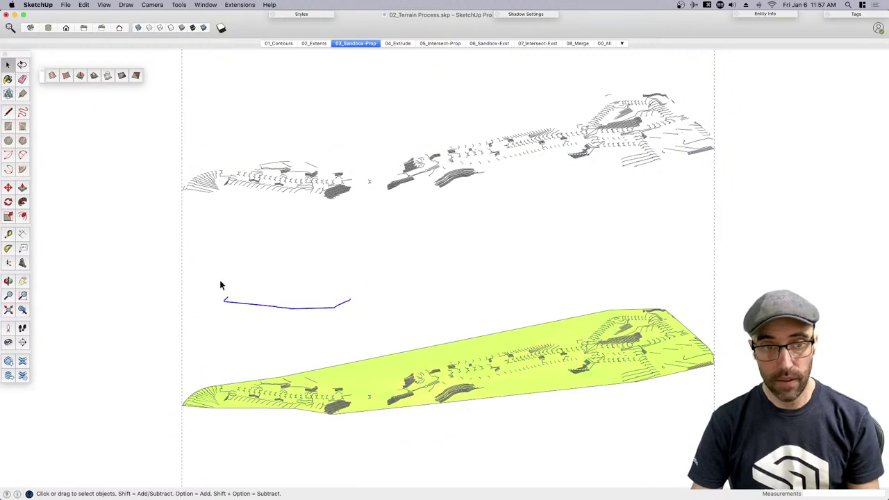
key("BackSpace")
Inspect the upper contours group and sandbox terrain, then switch to the 04_Extrude scene
double_click(452, 177)
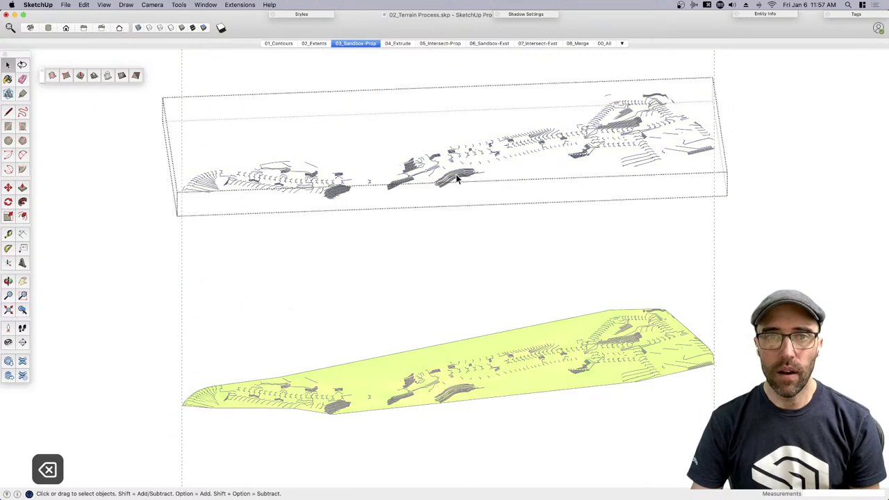
left_click_drag(264, 135, 485, 241)
left_click(486, 241)
scroll(552, 385, "up", 3)
left_click(549, 382)
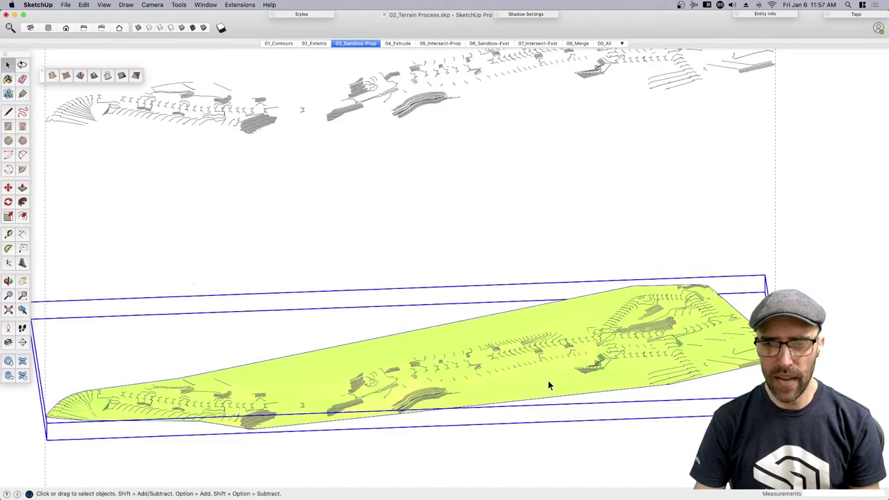
scroll(528, 403, "up", 2)
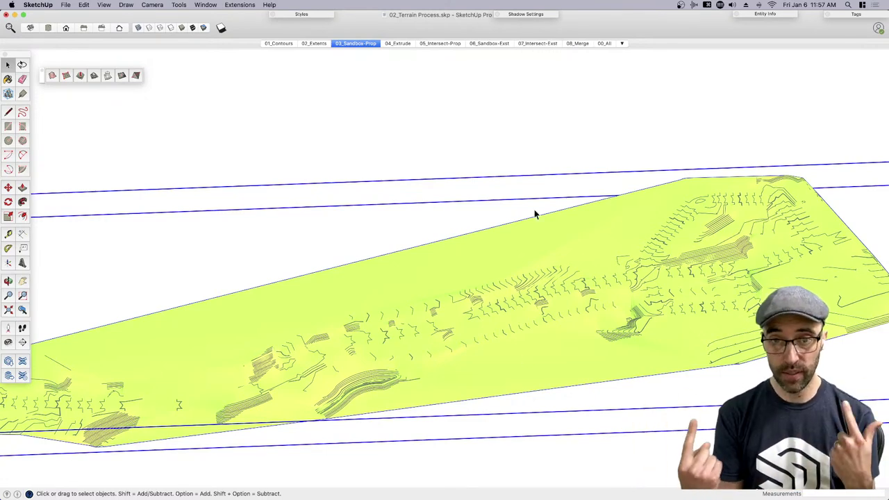
scroll(532, 210, "down", 2)
scroll(683, 319, "down", 2)
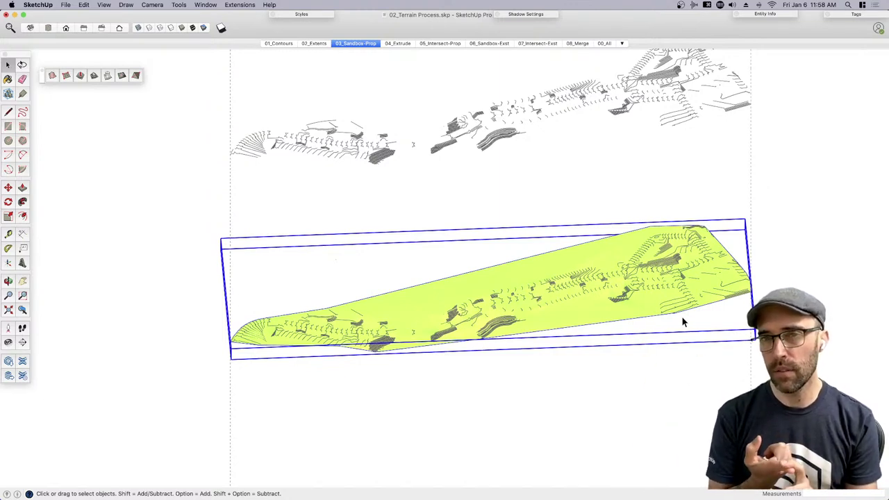
left_click(669, 387)
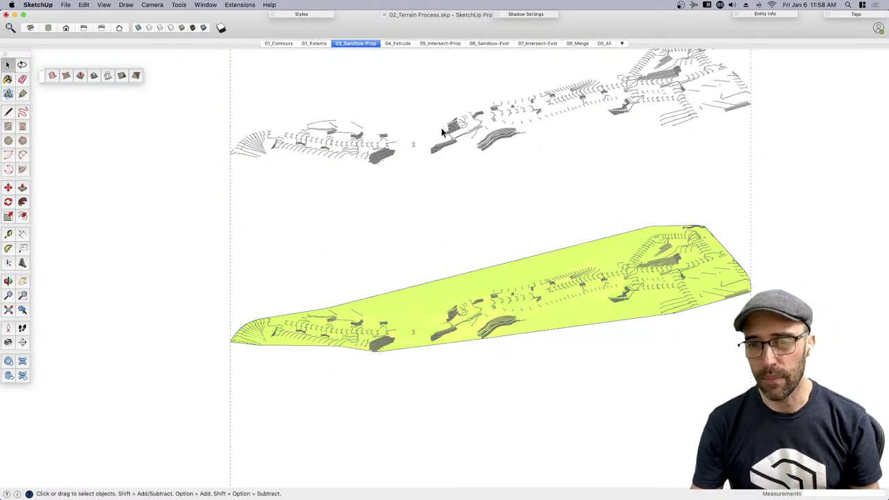
left_click(397, 44)
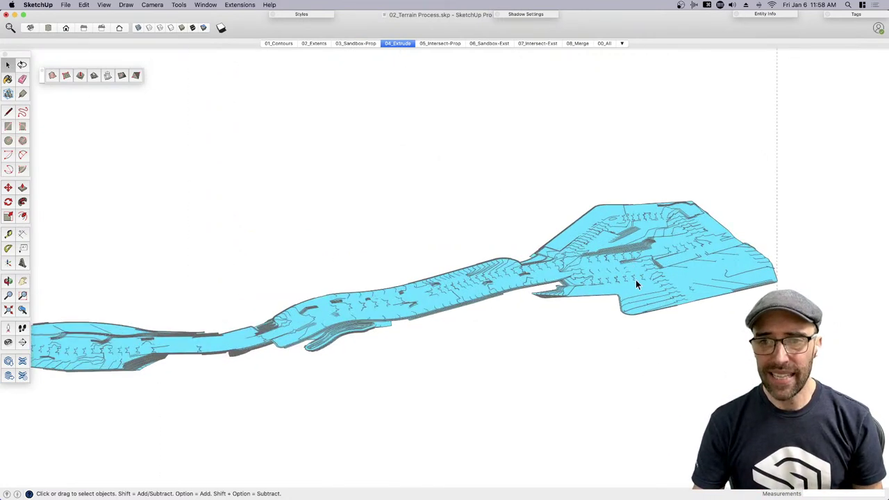
Push/pull the flat cyan terrain face upward into a tall solid block
left_click(633, 287)
key("p")
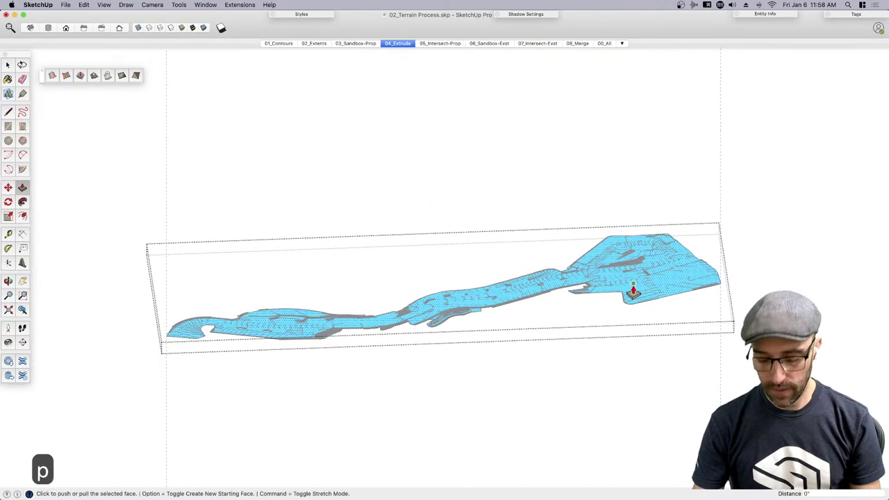
left_click(629, 291)
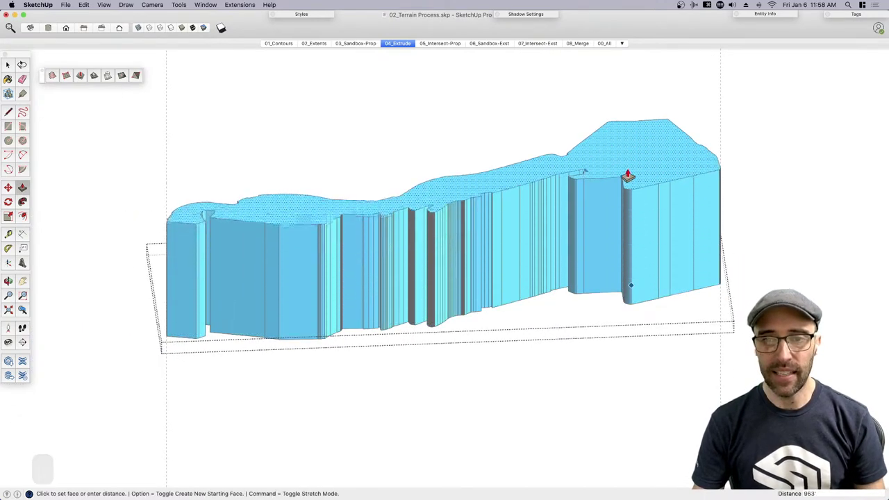
left_click(628, 175)
key("space")
left_click(737, 221)
middle_click_drag(736, 222, 486, 204)
scroll(620, 193, "up", 2)
scroll(621, 192, "up", 2)
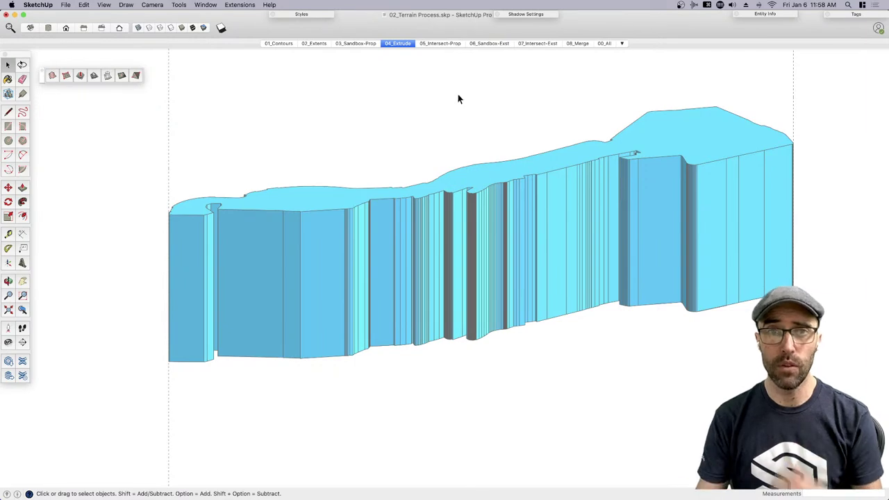
Switch to the 05_Intersect-Prop scene and select the blue terrain block group
left_click(437, 43)
middle_click_drag(456, 162, 504, 220)
scroll(504, 221, "up", 3)
left_click(495, 207)
Move the blue block group up above the yellow-green terrain surface
key("m")
scroll(490, 211, "down", 3)
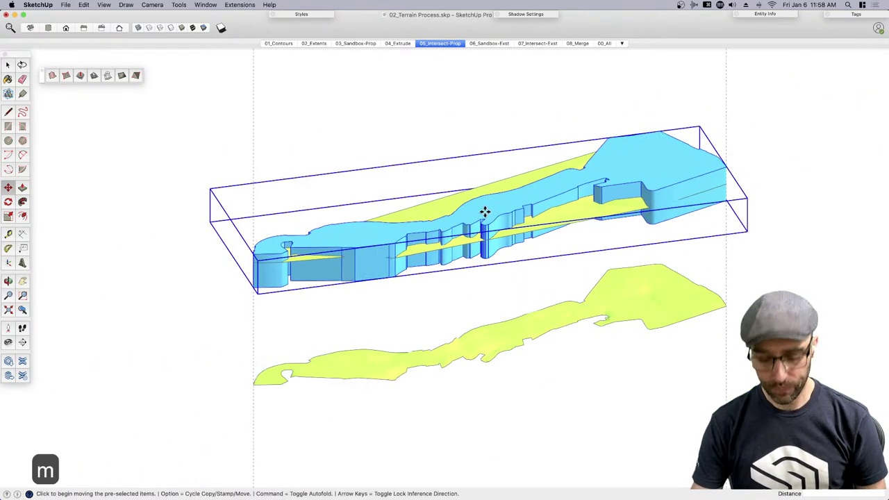
left_click(482, 212)
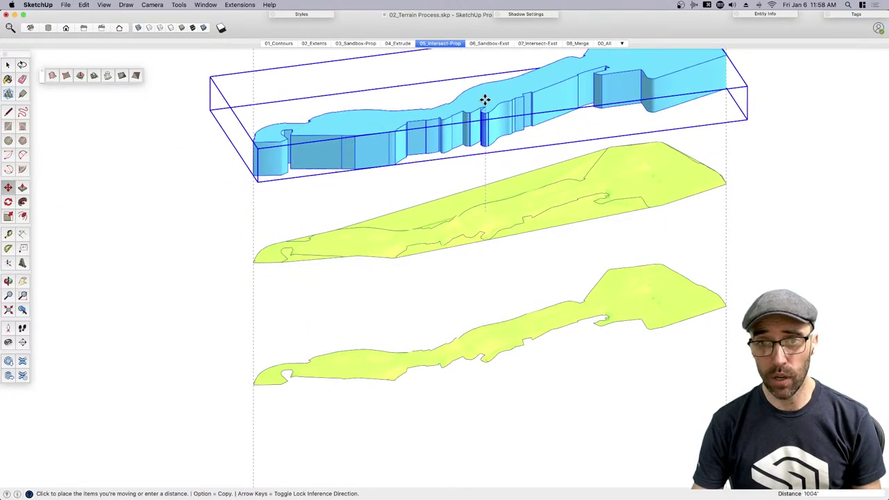
left_click(484, 100)
key("space")
scroll(506, 205, "down", 2)
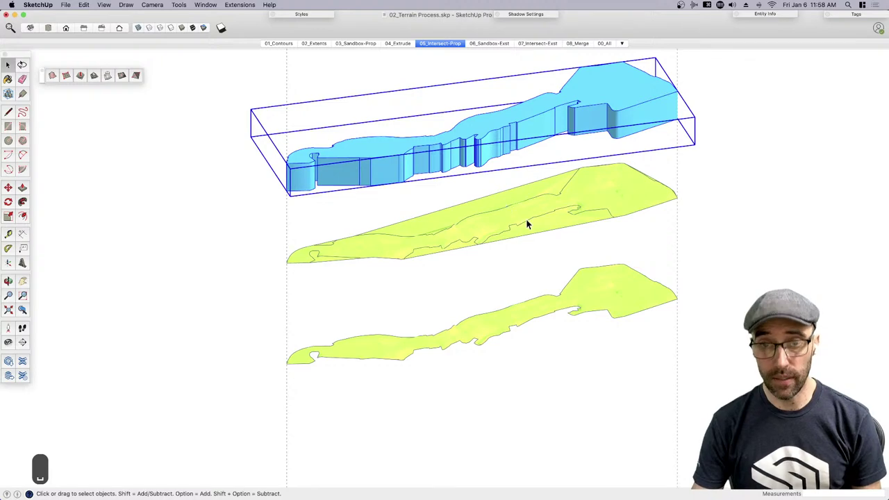
key("h")
scroll(500, 223, "down", 2)
scroll(490, 208, "up", 3)
key("space")
Lower the blue block along the blue axis until the yellow-green surface crosses its middle
key("m")
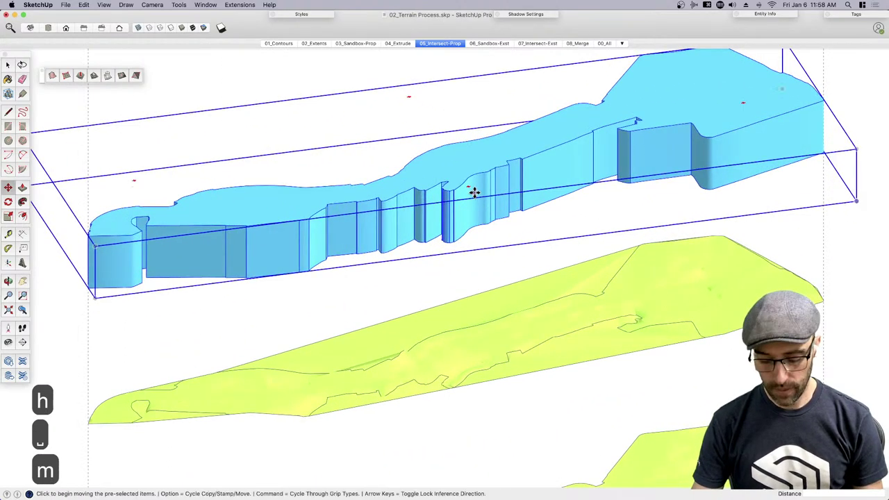
left_click(473, 193)
scroll(474, 208, "down", 2)
left_click(472, 235)
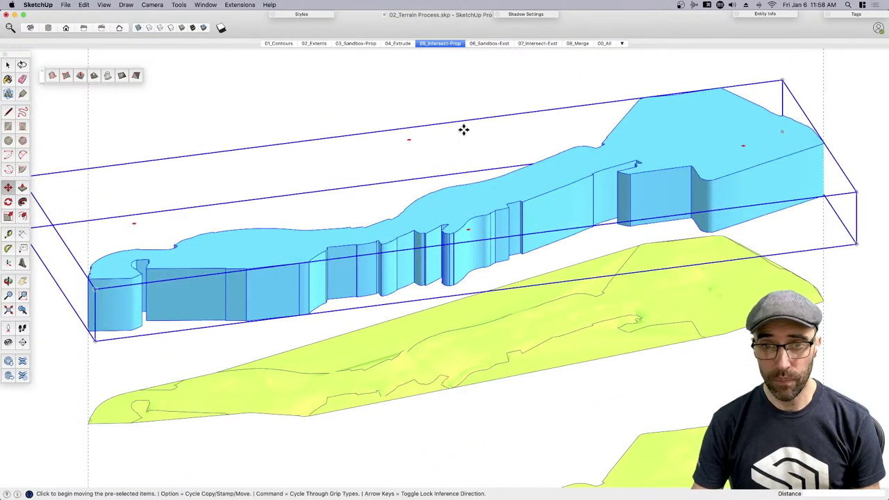
left_click(463, 129)
key("Up")
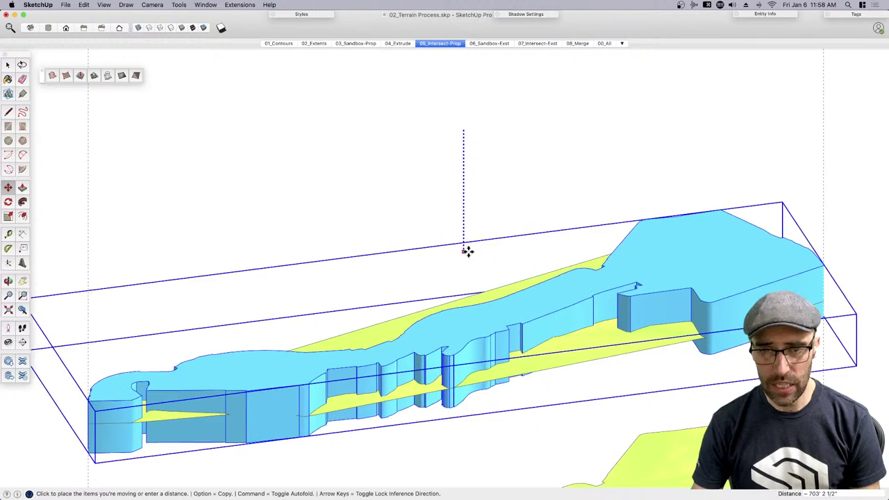
left_click(467, 252)
Orbit around the model to check the block straddles the terrain surface
middle_click_drag(428, 412, 486, 324)
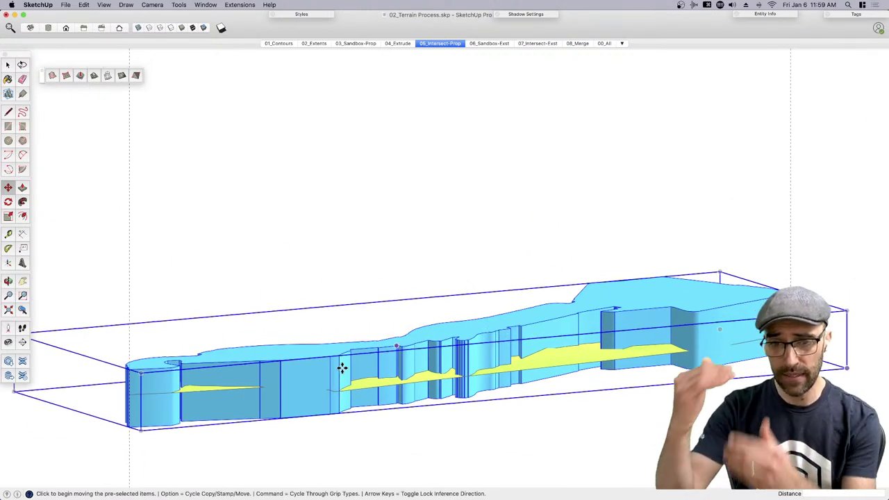
middle_click_drag(343, 368, 590, 353)
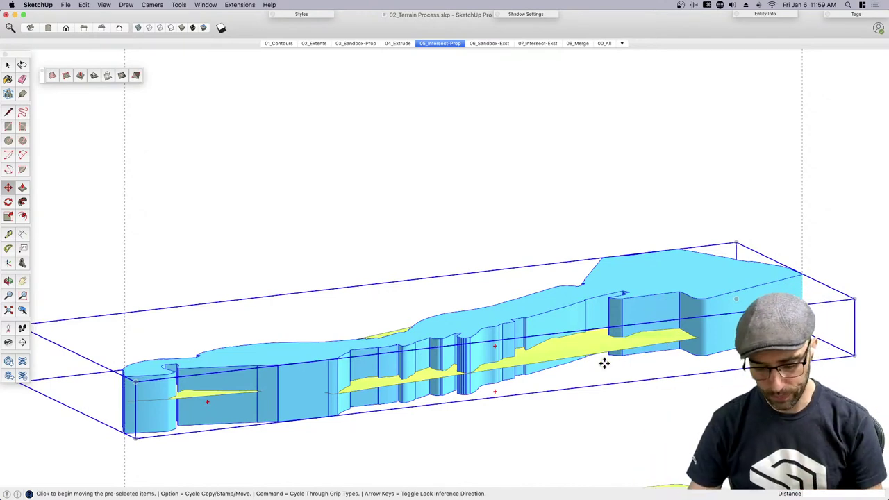
key("o")
left_click_drag(604, 363, 535, 304)
key("h")
key("space")
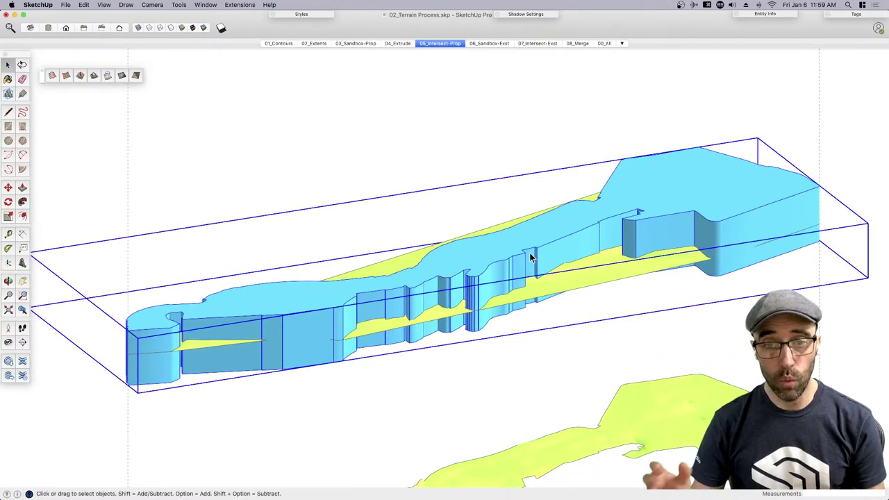
Copy the cyan site block group with Cmd+C and delete it from the model
double_click(570, 275)
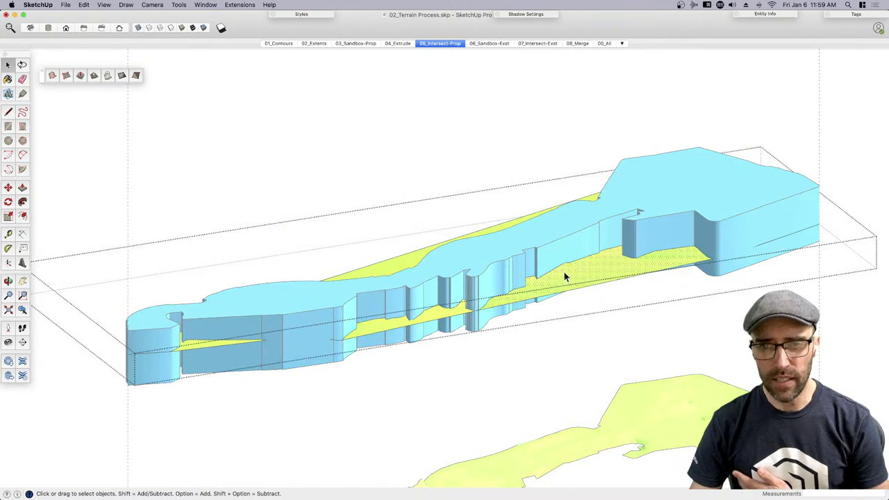
right_click(565, 275)
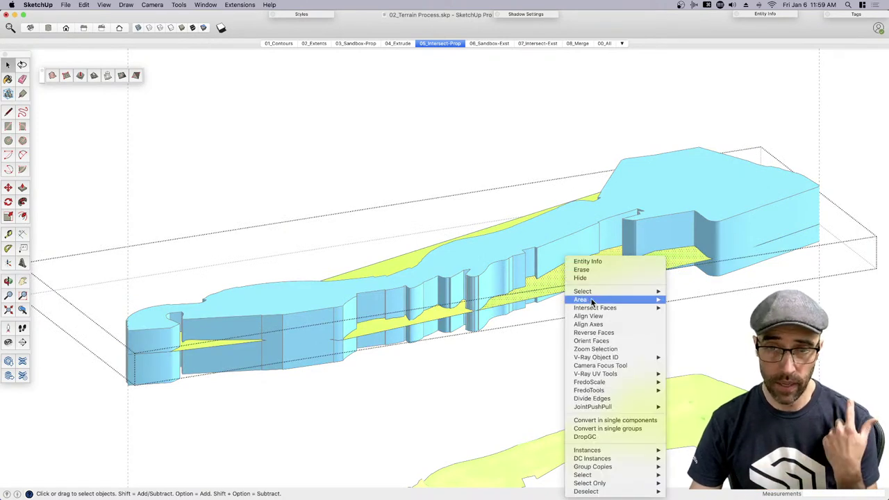
left_click(550, 238)
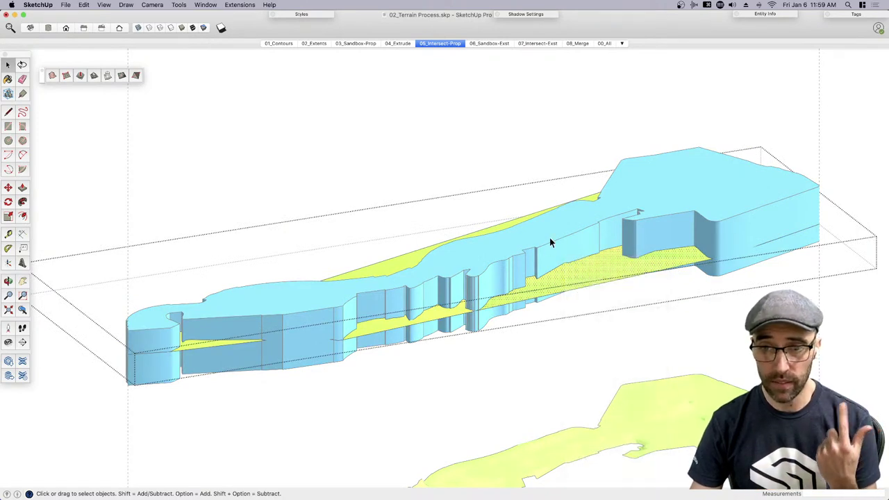
left_click(550, 373)
key("super+c")
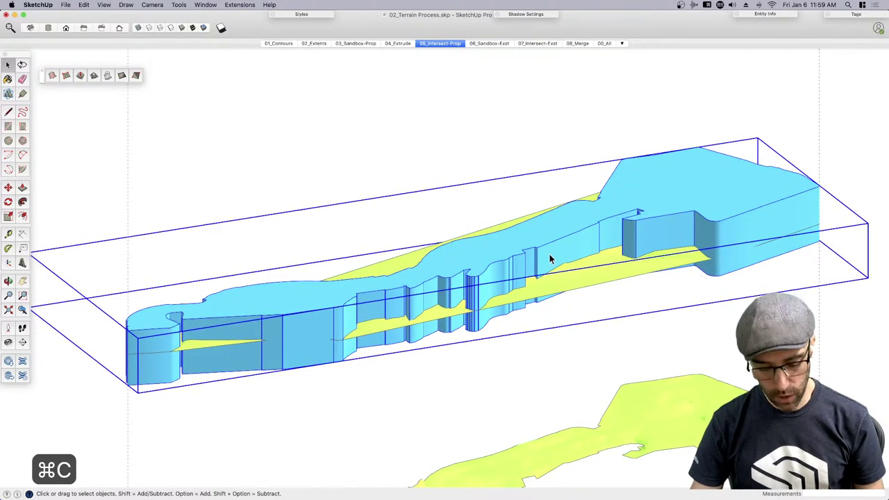
key("BackSpace")
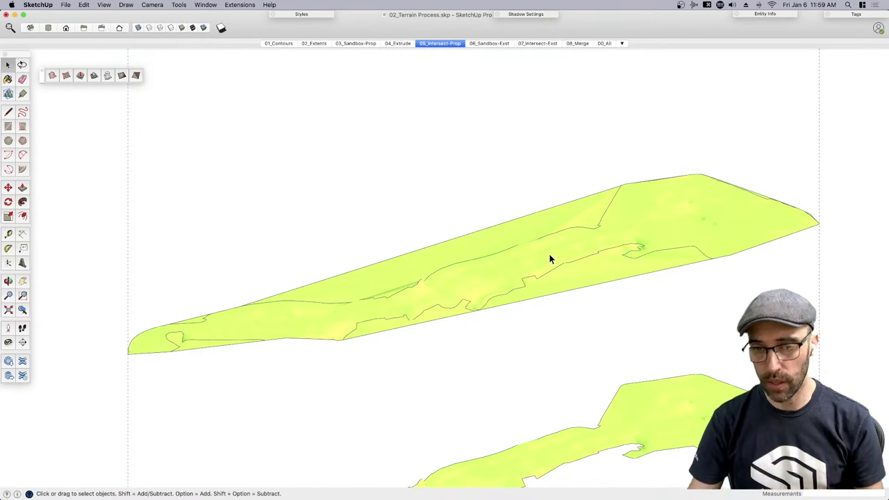
key("super+z")
key("super+z")
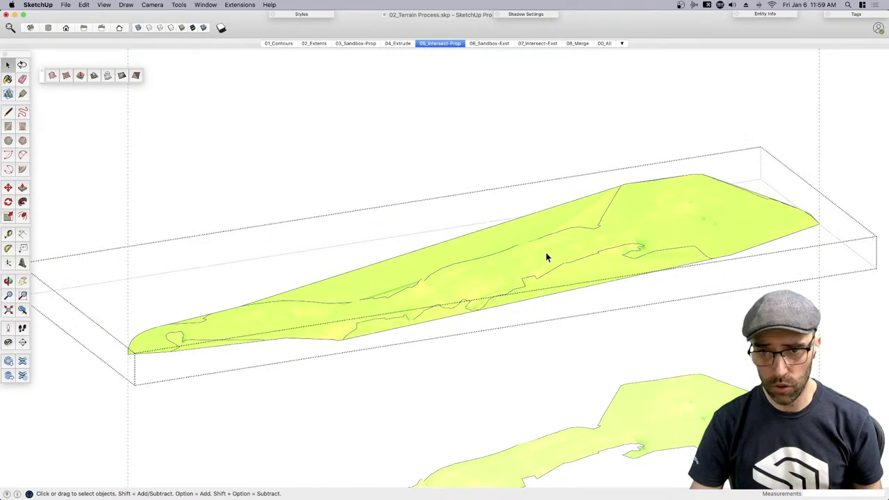
Paste the site block back in place with Shift+V and select all geometry in the group
key("shift+v")
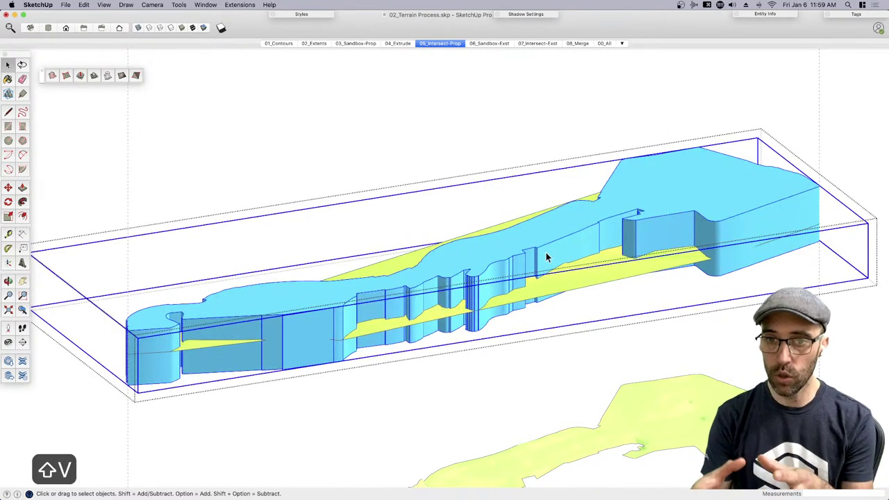
left_click(571, 276)
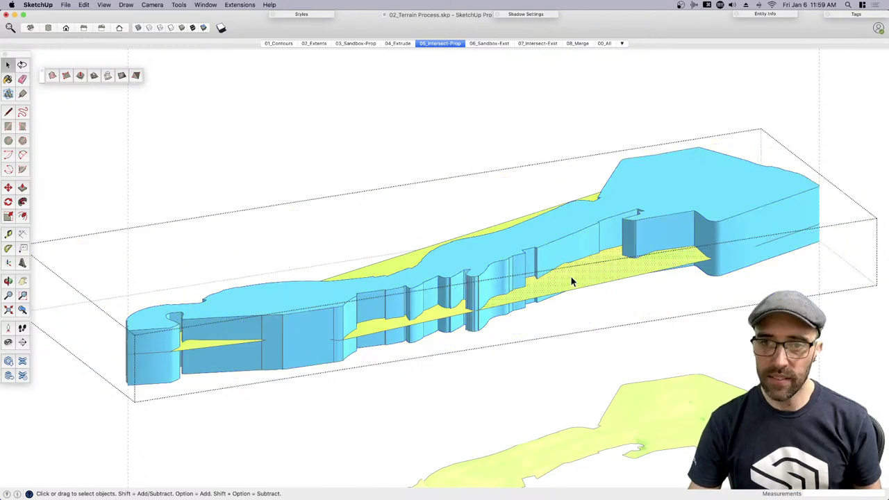
key("super+a")
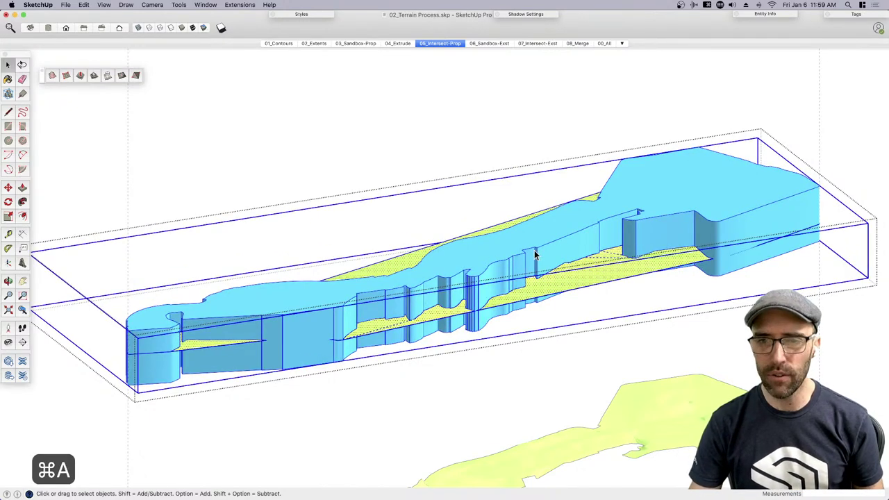
left_click(559, 282)
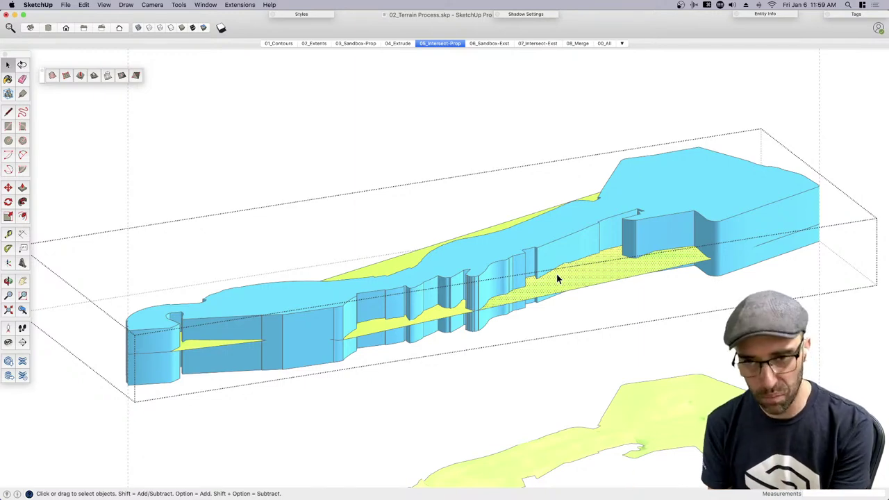
scroll(567, 277, "up", 2)
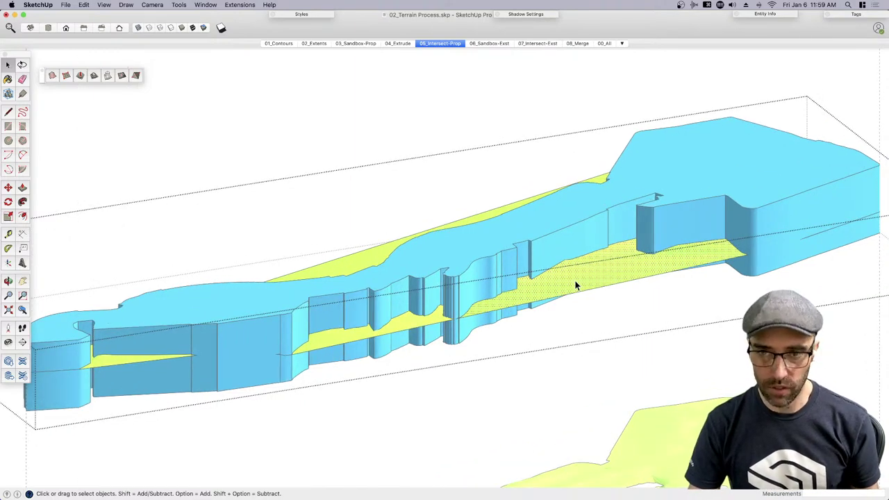
scroll(575, 285, "up", 2)
key("super+a")
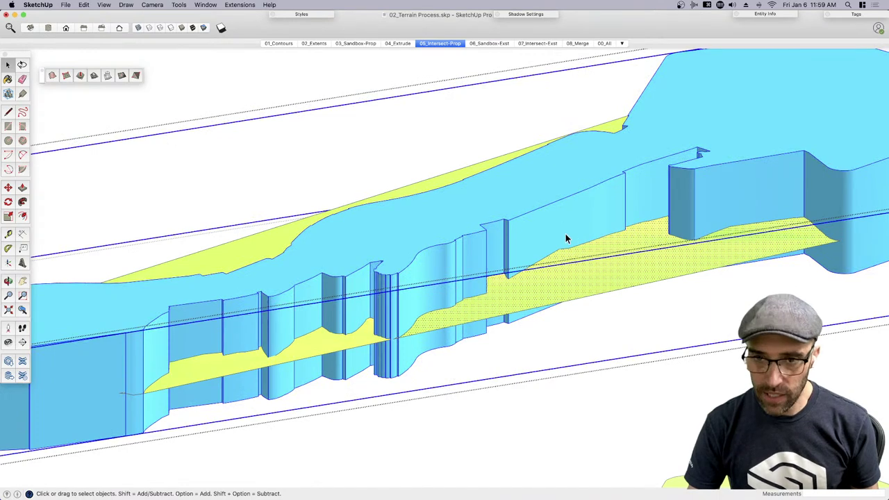
Intersect the selected block and terrain faces using Intersect Faces > With Model
right_click(565, 233)
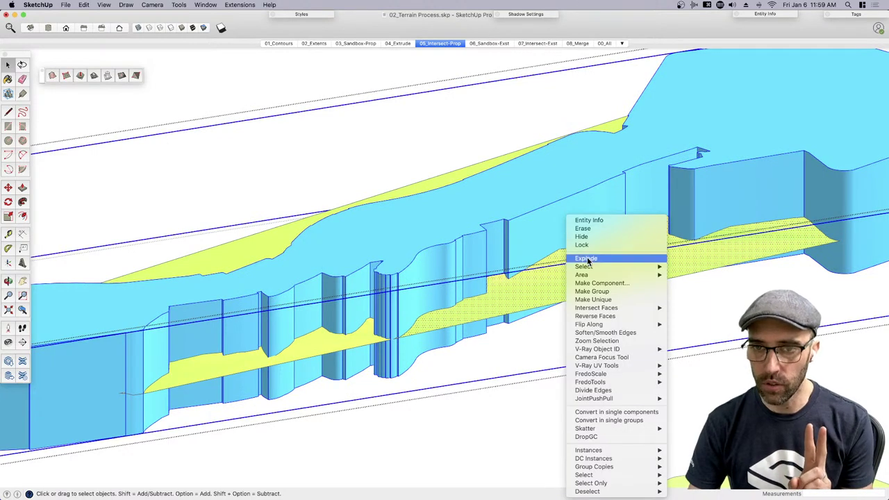
mouse_move(612, 309)
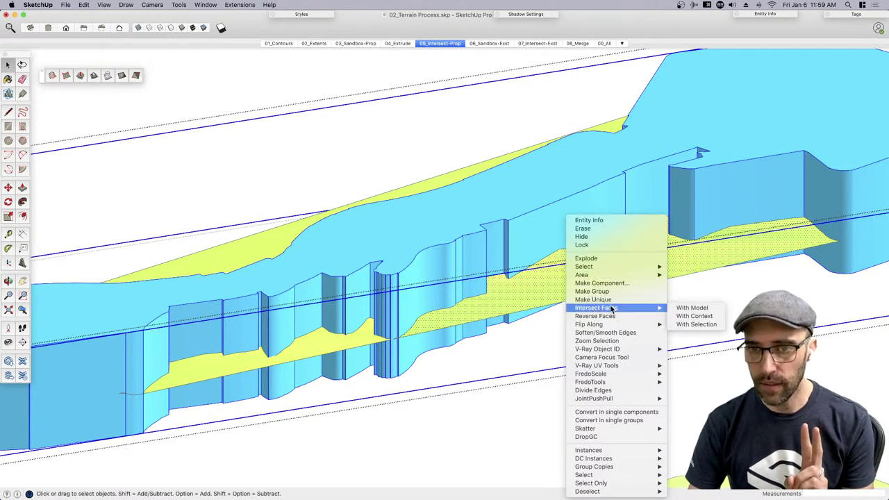
left_click(694, 308)
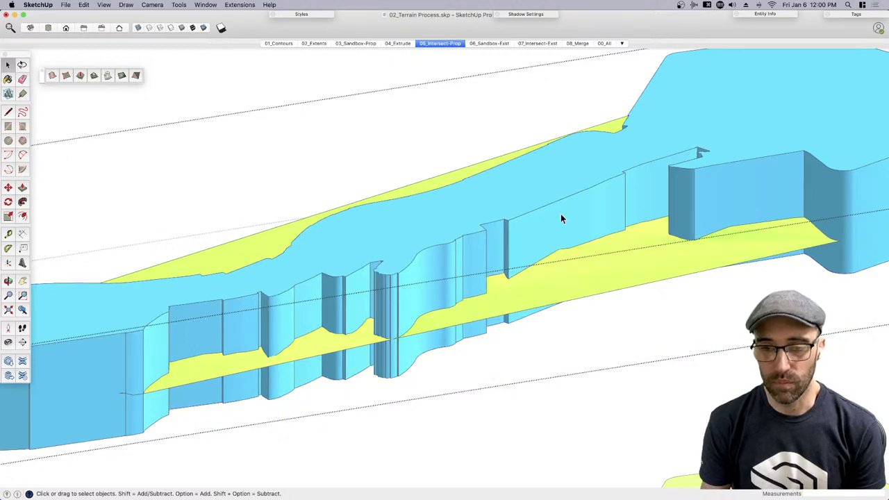
scroll(561, 215, "down", 10)
left_click(522, 318)
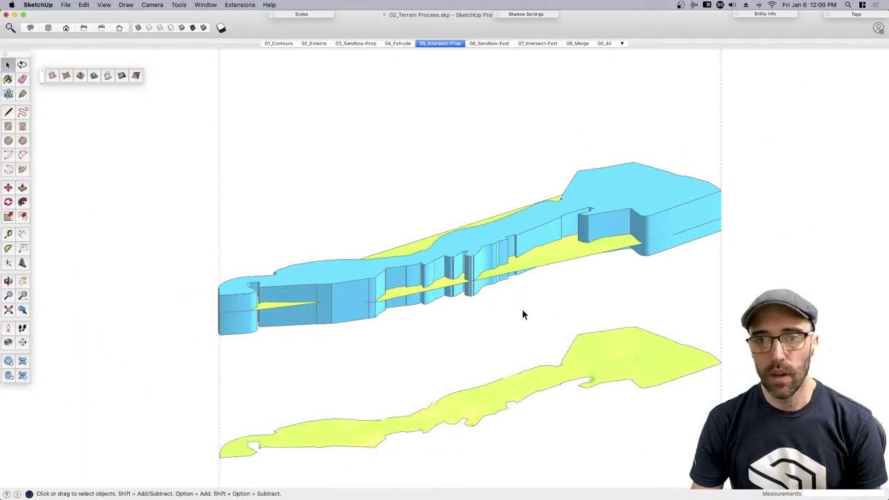
scroll(517, 321, "up", 5)
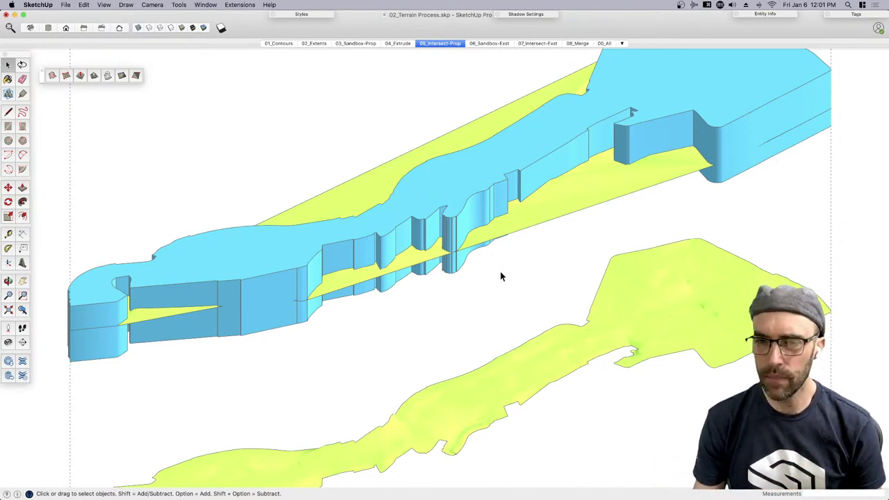
scroll(462, 221, "down", 3)
key("h")
left_click_drag(476, 254, 512, 294)
key("space")
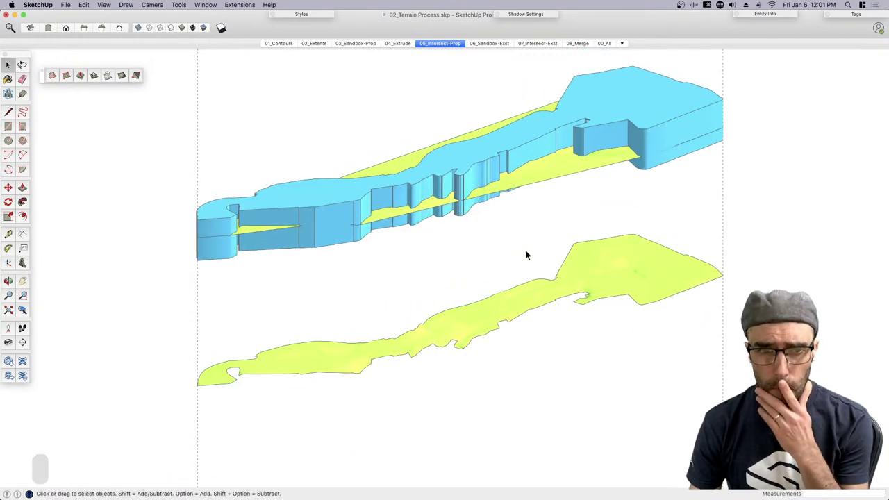
scroll(623, 240, "up", 1)
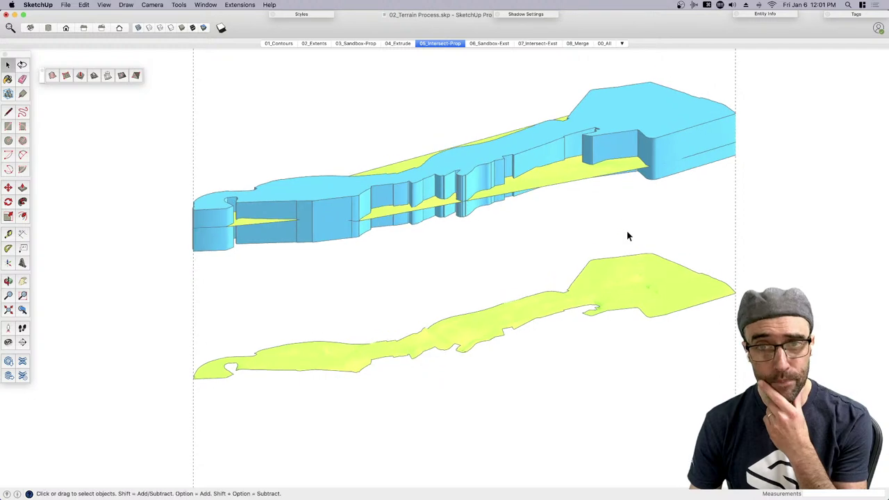
left_click(590, 151)
left_click(576, 233)
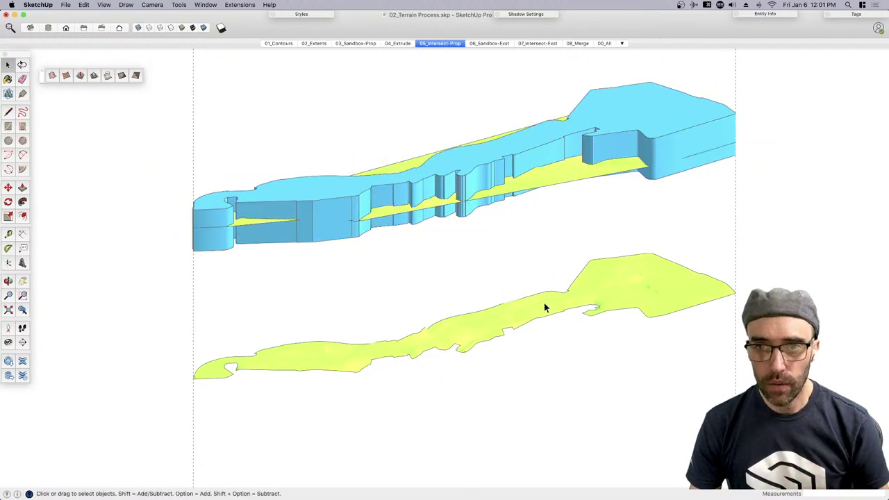
middle_click_drag(544, 303, 500, 339)
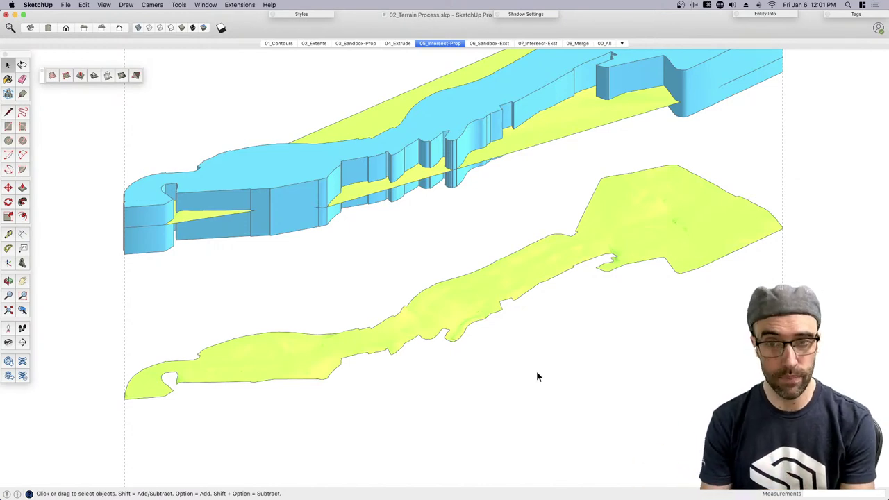
Select the cyan extruded site volume and hide it with Cmd+E
mouse_move(537, 375)
middle_mouse_down()
mouse_move(535, 387)
mouse_move(705, 339)
mouse_move(722, 317)
middle_mouse_up()
left_click(723, 317)
left_click(417, 111)
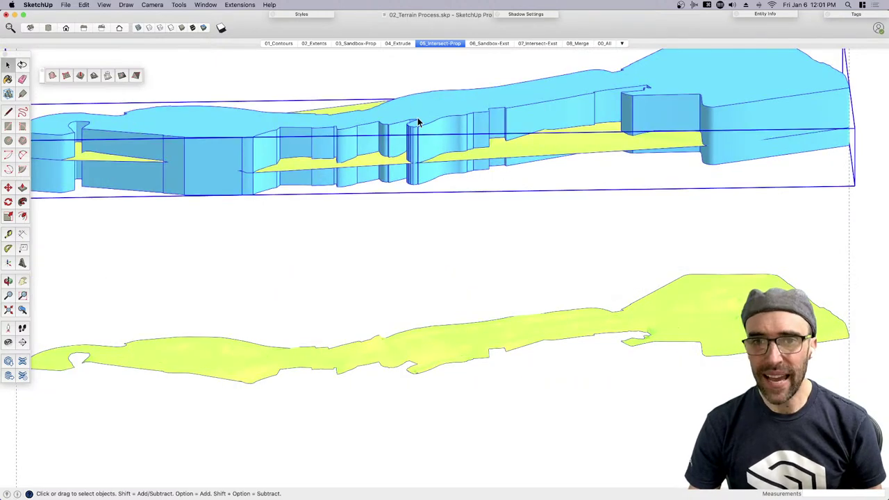
key("super+e")
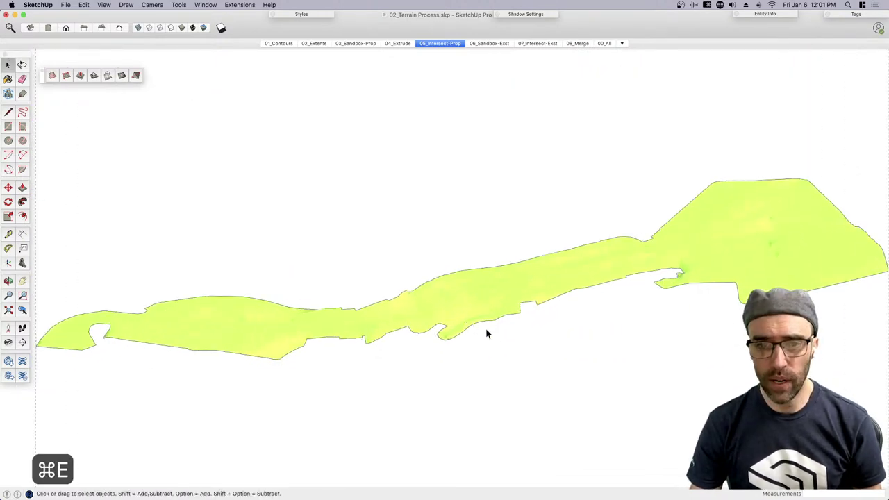
key("super+z")
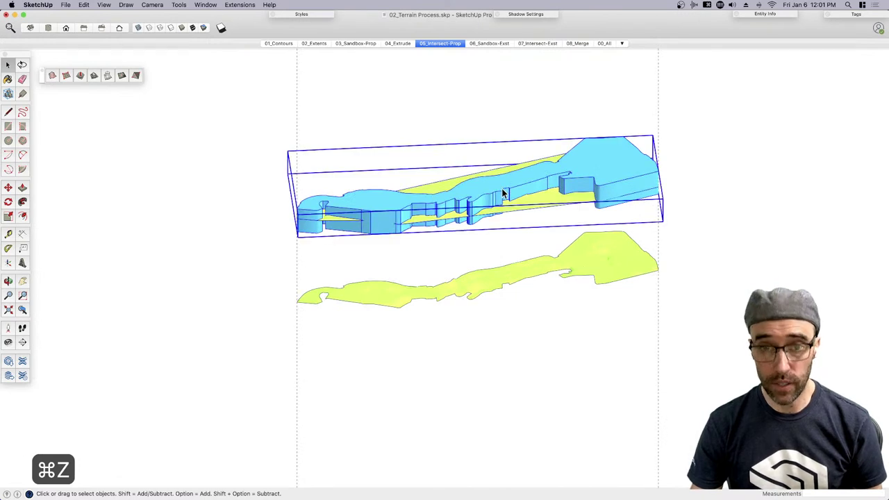
key("super+e")
key("super+z")
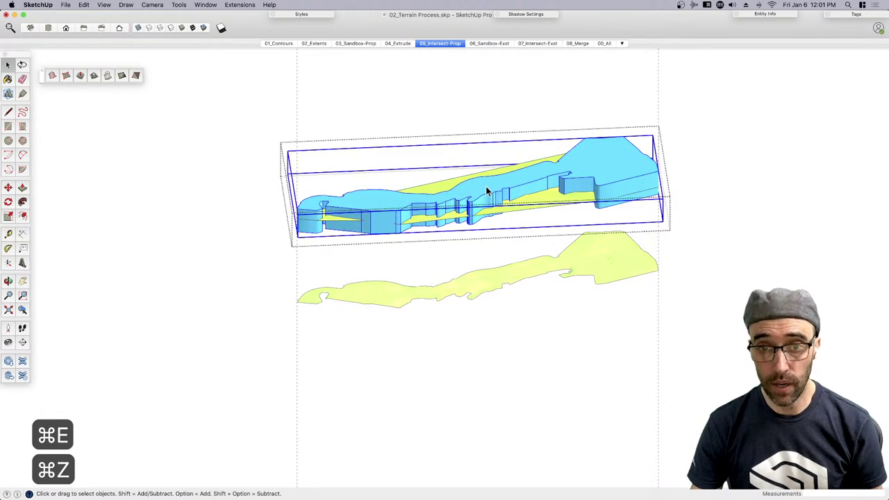
key("super+e")
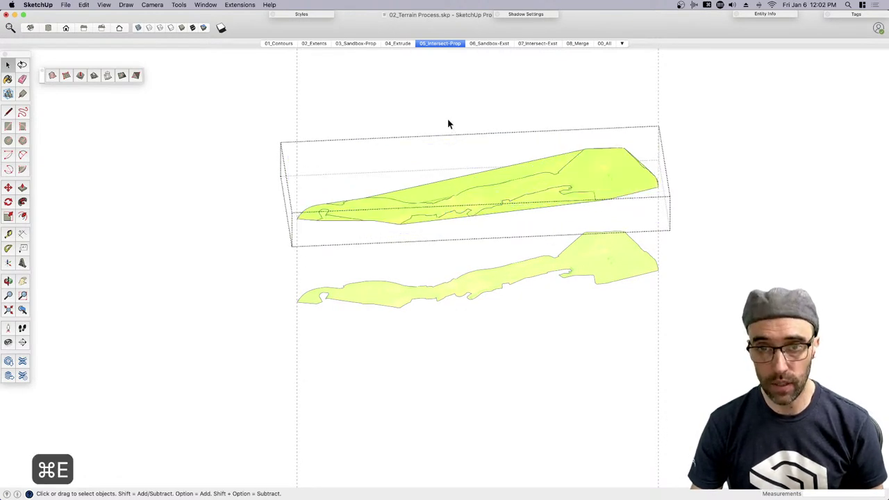
scroll(422, 239, "up", 5)
left_click(380, 275)
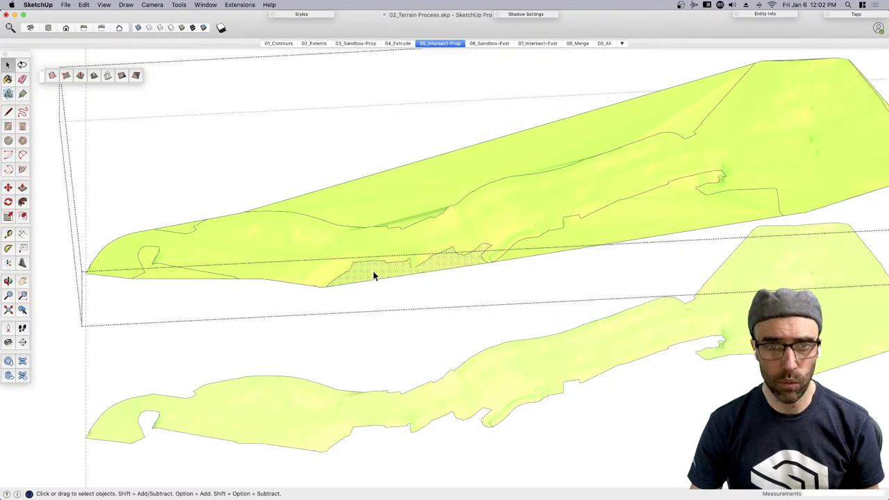
Paint the inner terrain face inside the site outline with Lavender
key("b")
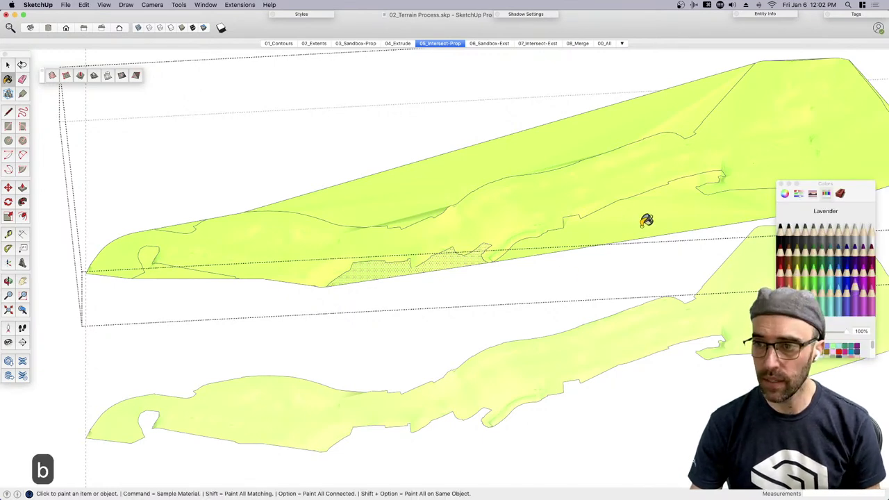
left_click(449, 247)
key("super+z")
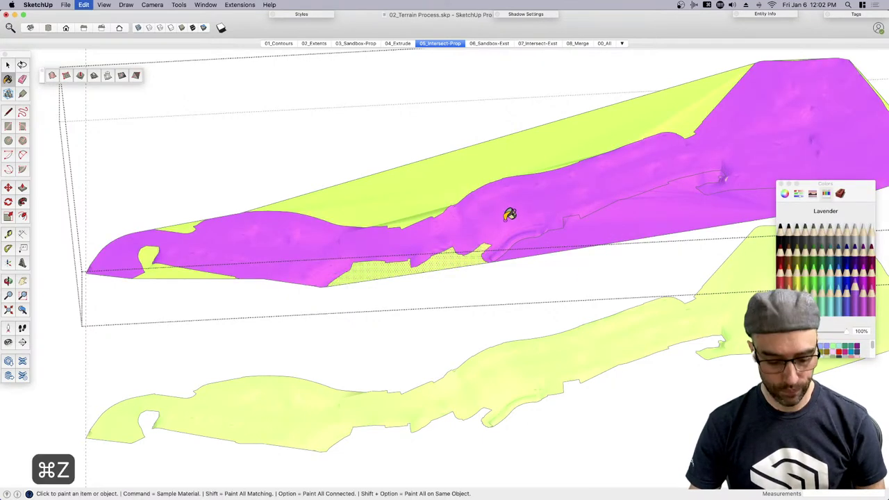
key("super+z")
key("space")
Orbit, pan and zoom around the terrain to inspect the lavender site area and its notch
scroll(645, 210, "up", 5)
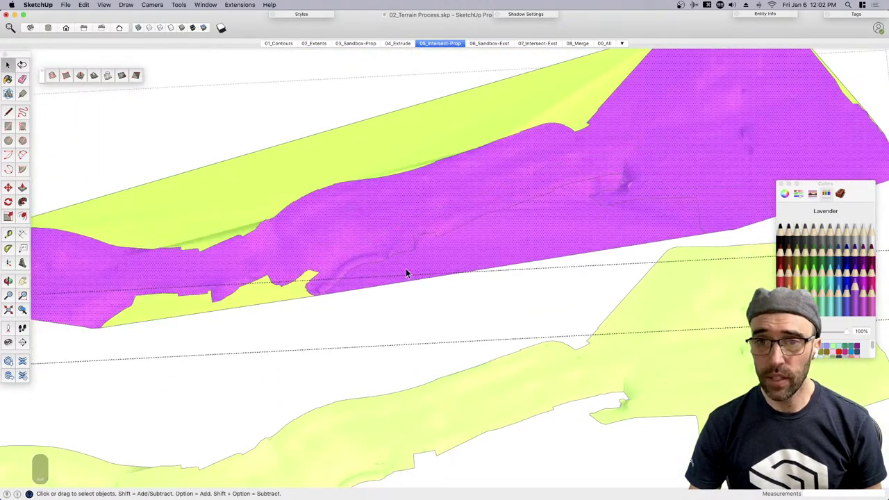
scroll(274, 310, "up", 6)
mouse_move(266, 306)
middle_mouse_down()
mouse_move(253, 318)
mouse_move(504, 185)
mouse_move(396, 257)
mouse_move(464, 221)
middle_mouse_up()
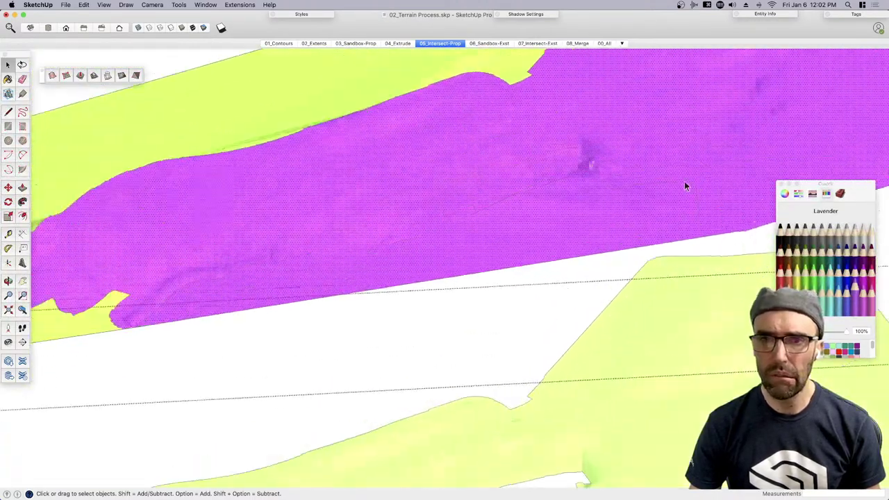
scroll(729, 246, "up", 5)
scroll(713, 243, "up", 3)
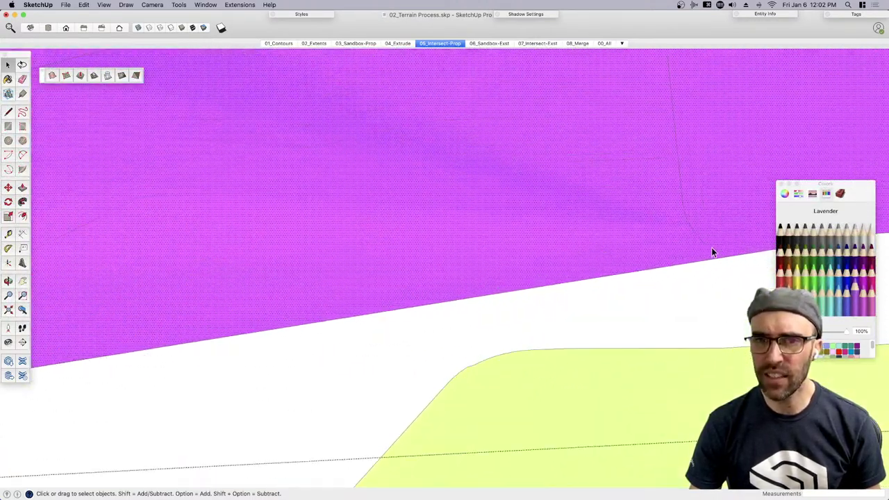
scroll(697, 174, "down", 3)
scroll(555, 172, "up", 3)
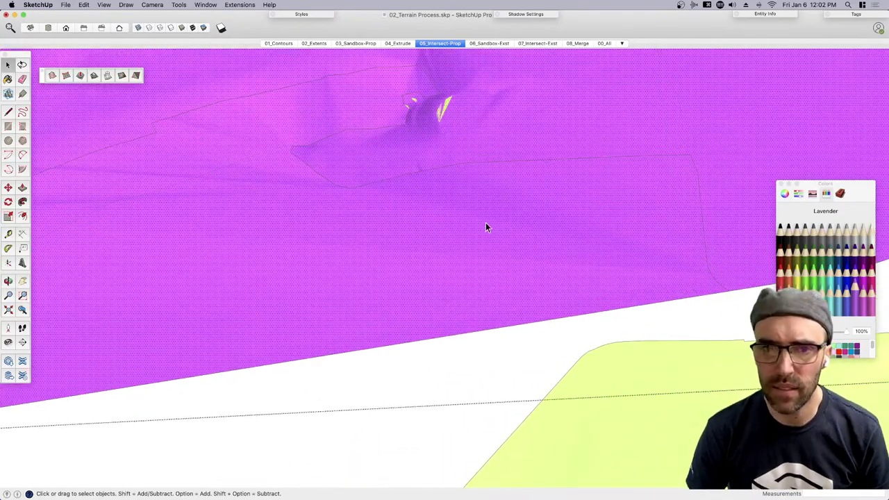
key("h")
mouse_move(486, 227)
middle_mouse_down()
mouse_move(568, 310)
mouse_move(600, 212)
mouse_move(554, 236)
mouse_move(619, 189)
middle_mouse_up()
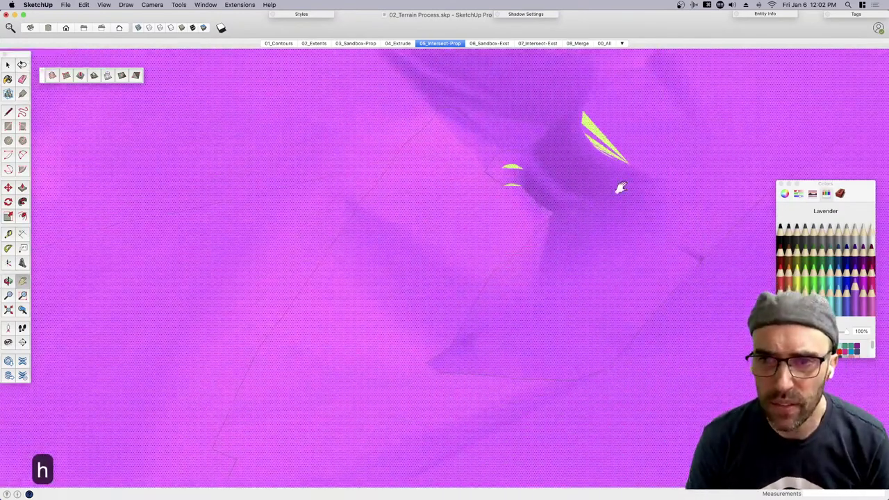
scroll(494, 169, "up", 3)
scroll(599, 258, "up", 2)
key("space")
scroll(568, 236, "down", 8)
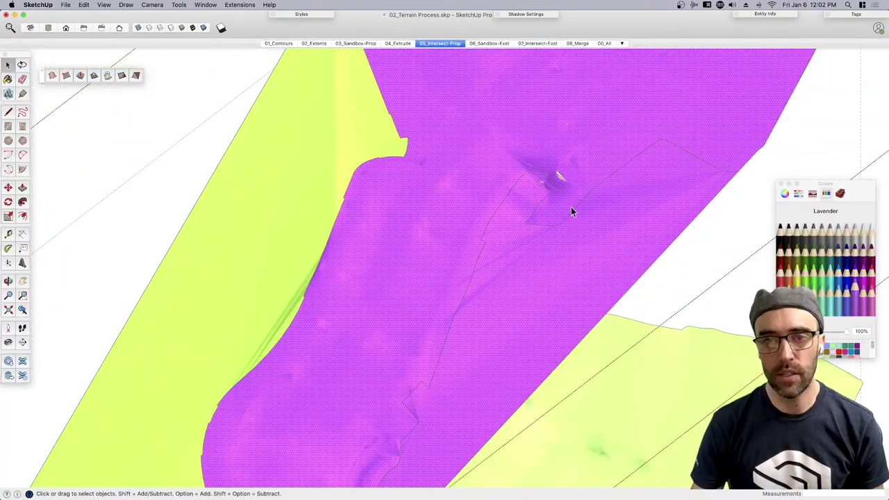
scroll(524, 231, "up", 5)
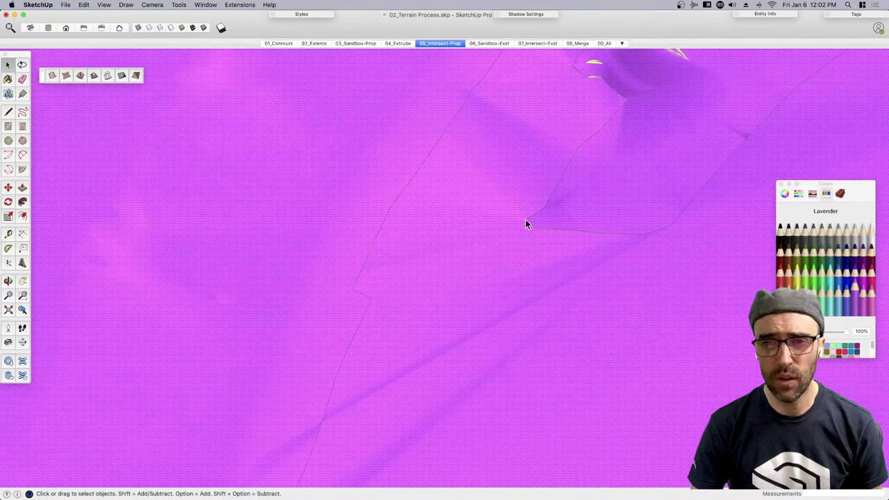
scroll(526, 224, "down", 10)
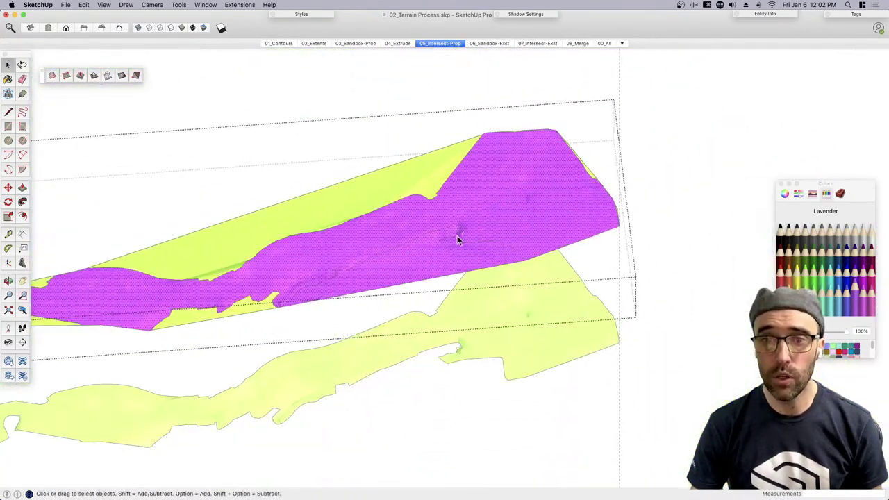
middle_click_drag(457, 238, 313, 290)
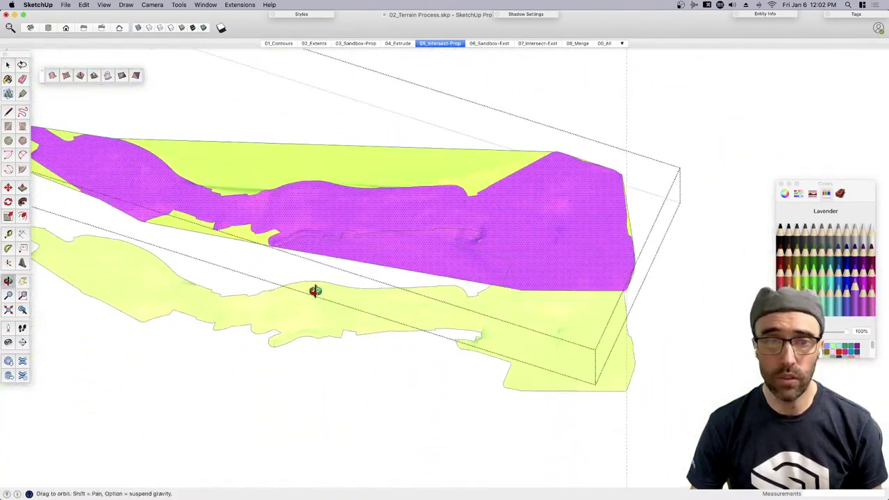
left_click(524, 295)
left_click(256, 6)
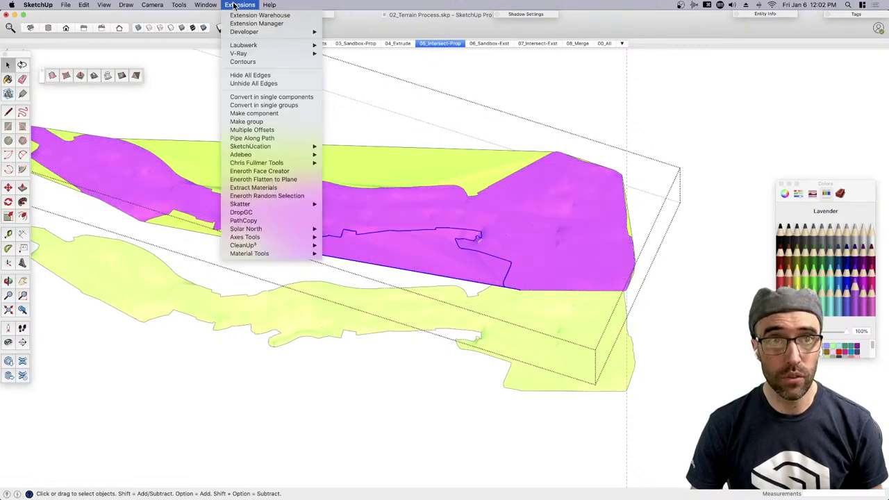
mouse_move(260, 207)
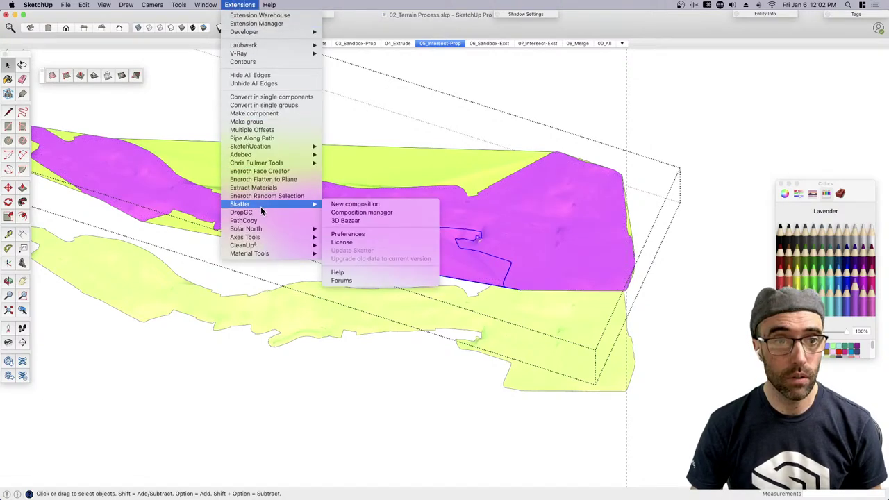
left_click(421, 104)
scroll(403, 255, "up", 5)
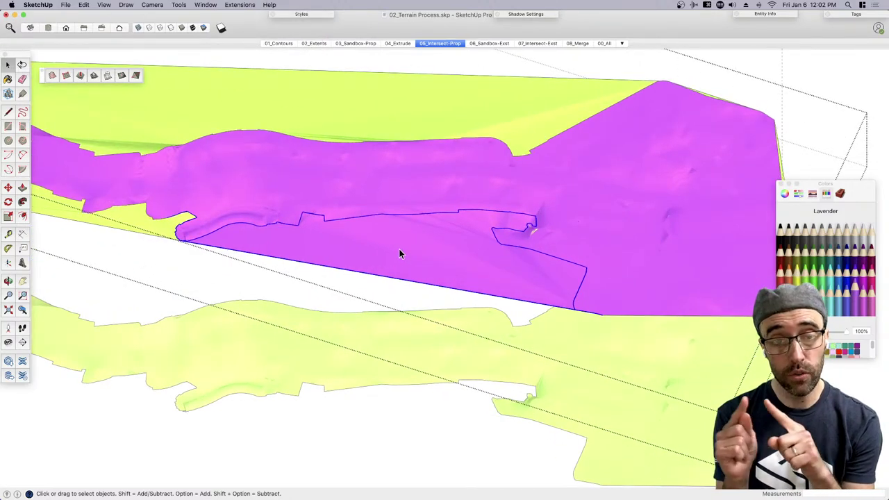
left_click(378, 188)
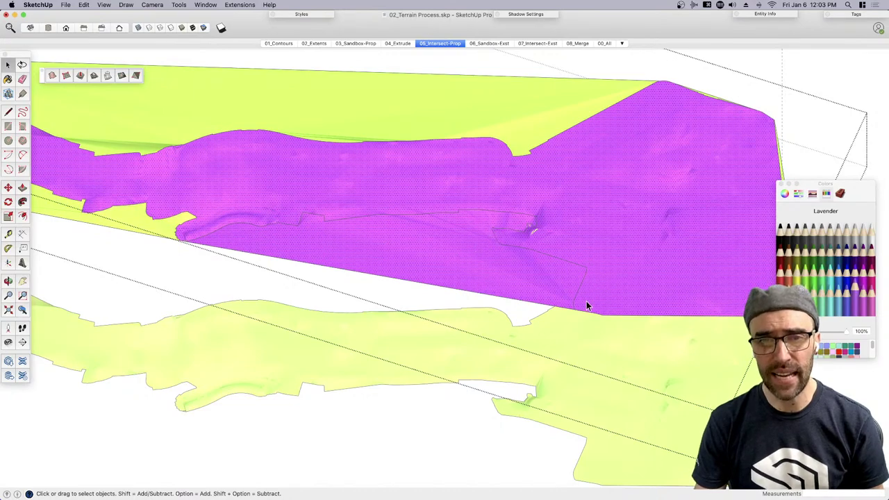
mouse_move(588, 306)
middle_mouse_down()
mouse_move(427, 173)
mouse_move(198, 236)
mouse_move(332, 242)
middle_mouse_up()
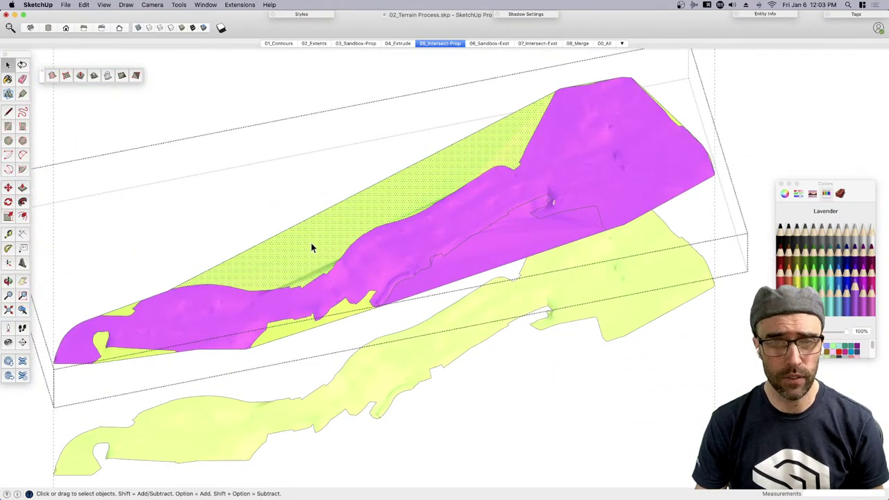
Select every face sharing the yellow leftover material, group them and delete the group
right_click(310, 242)
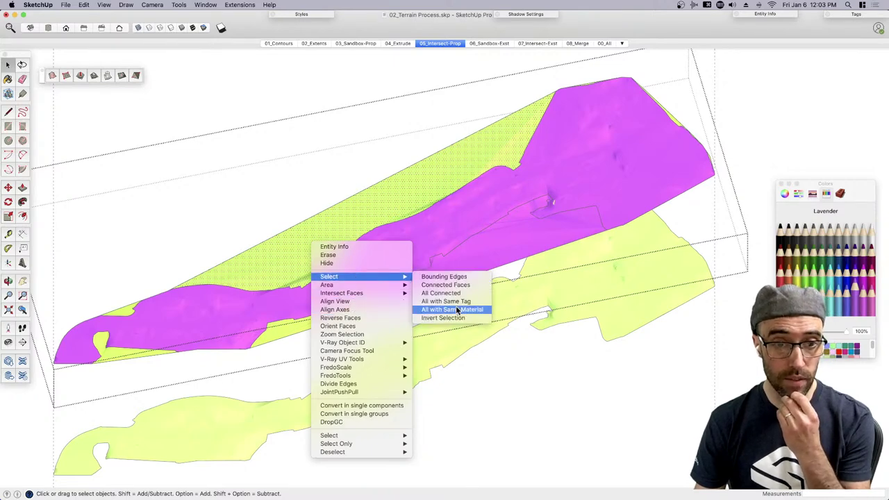
left_click(458, 309)
key("super+g")
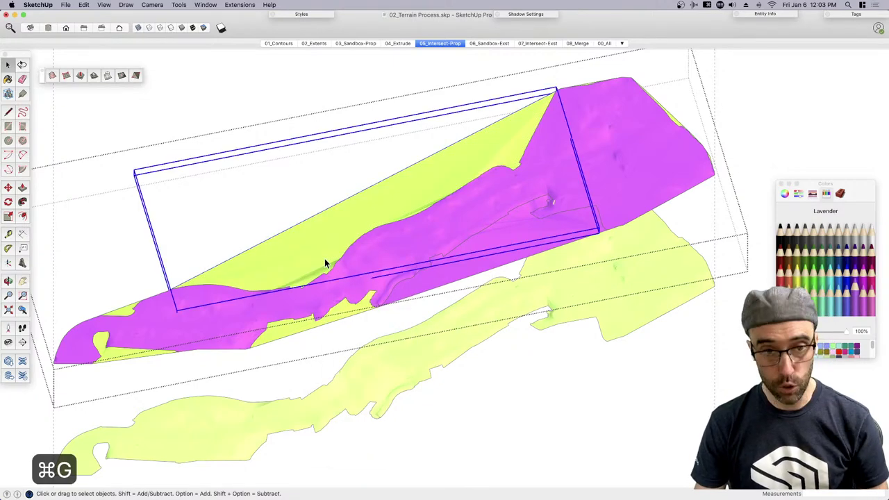
key("BackSpace")
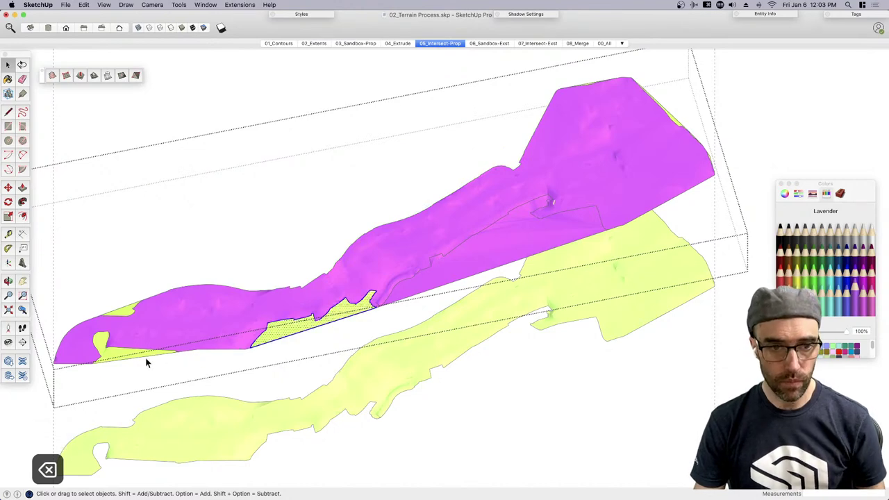
Group and delete the two small yellow slivers beside the lavender face
left_click(114, 357)
scroll(121, 319, "up", 3)
left_click(129, 308, "shift")
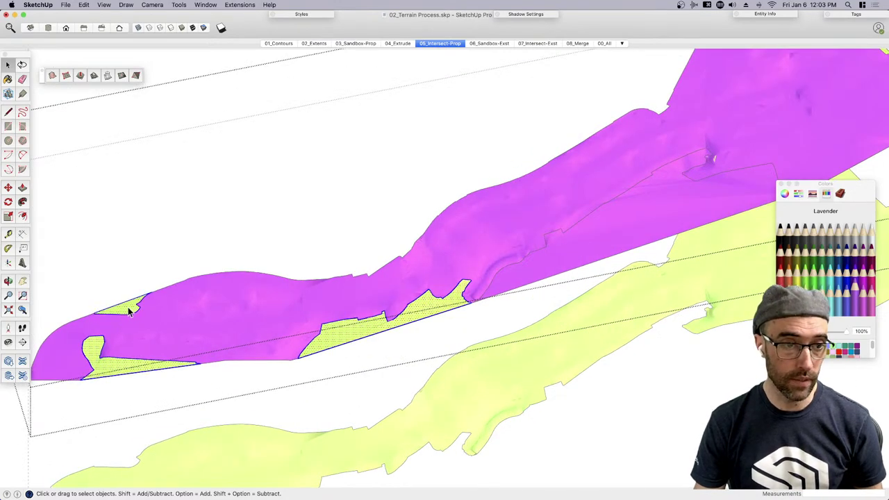
key("super+g")
key("BackSpace")
Review the trimmed terrain, undoing and redoing the leftover-face deletion
middle_click_drag(438, 265, 301, 353)
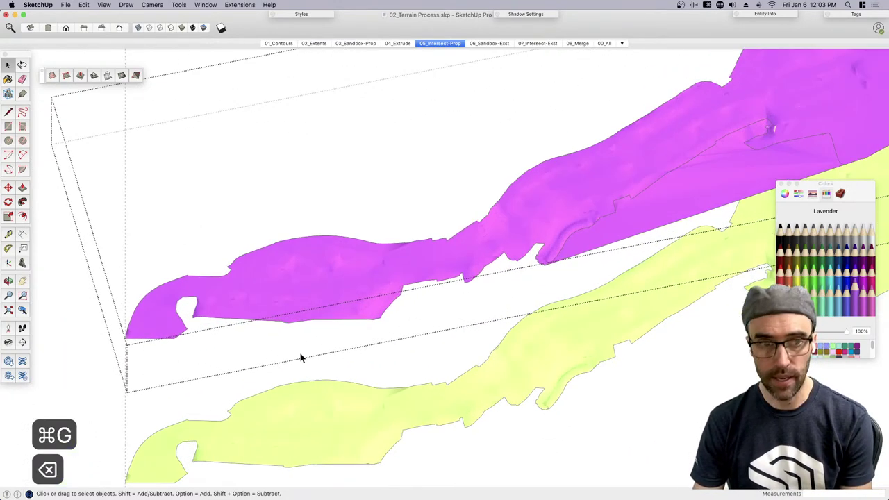
key("super+z")
key("super+z")
scroll(421, 299, "up", 2)
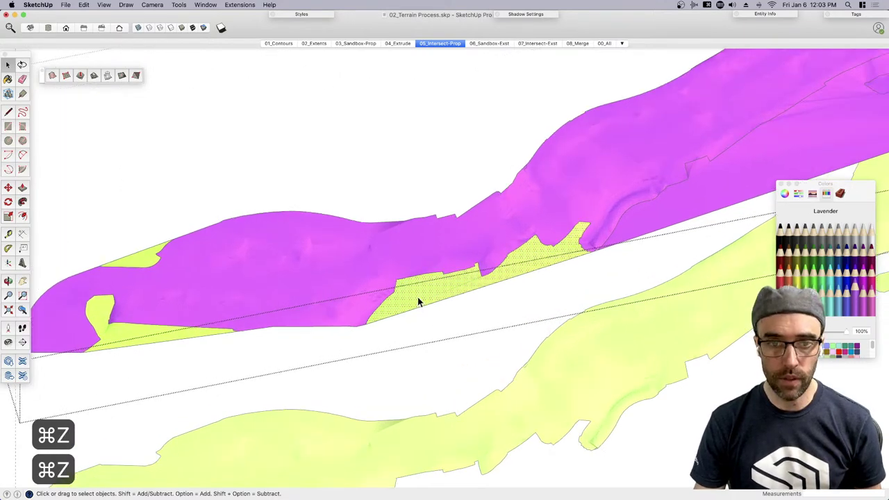
key("BackSpace")
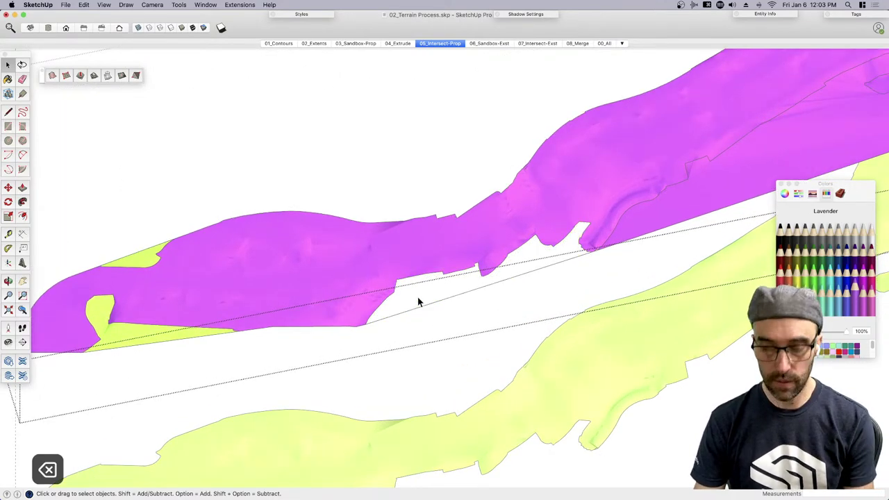
key("super+z")
key("BackSpace")
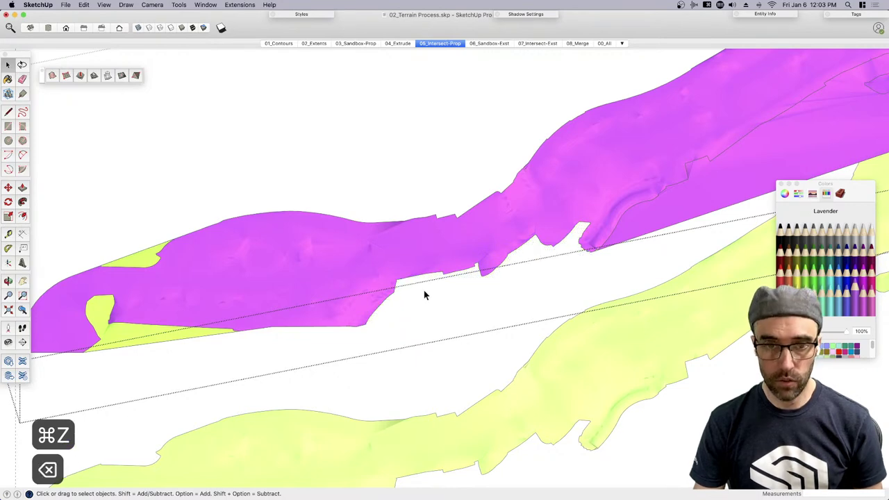
scroll(394, 288, "up", 2)
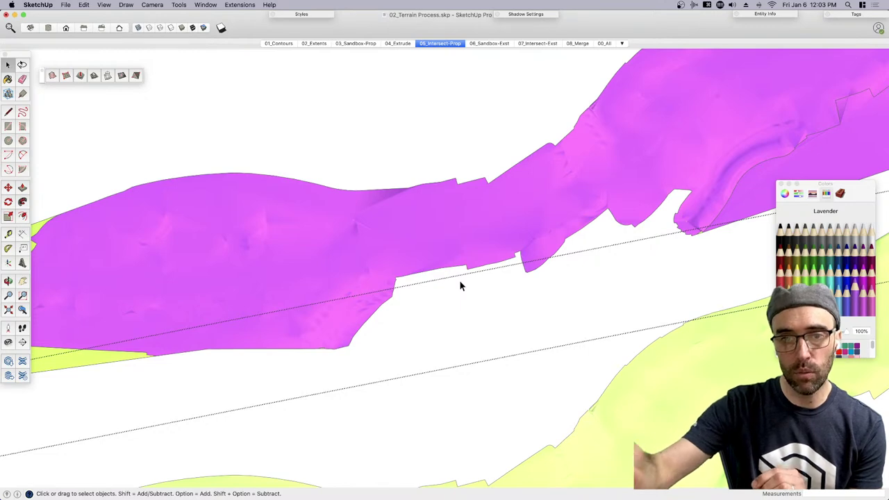
Group and delete the last two leftover green faces, then return to a standard view
middle_click_drag(460, 280, 281, 320)
left_click(248, 334)
scroll(248, 334, "up", 2)
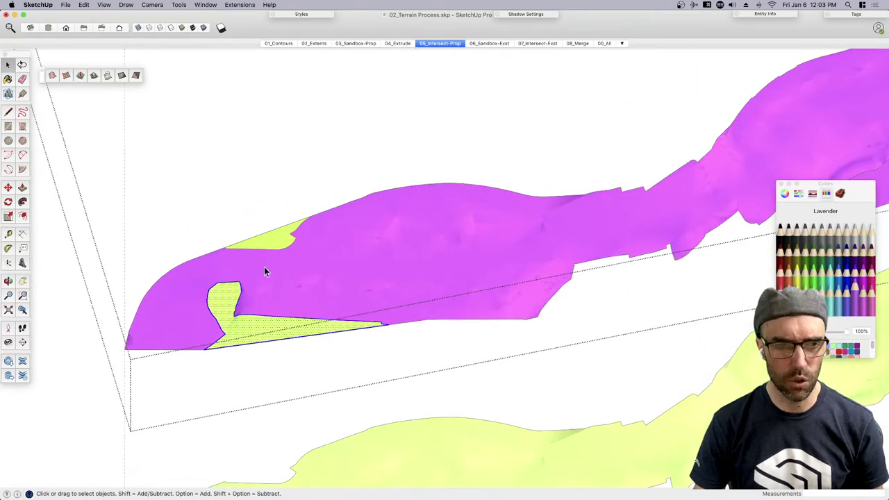
left_click(272, 241, "shift")
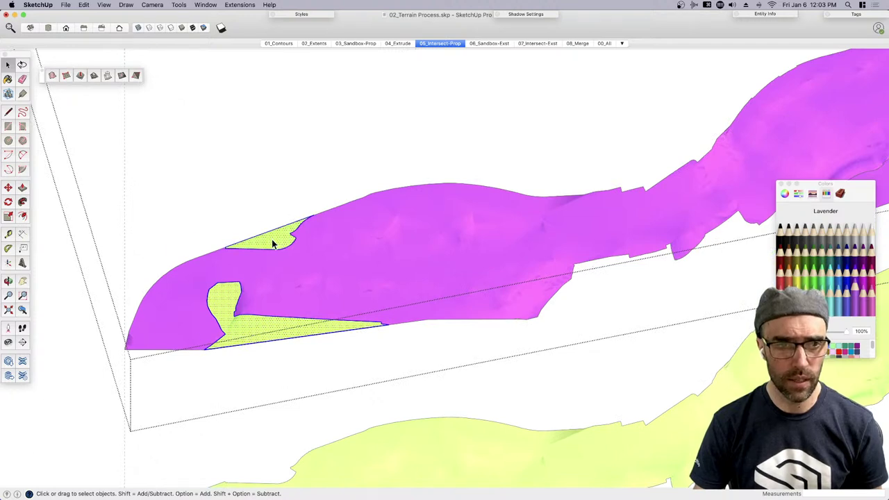
key("super+g")
key("BackSpace")
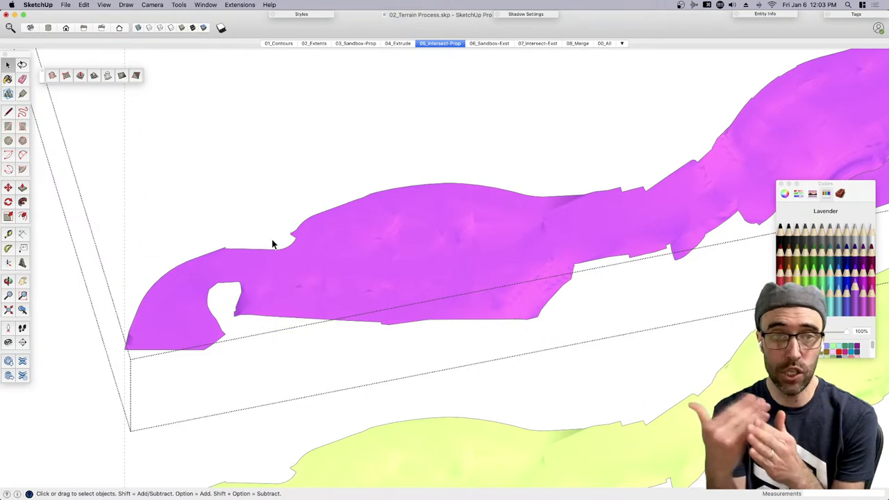
key("super+3")
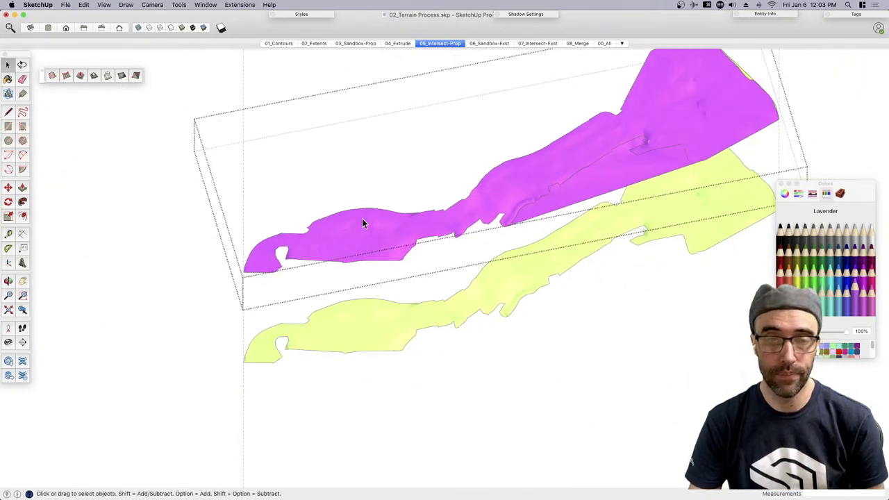
Hide the magenta proposed terrain with ⌘E and close the Colors panel
left_click(495, 197)
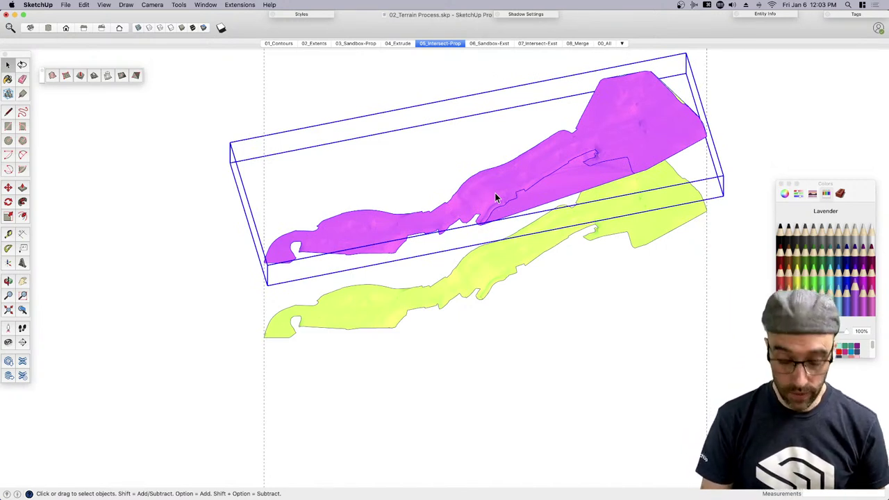
key("super+e")
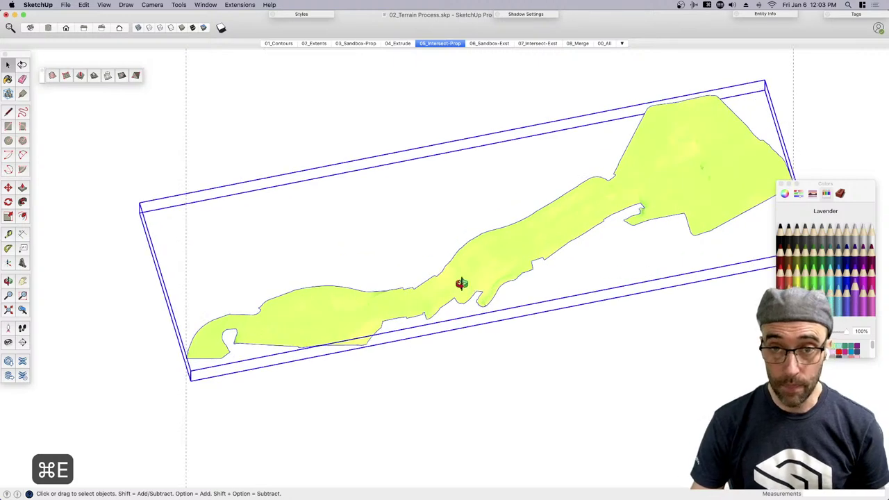
middle_click_drag(498, 246, 445, 292)
left_click(782, 185)
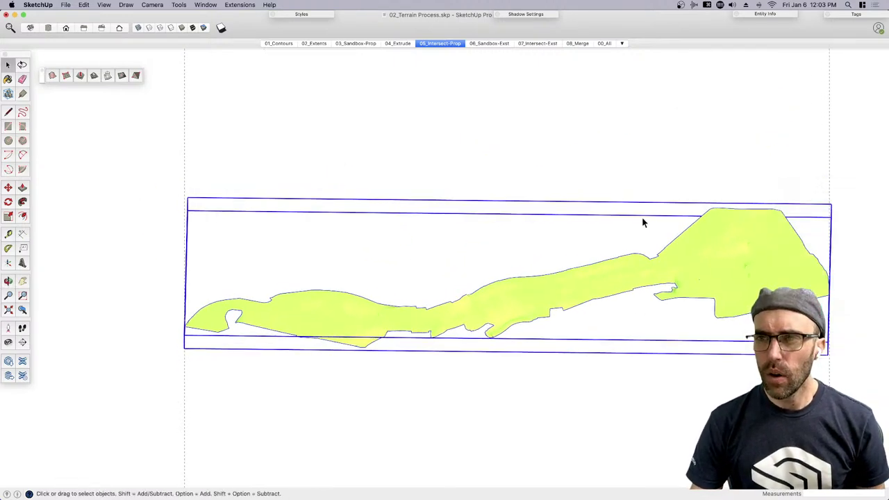
left_click(643, 222)
Show hidden geometry and orbit around the yellow-green terrain to inspect its mesh
middle_click_drag(643, 222, 476, 322)
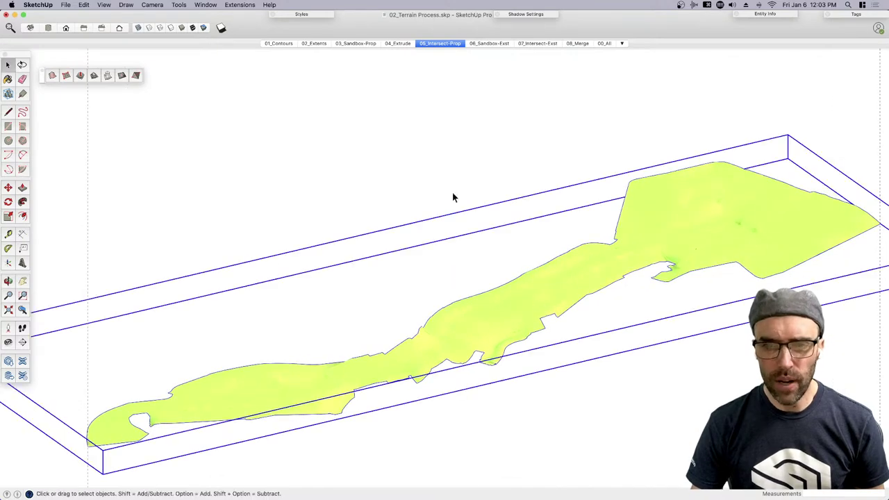
middle_click_drag(695, 224, 479, 303)
scroll(478, 303, "up", 5)
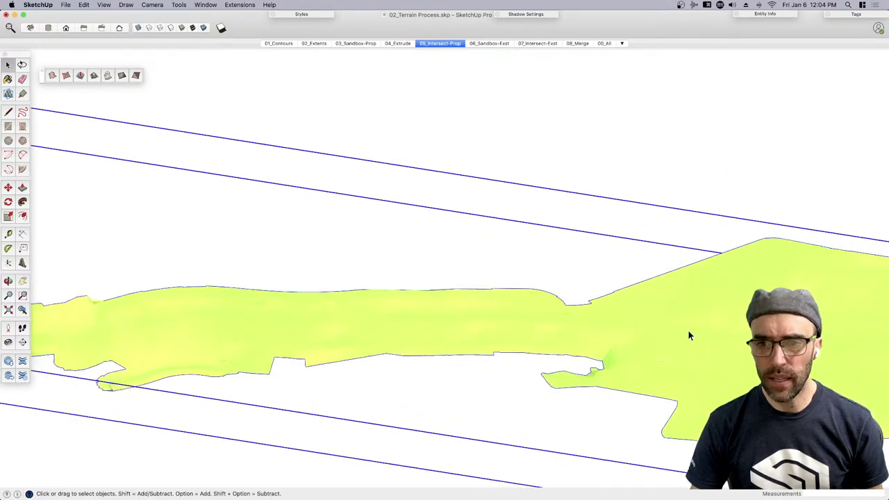
middle_click_drag(688, 336, 702, 308)
key("alt+h")
left_click(691, 317)
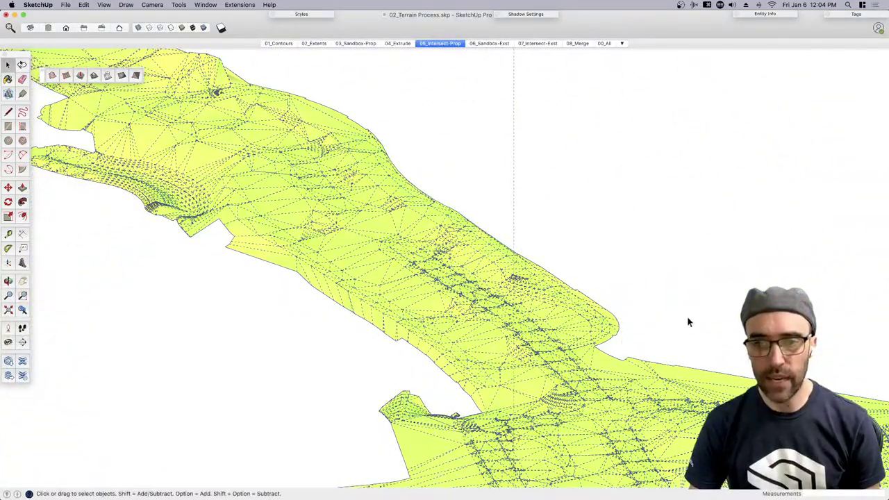
scroll(556, 357, "up", 3)
middle_click_drag(556, 357, 583, 385)
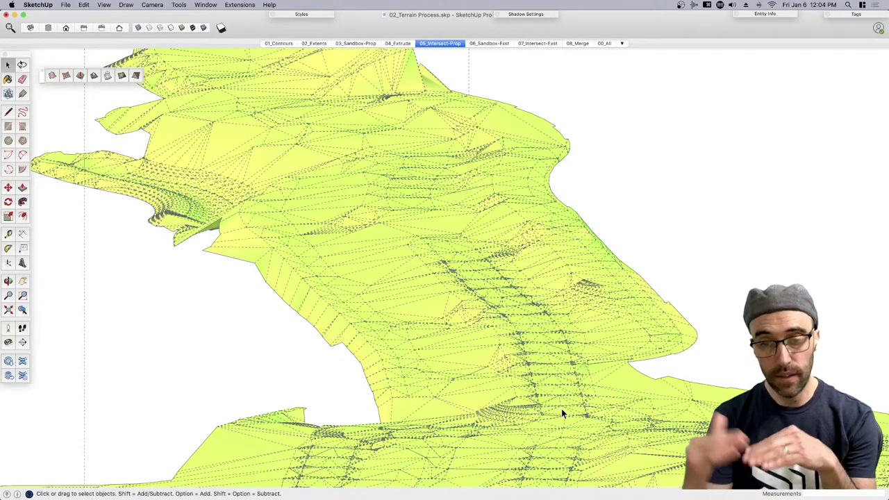
middle_click_drag(561, 414, 560, 383)
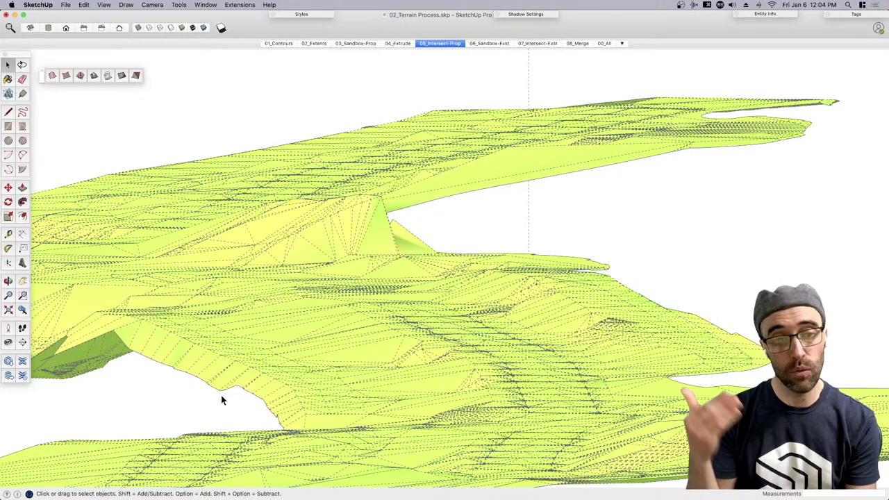
mouse_move(221, 400)
middle_mouse_down()
mouse_move(357, 278)
mouse_move(516, 245)
mouse_move(649, 290)
middle_mouse_up()
Hide the mesh edges, switch to the 06_Sandbox-Exst scene and pick out the grey terrain
key("j")
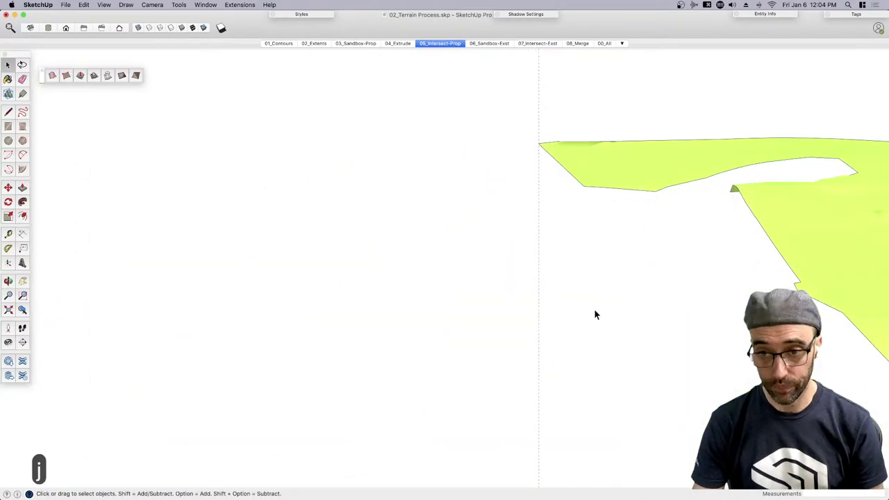
left_click(488, 43)
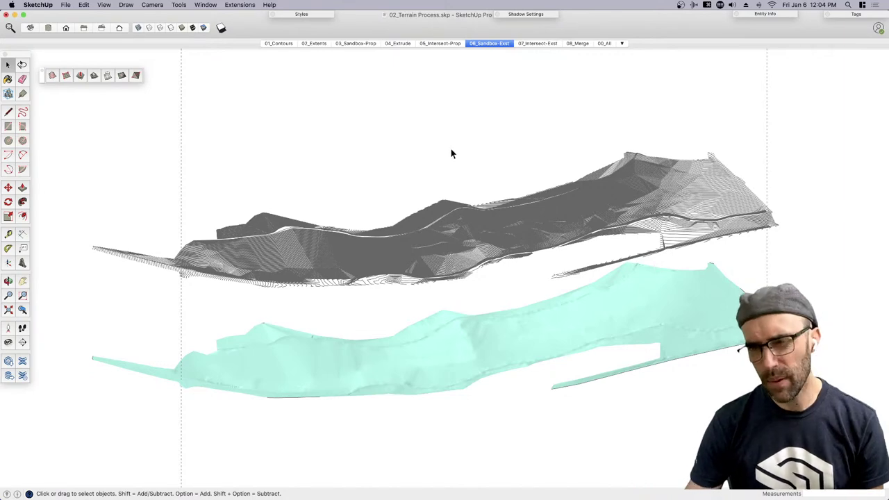
left_click(468, 221)
left_click(456, 130)
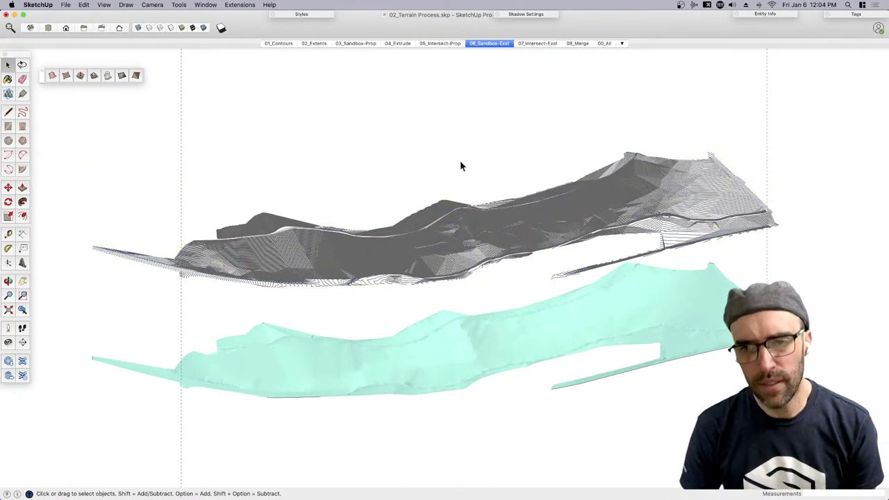
left_click(450, 248)
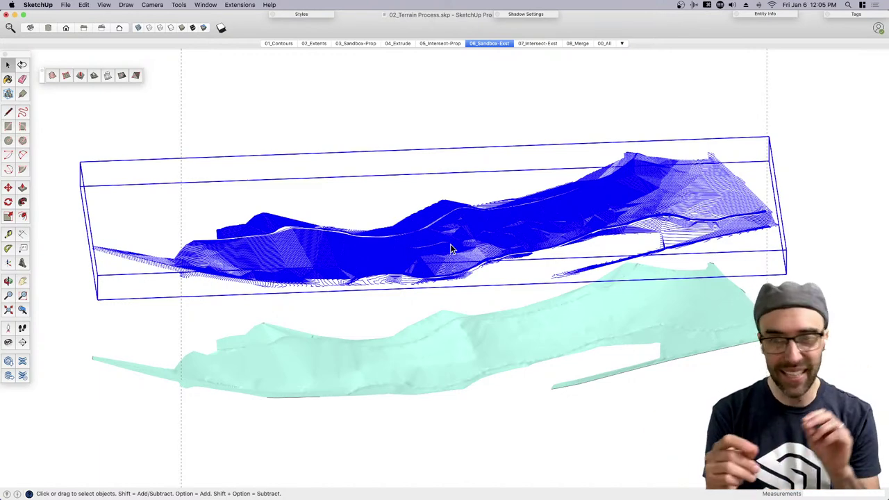
left_click(438, 127)
scroll(355, 278, "up", 2)
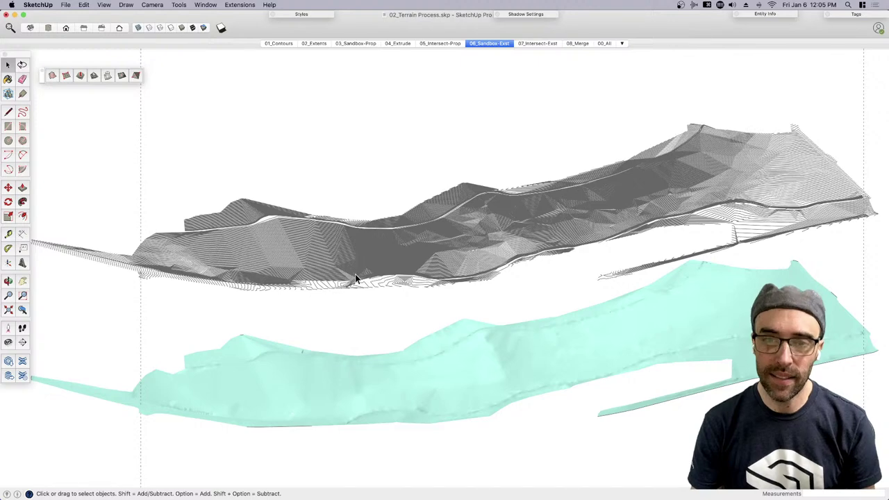
middle_click_drag(338, 305, 457, 254)
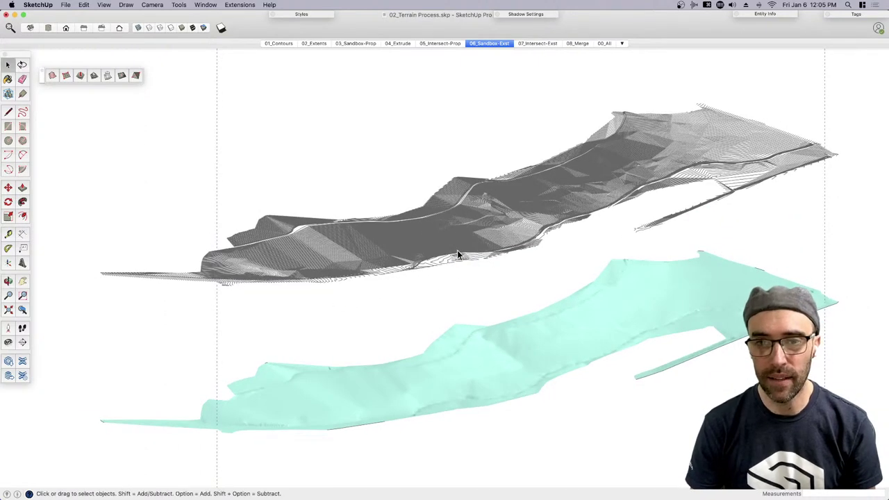
Orbit around the terrains and open the grey existing terrain group for editing
left_click(457, 241)
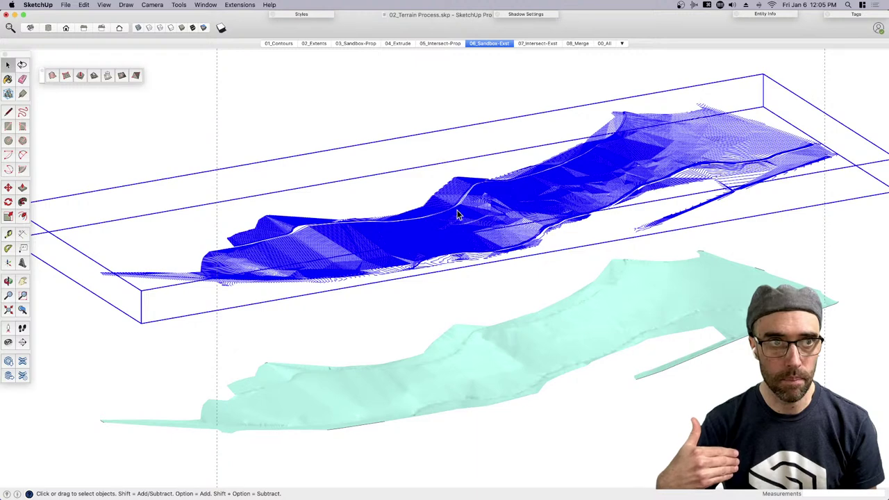
left_click(444, 300)
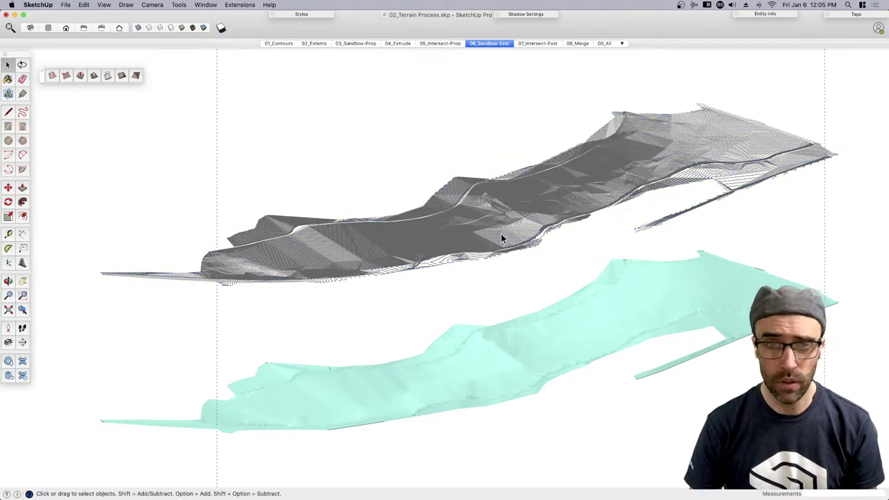
scroll(500, 232, "up", 1)
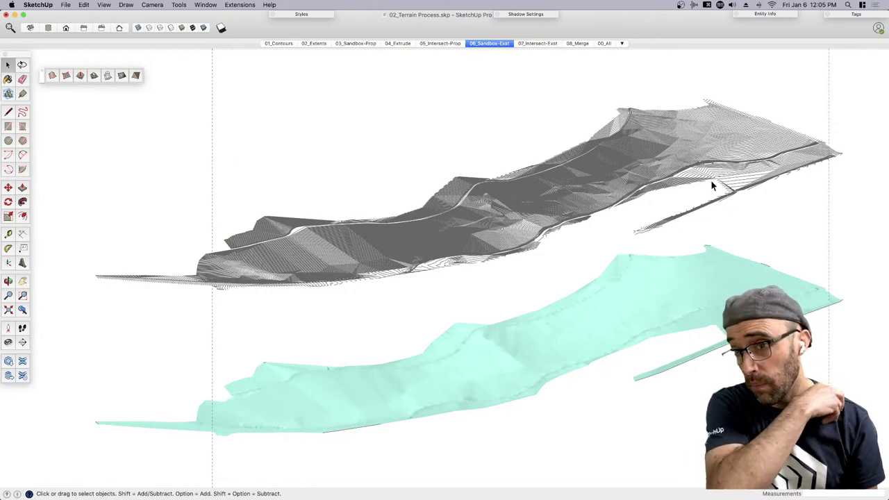
mouse_move(495, 192)
middle_mouse_down()
mouse_move(387, 278)
mouse_move(609, 246)
middle_mouse_up()
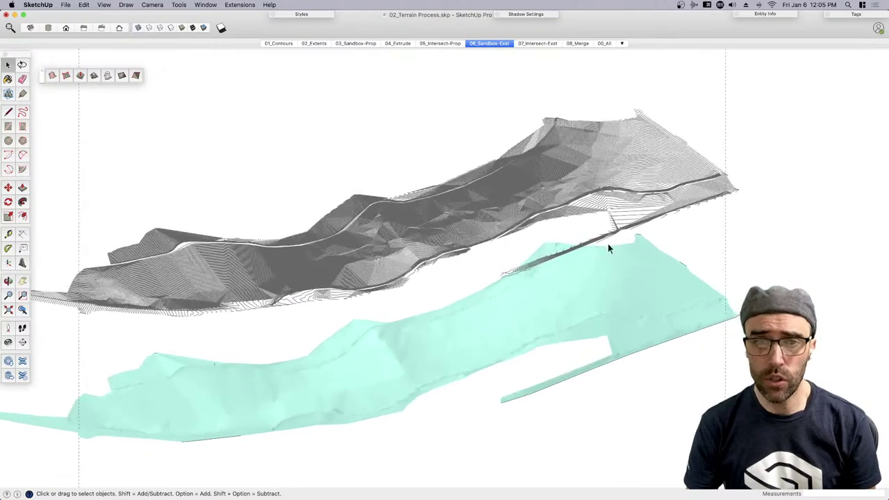
double_click(617, 234)
middle_click_drag(532, 312, 548, 203)
left_click(514, 182)
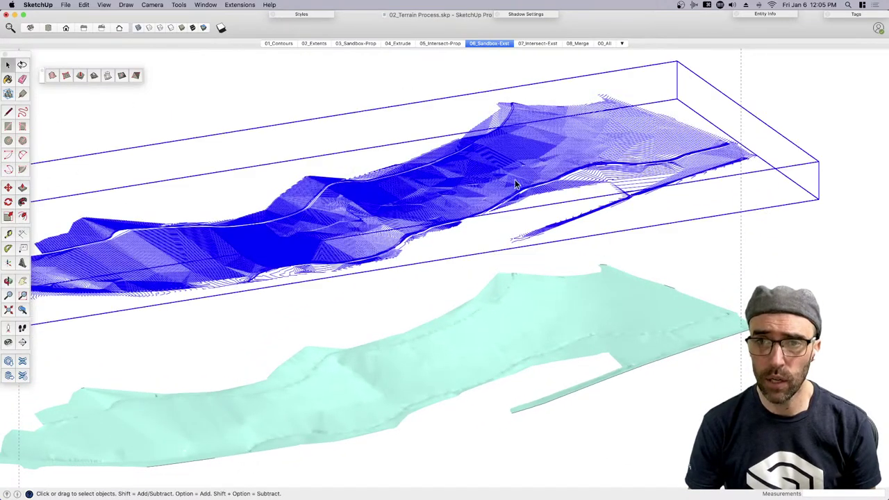
double_click(534, 176)
Select the red terrain surface and enter its group for editing
left_click(474, 157)
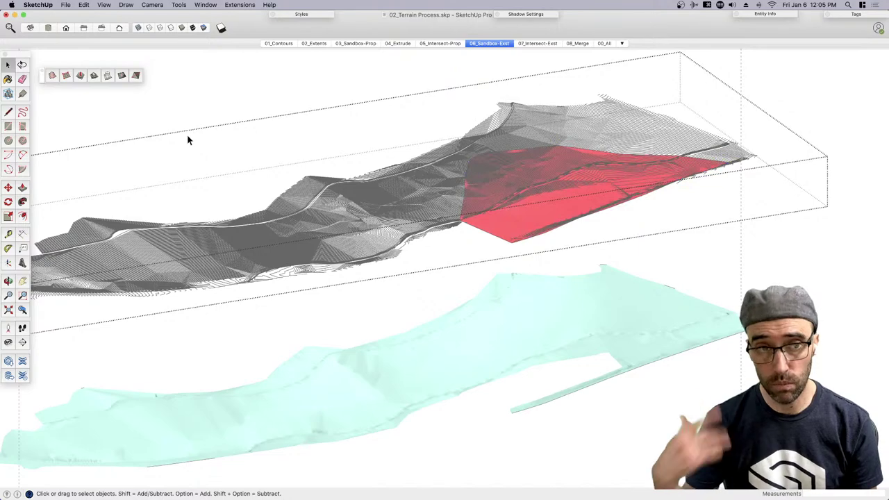
scroll(547, 306, "up", 5)
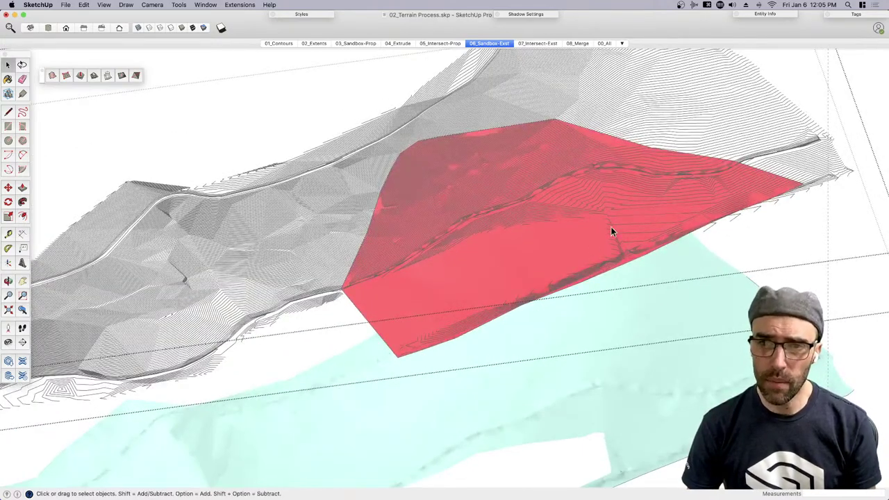
left_click(543, 262)
scroll(515, 271, "up", 2)
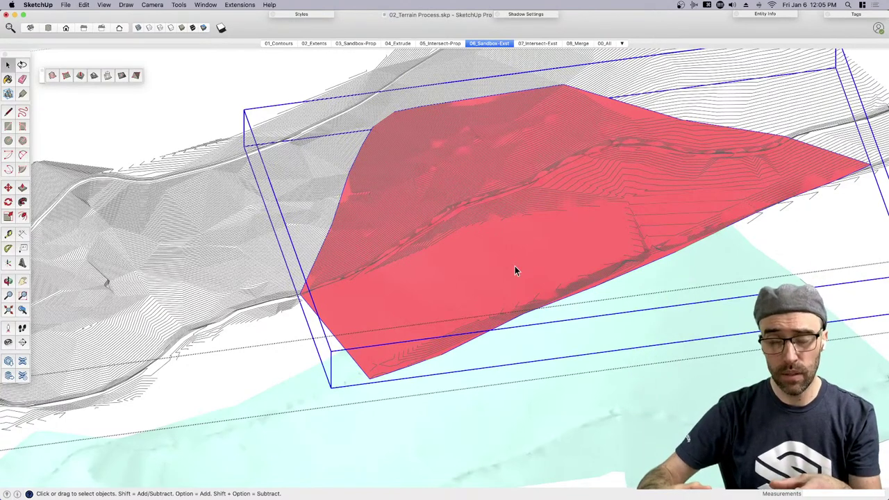
double_click(460, 274)
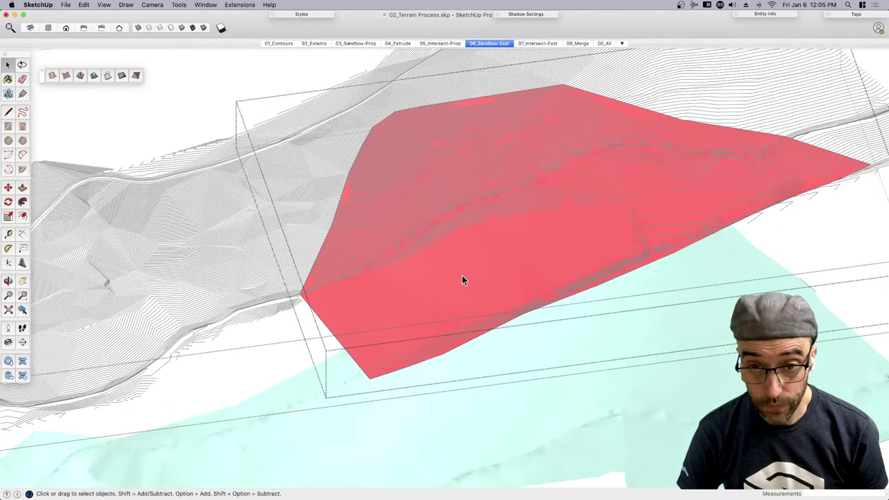
Turn on Hidden Geometry and orbit and zoom to inspect the red terrain's triangulated mesh
key("alt+h")
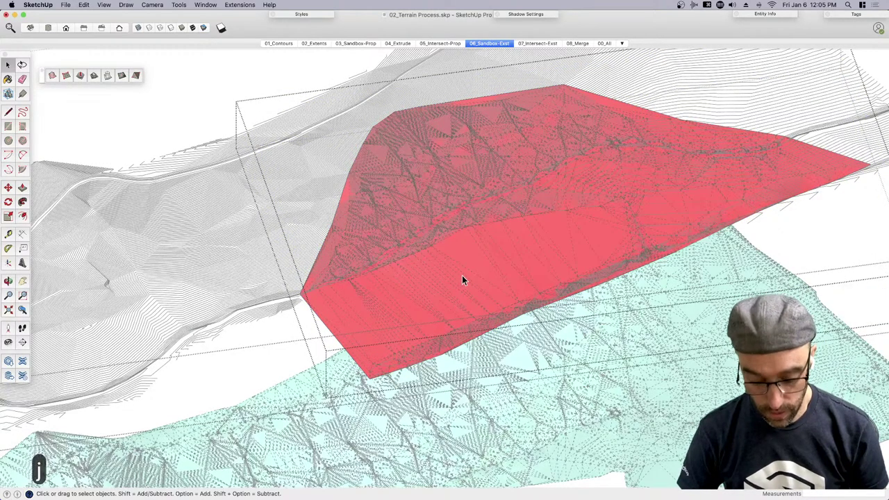
left_click(103, 5)
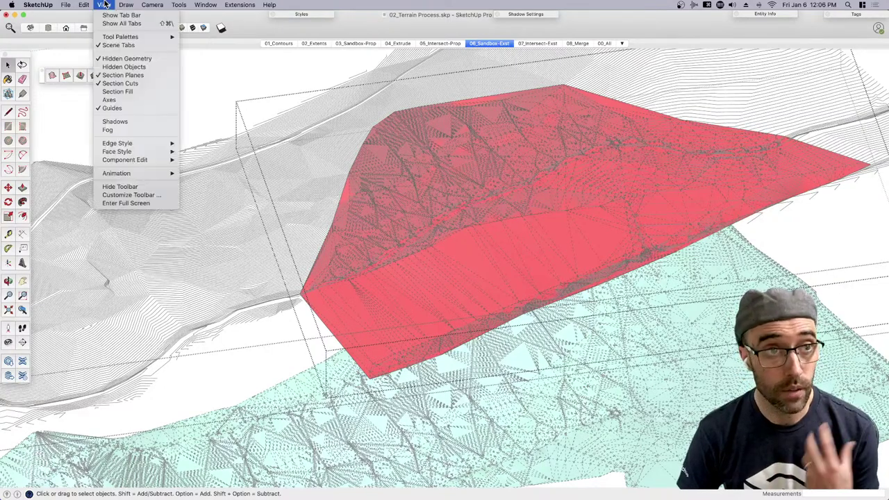
left_click(121, 58)
left_click(105, 5)
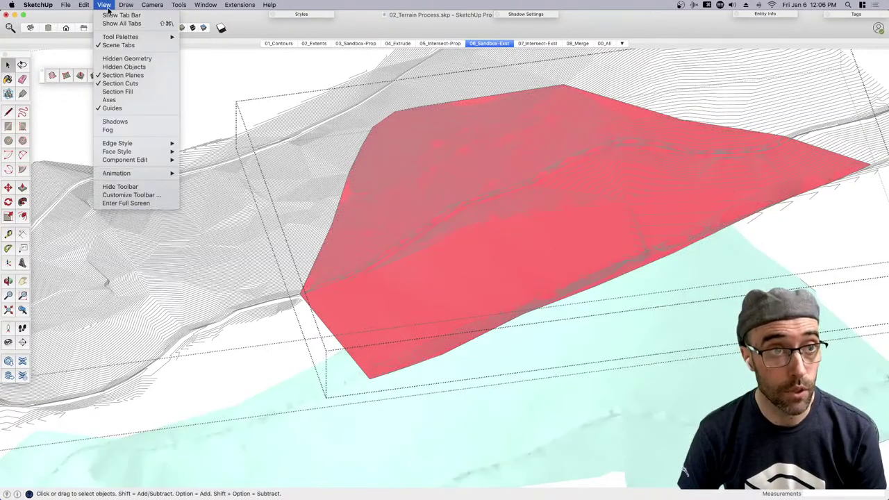
left_click(120, 59)
middle_click_drag(465, 309, 703, 217)
scroll(478, 236, "up", 3)
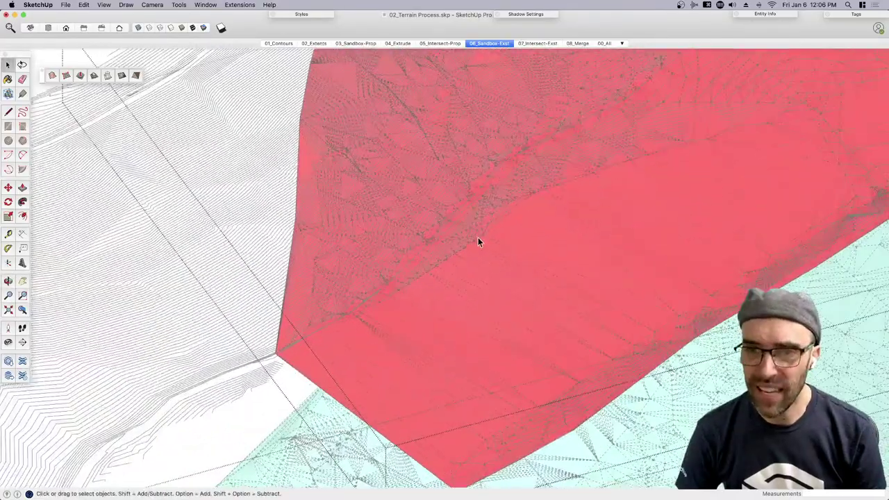
scroll(465, 240, "down", 2)
scroll(362, 308, "up", 1)
scroll(362, 309, "up", 2)
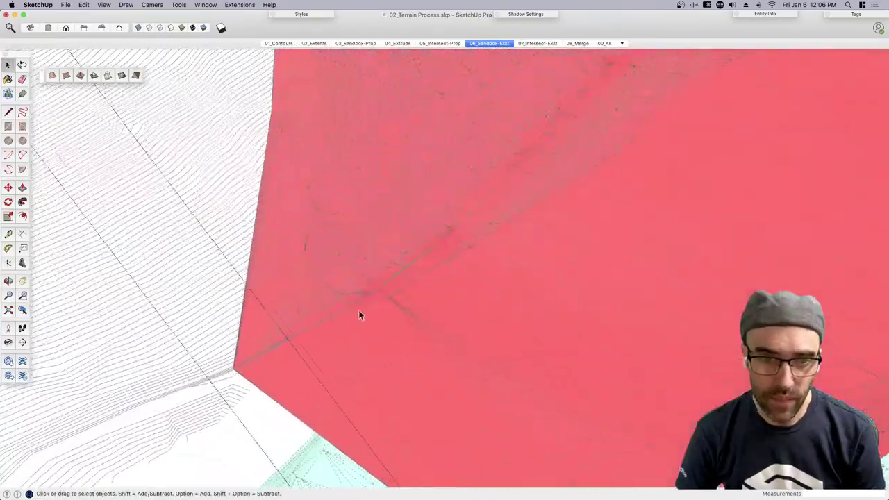
scroll(324, 267, "down", 2)
scroll(325, 268, "down", 3)
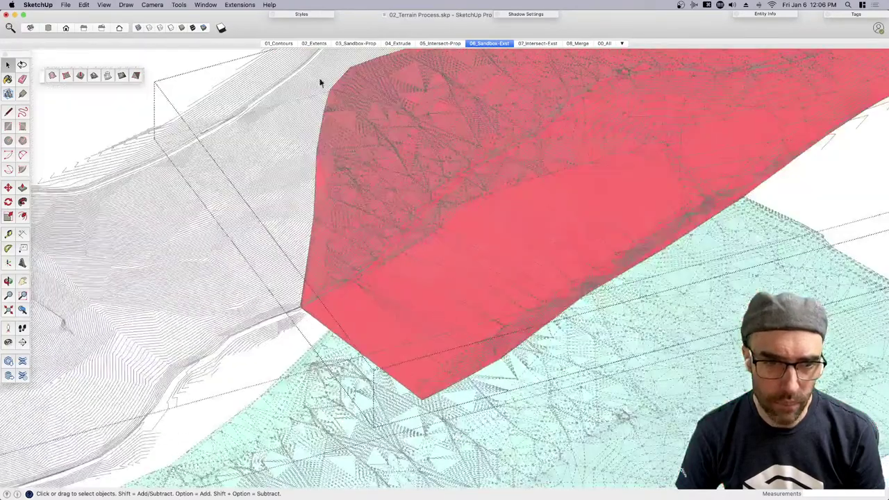
Apply the second In Model style and set its edge colour to By material
left_click(303, 15)
left_click(310, 61)
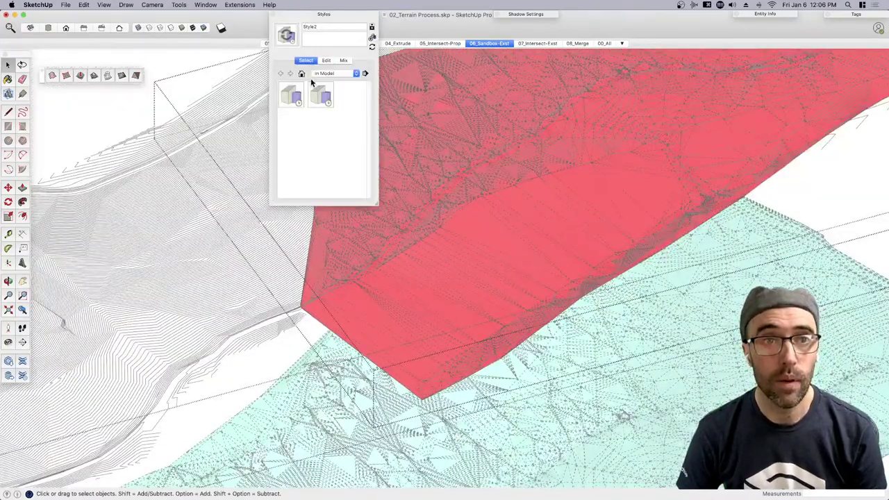
left_click(322, 97)
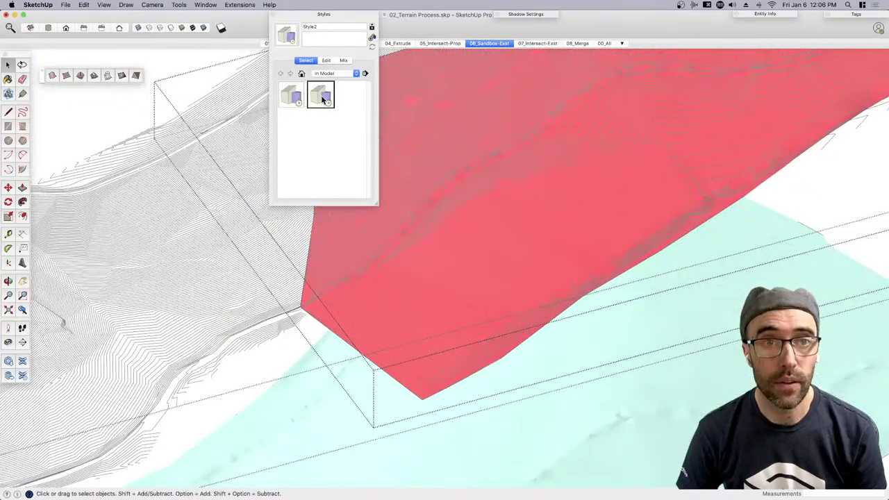
left_click(326, 61)
left_click(295, 75)
left_click(283, 73)
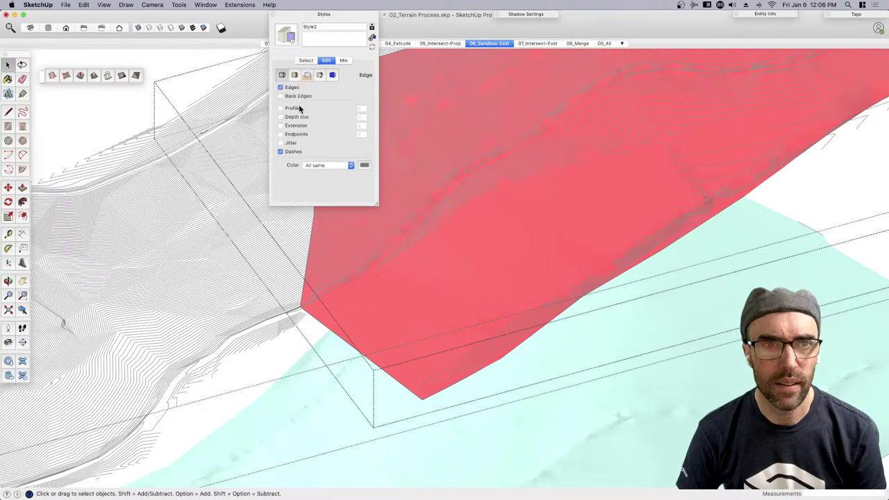
left_click(317, 165)
left_click(317, 173)
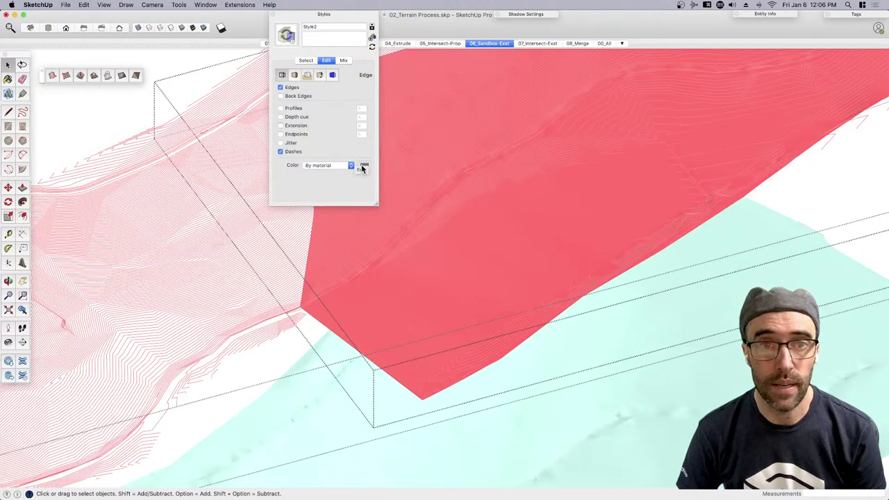
left_click(322, 14)
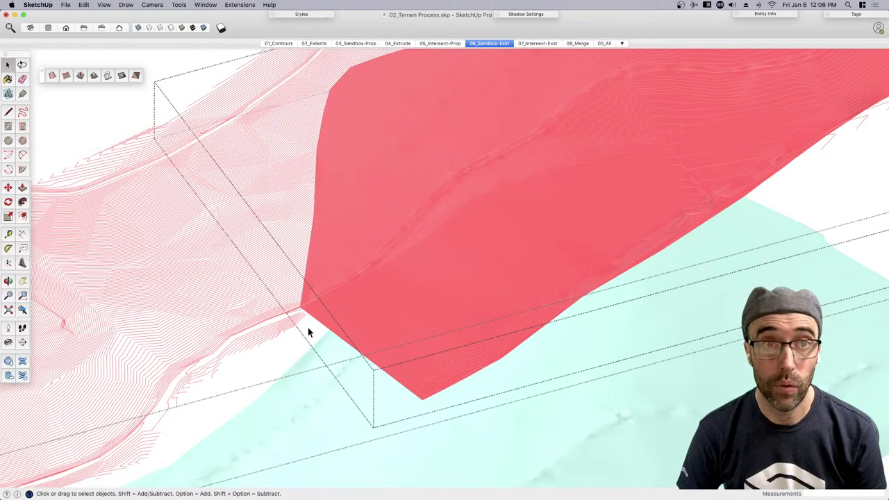
Select the whole model and paint the terrain Aluminum, then Silver, with the Paint Bucket
key("super+a")
key("b")
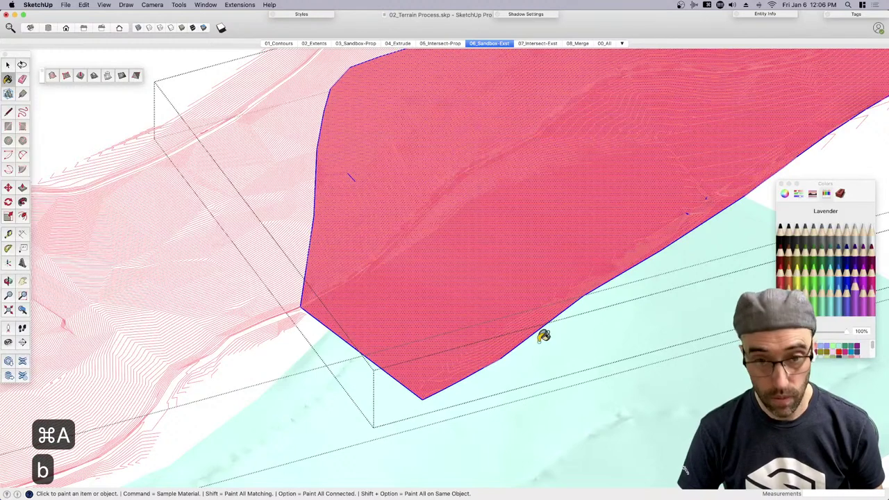
left_click(838, 229)
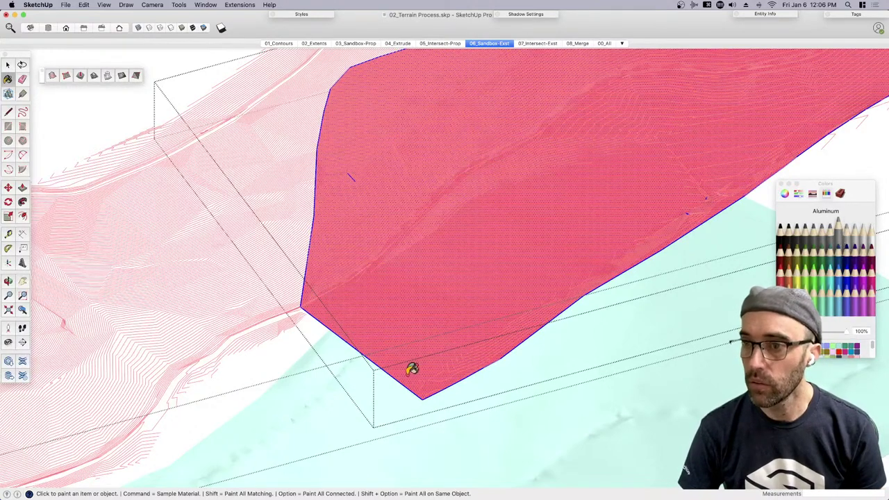
left_click(431, 353)
middle_click_drag(432, 351, 473, 327)
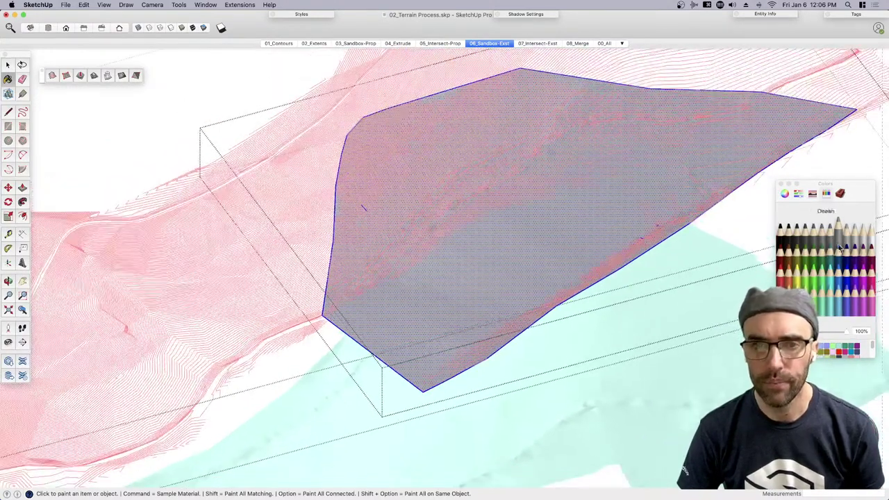
left_click(855, 229)
left_click(553, 279)
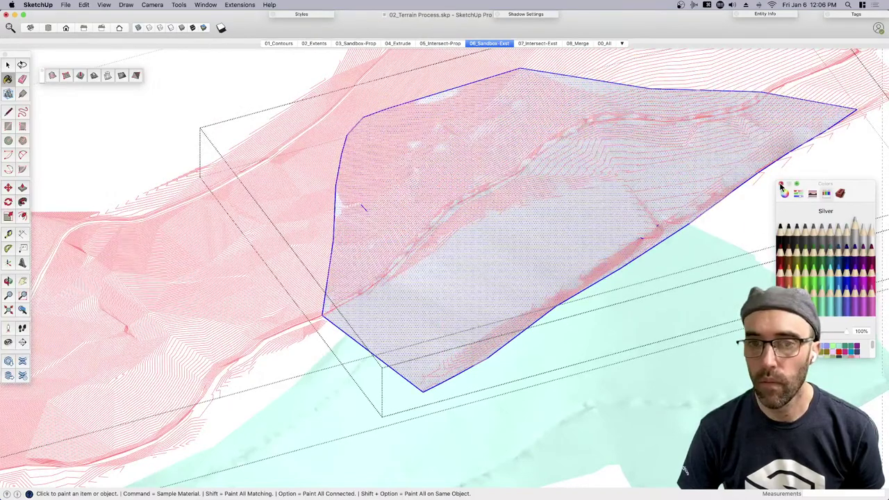
key("space")
Open the terrain group and select all of its mesh
mouse_move(553, 279)
middle_mouse_down()
mouse_move(462, 260)
mouse_move(453, 293)
middle_mouse_up()
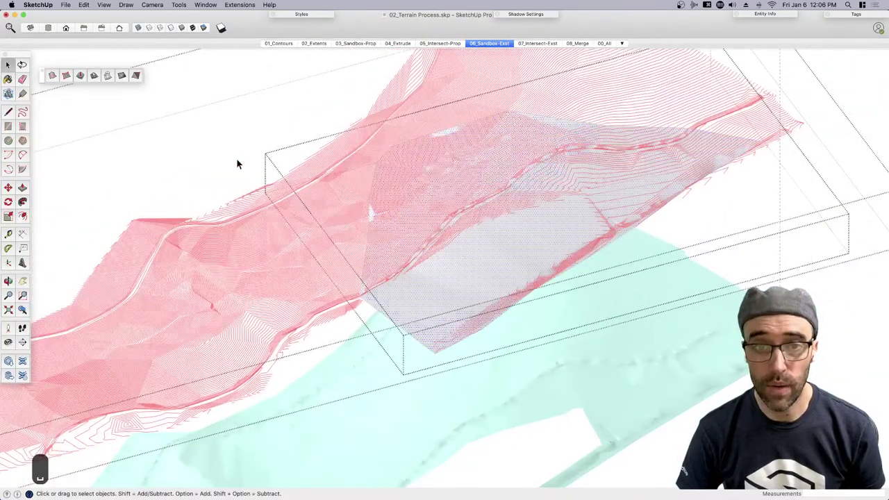
left_click(510, 270)
middle_click_drag(510, 270, 468, 293)
double_click(448, 284)
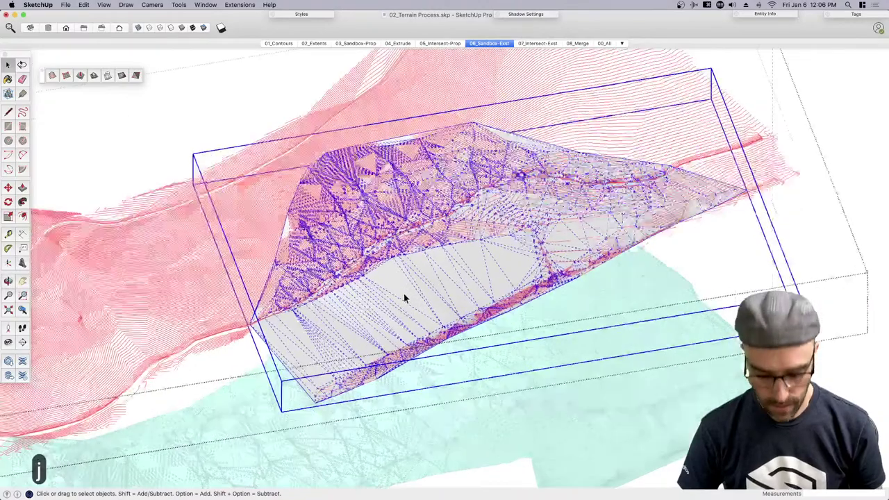
scroll(404, 293, "up", 6)
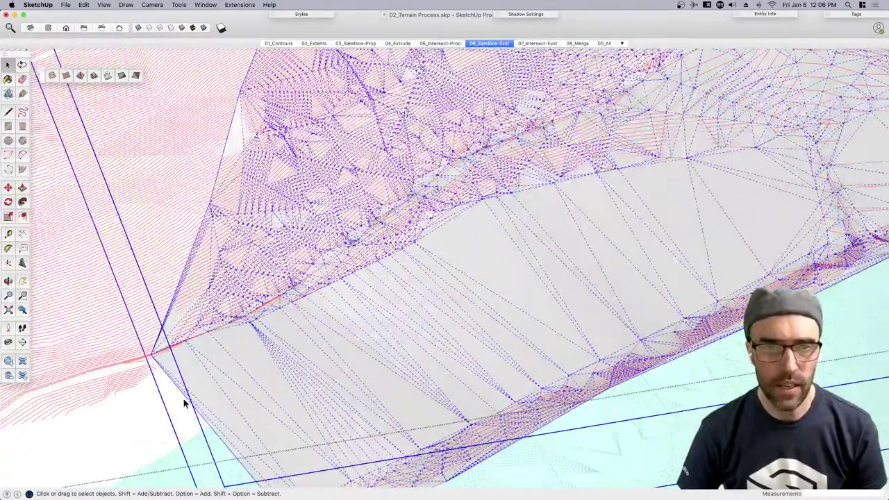
key("Escape")
left_click(310, 369)
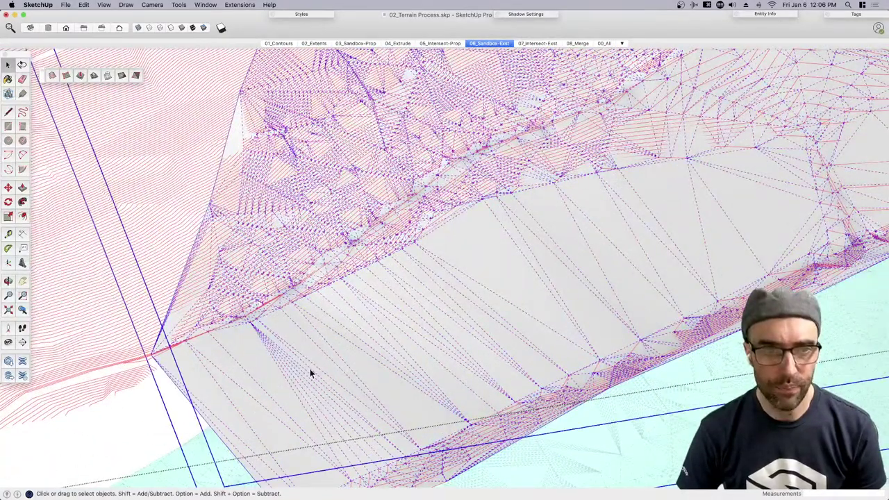
double_click(305, 373)
left_click(307, 381)
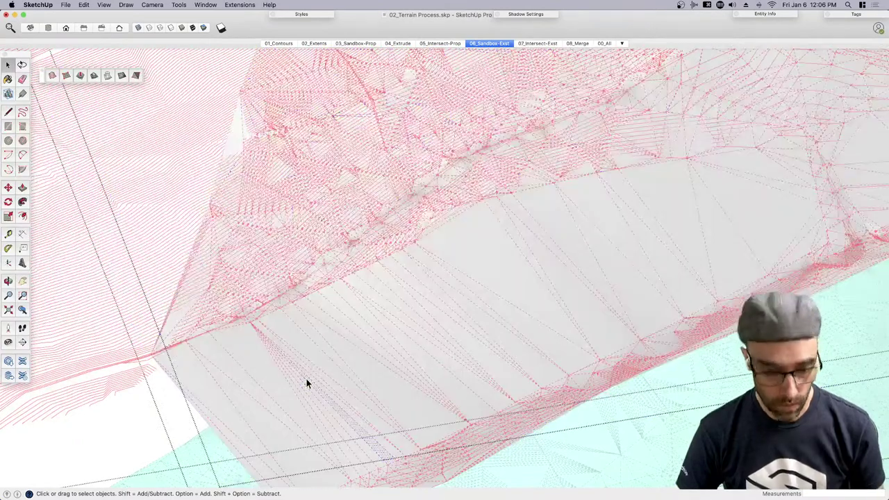
key("super+a")
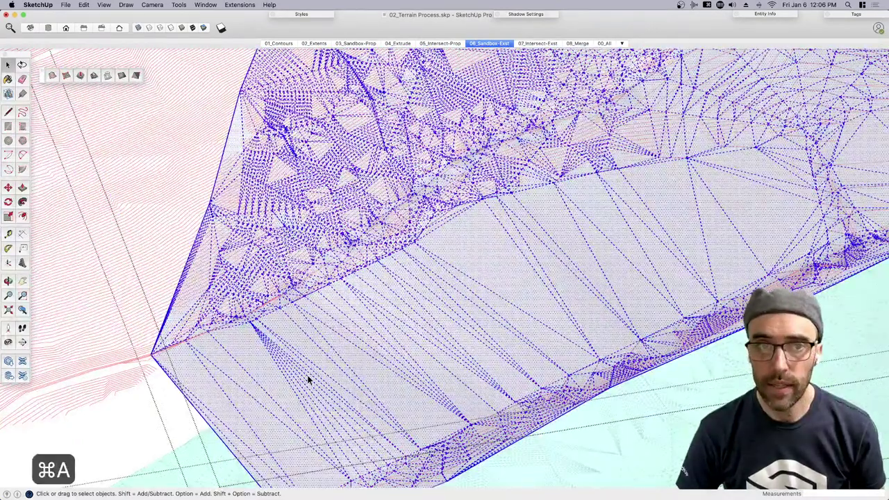
Give the selected terrain mesh a dark grey material through Entity Info
left_click(773, 16)
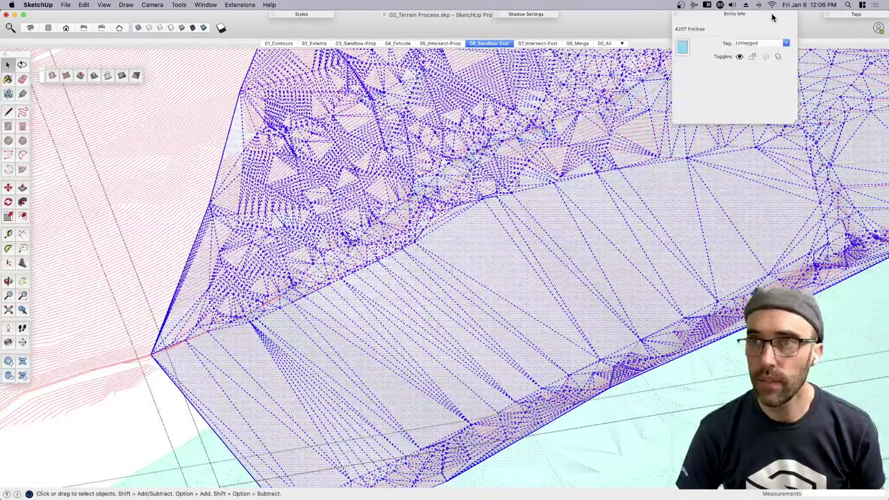
left_click(683, 48)
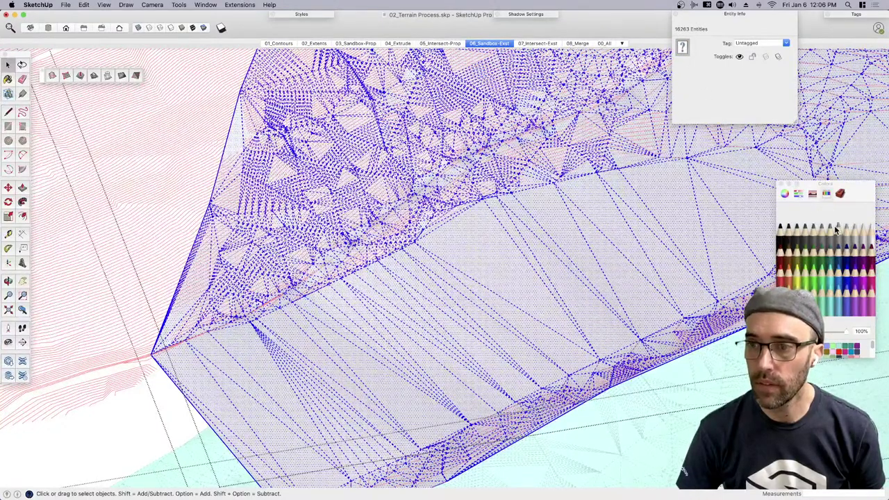
left_click(809, 235)
scroll(436, 284, "down", 5)
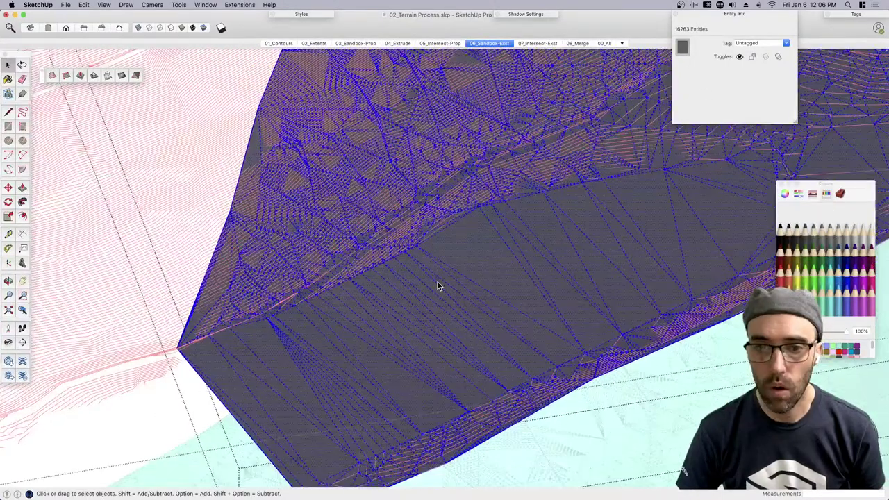
left_click(194, 413)
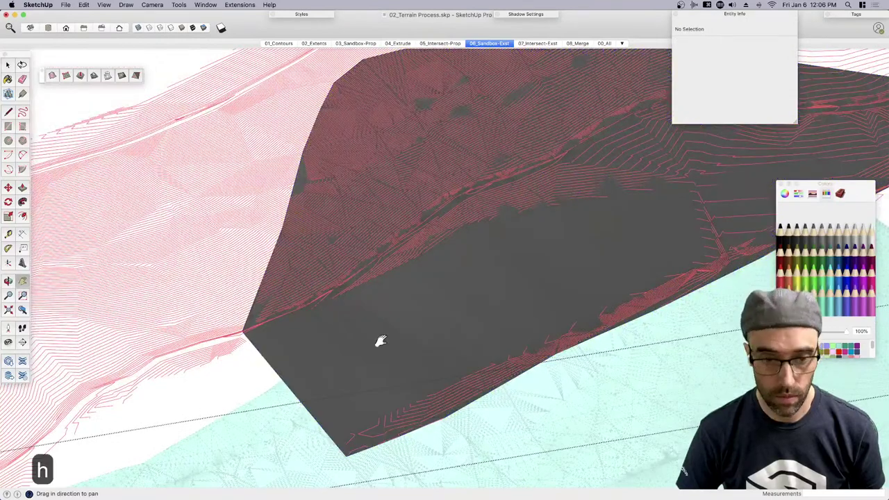
Paint the terrain face Magnesium light grey and show its hidden mesh edges
double_click(438, 306)
left_click(445, 303)
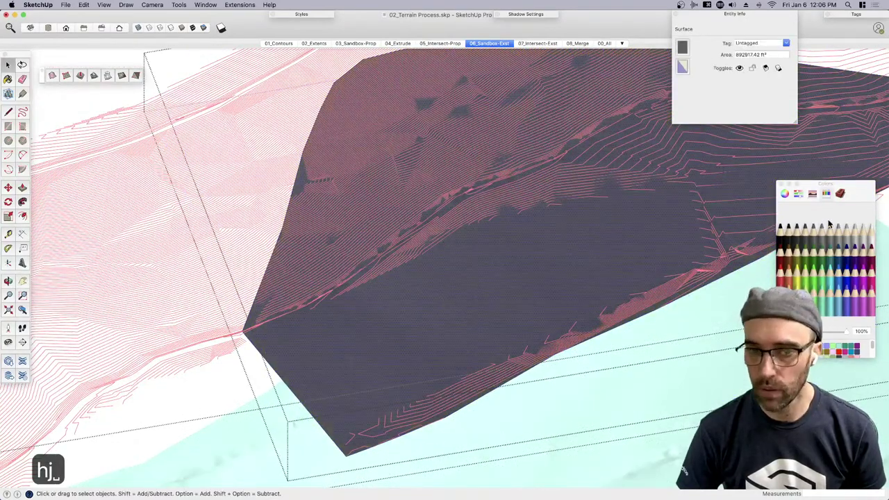
left_click(849, 237)
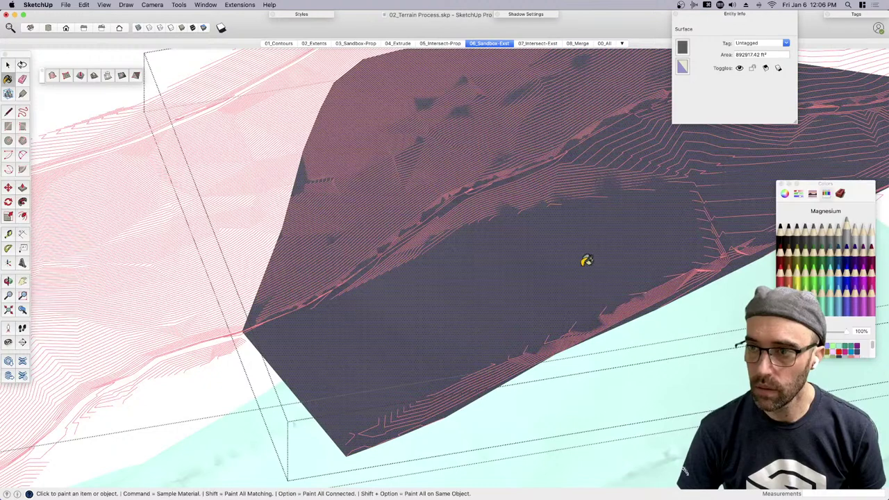
left_click(590, 248)
key("space")
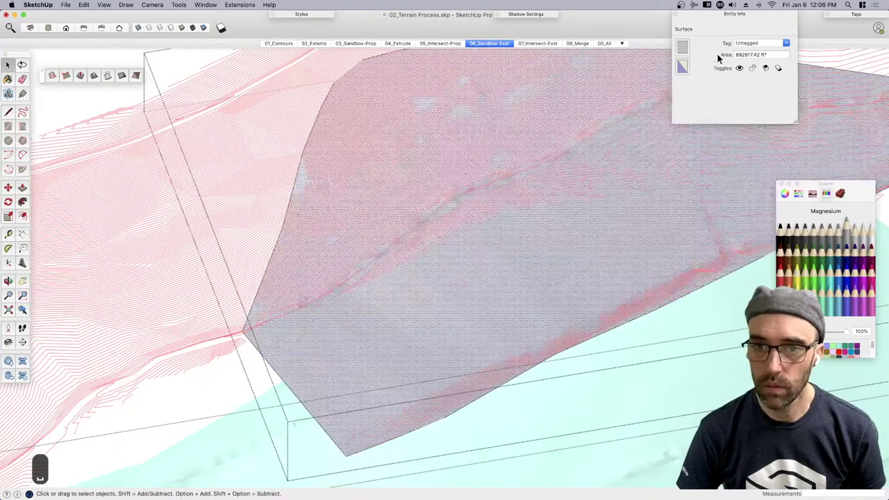
left_click(685, 14)
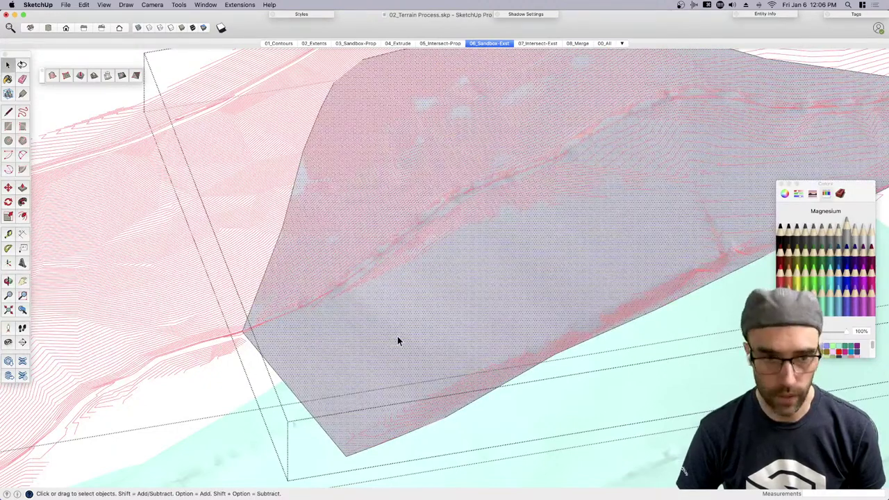
key("j")
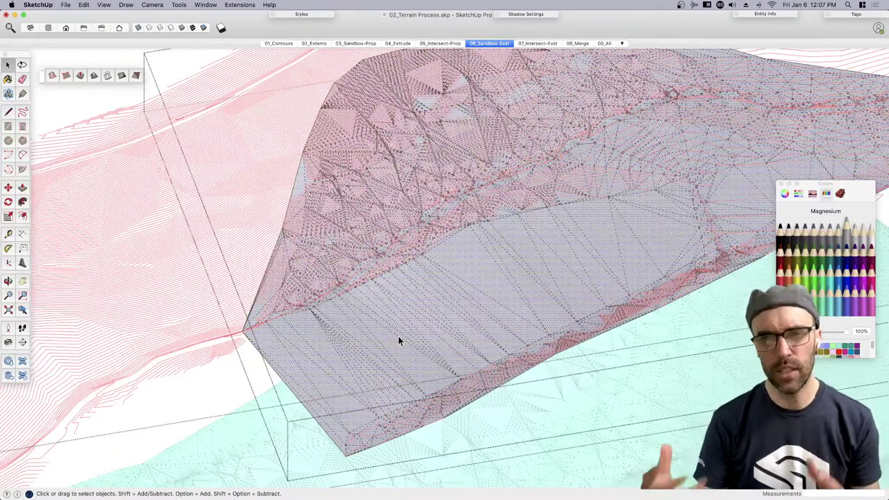
left_click(398, 336)
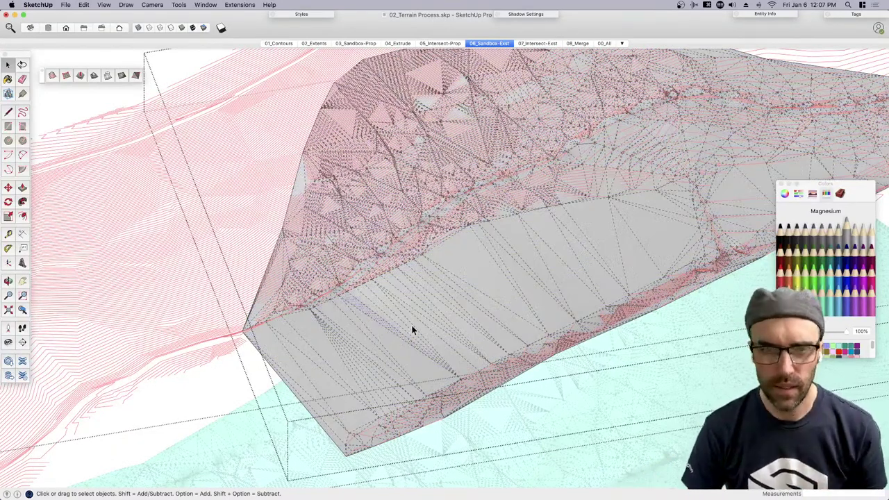
scroll(381, 268, "up", 10)
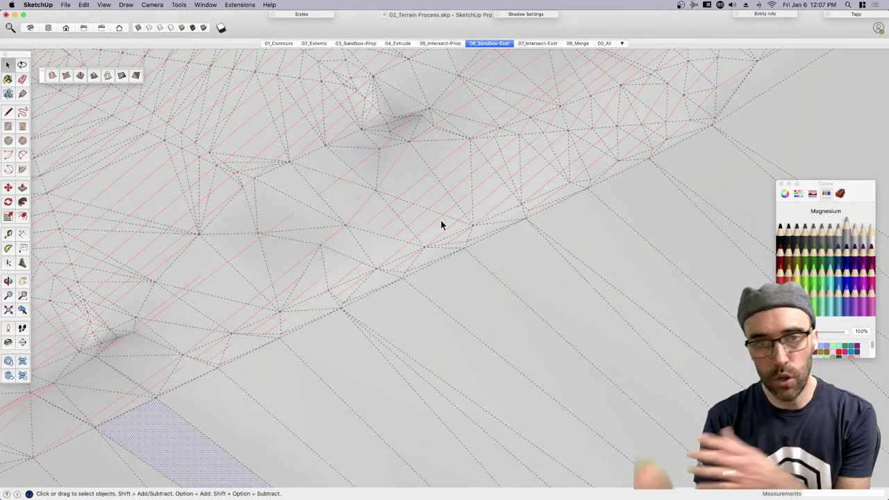
key("j")
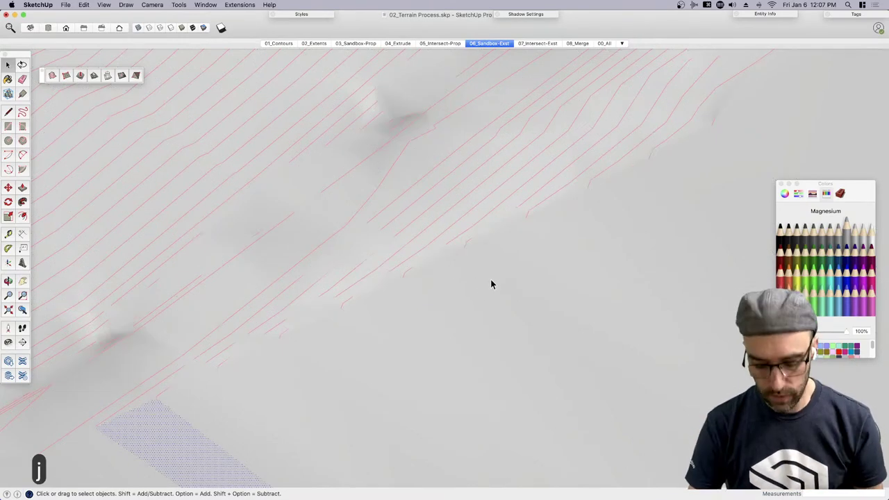
middle_click_drag(493, 285, 447, 237)
key("j")
key("j")
key("j")
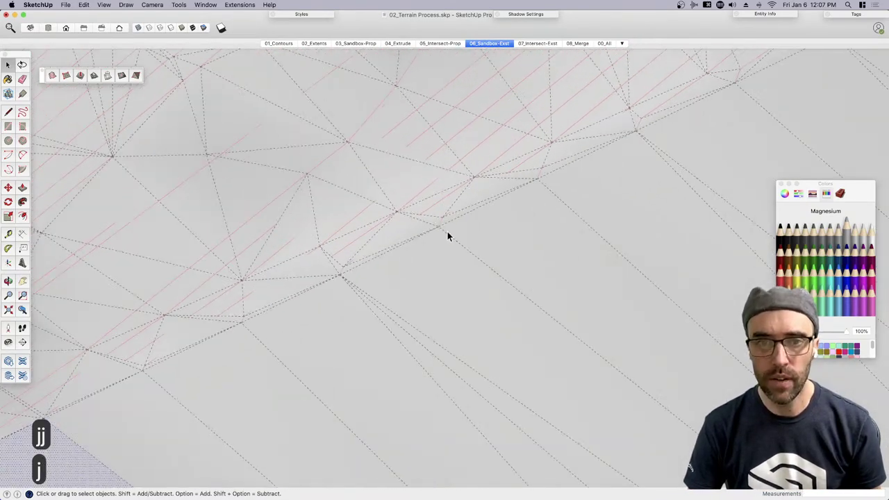
mouse_move(544, 179)
middle_mouse_down()
mouse_move(464, 209)
mouse_move(478, 217)
mouse_move(443, 185)
mouse_move(479, 212)
middle_mouse_up()
scroll(455, 196, "down", 3)
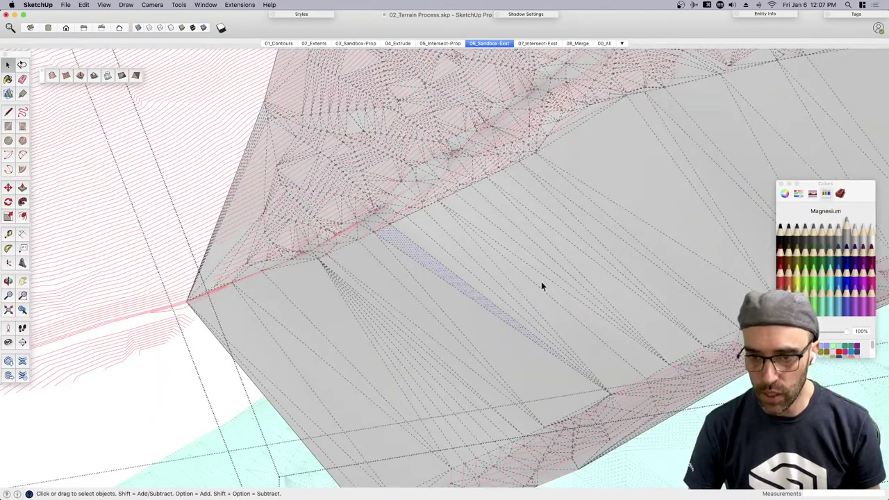
middle_click_drag(457, 200, 586, 278)
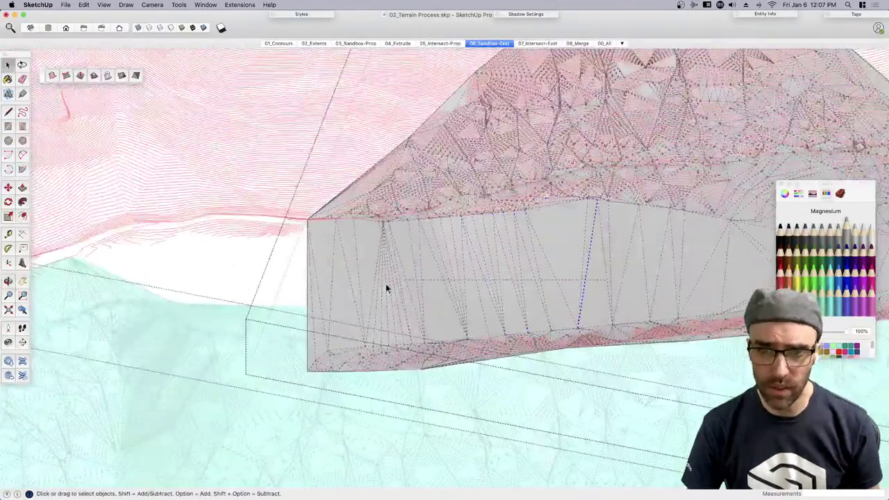
Delete the left grey side-wall faces, then undo after checking the edge
left_click_drag(387, 288, 270, 292)
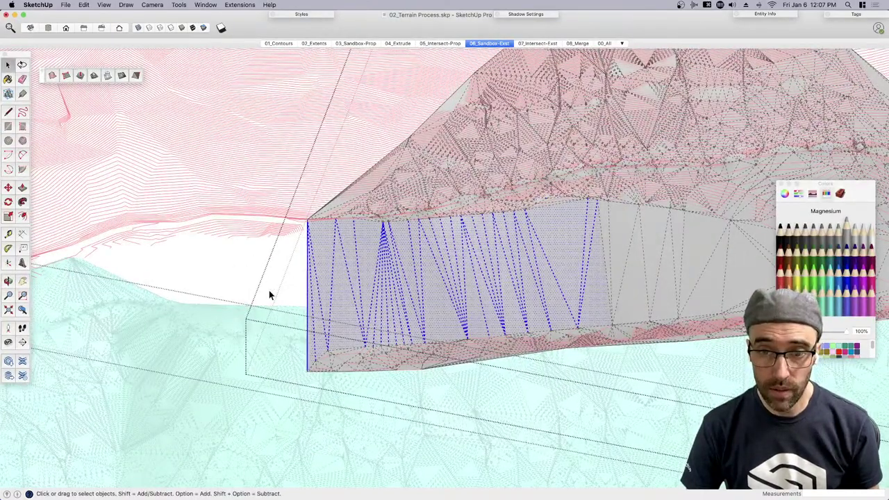
key("BackSpace")
middle_click_drag(269, 290, 643, 283)
key("super+z")
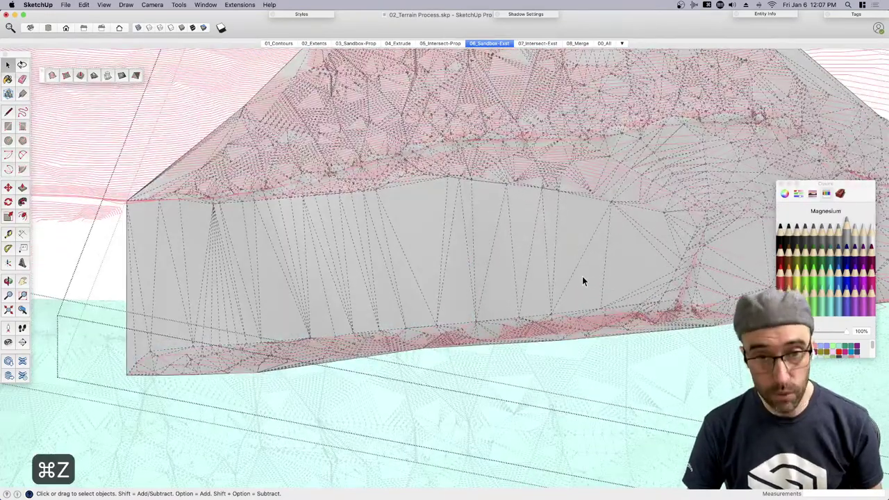
With mesh edges visible, reselect the leftover left side-wall faces and delete them
key("j")
left_click(424, 252)
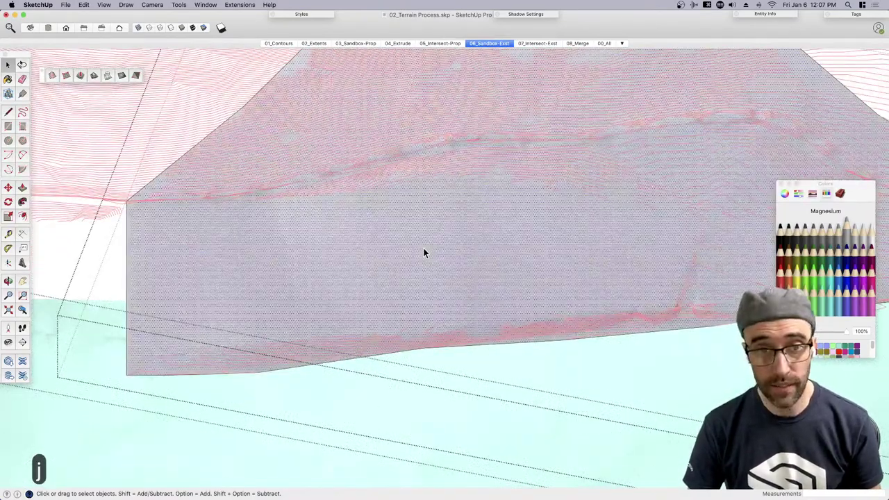
key("j")
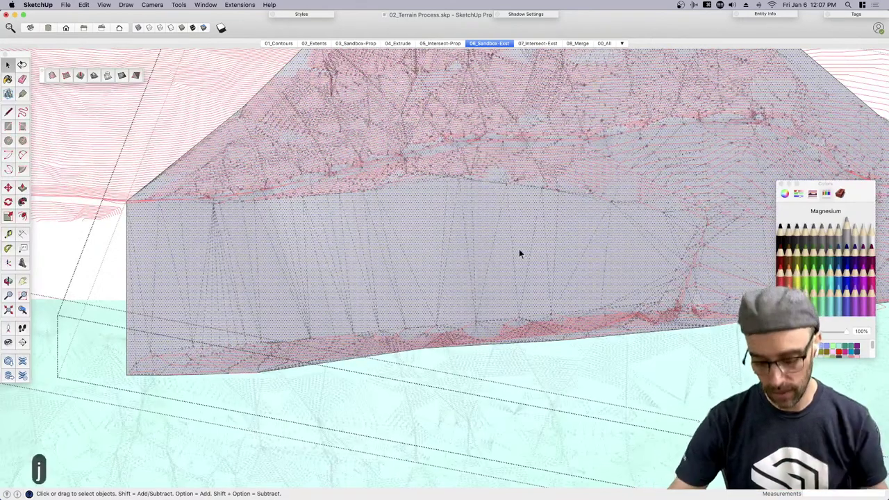
left_click(513, 262)
left_click_drag(98, 283, 99, 283)
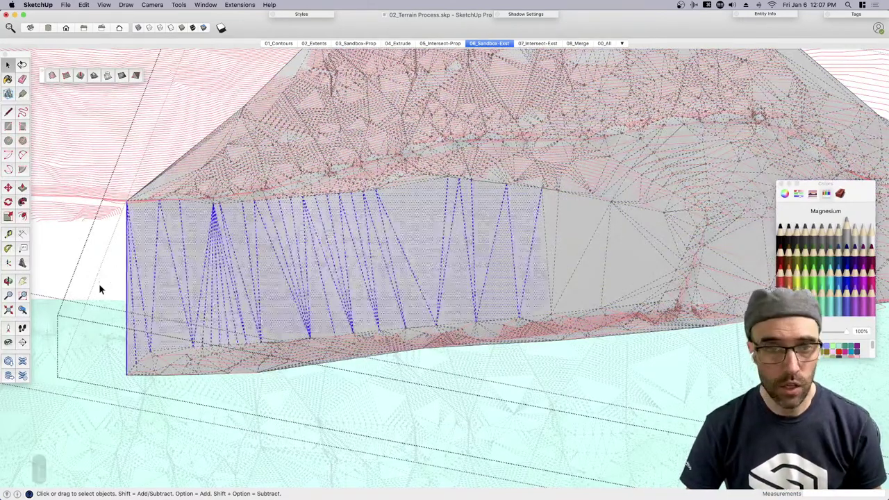
key("BackSpace")
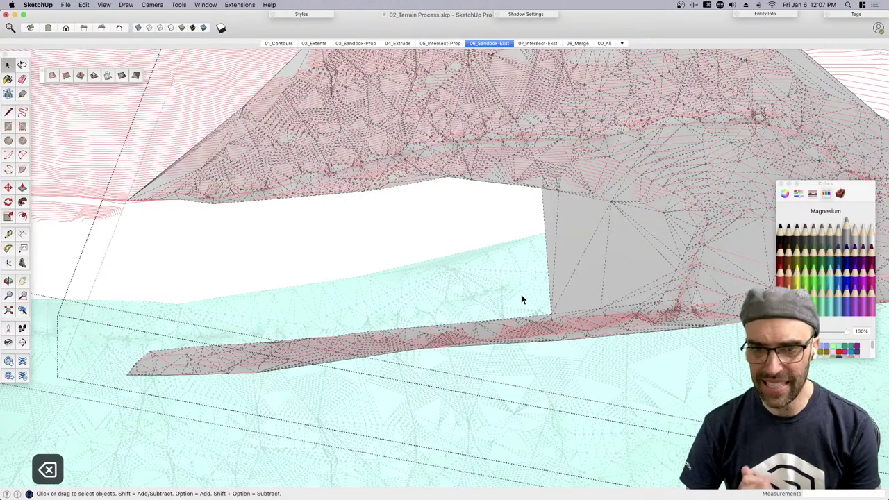
Paint every leftover side-wall sliver and face yellow with the Paint Bucket
key("b")
scroll(688, 290, "up", 2)
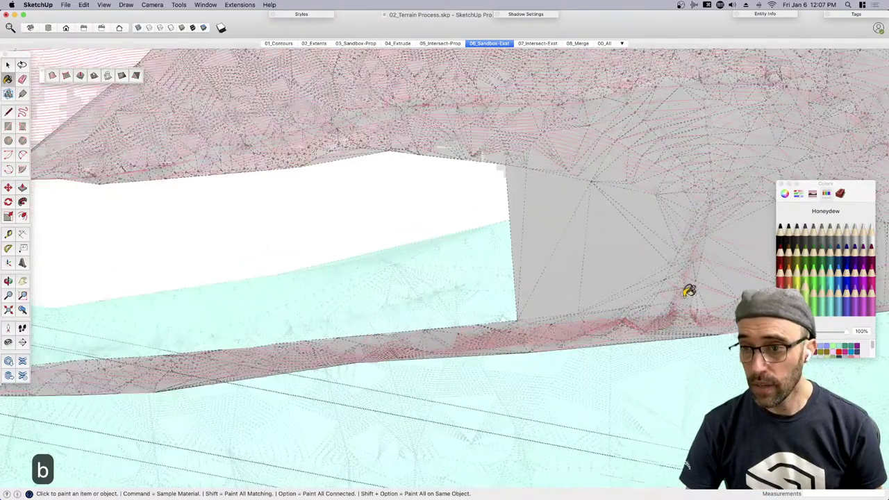
scroll(688, 291, "up", 3)
scroll(613, 303, "up", 3)
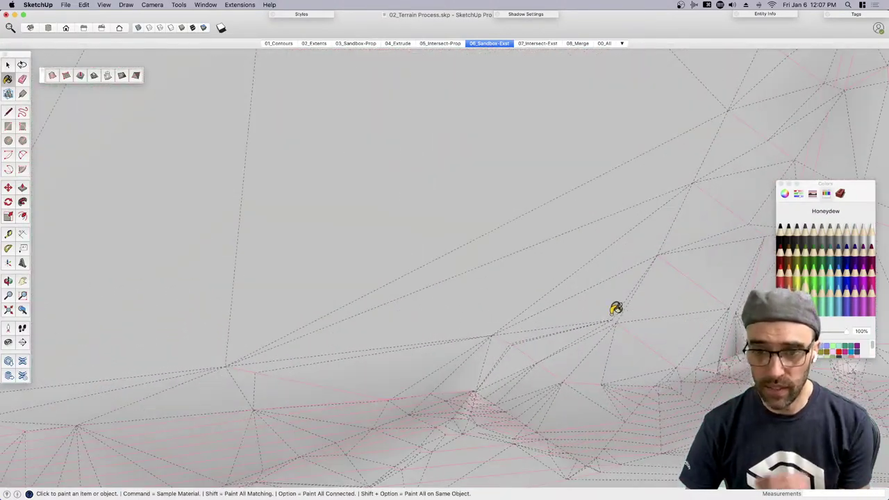
scroll(583, 299, "down", 5)
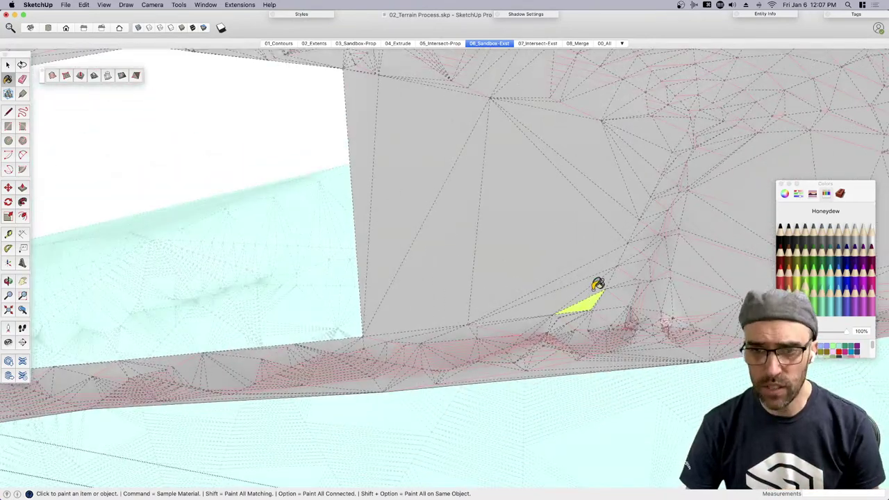
left_click(608, 251)
left_click(585, 227)
left_click(640, 186)
left_click(674, 139)
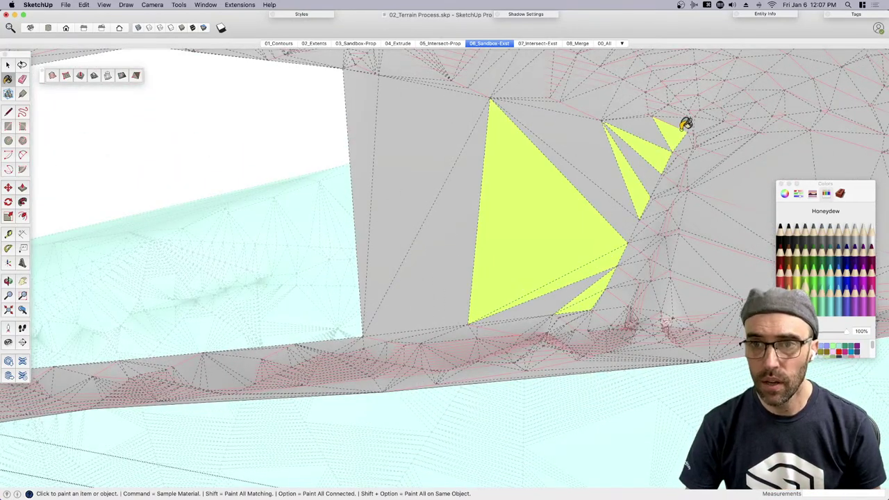
left_click(635, 139)
left_click(642, 163)
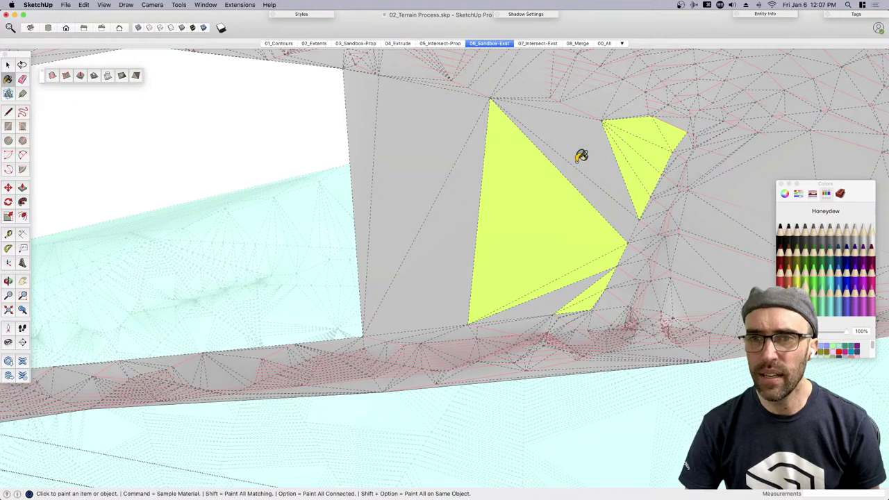
left_click(581, 155)
left_click(598, 202)
left_click(532, 296)
left_click(398, 202)
left_click(416, 153)
left_click(375, 164)
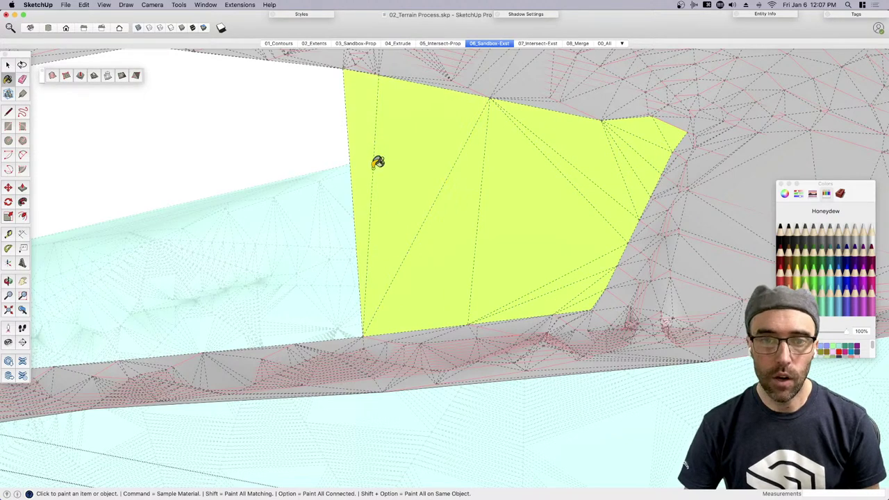
scroll(378, 162, "down", 3)
Select all faces with the same yellow material, group them with Cmd+G, and delete the group
key("space")
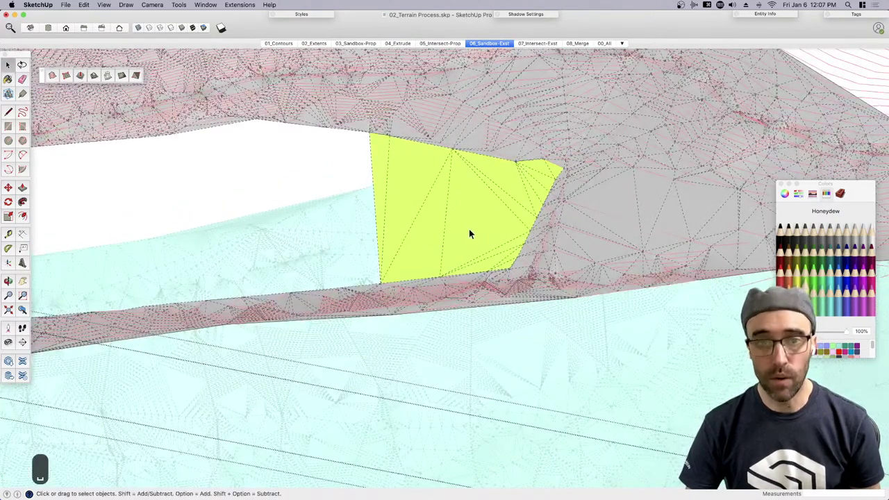
left_click(469, 231)
right_click(469, 228)
mouse_move(501, 266)
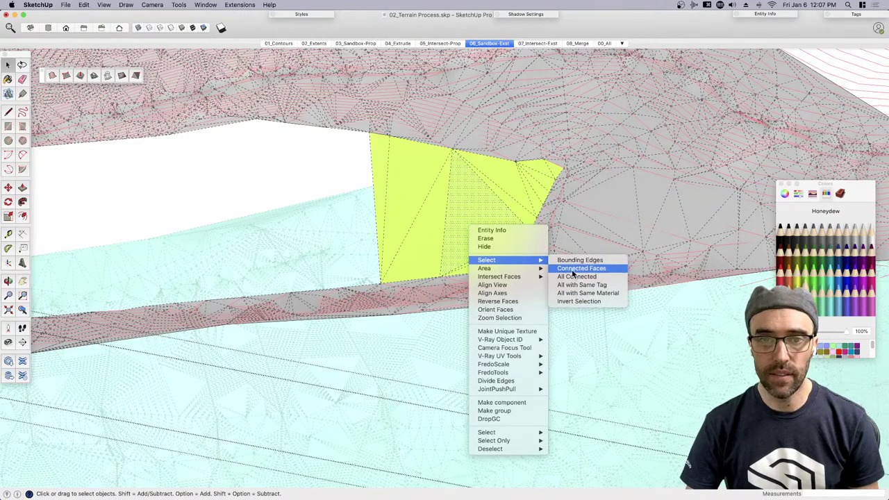
left_click(573, 291)
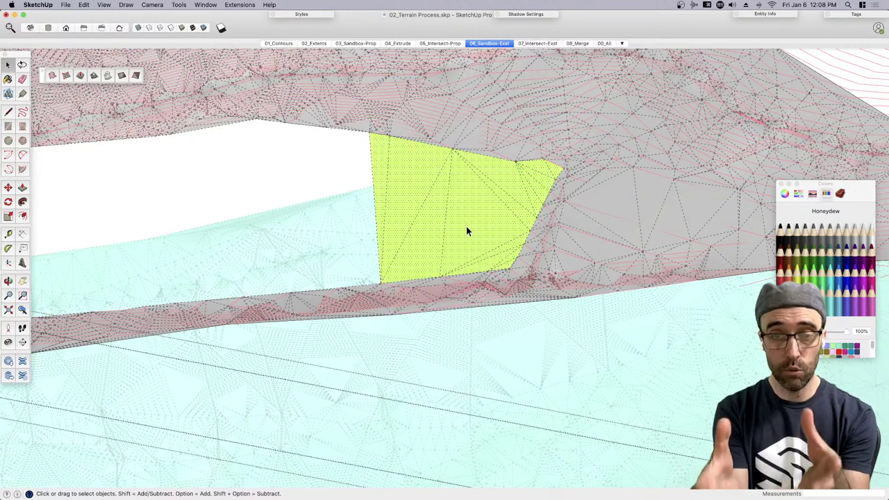
key("super+g")
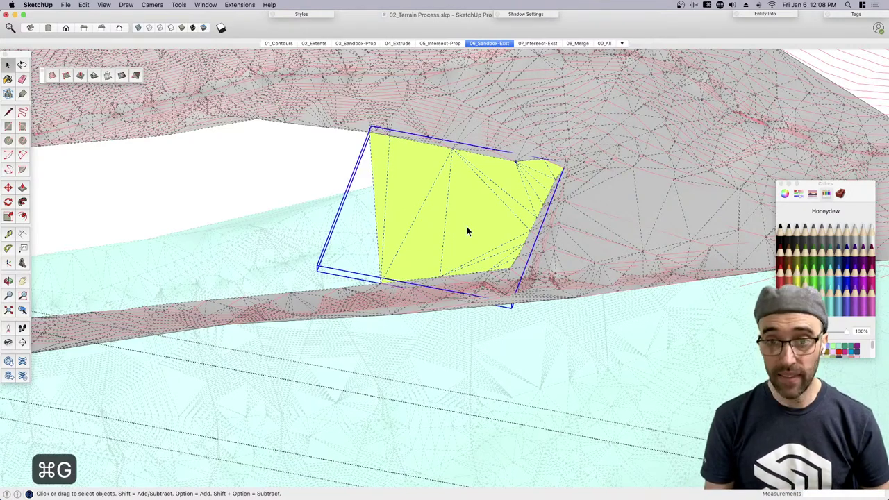
key("BackSpace")
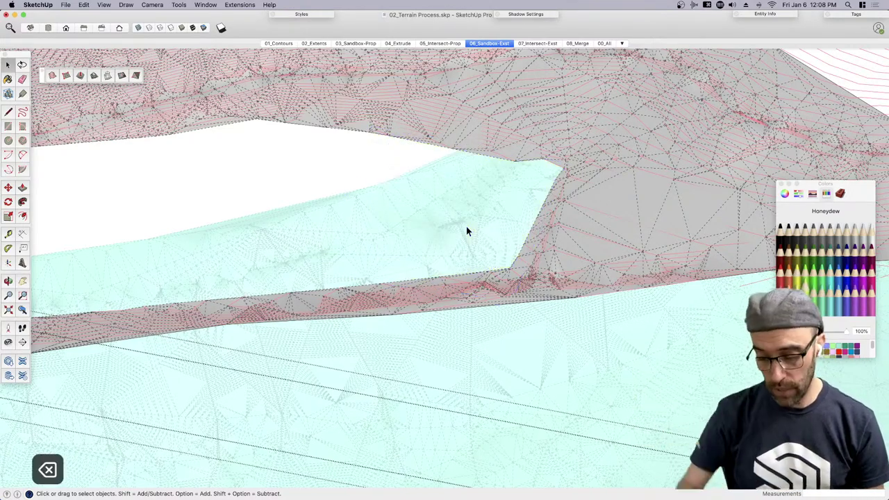
scroll(472, 237, "down", 5)
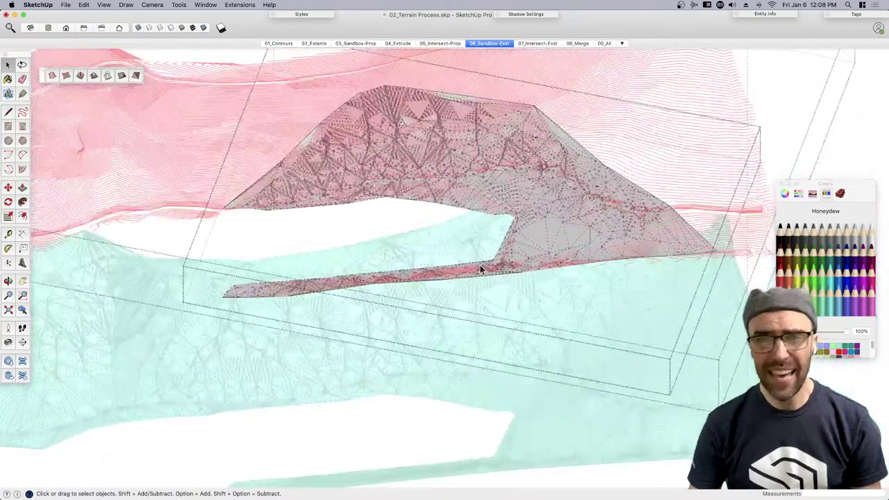
Exit the terrain group, orbit, and zoom extents to check the trimmed terrain
scroll(495, 333, "down", 3)
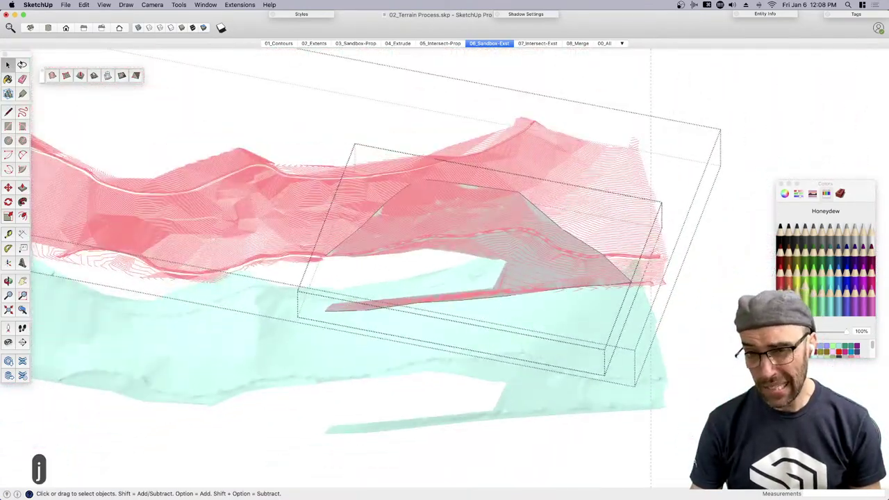
key("Escape")
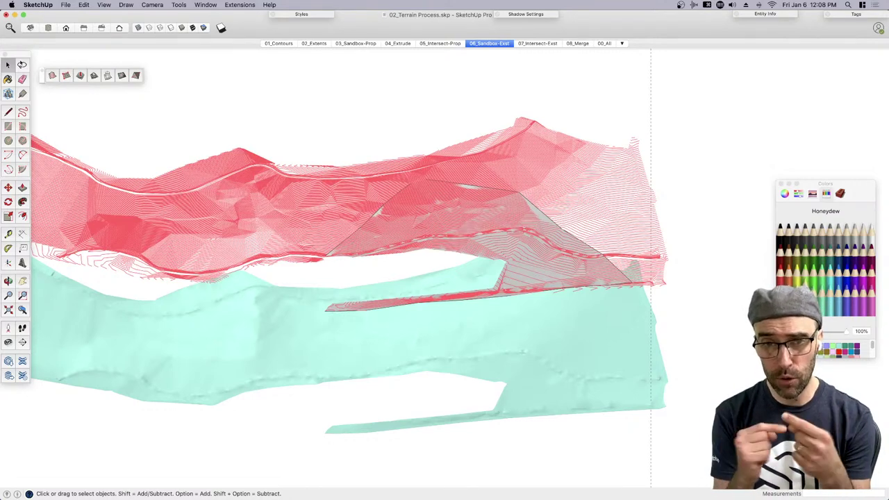
middle_click_drag(384, 273, 503, 282)
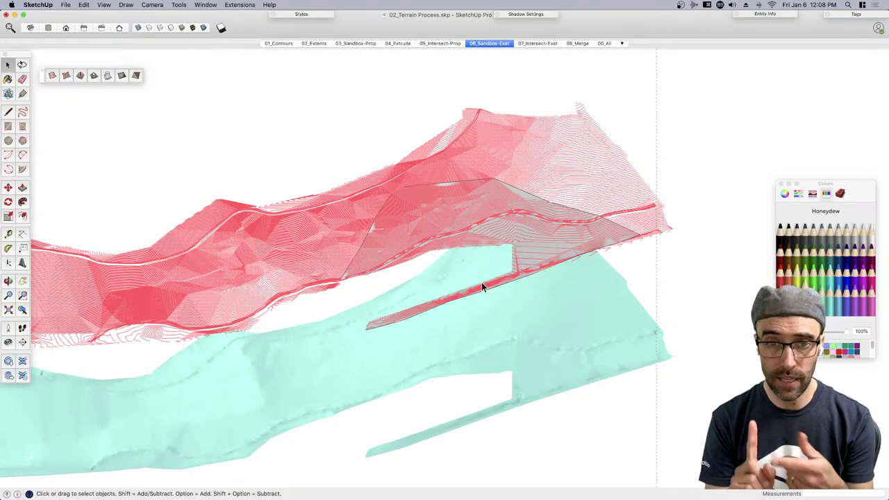
scroll(484, 275, "up", 3)
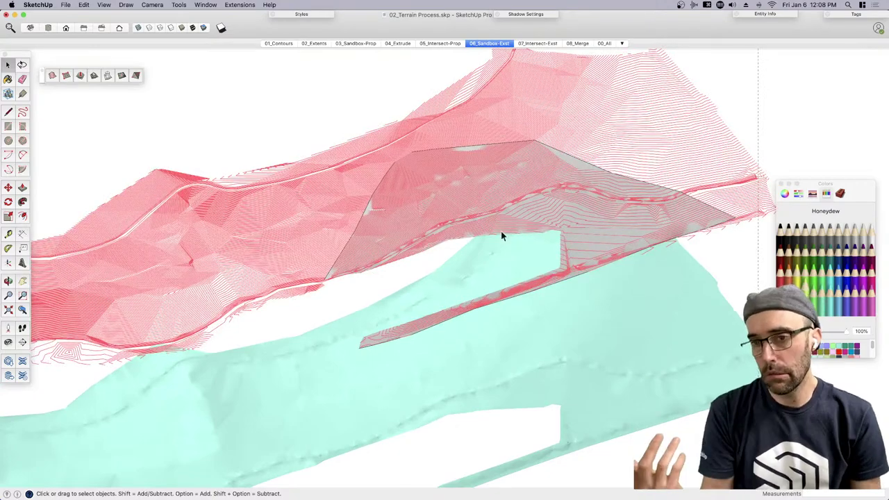
scroll(566, 167, "up", 2)
left_click(584, 161)
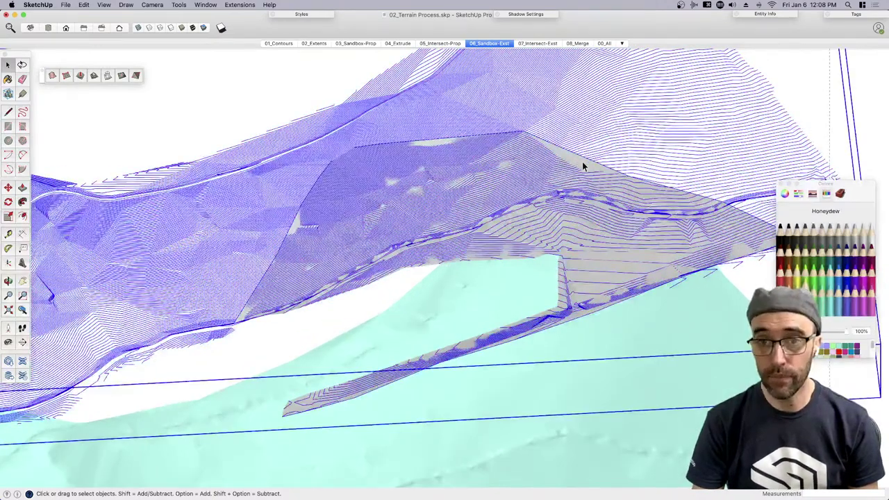
key("shift+z")
Close the Colors panel and switch to the 07_Intersect-Exst scene
left_click(422, 98)
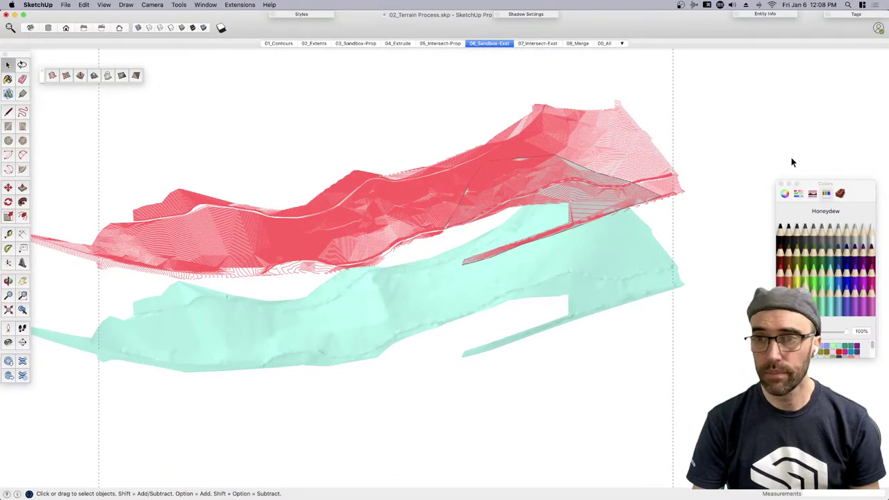
left_click(780, 184)
left_click(542, 43)
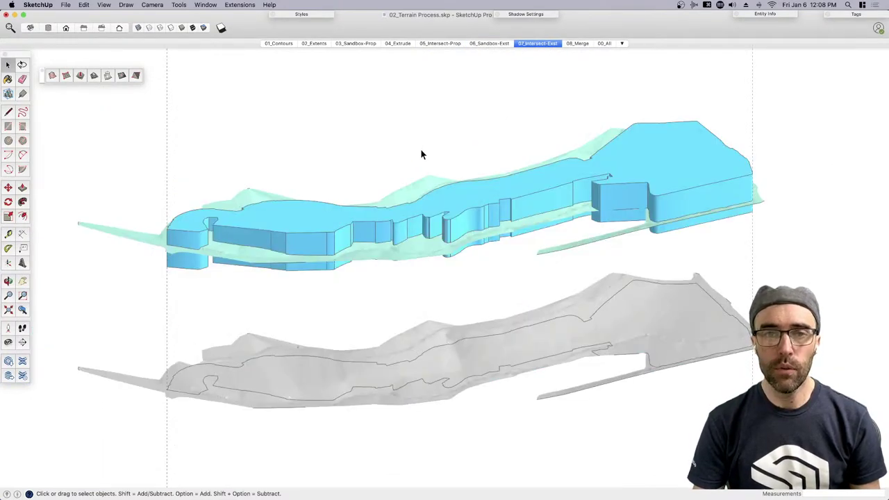
Select the cyan extruded site block group crossing the terrain
left_click(469, 205)
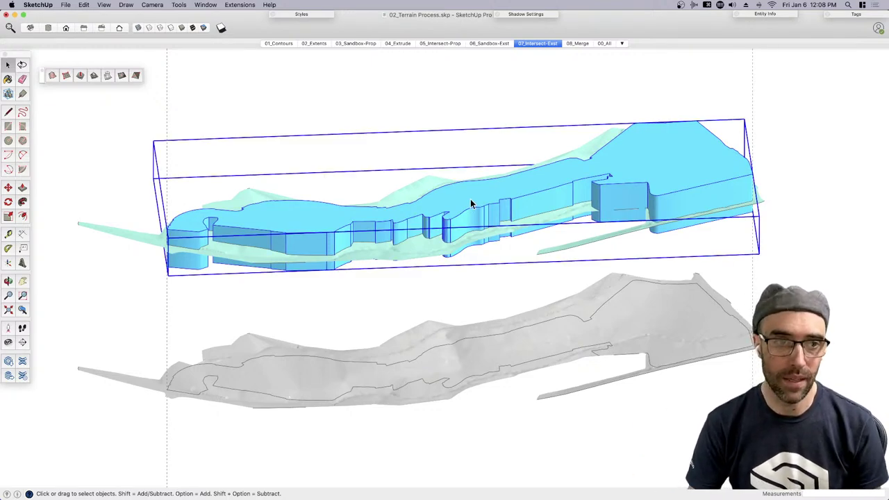
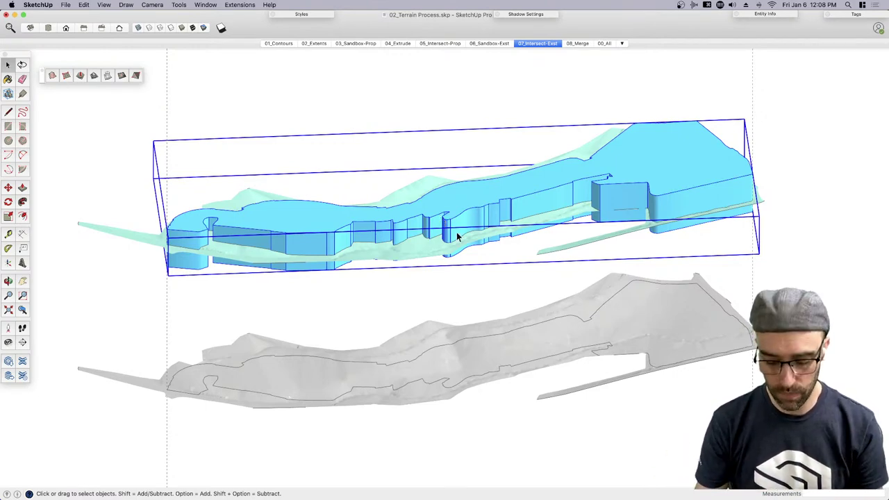
Move the blue extrusion straight up along the blue axis to sit above the terrain
key("m")
left_click(454, 226)
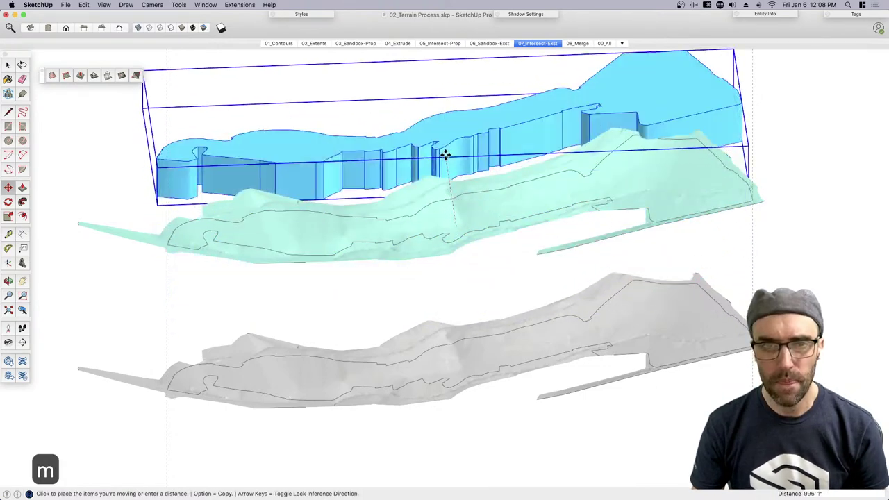
key("Up")
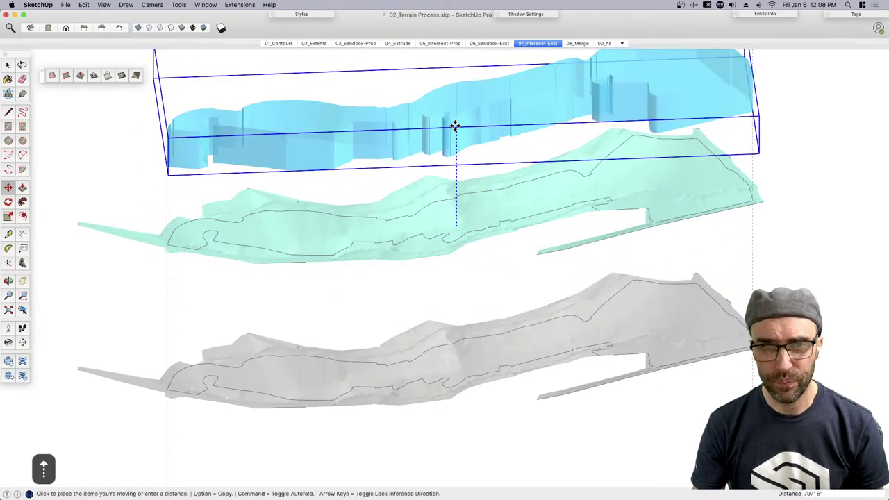
left_click(454, 127)
key("space")
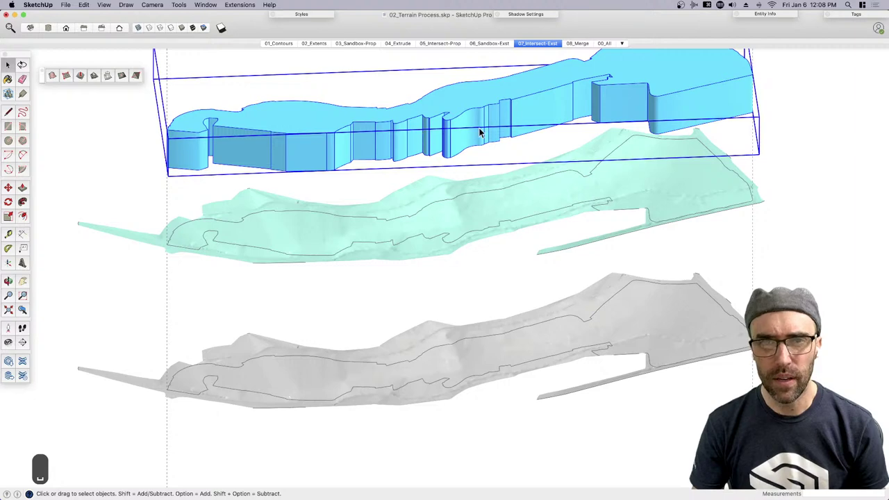
Open the teal terrain group for editing, select the face inside the site outline, and orbit lower
left_click(471, 210)
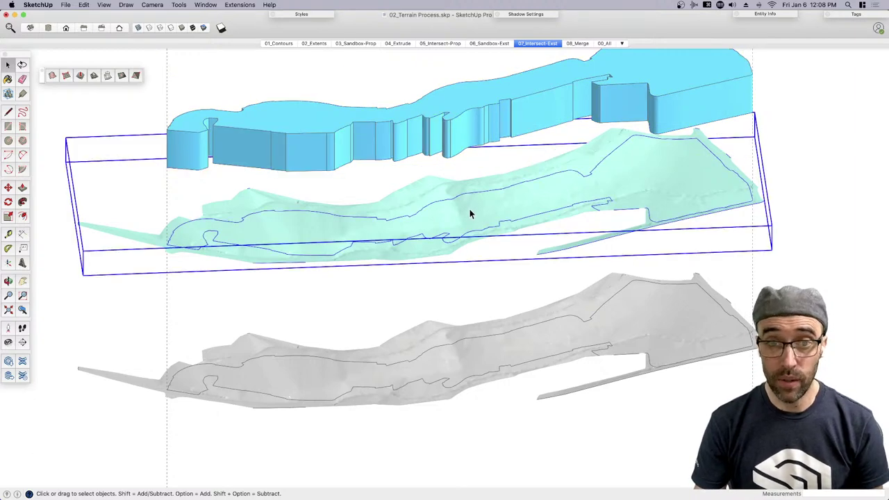
double_click(469, 210)
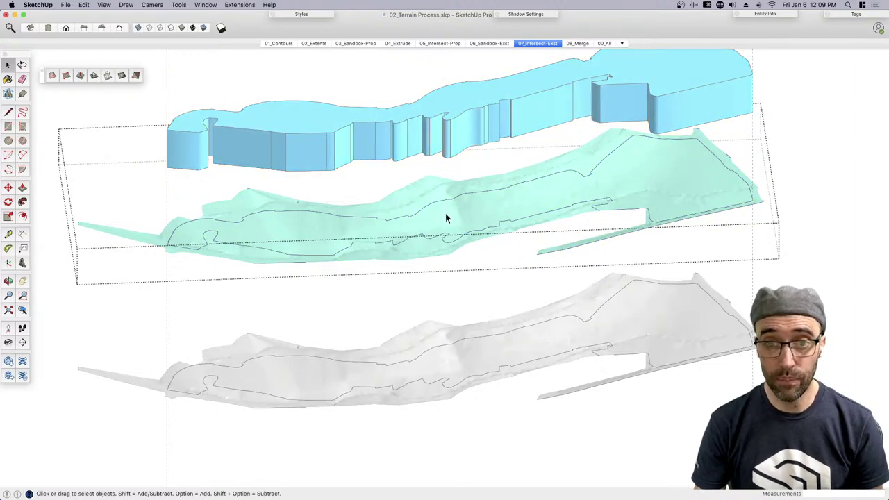
right_click(516, 204)
left_click(434, 213)
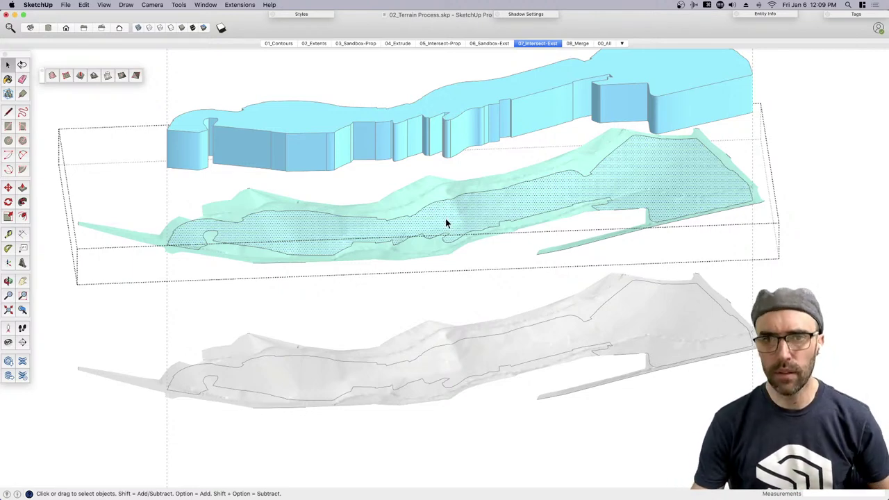
scroll(447, 237, "up", 3)
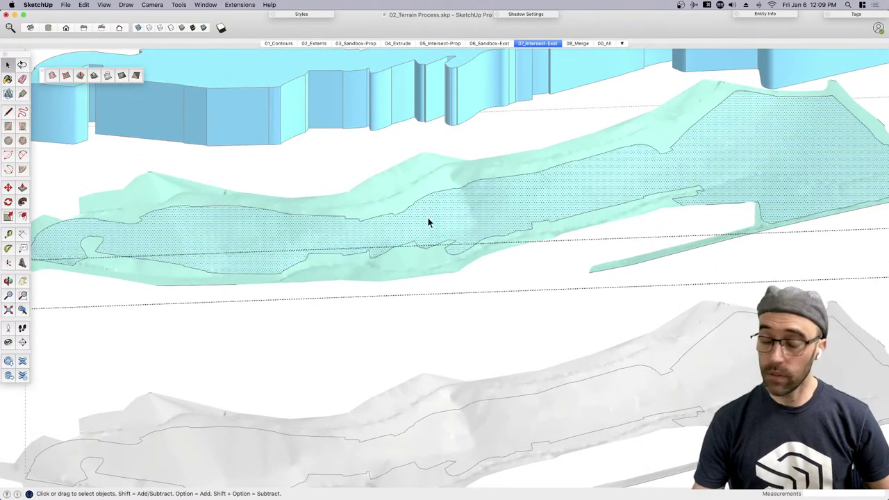
middle_click_drag(429, 222, 512, 199)
scroll(486, 198, "down", 3)
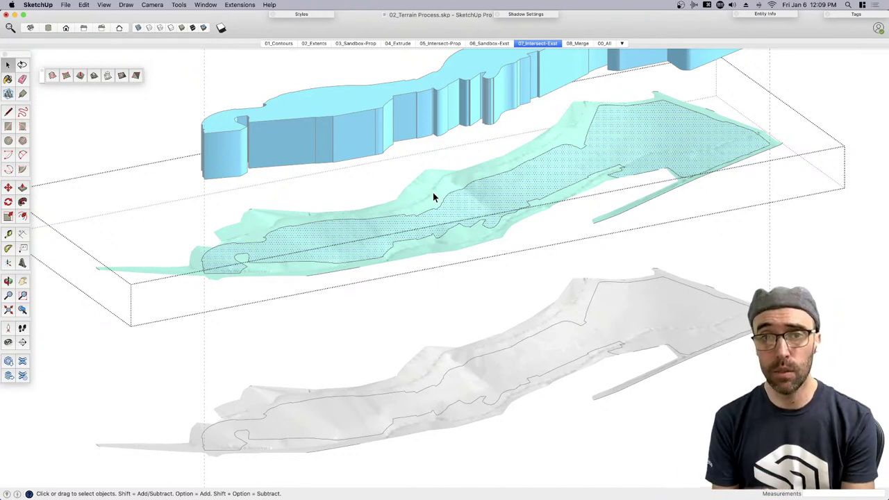
Delete the extrusion and teal surface group, then undo the deletion
left_click(453, 298)
left_click(375, 120)
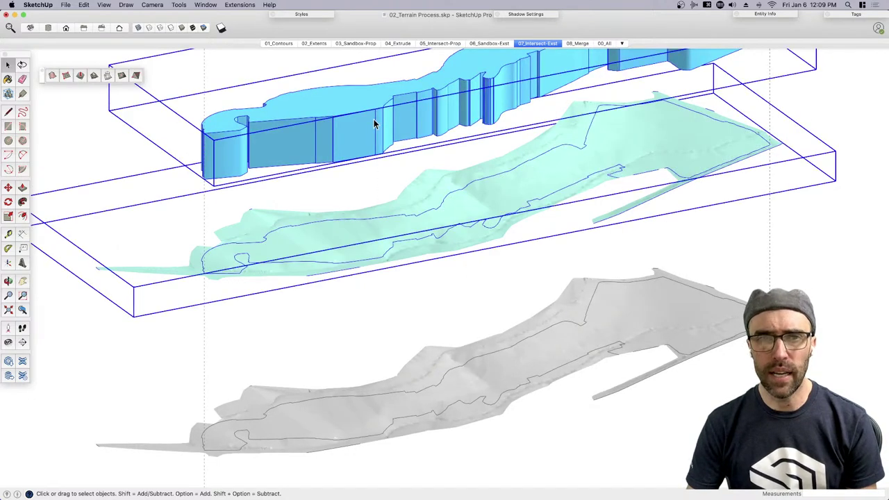
key("BackSpace")
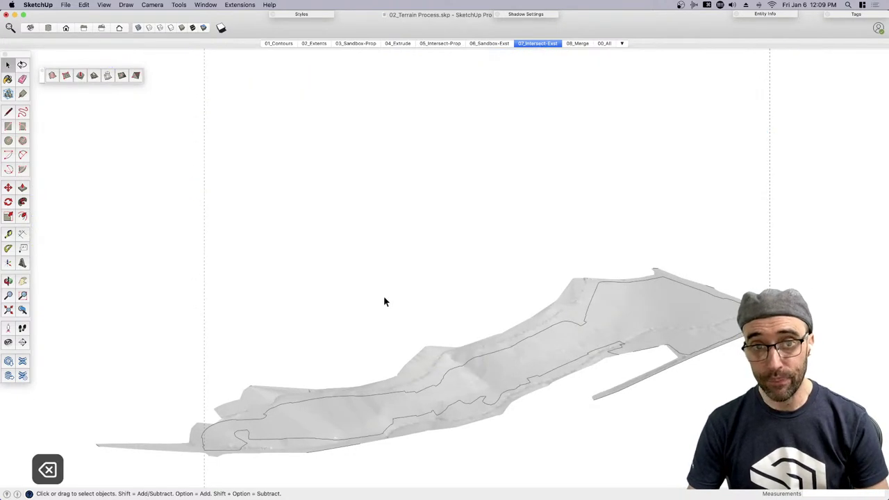
key("super+z")
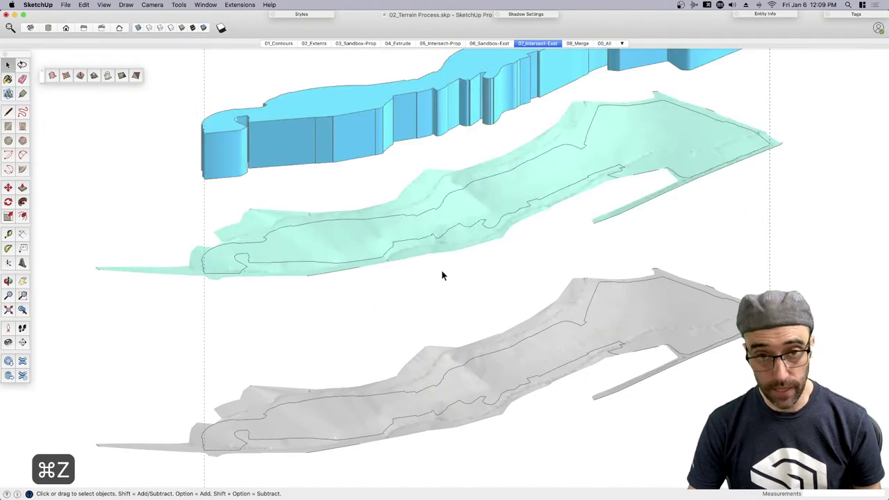
Hide the extrusion and teal surface group with Cmd+E and open the Tags panel
left_click(338, 119)
key("super+e")
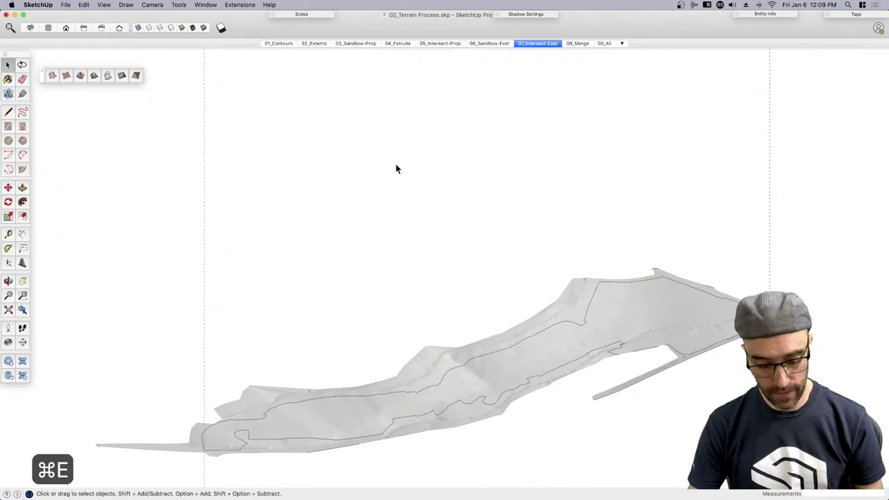
middle_click_drag(403, 206, 482, 312)
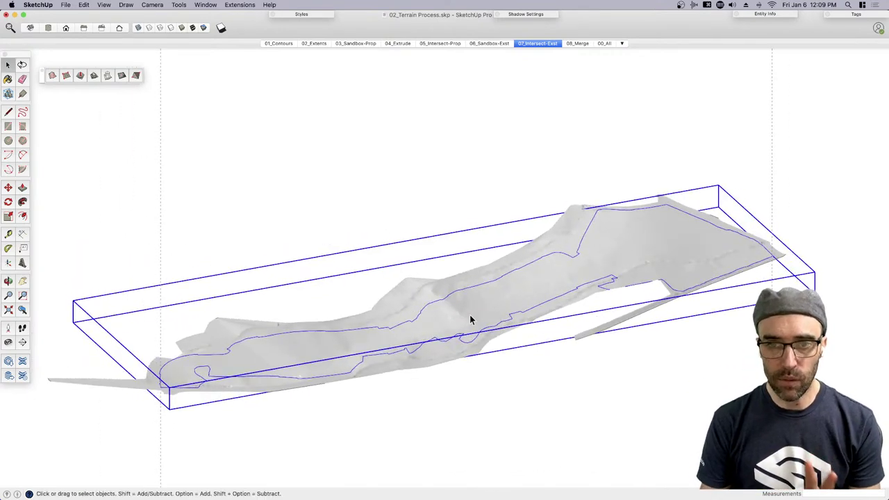
left_click(856, 14)
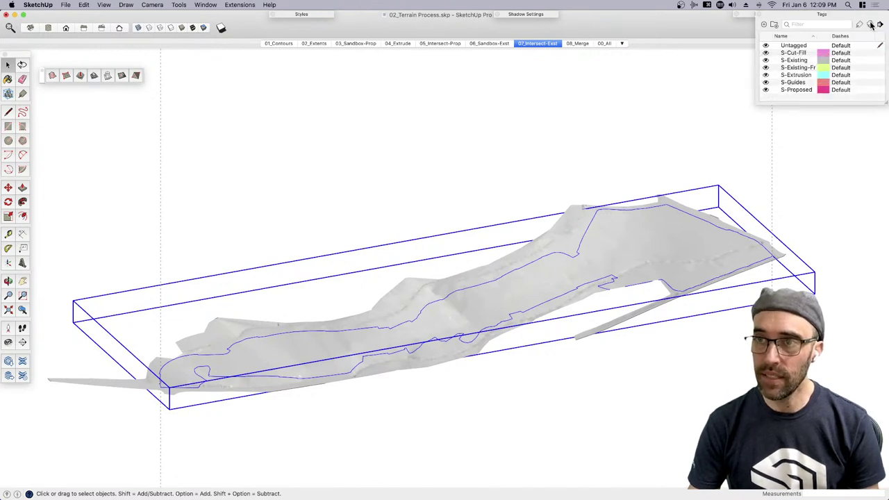
Turn on Color by Tag, clear the selection, and orbit the terrain
left_click(872, 24)
left_click(508, 179)
scroll(466, 358, "up", 2)
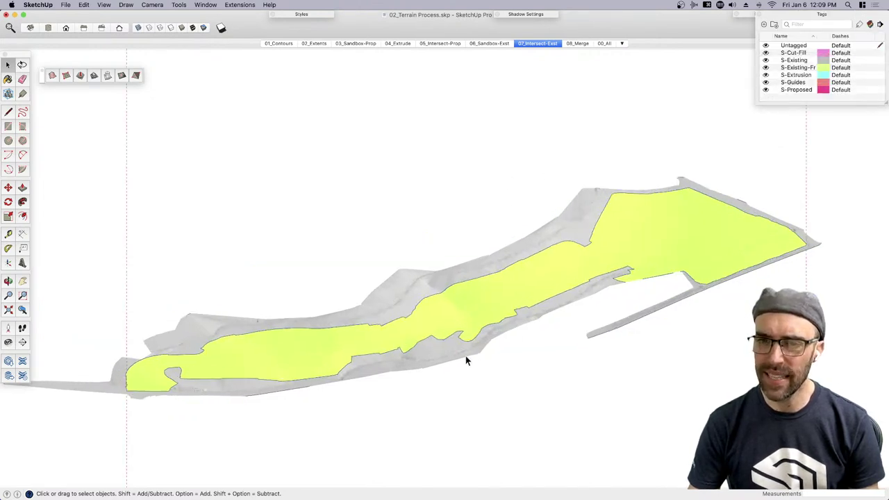
scroll(462, 359, "up", 2)
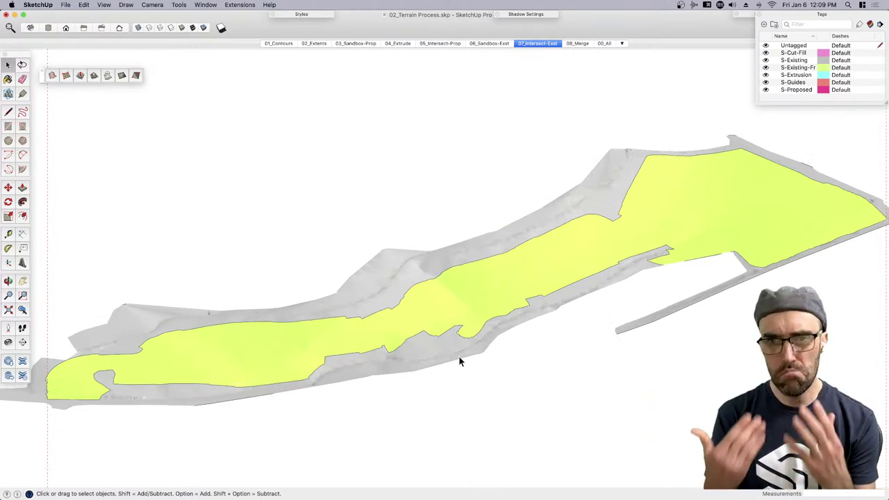
scroll(459, 358, "down", 3)
middle_click_drag(385, 355, 530, 280)
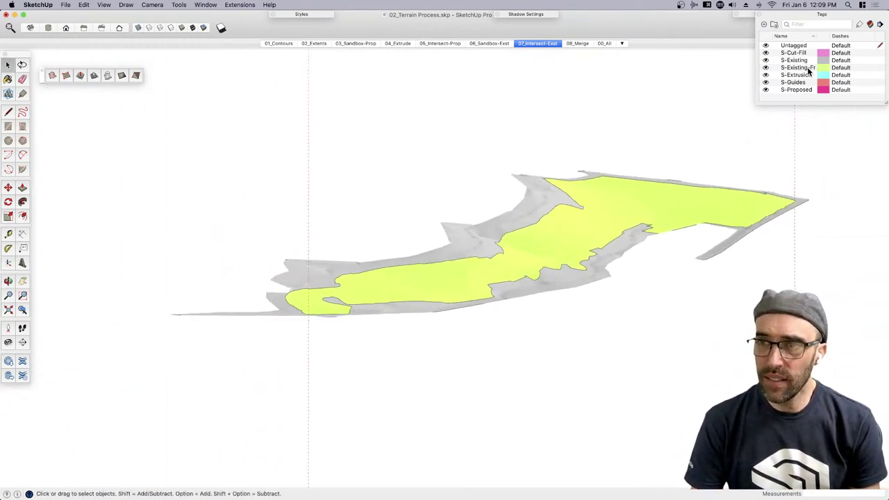
Toggle the S-Existing-Fr tag visibility off and on several times
left_click(767, 68)
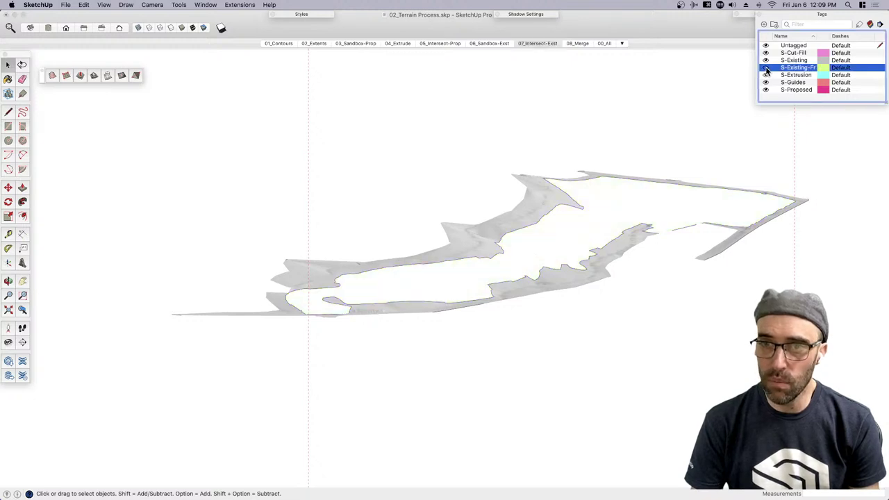
left_click(766, 68)
left_click(766, 68)
left_click(767, 68)
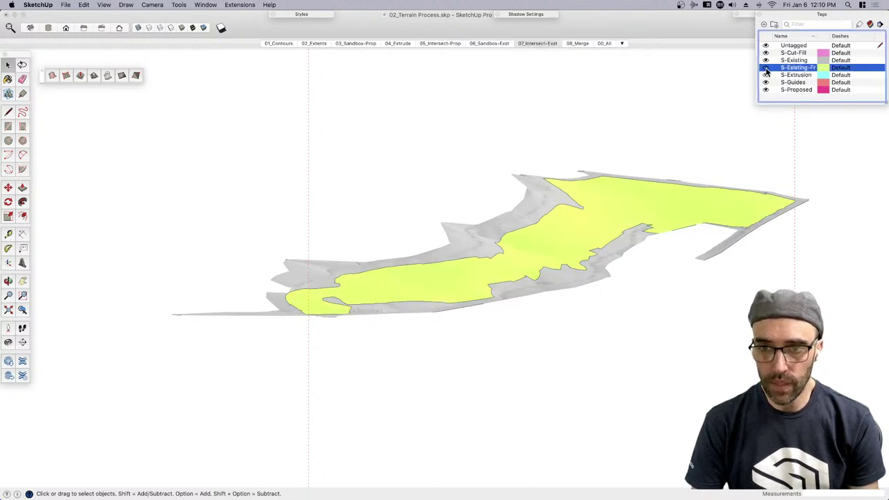
left_click(766, 68)
left_click(767, 68)
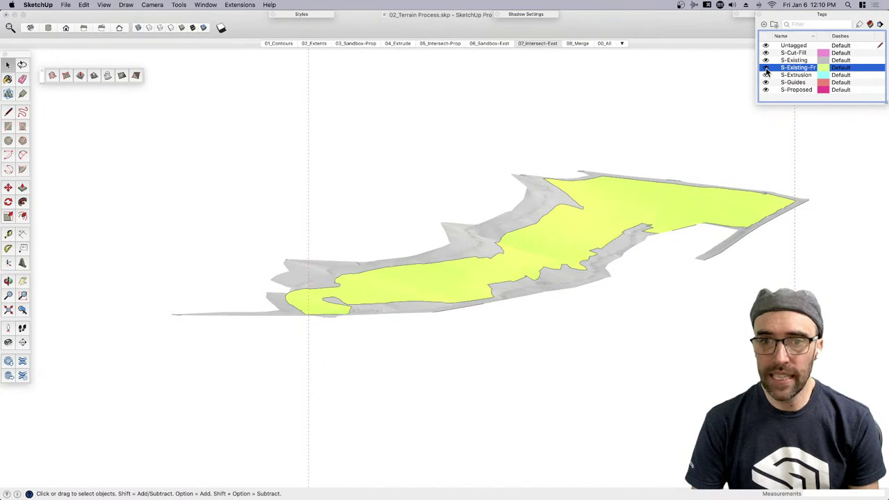
Select the terrain group and start several Moves, cancelling each so the terrain stays in place
left_click(543, 241)
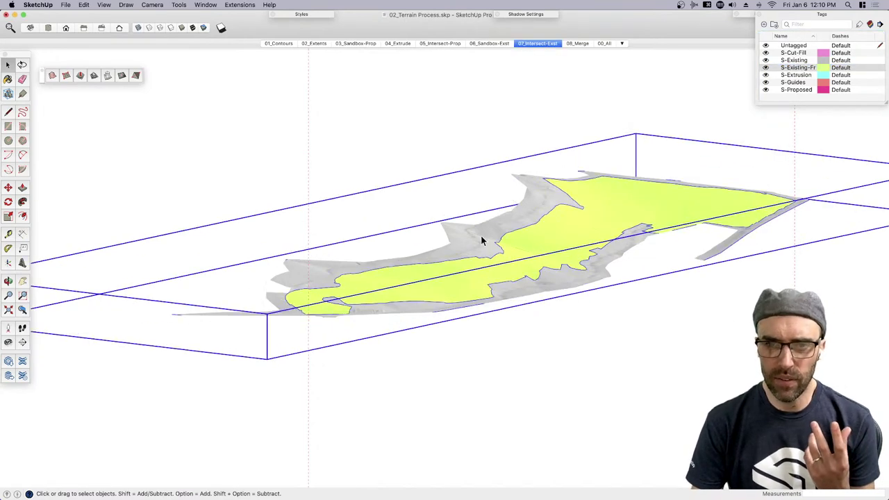
key("m")
left_click(520, 329)
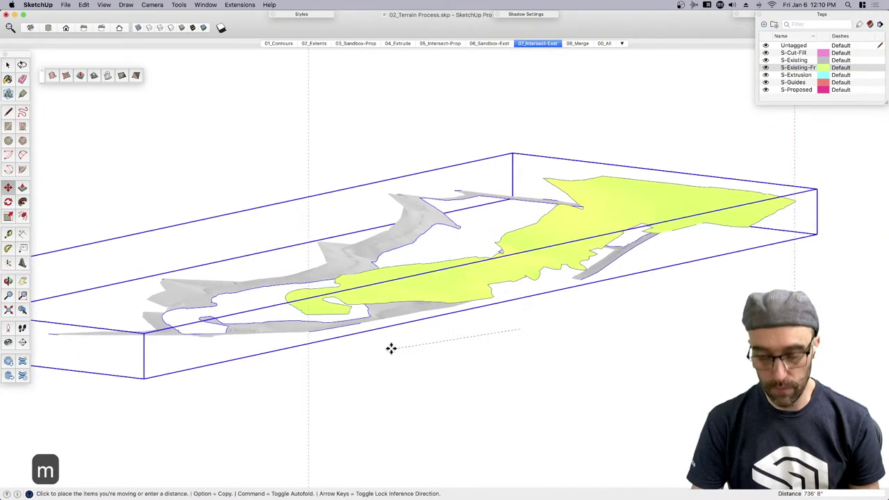
key("space")
key("m")
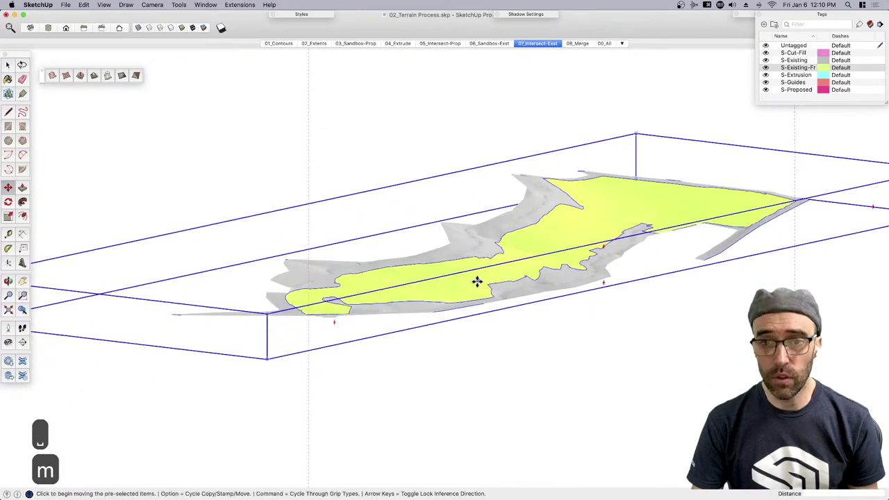
left_click(477, 281)
key("space")
key("m")
left_click(528, 254)
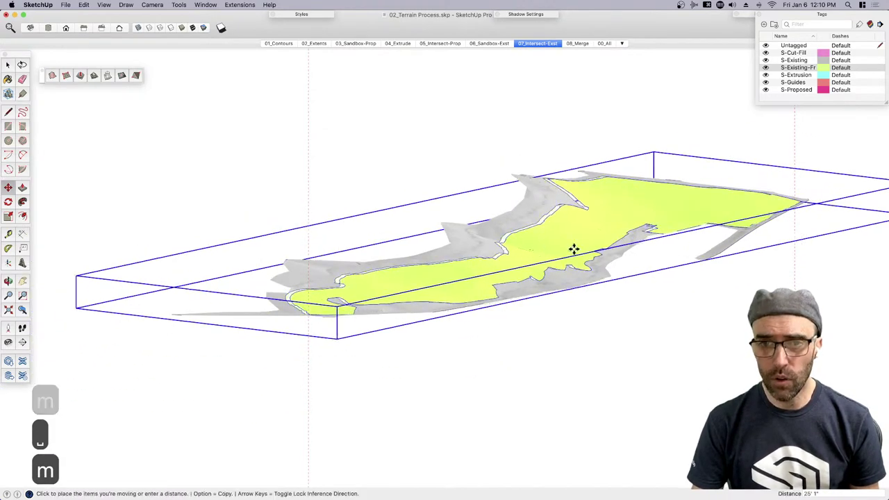
key("space")
scroll(565, 236, "up", 3)
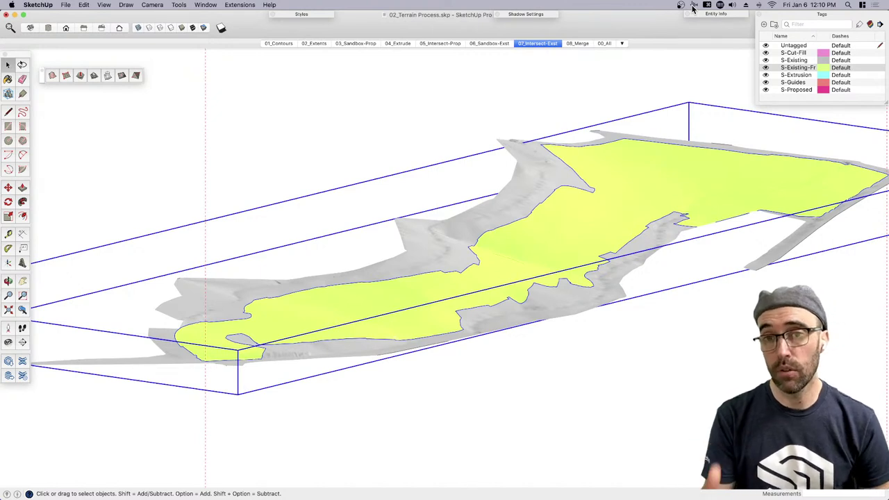
Toggle Color by Tag off and back on, then select the S-Existing-Fr tag
left_click(870, 25)
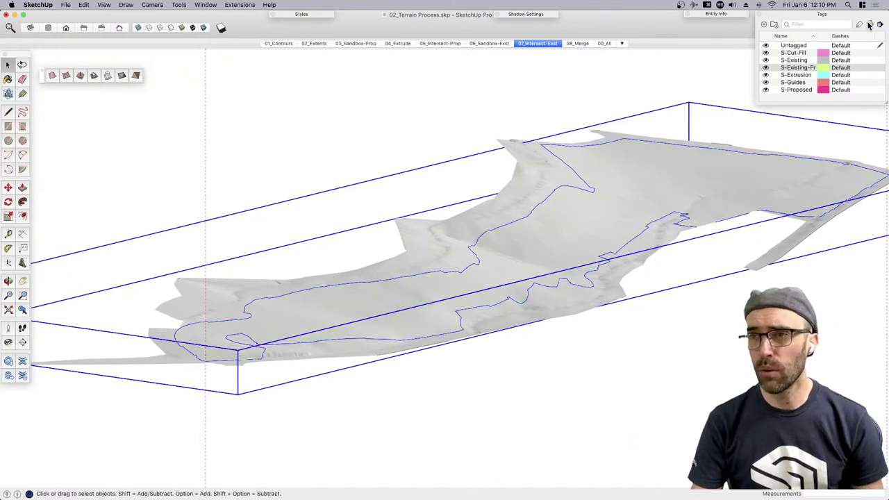
left_click(869, 25)
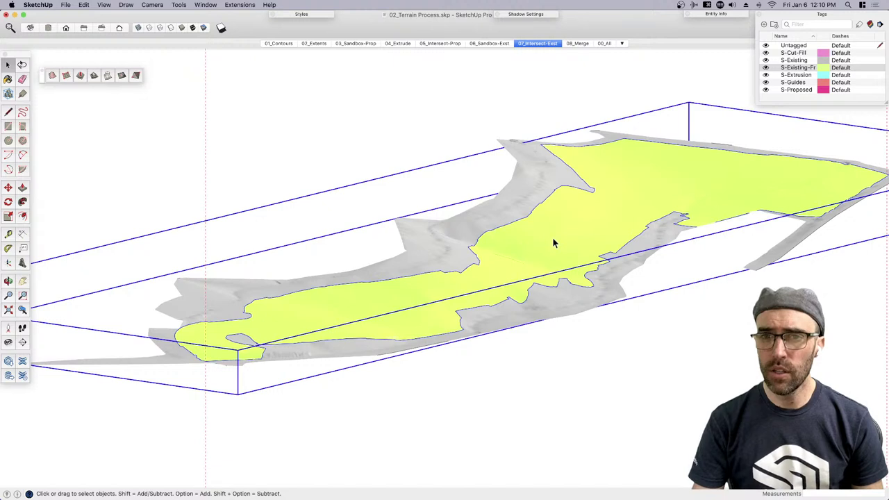
left_click(770, 71)
Hide the S-Existing-Fr tag, orbit to a side view, then go to the 03_Sandbox-Prop scene
left_click(767, 70)
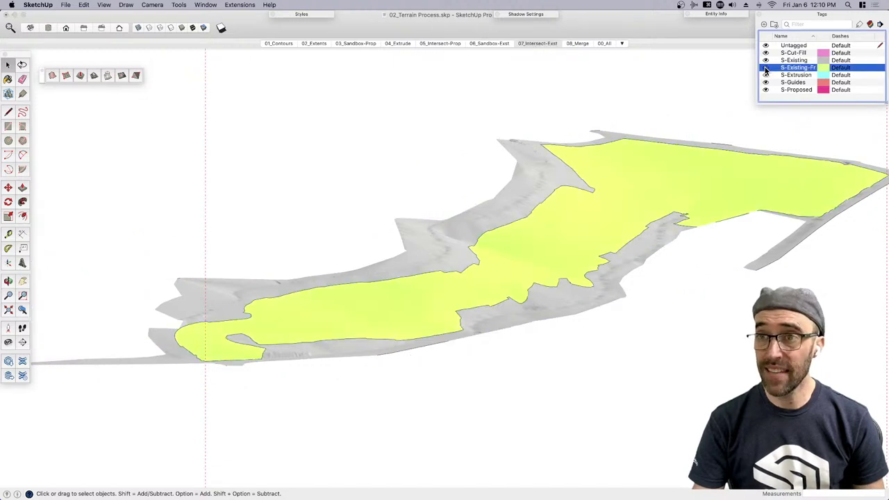
double_click(766, 70)
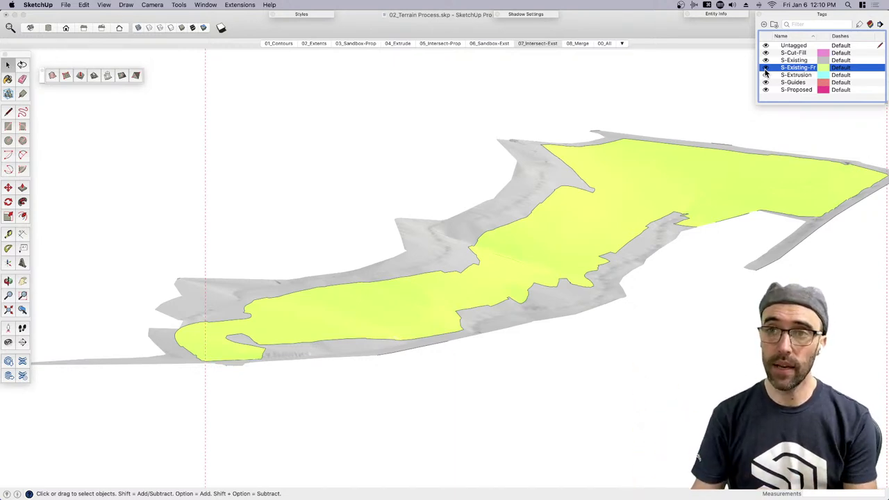
left_click(766, 67)
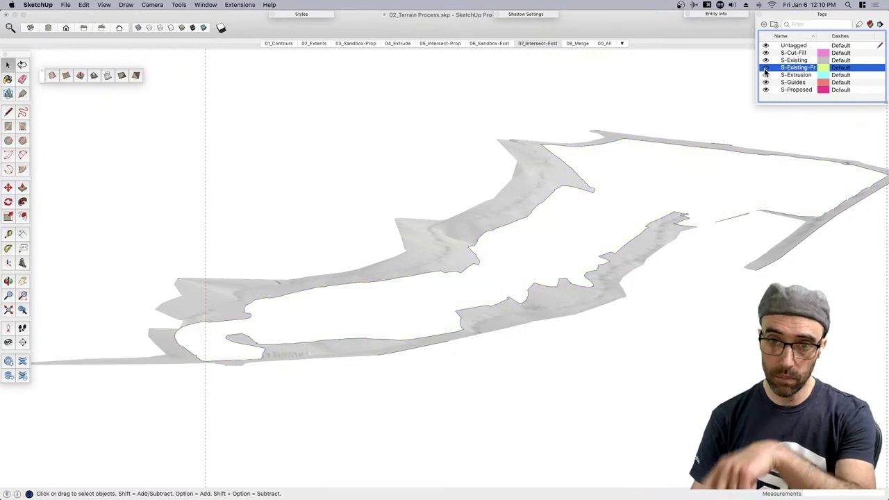
mouse_move(526, 182)
middle_mouse_down()
mouse_move(422, 299)
mouse_move(341, 303)
middle_mouse_up()
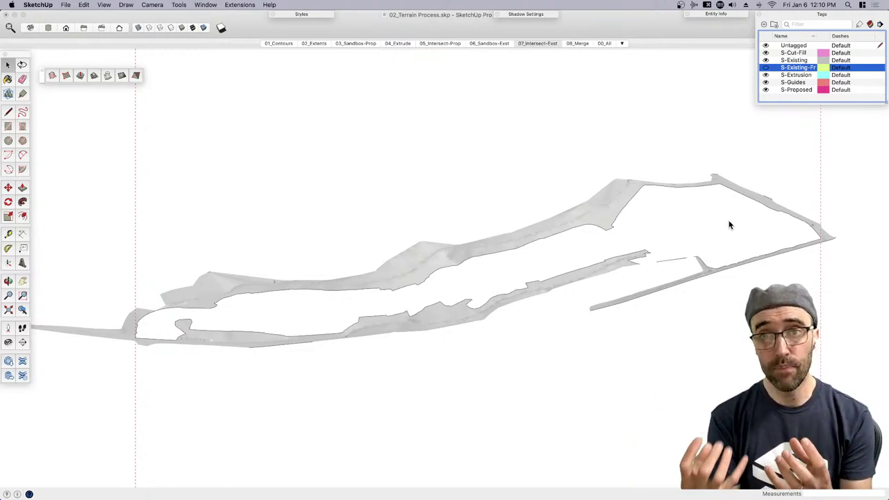
key("Page_Down")
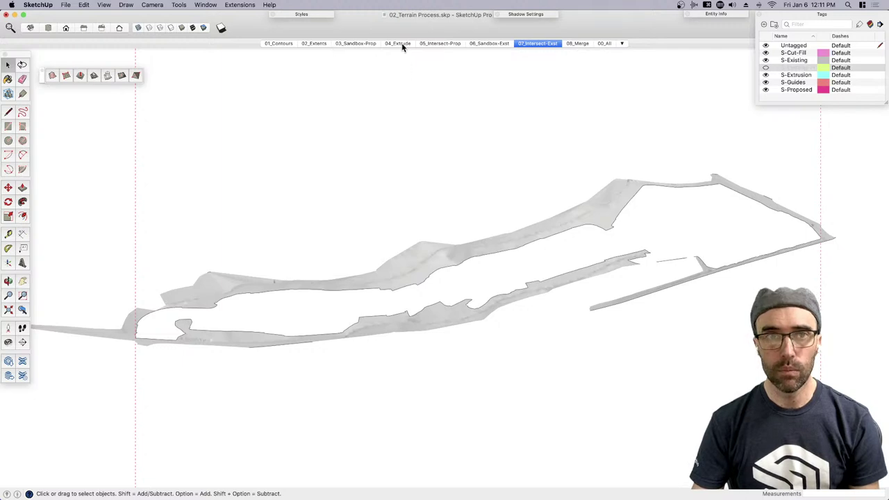
left_click(363, 43)
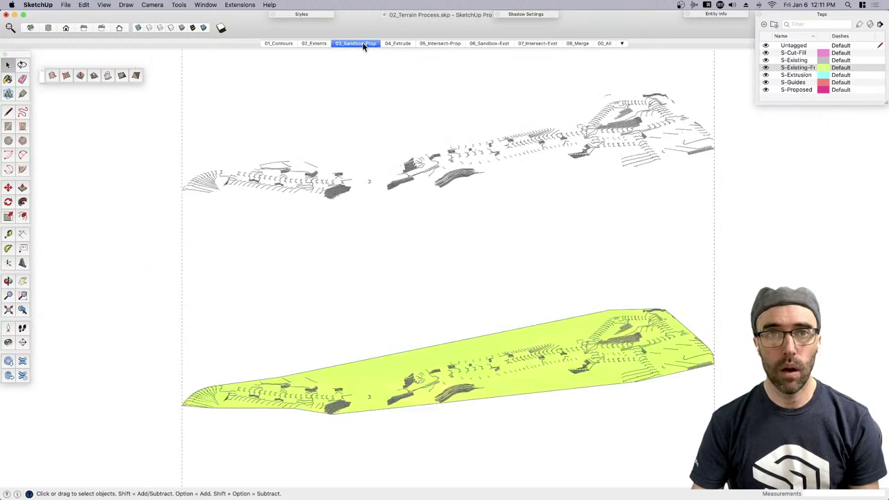
Select the green sandbox terrain and switch to the 05_Intersect-Prop scene
left_click(496, 158)
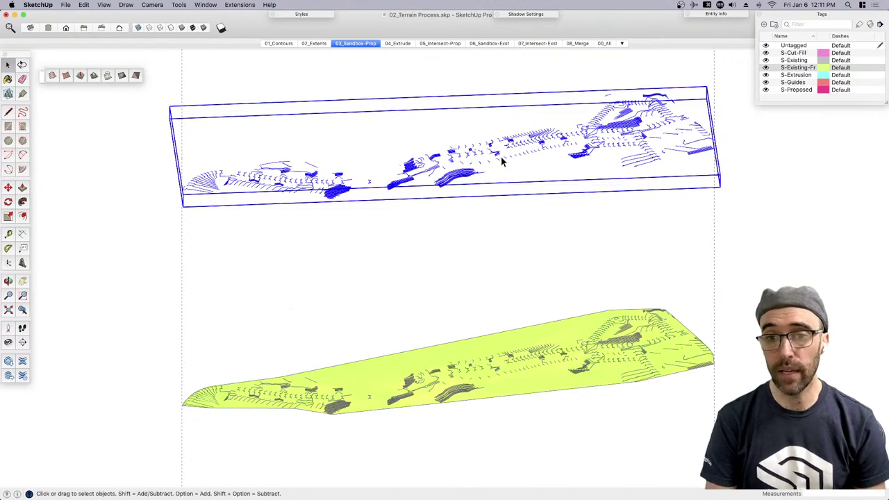
left_click(526, 376)
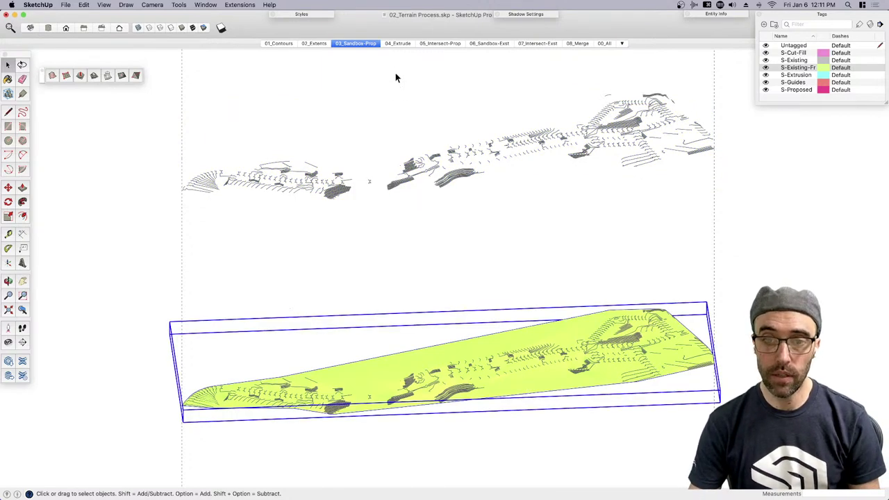
left_click(436, 43)
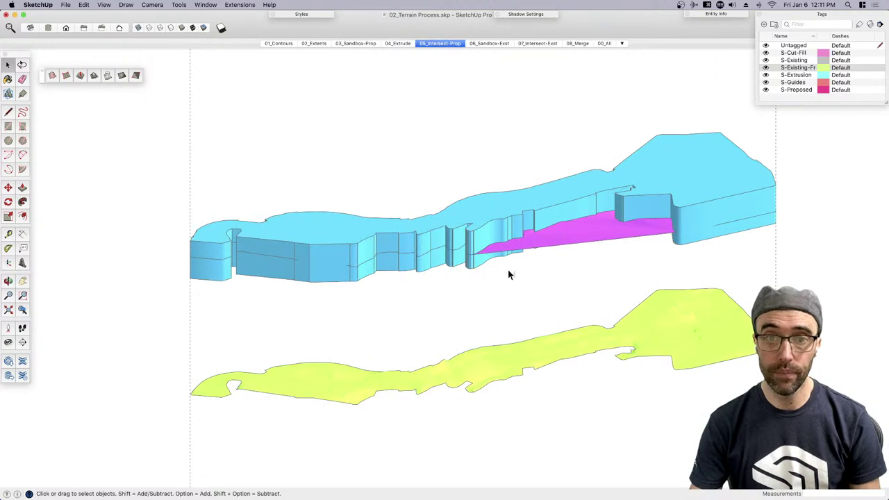
Hide the blue extrusion with Cmd+E, select the green terrain, and go to 08_Merge
left_click(480, 237)
key("super+e")
left_click(503, 366)
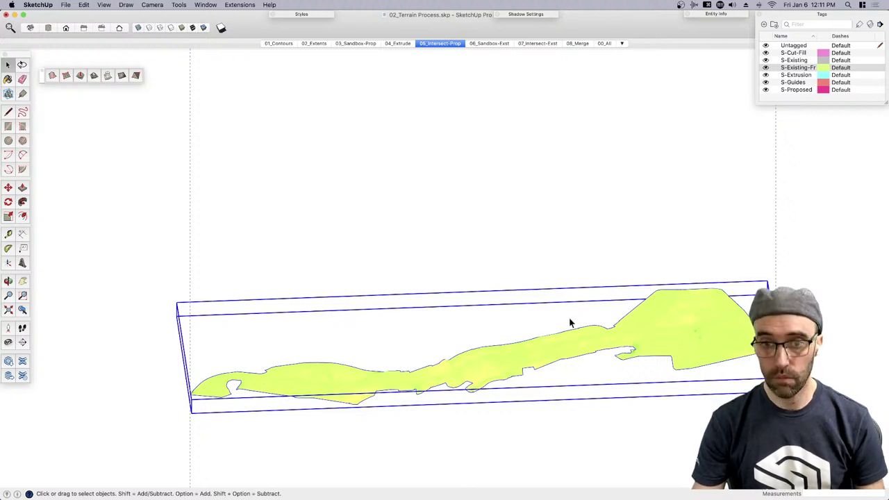
left_click(577, 44)
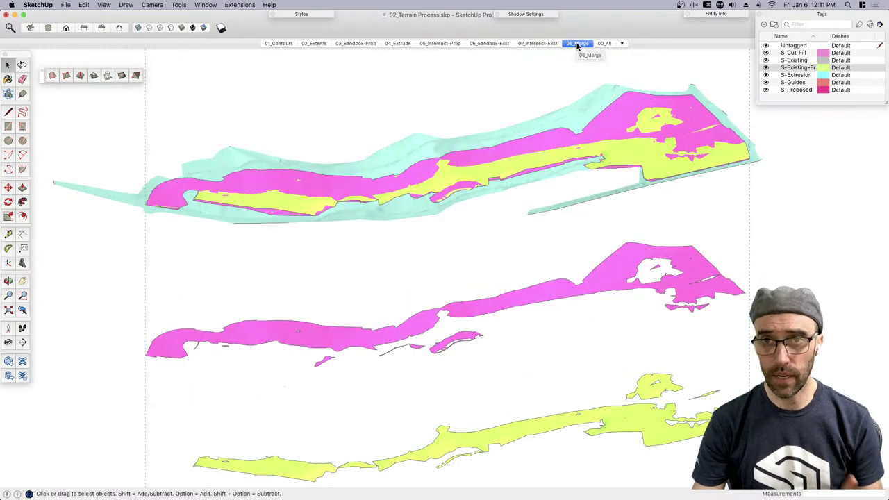
Hide the two lower pink and yellow terrain groups, select S-Cut-Fill, and toggle Color by Tag
left_click_drag(566, 281, 499, 450)
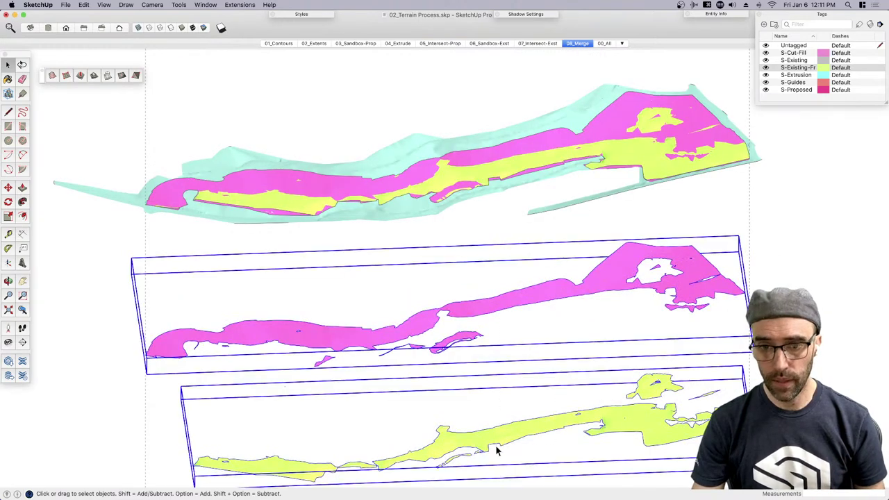
key("super+e")
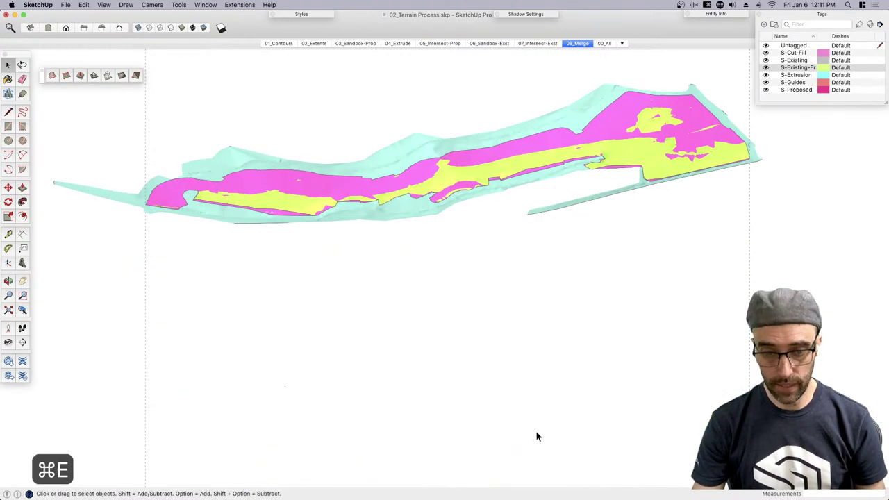
left_click(767, 54)
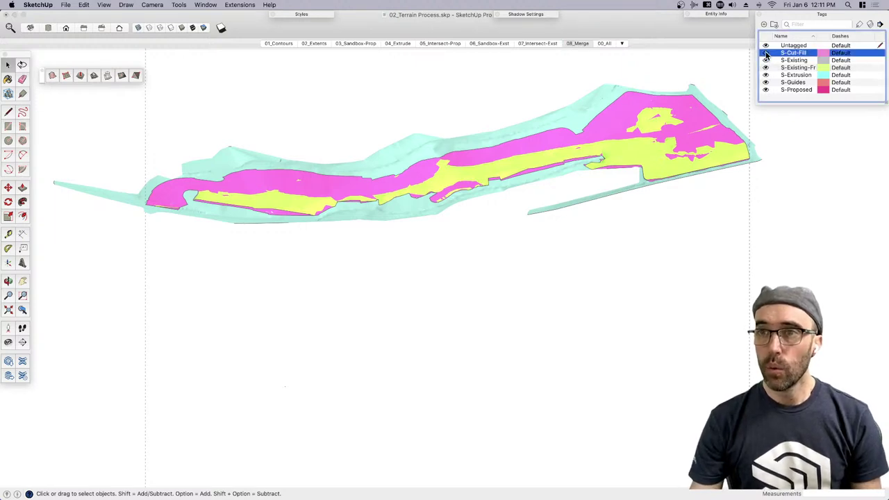
left_click(870, 24)
left_click(870, 25)
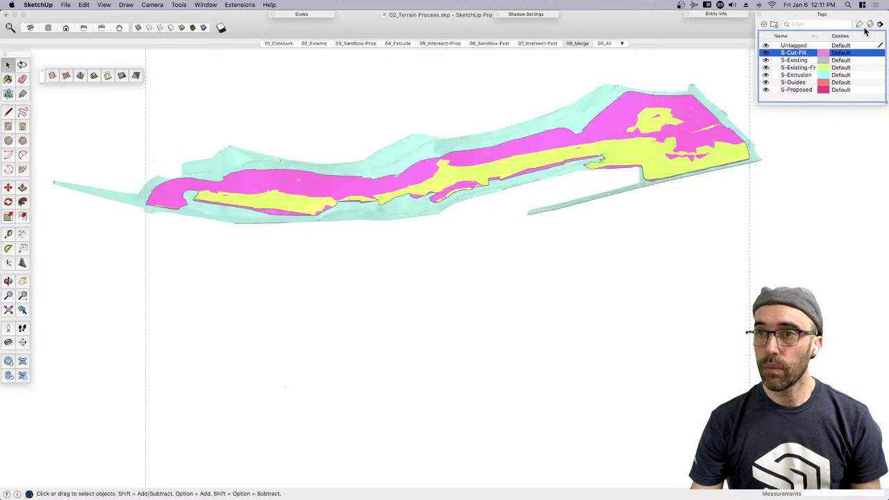
left_click(870, 25)
left_click(870, 25)
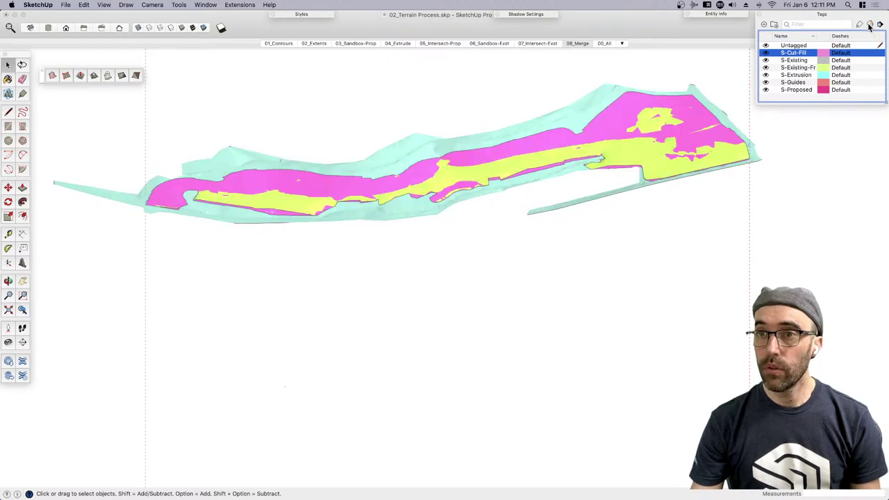
Toggle the S-Proposed tag off, orbit the terrain, and restore the 08_Merge scene
left_click(765, 90)
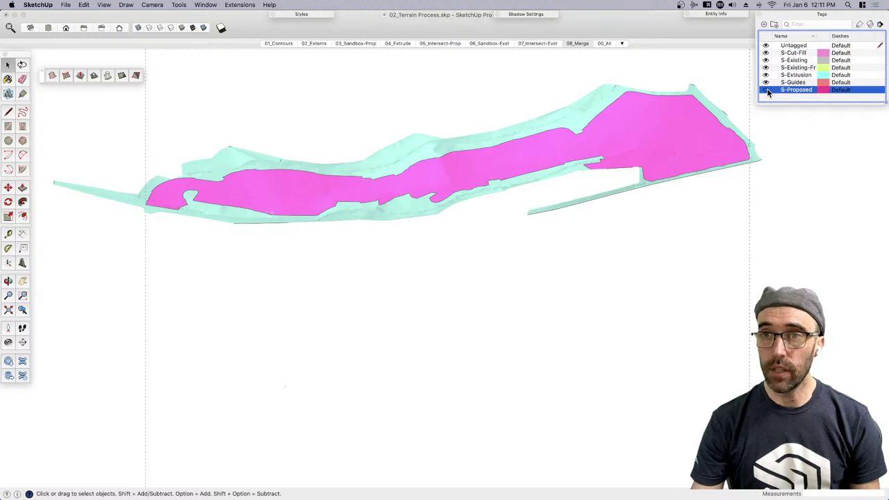
left_click(766, 90)
left_click(765, 90)
scroll(519, 363, "down", 3)
middle_click_drag(433, 367, 549, 297)
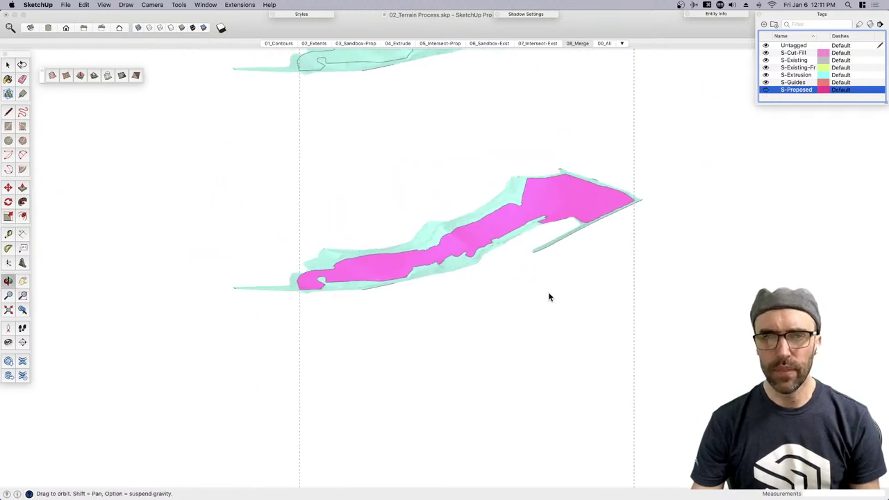
scroll(476, 218, "up", 5)
key("Page_Down")
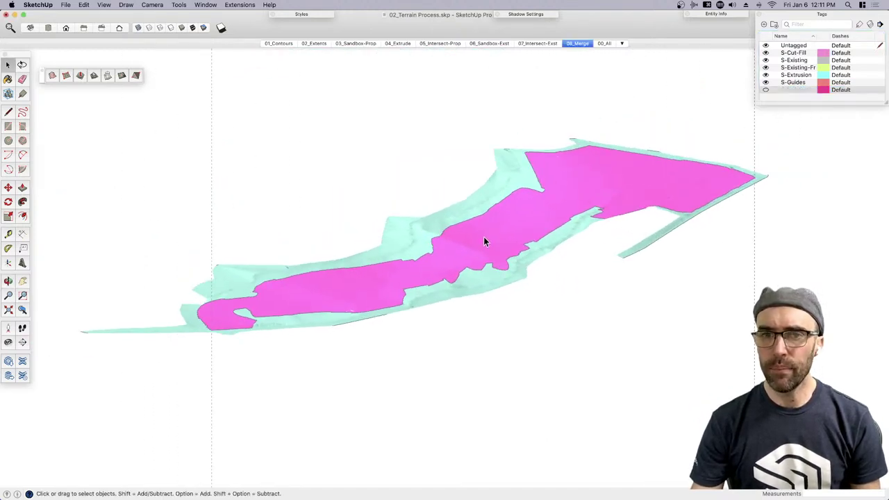
Select the terrain group, orbit it, hide S-Existing-Fr and show S-Proposed
left_click(484, 235)
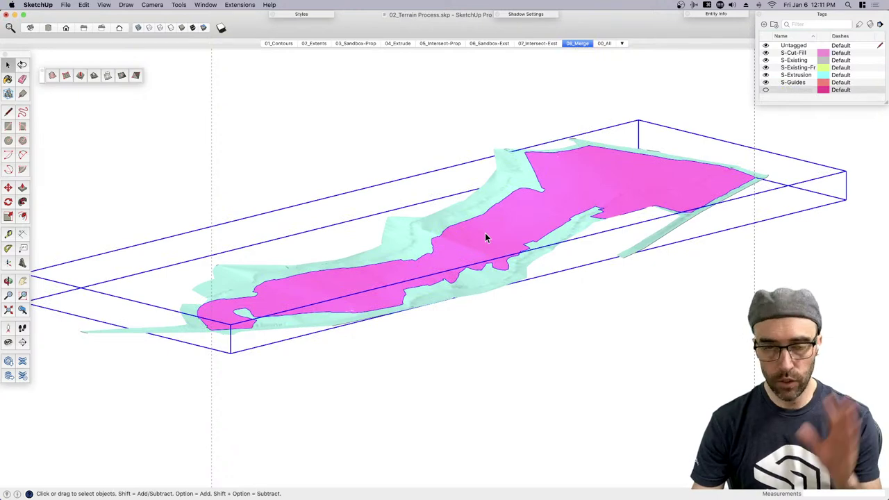
middle_click_drag(516, 242, 533, 221)
middle_click_drag(443, 251, 543, 213)
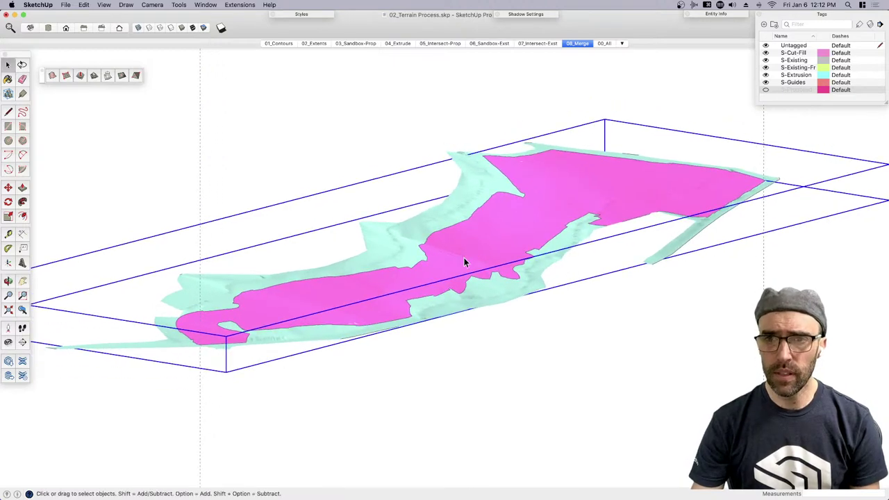
left_click(766, 68)
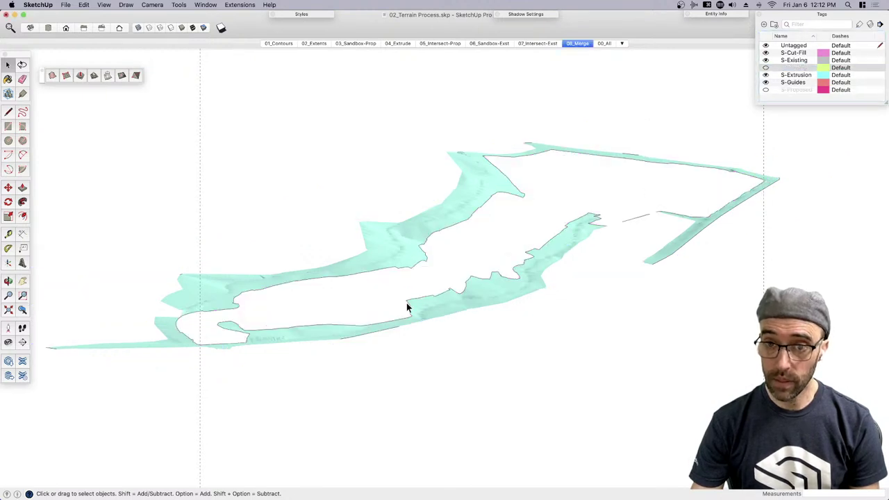
left_click(765, 90)
scroll(542, 250, "down", 3)
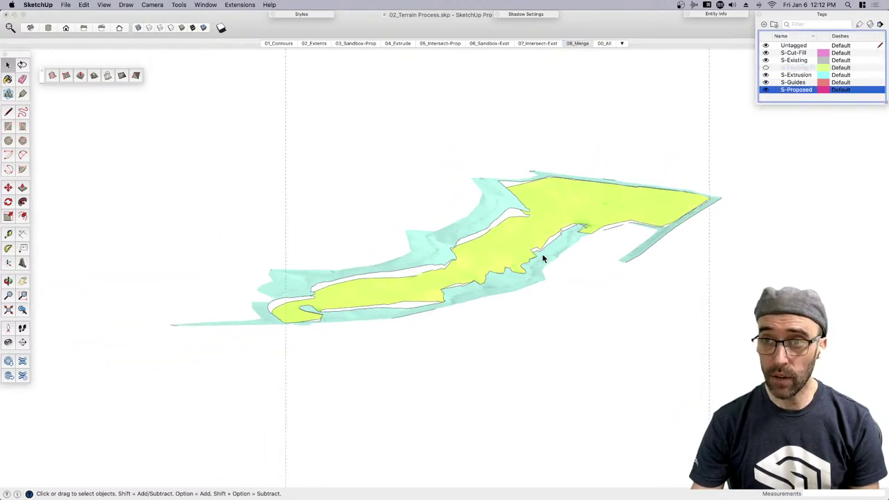
scroll(542, 229, "down", 2)
Move the yellow proposed group down onto the teal terrain
key("m")
left_click(595, 215)
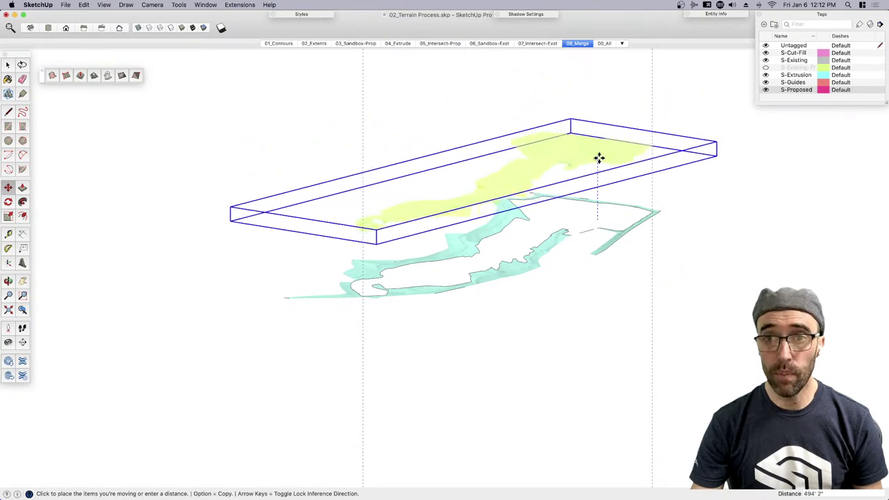
scroll(595, 198, "up", 3)
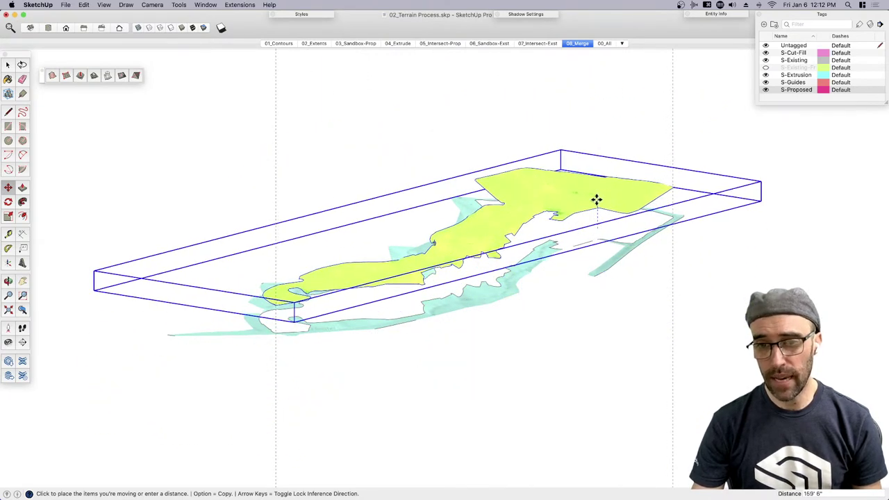
left_click(595, 202)
key("space")
Switch to top view, return to 08_Merge, and hide both lower terrain groups with Cmd+E
key("super+1")
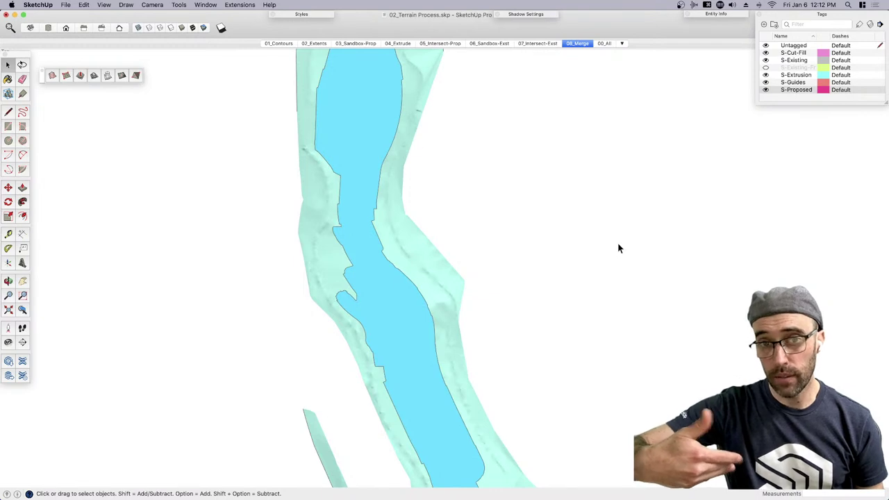
left_click(577, 43)
left_click_drag(438, 453, 452, 312)
key("super+e")
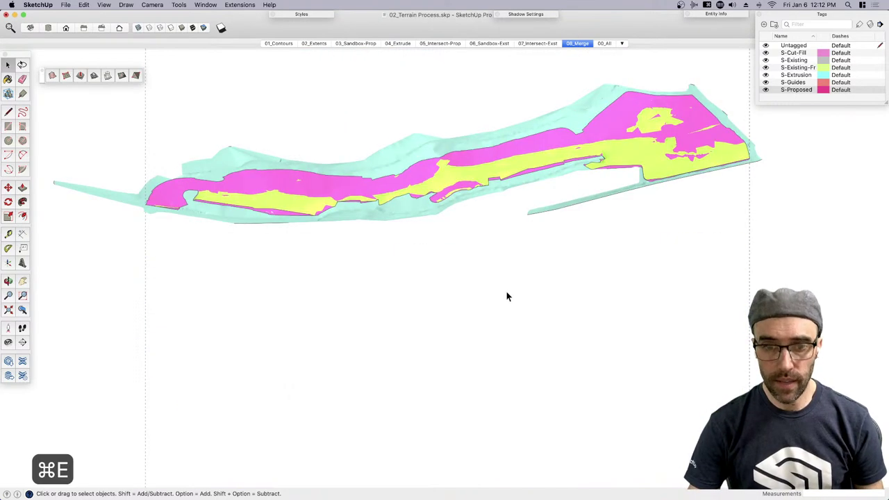
scroll(467, 147, "up", 5)
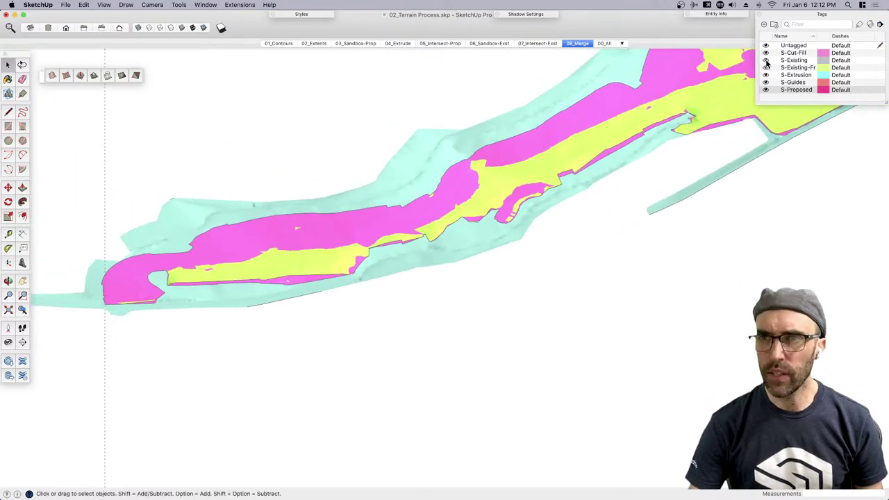
Toggle the S-Existing tag off and on, then hide the S-Existing-Fr tag
left_click(766, 60)
left_click(766, 61)
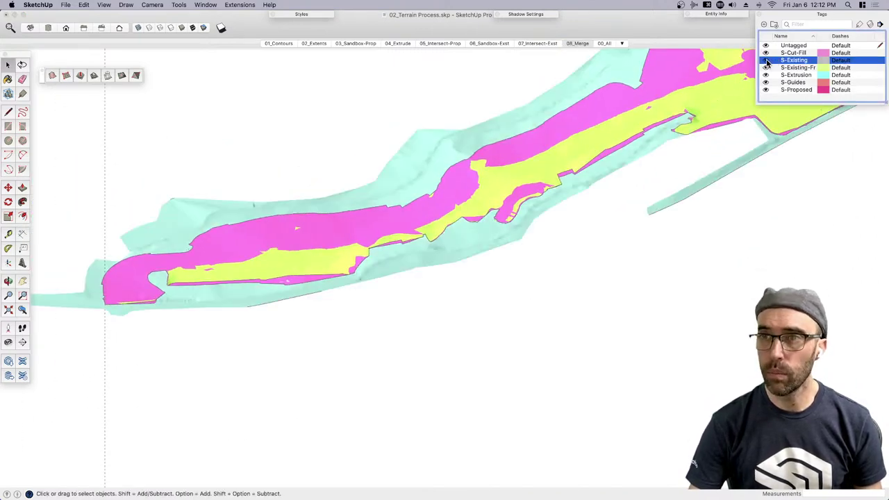
left_click(766, 68)
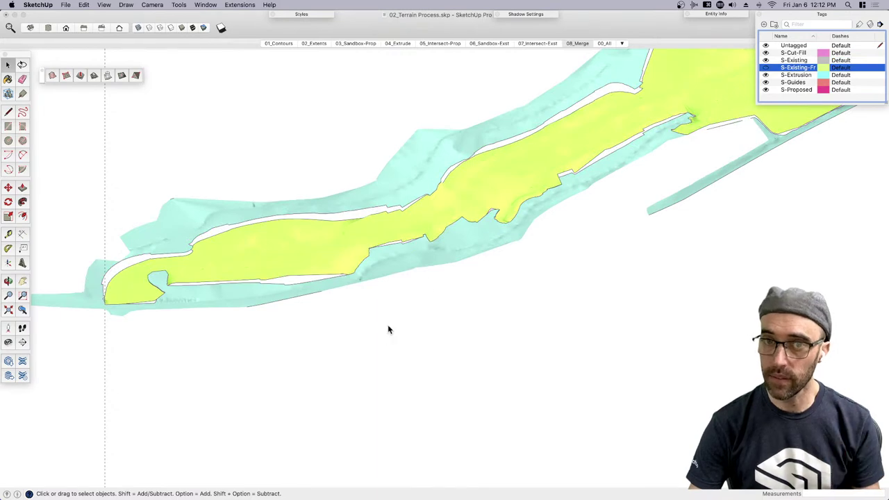
left_click(389, 368)
Orbit, pan and zoom around the terrain, ending in top view zoomed to the whole model
key("h")
middle_click_drag(399, 355, 521, 213)
scroll(520, 213, "up", 2)
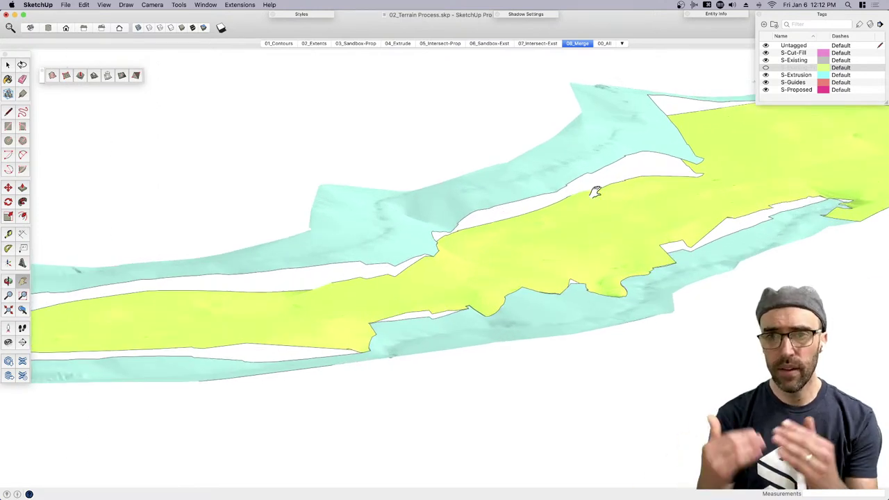
scroll(415, 260, "up", 2)
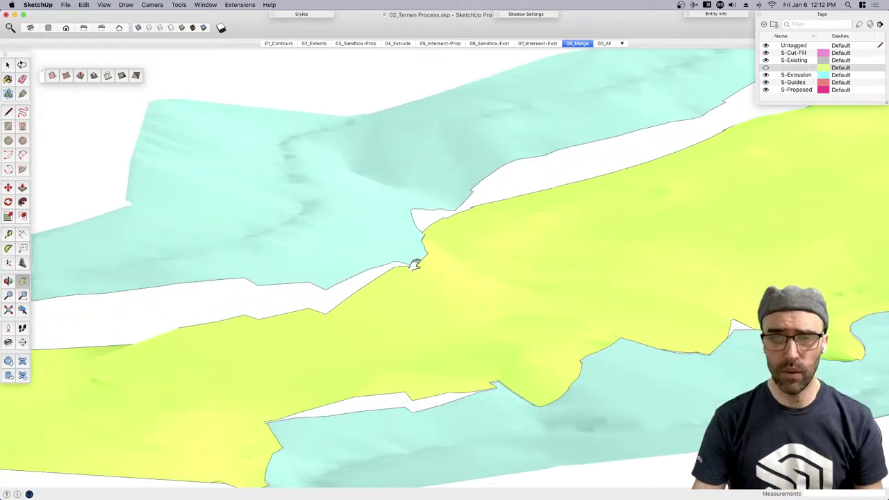
middle_click_drag(415, 260, 288, 254)
scroll(432, 264, "up", 2)
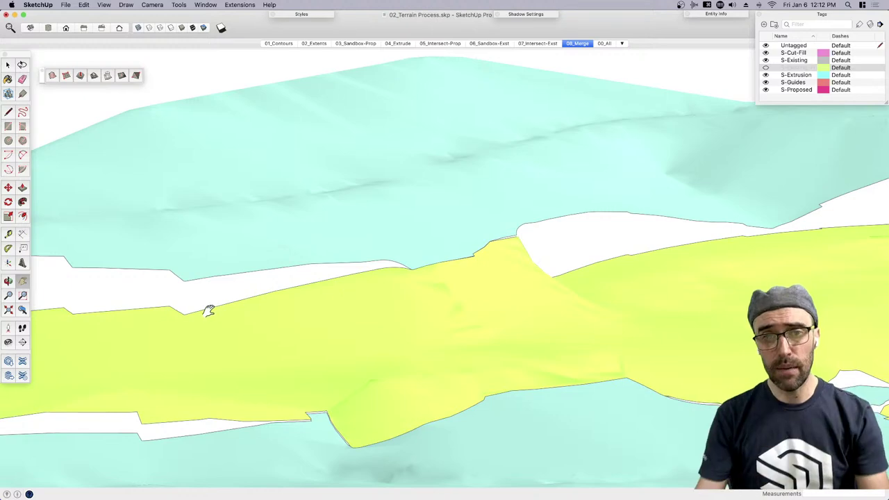
mouse_move(208, 310)
left_mouse_down()
mouse_move(476, 282)
mouse_move(308, 278)
left_mouse_up()
middle_click_drag(308, 278, 445, 360)
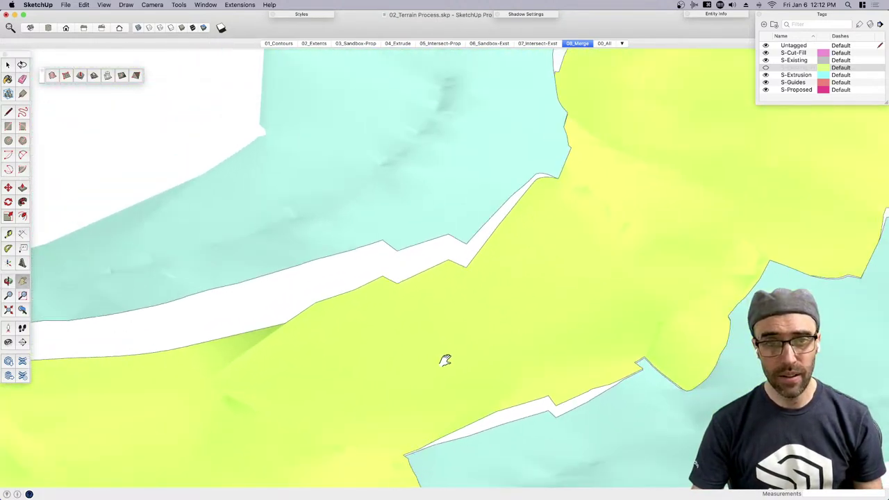
key("super+1")
key("super+bracketleft")
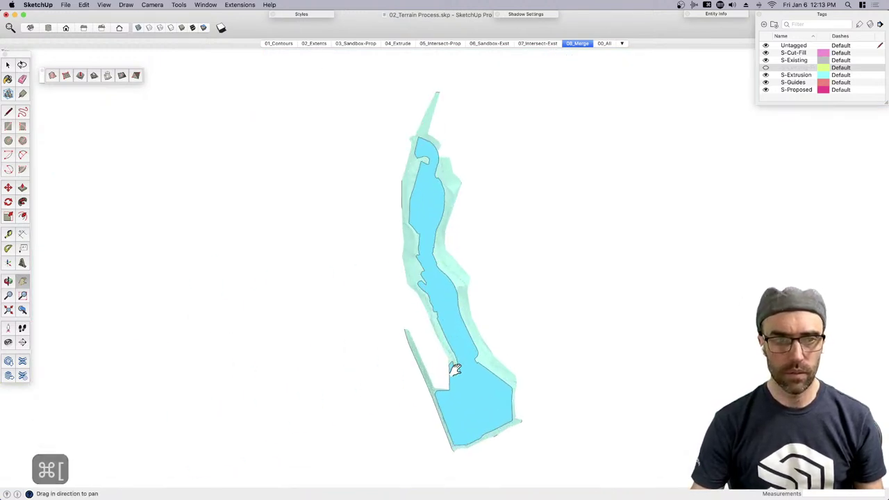
Hide the blue extrusion and the overlying cyan terrain copy with Cmd+E
left_click(453, 373)
key("super+e")
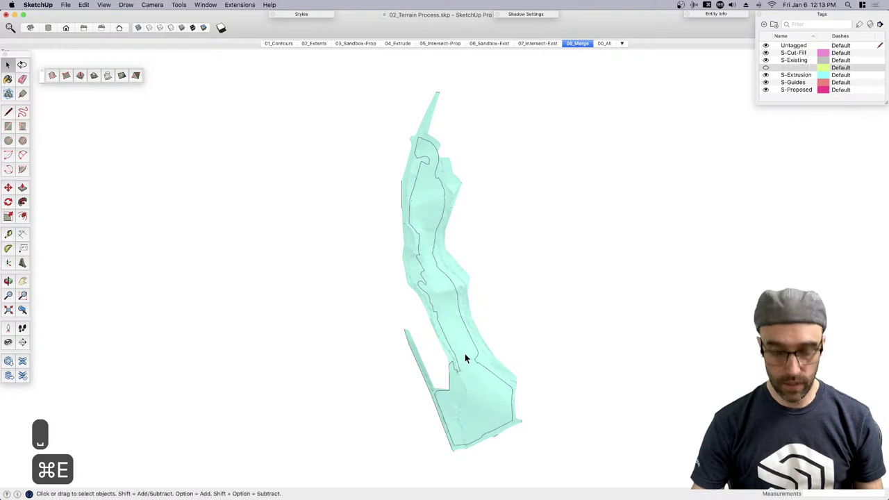
left_click(445, 377)
middle_click_drag(445, 378, 517, 270)
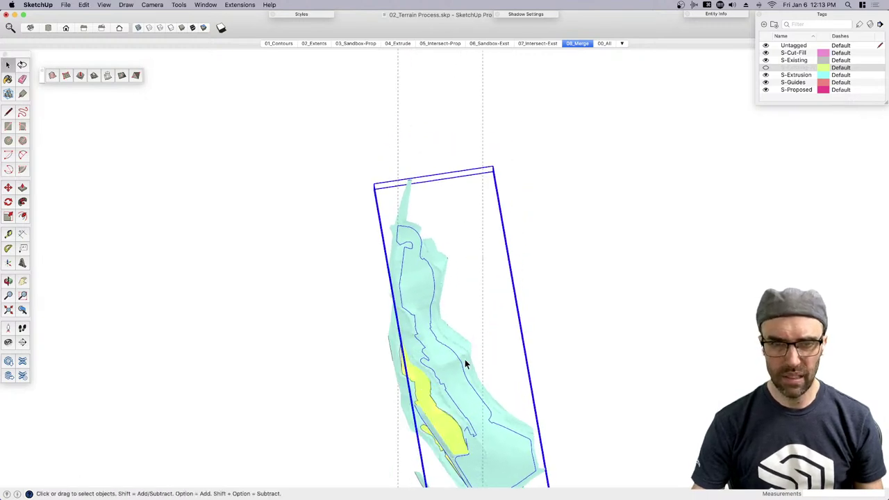
key("super+e")
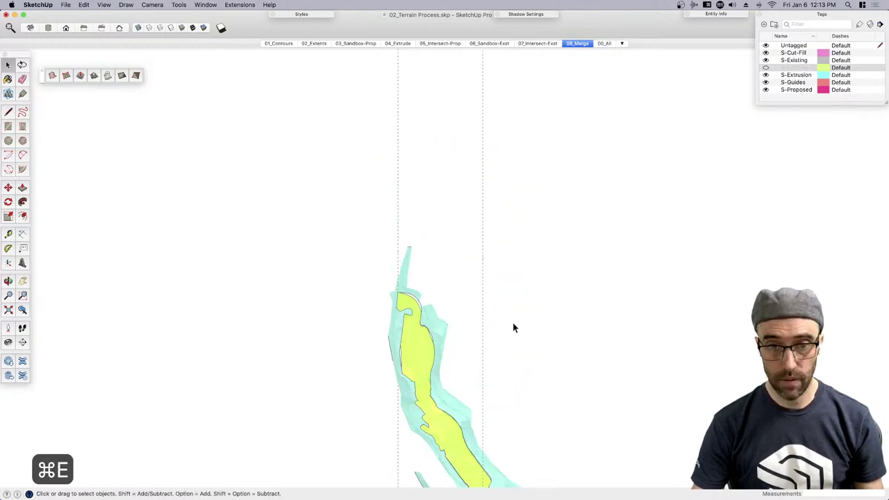
Return to top view, zoom in, check the Camera menu without changes, and orbit obliquely
key("super+1")
scroll(433, 323, "up", 3)
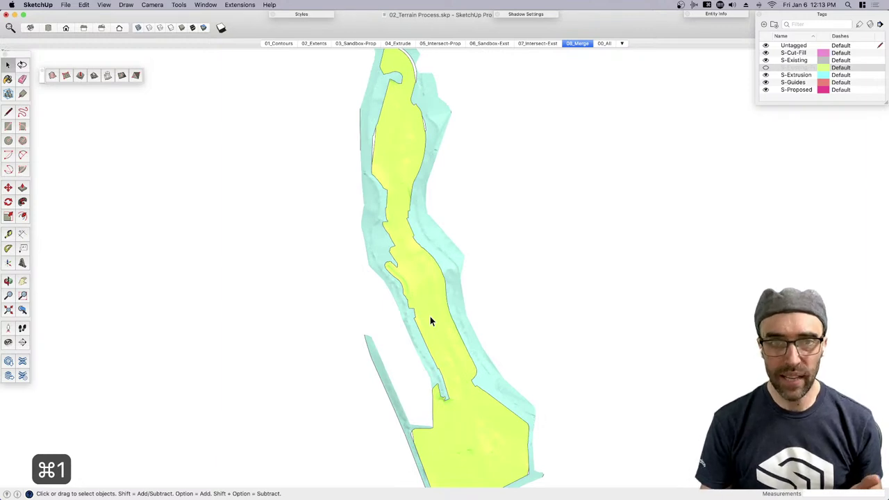
scroll(376, 130, "up", 3)
scroll(376, 130, "up", 2)
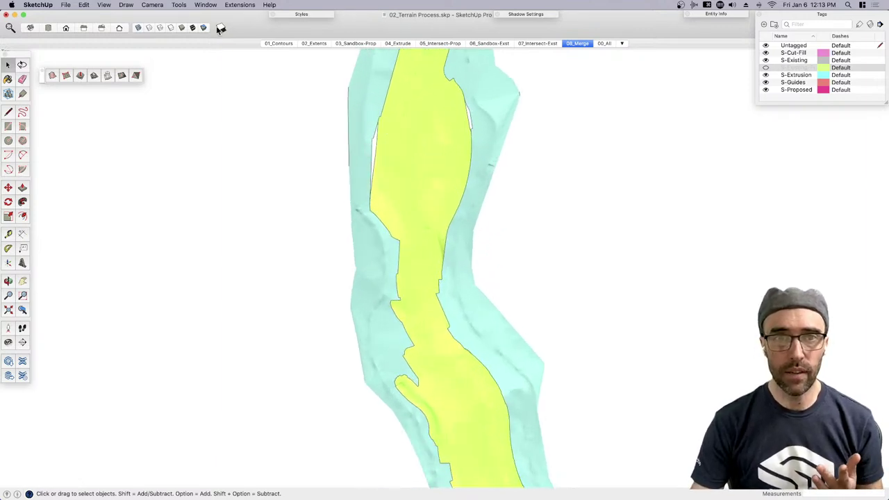
left_click(154, 5)
left_click(360, 163)
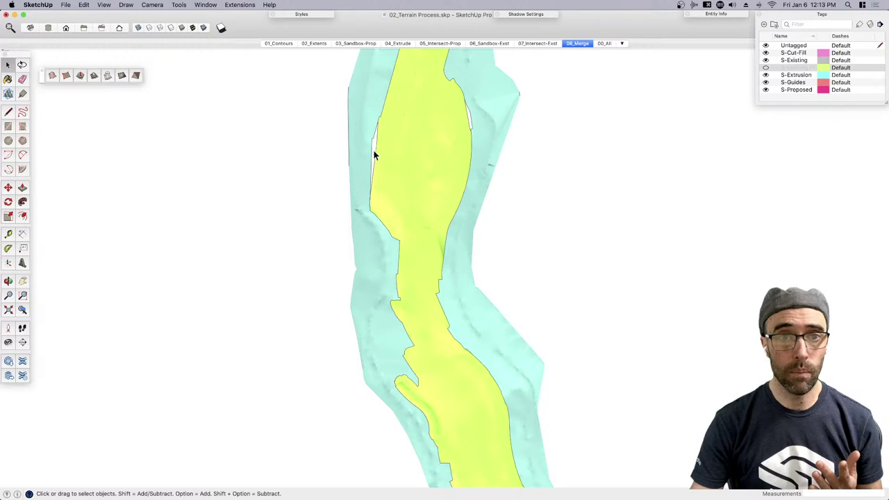
scroll(384, 149, "down", 5)
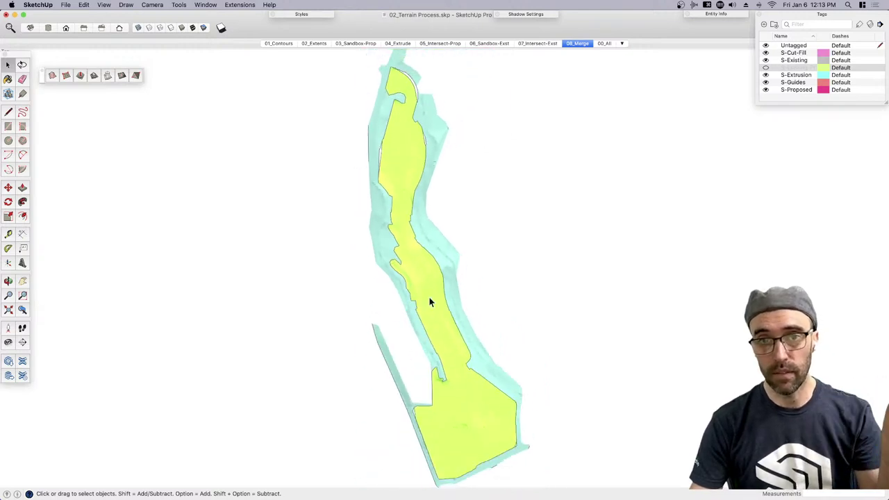
scroll(460, 474, "up", 4)
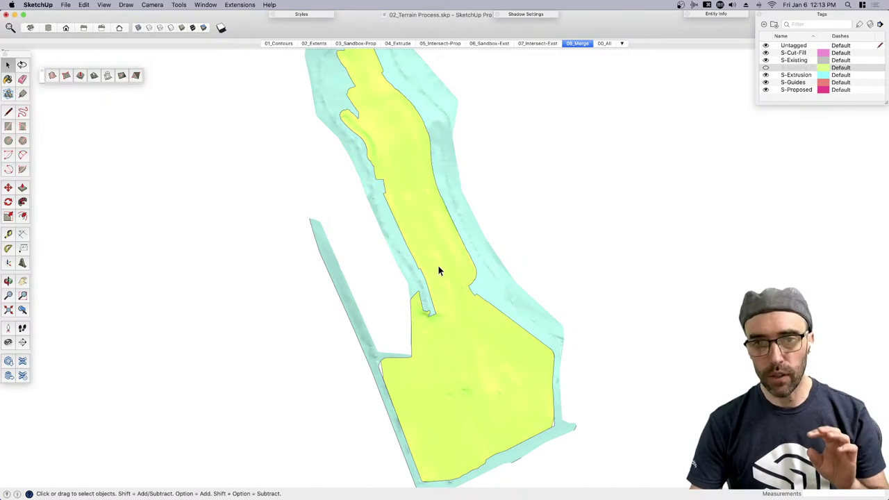
middle_click_drag(555, 364, 506, 363)
key("h")
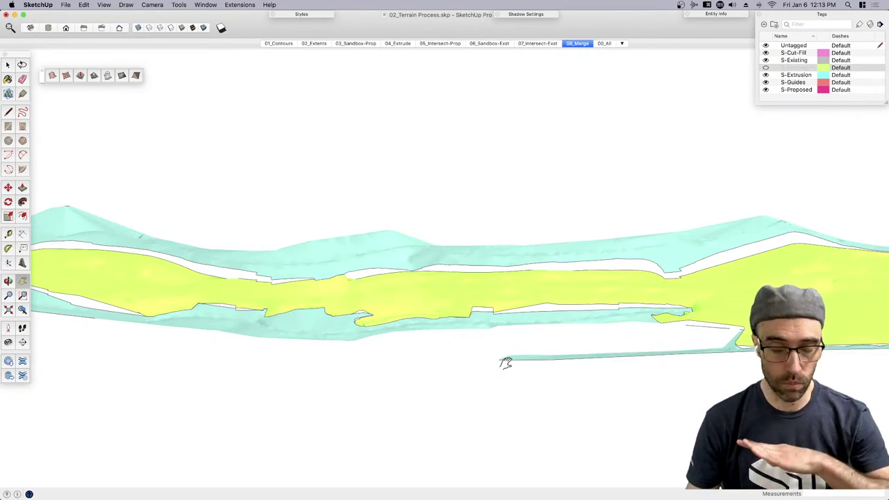
mouse_move(387, 340)
middle_mouse_down()
mouse_move(475, 350)
mouse_move(220, 328)
mouse_move(532, 335)
mouse_move(341, 268)
mouse_move(395, 290)
mouse_move(364, 279)
mouse_move(447, 256)
mouse_move(417, 266)
middle_mouse_up()
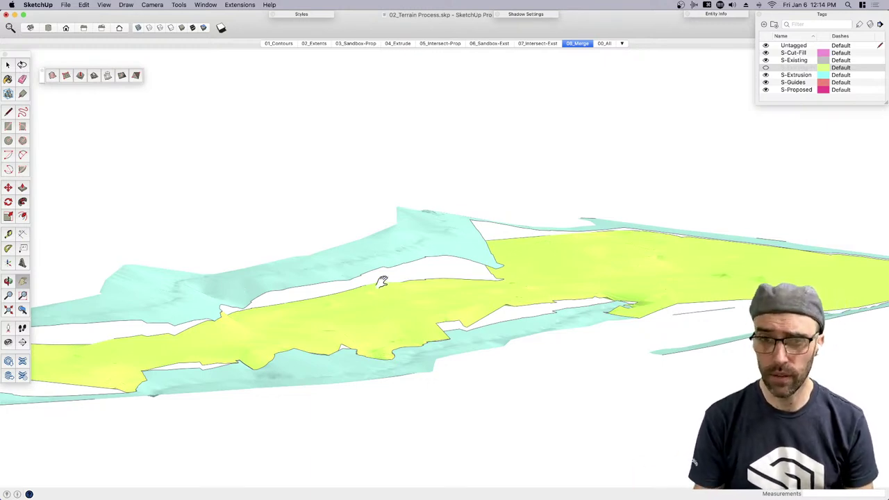
middle_click_drag(403, 302, 312, 354)
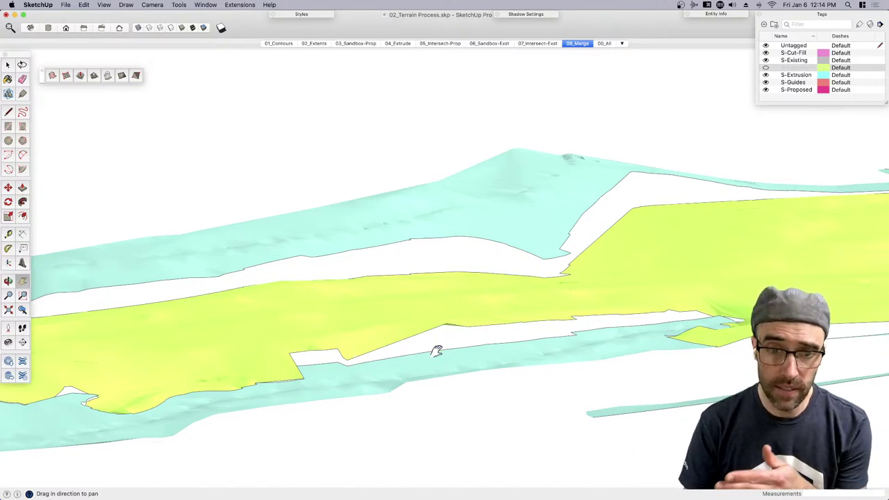
middle_click_drag(417, 337, 500, 385)
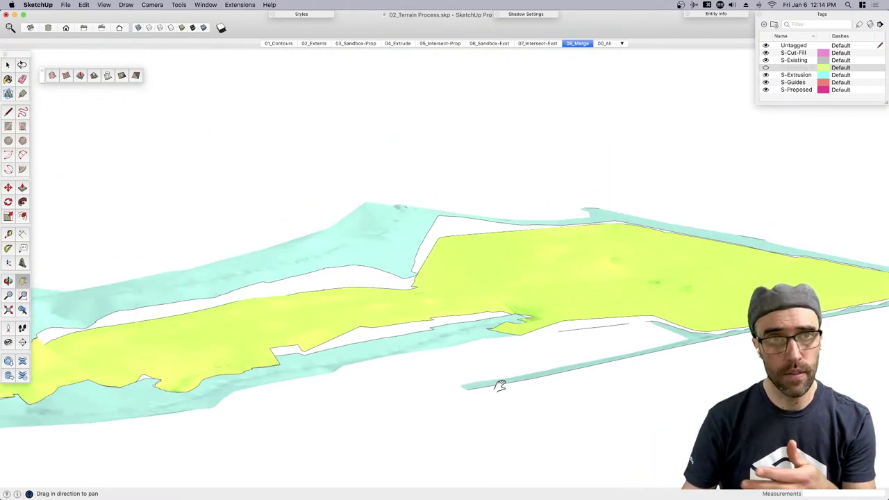
mouse_move(505, 350)
middle_mouse_down()
mouse_move(516, 321)
mouse_move(485, 334)
mouse_move(506, 338)
middle_mouse_up()
scroll(685, 240, "up", 5)
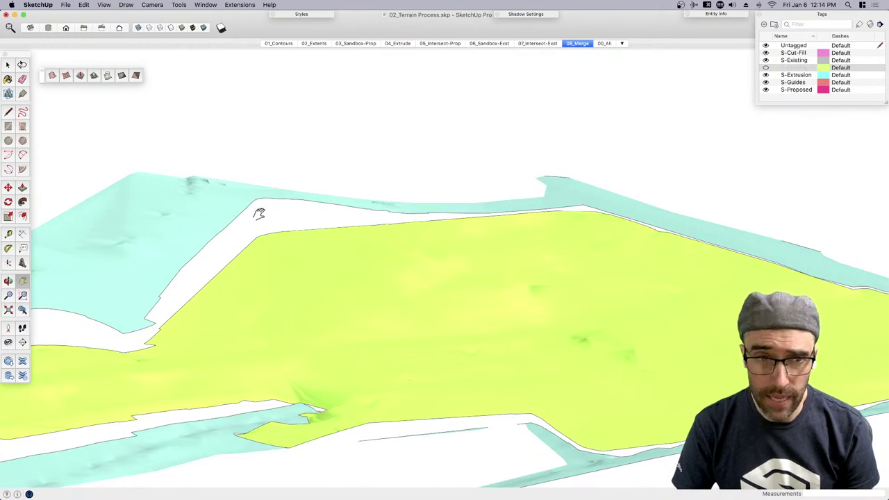
left_click_drag(245, 271, 503, 228)
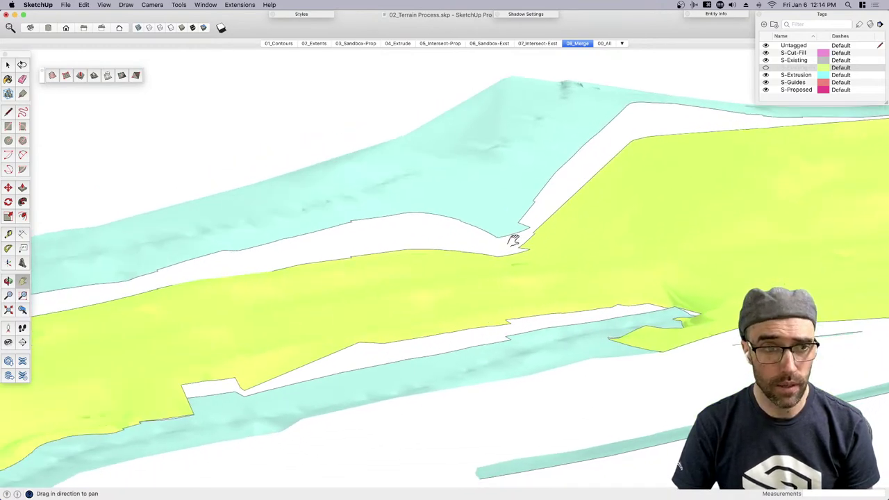
left_click_drag(312, 256, 608, 195)
left_click_drag(260, 268, 449, 223)
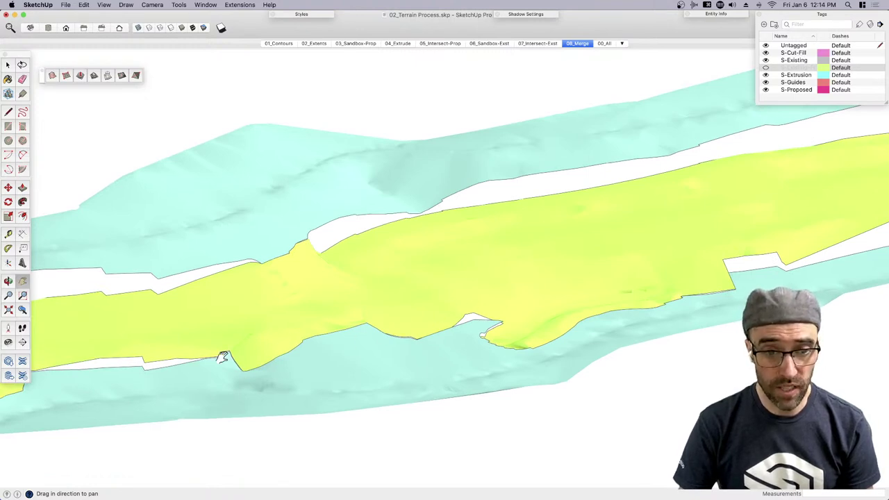
left_click_drag(209, 331, 589, 257)
left_click_drag(459, 290, 510, 218)
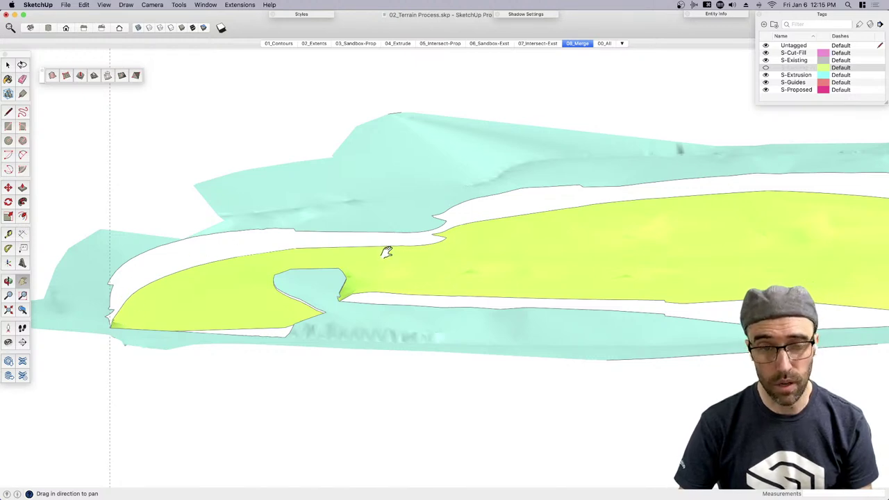
Zoom out and tilt the terrain band, then switch to the 00_All scene
scroll(386, 253, "down", 5)
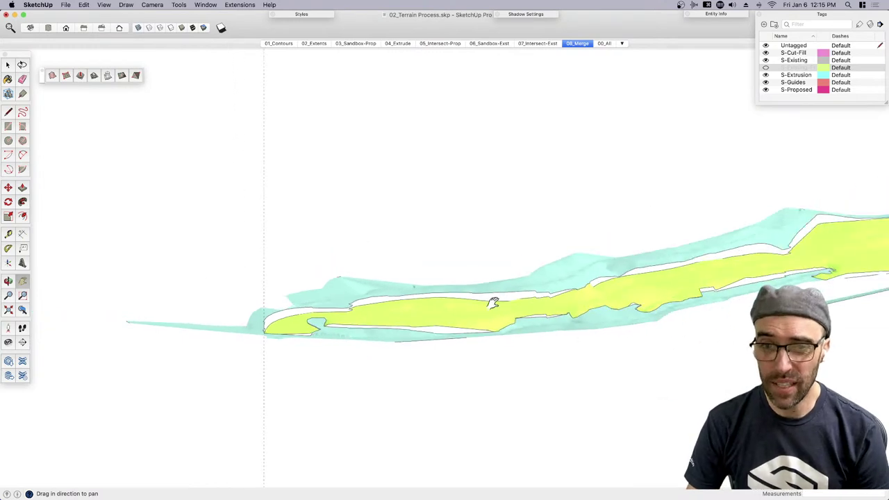
middle_click_drag(381, 294, 415, 329)
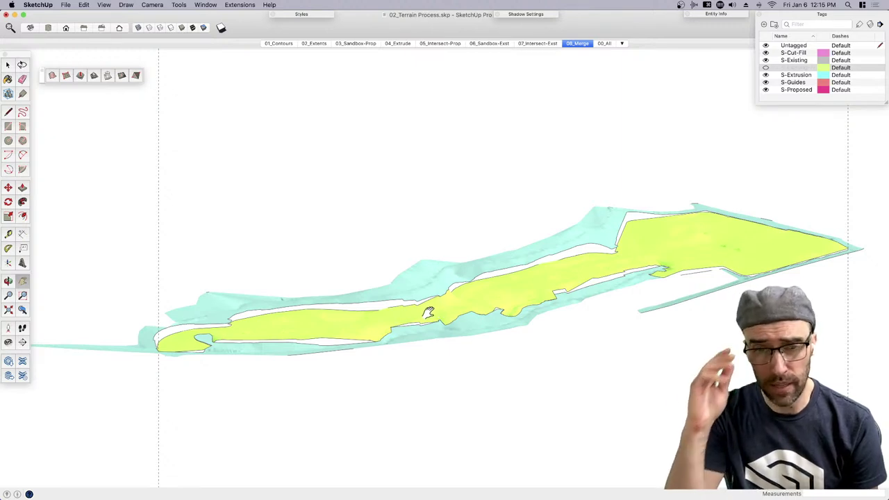
middle_click_drag(433, 312, 432, 345)
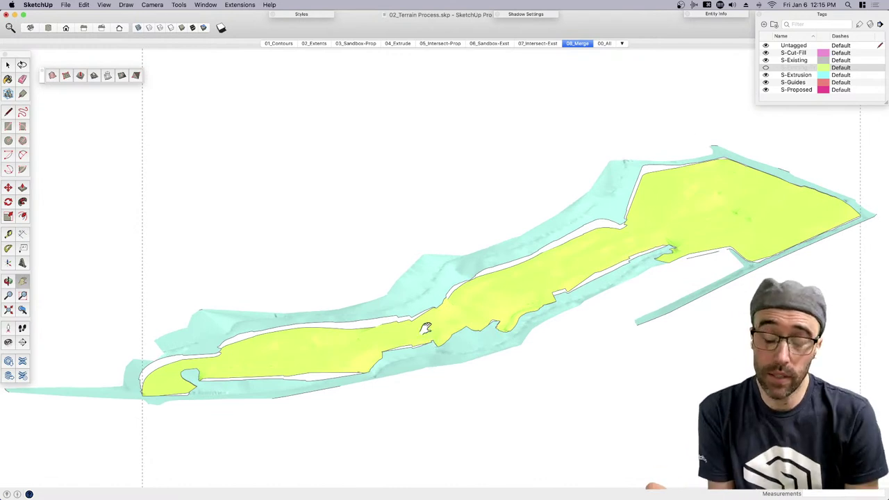
left_click(604, 44)
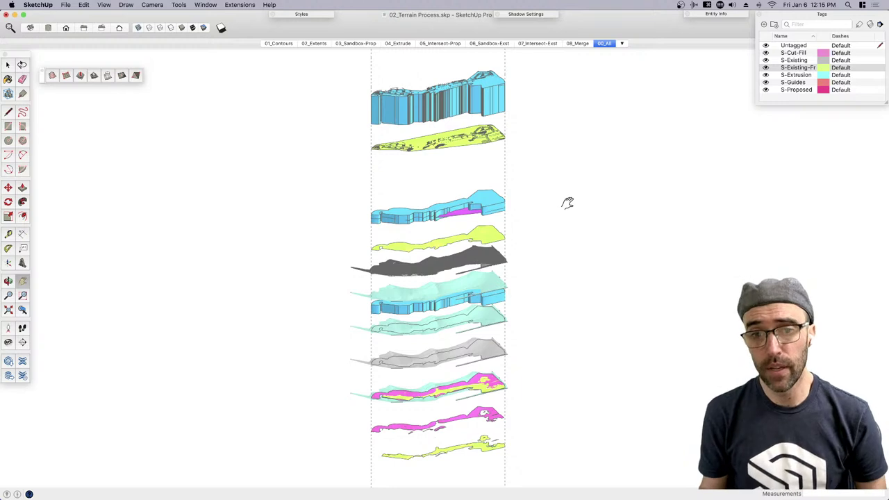
Hide the top blue terrain group and return to the 08_Merge scene
key("space")
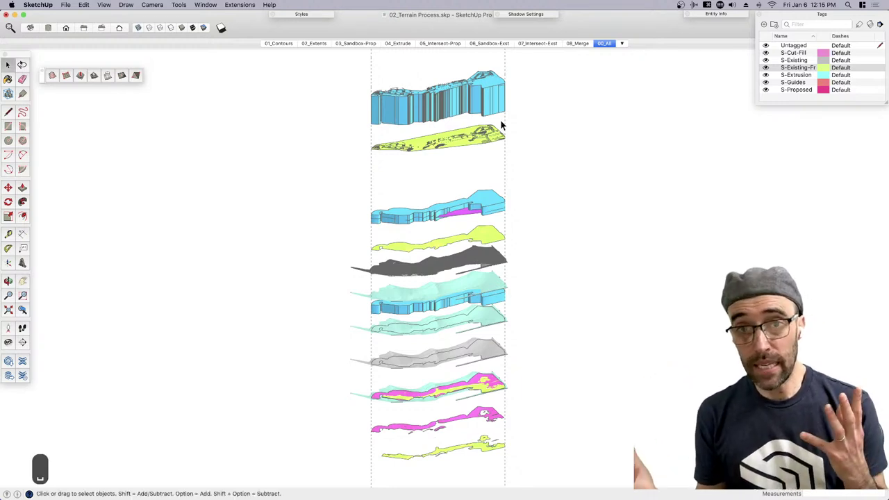
left_click(489, 115)
key("super+e")
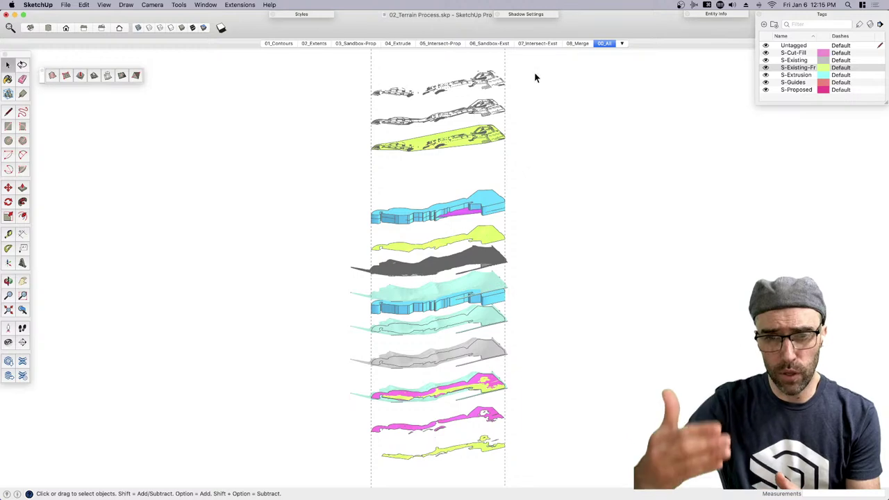
left_click(575, 44)
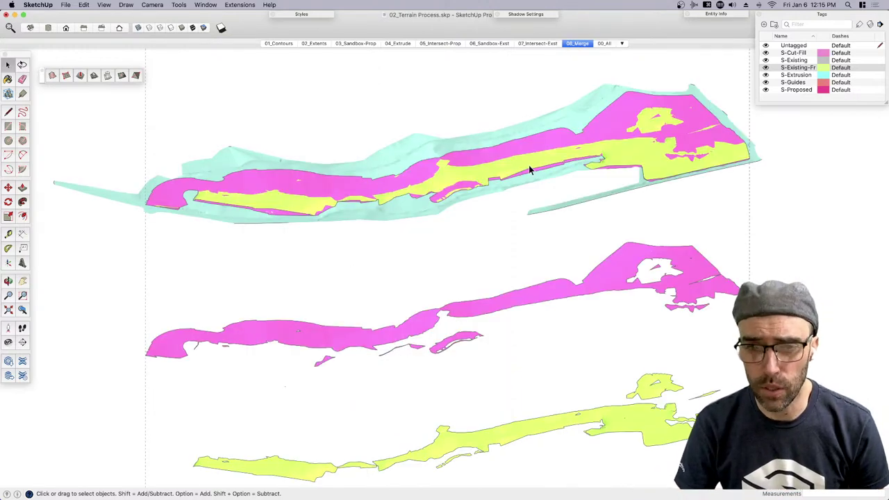
Hide the S-Existing cyan terrain and frame the merged terrain layers closer up
left_click(766, 60)
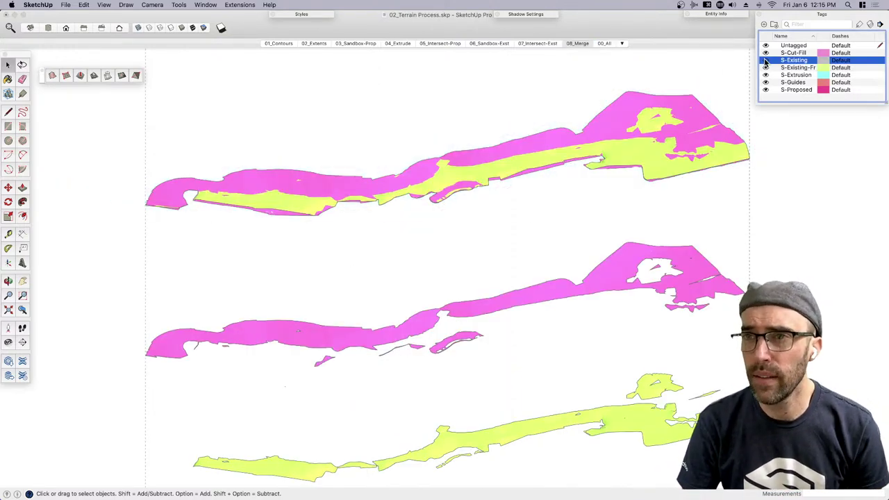
middle_click_drag(369, 208, 455, 191)
key("h")
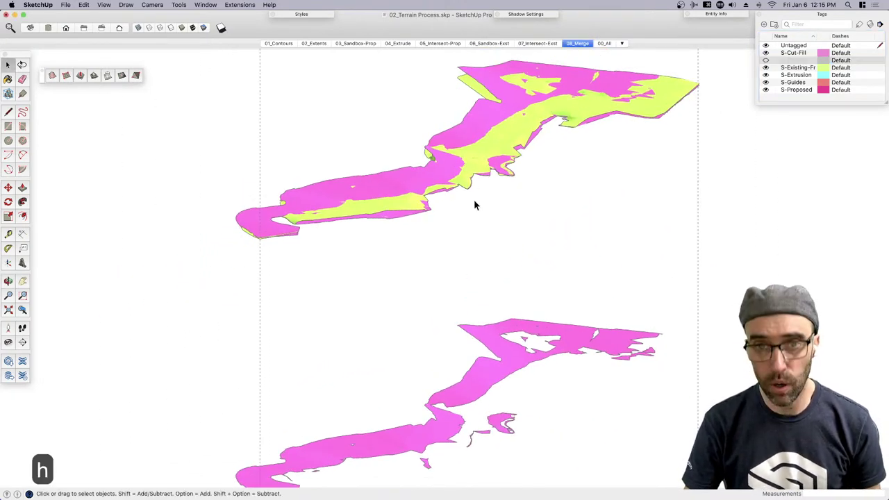
key("h")
left_click_drag(479, 205, 453, 228)
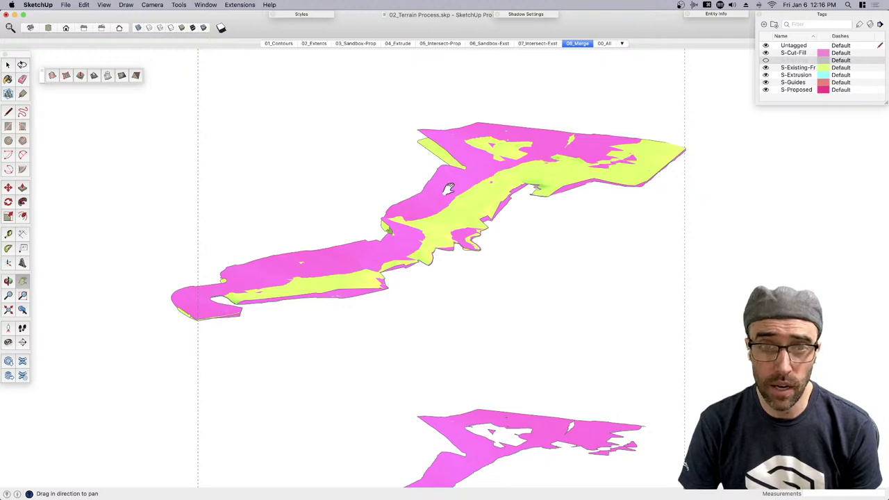
Orbit down to a near-plan view of the pink cut-fill and other terrain copies
middle_click_drag(448, 189, 487, 215)
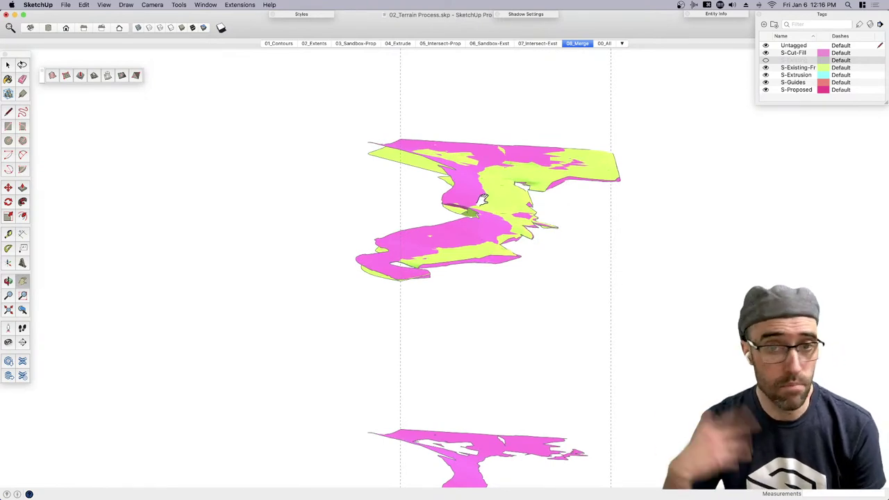
scroll(483, 199, "up", 6)
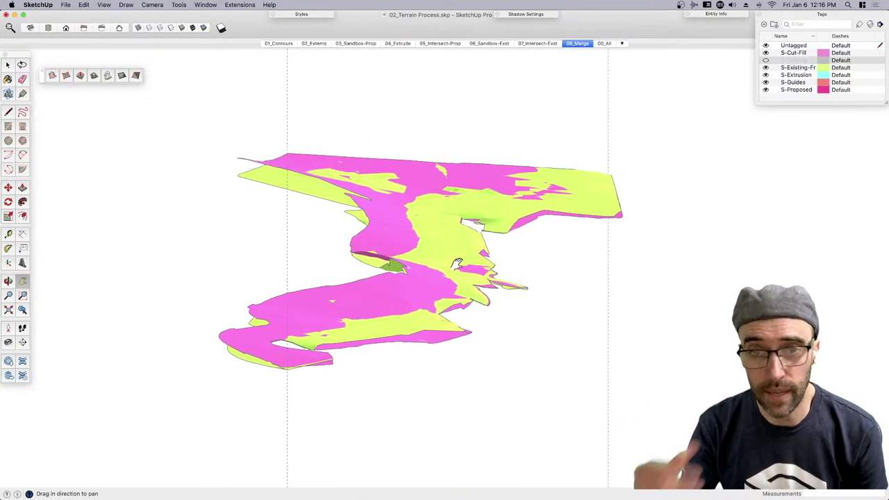
scroll(463, 269, "up", 3)
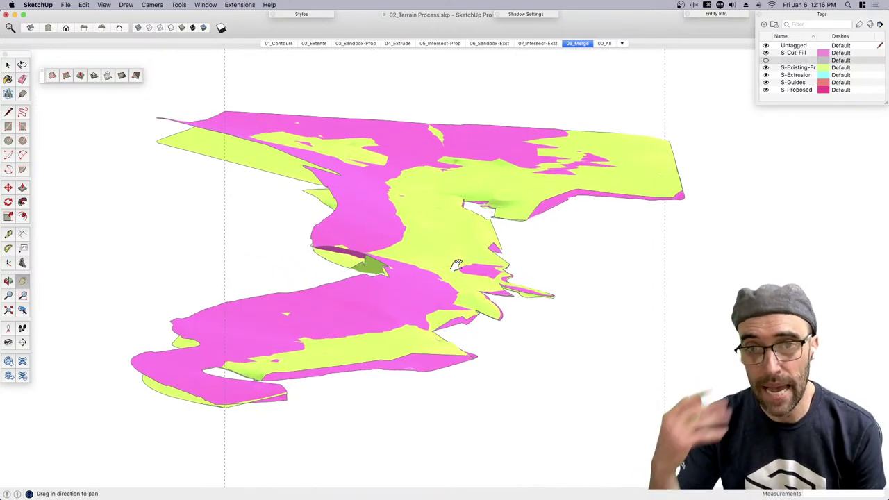
middle_click_drag(457, 265, 422, 300)
left_click_drag(422, 300, 453, 295, "shift")
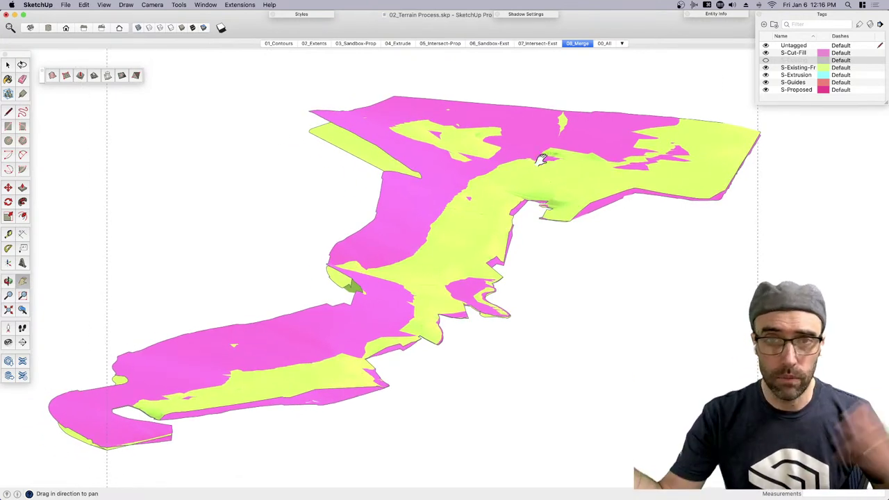
left_click_drag(466, 224, 480, 213)
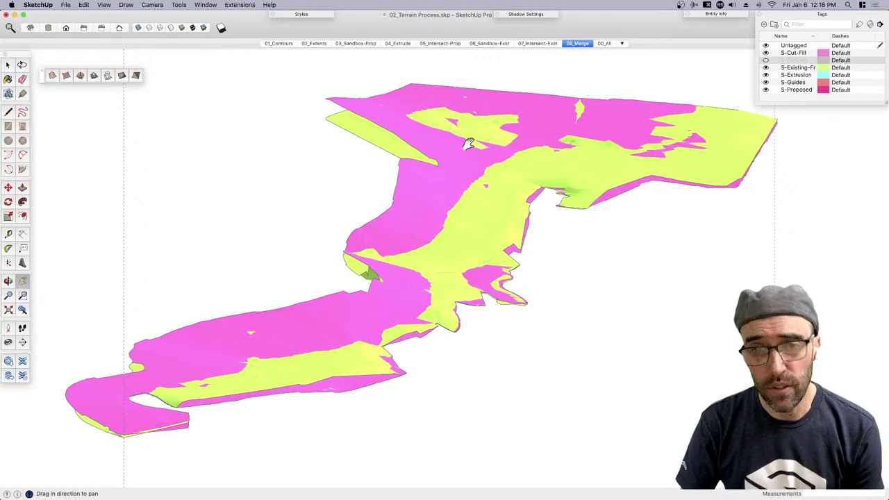
middle_click_drag(469, 143, 473, 224)
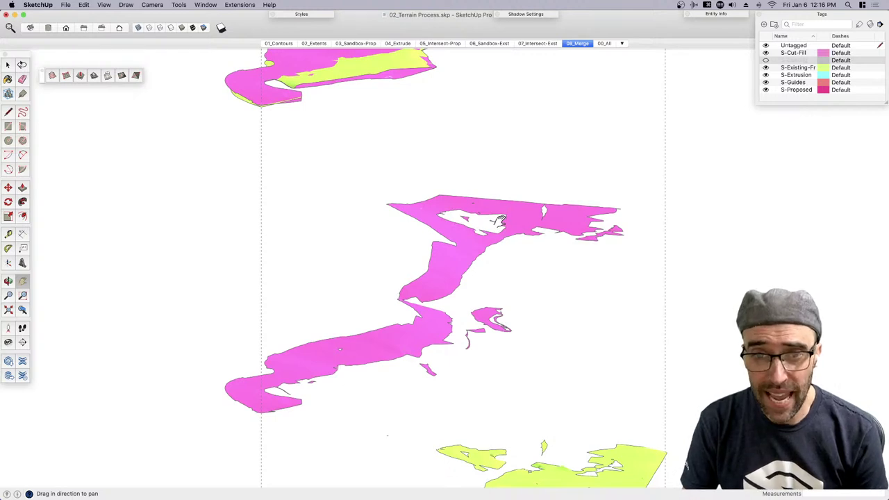
Zoom out so the pink cut-fill and lime terrain show fully, then reapply 08_Merge
scroll(481, 219, "up", 2)
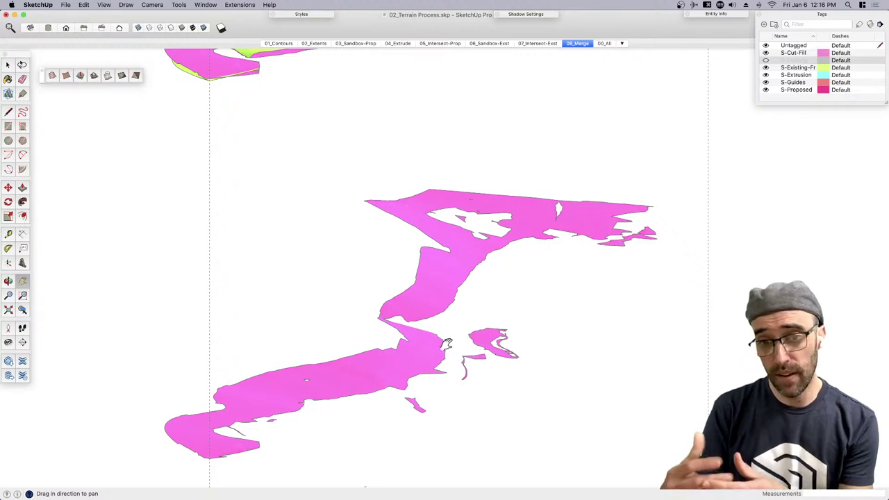
scroll(455, 257, "down", 1)
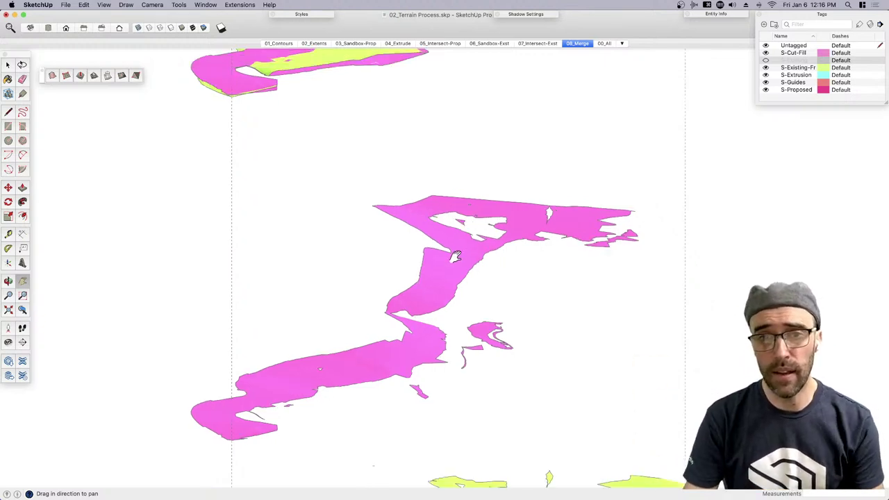
scroll(456, 258, "down", 3)
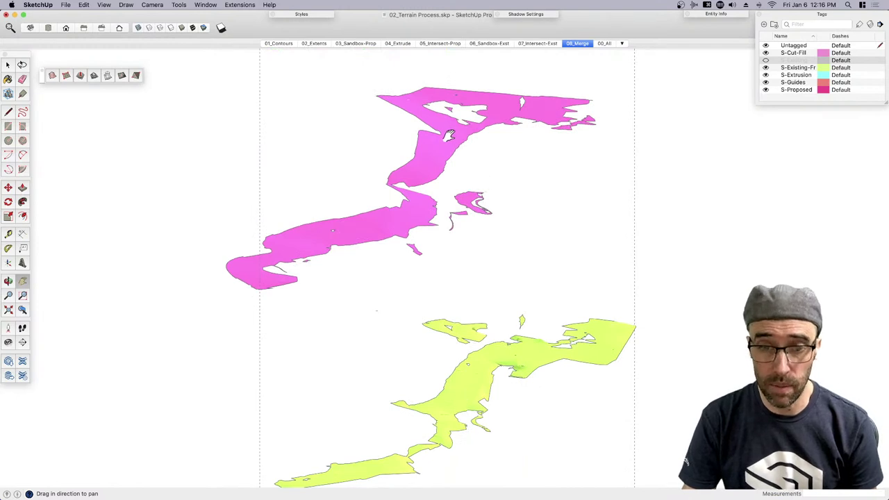
scroll(456, 243, "down", 2)
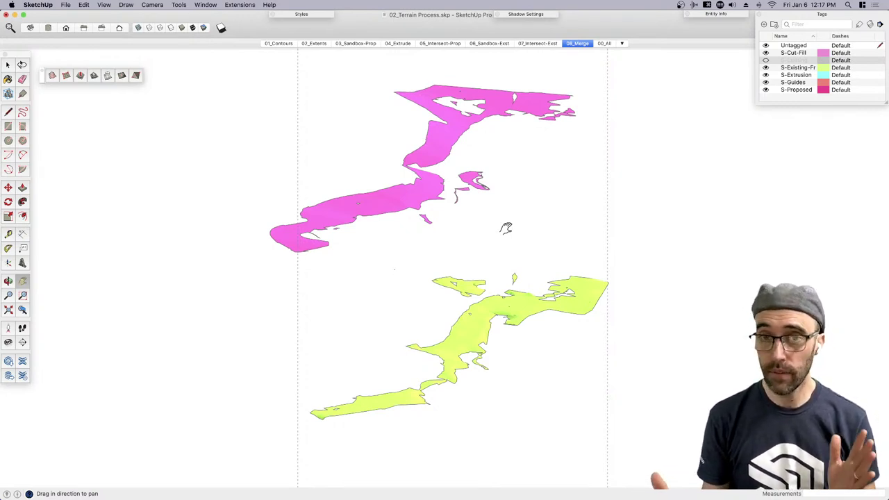
key("space")
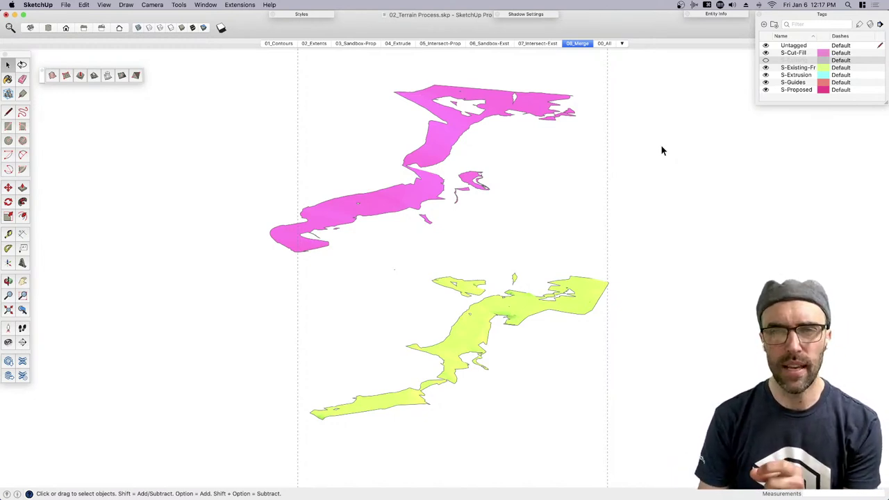
left_click(581, 43)
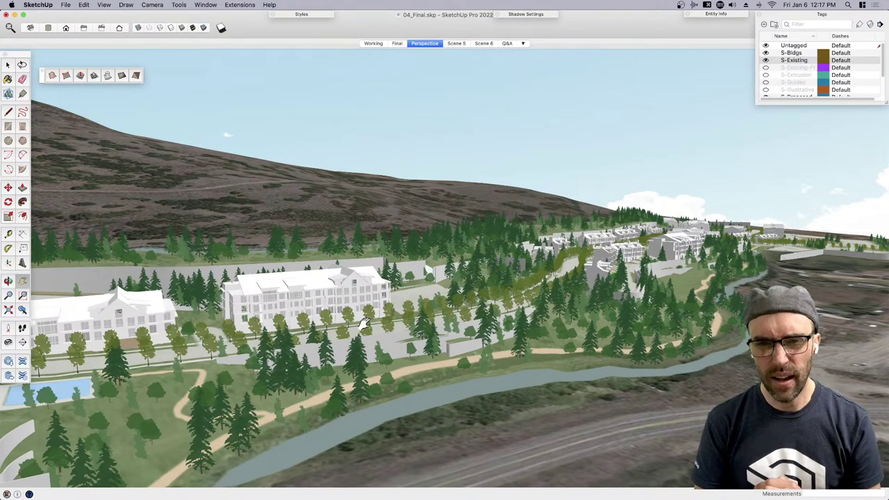
With the 04_Final model open, switch back to the Select tool
key("space")
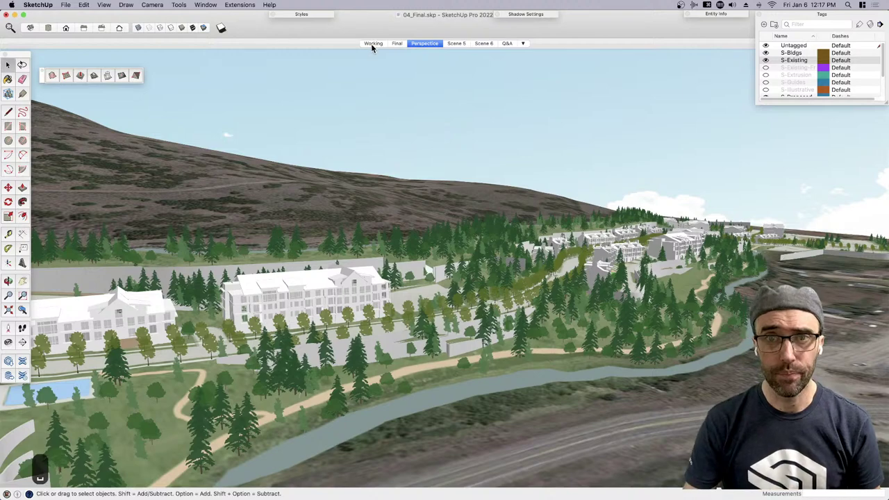
Show the Working scene, resize the Tags list, and select the aerial terrain
left_click(373, 43)
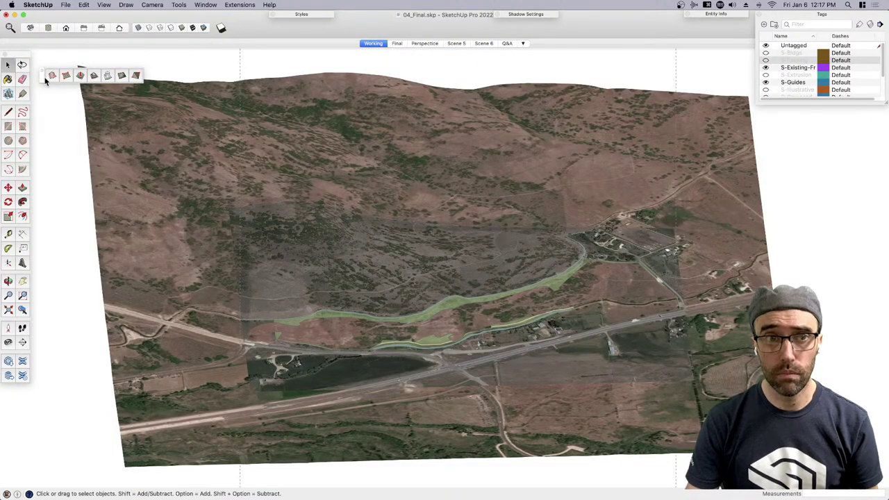
left_click_drag(42, 77, 39, 63)
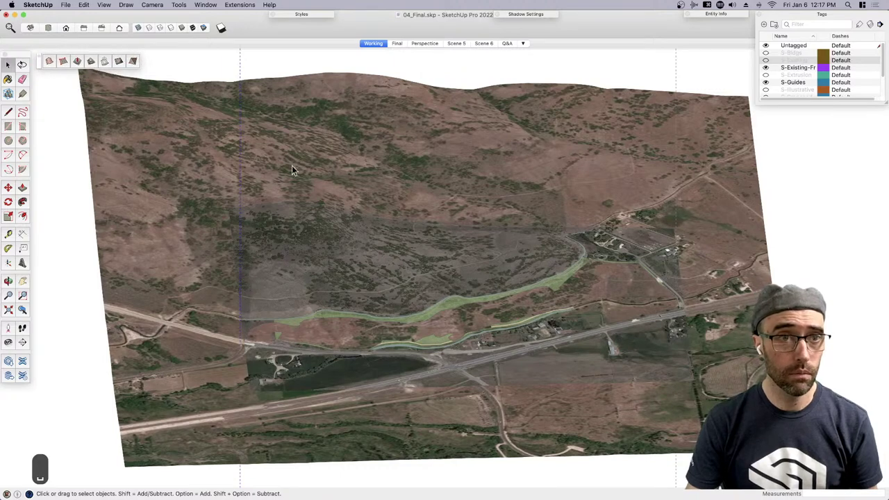
scroll(356, 248, "down", 3)
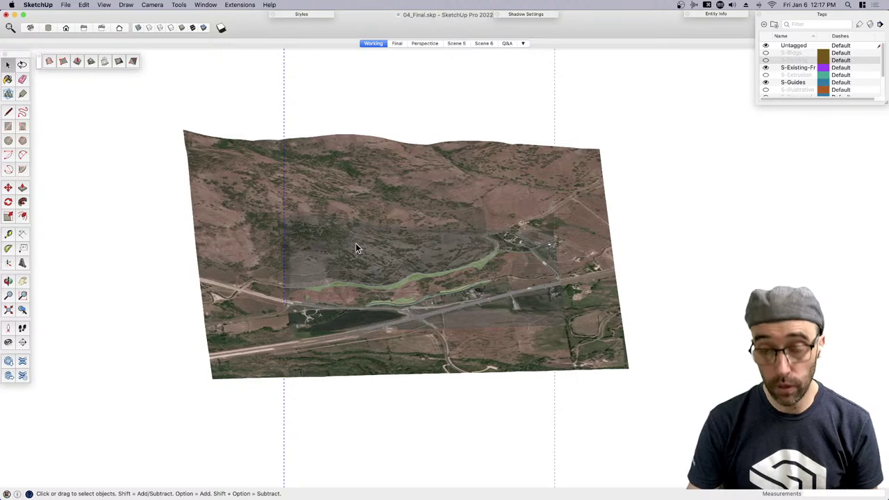
left_click_drag(886, 101, 874, 69)
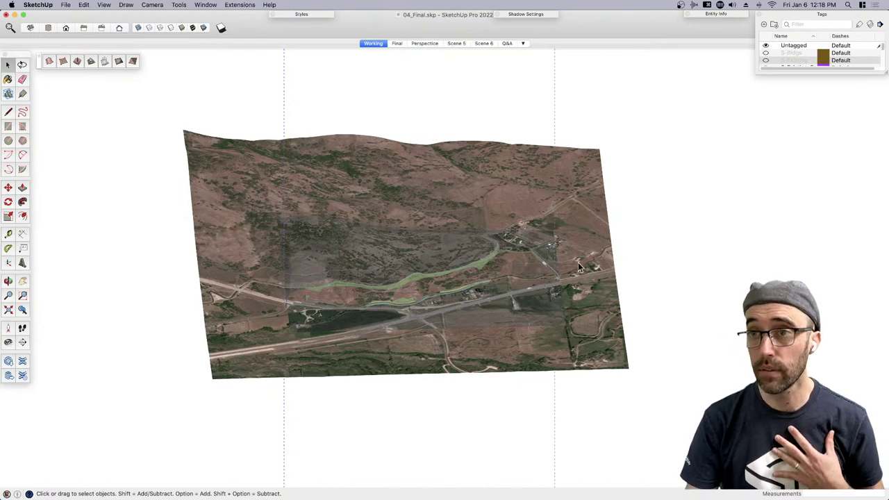
left_click(491, 183)
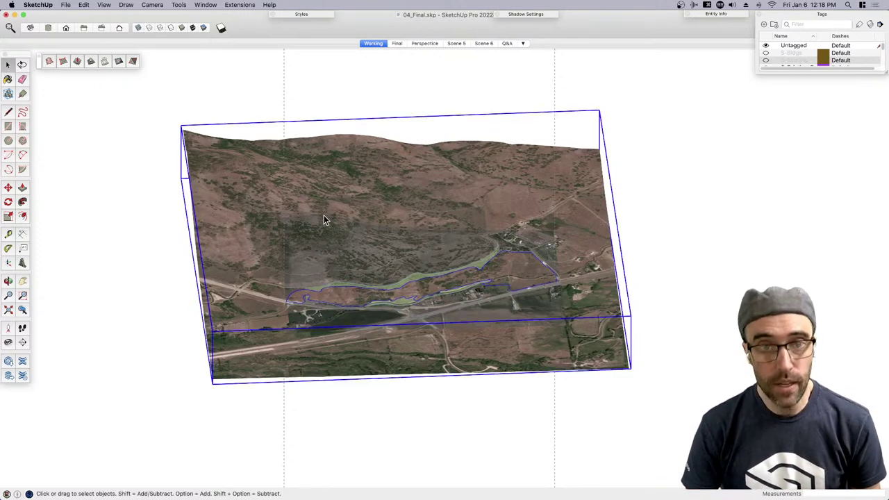
Orbit around the aerial terrain to an oblique angle and select the terrain group
middle_click_drag(341, 74, 451, 277)
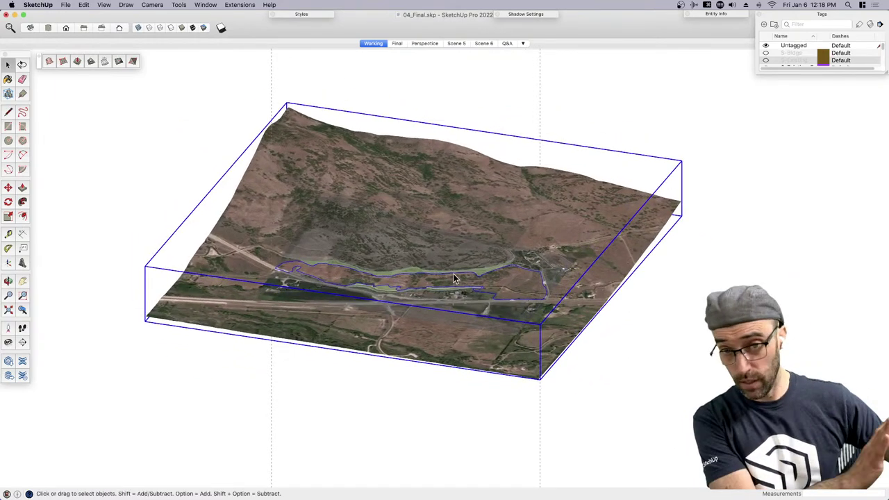
scroll(445, 251, "up", 2)
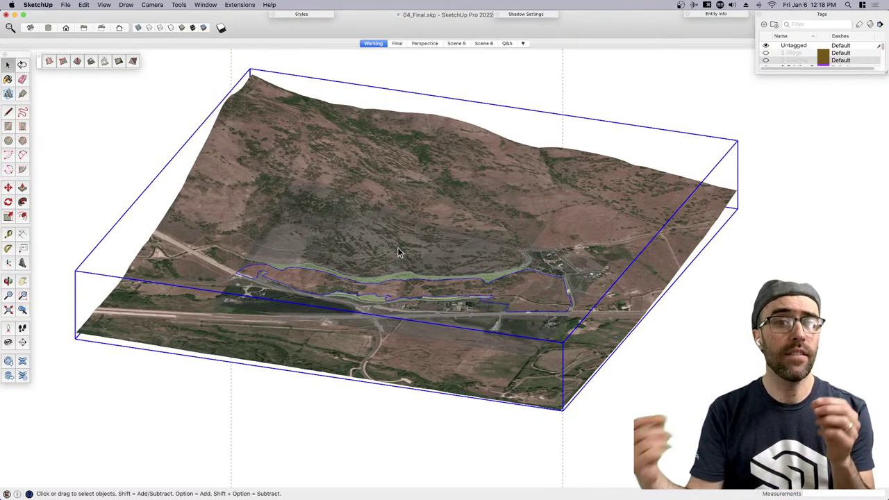
middle_click_drag(397, 251, 560, 142)
left_click(419, 147)
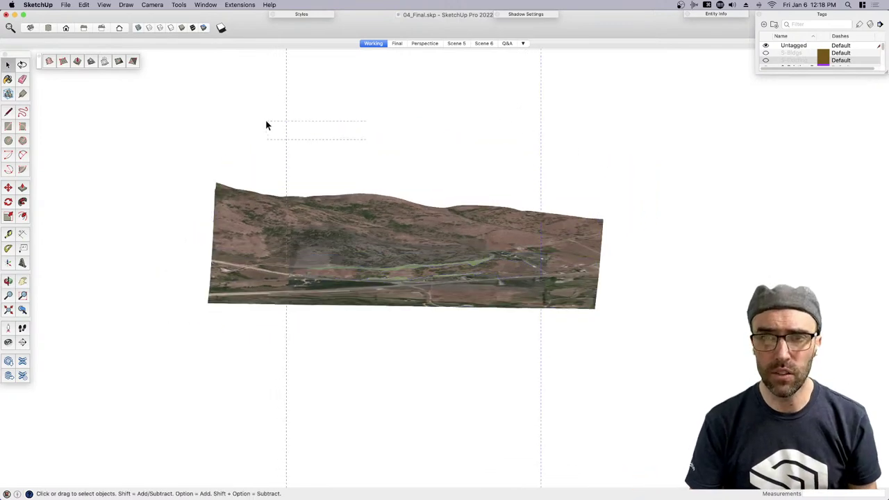
left_click_drag(266, 125, 266, 125)
middle_click_drag(266, 125, 453, 218)
left_click(391, 261)
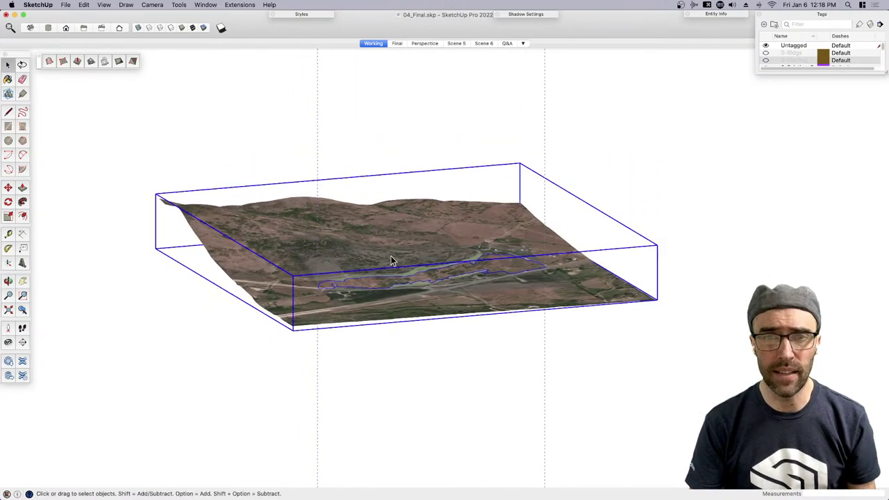
Start moving the terrain group, then cancel so it stays in place
key("m")
left_click(389, 260)
key("space")
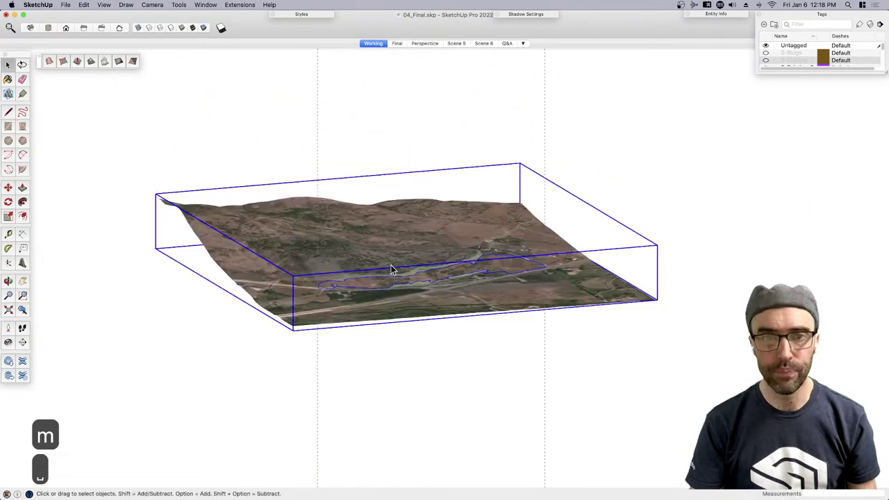
scroll(542, 273, "up", 3)
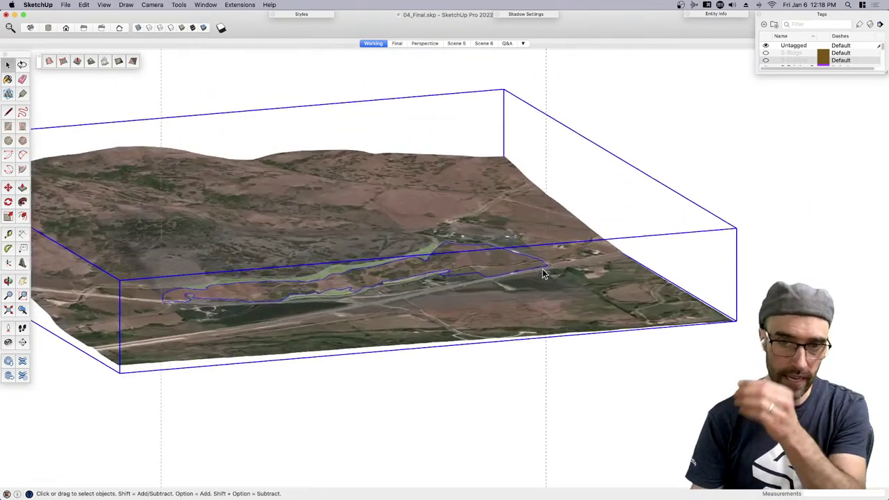
scroll(544, 274, "up", 3)
Orbit to a top-down view and stretch the Tags list to show every tag
scroll(546, 368, "down", 4)
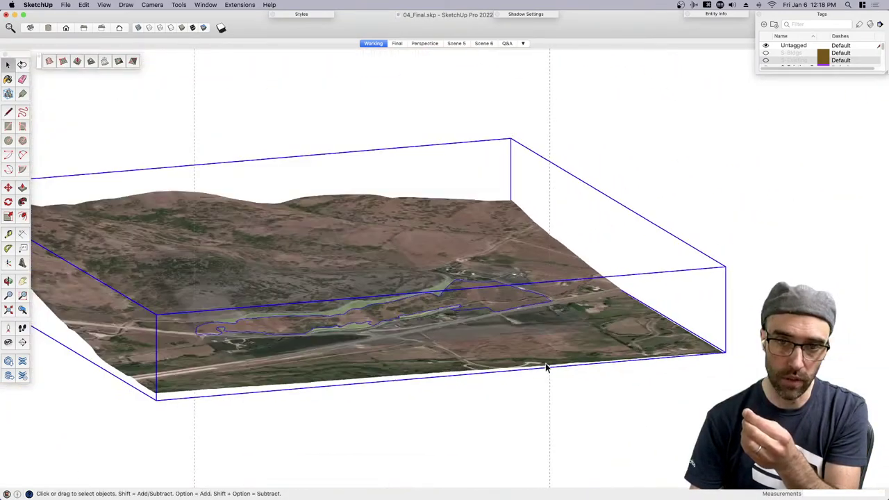
scroll(546, 368, "down", 3)
middle_click_drag(542, 411, 399, 394)
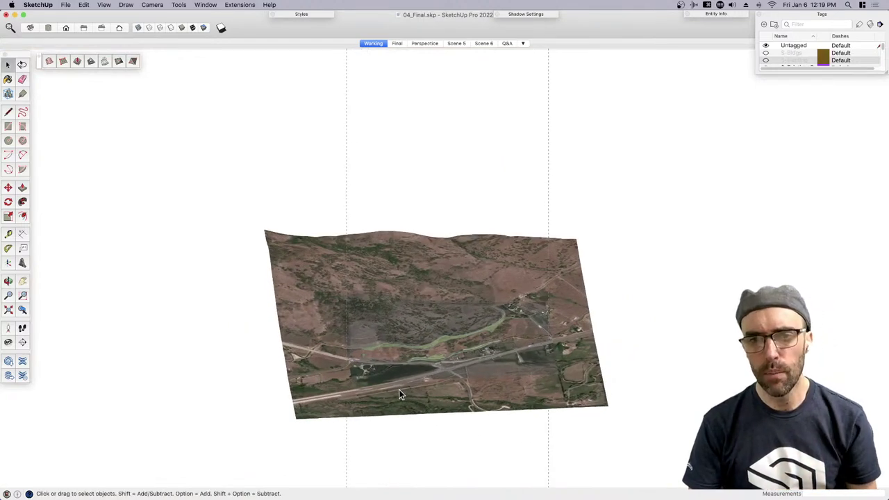
scroll(399, 394, "up", 3)
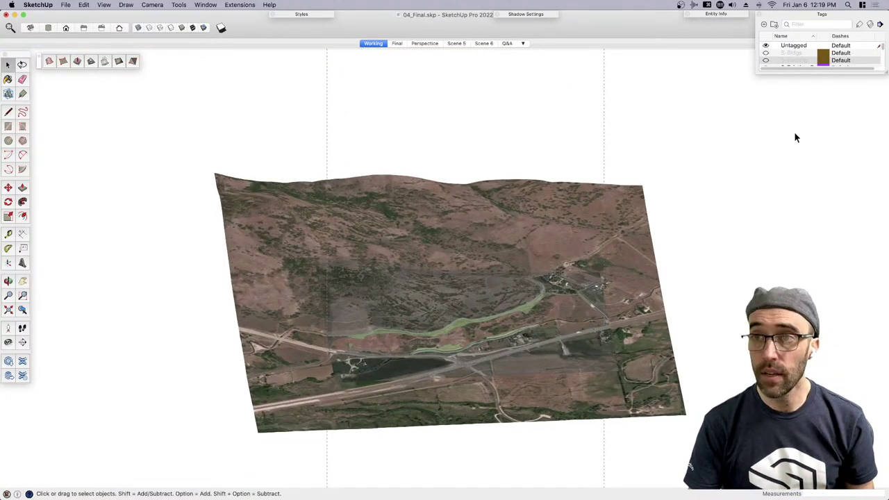
left_click_drag(884, 71, 884, 127)
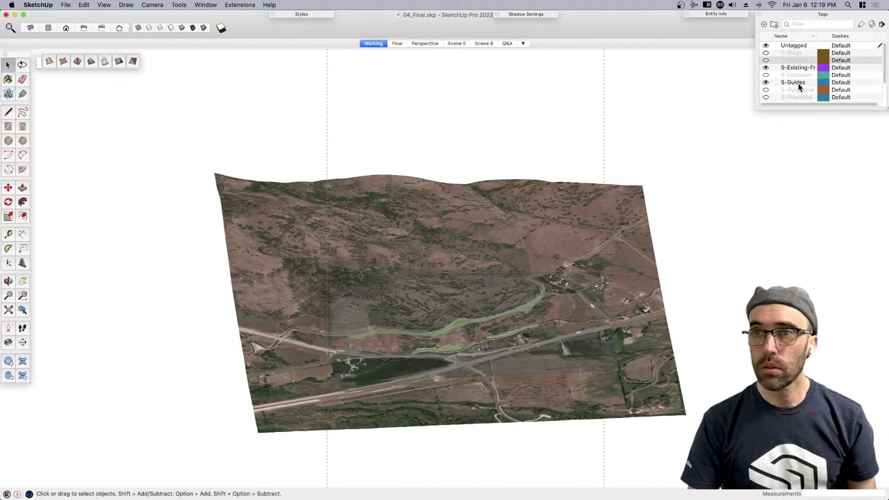
Turn on the S-Existing tag and switch the camera to Perspective
left_click(766, 61)
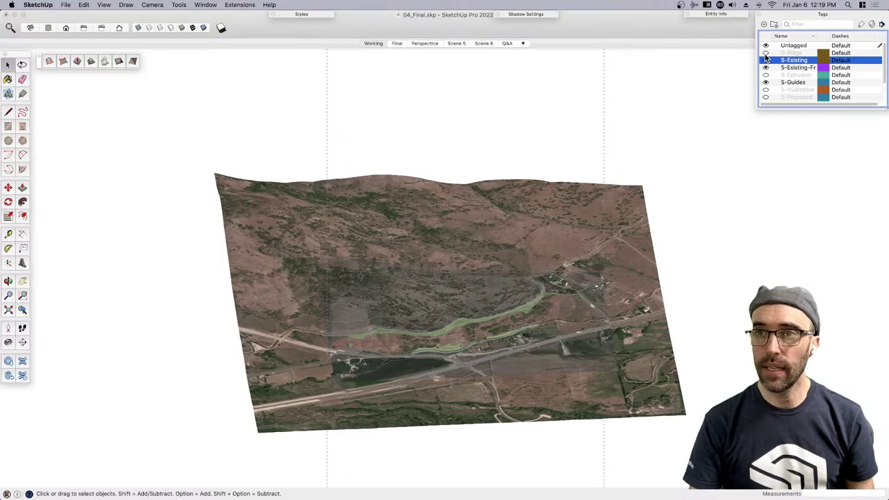
middle_click_drag(618, 201, 462, 324)
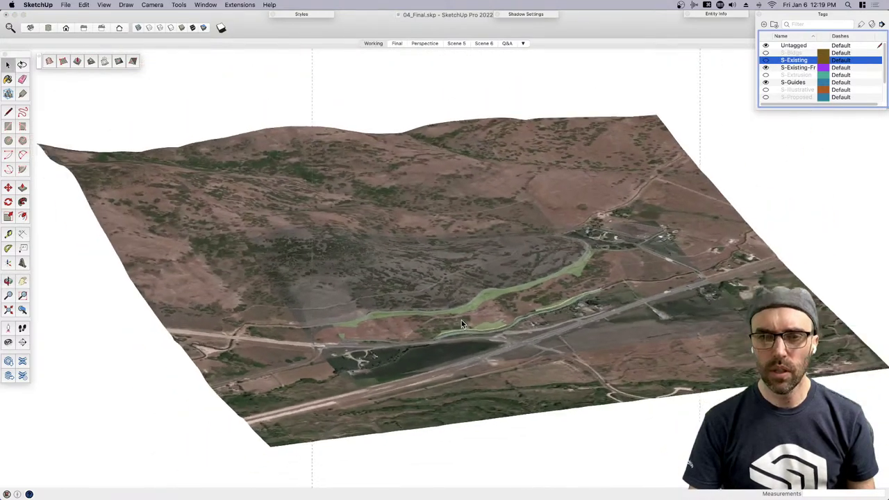
left_click(152, 5)
left_click(165, 53)
scroll(519, 300, "up", 6)
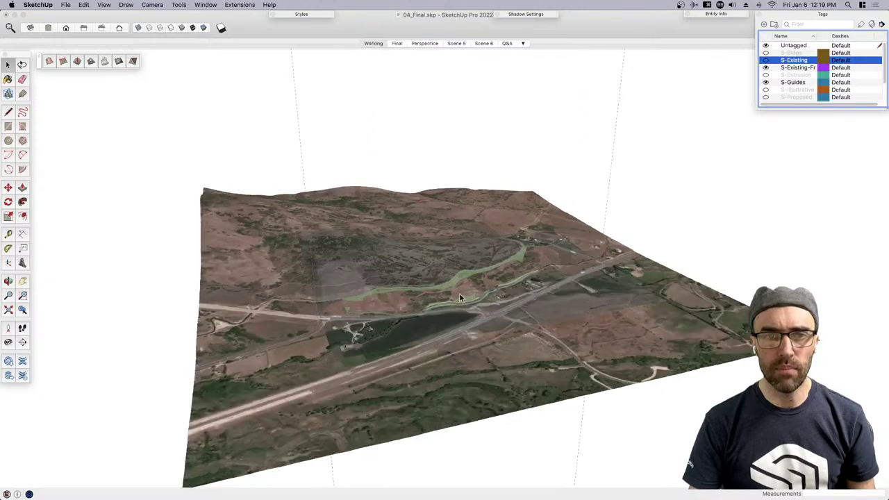
Orbit low along the terrain toward the valley and enlarge the Tags list
middle_click_drag(418, 299, 442, 274)
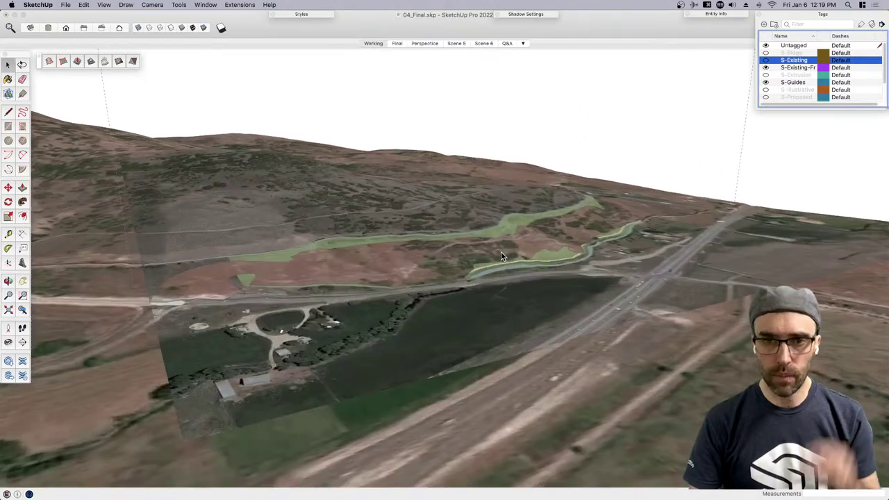
middle_click_drag(501, 252, 494, 225)
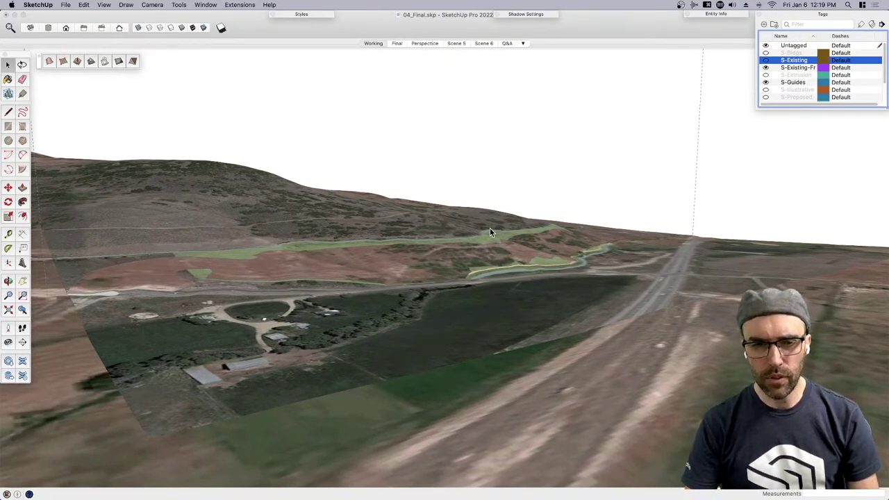
scroll(490, 227, "down", 3)
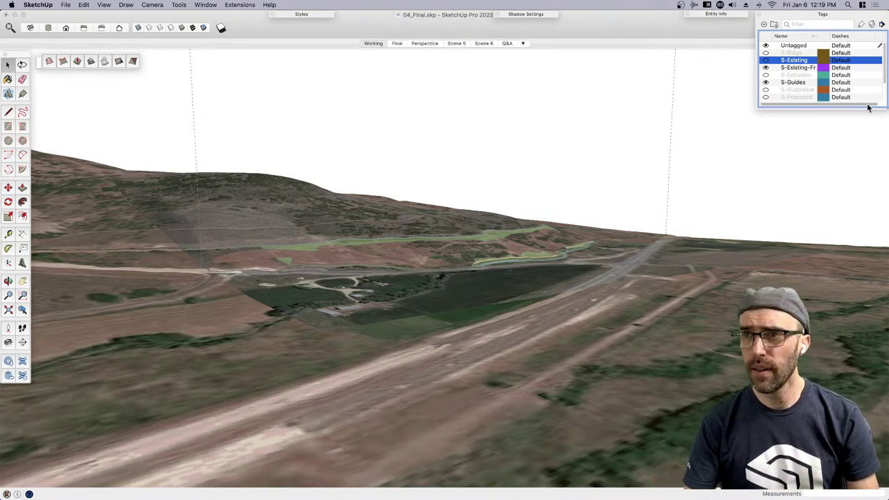
left_click_drag(885, 111, 884, 142)
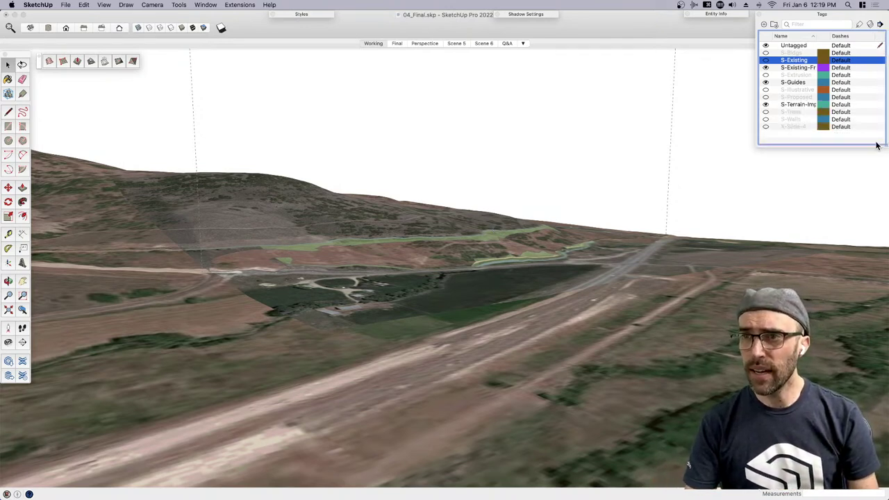
Toggle the S-Terrain-Imp tag off and on, then return to the Working scene
left_click(766, 105)
left_click(766, 105)
key("Page_Up")
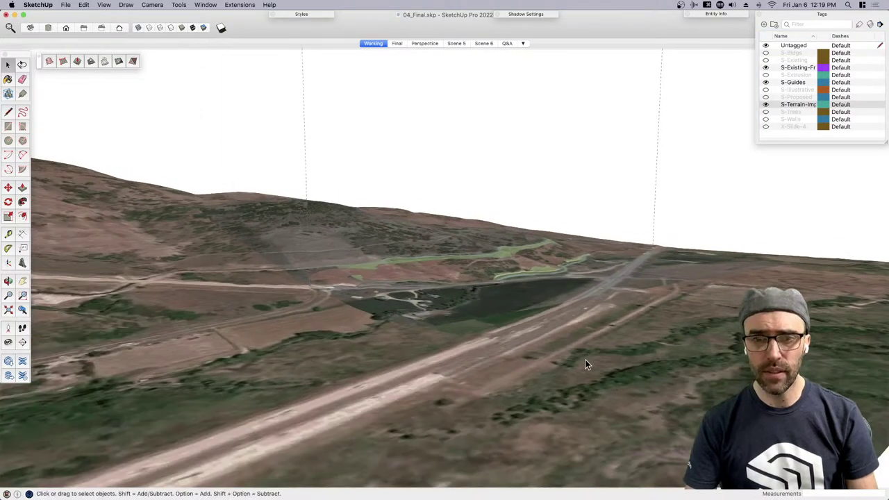
Open the terrain group for editing to reveal the imported site patch
left_click(585, 330)
middle_click_drag(518, 358, 276, 268)
double_click(276, 268)
scroll(259, 258, "down", 3)
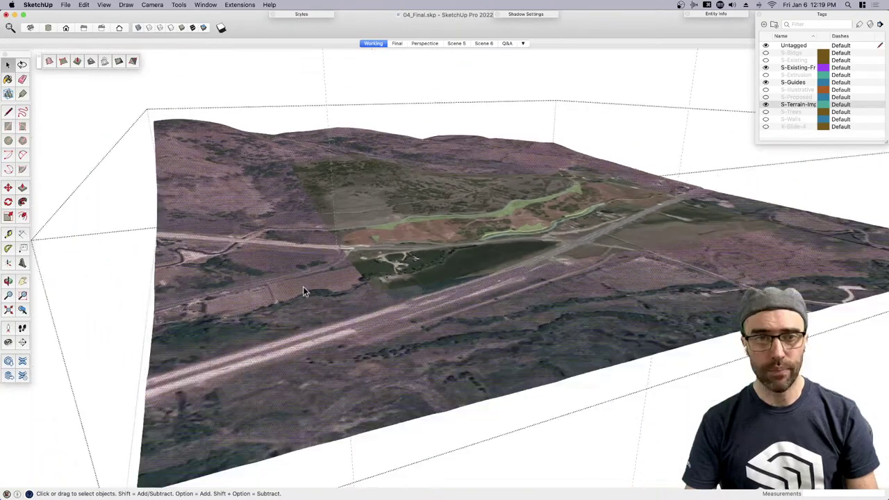
scroll(390, 228, "up", 5)
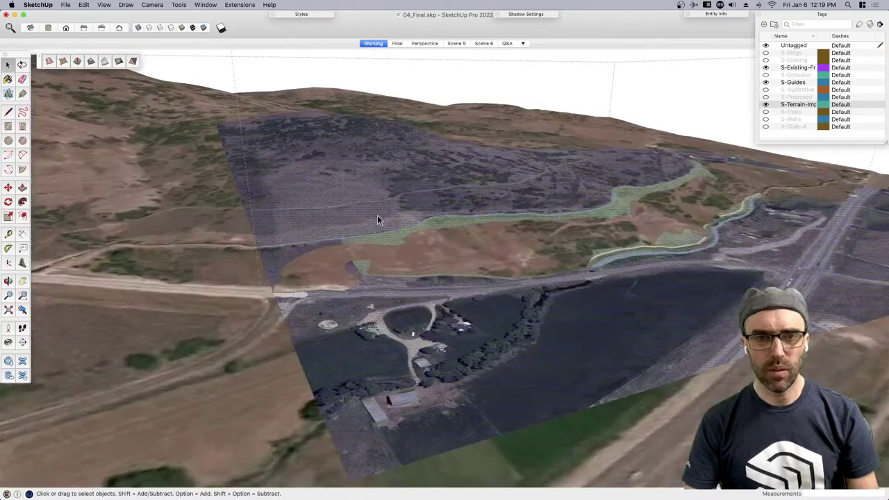
scroll(378, 220, "down", 5)
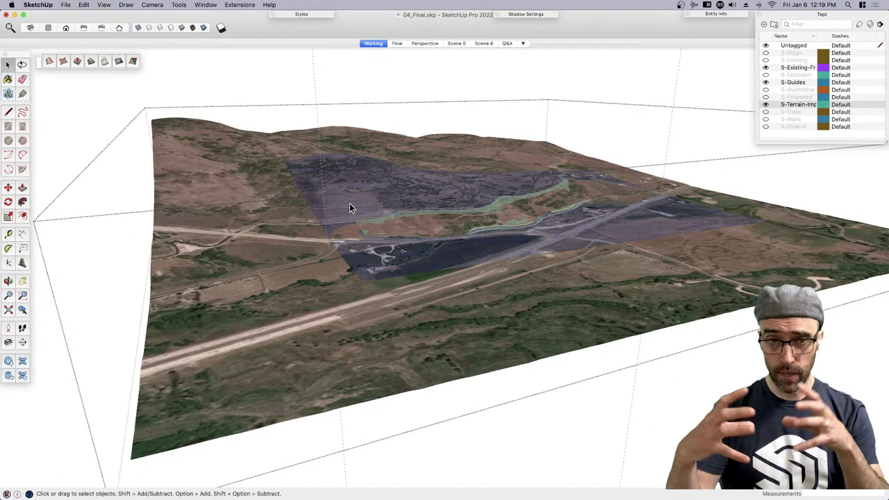
Group the terrain mesh, group the inner site polygon separately, then explode the site group
left_click(272, 224)
key("super+g")
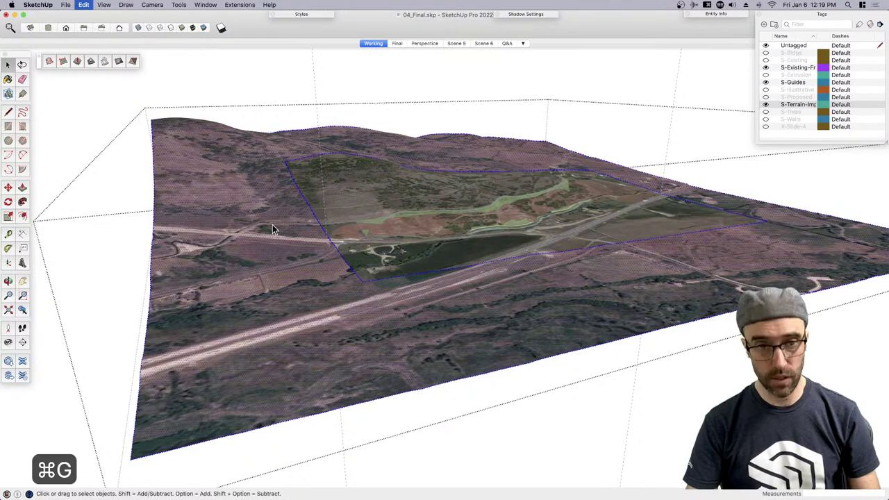
left_click(345, 201)
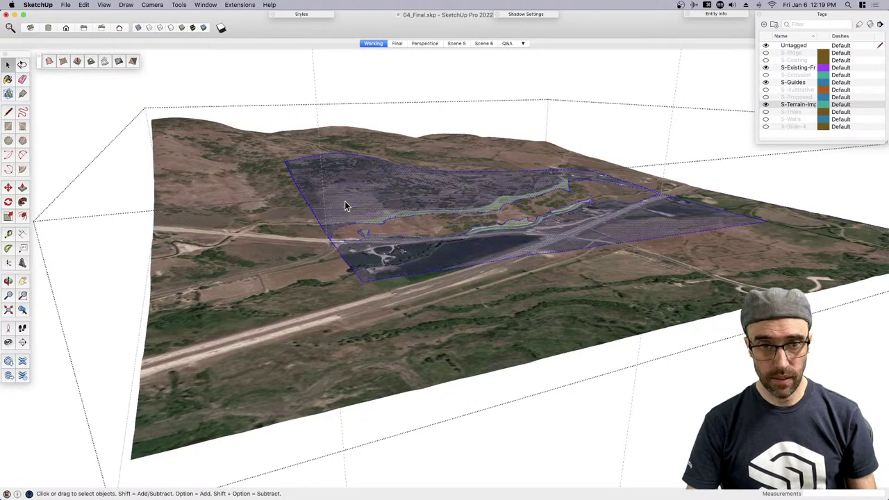
key("super+g")
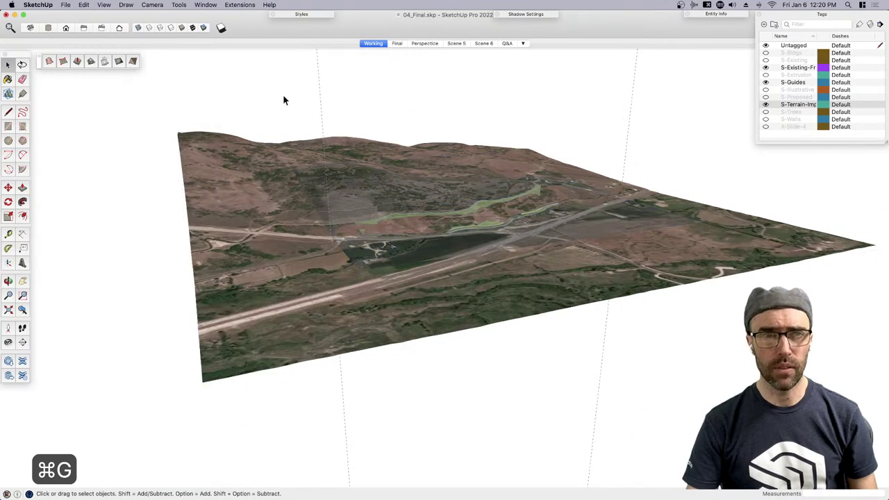
right_click(264, 172)
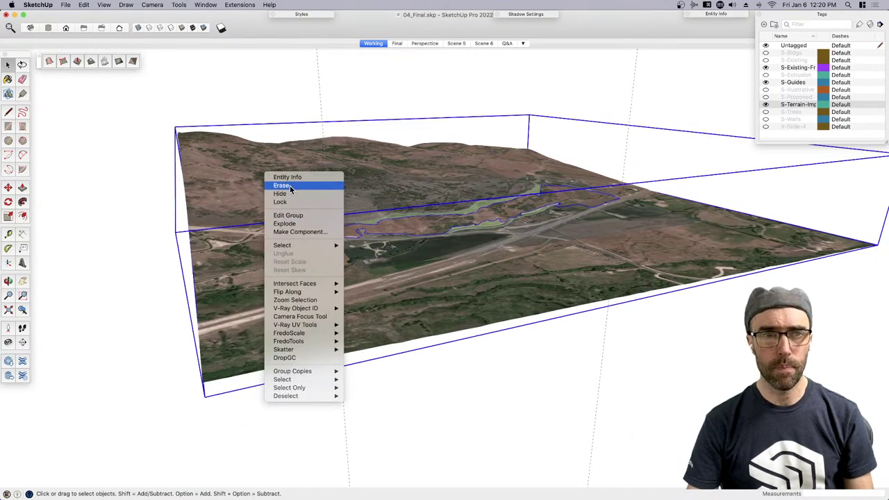
left_click(295, 224)
Hide the large and remaining terrain pieces, then undo to restore the full terrain
left_click(223, 108)
left_click(239, 162)
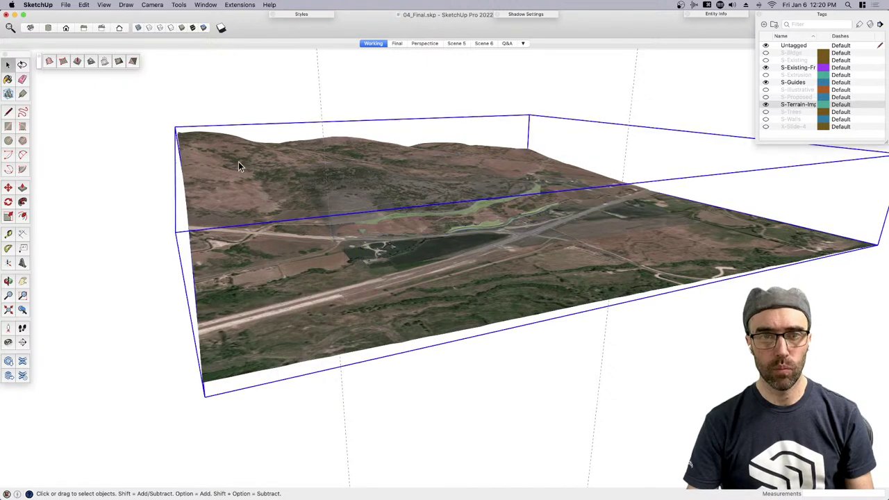
key("super+e")
left_click(357, 182)
key("super+e")
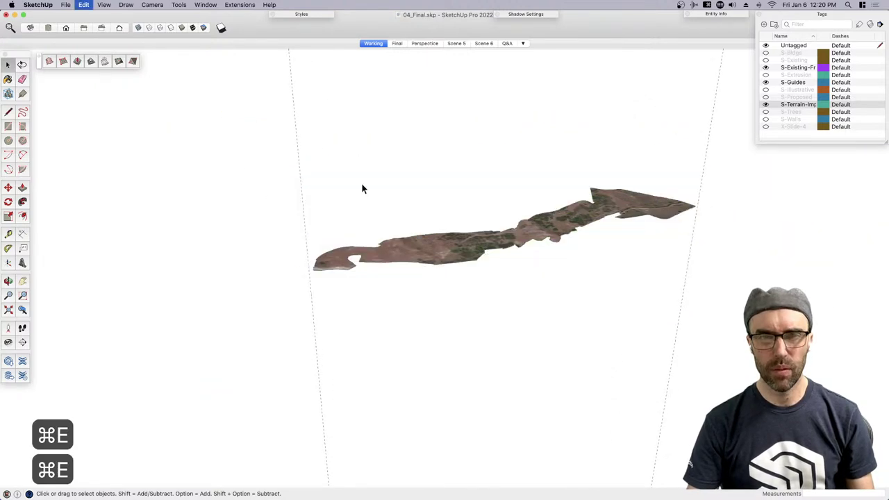
key("super+z")
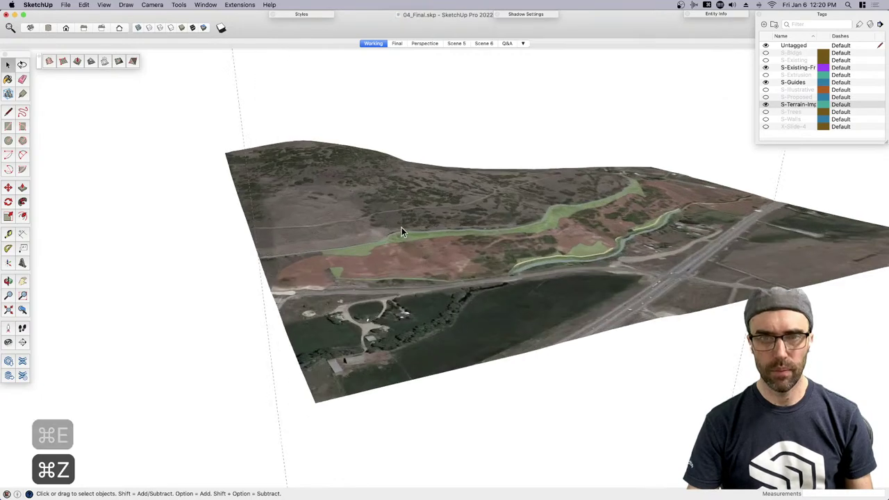
middle_click_drag(426, 258, 382, 300)
key("h")
left_click_drag(382, 301, 482, 300)
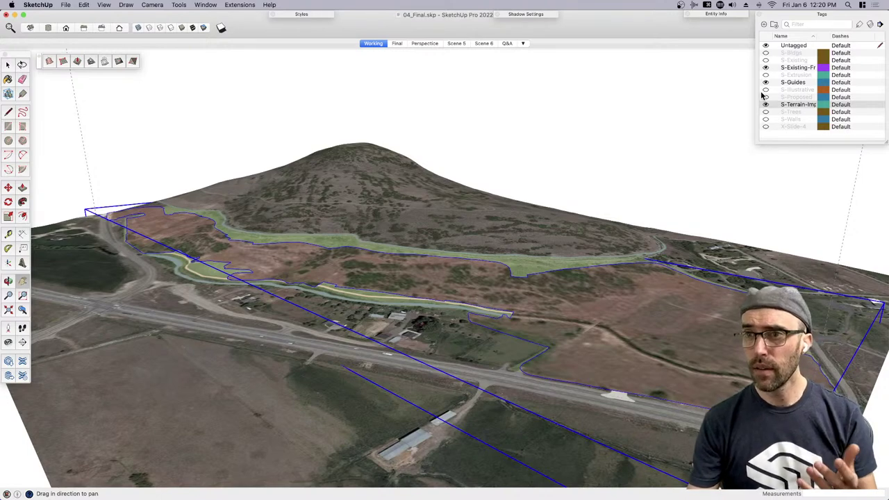
scroll(655, 109, "down", 10)
middle_click_drag(555, 169, 580, 298)
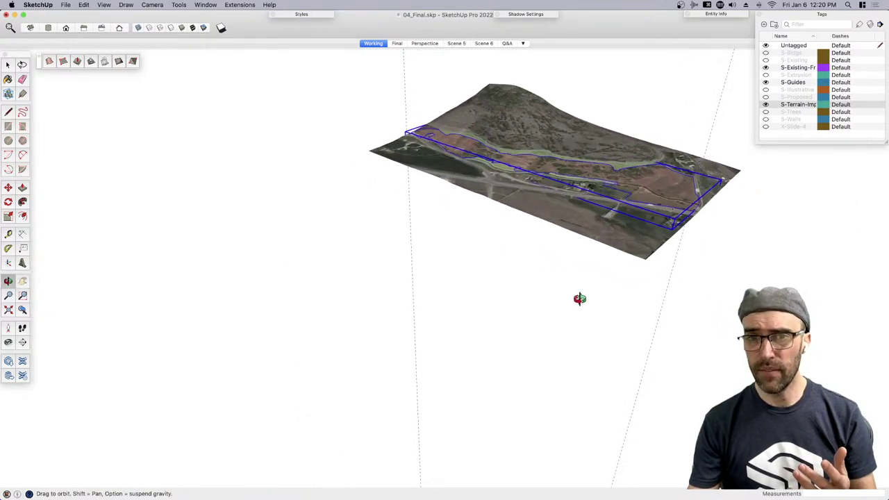
scroll(565, 143, "up", 10)
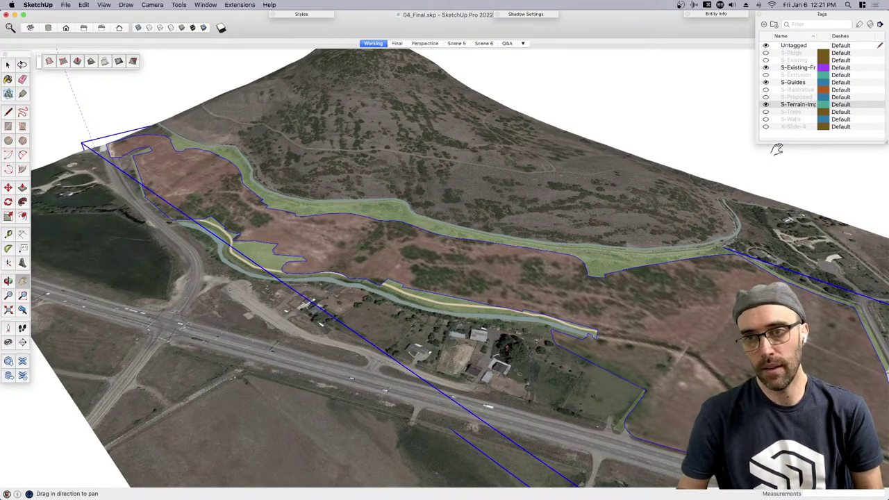
left_click(215, 5)
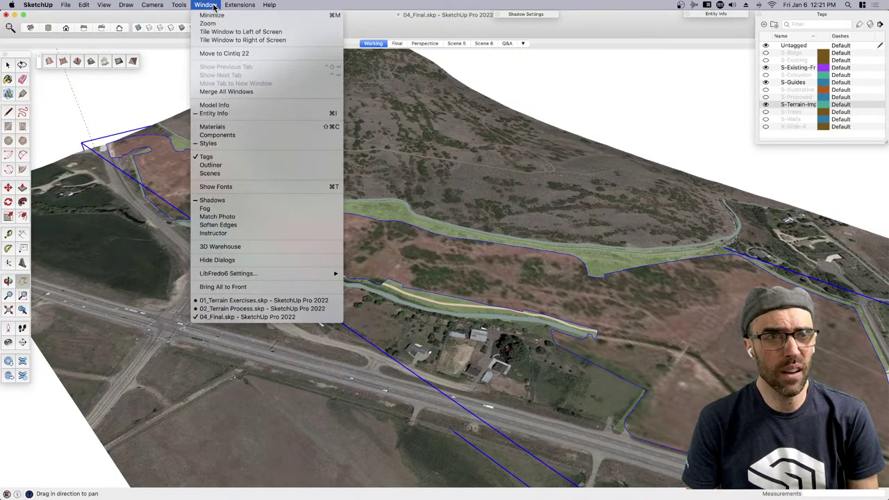
left_click(216, 105)
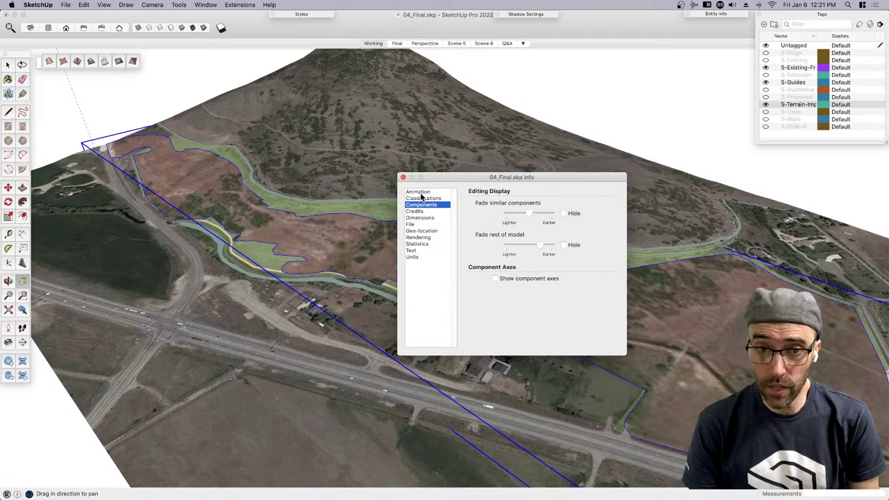
left_click(423, 245)
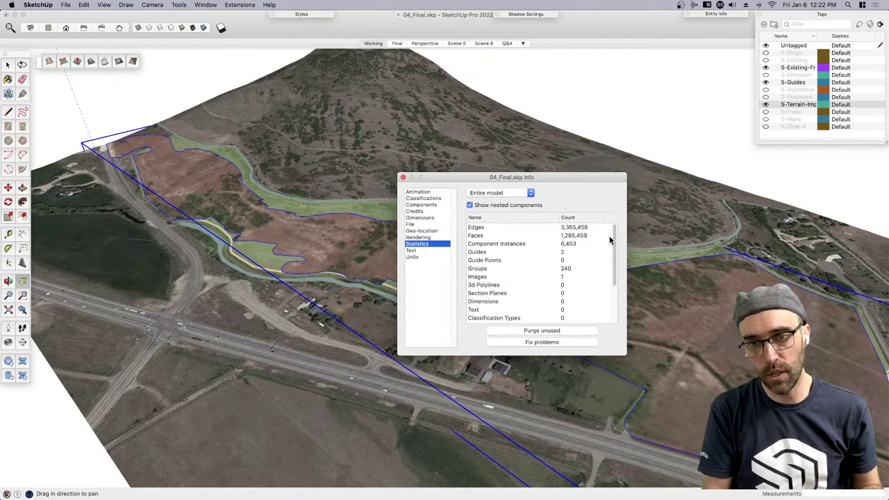
left_click(403, 177)
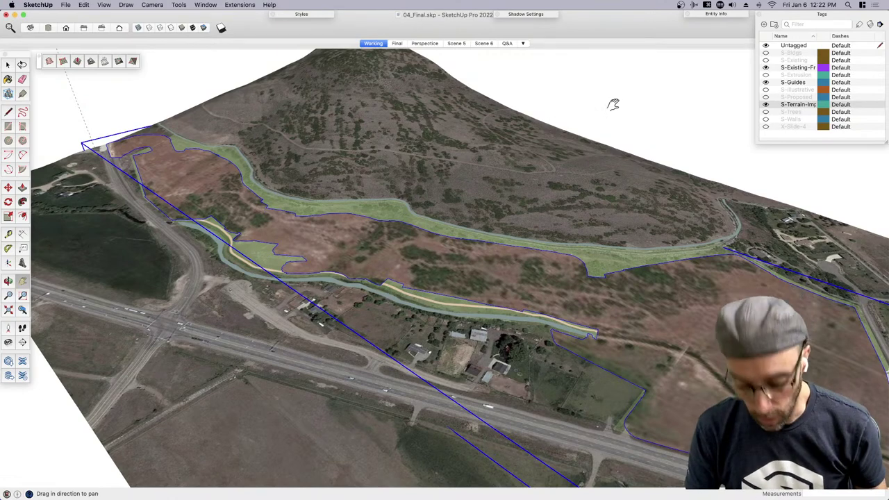
Hide the site patch, leaving a white void between the stream strips, and reselect the terrain group
scroll(458, 195, "down", 3)
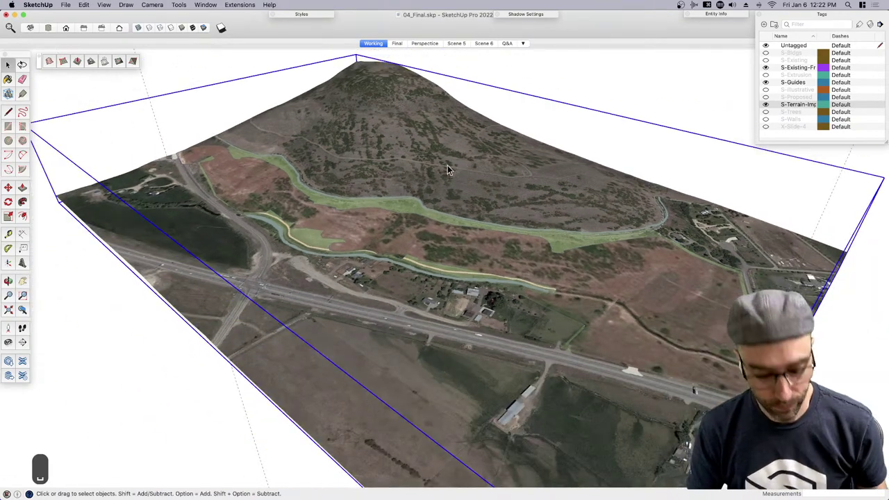
middle_click_drag(412, 212, 522, 216)
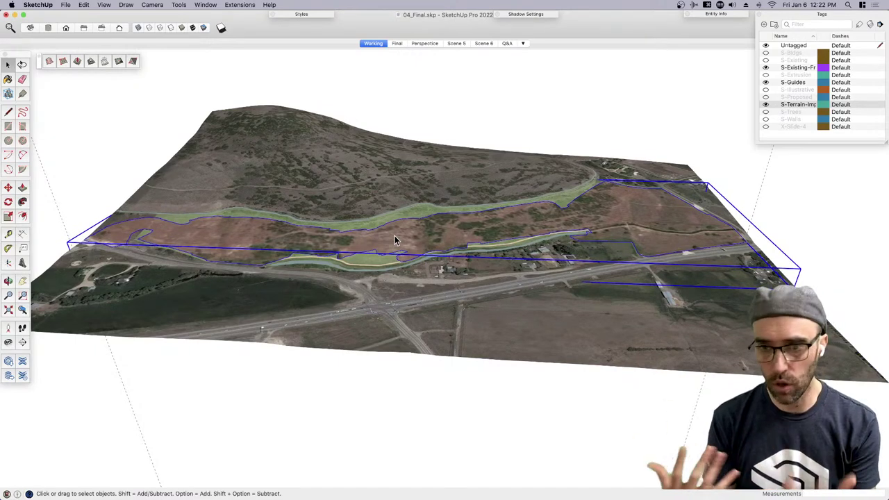
middle_click_drag(394, 240, 429, 271)
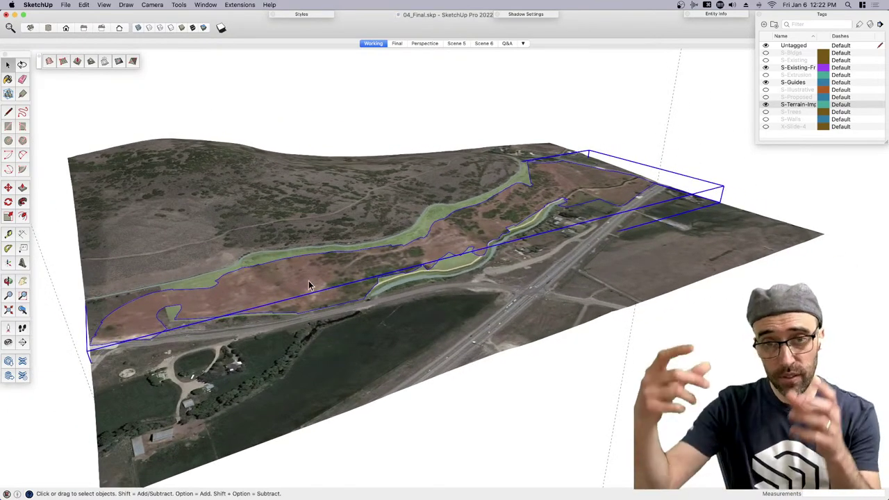
key("super+e")
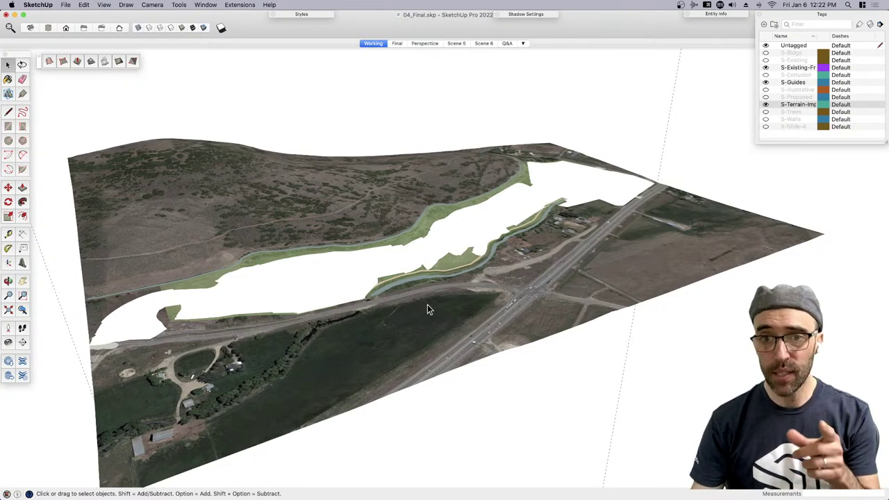
middle_click_drag(428, 310, 495, 247)
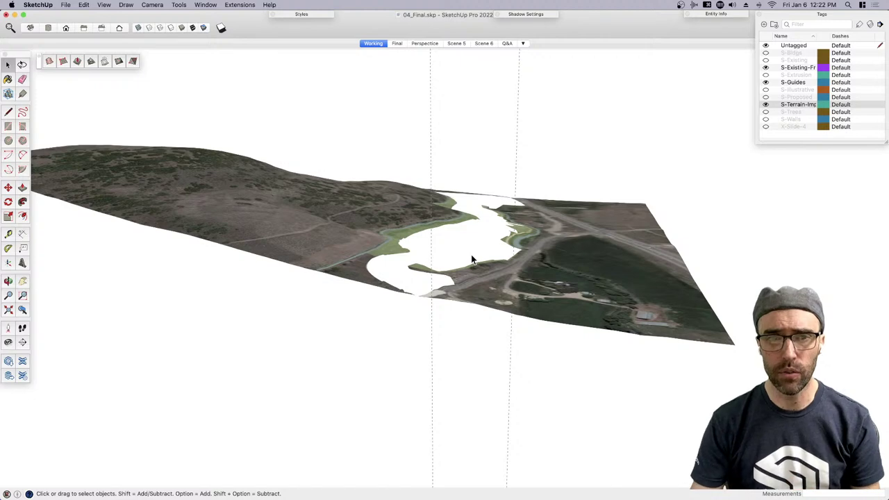
left_click(393, 262)
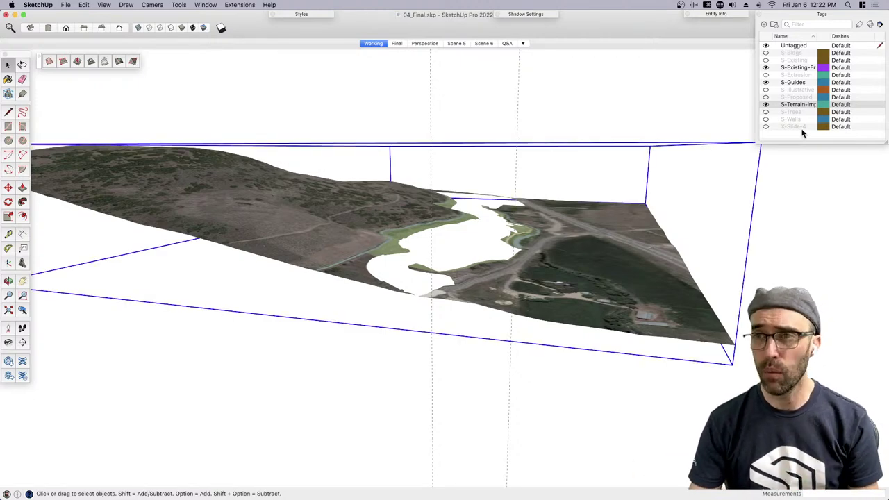
Show the S-Proposed tag and orbit around to inspect the proposed site on the aerial terrain
left_click(767, 98)
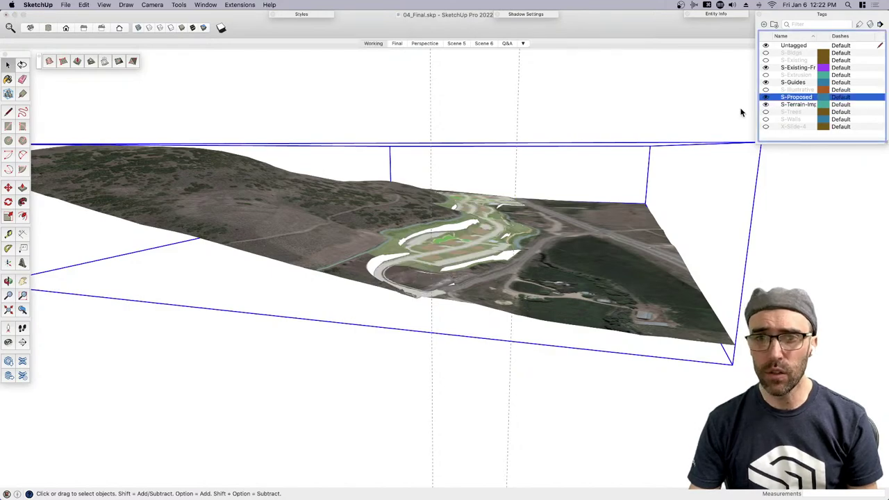
scroll(462, 243, "up", 5)
middle_click_drag(465, 254, 482, 253)
scroll(483, 253, "up", 4)
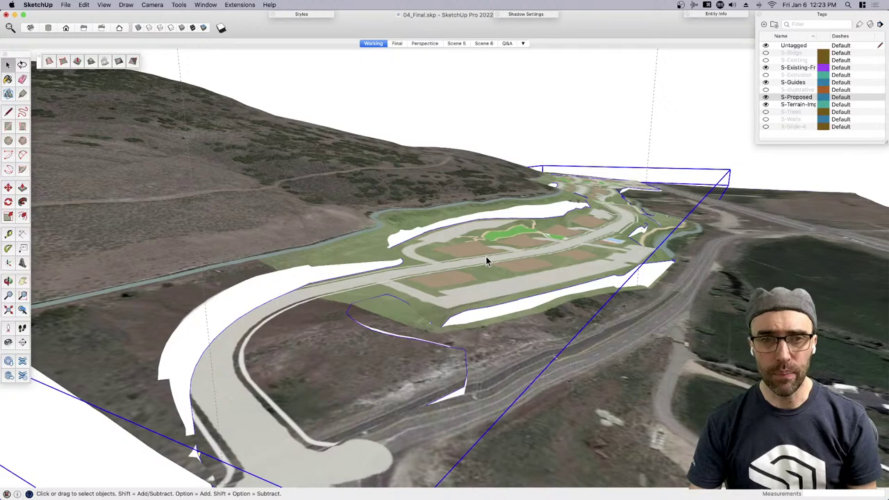
scroll(485, 256, "down", 10)
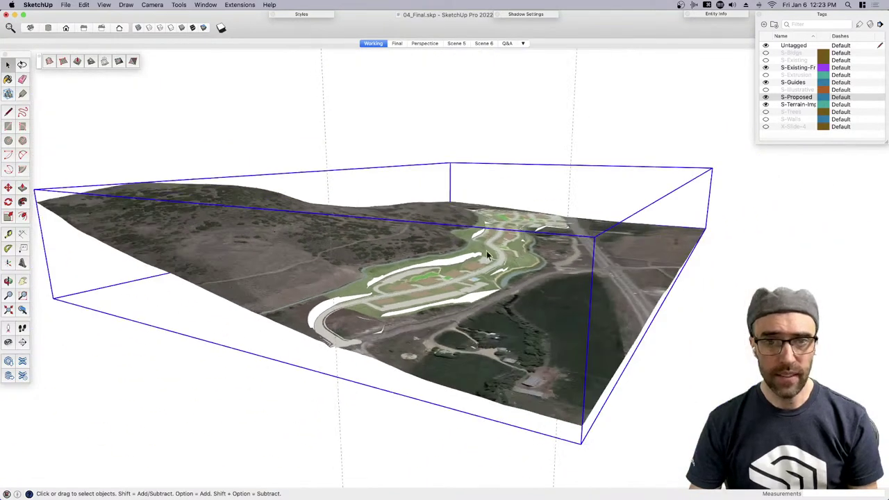
middle_click_drag(487, 255, 380, 229)
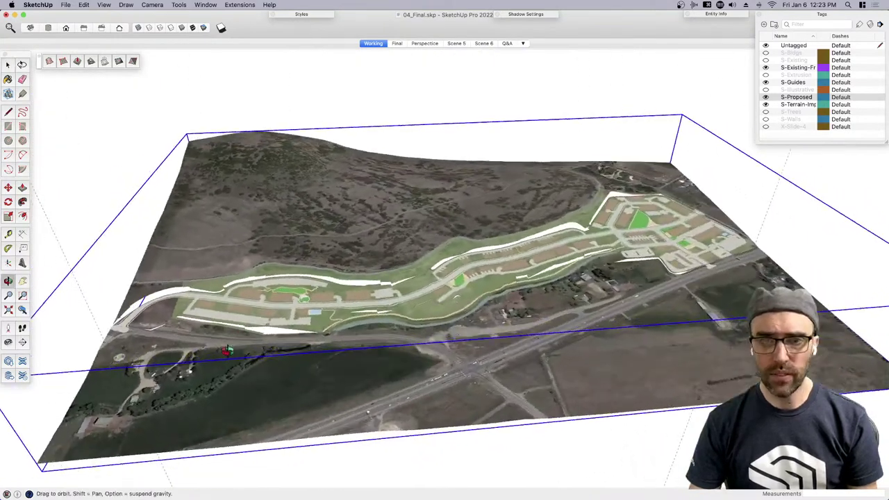
left_click(370, 217)
scroll(374, 224, "up", 5)
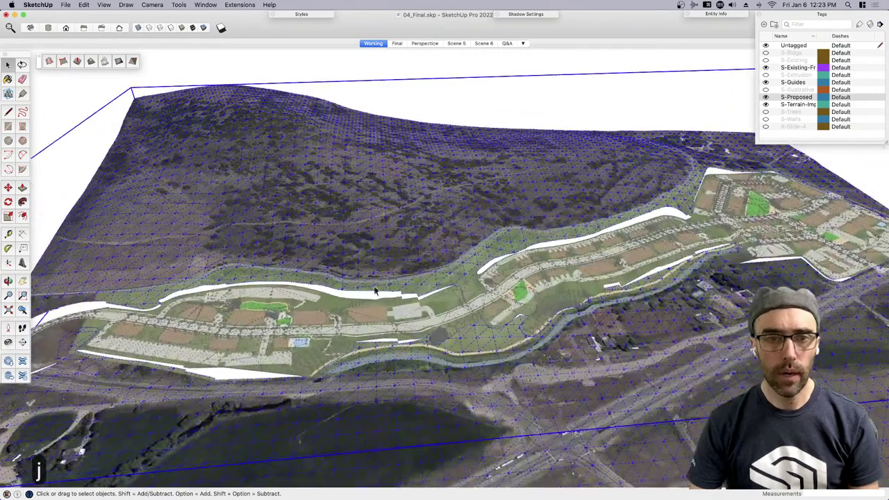
scroll(473, 289, "up", 5)
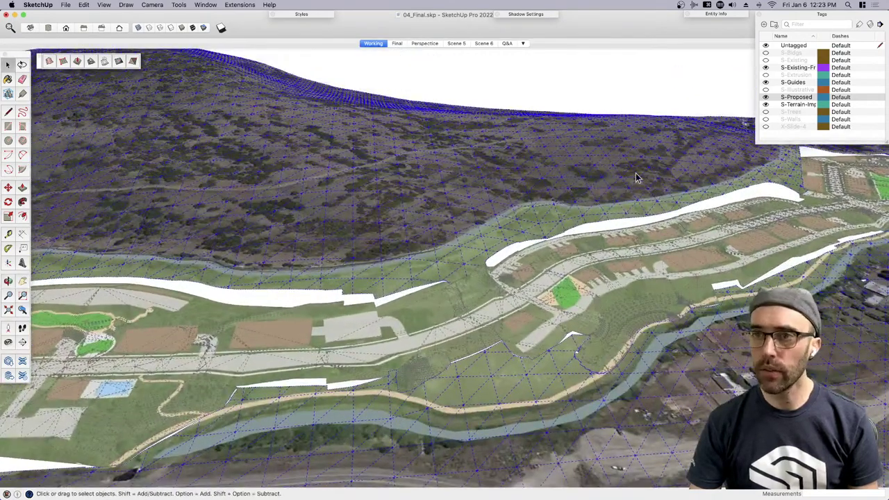
key("super+t")
Toggle the S-Existing tag, zoom to fit the model and switch to plain Shaded style
left_click(767, 60)
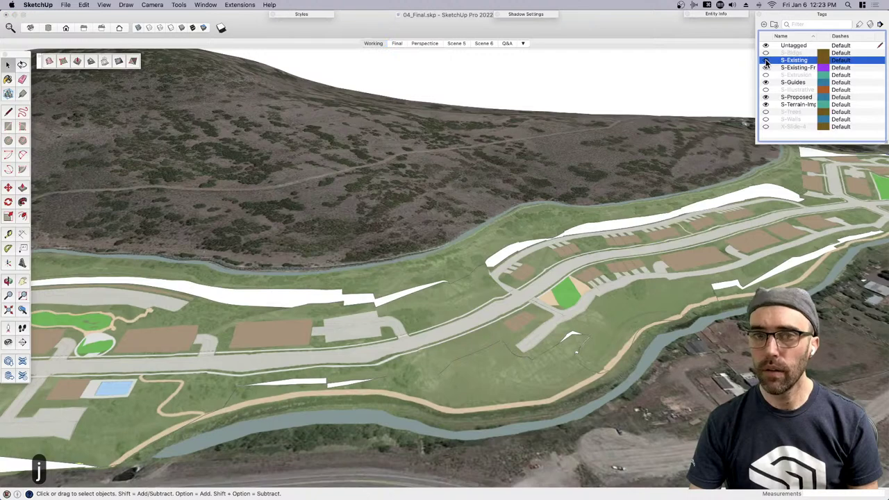
key("super+e")
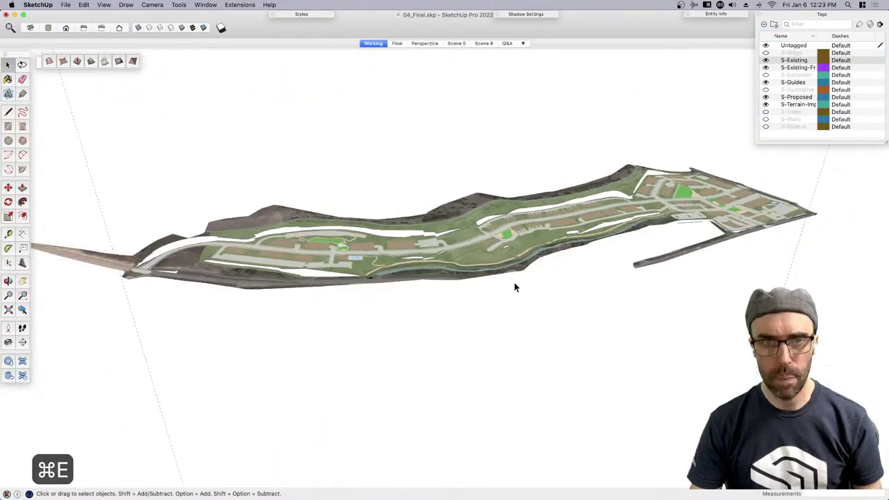
mouse_move(512, 285)
middle_mouse_down()
mouse_move(562, 271)
mouse_move(523, 286)
middle_mouse_up()
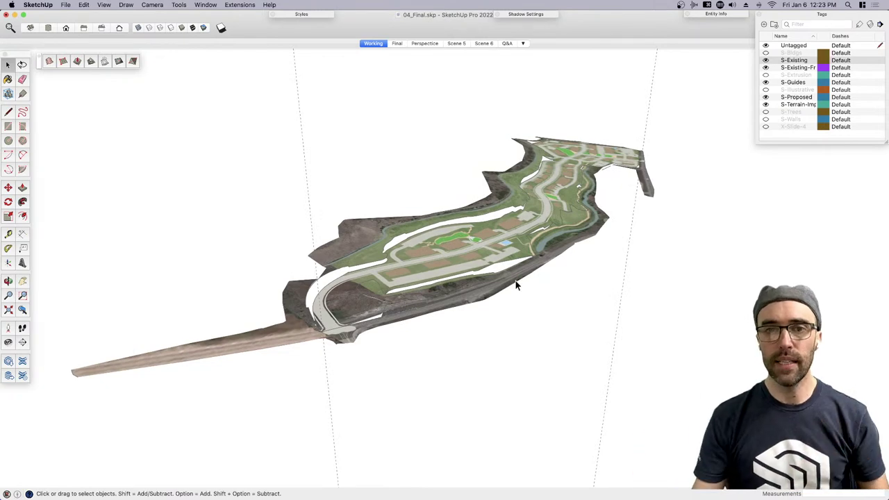
scroll(345, 242, "up", 3)
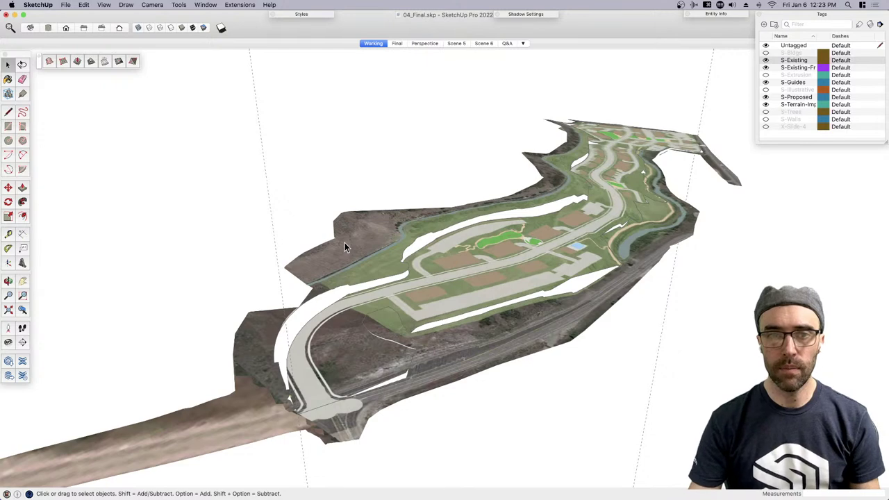
left_click(181, 28)
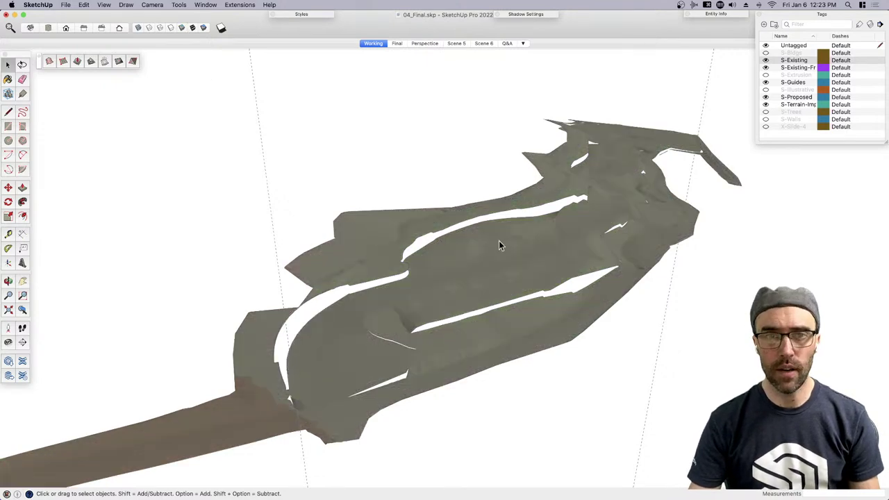
mouse_move(500, 246)
middle_mouse_down()
mouse_move(470, 232)
mouse_move(578, 236)
mouse_move(536, 252)
middle_mouse_up()
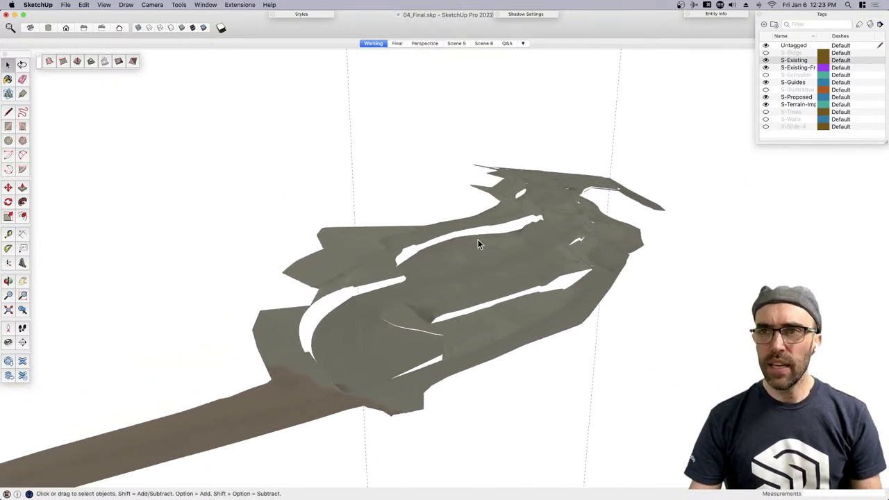
mouse_move(494, 280)
middle_mouse_down()
mouse_move(463, 284)
mouse_move(493, 291)
middle_mouse_up()
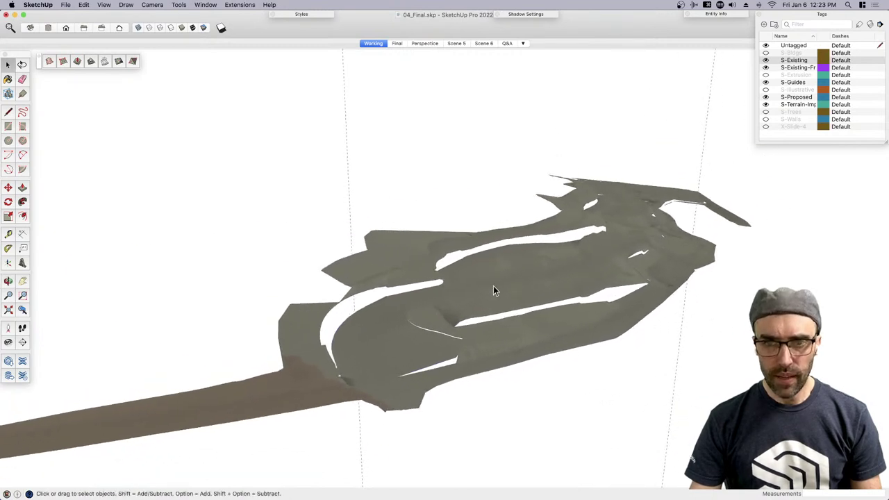
Open the terrain group for editing and start the Paint Bucket with the Colors panel
left_click(493, 291)
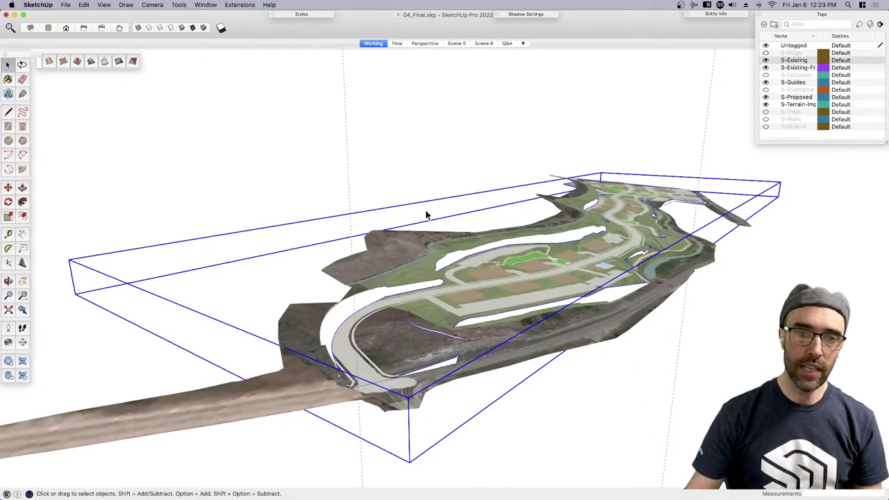
double_click(396, 251)
left_click(396, 251)
key("Escape")
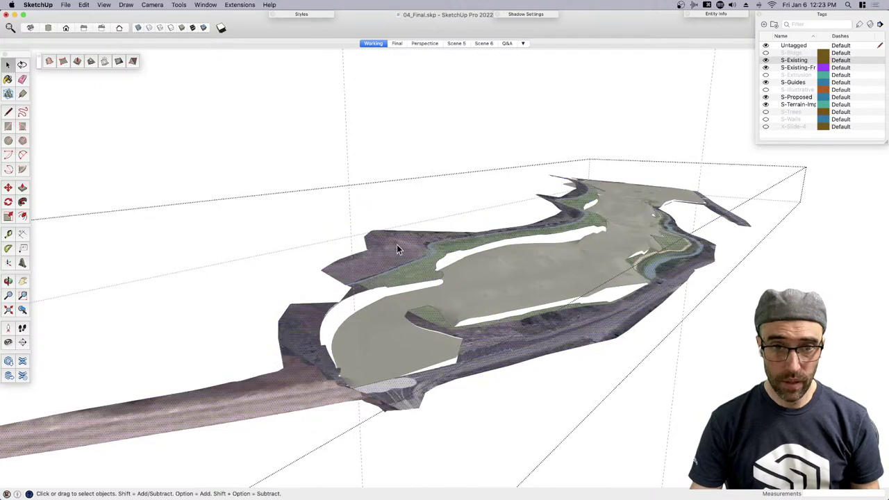
key("b")
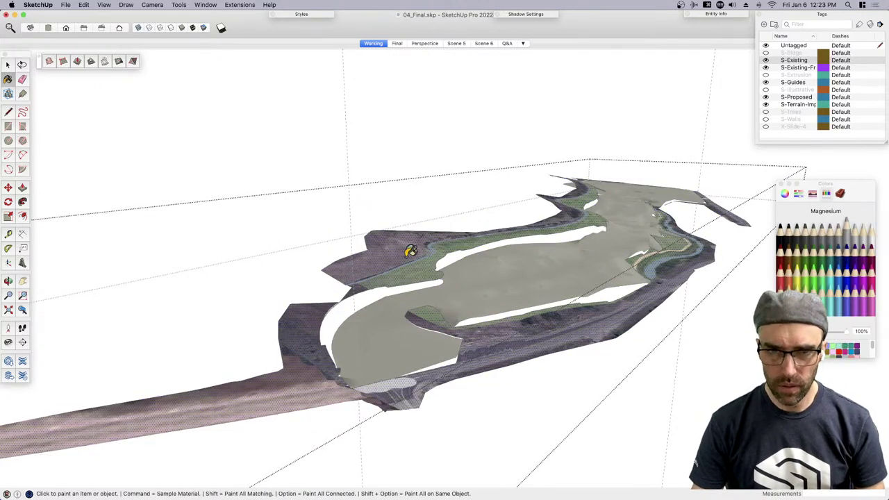
Paint the outer terrain mesh and the selected terrain faces Magnesium grey
left_click(416, 264)
key("space")
left_click(536, 397)
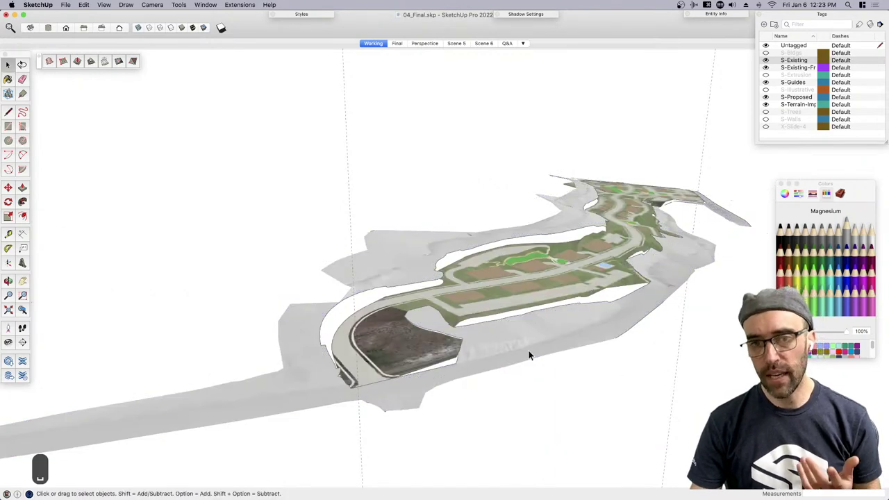
left_click(515, 287)
double_click(515, 286)
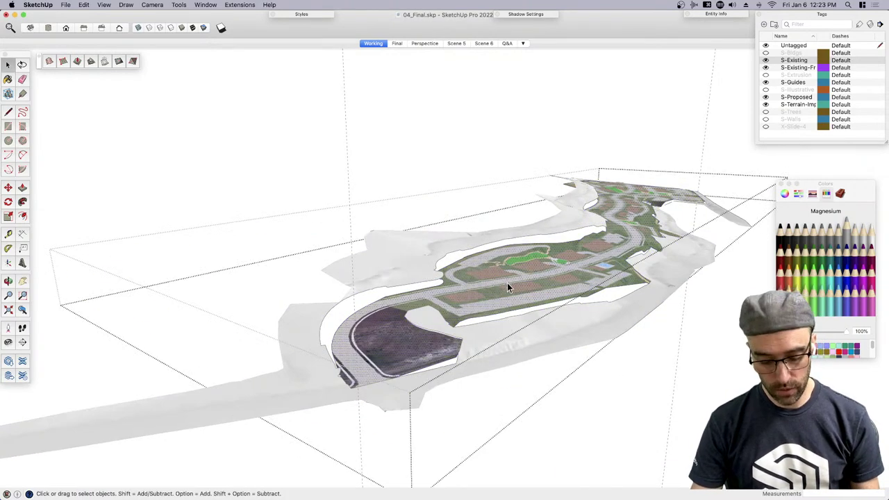
key("b")
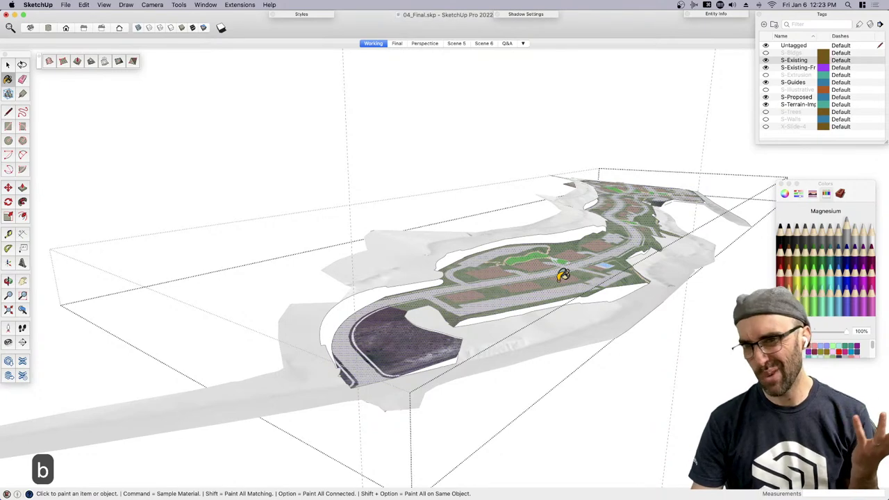
left_click(563, 275)
key("space")
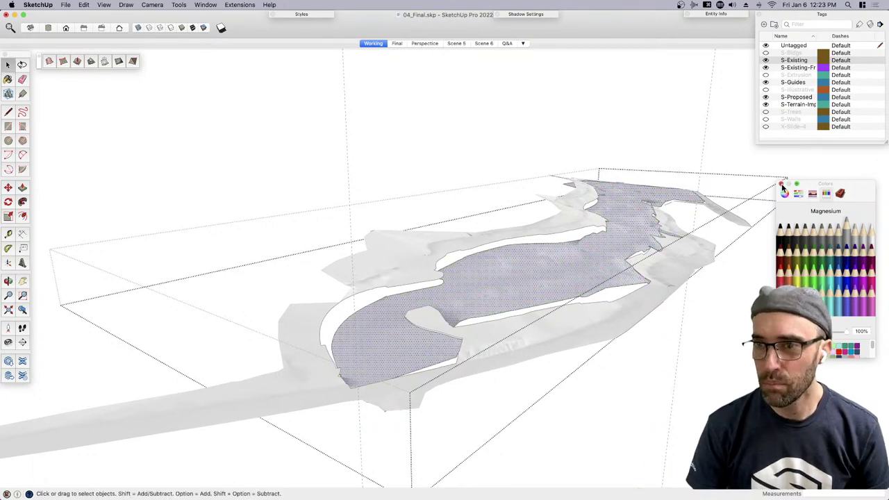
Clear the selection and orbit around to review the grey-painted terrain
left_click(660, 147)
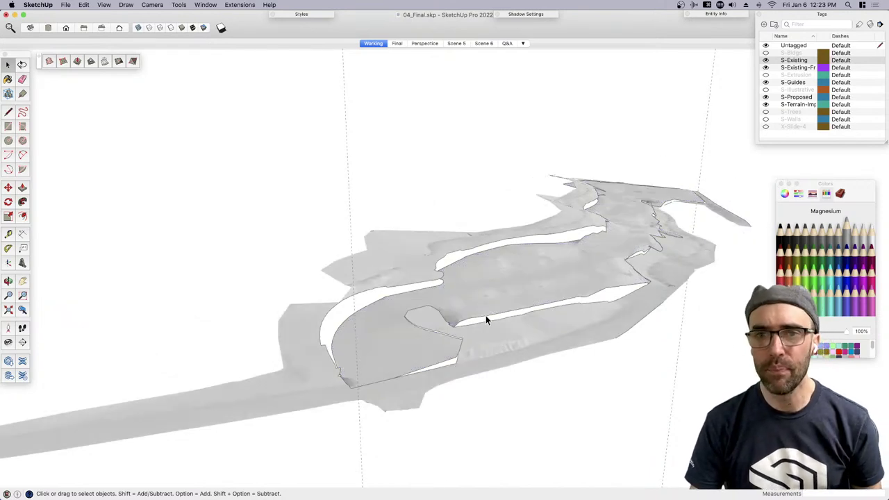
middle_click_drag(485, 315, 724, 277)
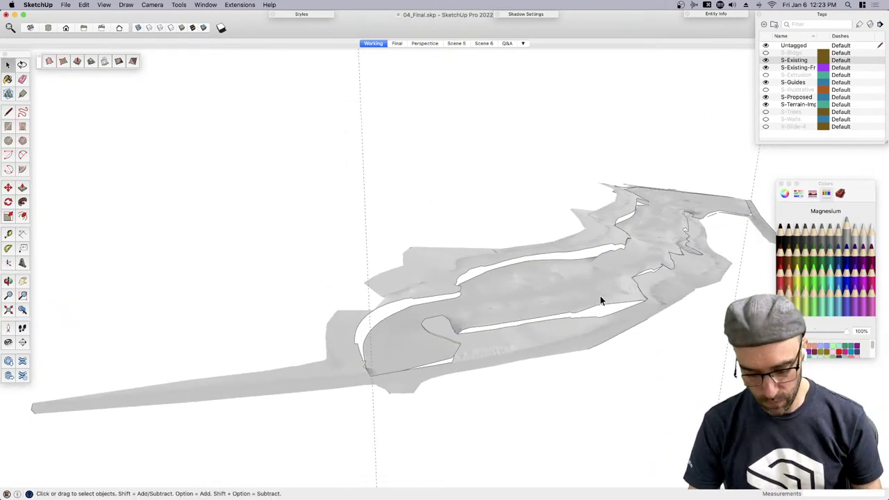
key("h")
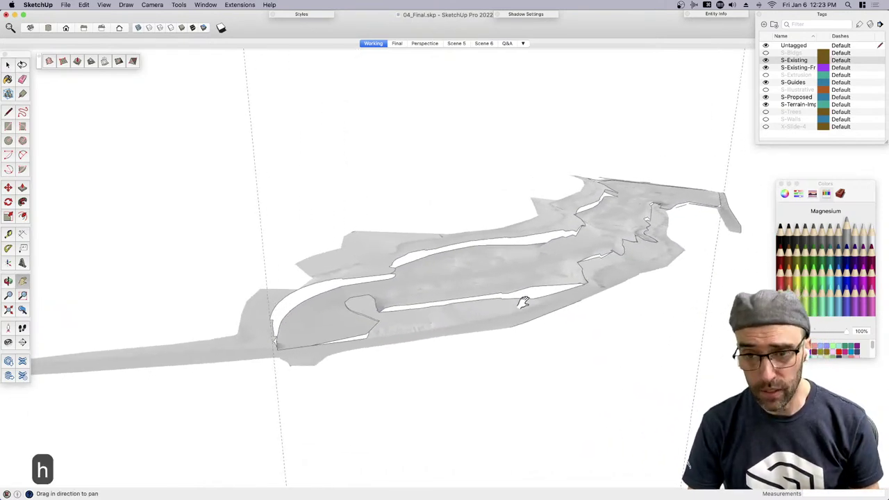
middle_click_drag(524, 305, 520, 271)
key("space")
left_click(512, 282)
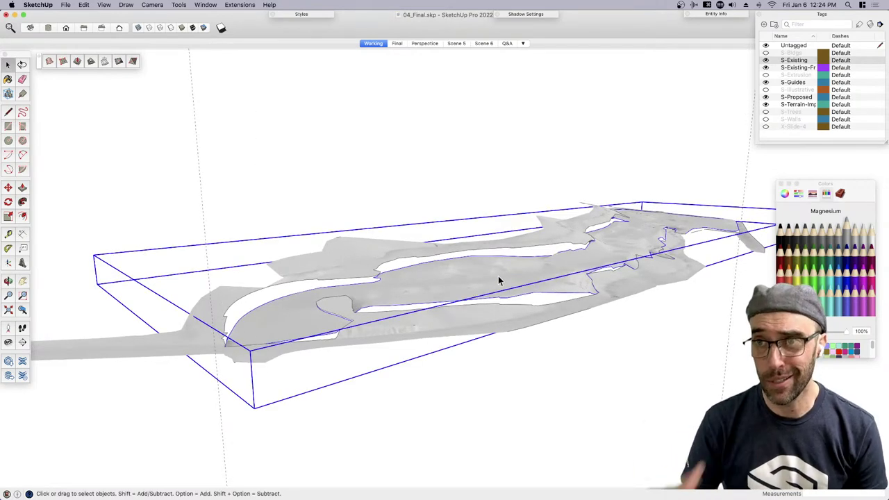
Unhide the aerial-photo terrain using the Hidden Geometry view, then hide the ghosted geometry again
key("n")
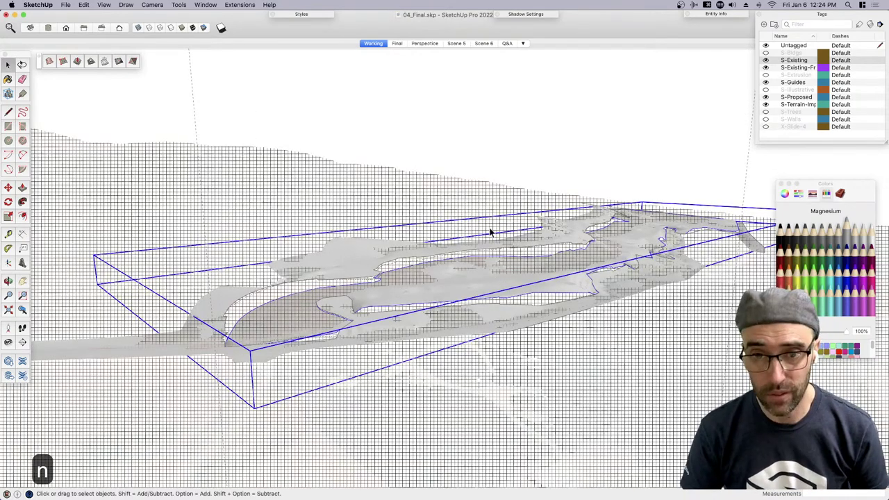
right_click(442, 212)
left_click(470, 230)
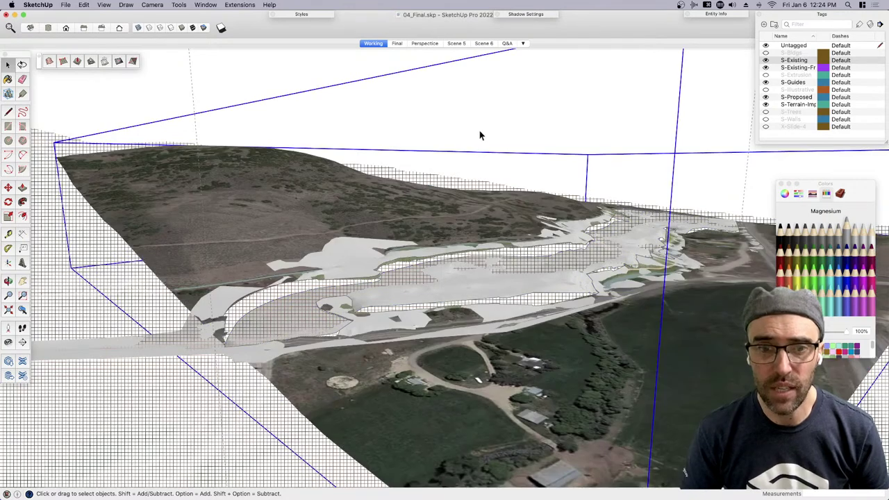
key("n")
Close the Colors panel and orbit around to inspect the terrain and road
middle_click_drag(475, 168, 246, 254)
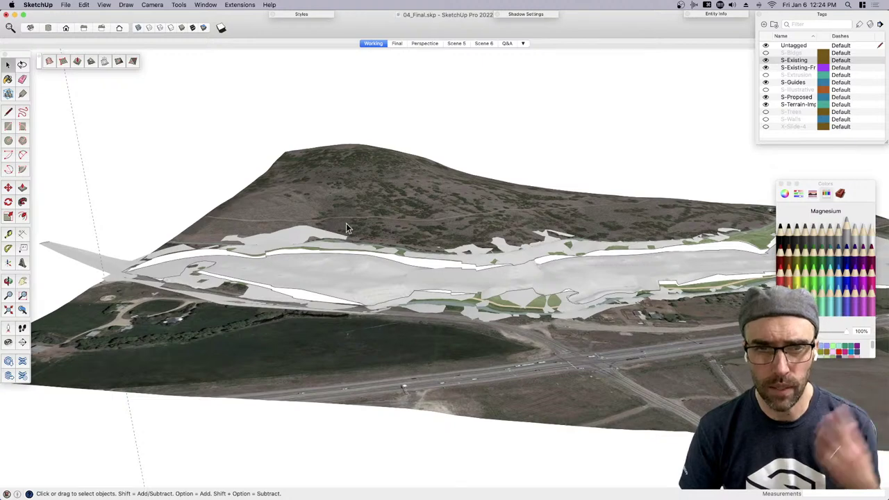
middle_click_drag(346, 223, 465, 287)
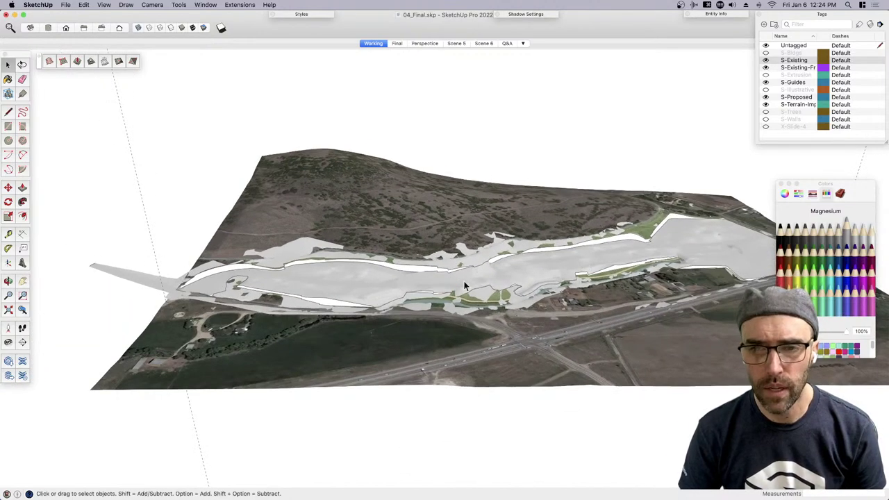
left_click(781, 185)
middle_click_drag(591, 254, 526, 242)
left_click(363, 227)
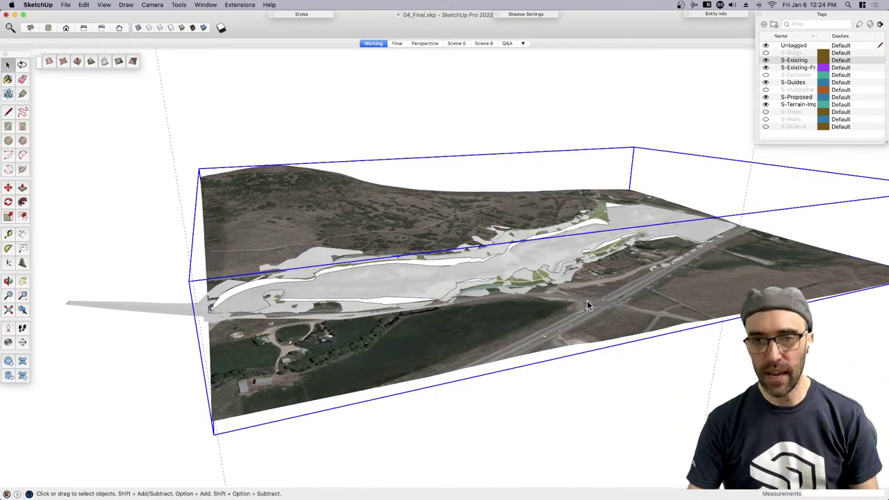
scroll(556, 278, "up", 4)
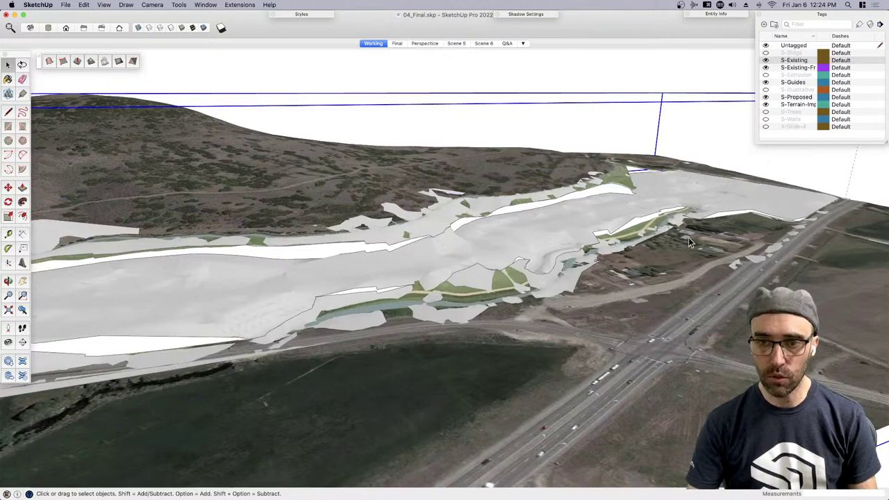
middle_click_drag(688, 237, 561, 299)
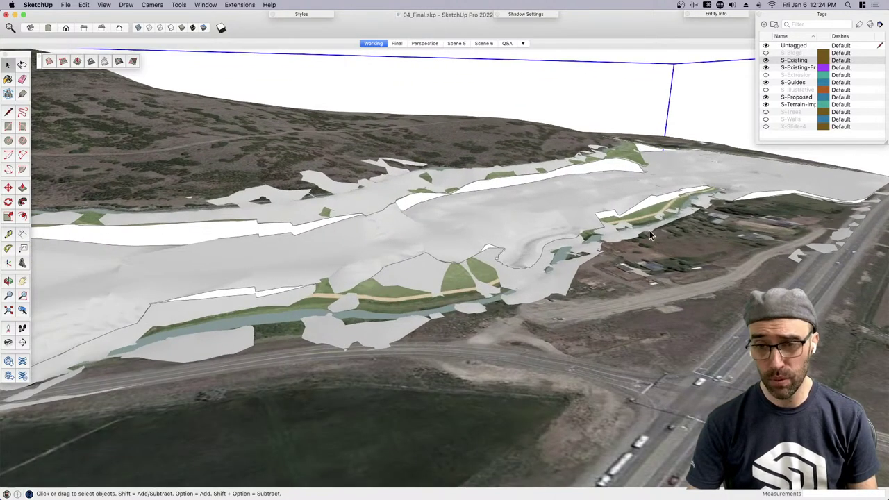
middle_click_drag(664, 270, 576, 321)
Zoom to fit the whole model and tilt the camera toward the hill and highway
key("super+e")
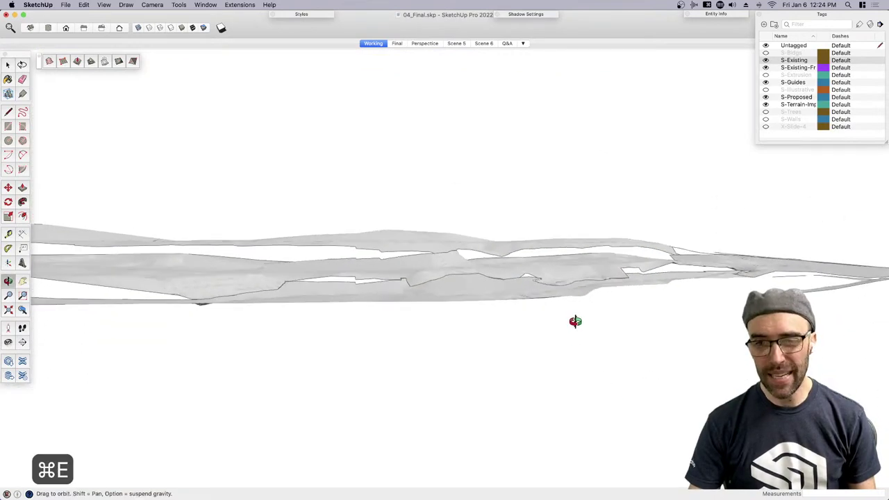
key("shift+e")
left_click_drag(574, 308, 397, 284)
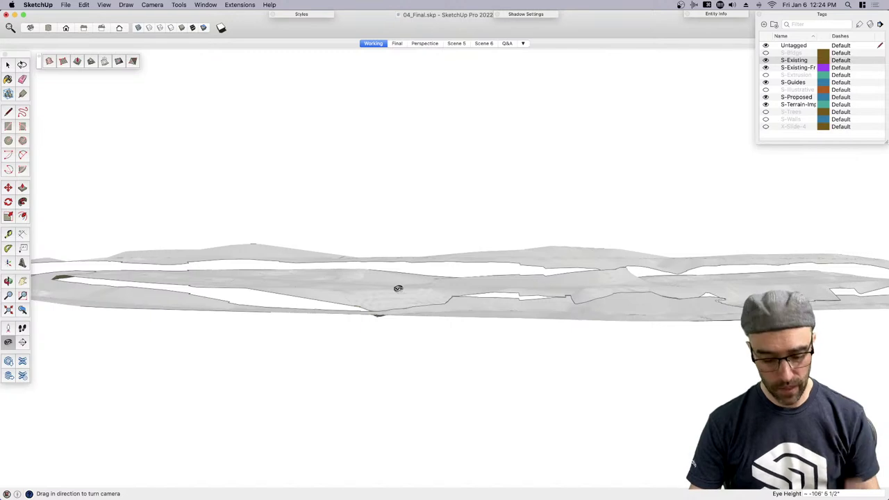
key("space")
key("super+z")
key("super+z")
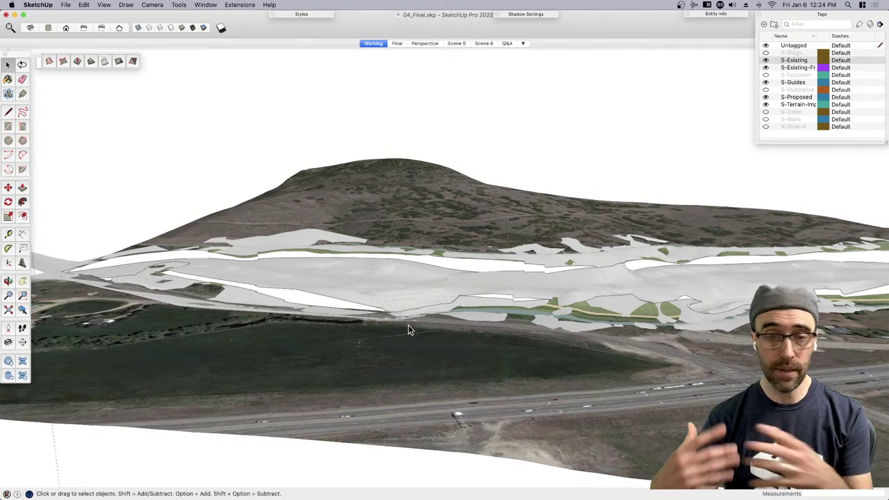
middle_click_drag(701, 388, 689, 394)
key("h")
scroll(656, 382, "up", 5)
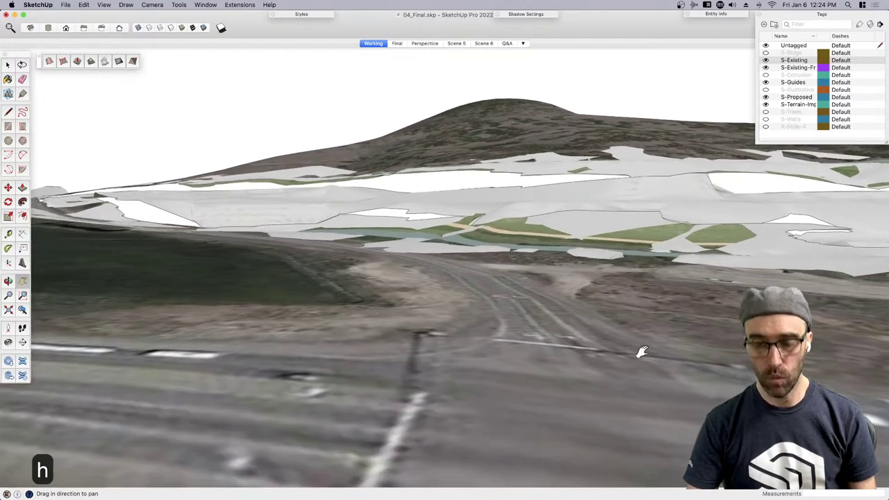
key("shift+e")
middle_click_drag(627, 340, 540, 357)
key("space")
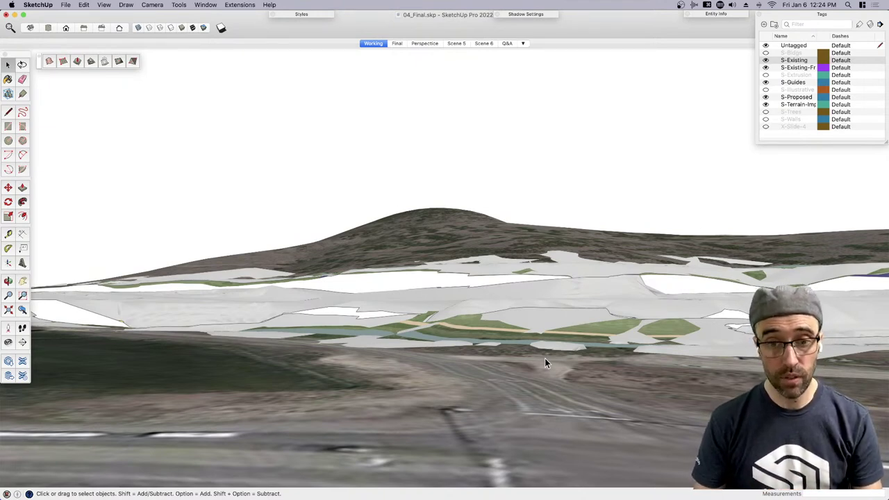
Frame the whole terrain from above, deselect the river group and switch to Finder
middle_click_drag(453, 299, 418, 314)
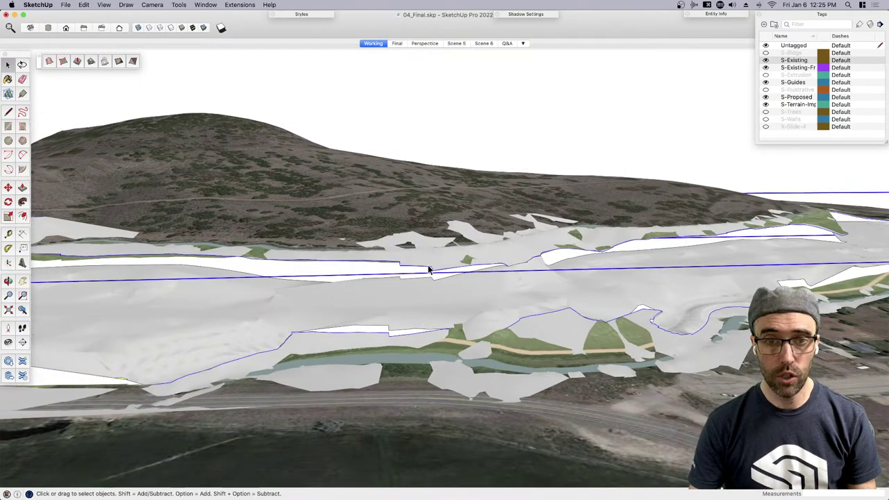
middle_click_drag(445, 304, 594, 313)
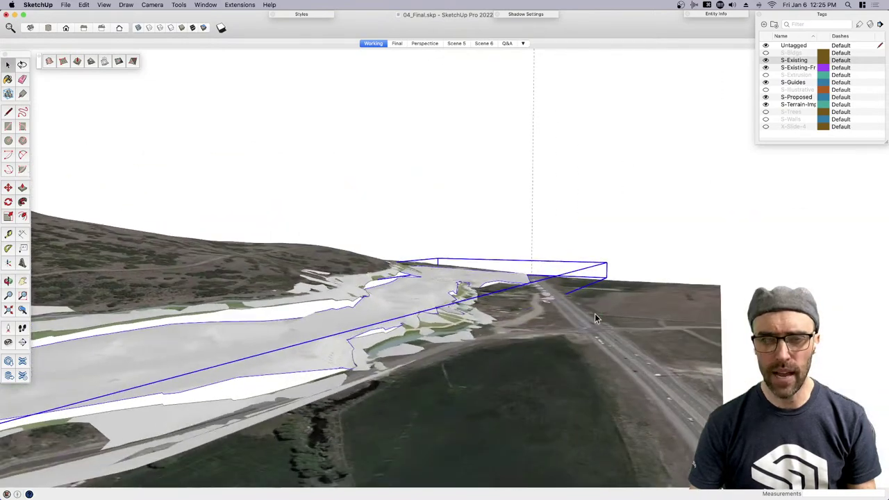
key("h")
left_click_drag(594, 314, 501, 309)
key("space")
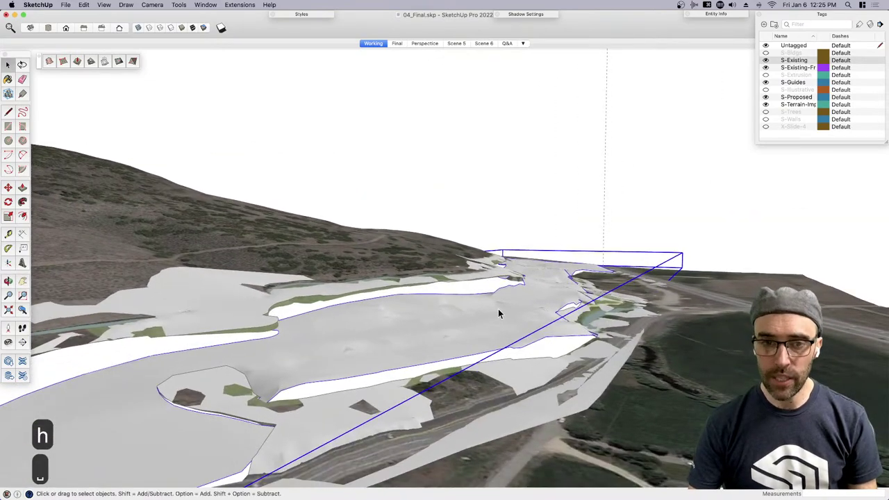
scroll(499, 314, "down", 5)
middle_click_drag(499, 314, 431, 329)
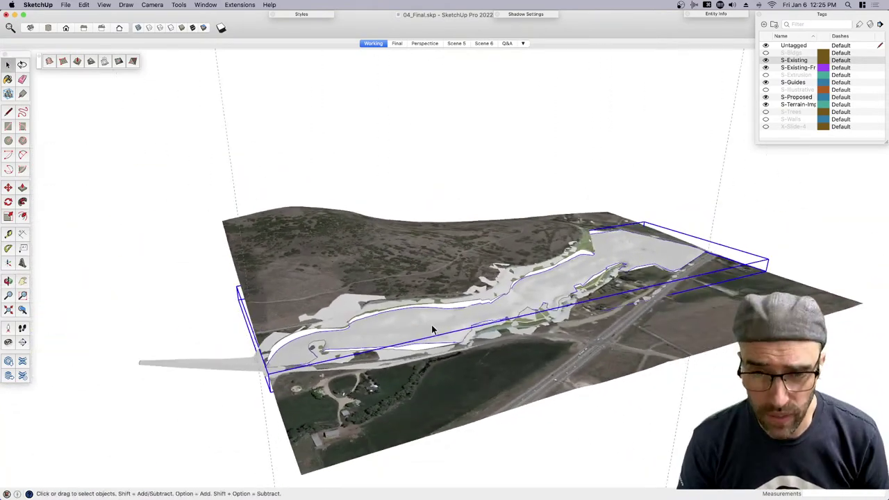
left_click(512, 439)
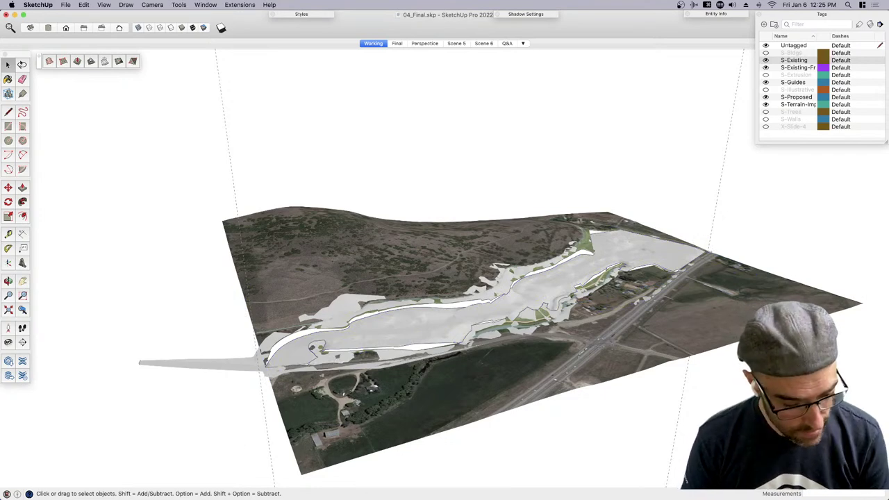
key("super+Tab")
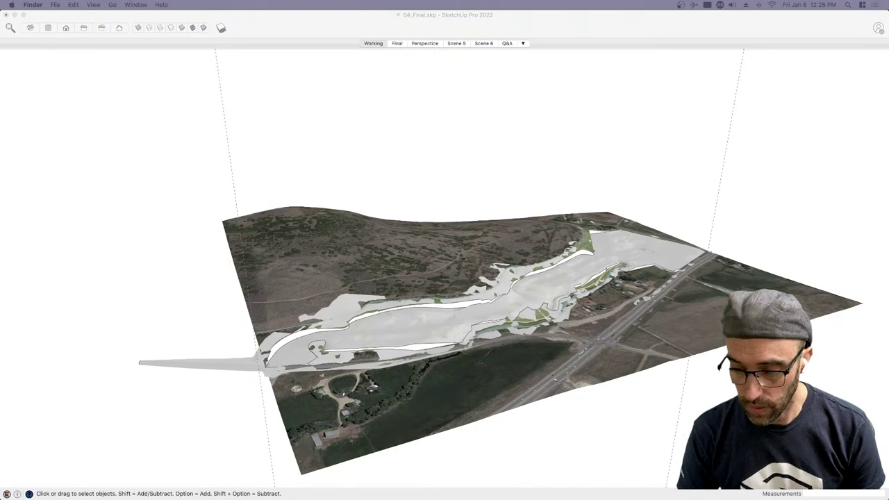
Move the Images window aside and drag Illustrative_GradingOverlay.jpg into the SketchUp model
left_click_drag(259, 232, 175, 228)
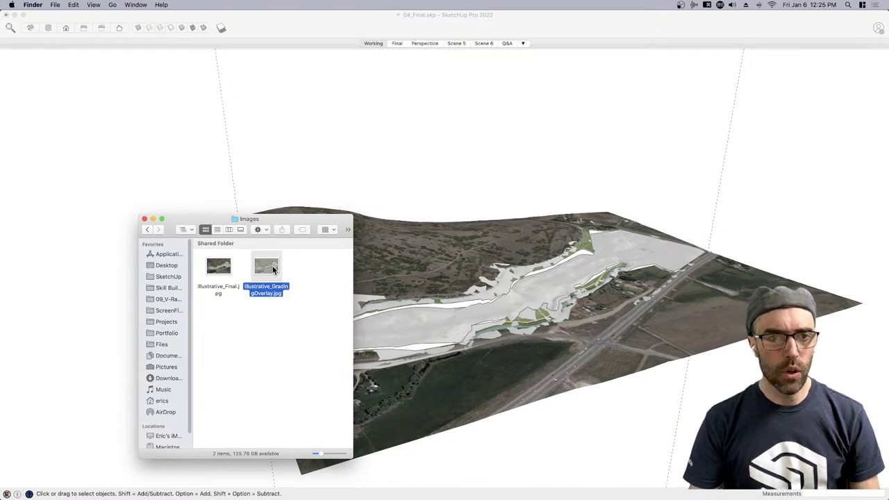
left_click_drag(275, 221, 175, 337)
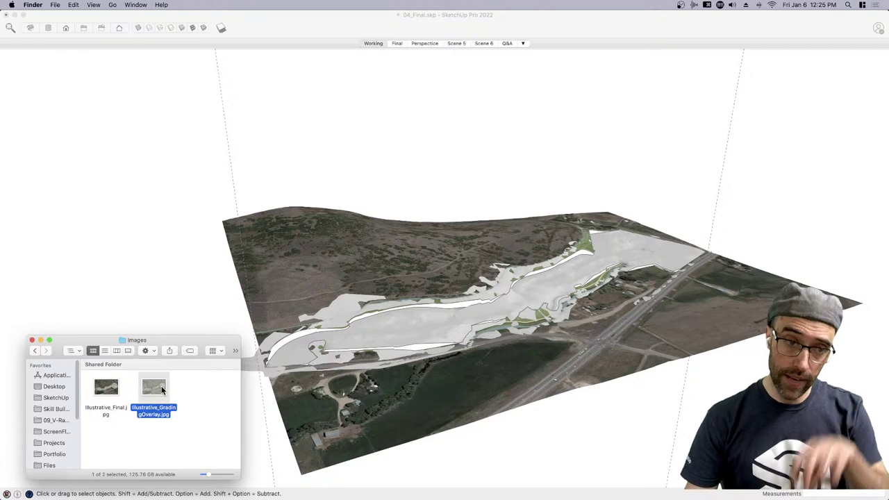
mouse_move(162, 390)
left_mouse_down()
mouse_move(464, 429)
mouse_move(452, 427)
left_mouse_up()
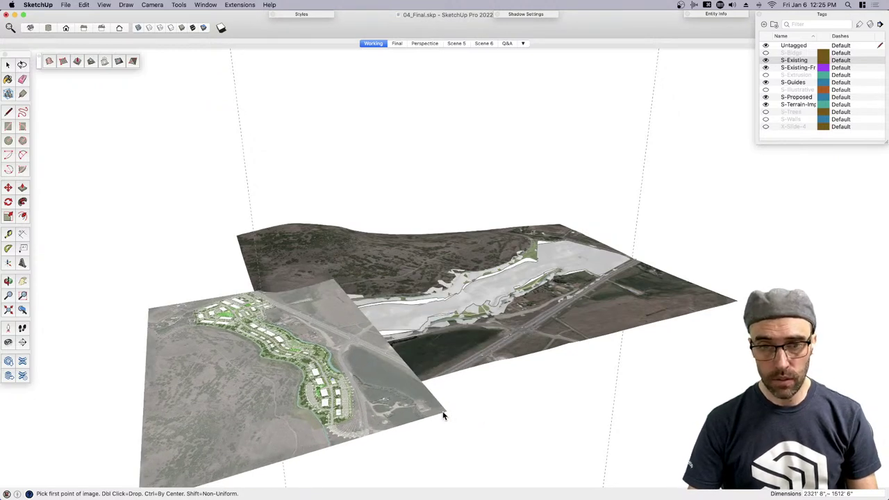
Place the grading overlay image at a small size and hide the terrain group
left_click(444, 415)
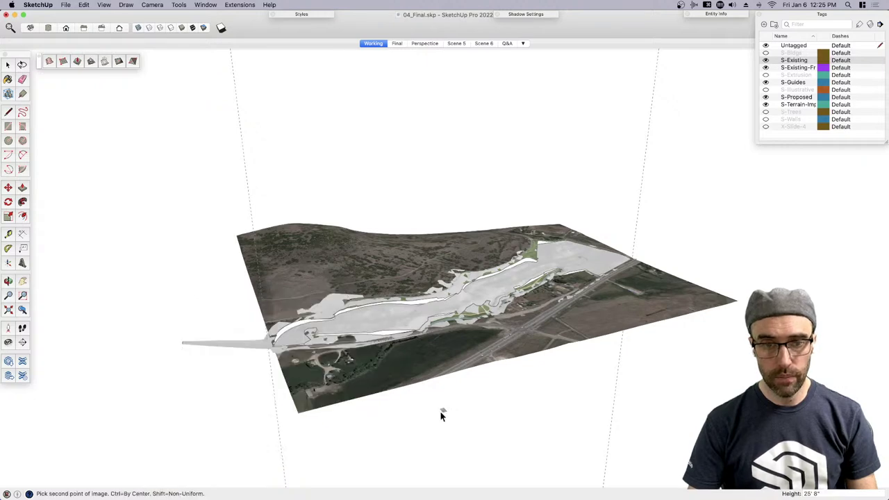
key("Escape")
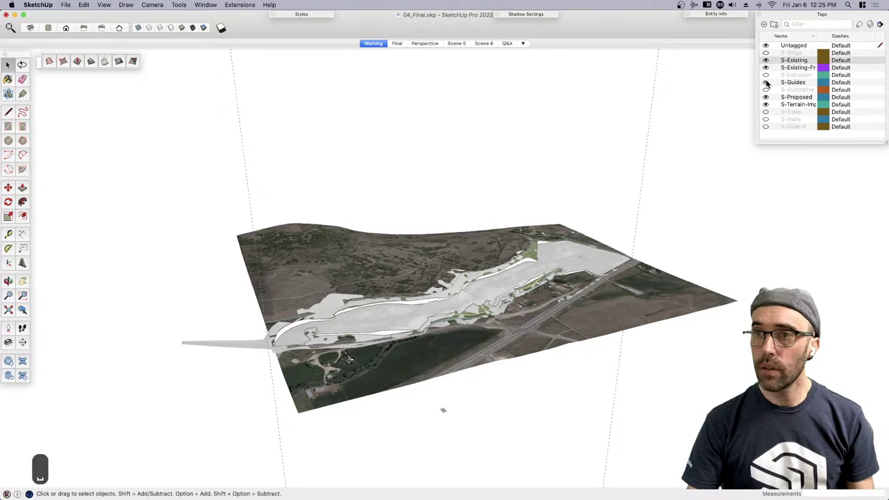
left_click(306, 254)
key("super+e")
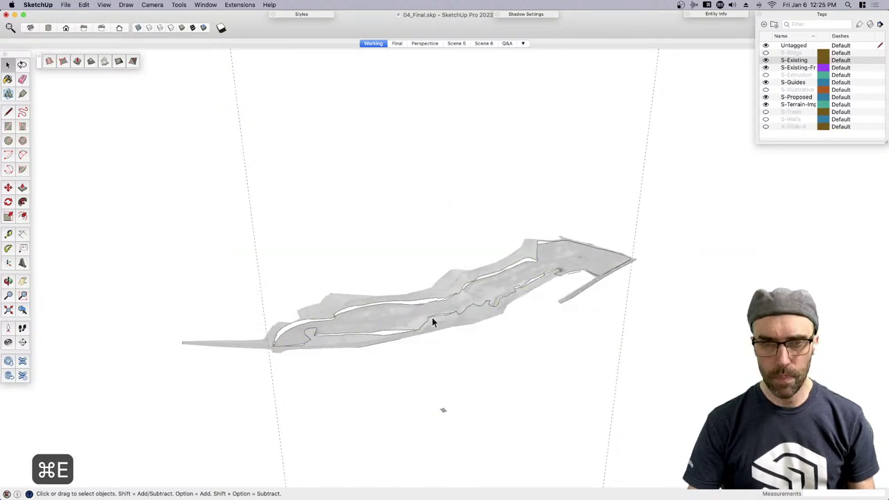
middle_click_drag(433, 319, 414, 444)
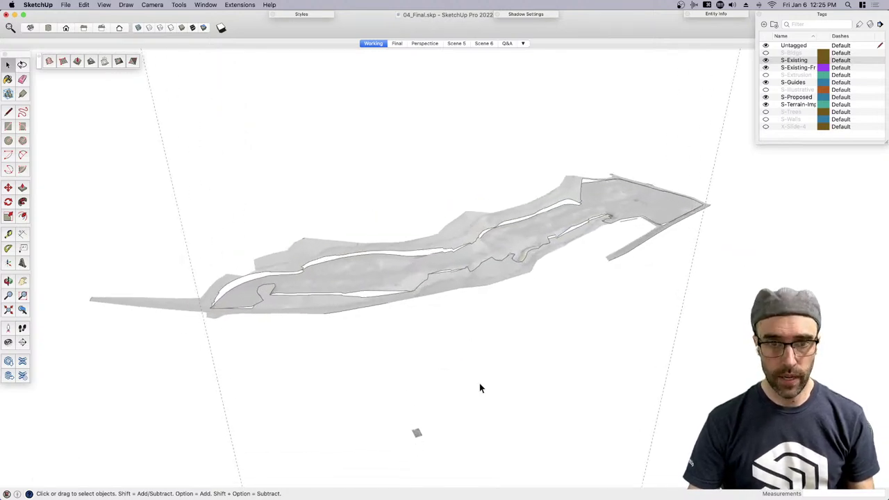
scroll(418, 460, "up", 2)
Switch to Top view with Parallel Projection
key("super+1")
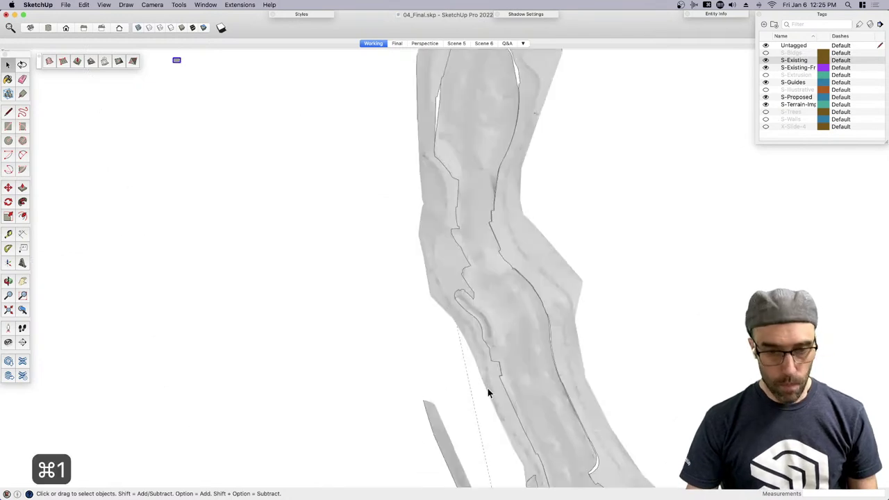
left_click(153, 4)
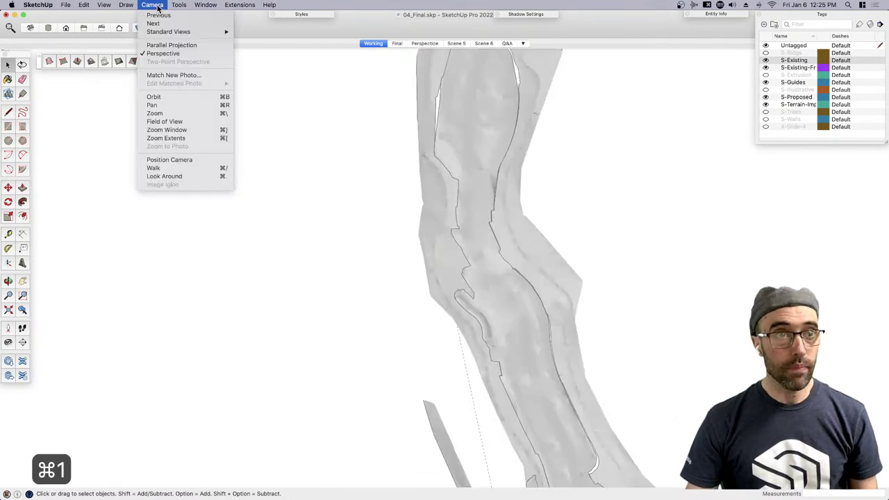
left_click(170, 44)
scroll(329, 197, "down", 5)
scroll(330, 197, "up", 4)
Scale the placed image up by a factor of 4
key("s")
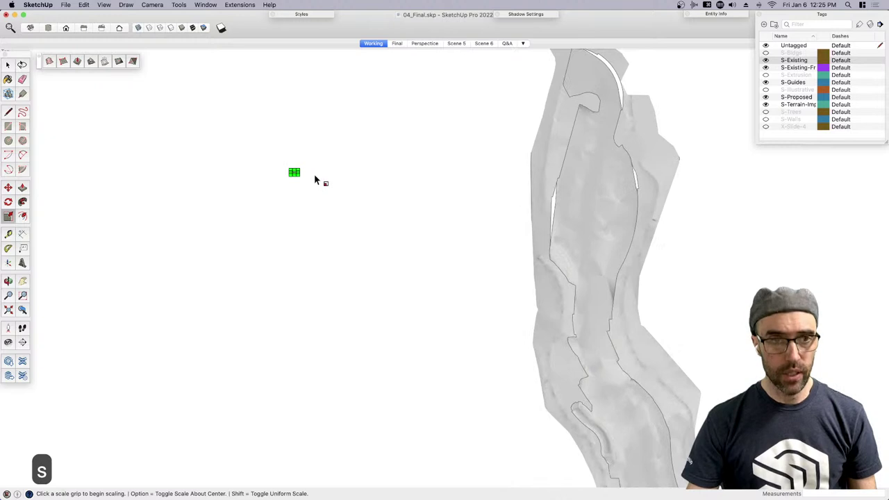
scroll(377, 233, "down", 5)
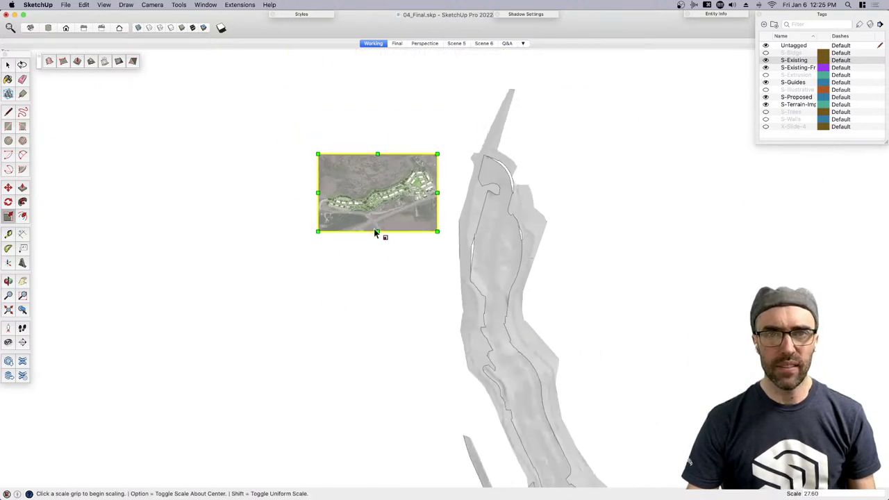
left_click(423, 230)
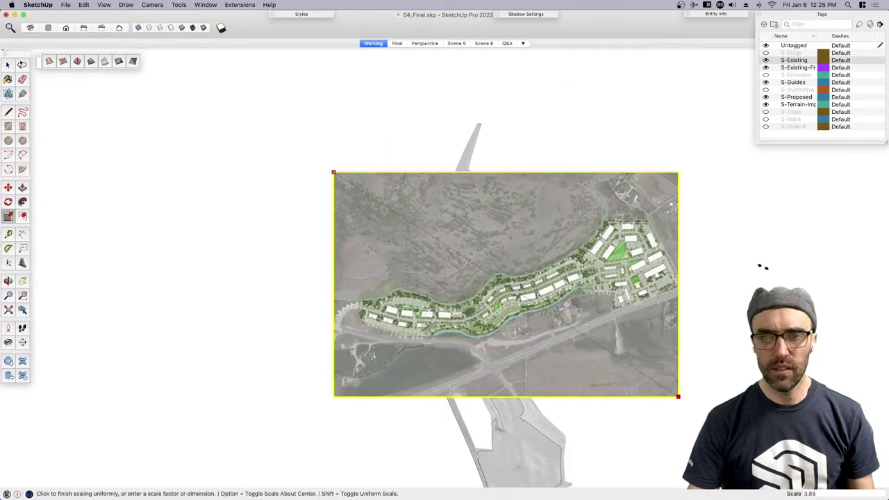
type("4")
key("Return")
scroll(474, 178, "down", 3)
scroll(528, 292, "up", 4)
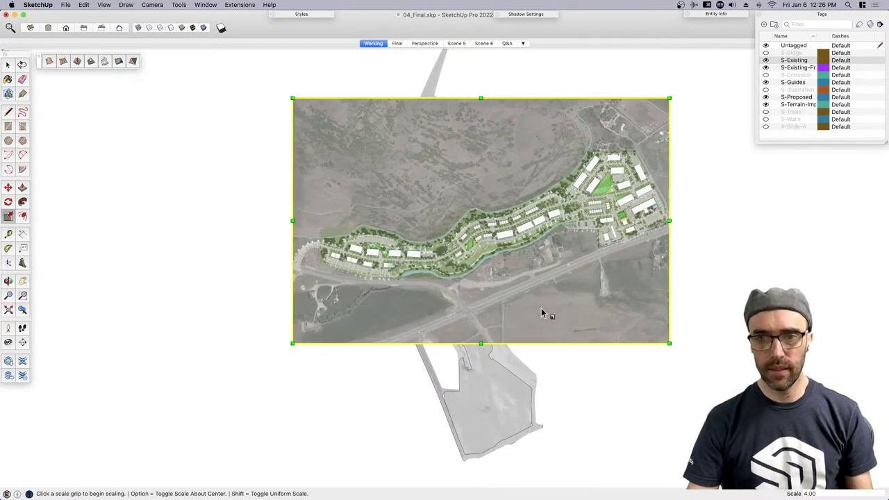
key("space")
Rotate the image 90° about a point on the image
key("q")
left_click(512, 297)
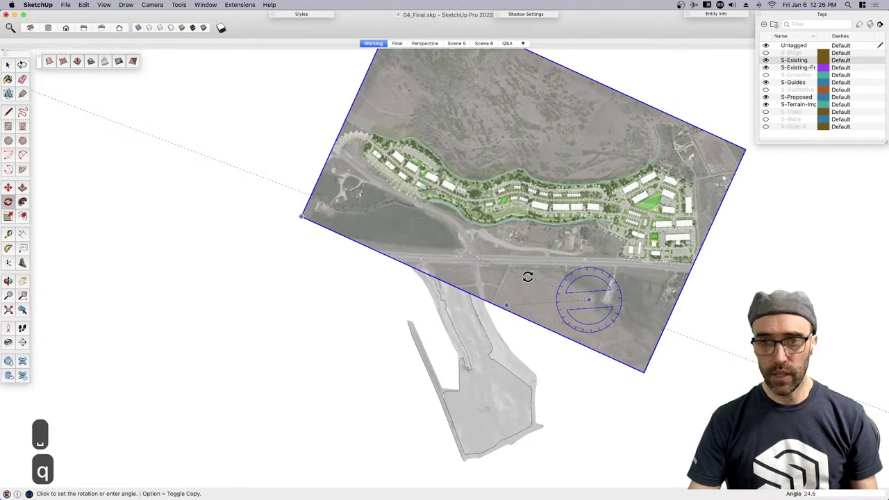
type("90")
key("Return")
scroll(396, 309, "down", 2)
key("space")
scroll(471, 363, "up", 8)
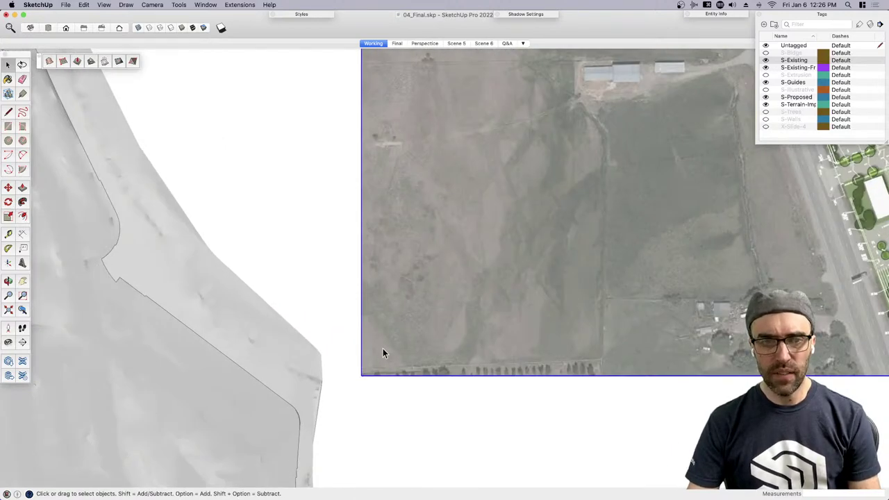
scroll(381, 350, "down", 3)
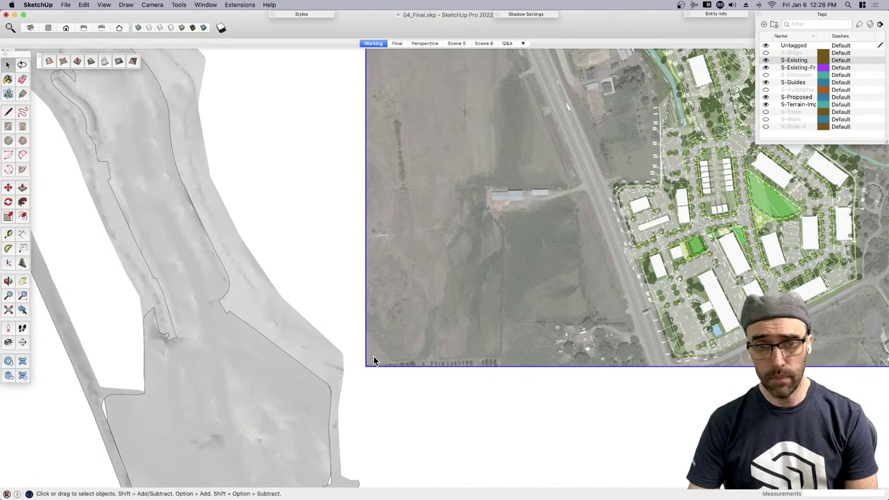
scroll(374, 359, "down", 3)
scroll(377, 350, "up", 4)
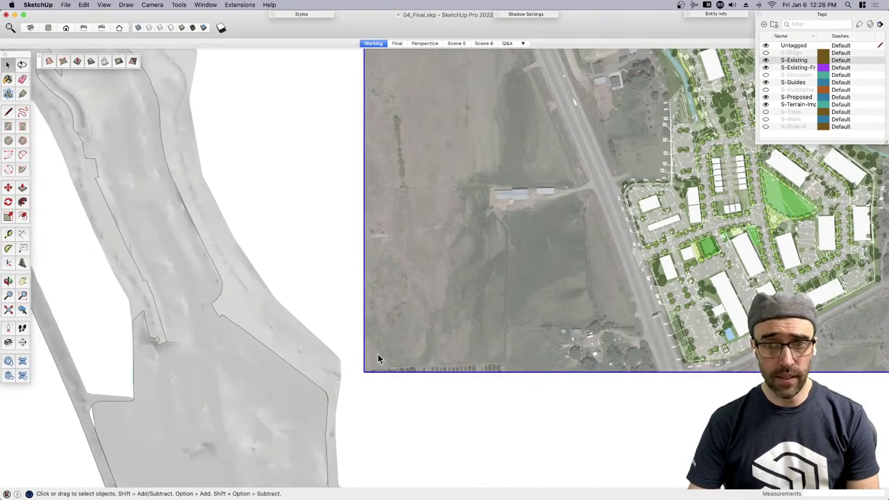
scroll(379, 357, "down", 4)
scroll(419, 125, "up", 4)
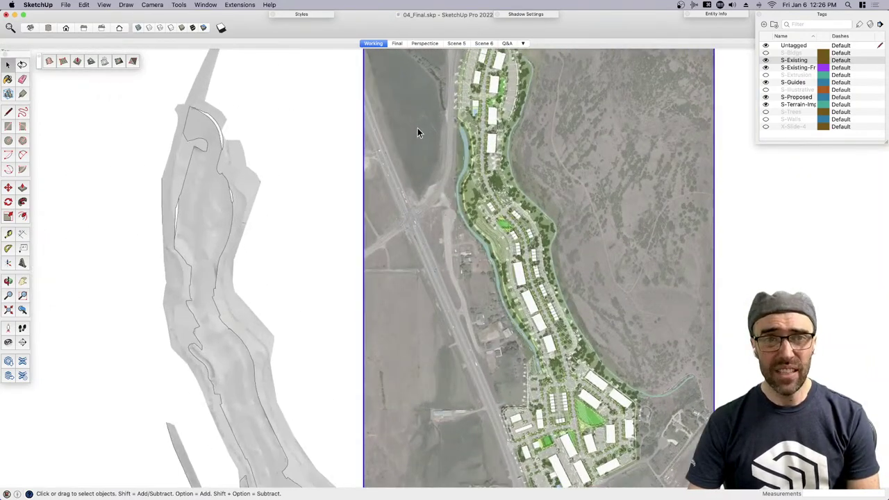
scroll(445, 301, "up", 5)
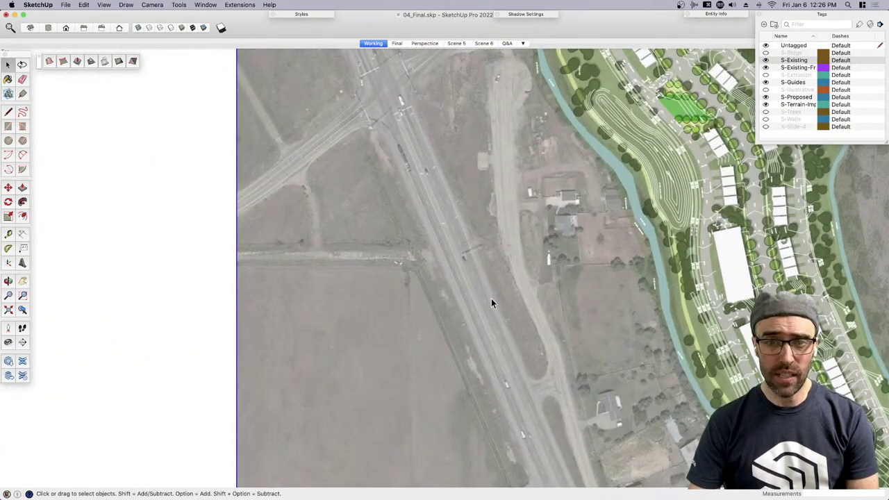
scroll(552, 303, "down", 1)
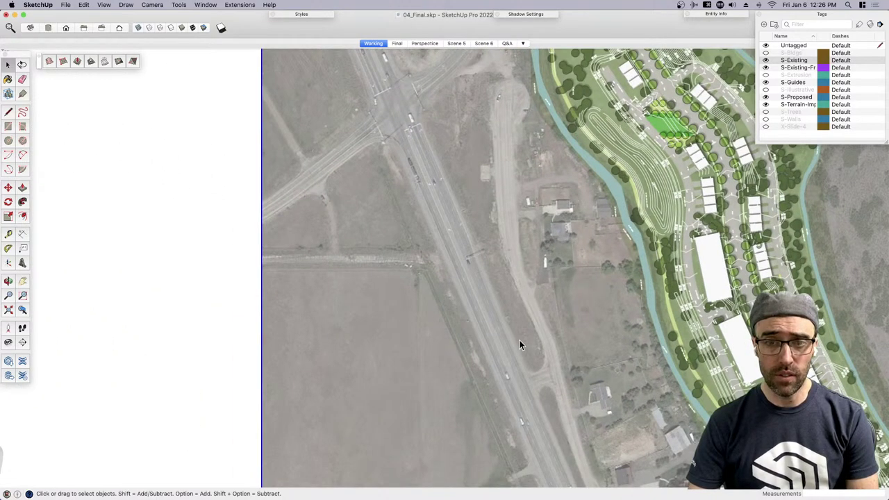
scroll(519, 341, "down", 4)
scroll(695, 205, "down", 1)
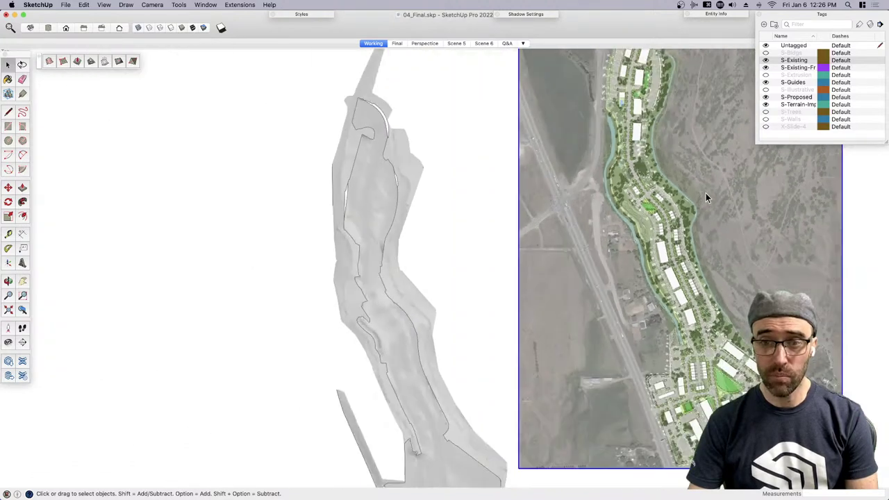
scroll(674, 205, "down", 2)
left_click(377, 332)
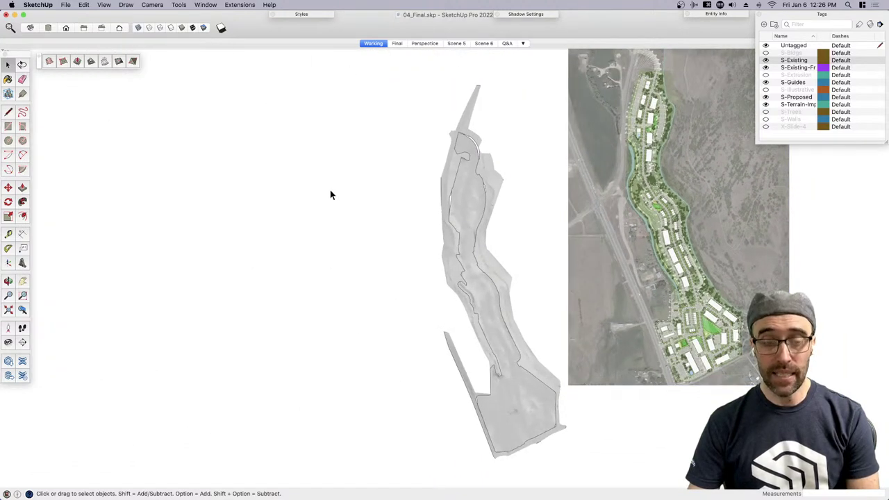
key("n")
right_click(364, 296)
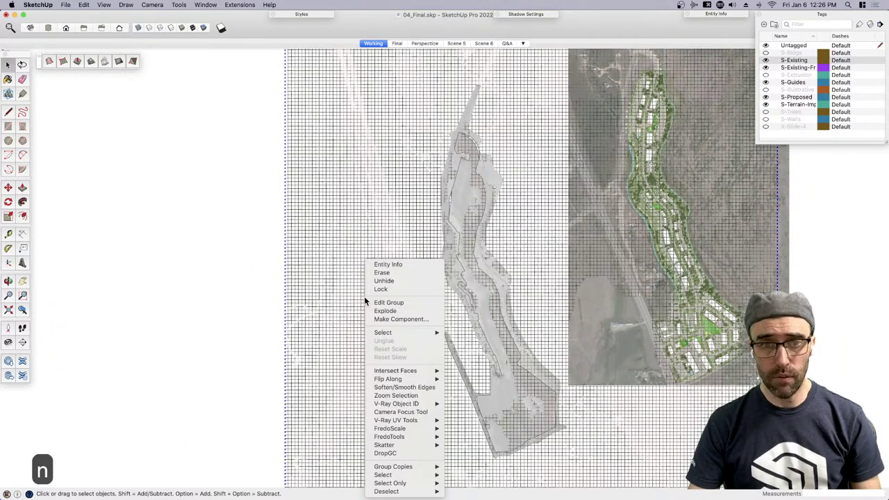
left_click(397, 280)
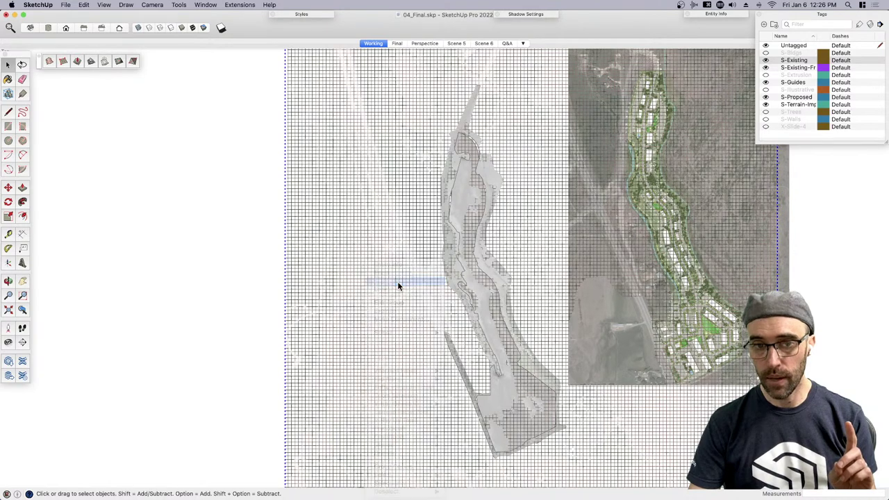
key("n")
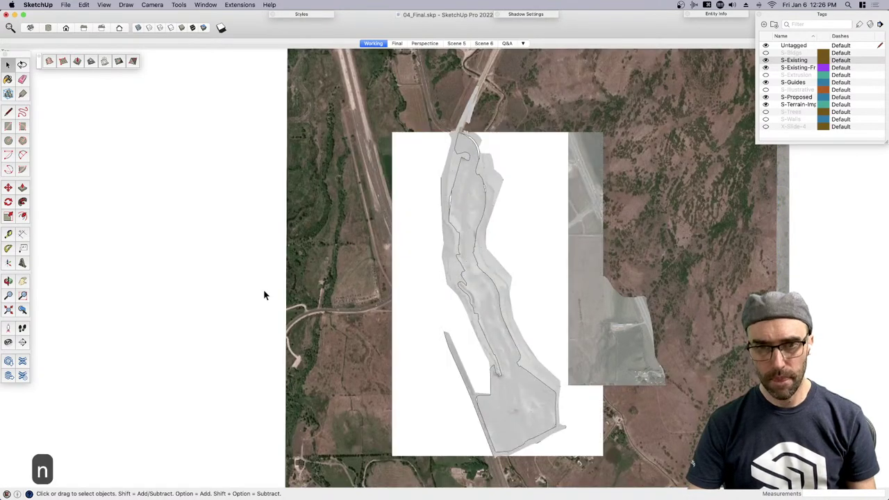
key("super+z")
key("n")
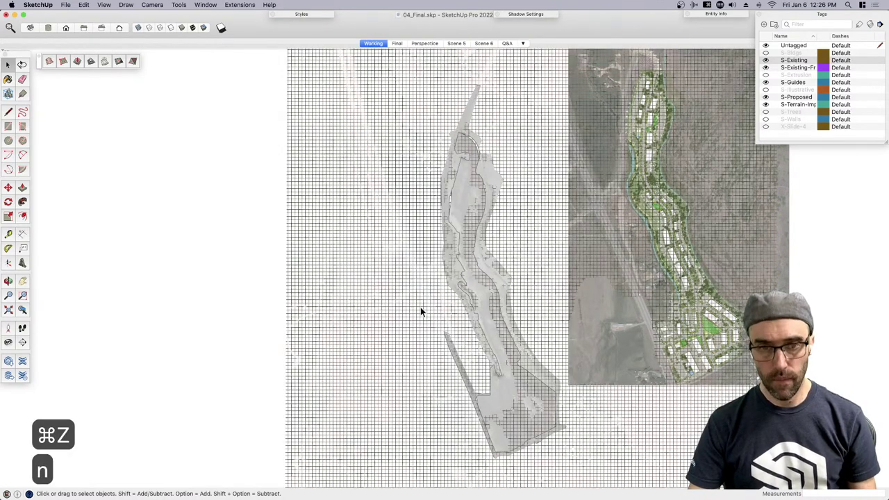
left_click(444, 306)
right_click(445, 307)
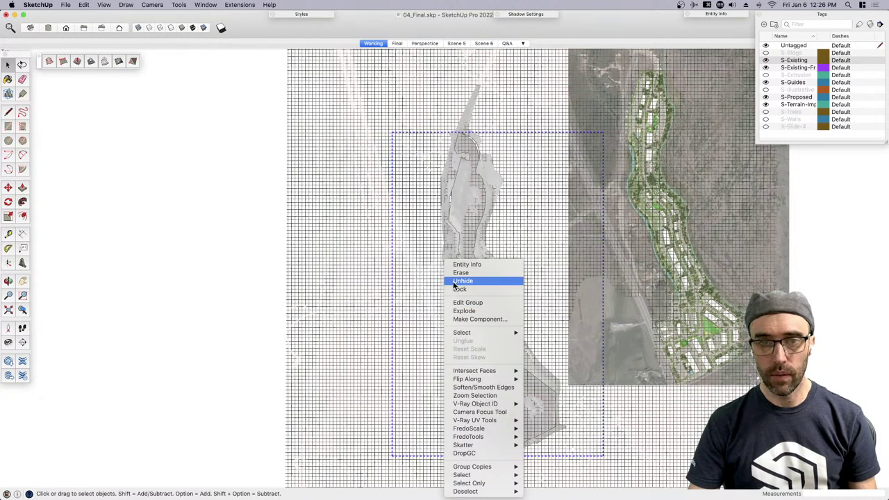
left_click(454, 283)
key("n")
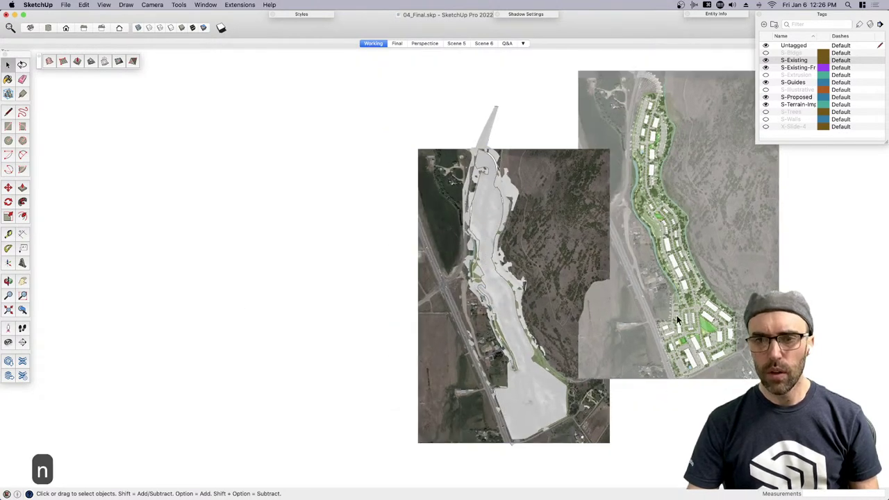
scroll(677, 316, "up", 5)
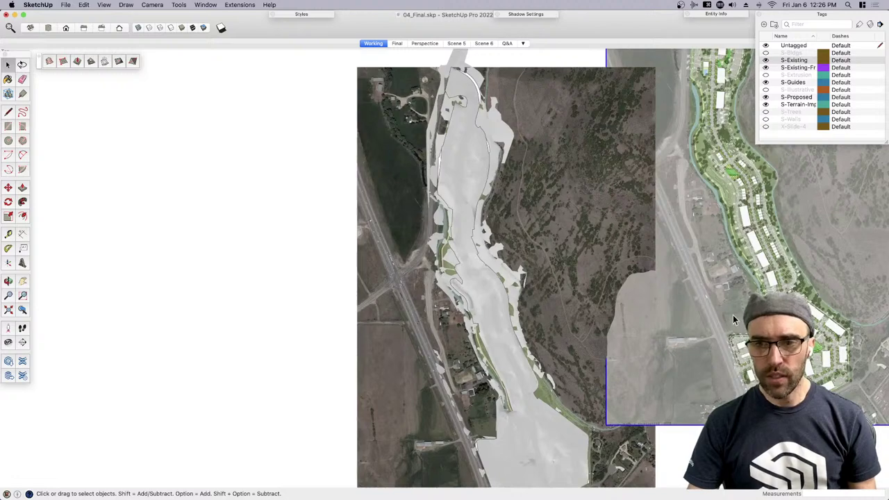
scroll(382, 366, "up", 10)
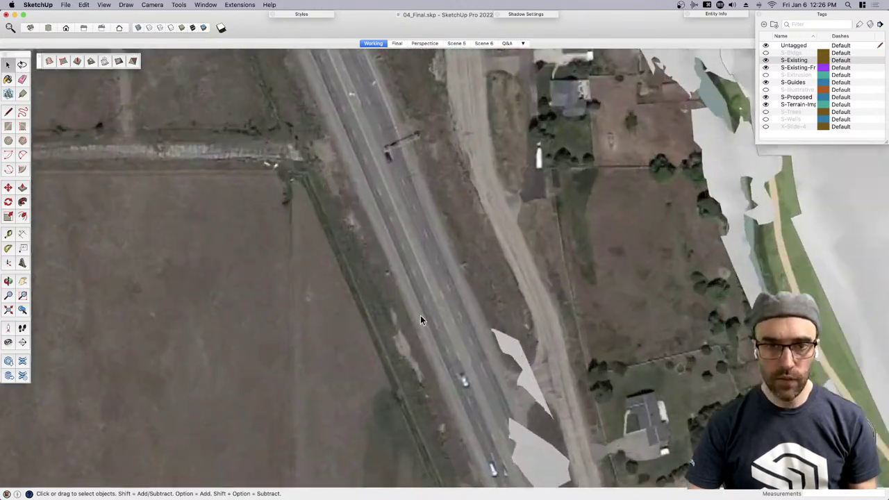
Zoom in and start a Tape Measure measurement on the highway, then cancel it
scroll(424, 315, "up", 3)
key("t")
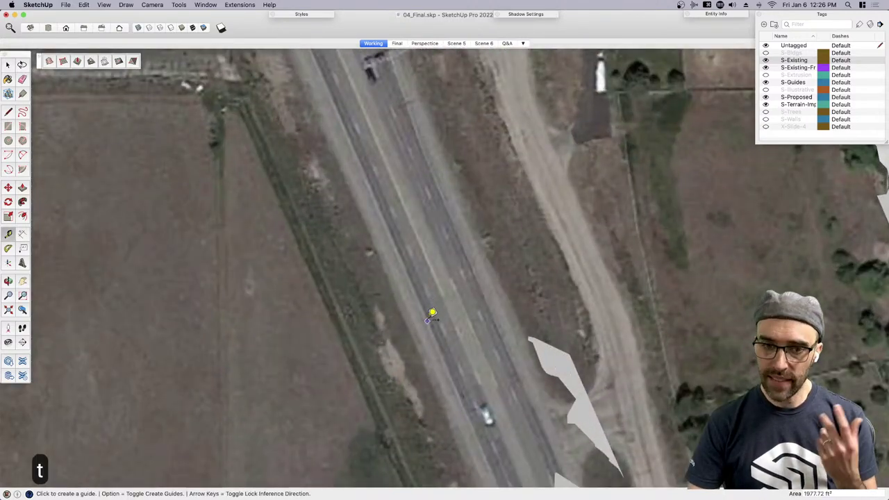
scroll(431, 315, "up", 5)
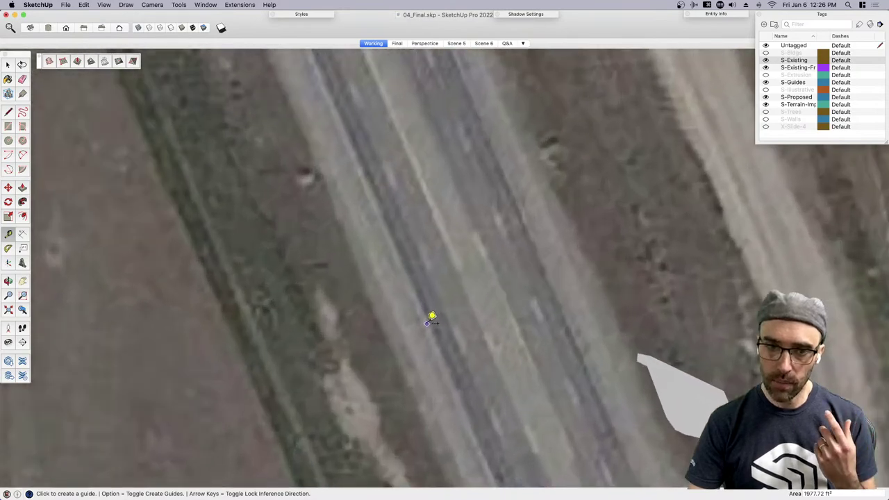
scroll(452, 298, "down", 8)
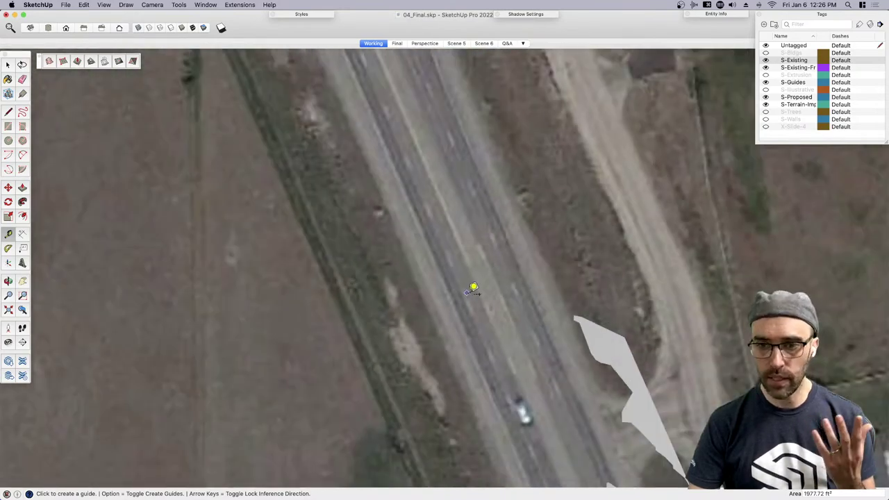
scroll(511, 398, "up", 4)
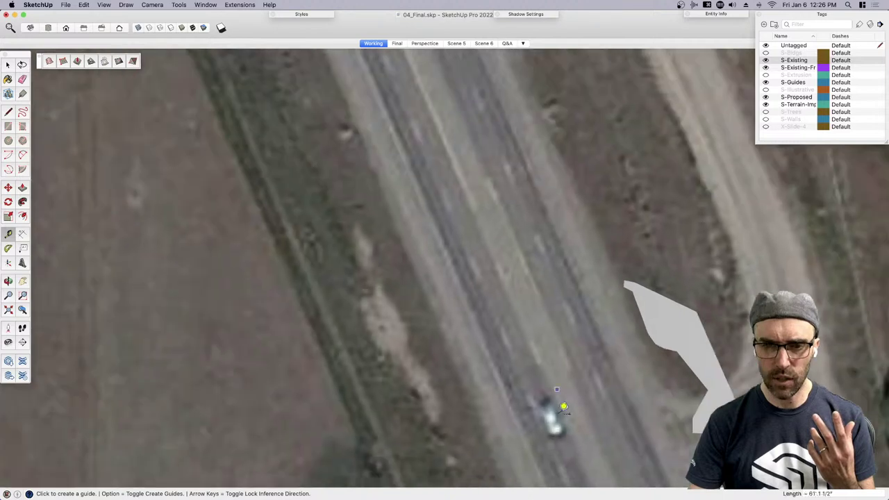
scroll(514, 396, "up", 2)
left_click(502, 391)
scroll(561, 367, "up", 3)
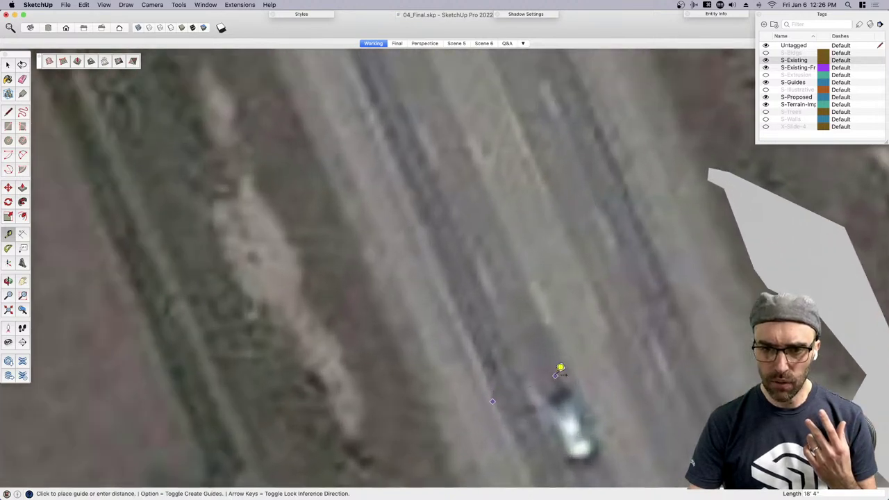
scroll(576, 355, "down", 3)
key("space")
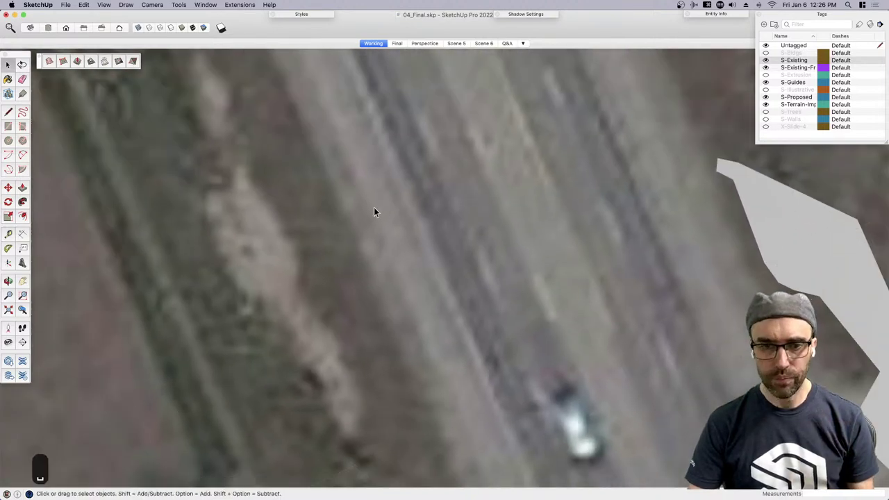
Change the model's edge colour to pink in the Styles edge settings
left_click(300, 14)
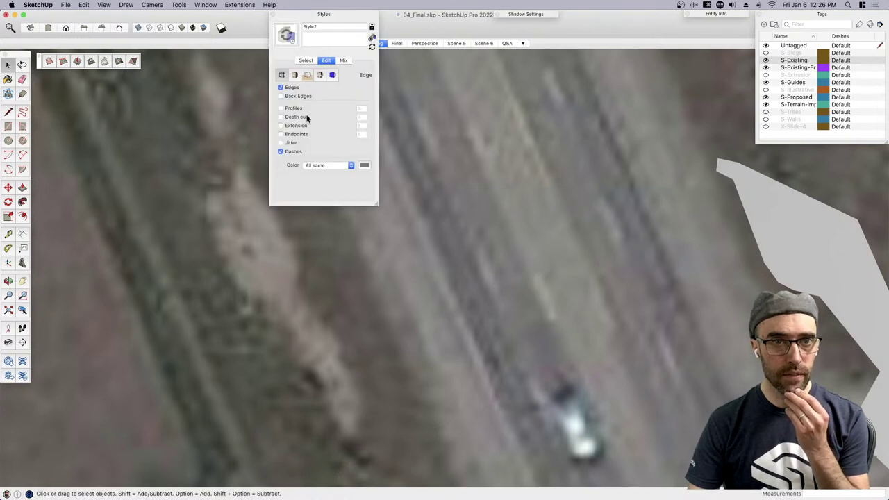
left_click(365, 165)
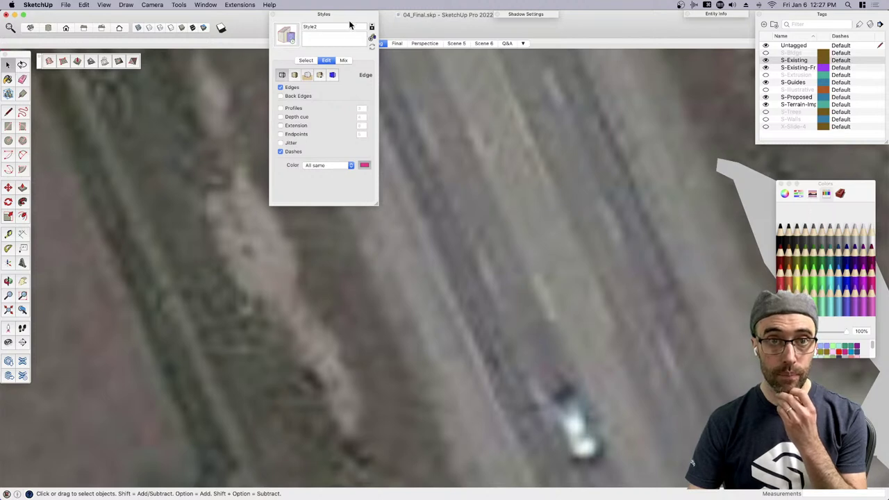
left_click_drag(334, 15, 329, 25)
left_click(314, 18)
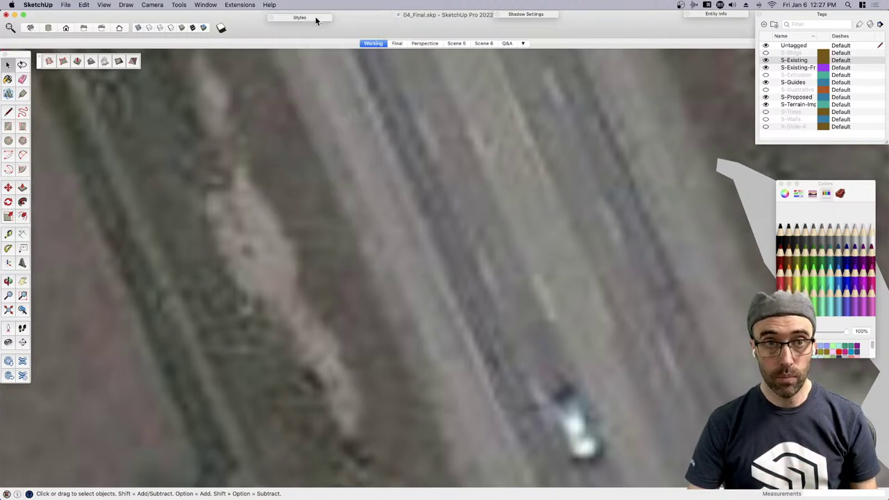
scroll(391, 273, "down", 3)
Measure a car on the highway, reading about 25' 7"
key("t")
scroll(475, 351, "up", 3)
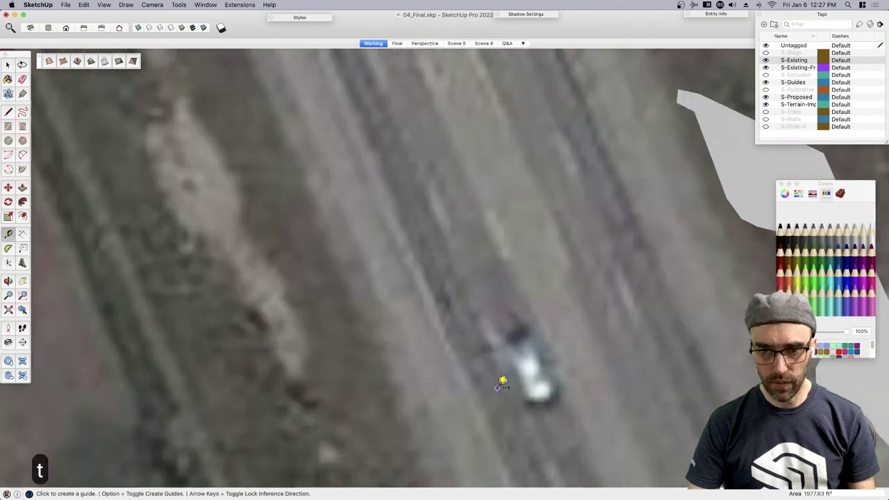
left_click(459, 341)
scroll(512, 323, "up", 2)
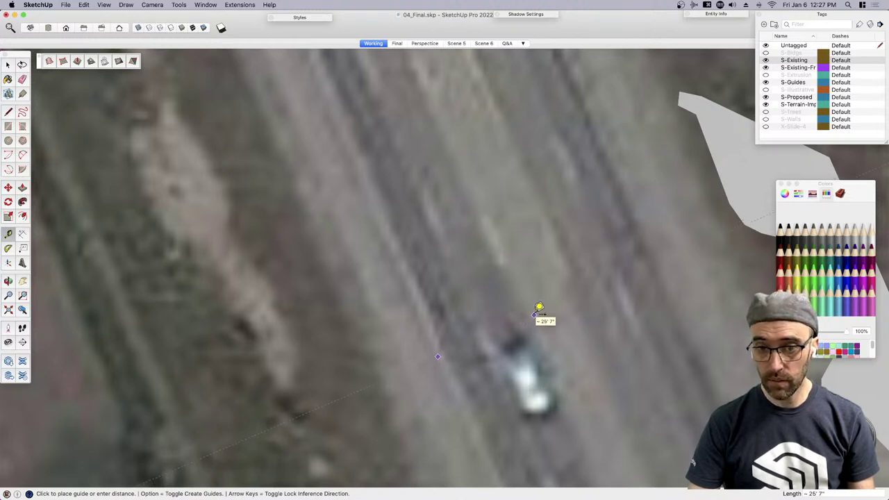
key("space")
scroll(407, 250, "down", 15)
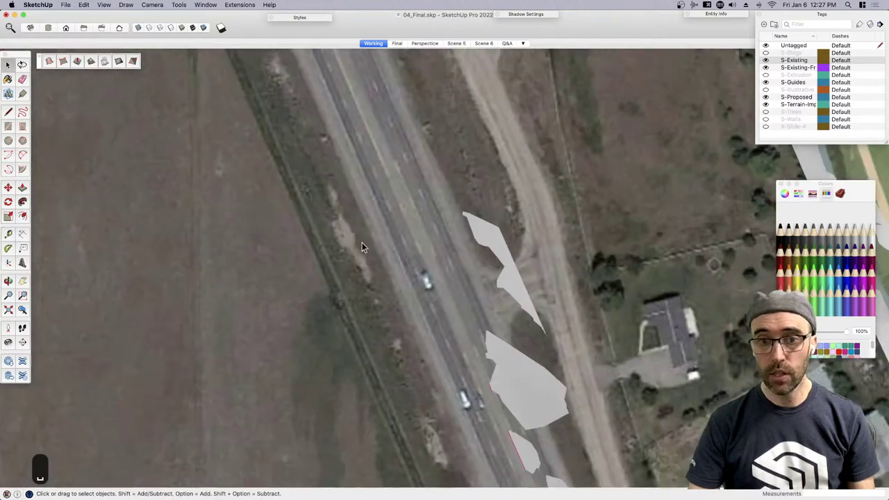
Move the illustrative plan image beside the aerial terrain image
scroll(383, 224, "down", 5)
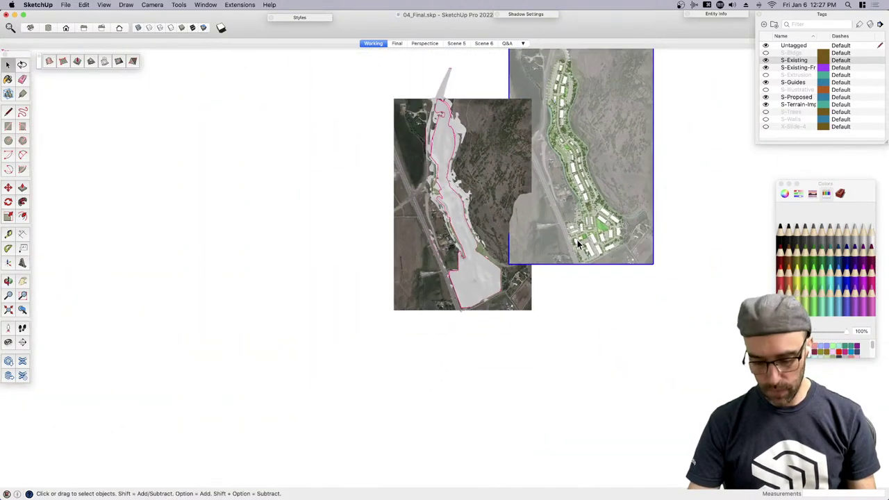
key("m")
left_click(617, 276)
key("space")
key("m")
left_click(613, 279)
left_click(625, 312)
key("space")
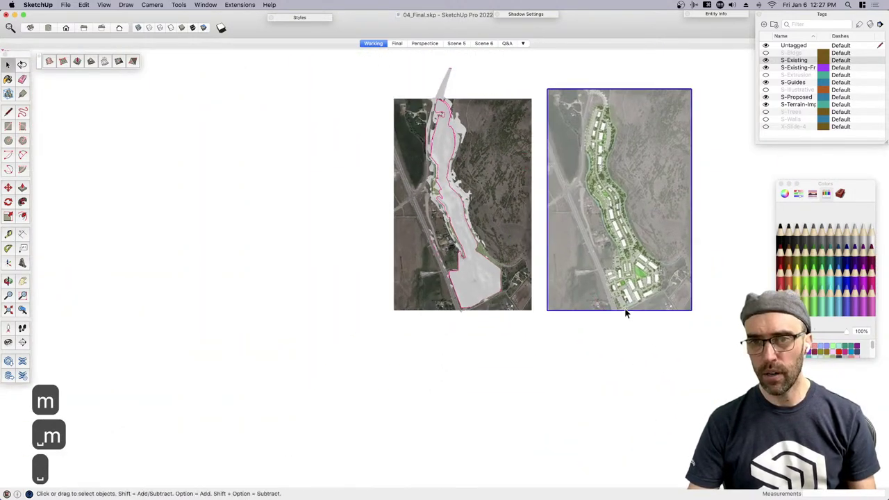
scroll(653, 295, "up", 3)
key("l")
key("space")
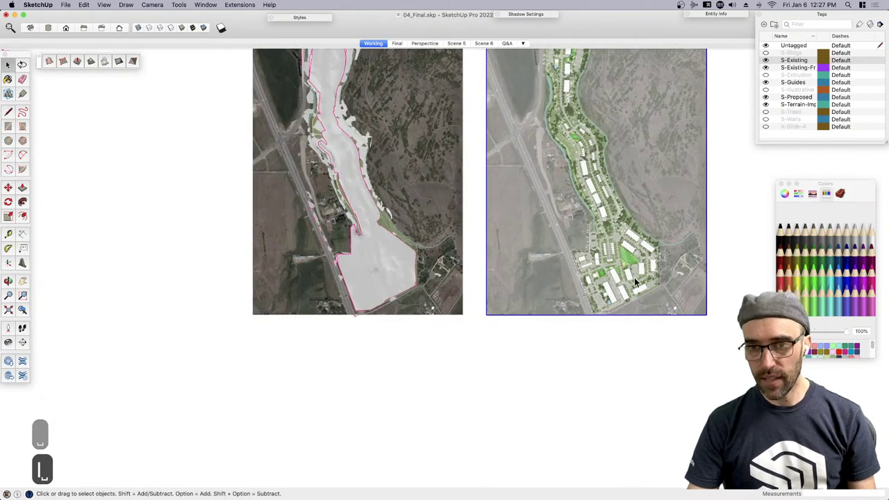
Explode the plan image, regroup it with Cmd+G and open the group for editing
right_click(578, 295)
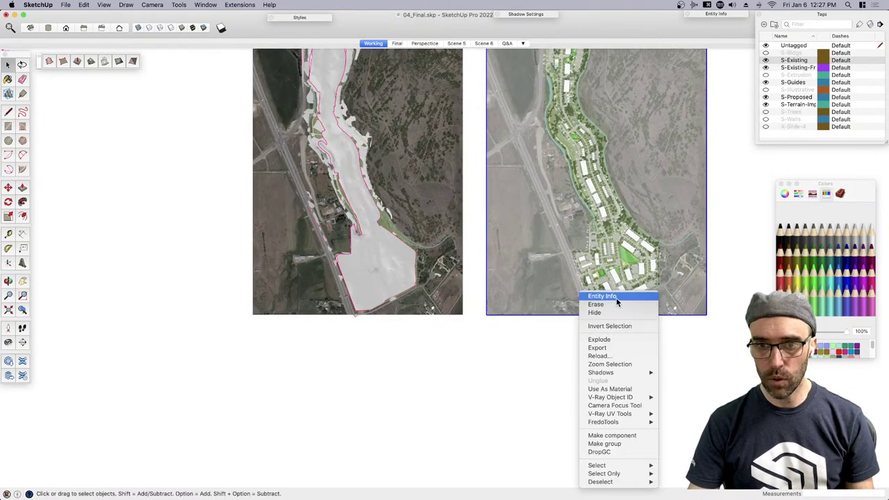
left_click(608, 339)
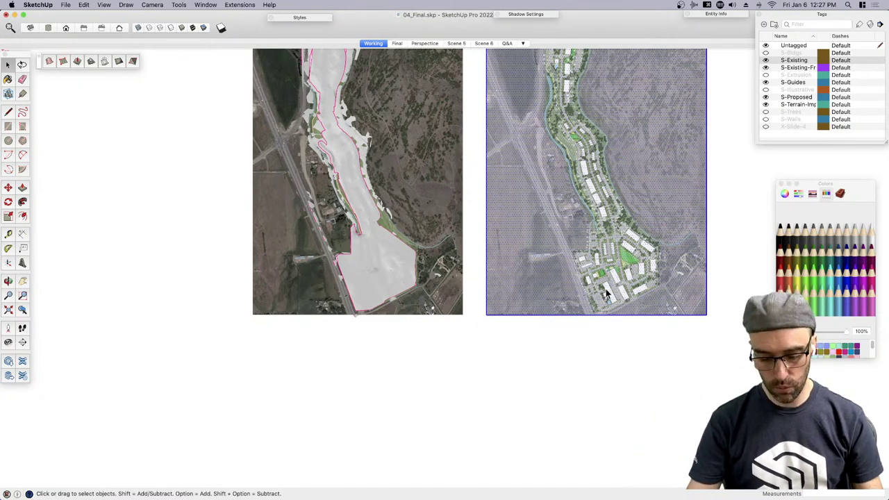
key("super+g")
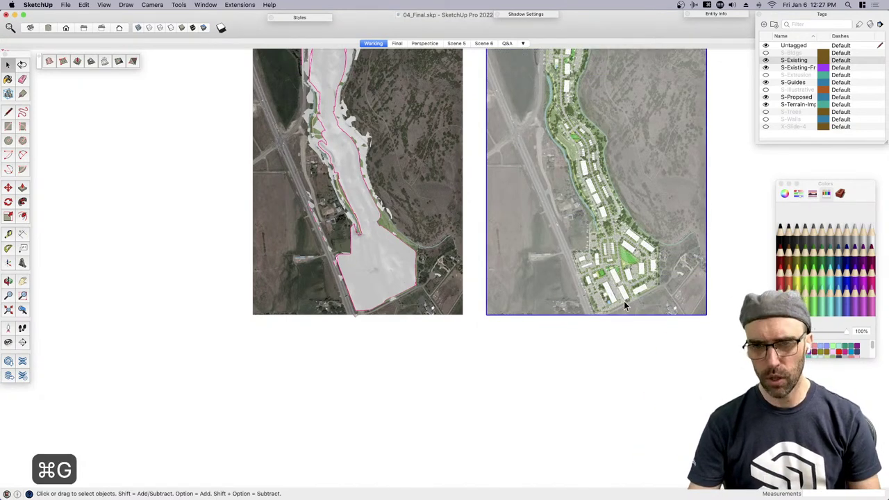
double_click(636, 292)
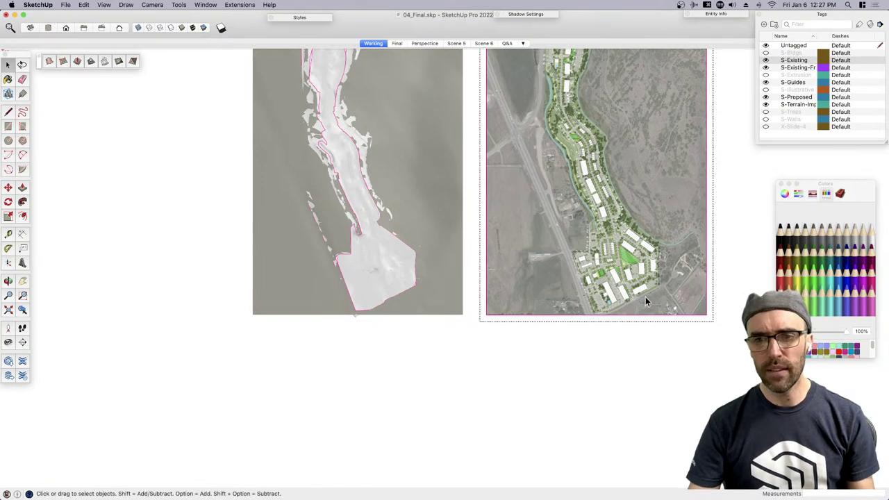
scroll(548, 229, "up", 5)
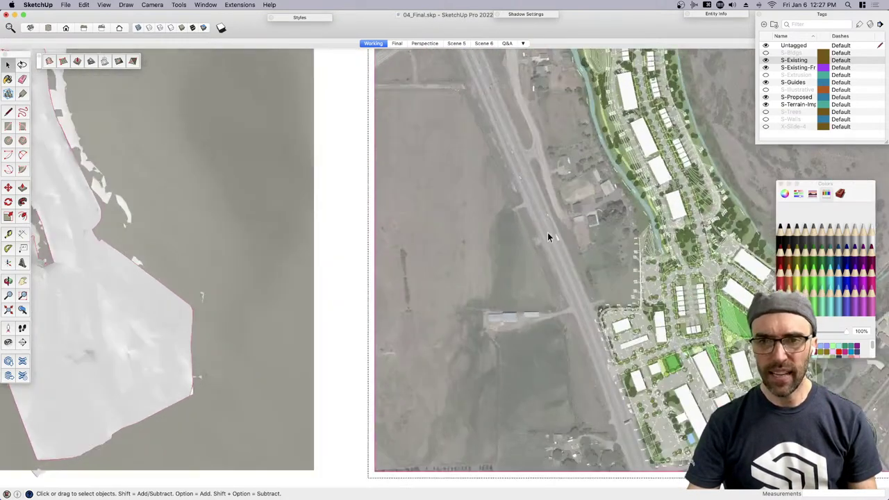
scroll(556, 243, "up", 3)
scroll(521, 145, "down", 2)
scroll(463, 139, "up", 5)
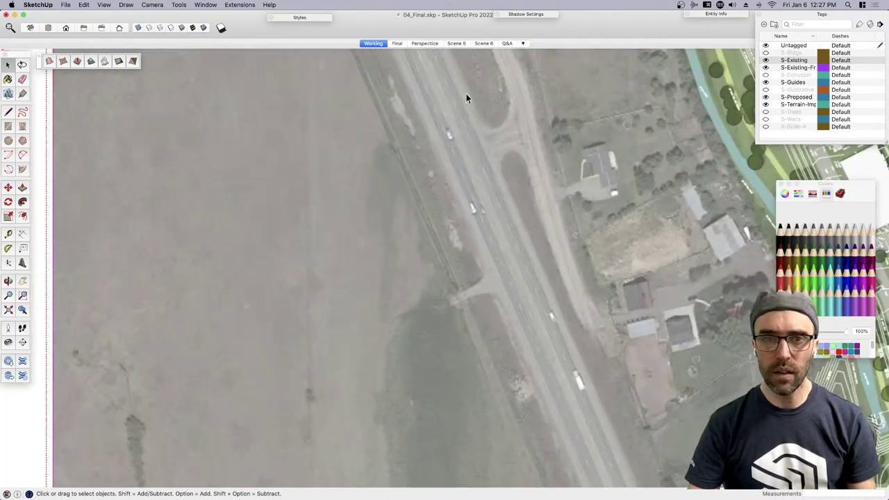
scroll(441, 171, "up", 8)
Rescale the active plan group by measuring the 23' car and resetting it to 25'
key("t")
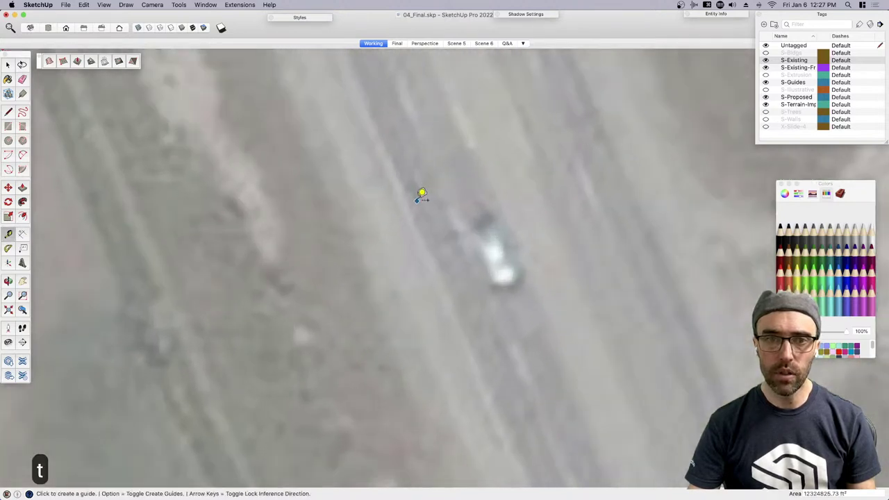
scroll(417, 200, "up", 2)
left_click(408, 211)
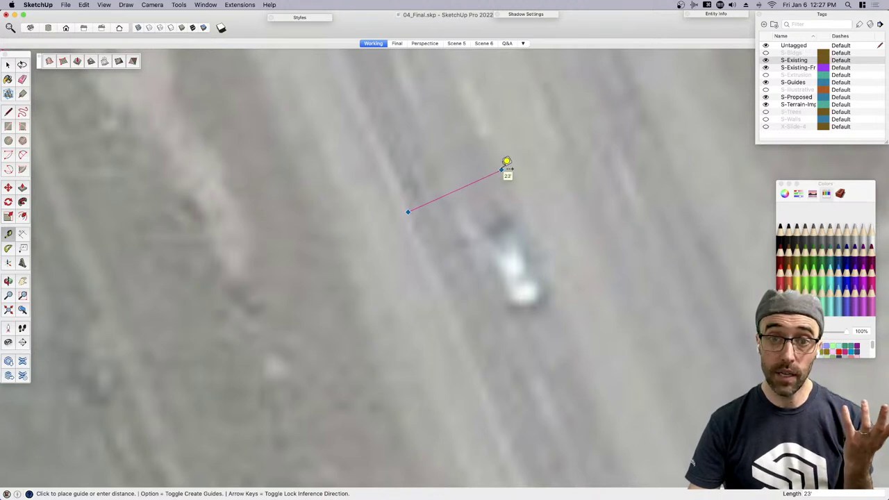
left_click(503, 168)
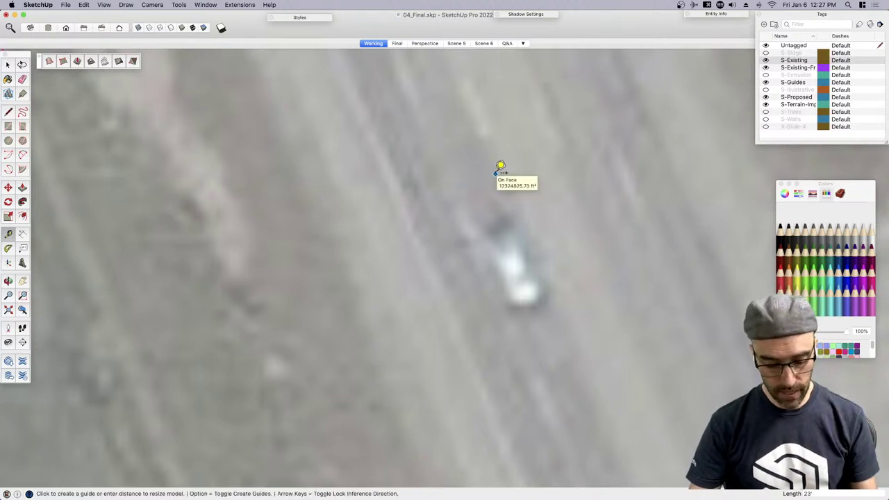
type("25")
key("Return")
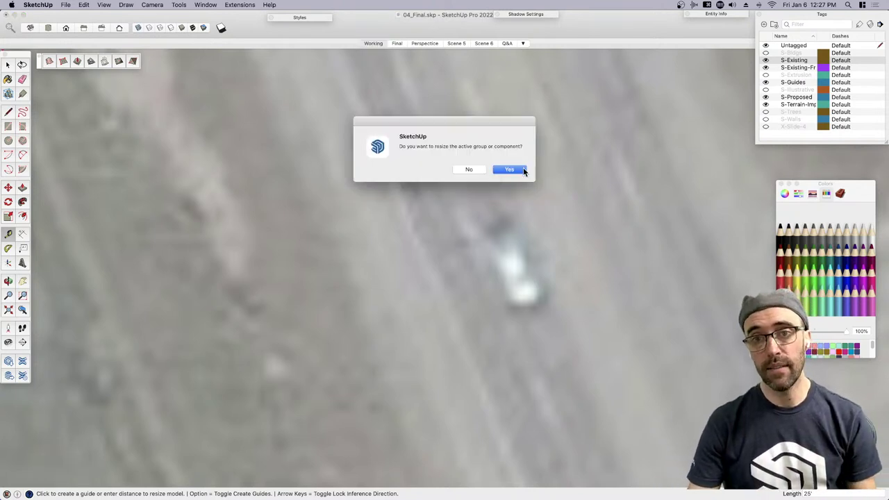
left_click(510, 170)
scroll(543, 211, "down", 15)
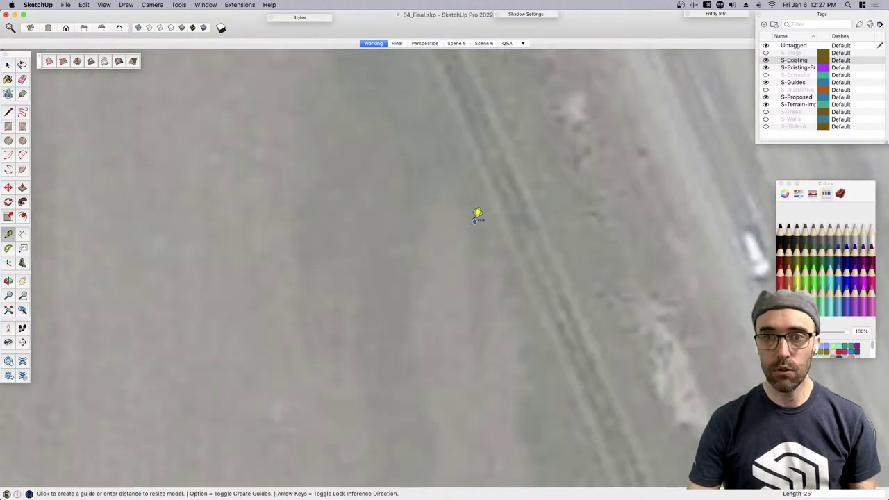
key("space")
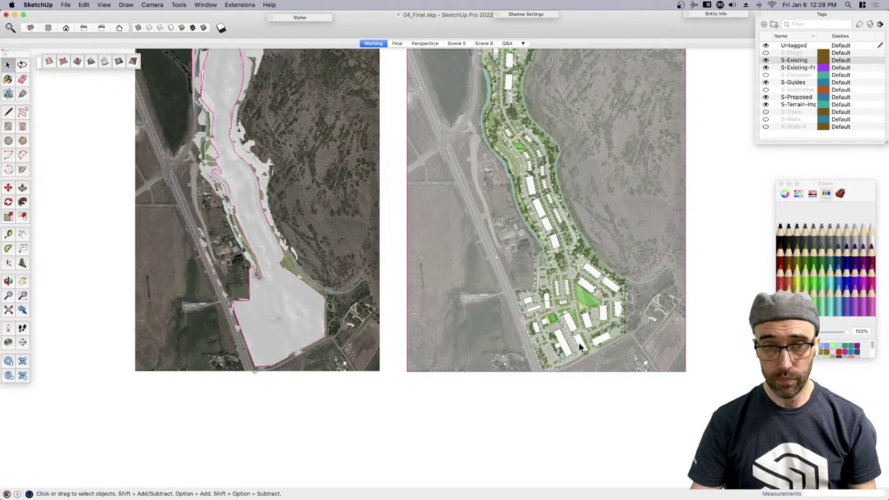
Move the site plan from a building corner onto the matching aerial buildings
scroll(579, 343, "down", 2)
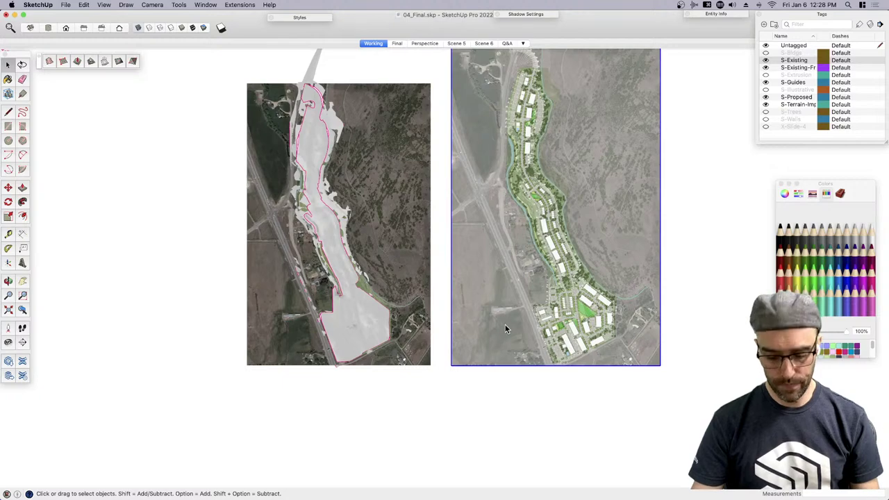
key("m")
scroll(501, 314, "up", 4)
scroll(500, 312, "up", 5)
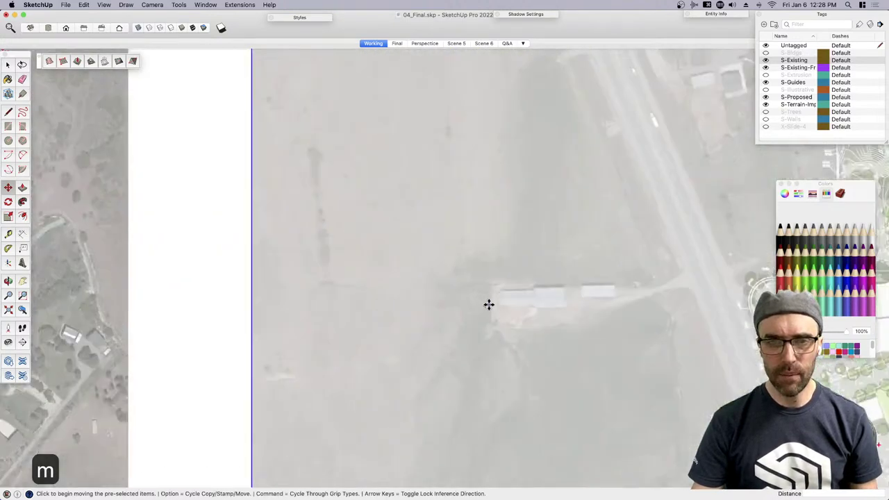
left_click(504, 282)
scroll(605, 294, "down", 8)
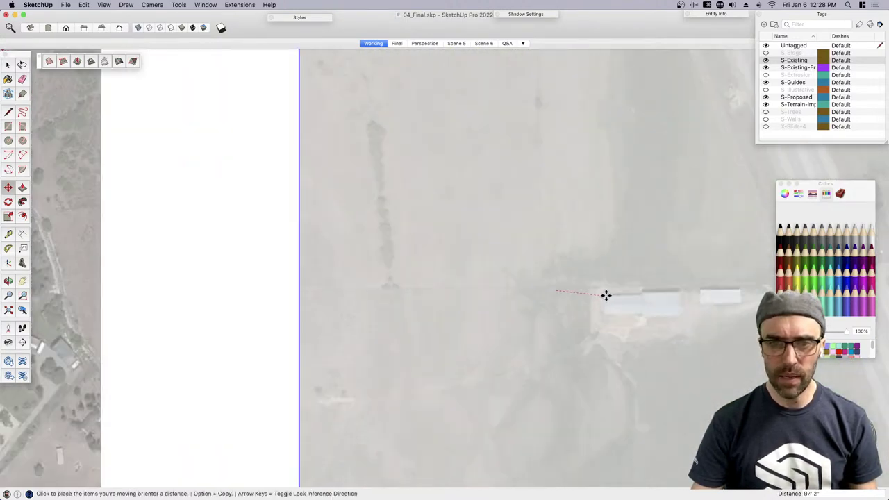
scroll(414, 293, "up", 6)
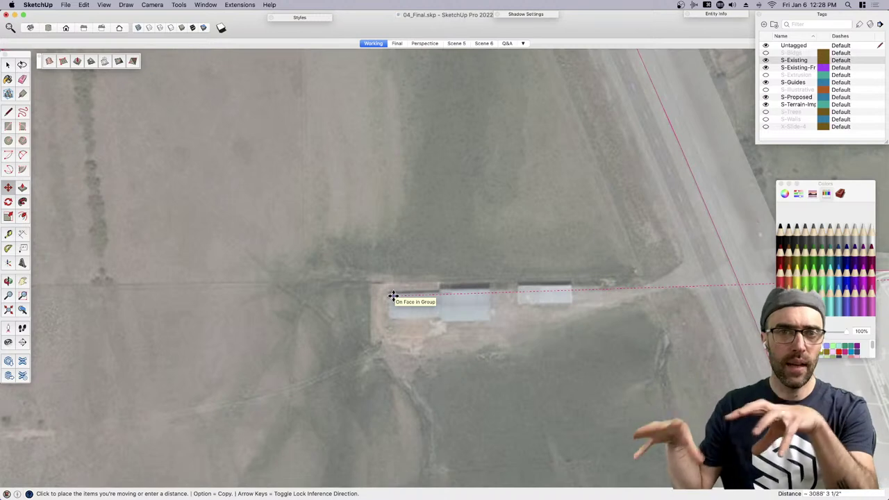
scroll(402, 268, "up", 3)
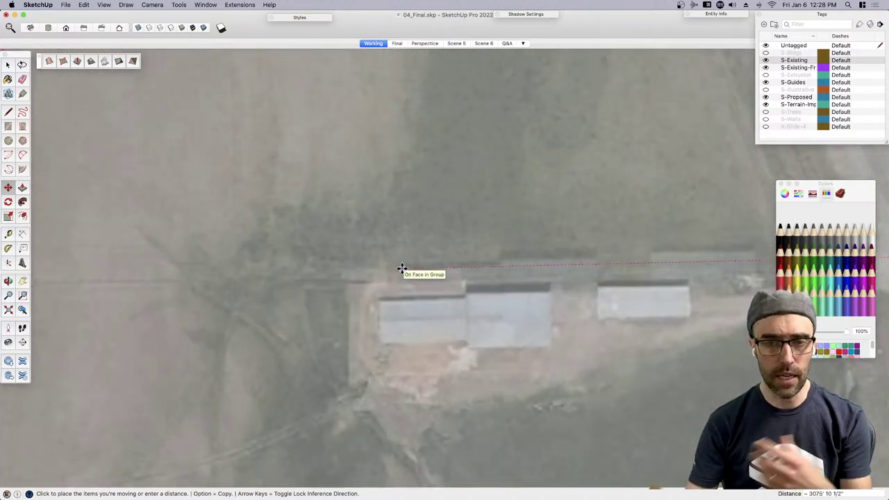
scroll(402, 268, "up", 2)
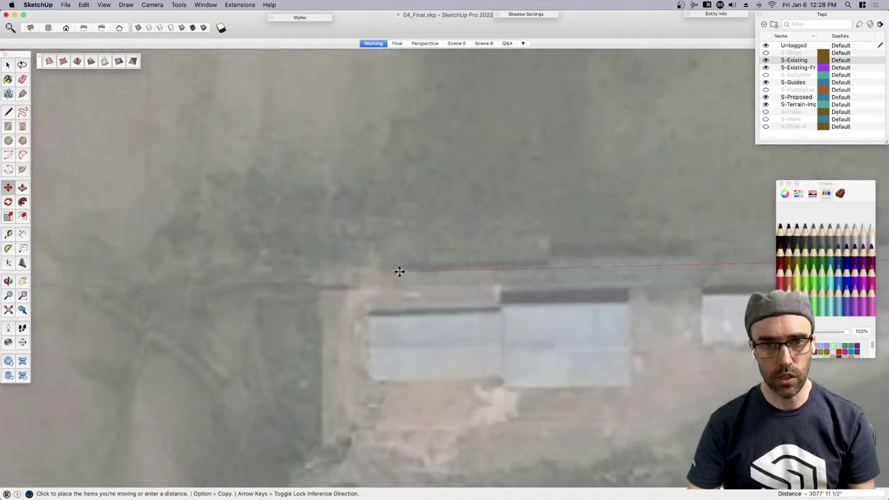
left_click(348, 314)
scroll(276, 239, "down", 6)
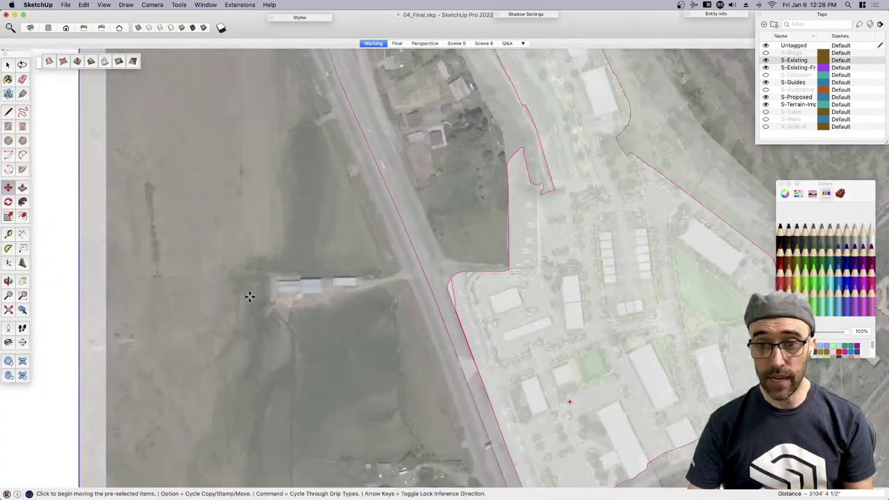
Refine the alignment by moving a plan building corner onto its aerial counterpart
scroll(407, 289, "up", 4)
left_click(399, 270)
scroll(388, 269, "up", 2)
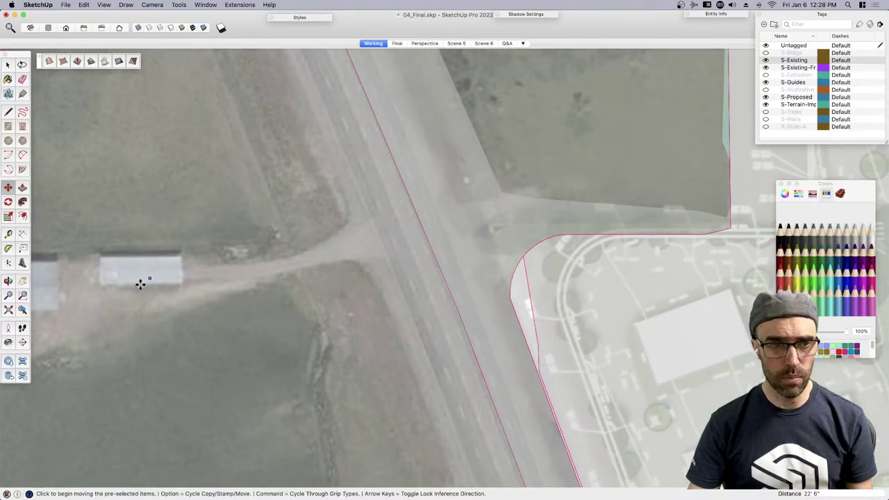
scroll(118, 244, "up", 4)
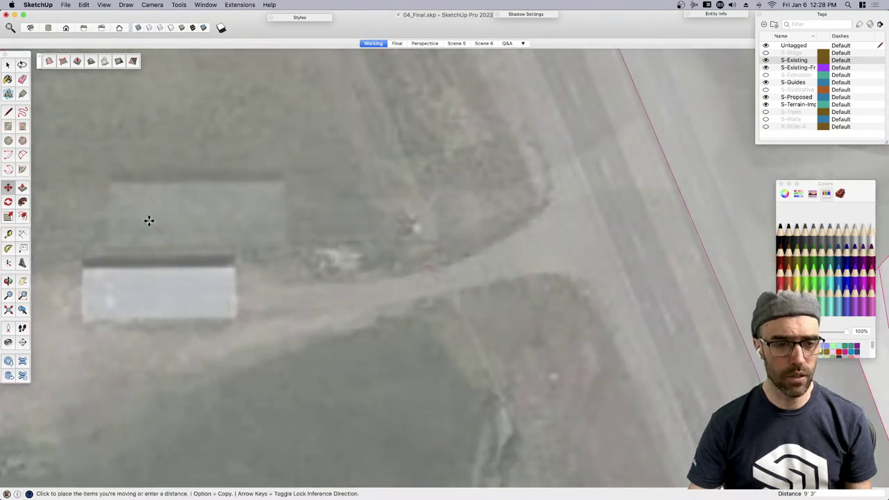
left_click(119, 305)
scroll(151, 284, "down", 5)
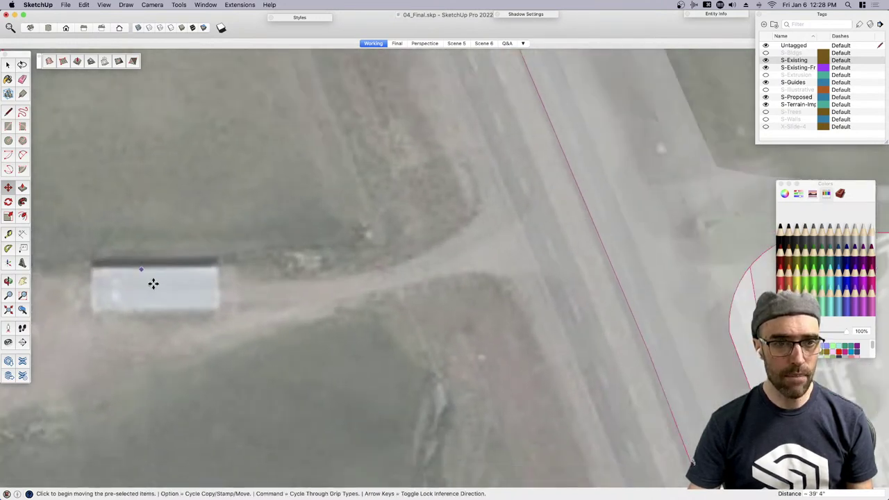
scroll(132, 280, "down", 10)
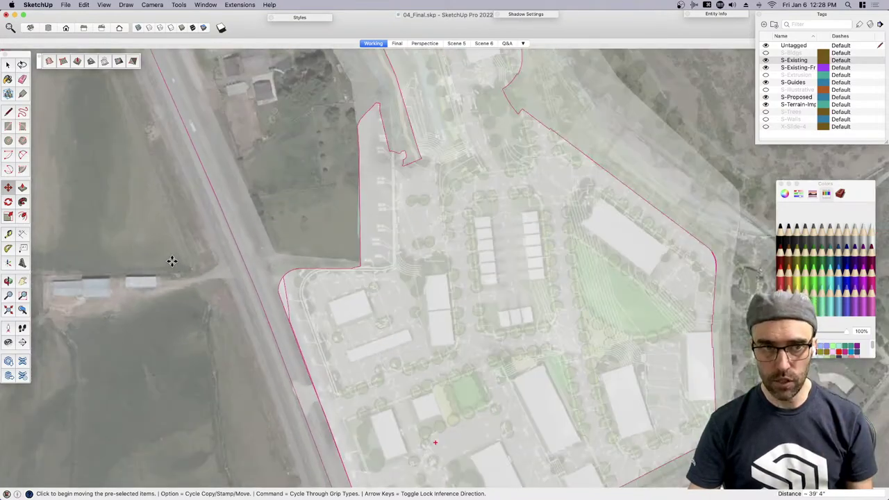
scroll(549, 244, "up", 5)
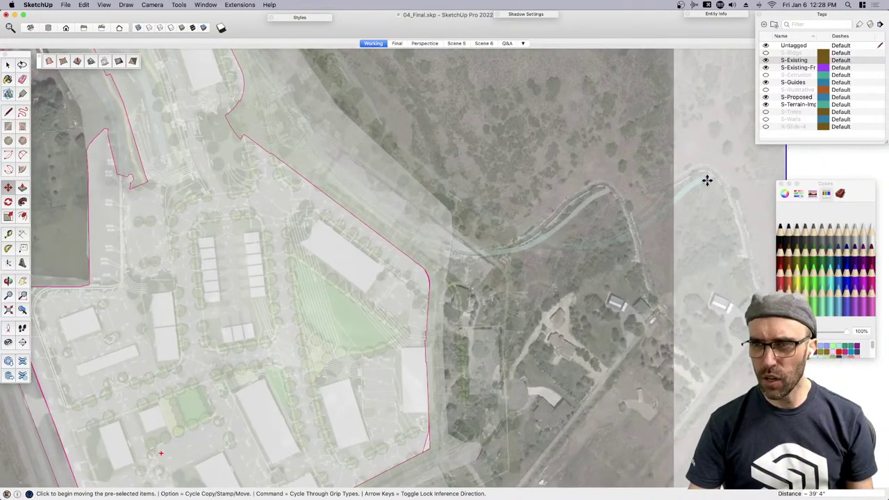
scroll(569, 278, "down", 8)
scroll(635, 405, "up", 5)
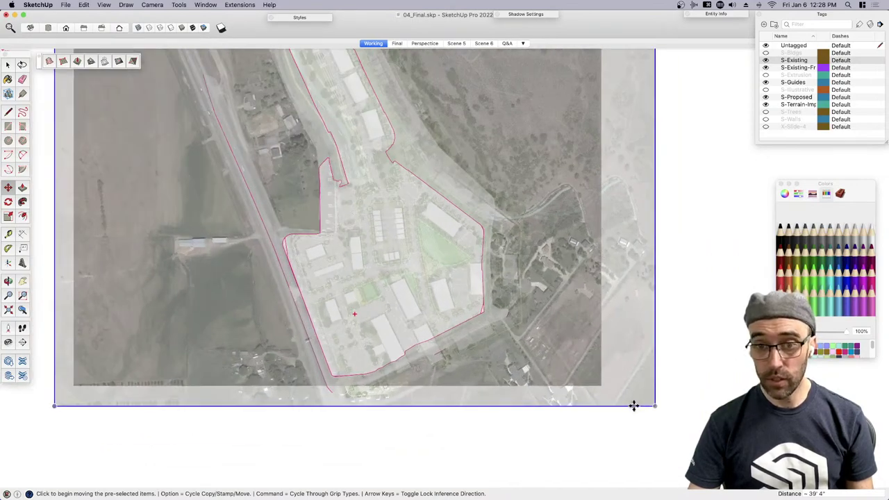
Shrink the site plan slightly from its bottom-right corner and realign its buildings
key("s")
left_click(654, 408)
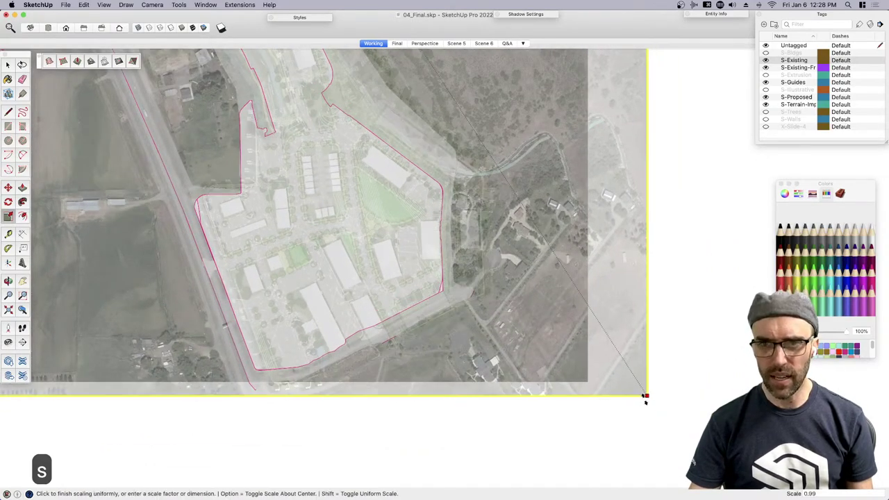
left_click(548, 312)
scroll(610, 377, "down", 3)
key("m")
scroll(329, 294, "up", 5)
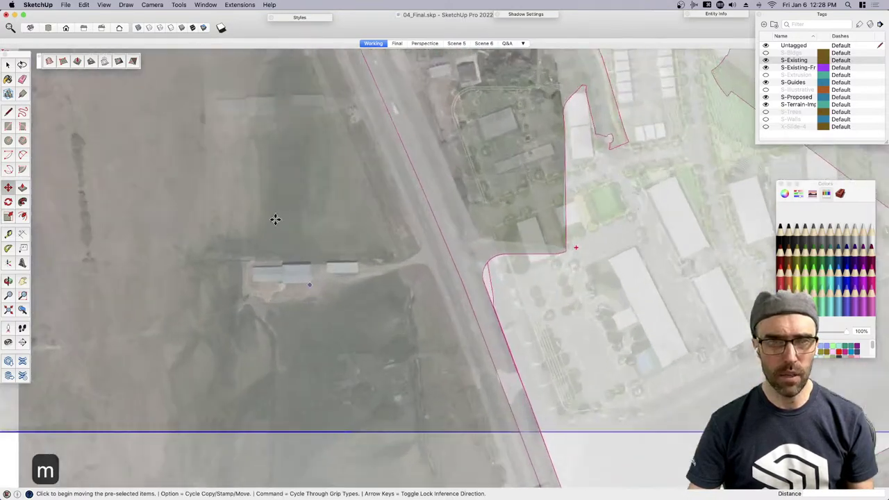
left_click(286, 255)
scroll(316, 368, "up", 3)
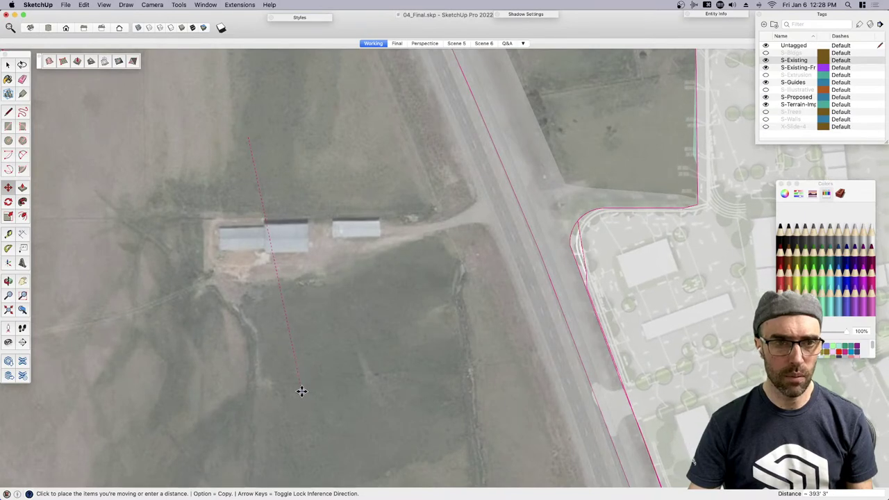
left_click(303, 391)
scroll(298, 210, "down", 3)
scroll(626, 312, "up", 1)
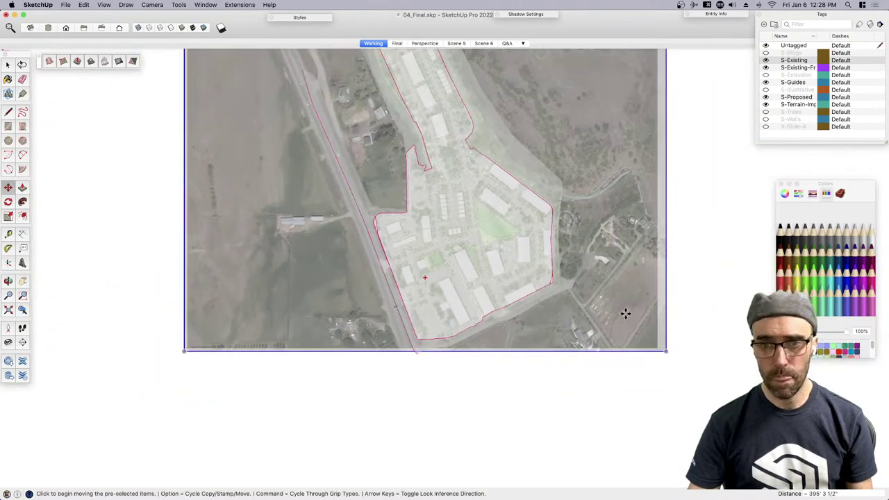
scroll(655, 135, "up", 4)
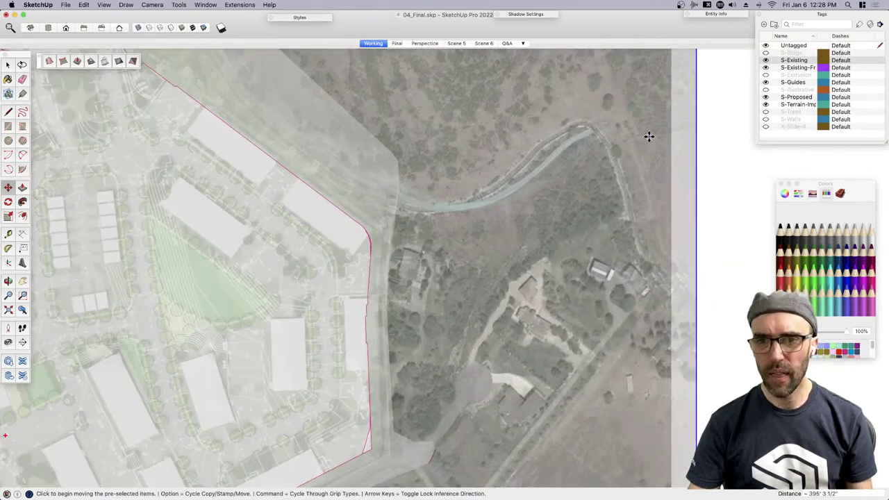
scroll(649, 136, "down", 5)
scroll(676, 403, "up", 3)
Reduce the plan's size a second time and move it over the aerial buildings
key("s")
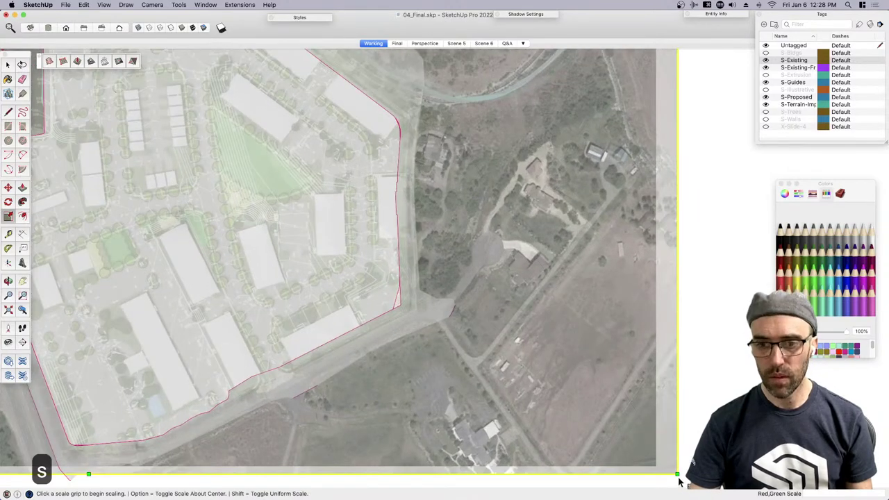
scroll(678, 475, "down", 2)
left_click(677, 475)
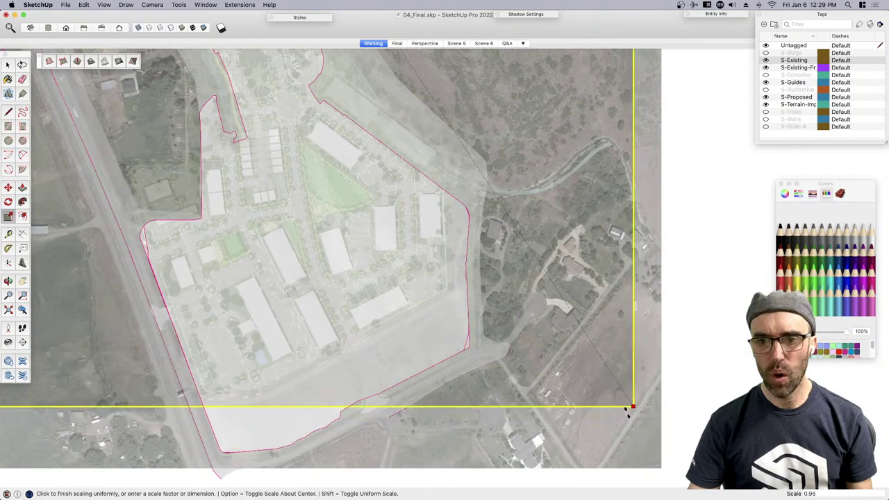
left_click(706, 377)
key("m")
scroll(298, 303, "up", 6)
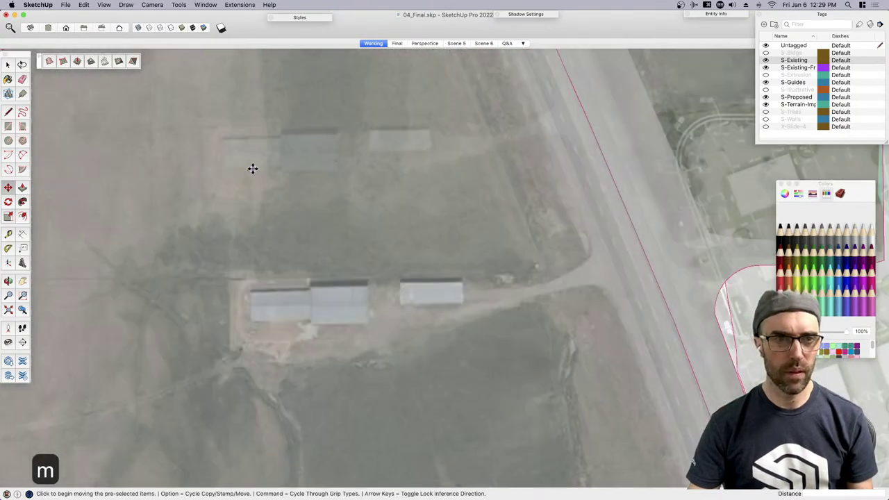
left_click(252, 168)
scroll(278, 304, "up", 3)
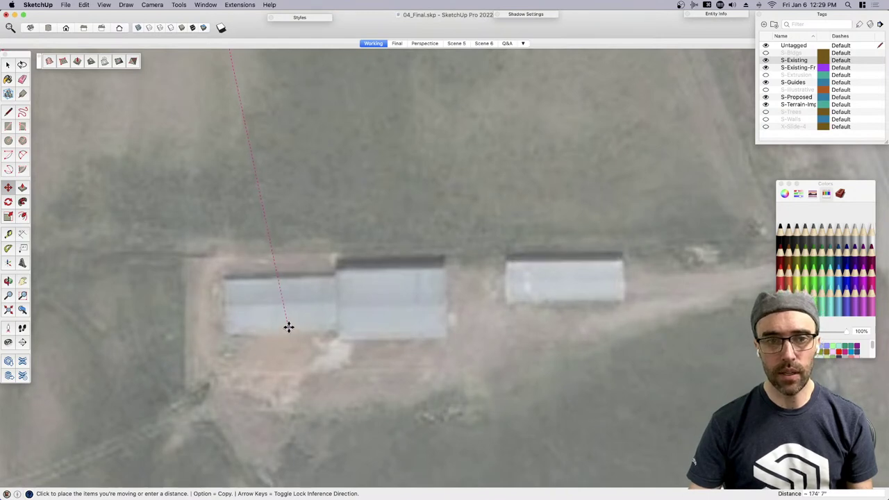
left_click(284, 331)
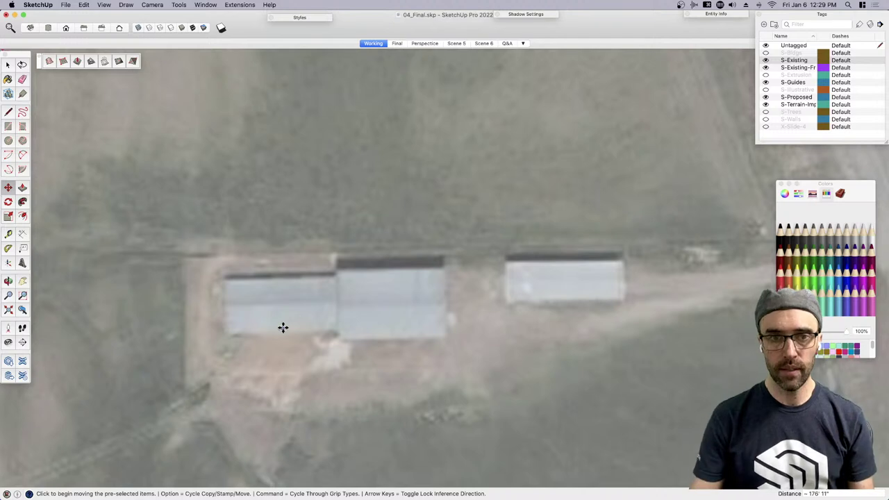
key("space")
Make a final small uniform scale adjustment to the site plan
scroll(295, 318, "down", 3)
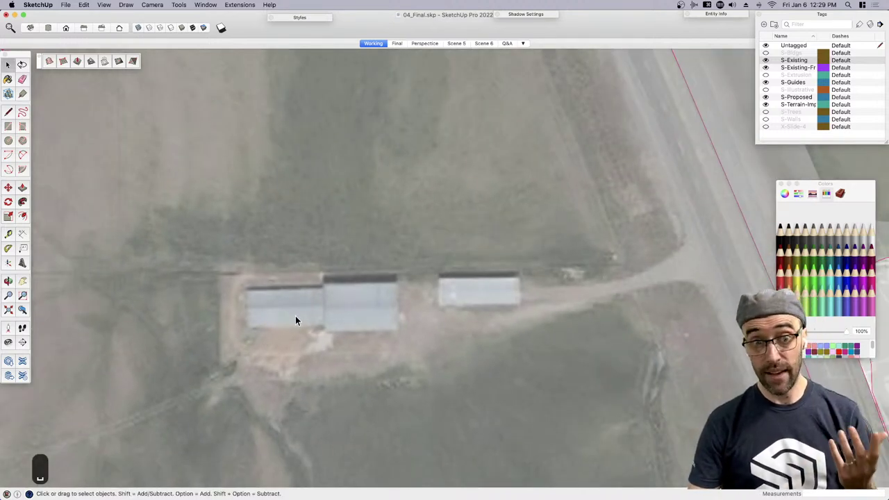
scroll(296, 318, "down", 3)
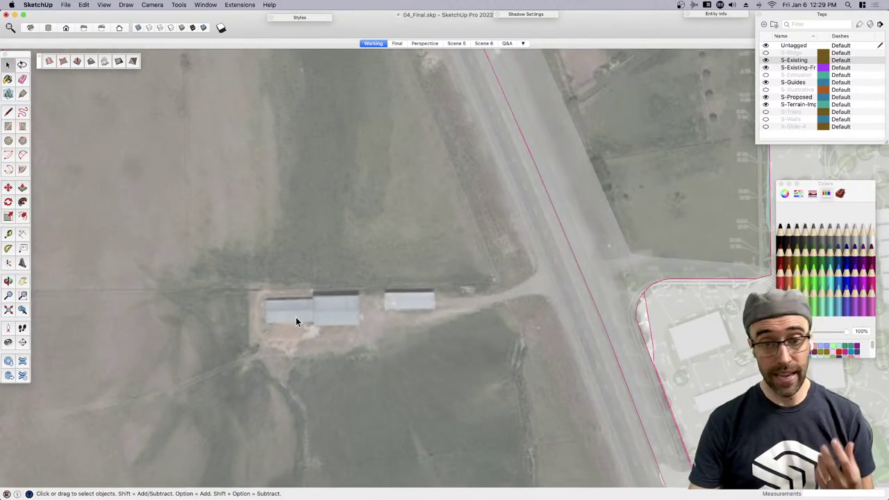
scroll(296, 317, "down", 5)
scroll(644, 409, "up", 8)
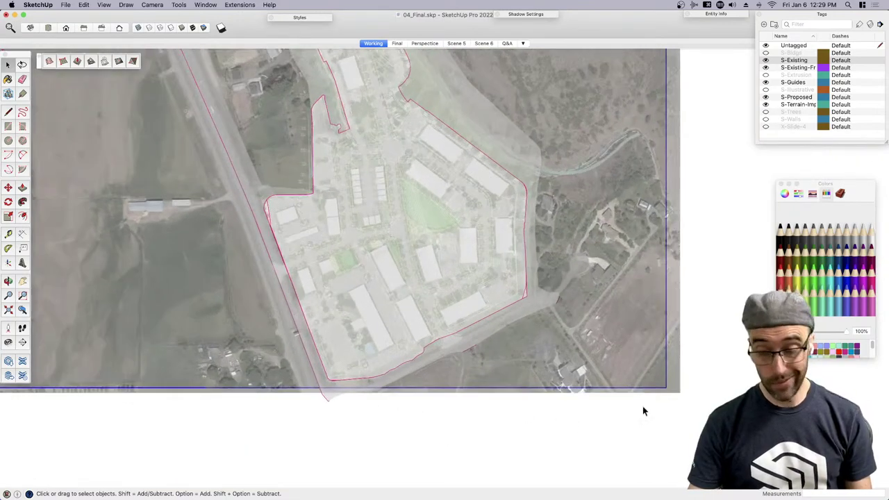
key("s")
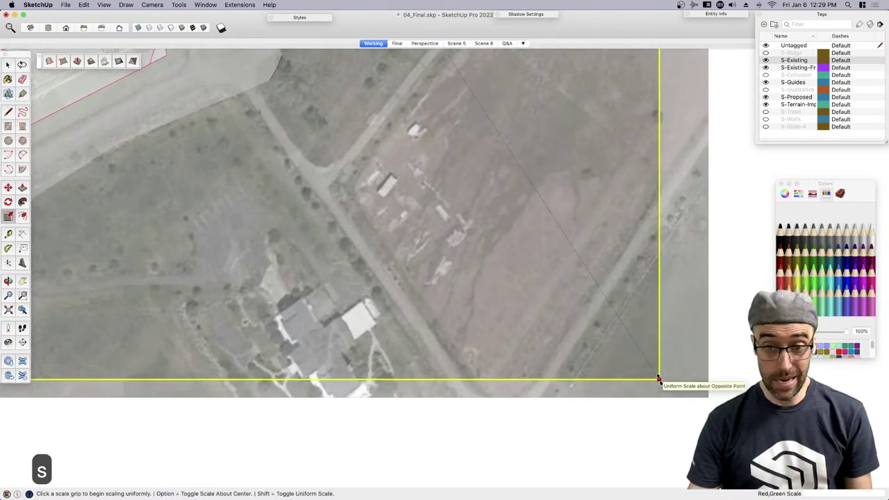
left_click(658, 378)
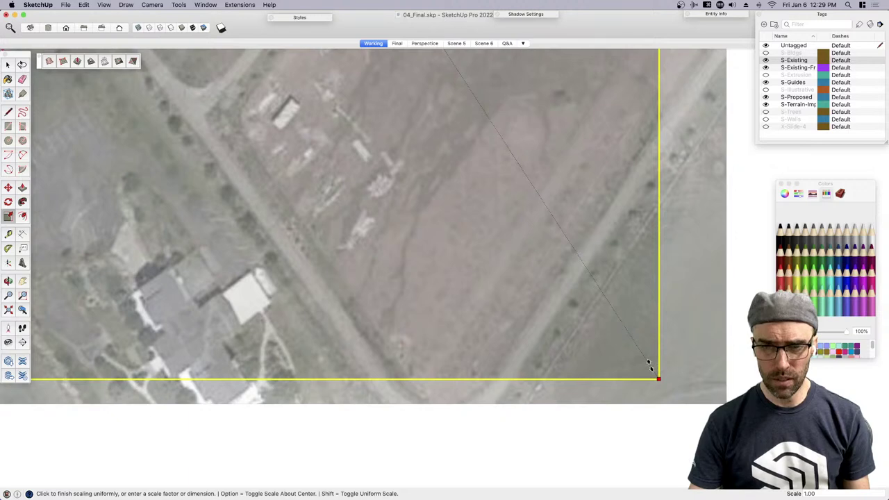
left_click(655, 373)
key("space")
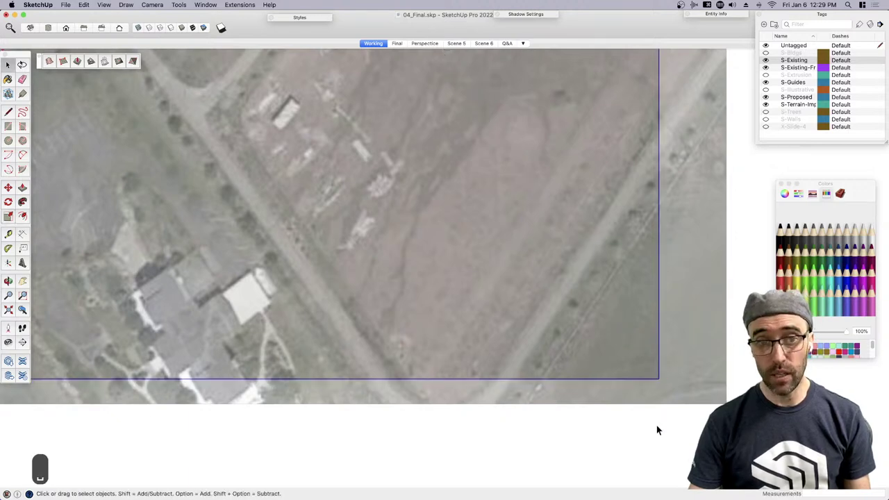
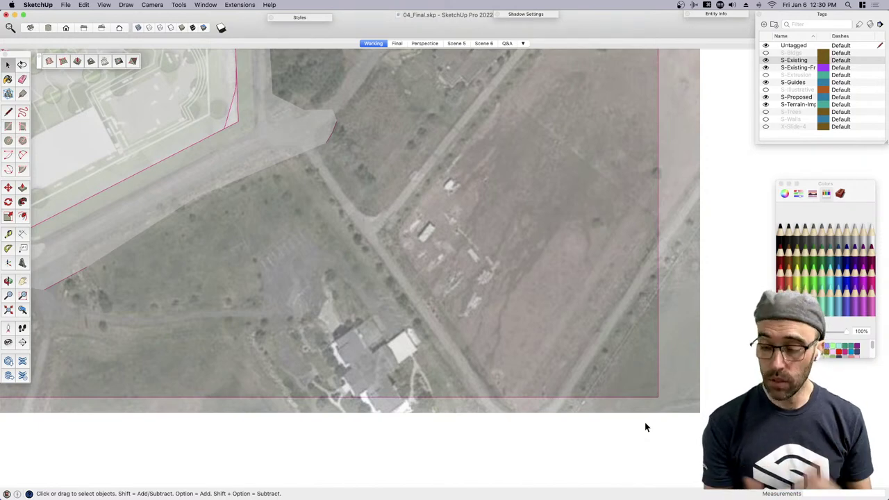
Zoom out and orbit the site model from top view into a tilted perspective
scroll(645, 426, "down", 5)
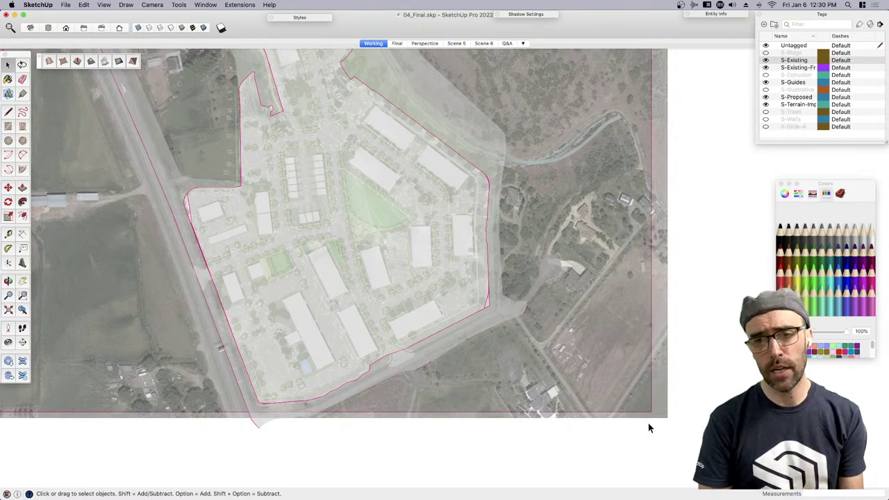
scroll(562, 353, "down", 3)
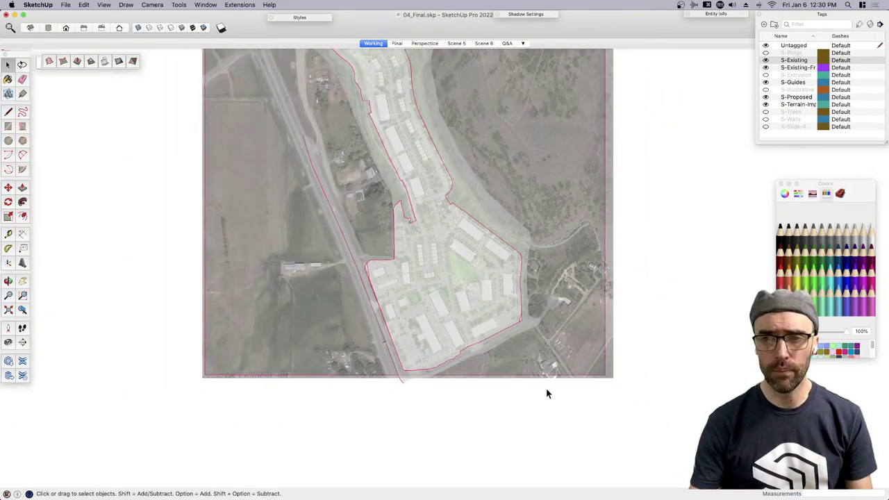
key("o")
key("space")
middle_click_drag(419, 343, 545, 237)
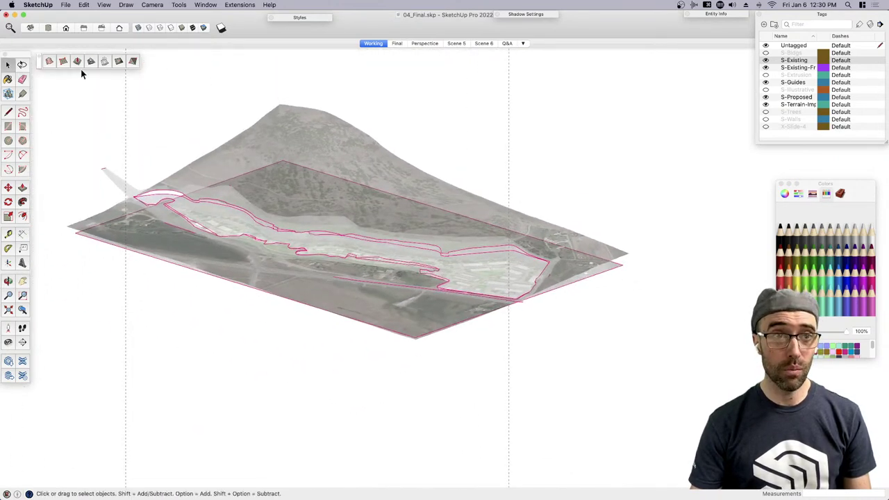
Move the flat site-plan image plane straight up the blue axis above the hilly terrain
left_click(623, 267)
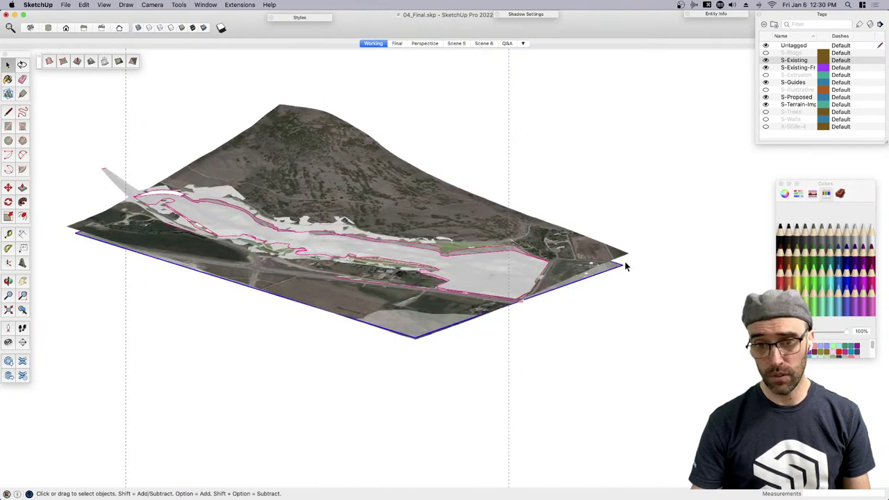
key("m")
left_click(624, 266)
key("alt")
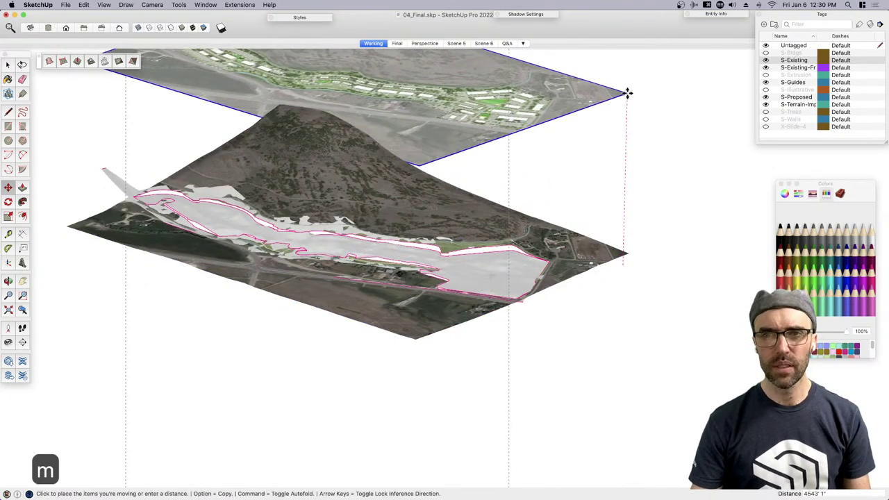
scroll(632, 132, "down", 3)
key("Up")
left_click(625, 81)
key("space")
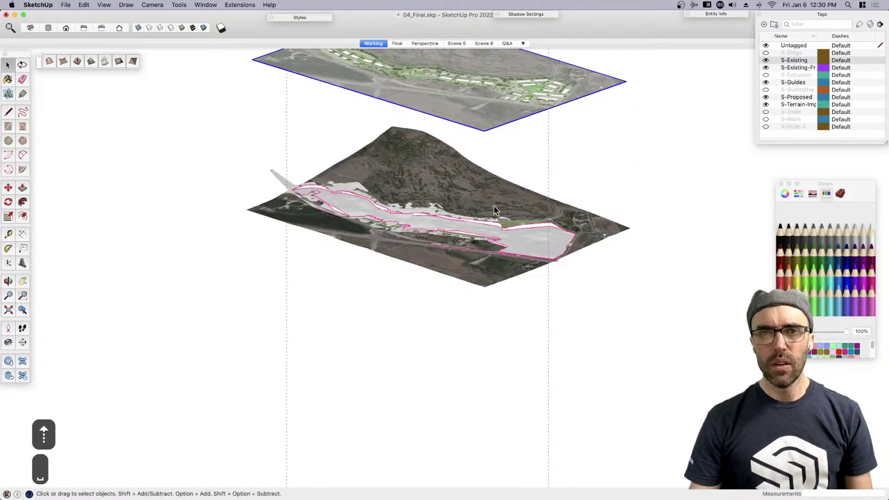
middle_click_drag(495, 210, 616, 312)
middle_click_drag(409, 223, 477, 201)
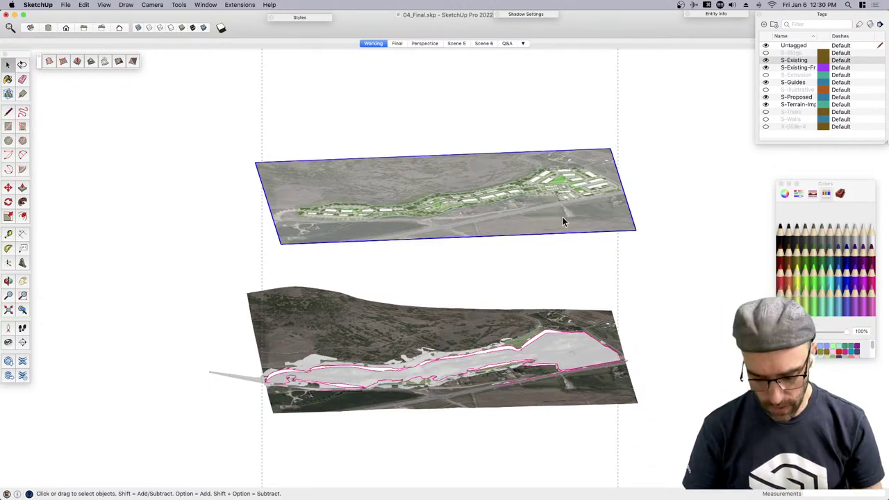
middle_click_drag(563, 218, 479, 202)
Paint the sampled site-plan image material onto the terrain's river corridor face
key("b")
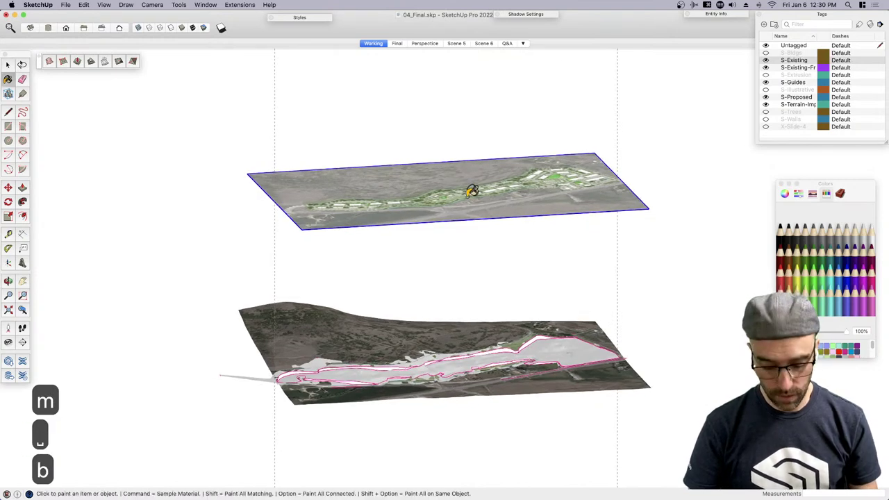
scroll(466, 195, "up", 3)
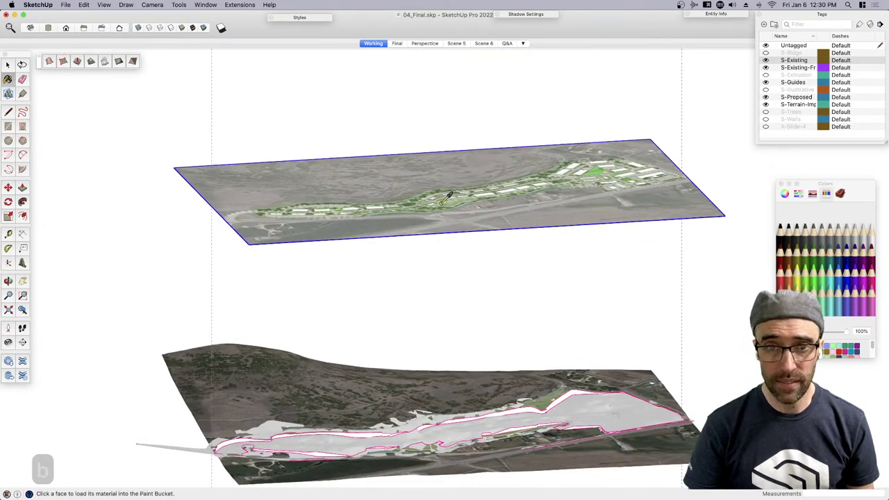
middle_click_drag(465, 174, 444, 299)
scroll(448, 250, "up", 10)
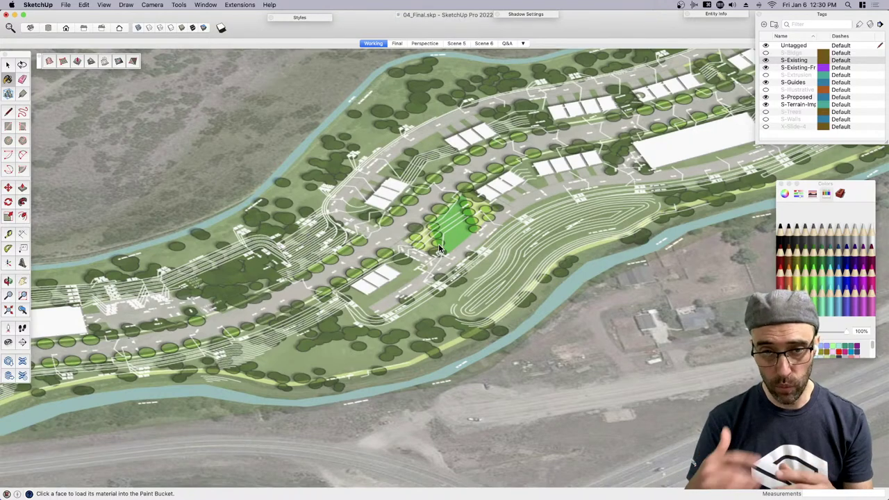
scroll(440, 249, "down", 10)
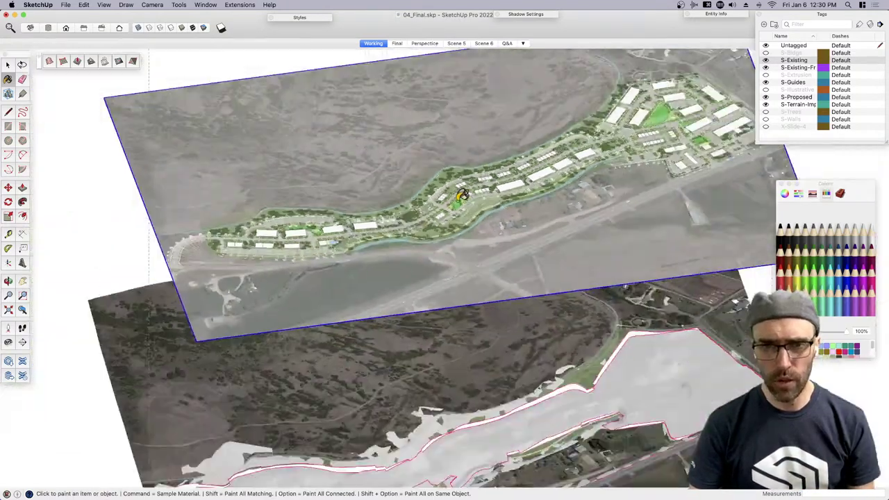
key("space")
scroll(410, 325, "up", 12)
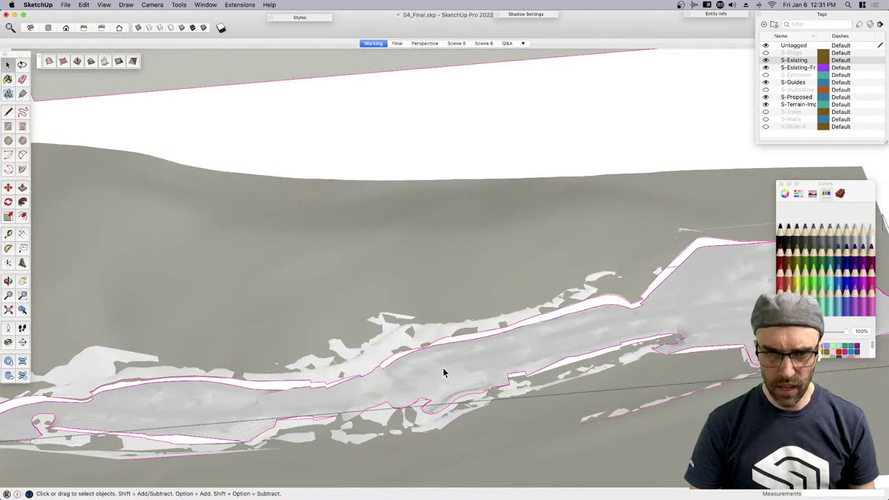
left_click(443, 367)
key("b")
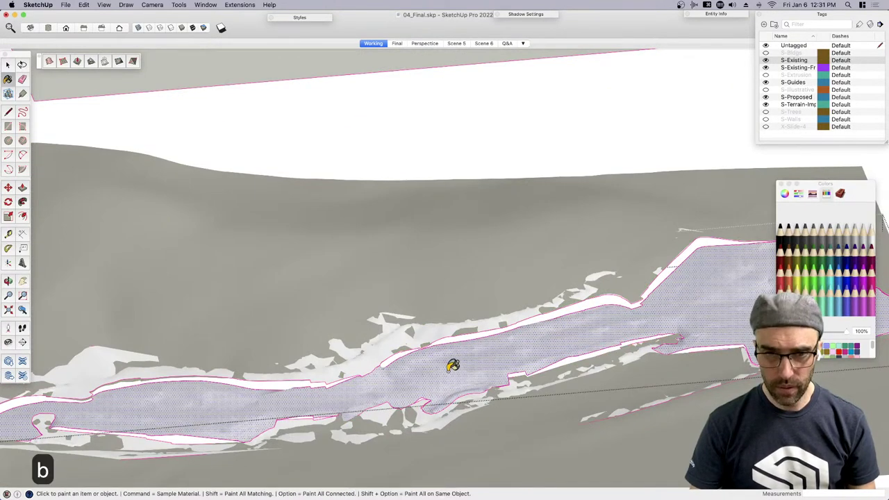
left_click(450, 364)
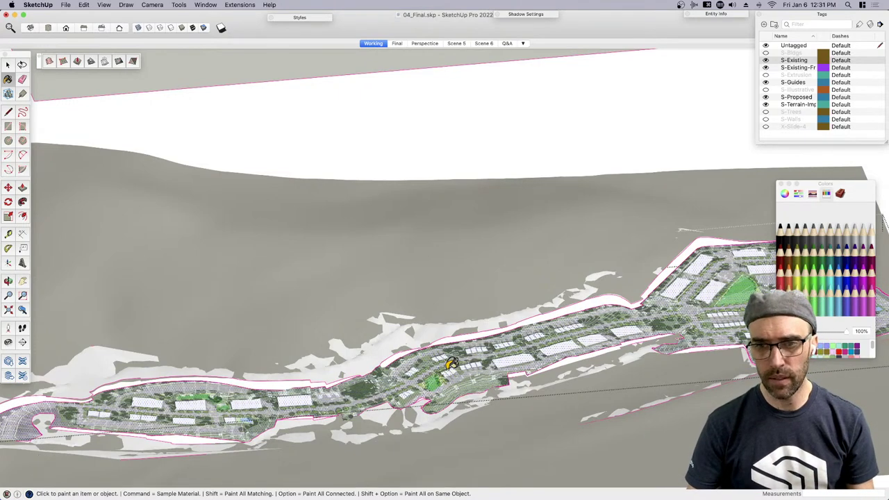
key("space")
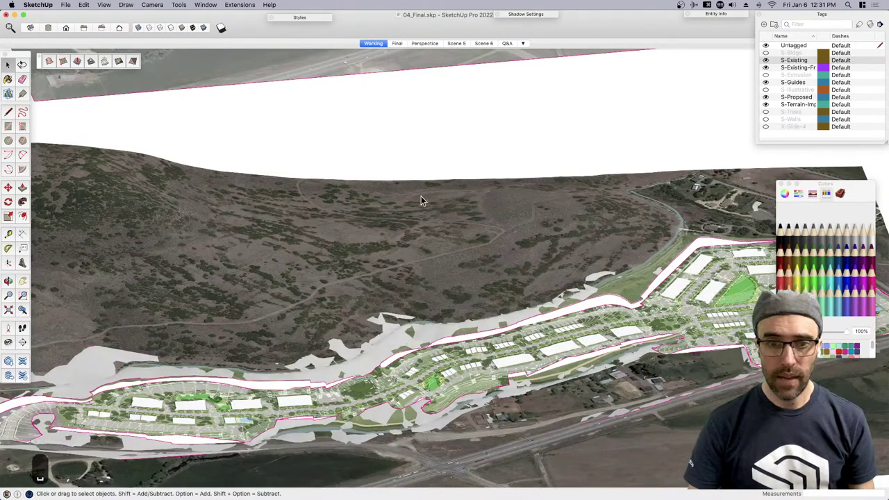
Unhide the terrain's hidden faces and paint them with the site-plan image too
key("super+e")
left_click(384, 336)
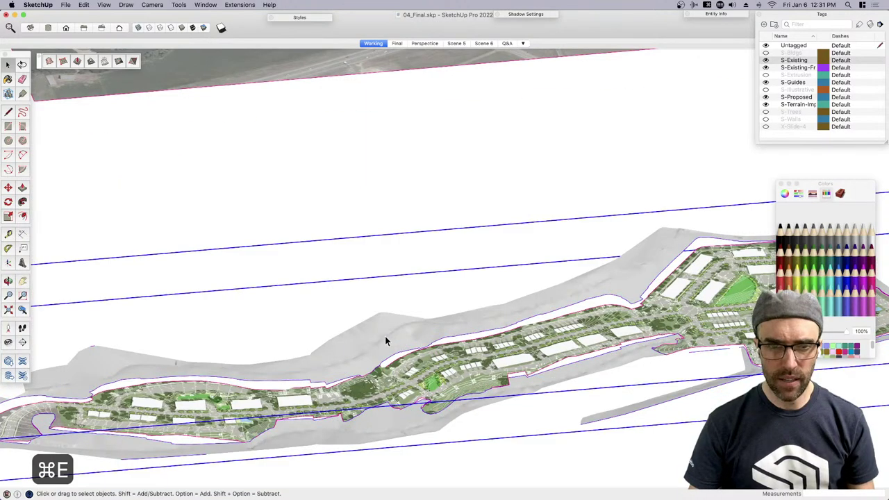
key("b")
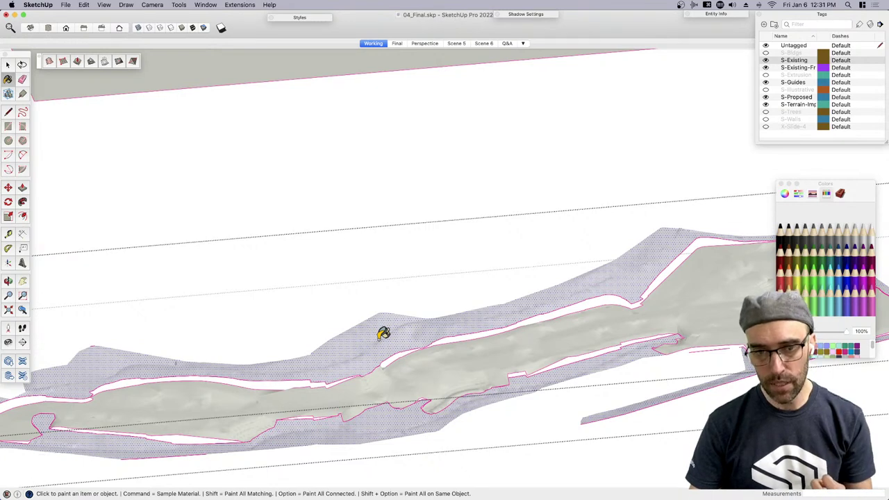
left_click(384, 334)
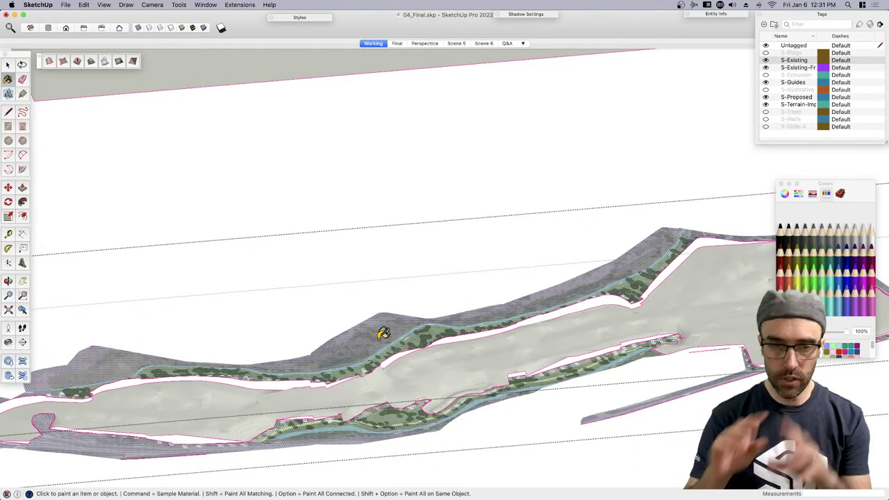
scroll(380, 351, "up", 3)
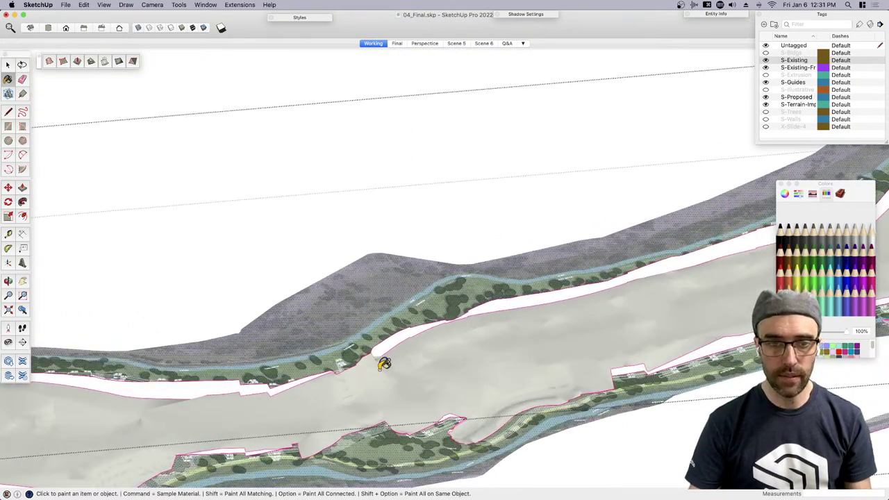
key("space")
scroll(399, 403, "down", 10)
Set the upper image plane's texture to Projected, then hide the plane
left_click(396, 309)
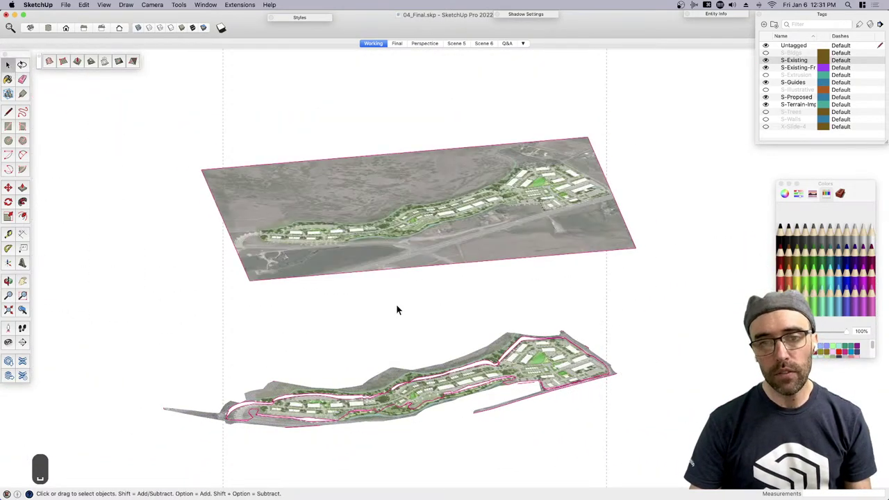
left_click(370, 248)
double_click(352, 245)
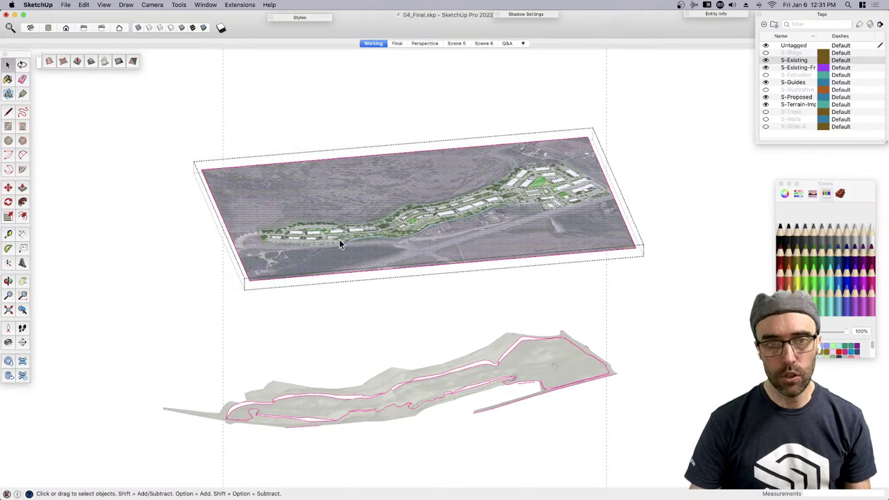
scroll(339, 240, "up", 3)
right_click(338, 239)
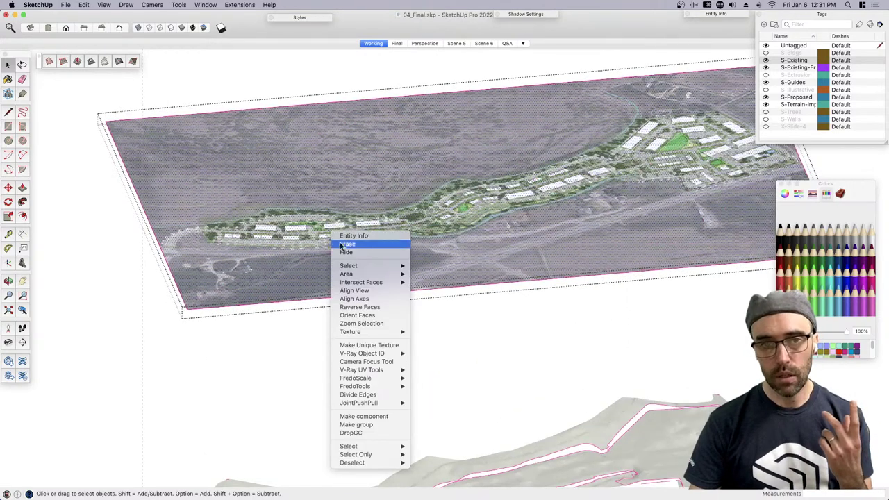
mouse_move(386, 333)
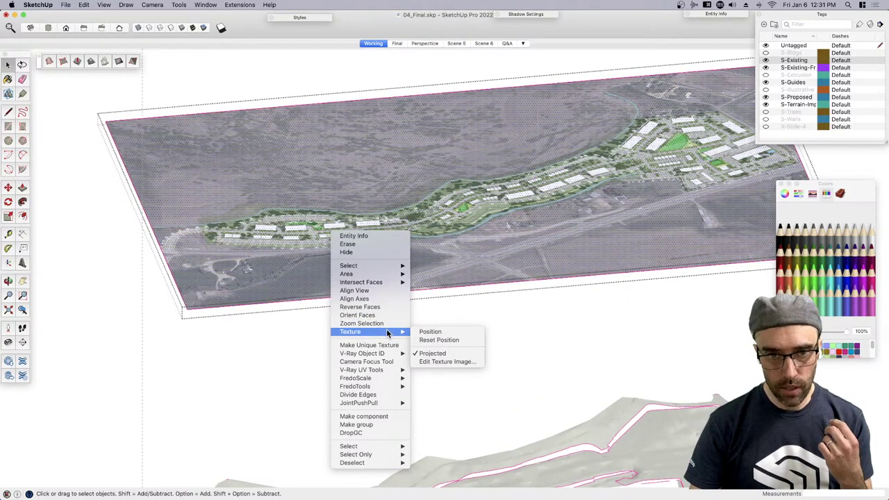
left_click(434, 354)
scroll(516, 312, "down", 3)
middle_click_drag(517, 312, 424, 284)
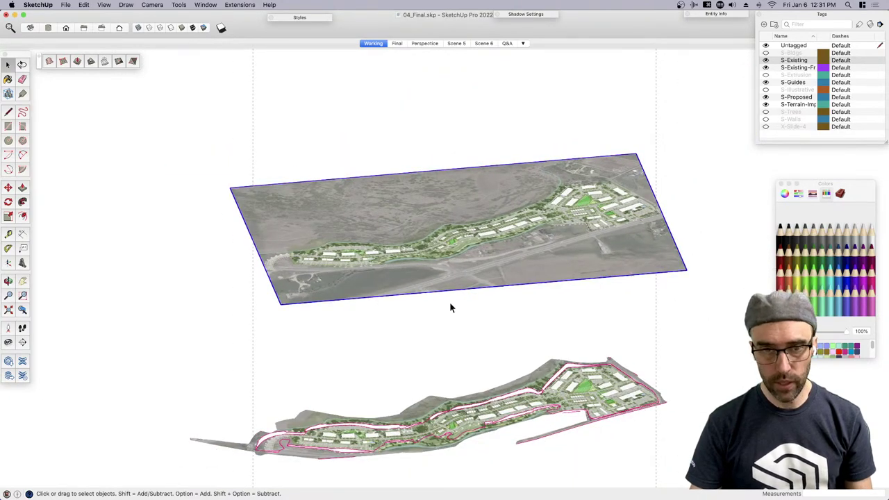
key("super+e")
scroll(451, 308, "down", 3)
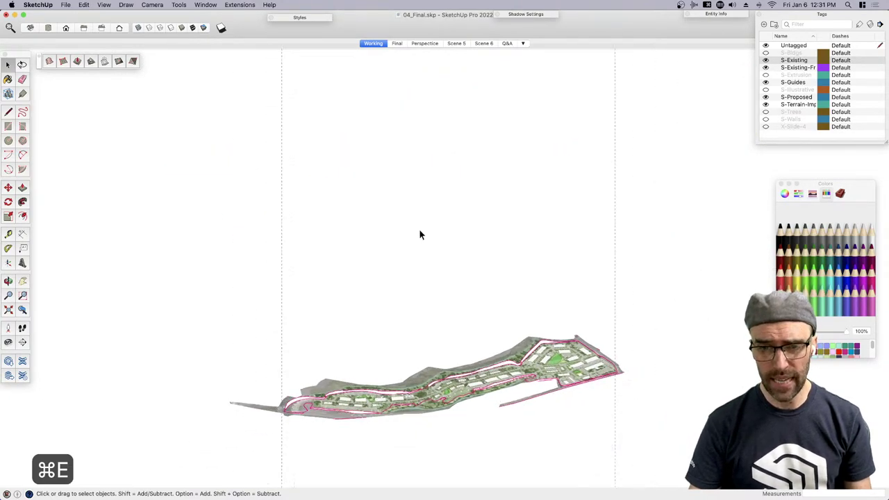
Apply Style1 from the styles saved in the model
left_click(297, 18)
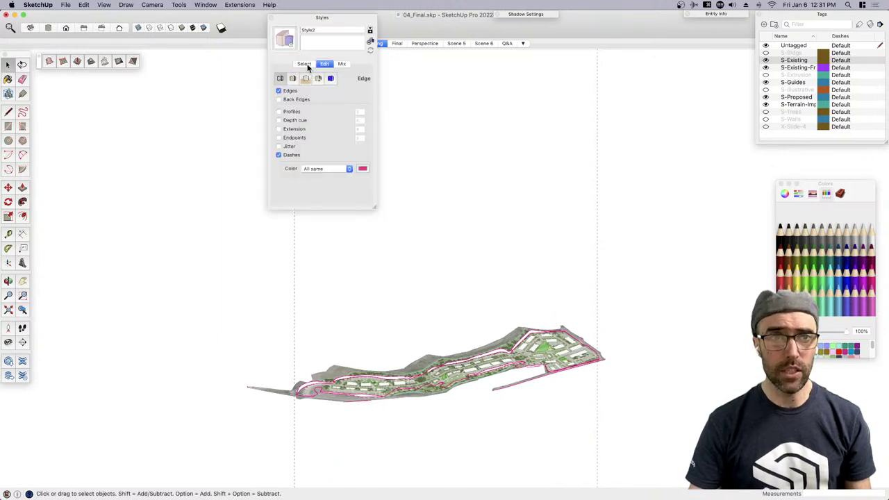
left_click(303, 63)
left_click(290, 98)
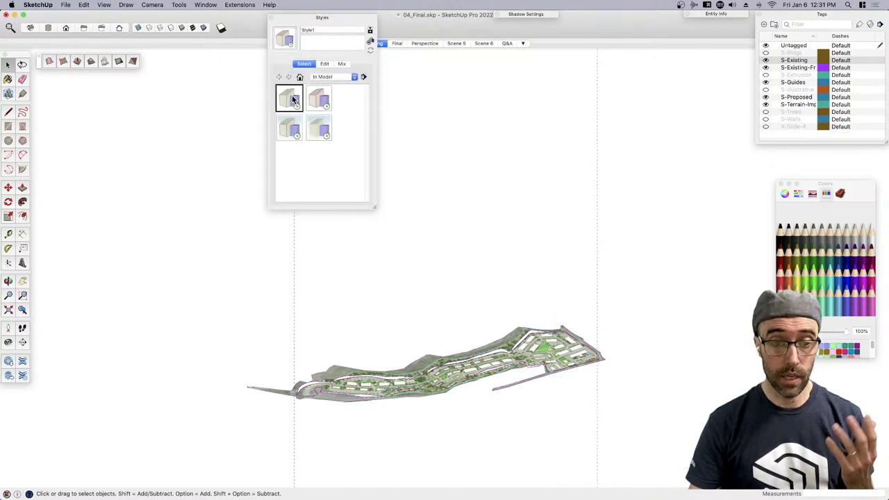
left_click(321, 18)
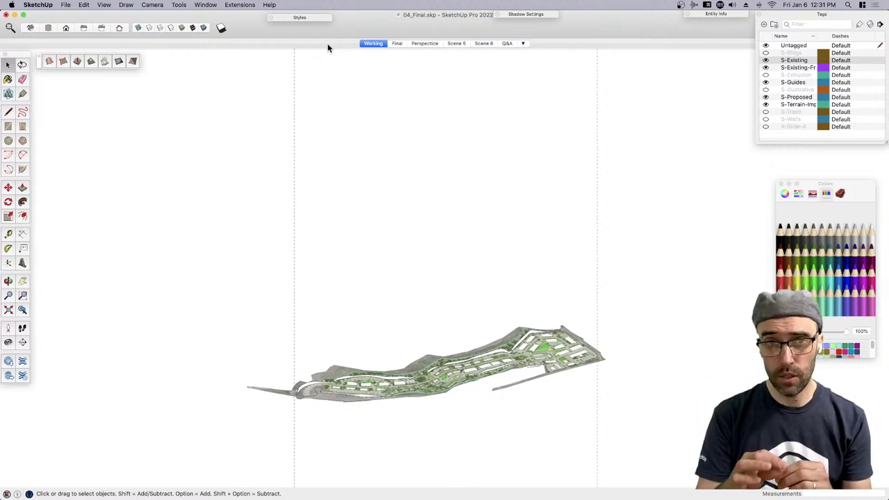
scroll(406, 383, "up", 5)
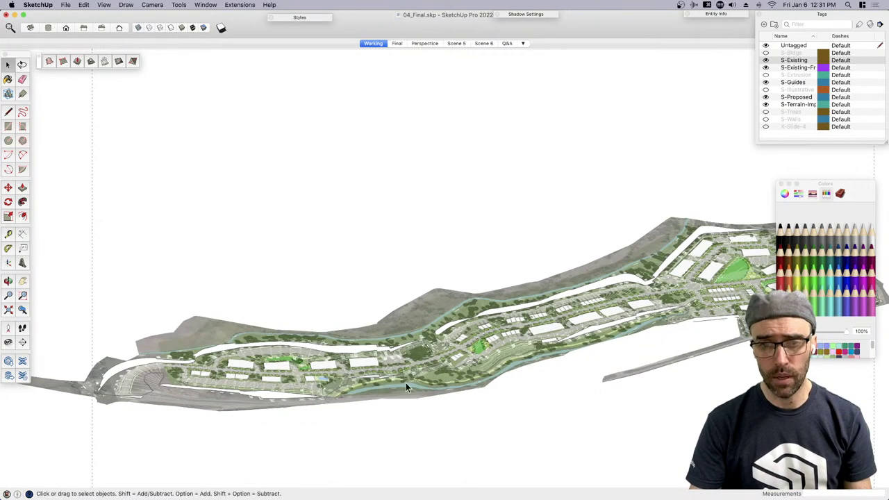
left_click(780, 188)
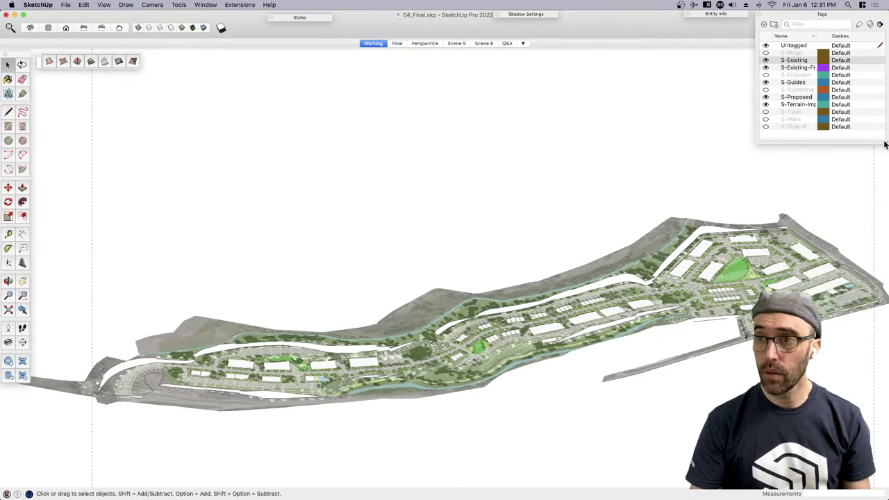
left_click_drag(875, 143, 875, 103)
scroll(315, 396, "up", 3)
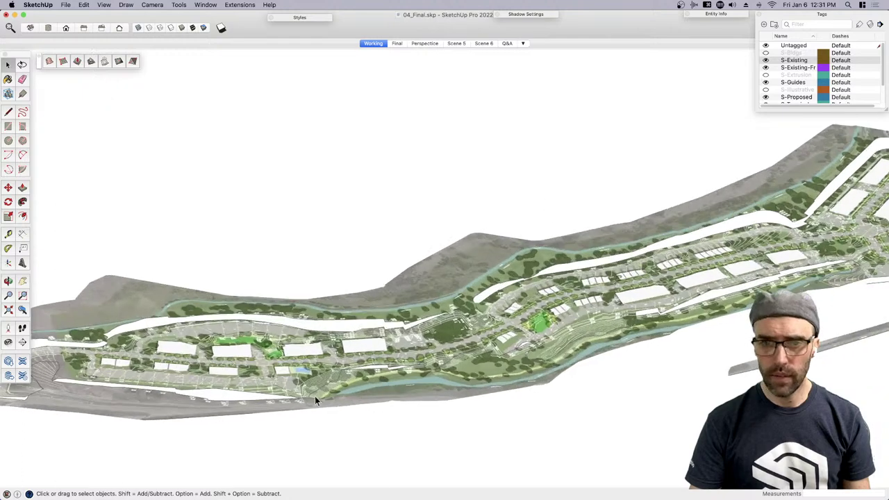
key("o")
left_click_drag(315, 396, 523, 304)
key("space")
scroll(520, 313, "up", 5)
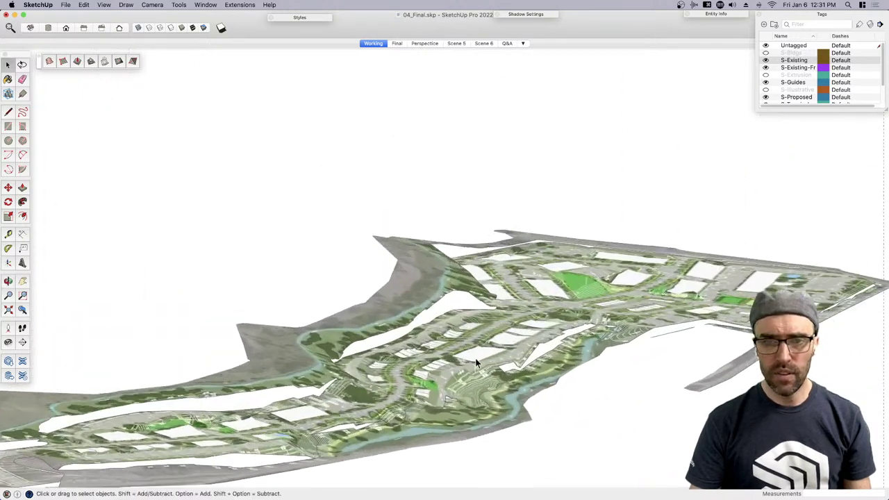
left_click_drag(833, 107, 782, 126)
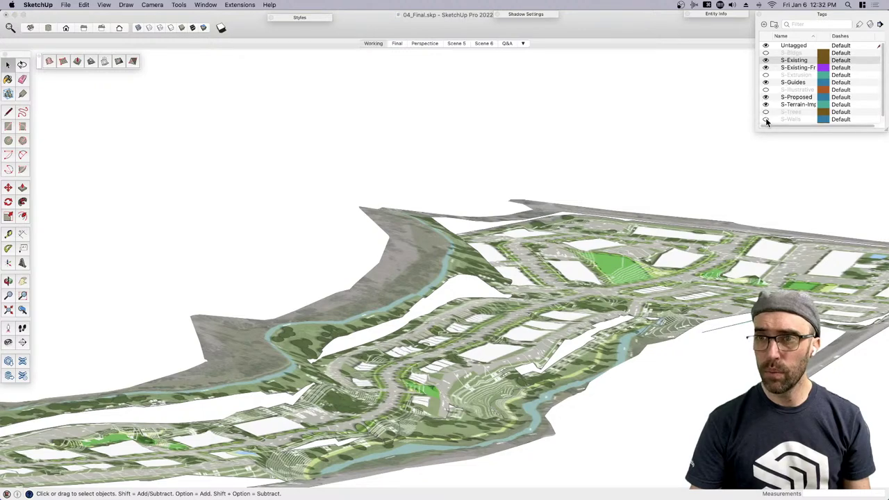
Turn on the S-Walls tag and orbit and zoom to inspect the grey retaining walls
left_click(766, 120)
middle_click_drag(626, 243, 523, 356)
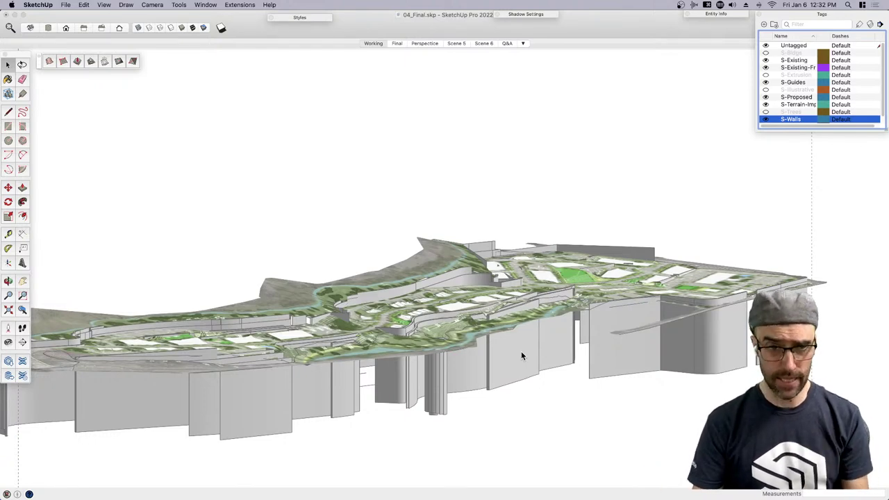
middle_click_drag(521, 351, 401, 331)
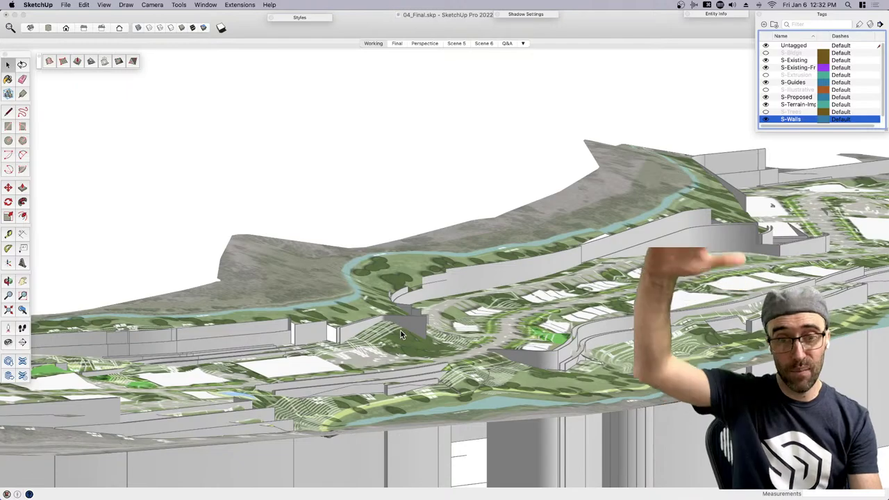
scroll(484, 278, "up", 5)
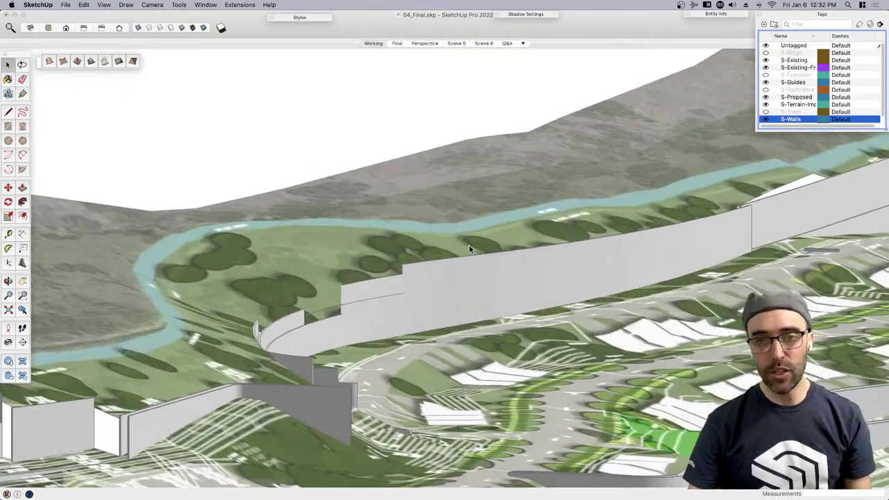
scroll(433, 249, "down", 6)
scroll(513, 364, "up", 5)
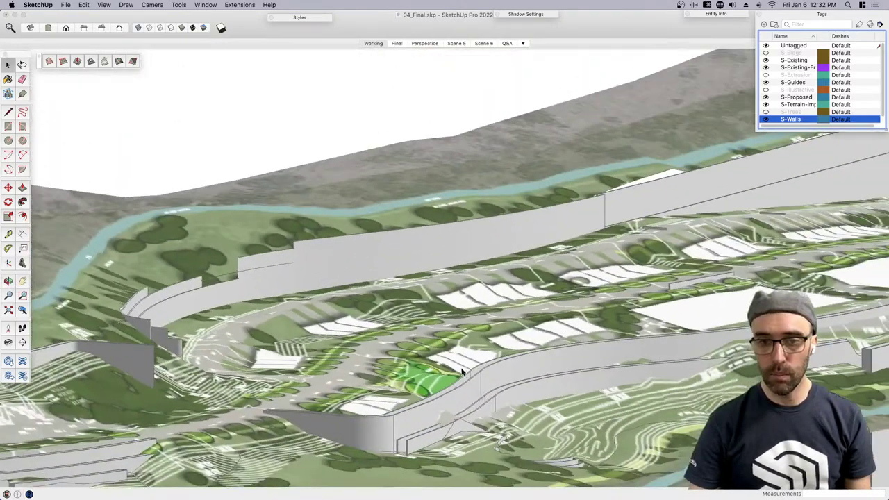
scroll(462, 373, "up", 6)
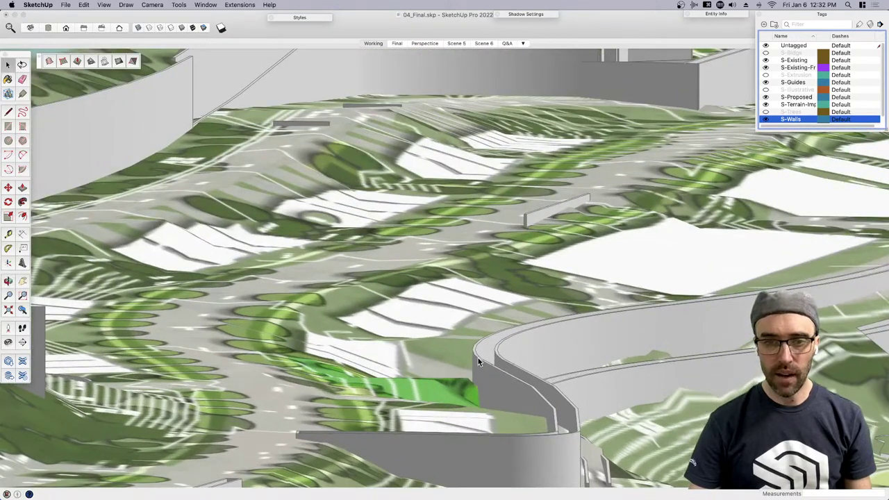
left_click(478, 358)
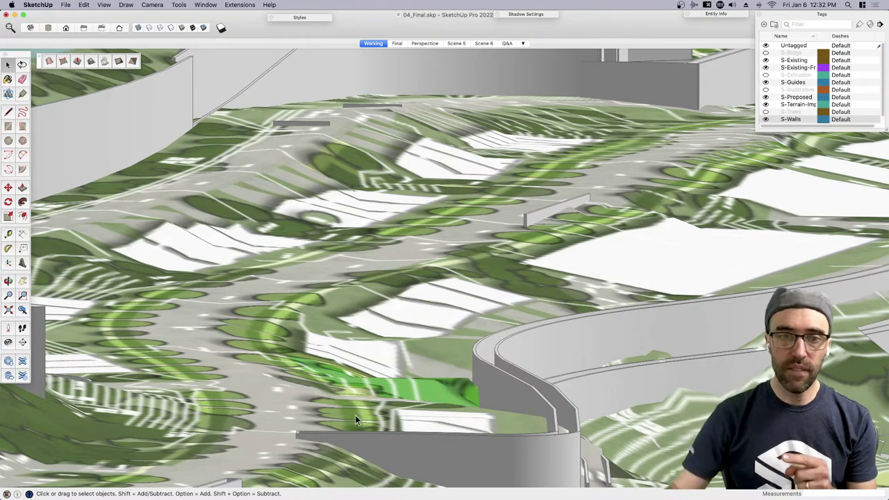
middle_click_drag(355, 420, 417, 365)
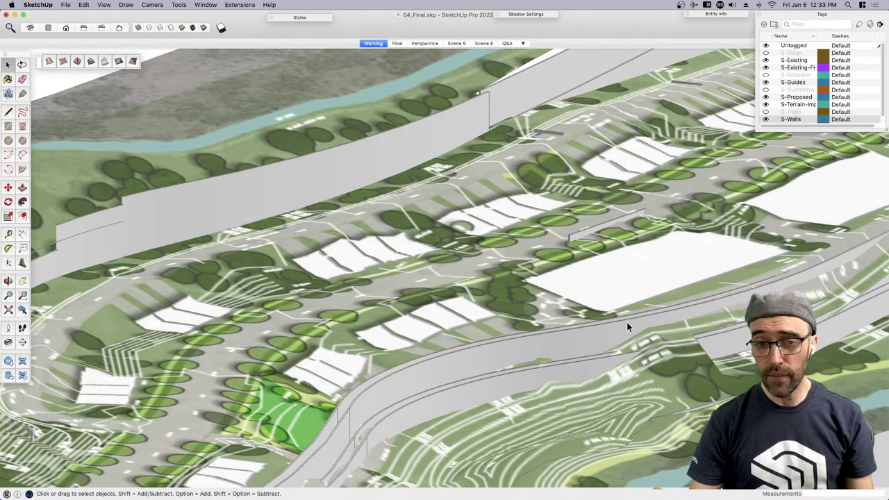
scroll(612, 334, "up", 3)
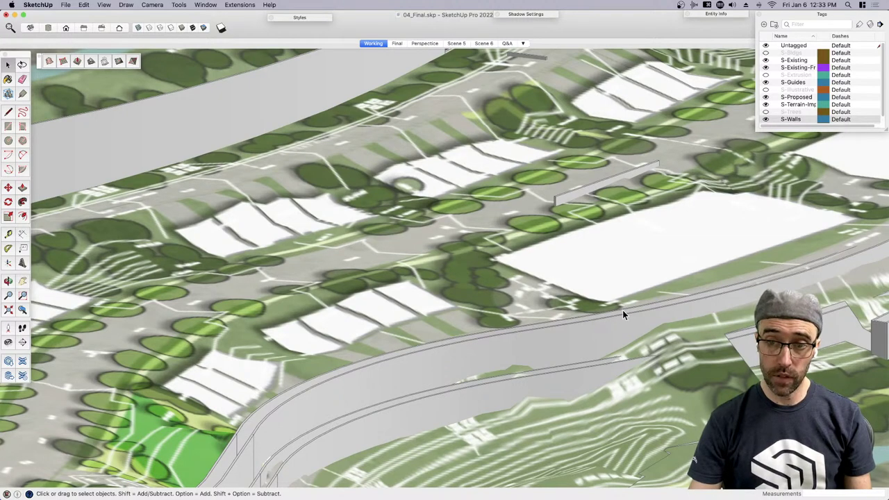
Select and then deselect the curved road wall, orbiting the model to a new angle
left_click(622, 310)
scroll(624, 314, "up", 1)
scroll(624, 314, "up", 1)
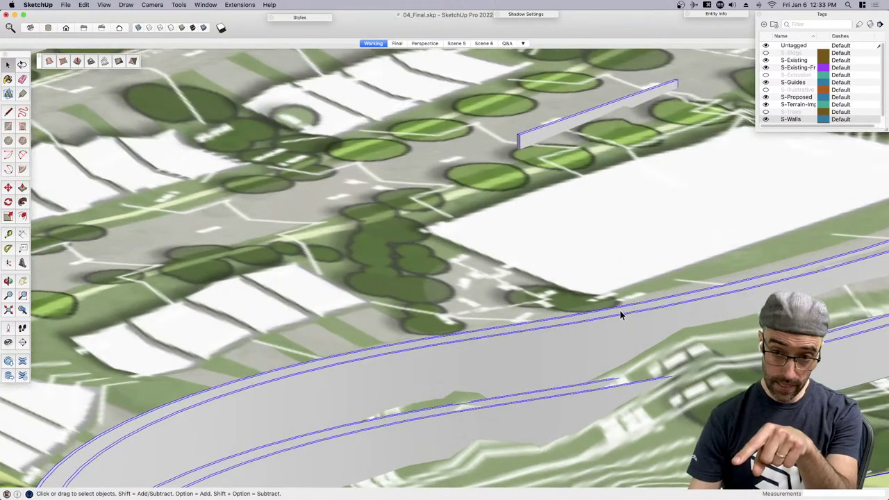
scroll(646, 258, "down", 3)
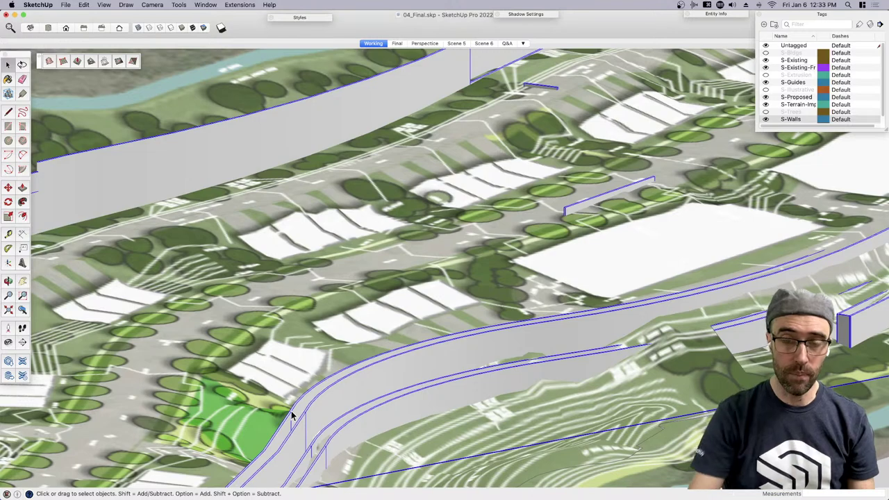
scroll(292, 415, "down", 10)
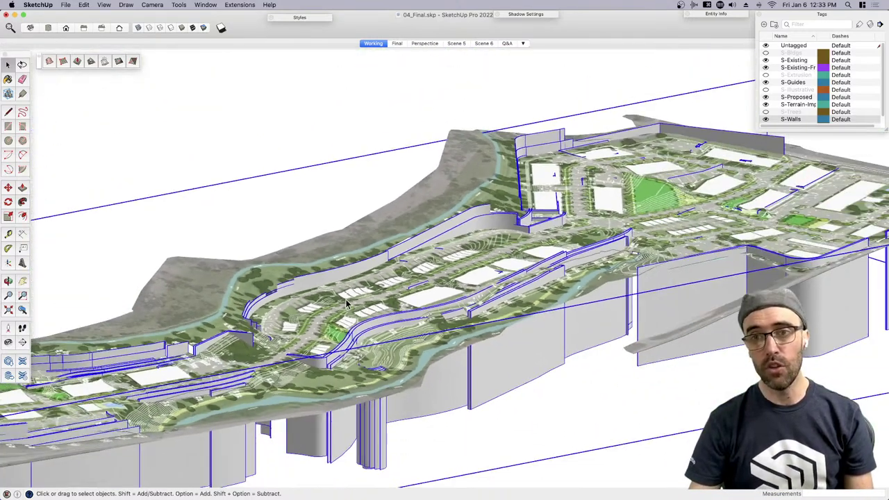
left_click(301, 137)
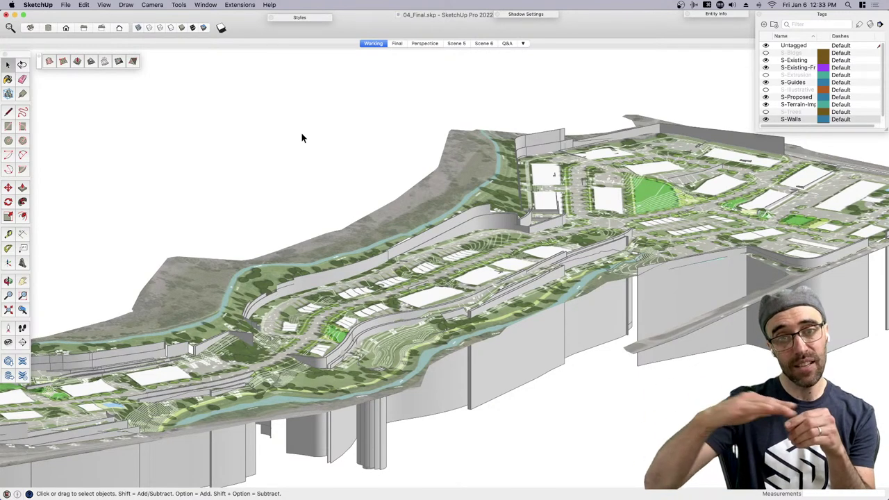
scroll(301, 137, "up", 1)
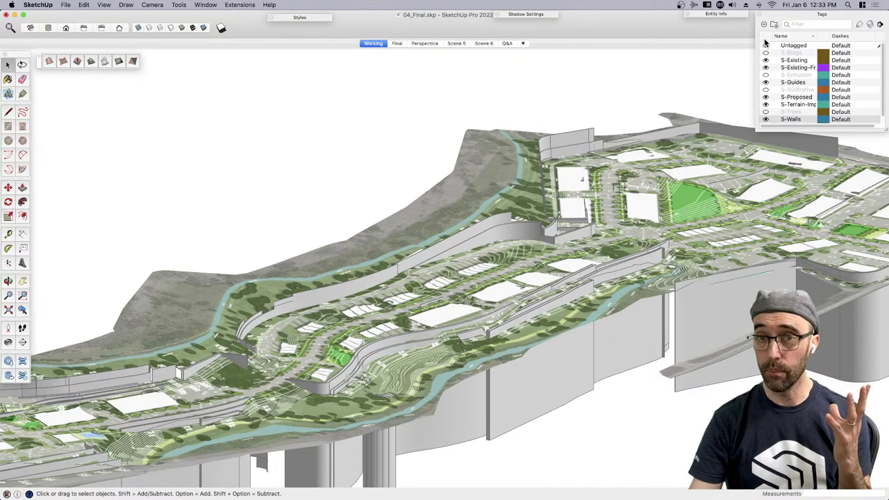
middle_click_drag(625, 97, 561, 109)
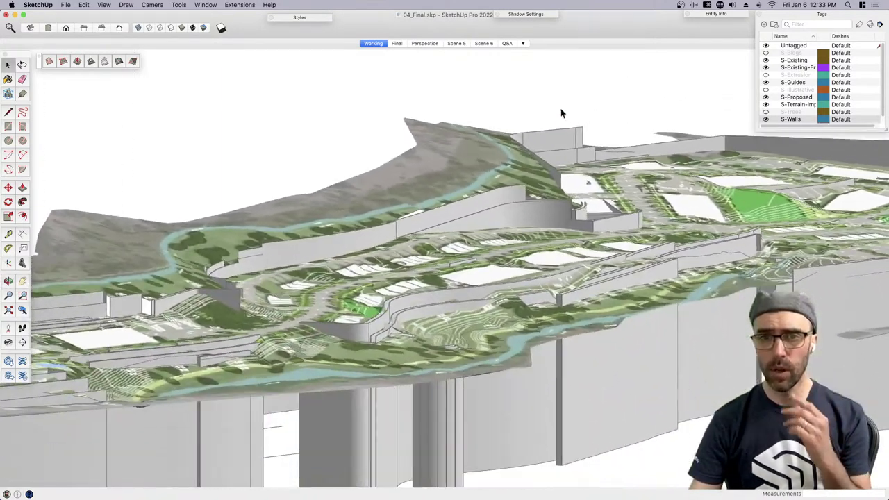
Switch the camera to Two-Point Perspective, adjust the view, and show the S-Trees tag
left_click(152, 5)
left_click(170, 60)
middle_click_drag(449, 263, 423, 294)
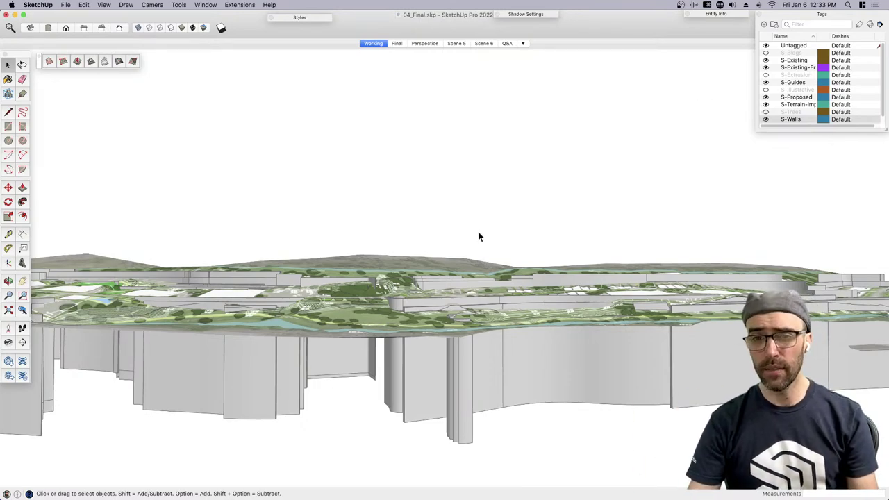
middle_click_drag(472, 243, 445, 255)
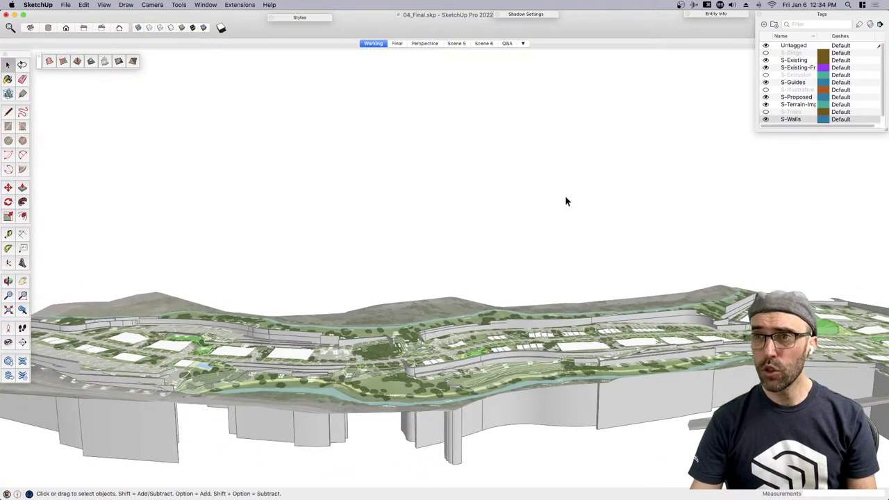
left_click(766, 112)
Box-select a cluster of trees and copy them
scroll(500, 325, "up", 10)
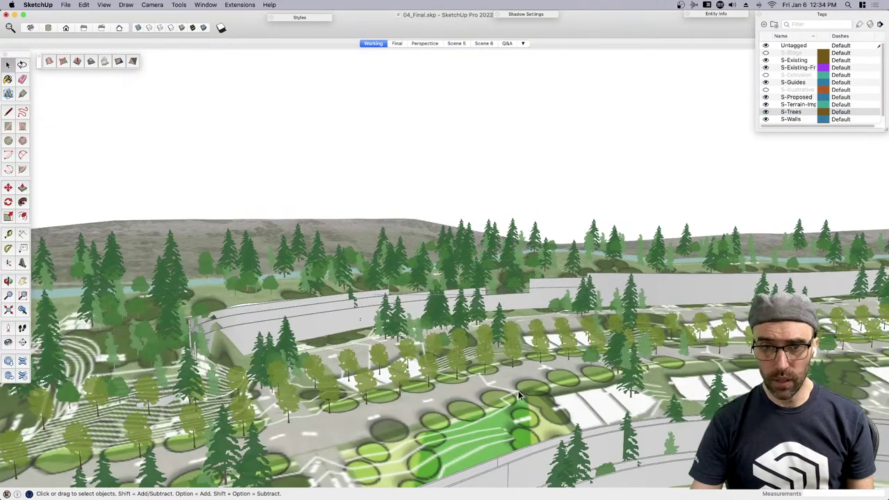
left_click(456, 358)
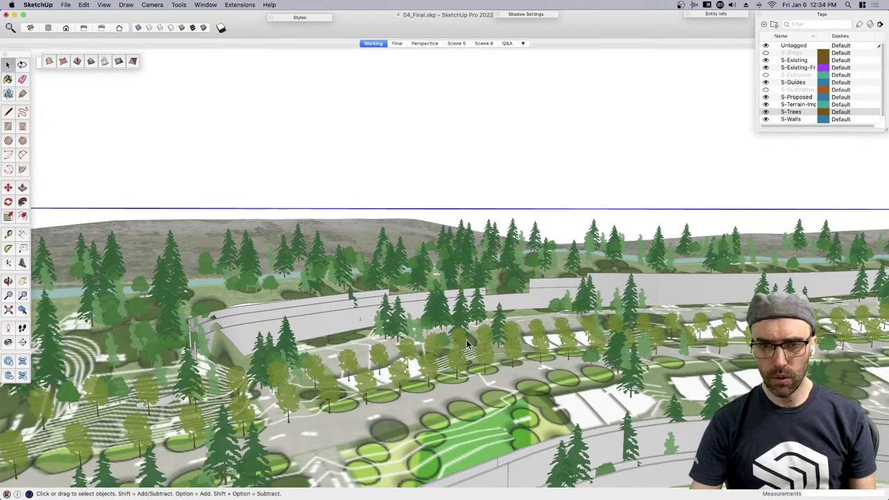
scroll(467, 340, "down", 2)
scroll(464, 346, "down", 3)
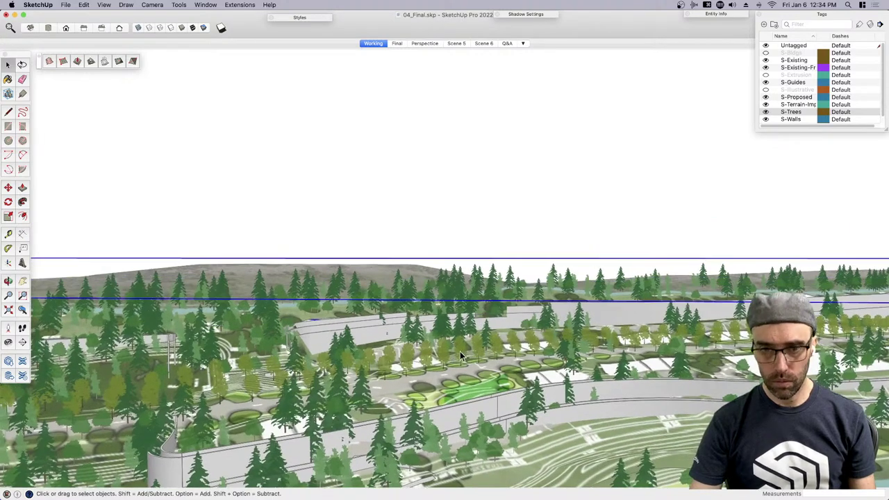
left_click_drag(406, 295, 522, 374)
key("super+c")
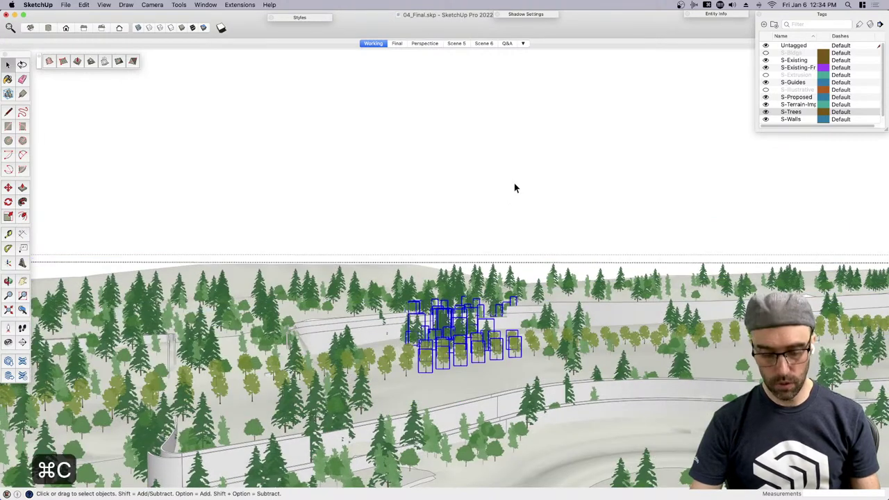
Hide the S-Trees tag, zoom to extents, and display hidden geometry
left_click(766, 112)
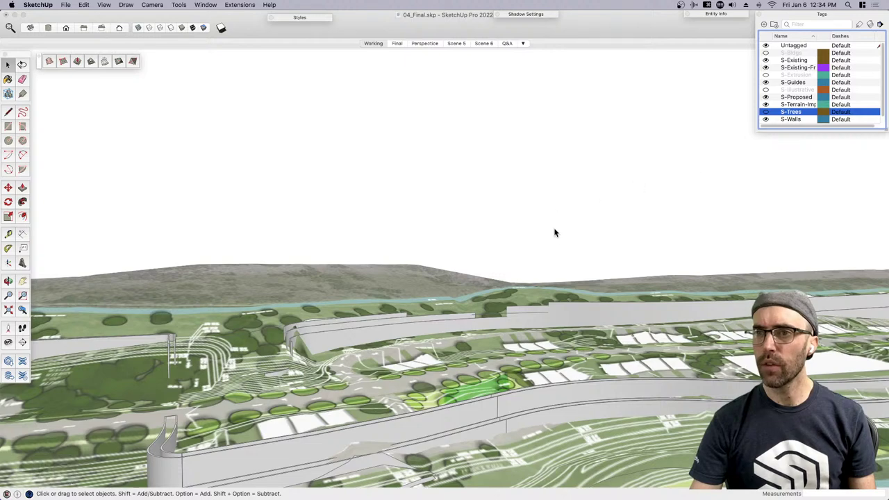
key("shift+z")
mouse_move(510, 331)
middle_mouse_down()
mouse_move(524, 378)
mouse_move(512, 320)
middle_mouse_up()
key("n")
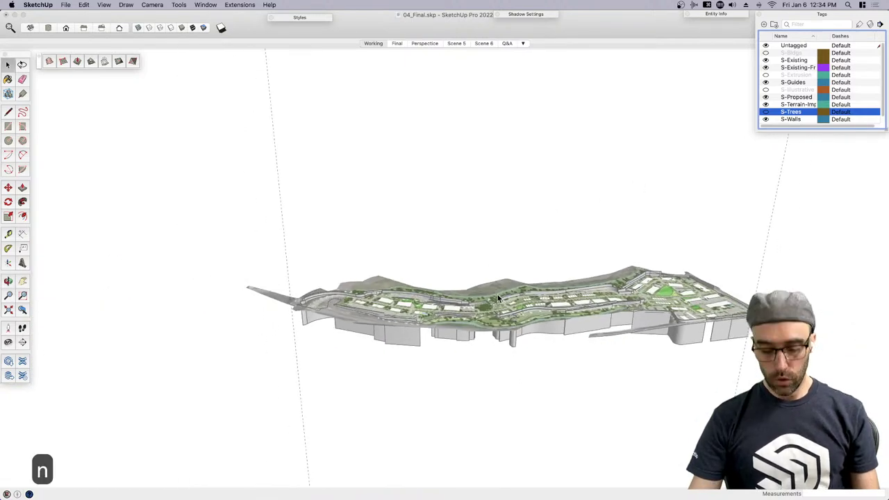
left_click(501, 240)
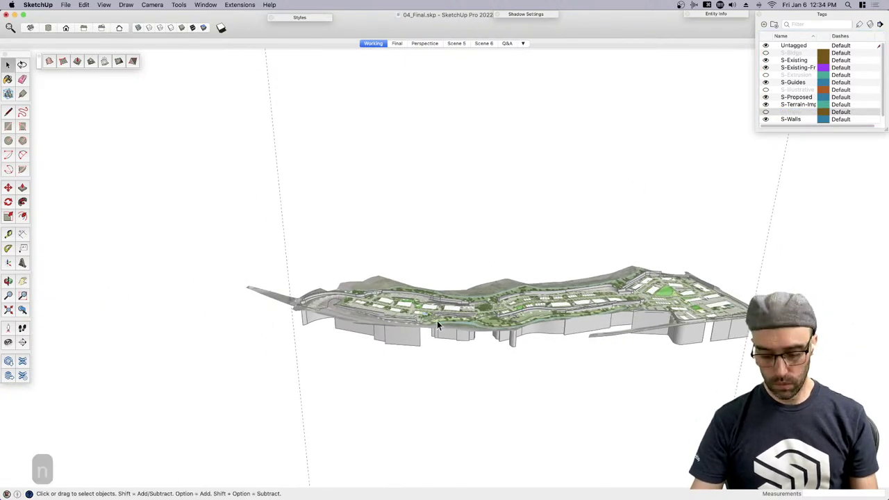
middle_click_drag(437, 320, 545, 298)
key("h")
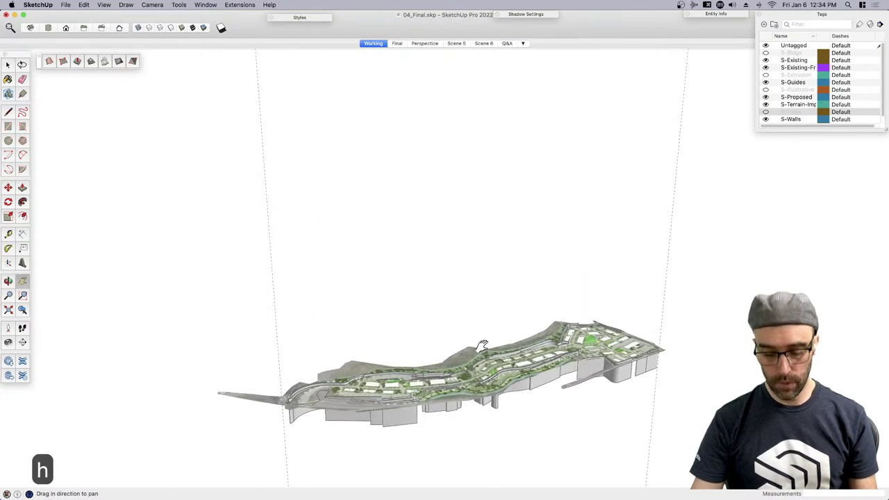
key("n")
key("space")
scroll(480, 241, "up", 3)
Unhide the upper textured plane and turn off hidden-geometry display
right_click(476, 171)
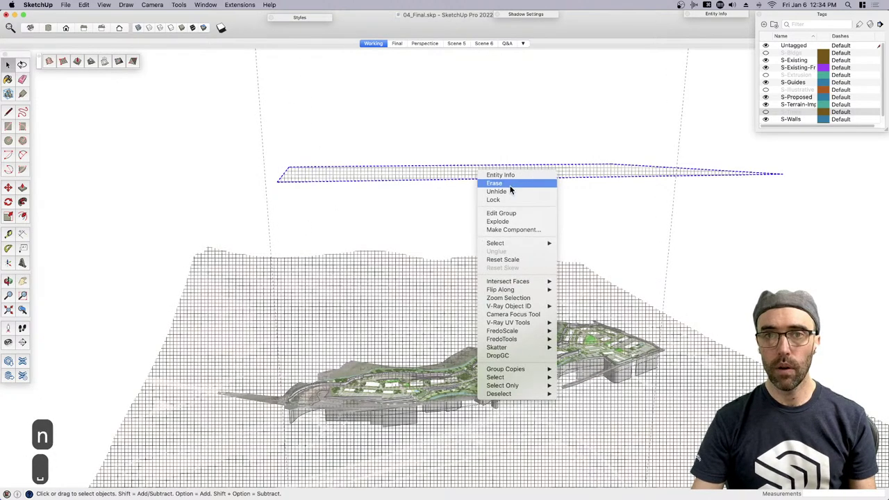
left_click(512, 197)
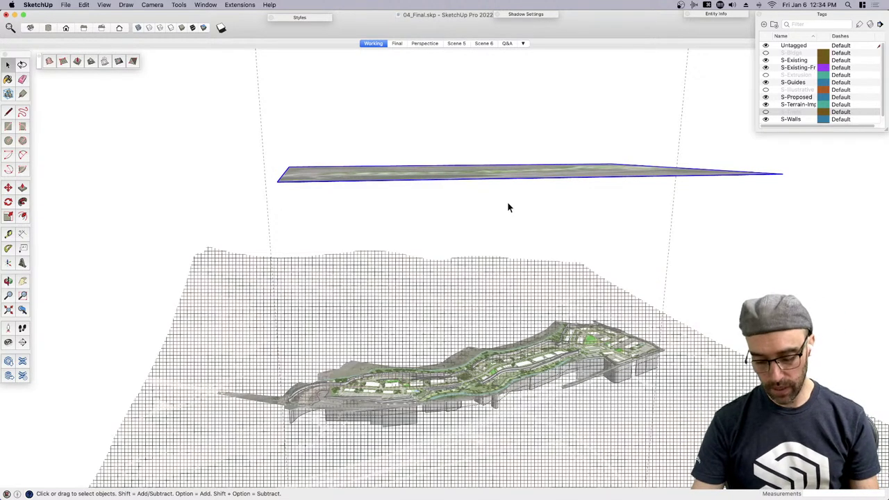
key("n")
middle_click_drag(466, 171, 477, 228)
Paste the copied trees onto the site-plan image plane and show the S-Trees tag
key("super+v")
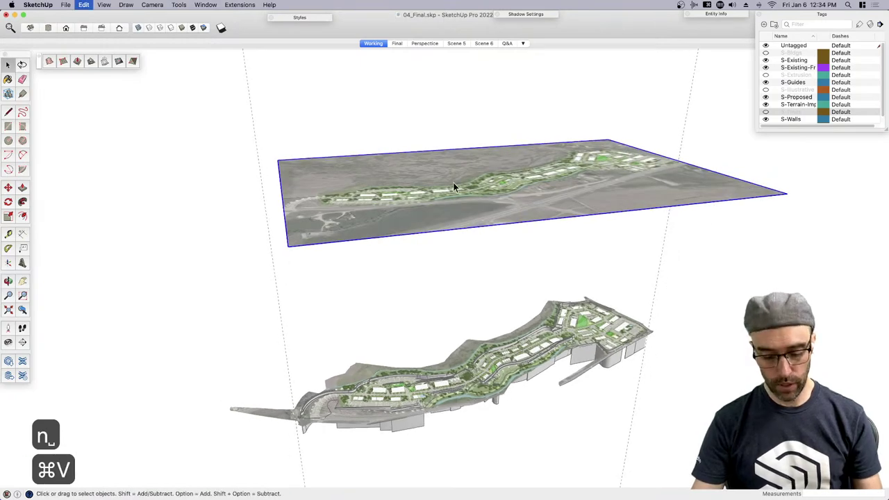
scroll(455, 174, "up", 3)
left_click(290, 182)
scroll(271, 179, "up", 5)
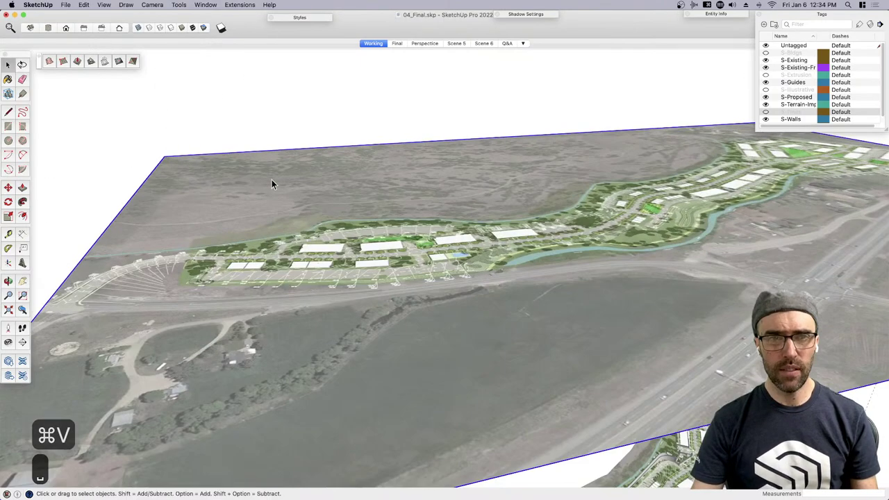
scroll(271, 179, "down", 5)
middle_click_drag(345, 205, 326, 240)
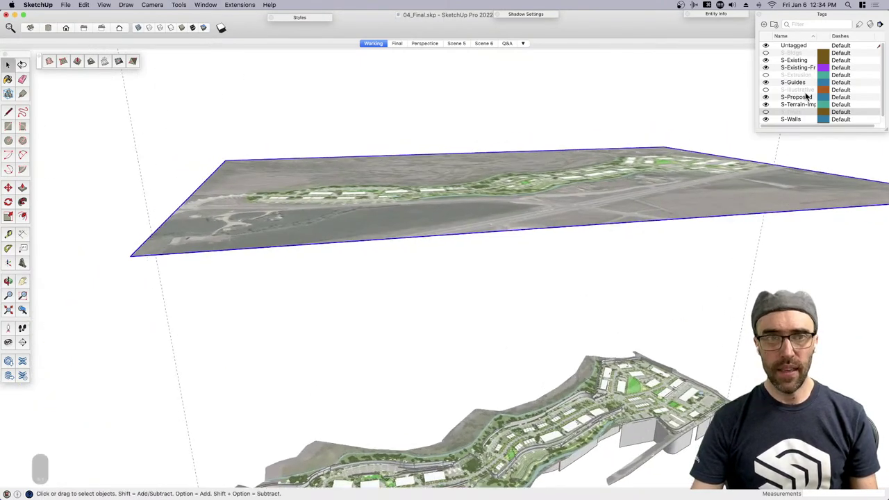
left_click(767, 113)
Select the lower terrain model and apply Cmd+E, undoing and reapplying it once
scroll(730, 129, "down", 5)
scroll(294, 278, "down", 3)
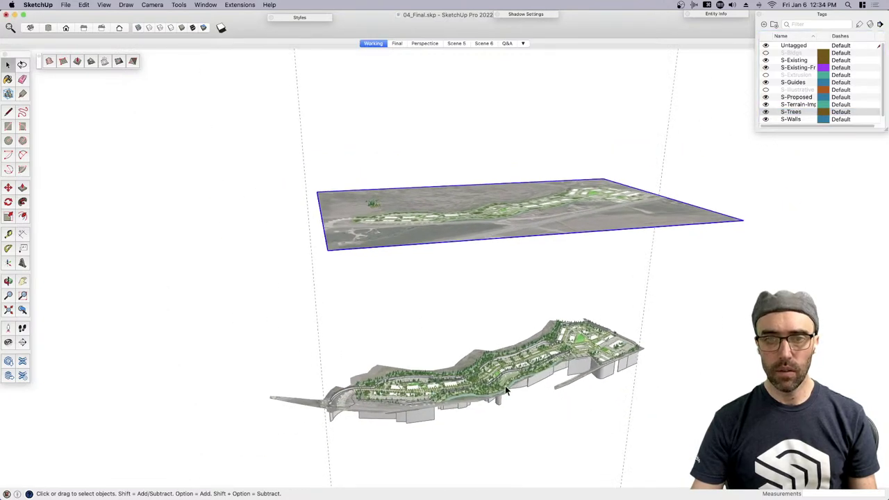
left_click(431, 375)
scroll(432, 375, "up", 2)
key("super+e")
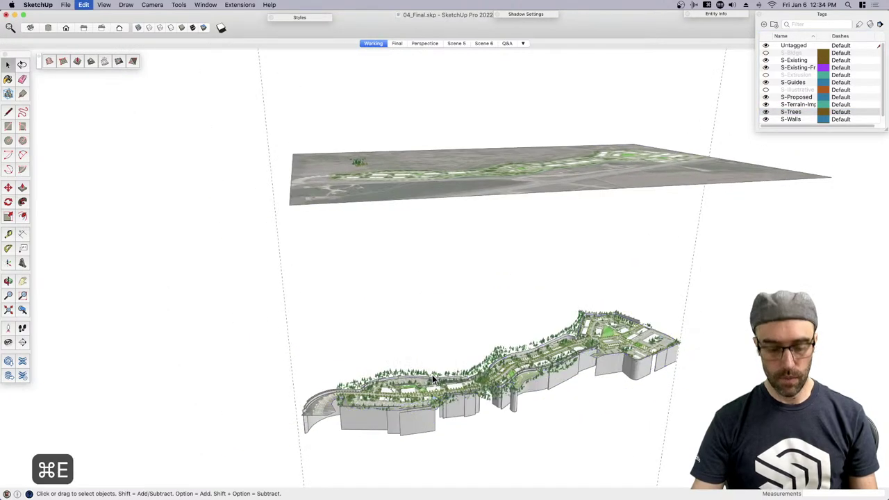
key("super+z")
scroll(416, 371, "up", 4)
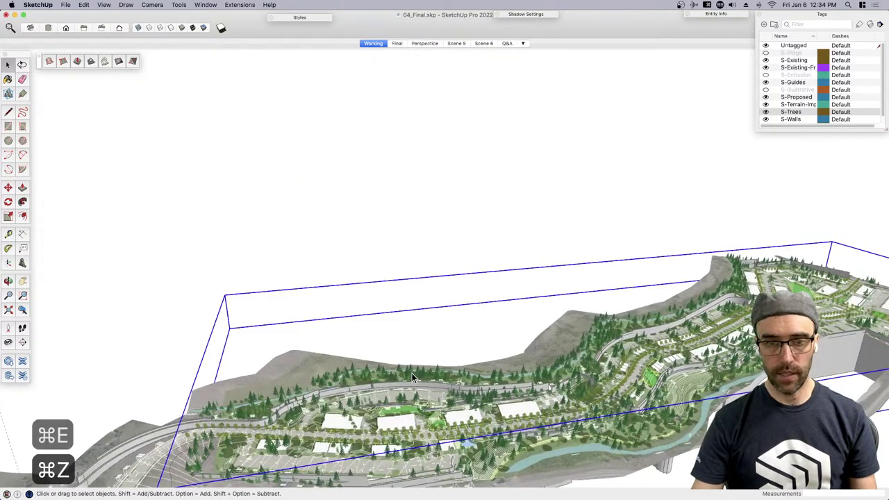
key("super+e")
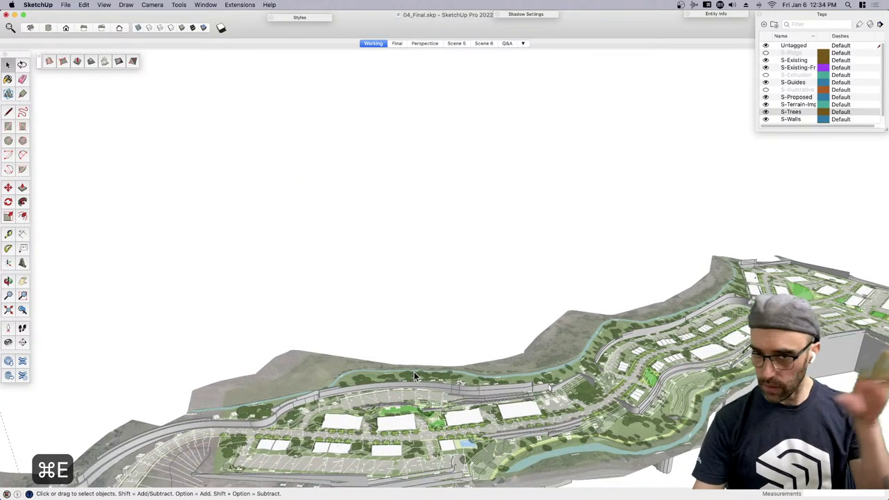
scroll(414, 372, "down", 6)
Pan over the tree cluster, check the display options, and select a single tree
key("h")
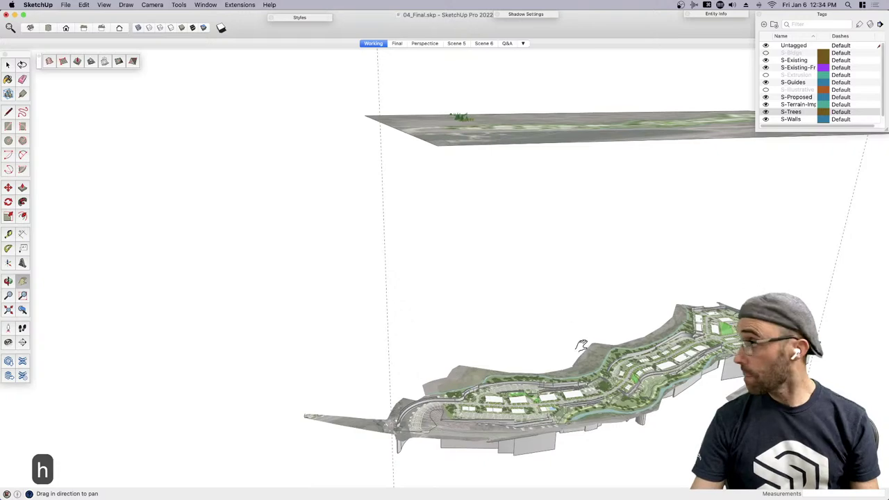
middle_click_drag(581, 345, 545, 310)
scroll(422, 263, "up", 8)
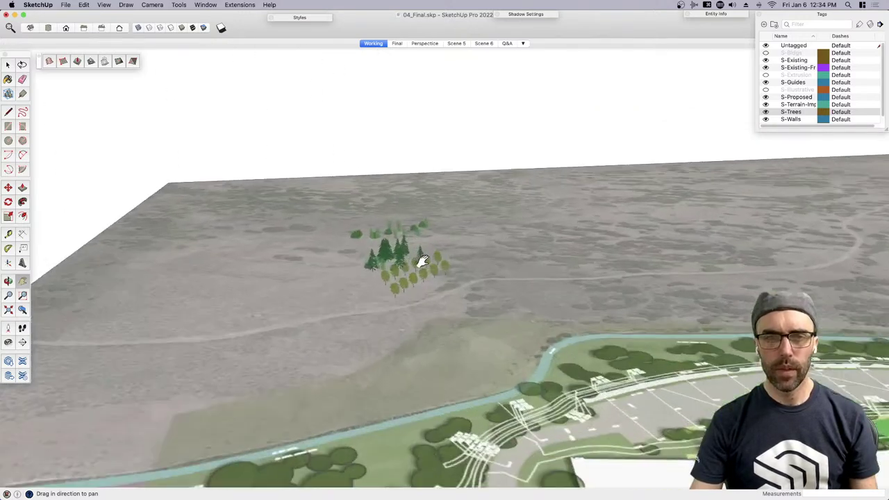
scroll(423, 262, "up", 4)
key("space")
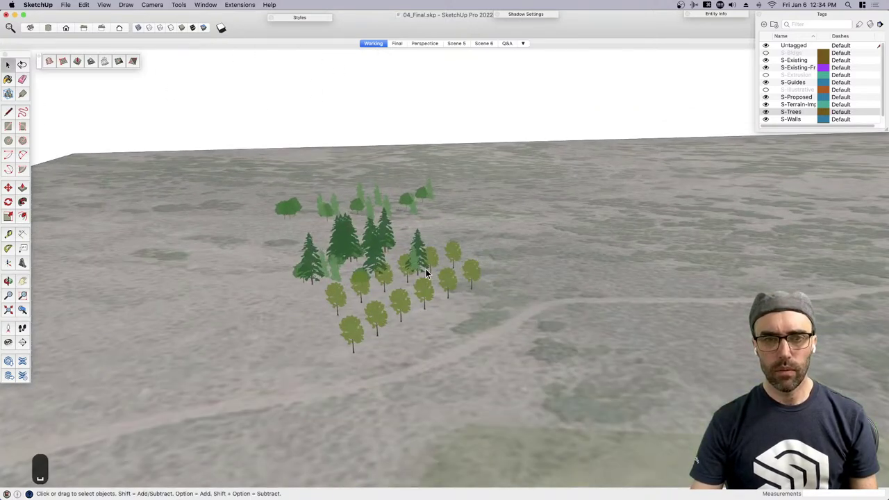
key("h")
left_click_drag(461, 323, 417, 264)
key("space")
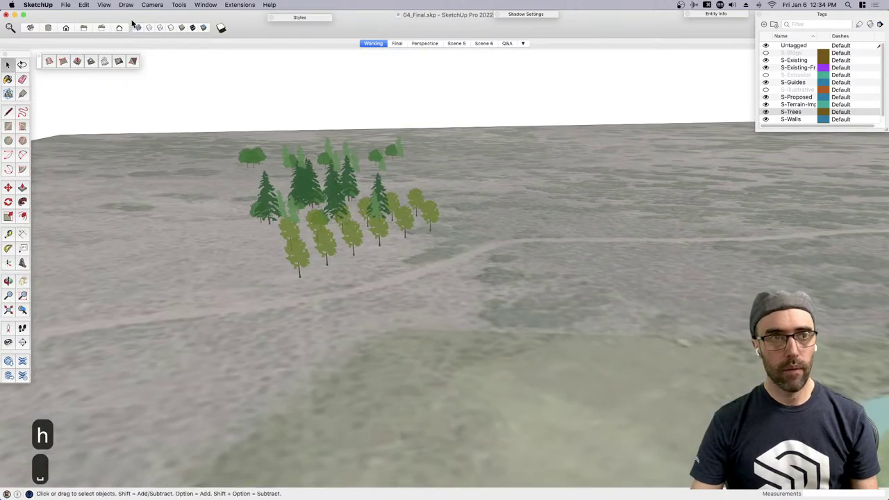
left_click(105, 5)
left_click(359, 205)
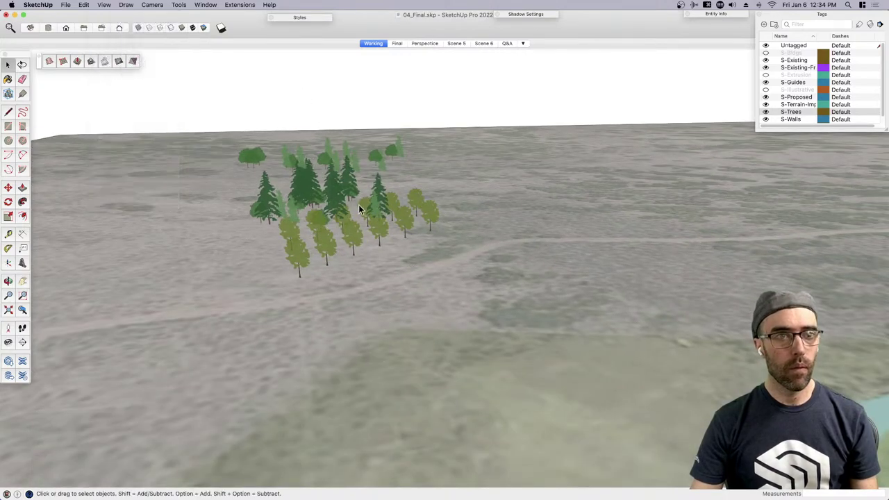
scroll(372, 224, "down", 3)
left_click(373, 223)
scroll(373, 223, "down", 6)
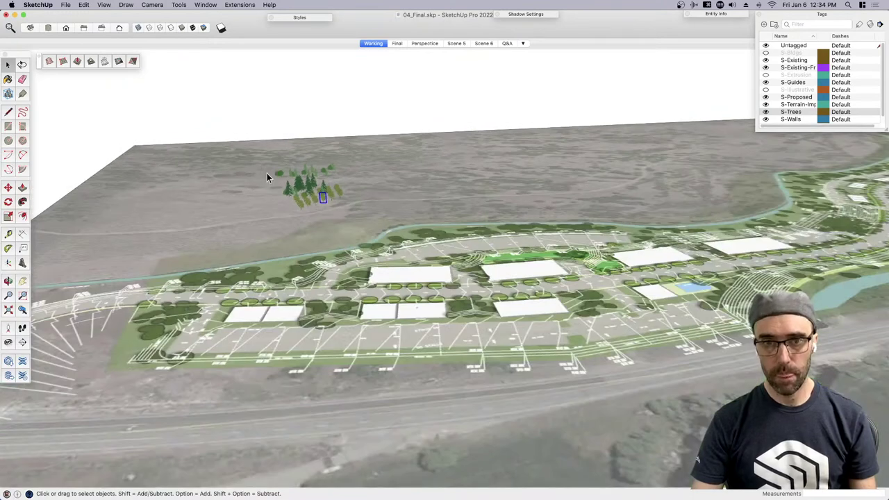
middle_click_drag(266, 175, 525, 274)
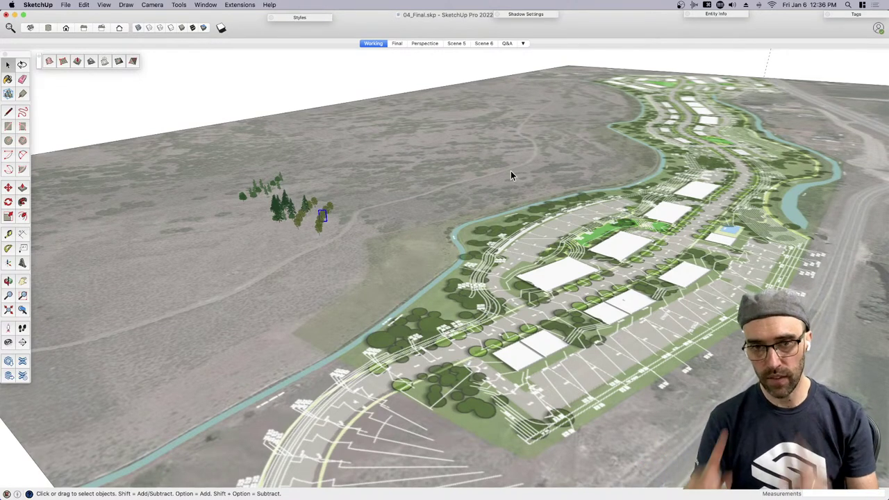
Move the selected deciduous tree onto the site plan beside the large white building
scroll(295, 198, "up", 6)
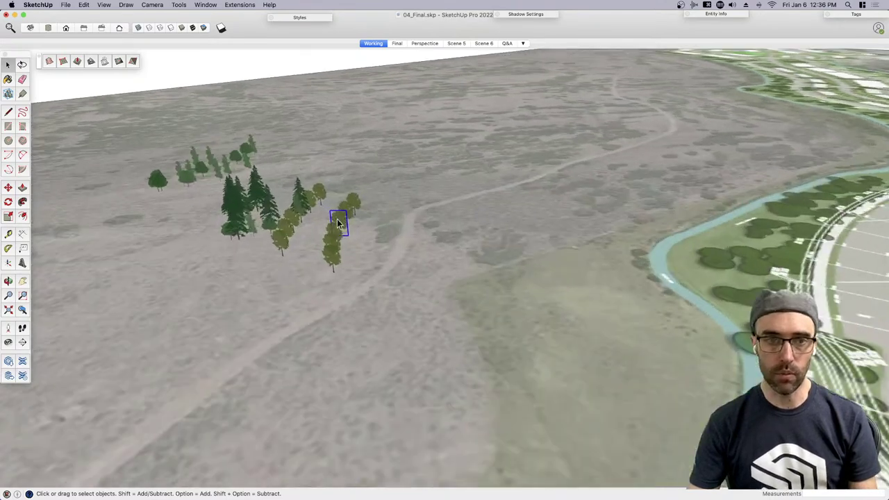
key("m")
scroll(349, 243, "up", 1)
left_click(349, 243)
scroll(341, 222, "down", 8)
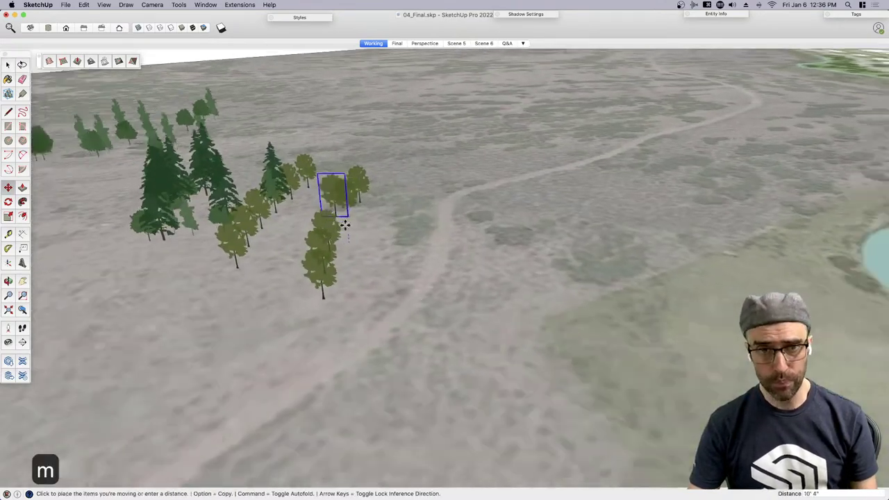
scroll(581, 312, "up", 4)
scroll(581, 312, "up", 2)
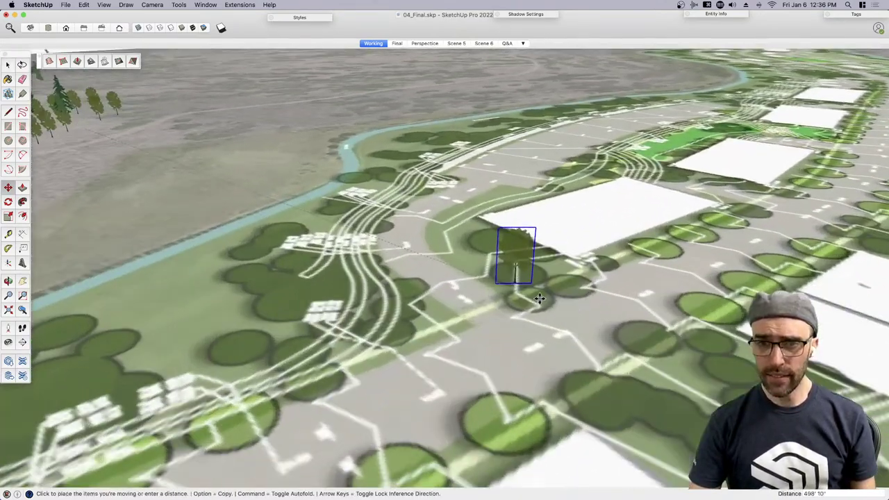
left_click(551, 304)
key("space")
scroll(679, 305, "up", 2)
Start another move of the tree, cancel it, and orbit out to view the site from higher
middle_click_drag(679, 305, 574, 280)
scroll(520, 355, "up", 4)
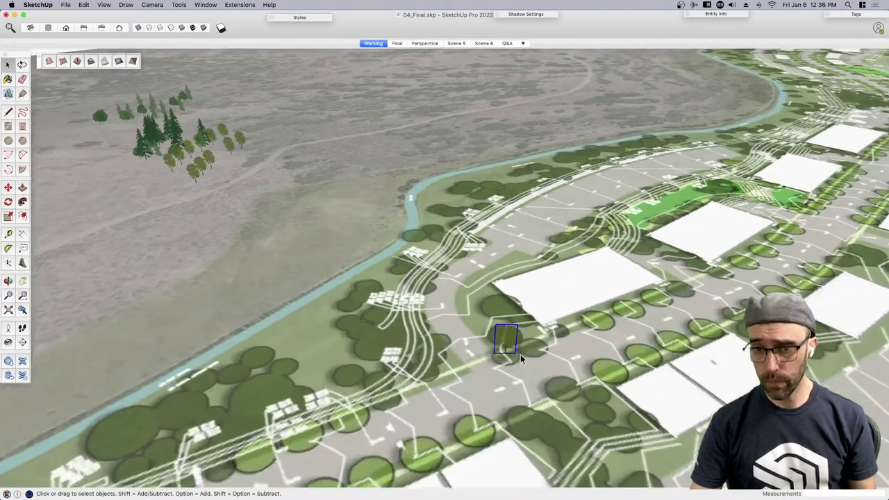
key("m")
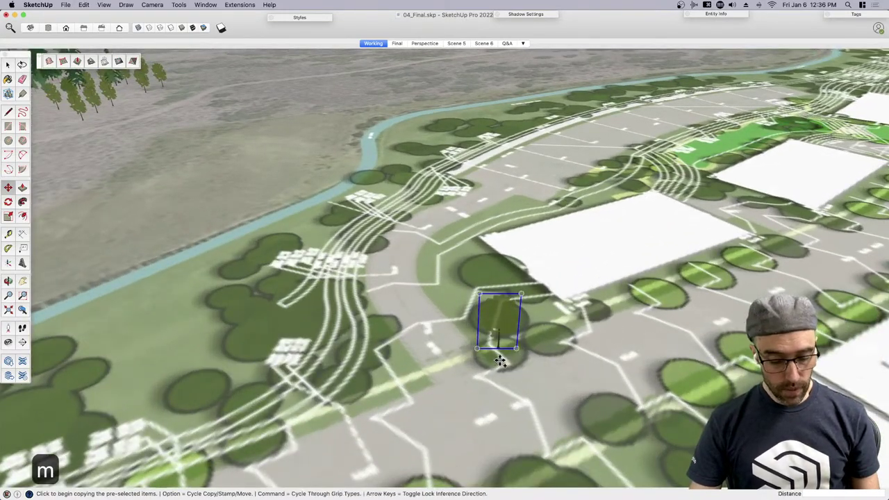
scroll(501, 360, "up", 2)
key("space")
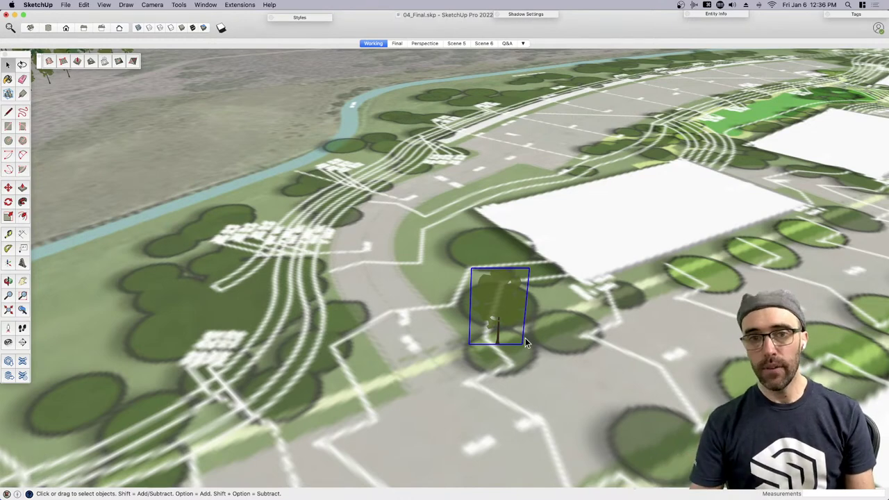
scroll(542, 290, "down", 4)
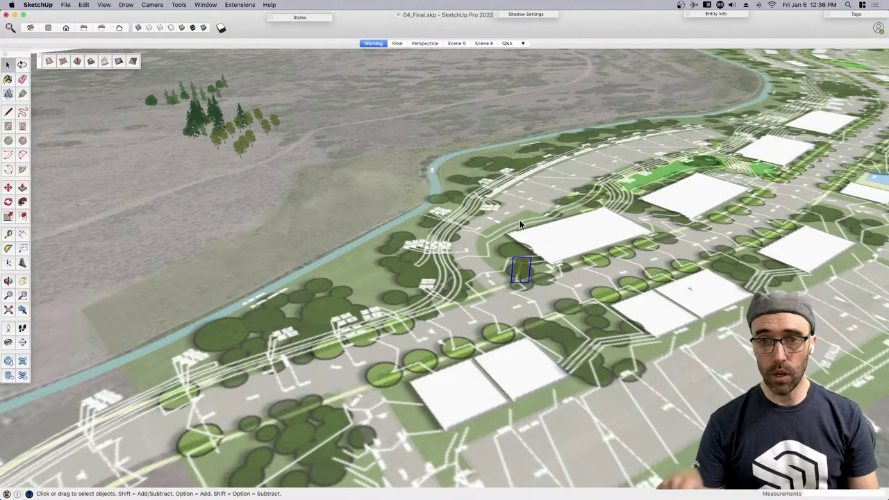
scroll(535, 293, "up", 2)
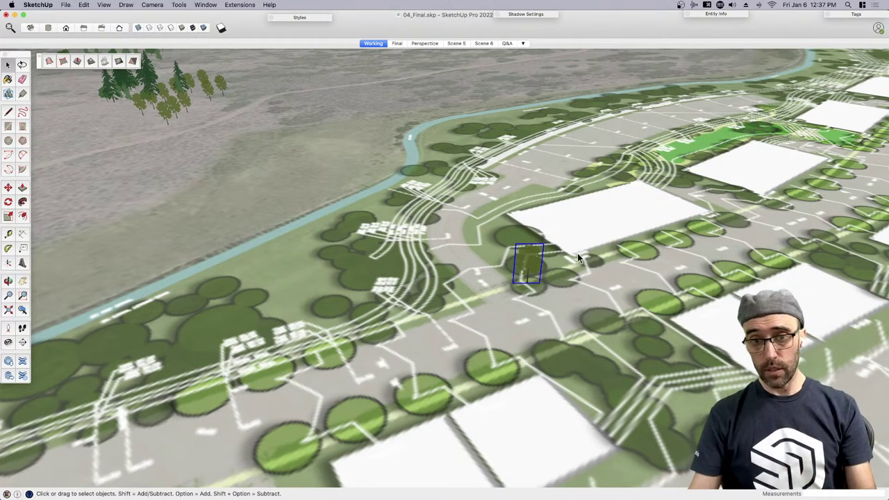
mouse_move(581, 257)
middle_mouse_down()
mouse_move(473, 211)
mouse_move(499, 316)
middle_mouse_up()
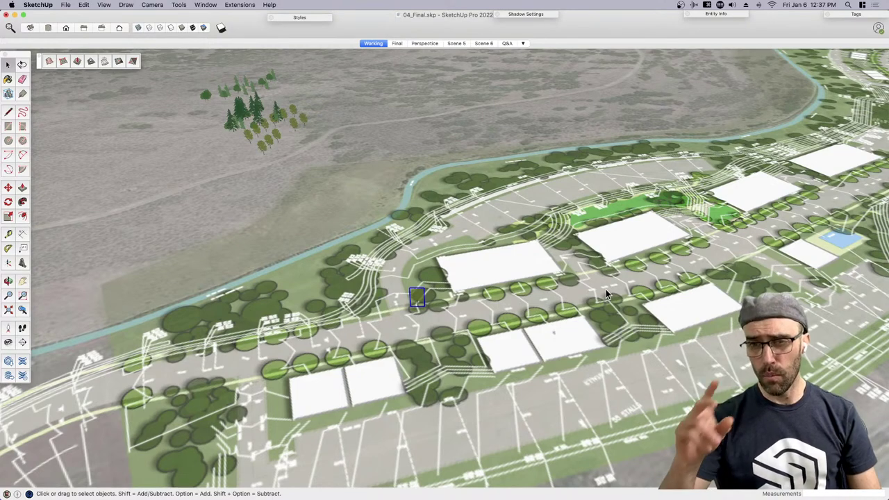
Select the deciduous tree and start a Move copy of it from its base
scroll(221, 117, "up", 5)
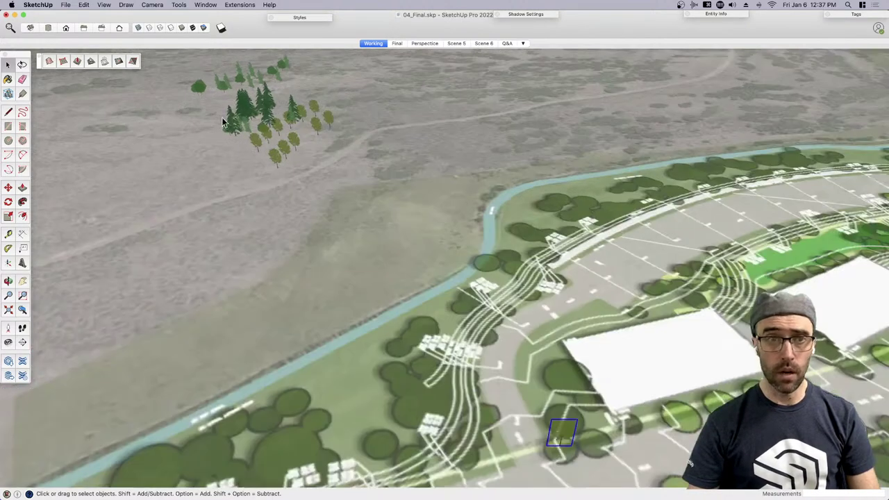
scroll(226, 133, "up", 3)
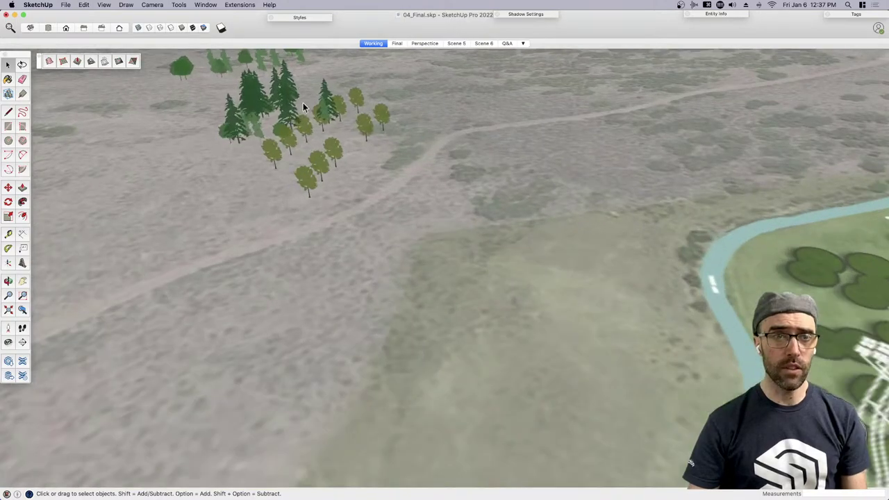
left_click(300, 172)
scroll(237, 157, "down", 5)
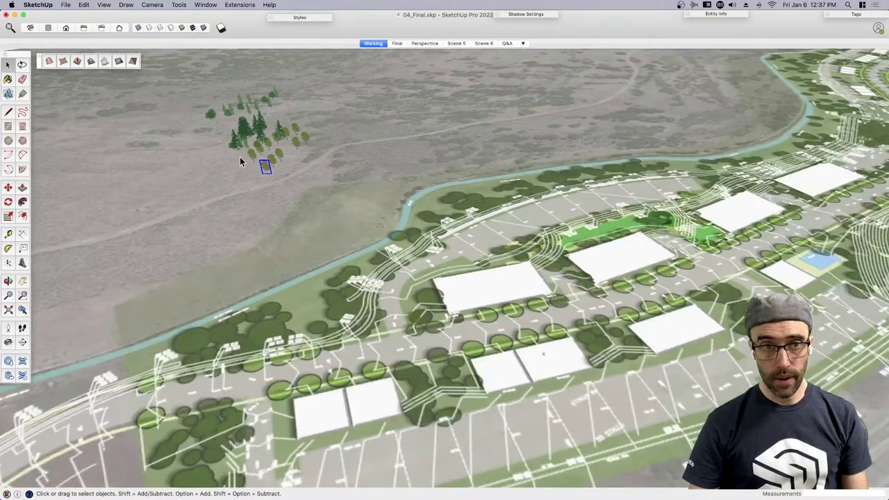
middle_click_drag(239, 156, 383, 214)
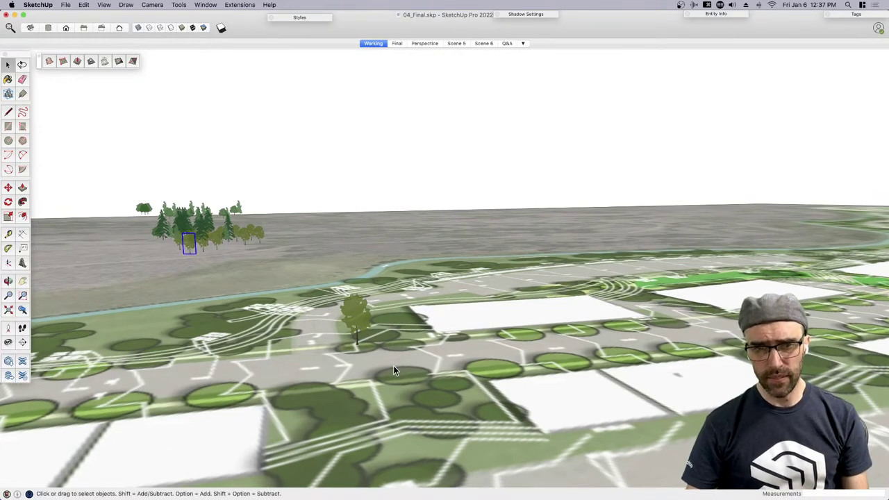
scroll(393, 369, "up", 2)
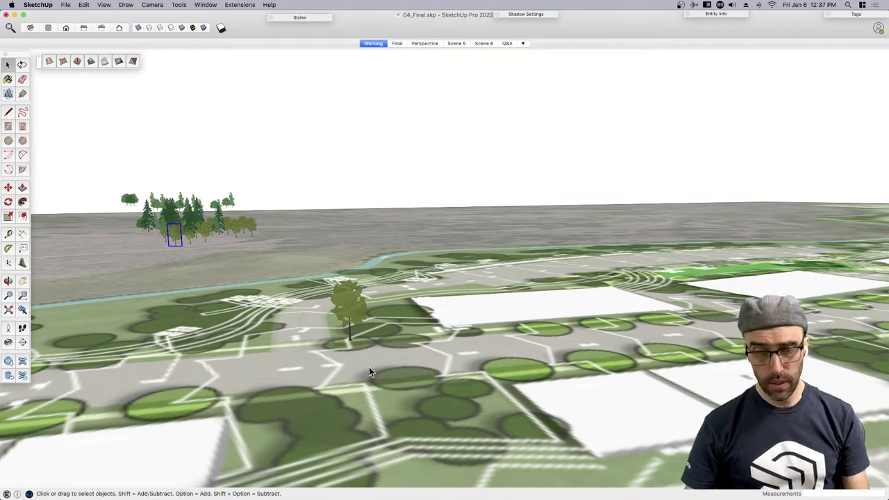
key("m")
scroll(362, 356, "up", 5)
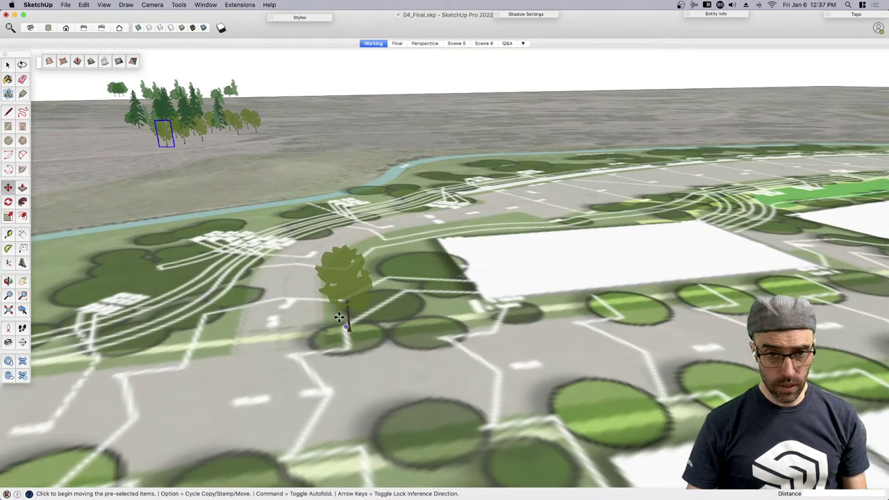
key("alt")
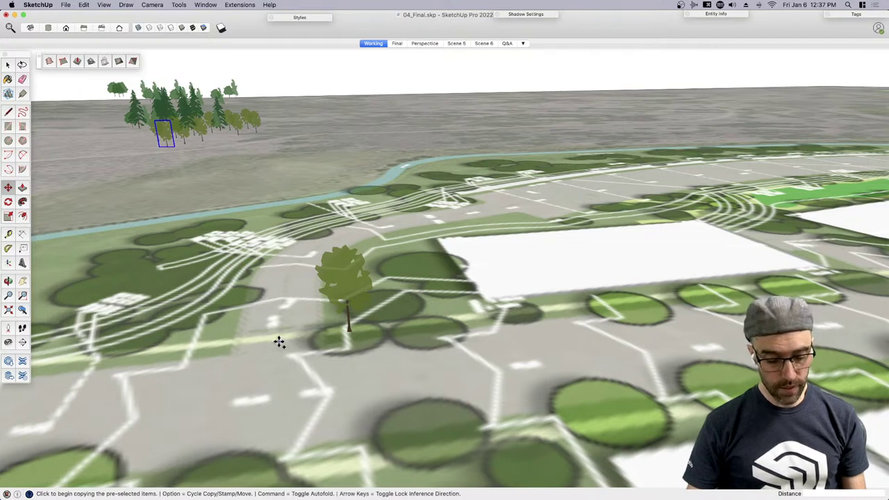
left_click(279, 342)
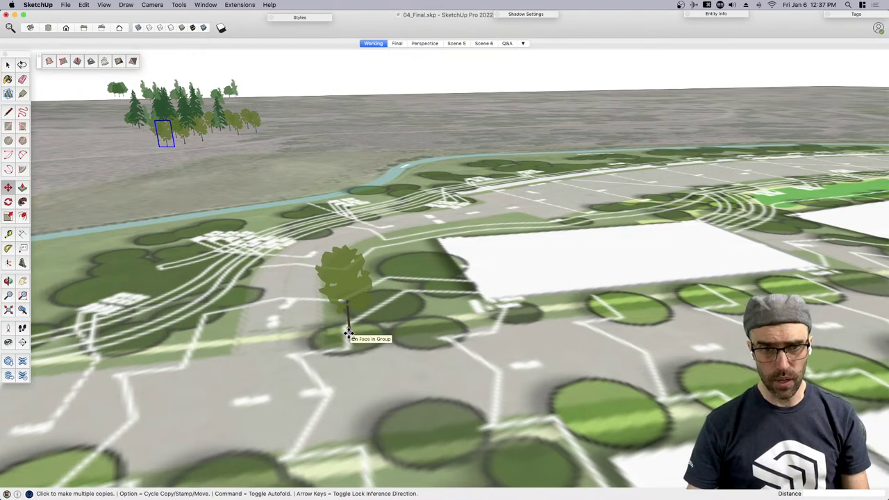
Reposition the new tree copy so it stands beside the original
middle_click_drag(346, 338, 393, 343)
left_click(386, 337)
key("space")
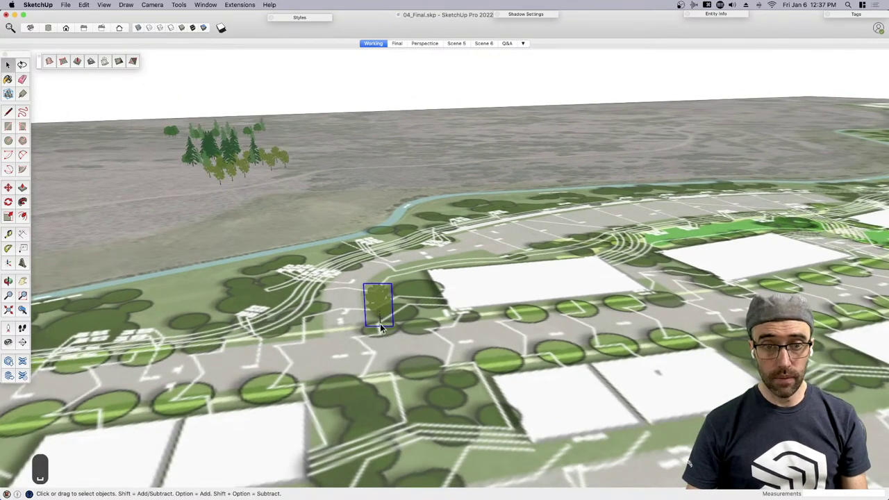
key("m")
scroll(379, 329, "up", 3)
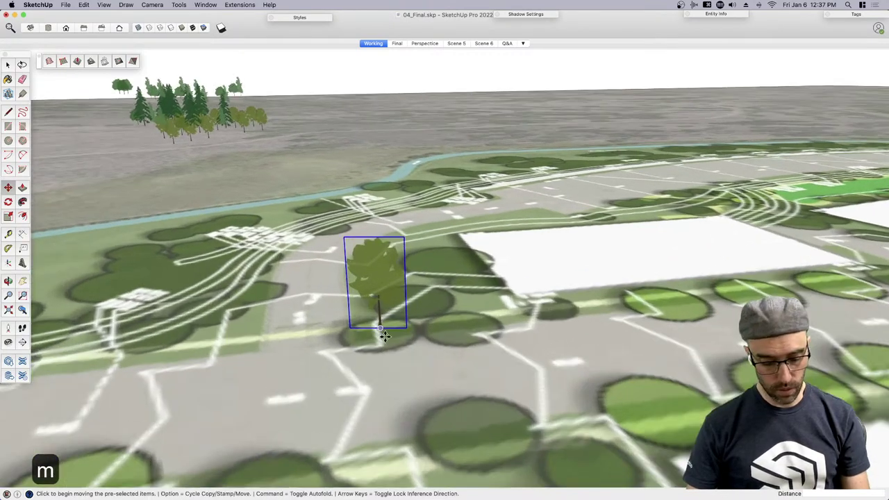
left_click(377, 326)
scroll(299, 351, "down", 4)
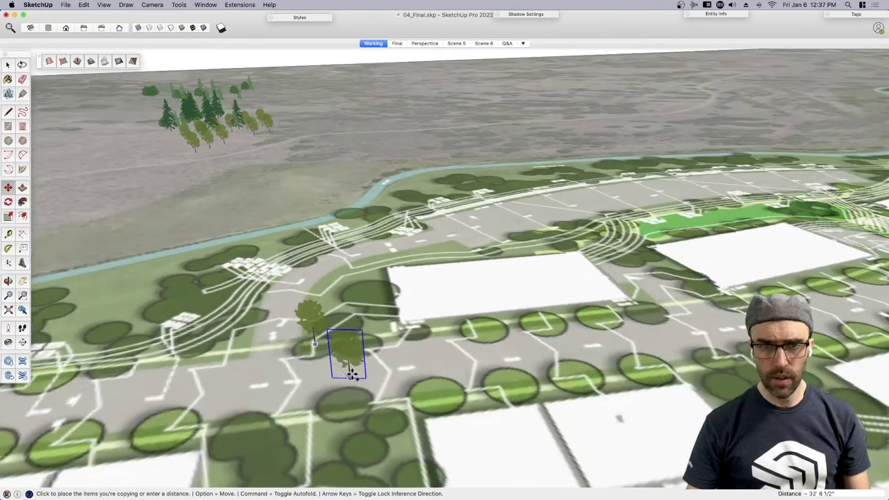
scroll(353, 369, "up", 2)
left_click(354, 342)
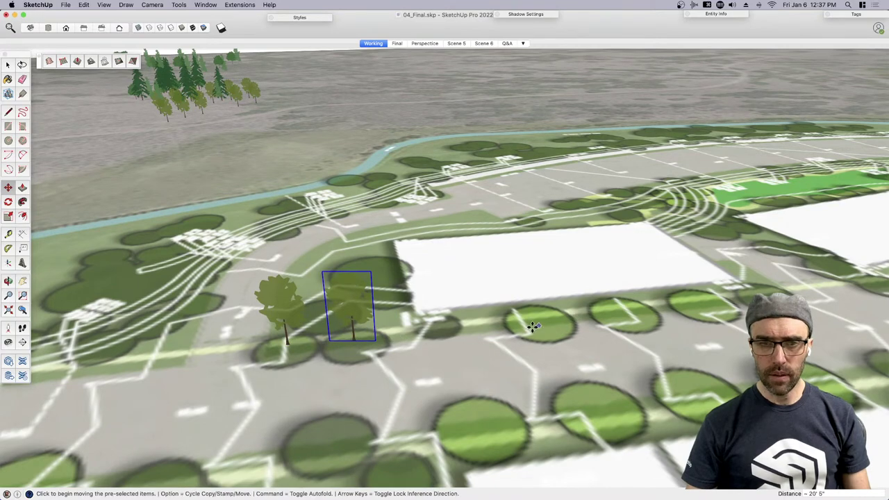
scroll(445, 348, "down", 2)
scroll(378, 340, "up", 2)
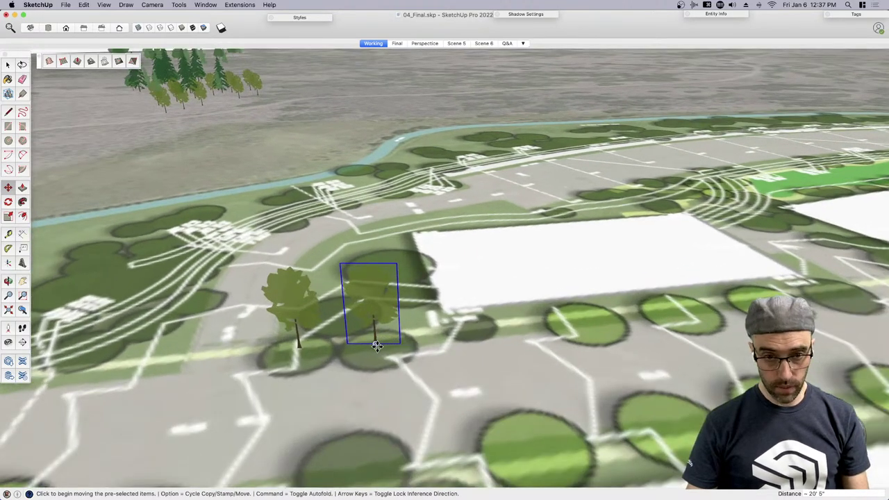
key("space")
Stamp tree copies into the planting circles along the near side of the street
key("m")
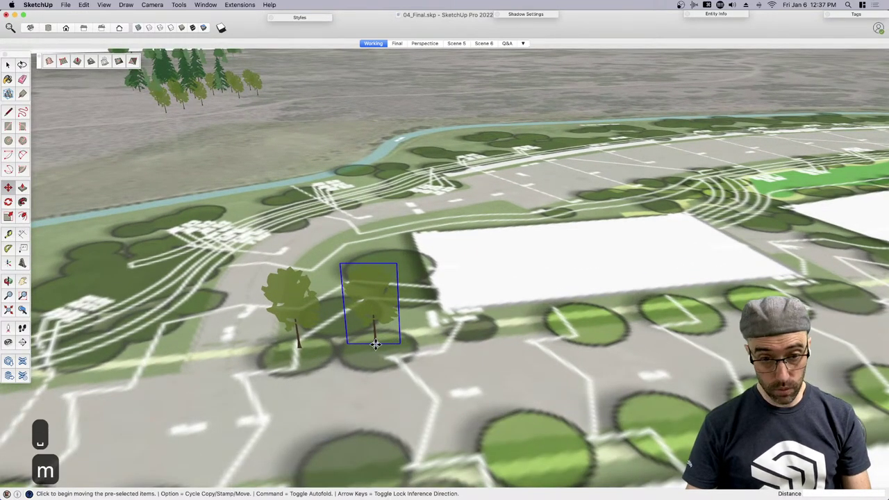
scroll(375, 344, "up", 2)
key("alt")
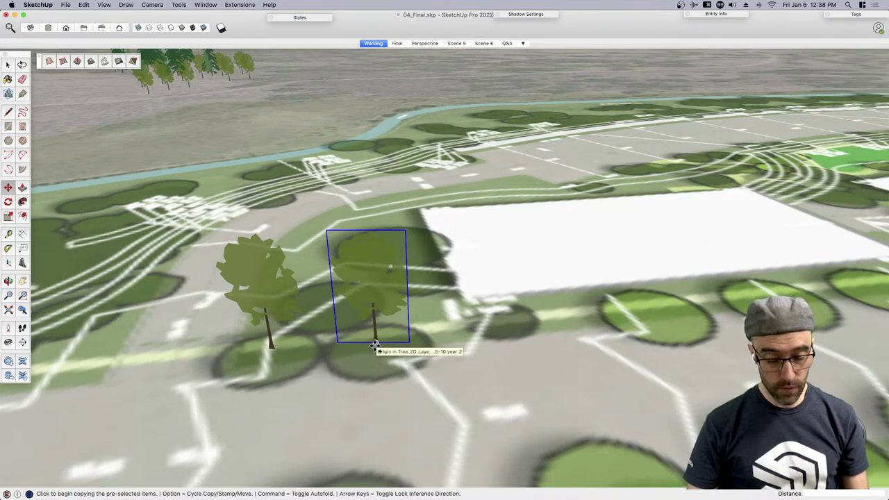
left_click(375, 346)
left_click(375, 344)
scroll(347, 354, "down", 3)
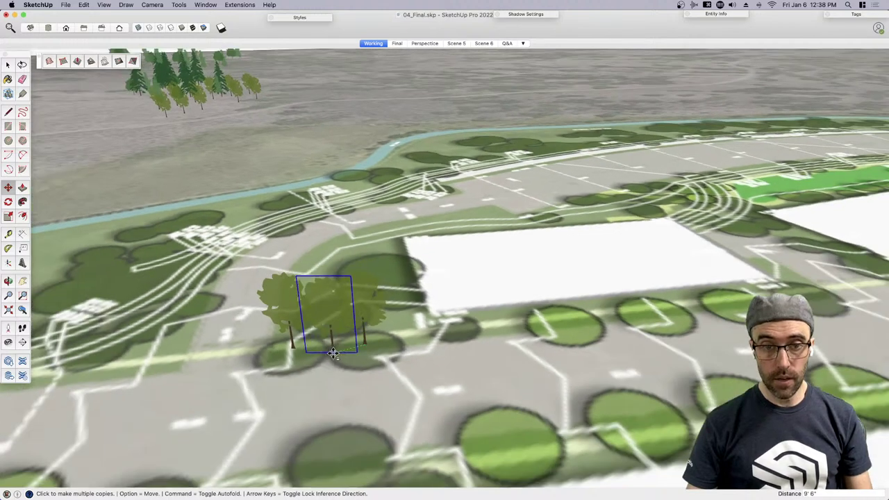
scroll(483, 361, "up", 3)
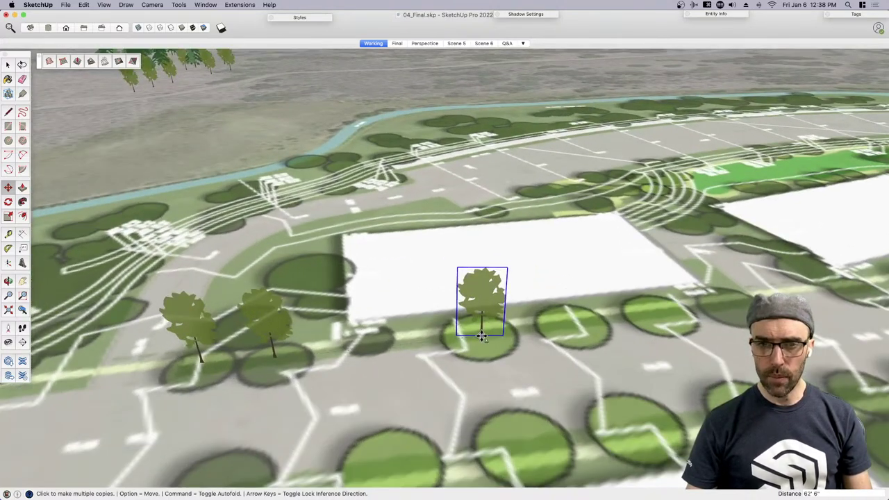
left_click(482, 337)
left_click(577, 324)
left_click(658, 317)
scroll(657, 317, "down", 3)
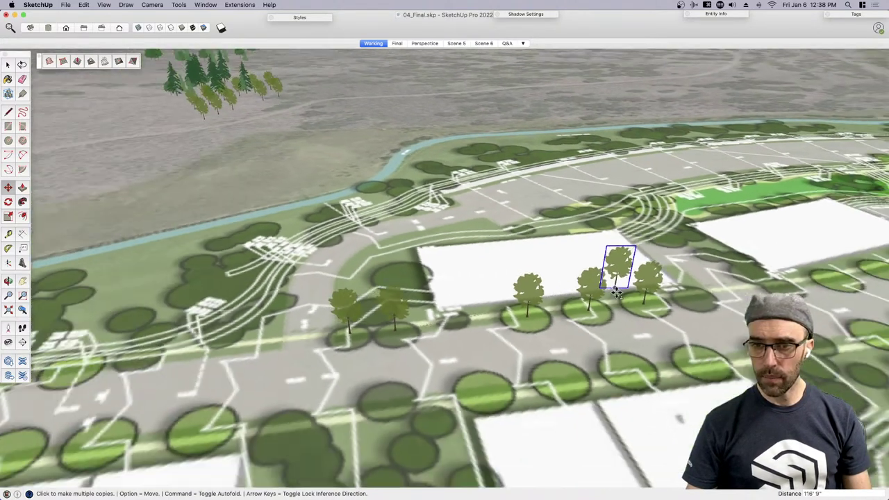
scroll(625, 354, "up", 1)
Stamp more tree copies into the opposite row and the circles near the far building
left_click(629, 370)
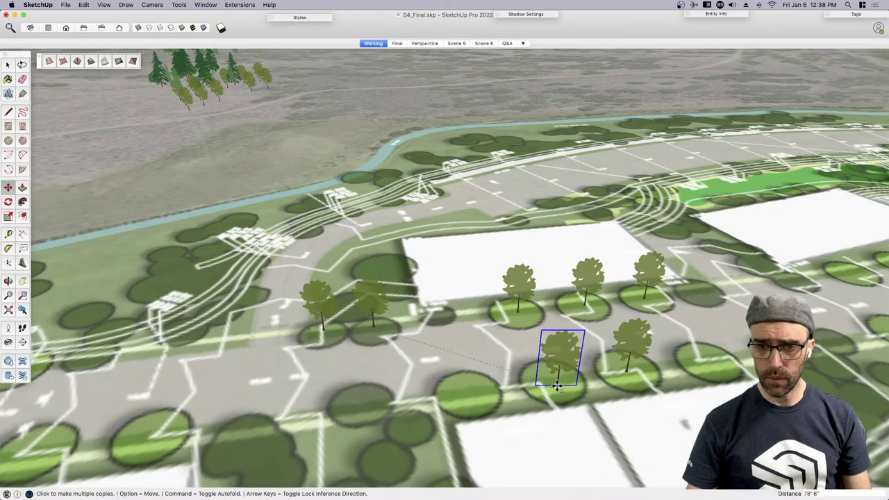
left_click(555, 382)
left_click(472, 395)
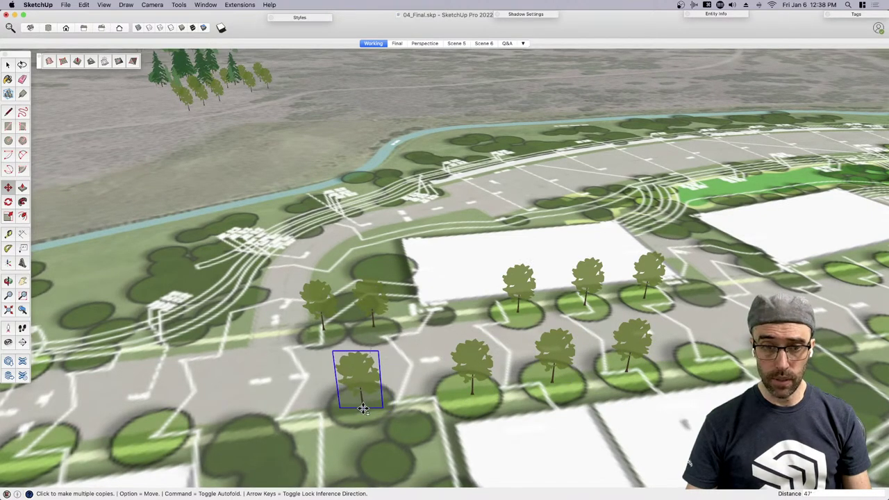
left_click(360, 410)
left_click(709, 369)
scroll(443, 358, "down", 1)
scroll(443, 358, "down", 3)
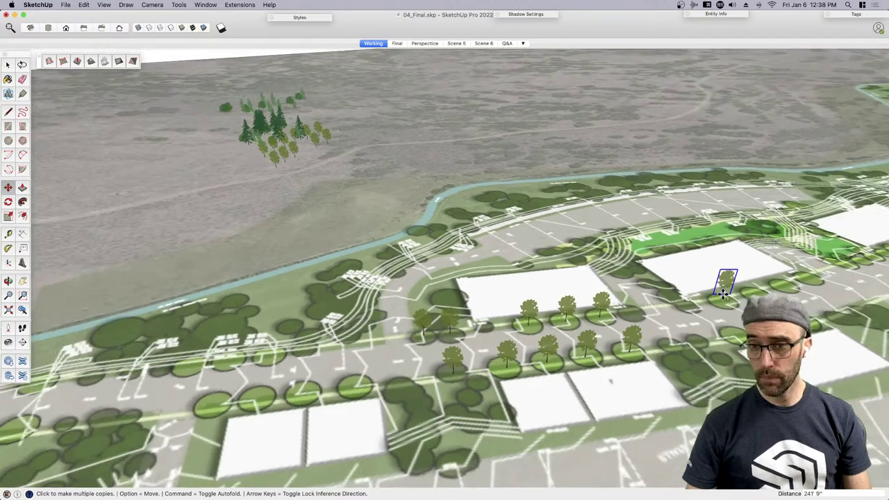
scroll(726, 299, "up", 4)
left_click(752, 293)
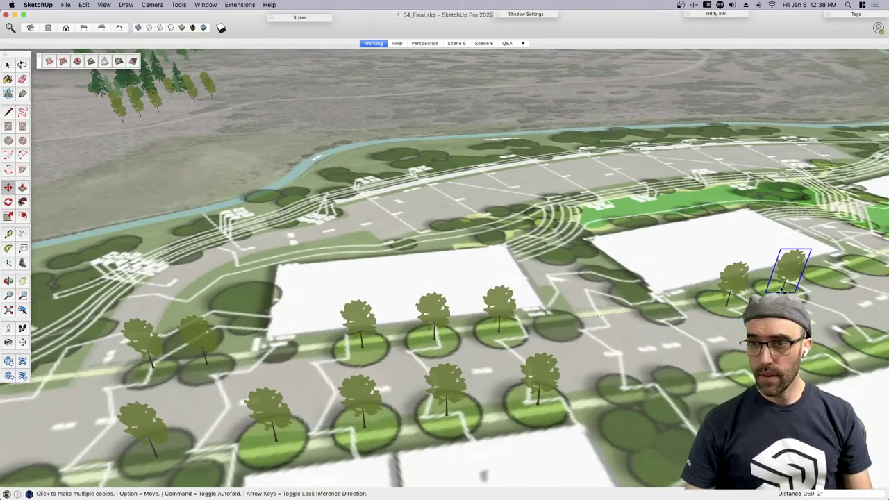
left_click(799, 274)
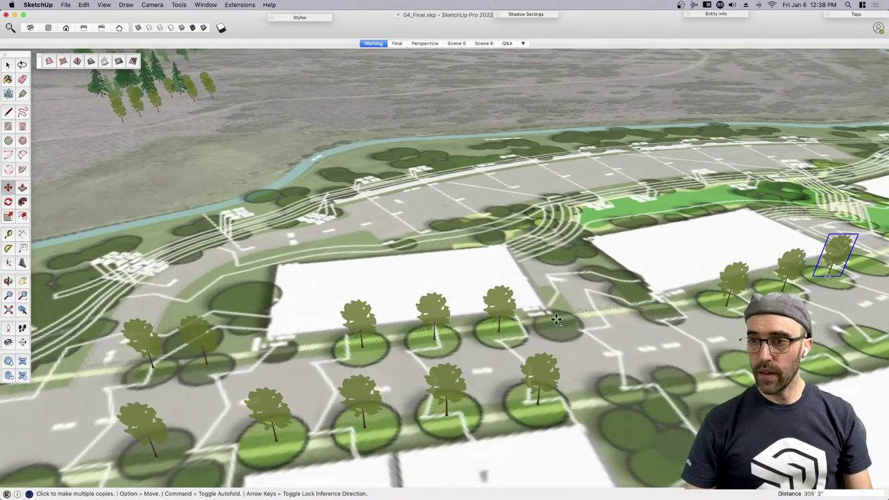
scroll(827, 271, "down", 3)
scroll(380, 362, "up", 1)
Finish the tree copies and try a line from the tree row, then cancel it
key("space")
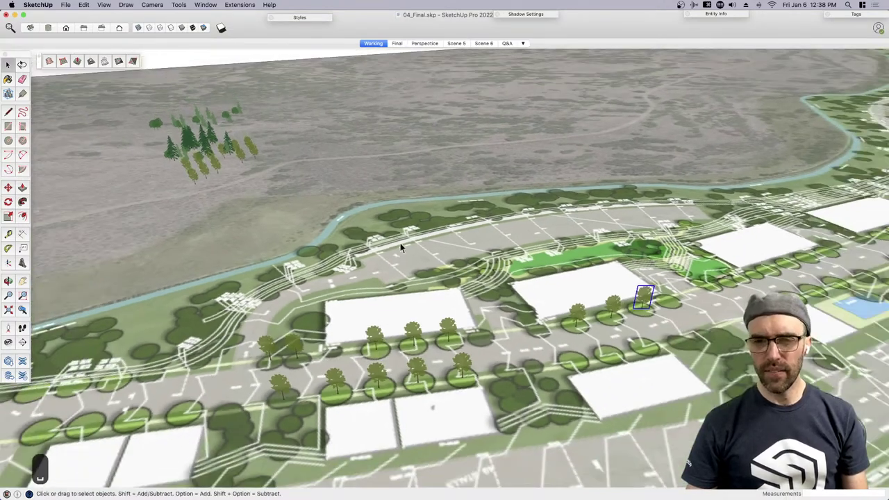
scroll(288, 156, "down", 5)
scroll(509, 263, "up", 2)
scroll(507, 267, "up", 2)
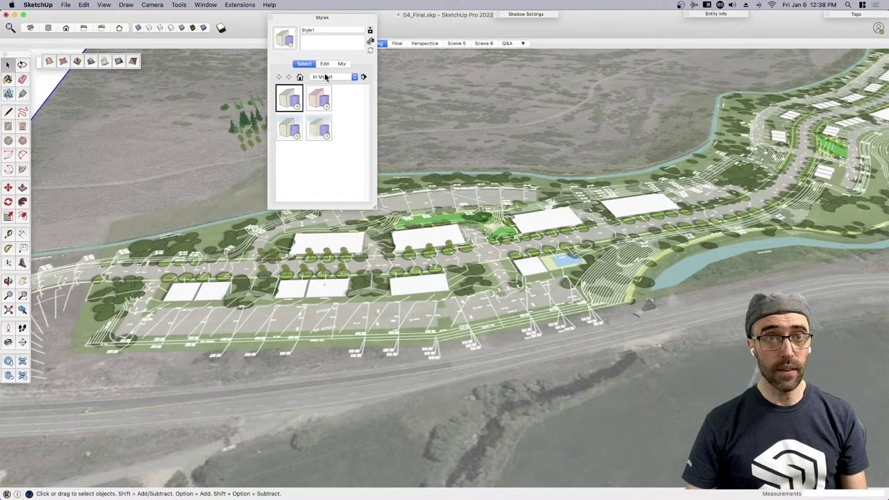
scroll(495, 241, "up", 10)
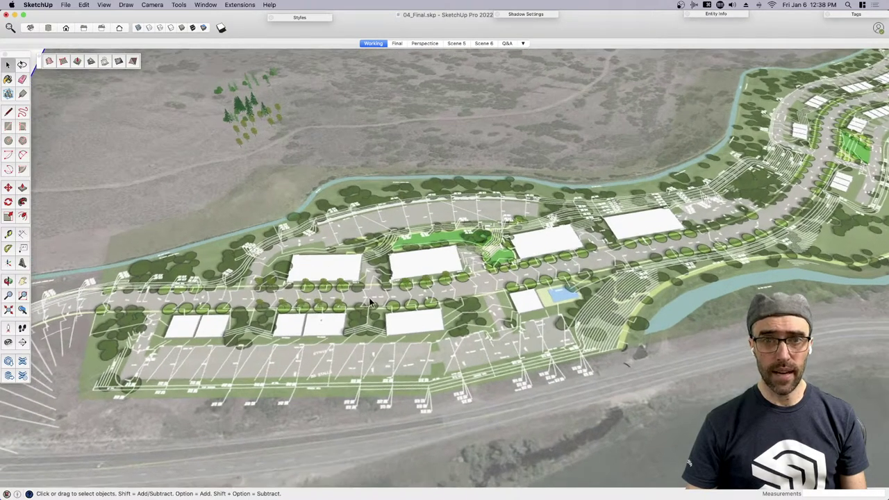
key("l")
scroll(174, 306, "up", 5)
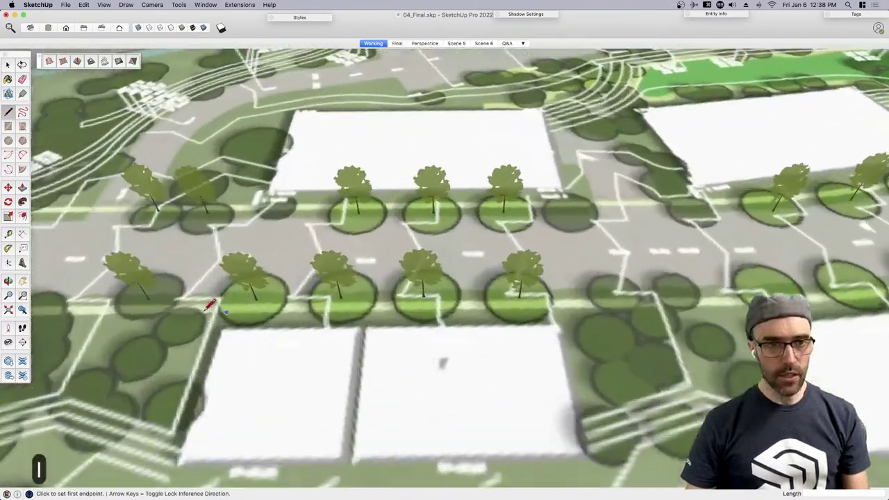
left_click(140, 290)
scroll(142, 292, "down", 4)
scroll(194, 286, "down", 5)
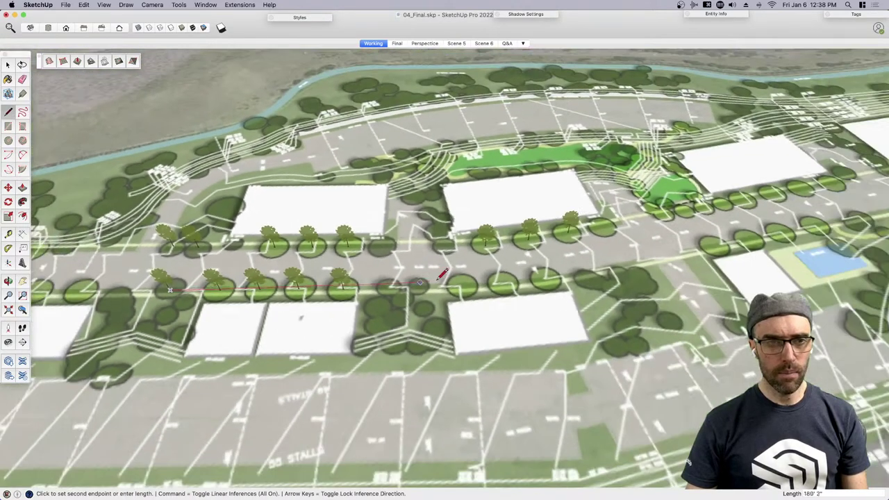
scroll(438, 278, "up", 3)
scroll(435, 280, "down", 3)
scroll(435, 280, "up", 3)
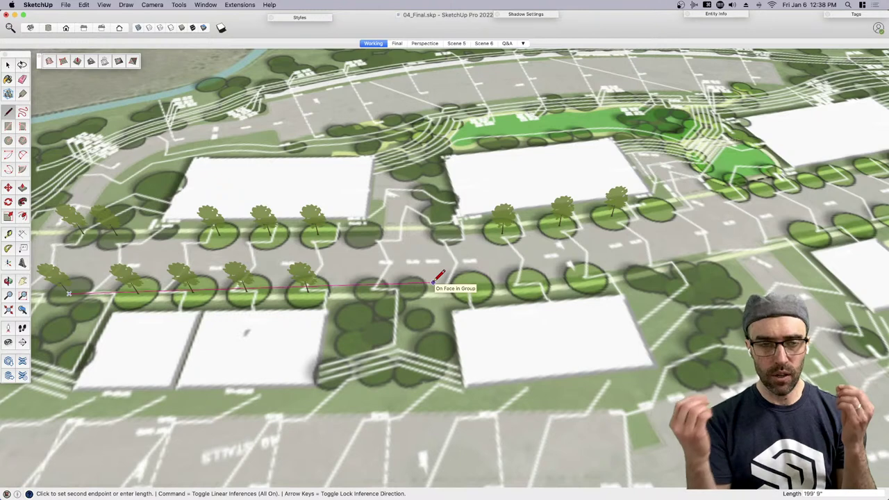
scroll(435, 281, "down", 3)
scroll(435, 281, "up", 3)
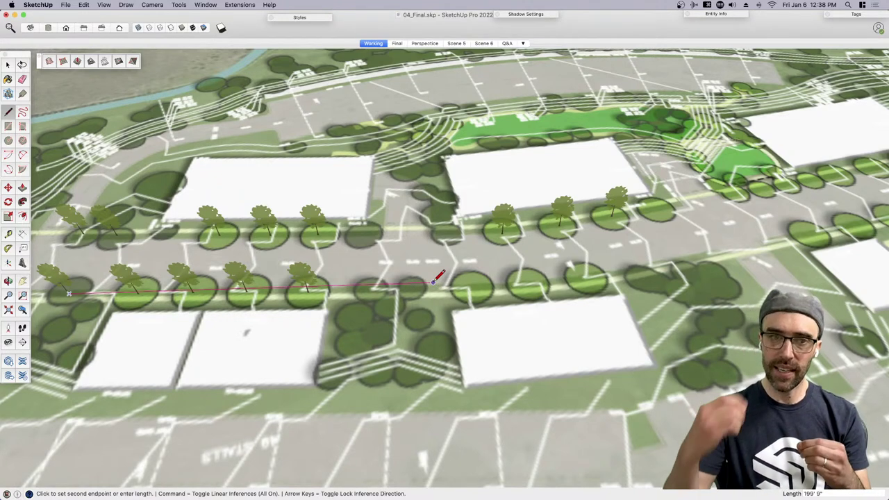
scroll(333, 286, "up", 3)
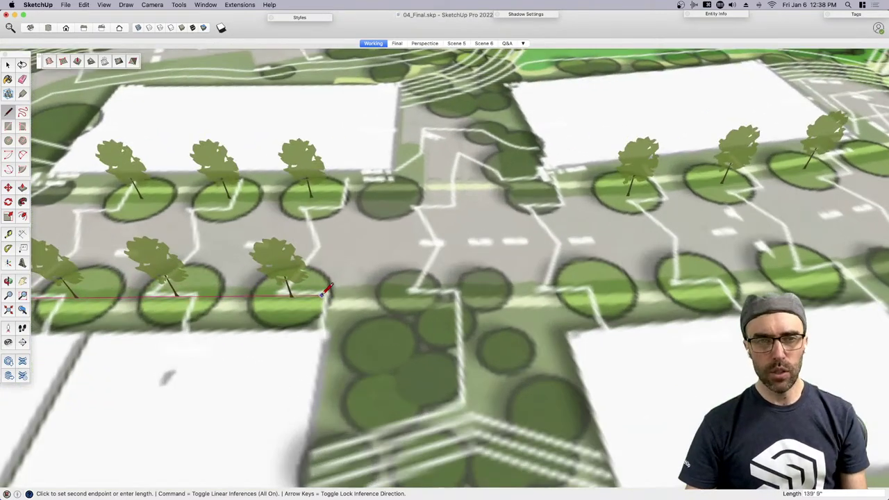
scroll(361, 295, "down", 3)
key("space")
Draw an arc from the tree row's end along the street, bulging with the road
key("a")
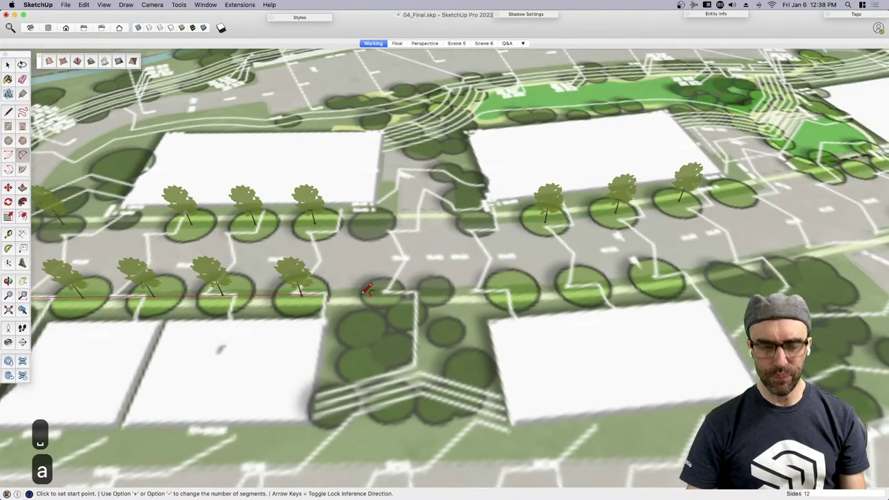
left_click(325, 298)
scroll(590, 274, "down", 3)
scroll(642, 266, "up", 4)
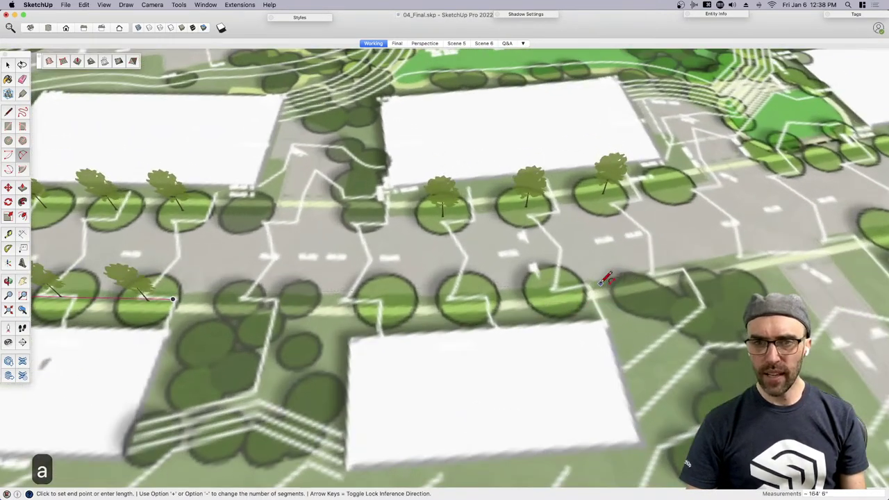
key("Escape")
scroll(209, 298, "up", 3)
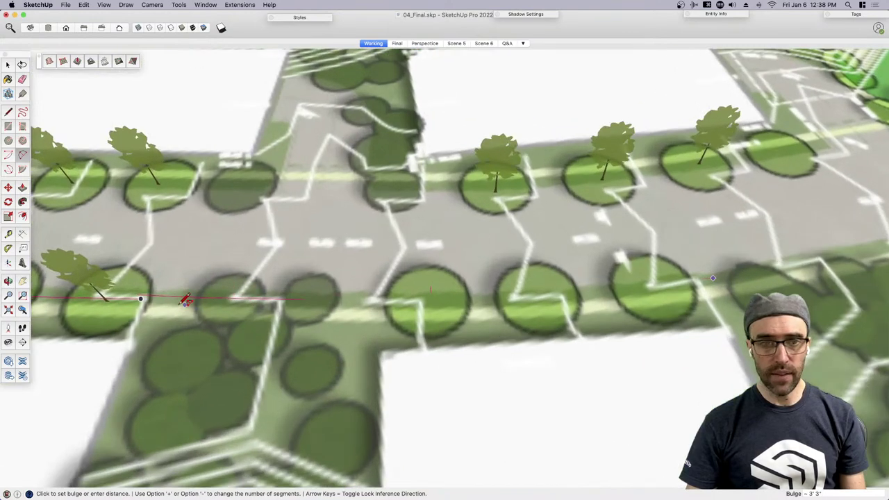
left_click(145, 295)
scroll(569, 284, "down", 3)
scroll(576, 264, "up", 3)
left_click(571, 272)
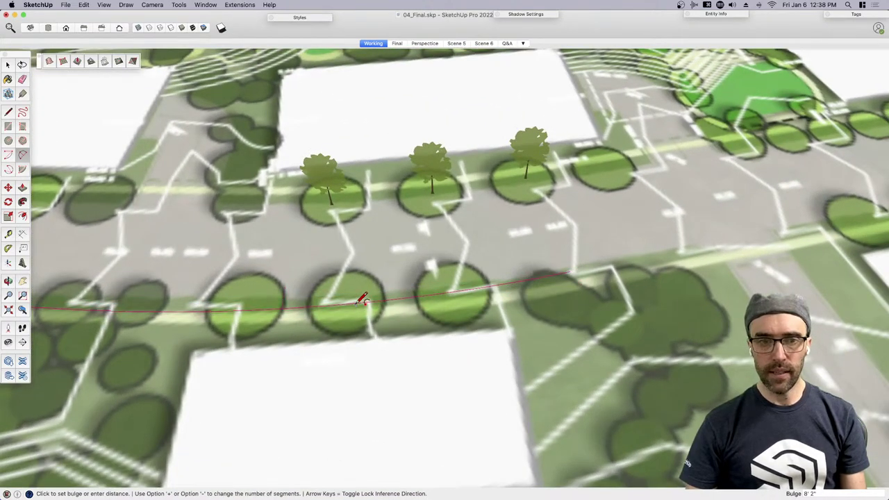
left_click(362, 299)
key("space")
scroll(372, 278, "down", 6)
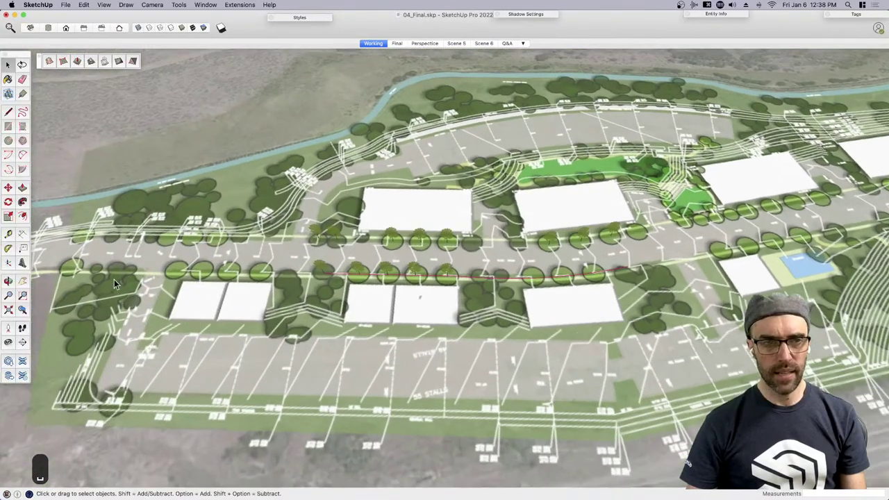
Draw the roughly 282' line down the road median and delete two trees beside it
key("l")
scroll(73, 275, "up", 3)
scroll(58, 261, "up", 3)
left_click(51, 264)
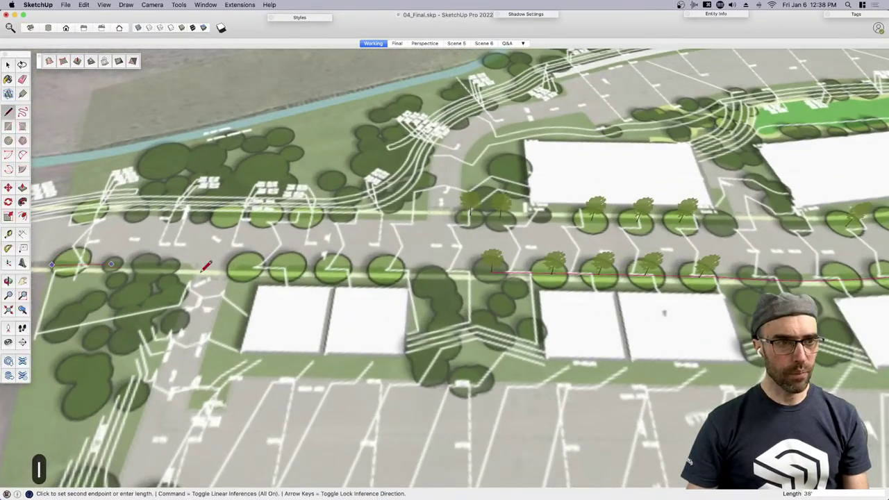
scroll(502, 260, "up", 5)
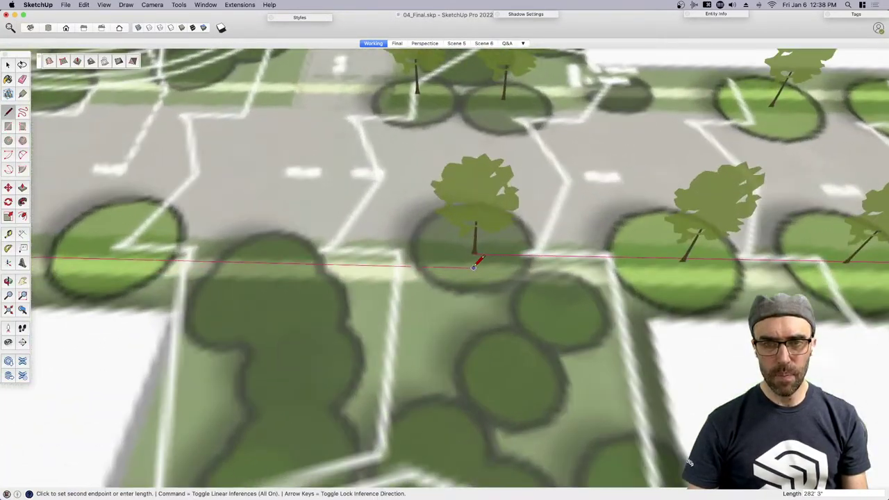
scroll(475, 263, "up", 5)
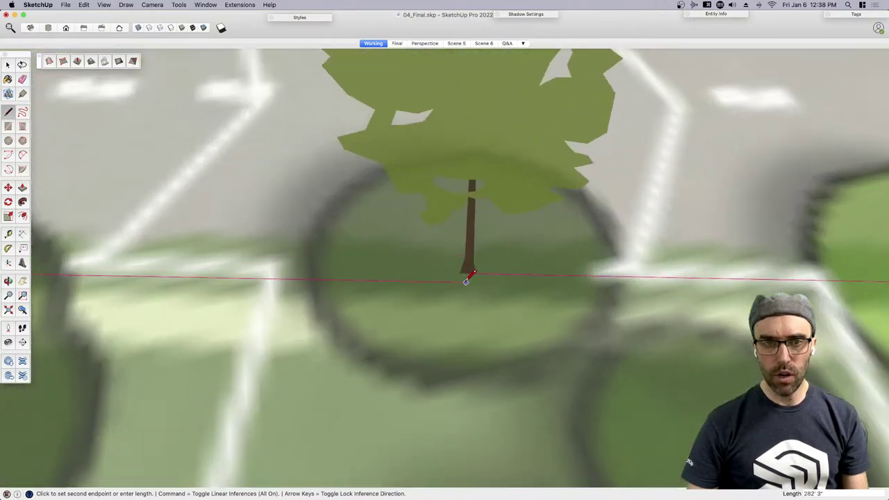
scroll(607, 296, "down", 10)
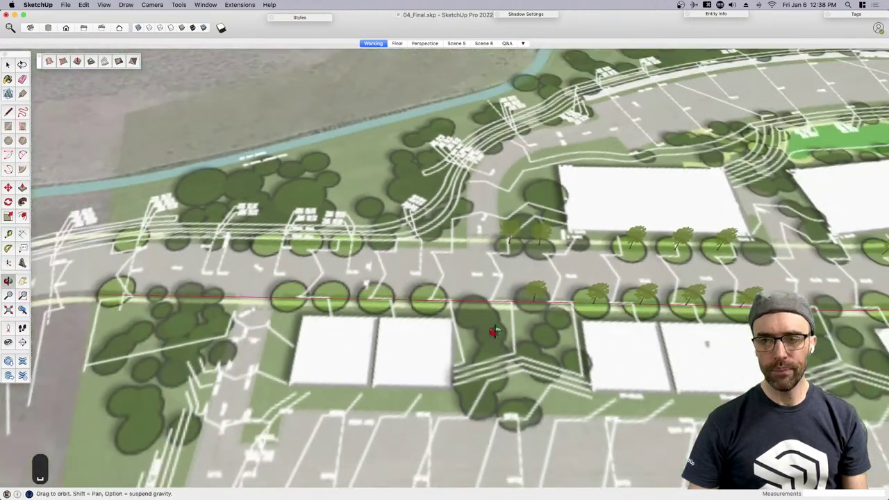
mouse_move(493, 332)
middle_mouse_down()
mouse_move(469, 299)
mouse_move(492, 306)
mouse_move(507, 299)
middle_mouse_up()
key("space")
key("BackSpace")
key("BackSpace")
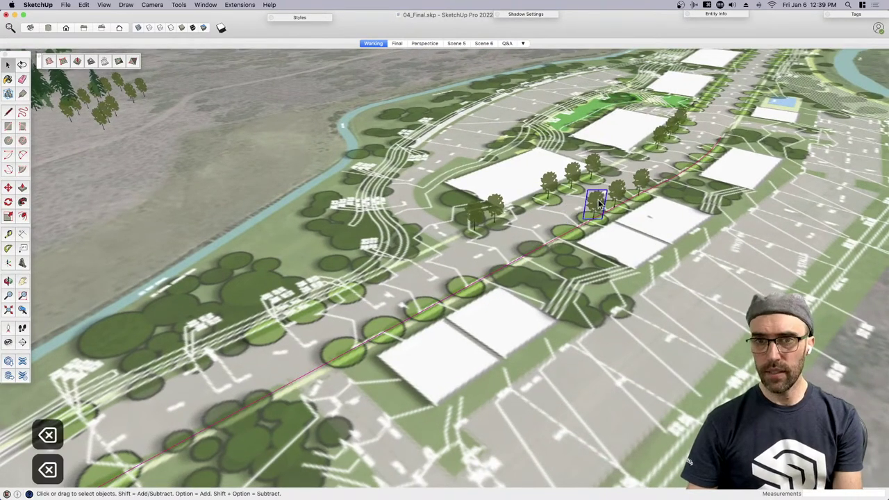
Delete three more trees standing on the road line and orbit to see the whole line
key("BackSpace")
left_click(617, 193)
key("BackSpace")
left_click(640, 182)
key("BackSpace")
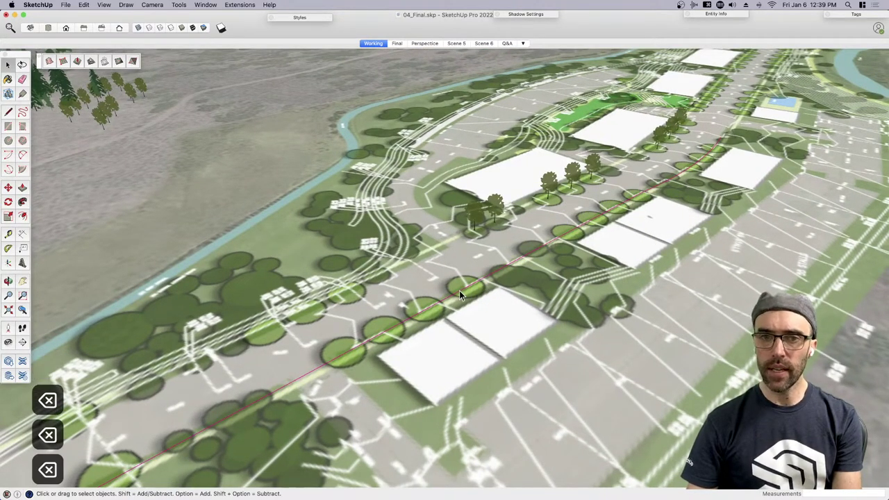
middle_click_drag(459, 291, 617, 194)
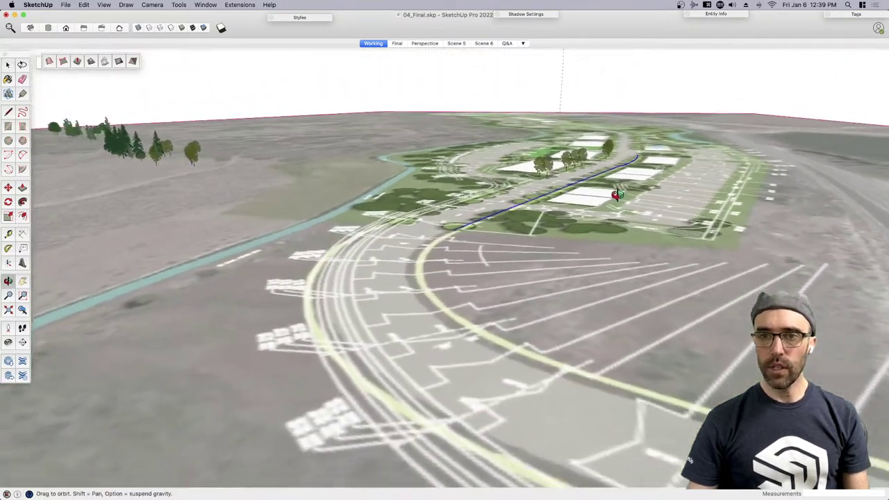
scroll(618, 191, "up", 5)
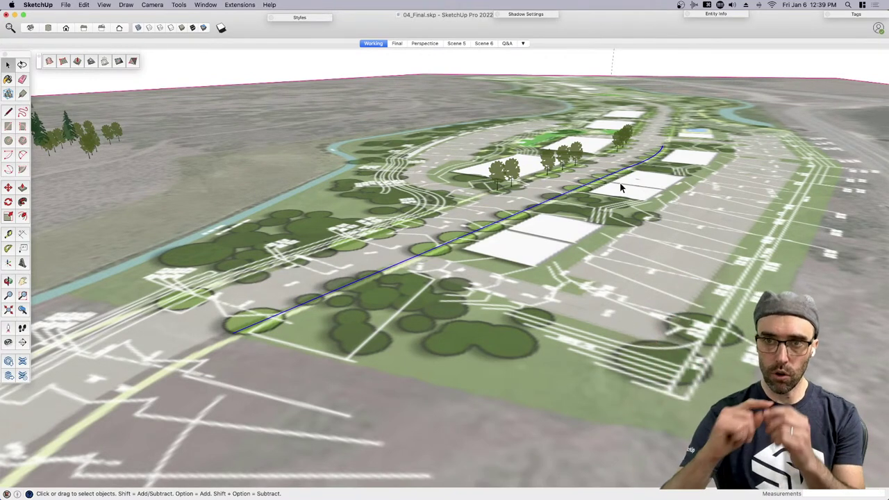
middle_click_drag(615, 179, 476, 264)
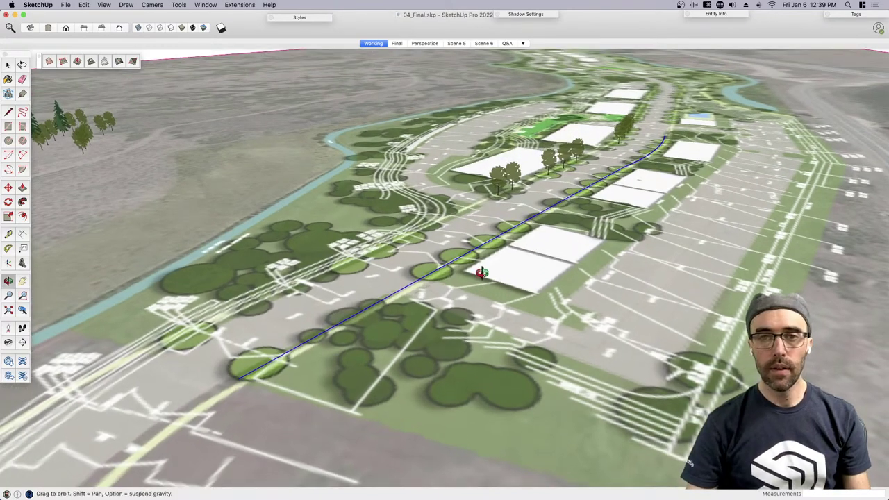
left_click(240, 5)
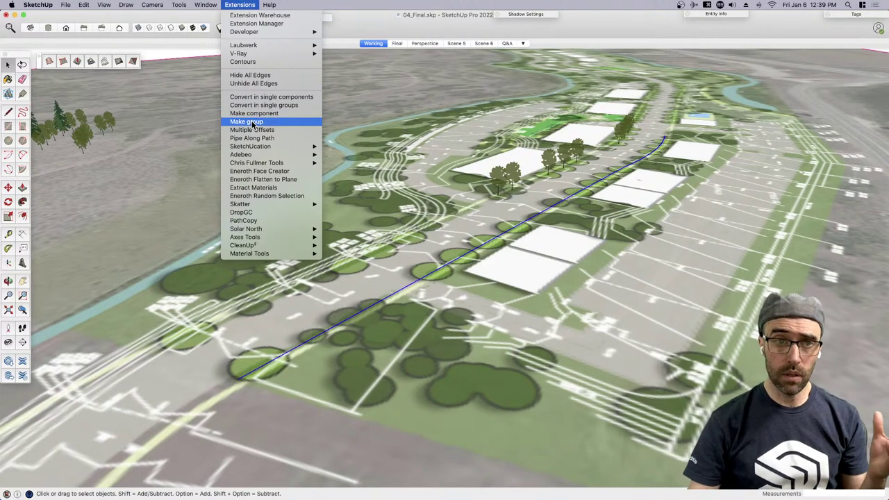
Trial-copy a tree along the road line with PathCopy, inspect the row, then undo twice
left_click(258, 221)
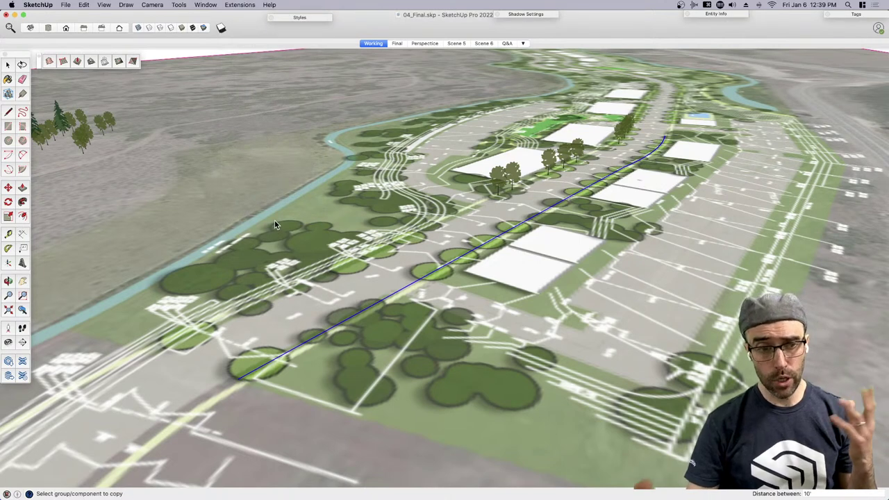
left_click(499, 178)
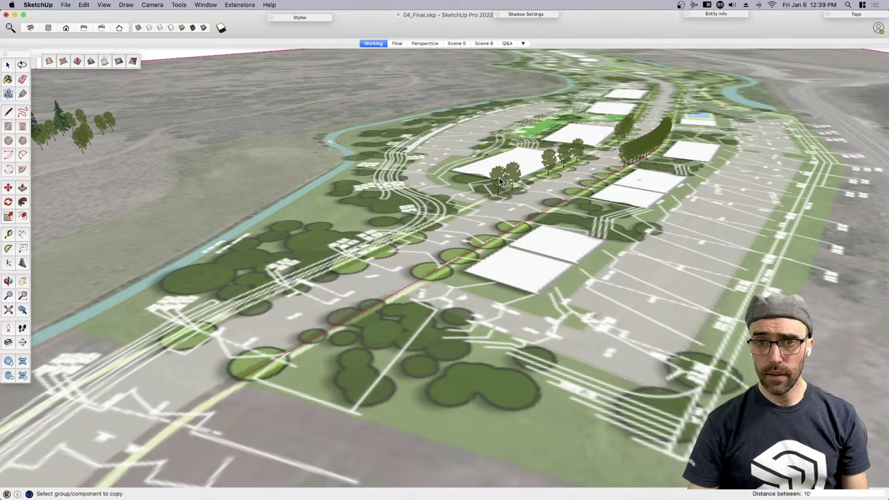
scroll(499, 178, "up", 5)
middle_click_drag(500, 178, 570, 176)
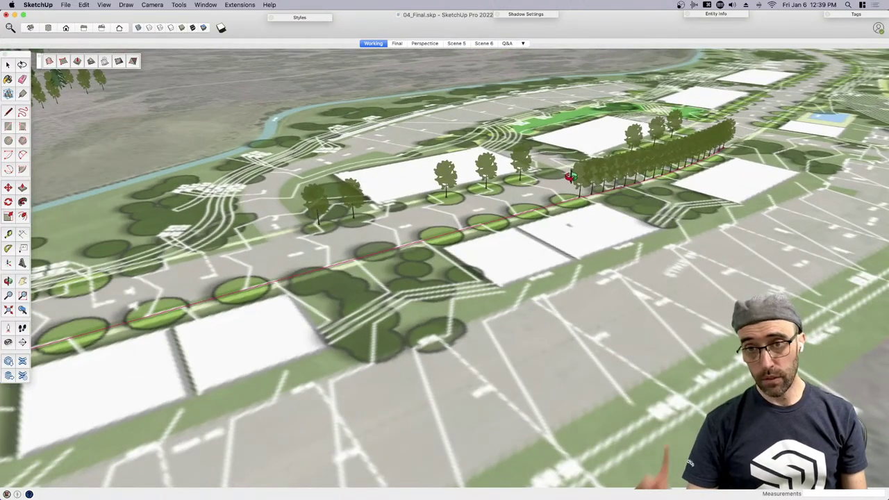
key("super+z")
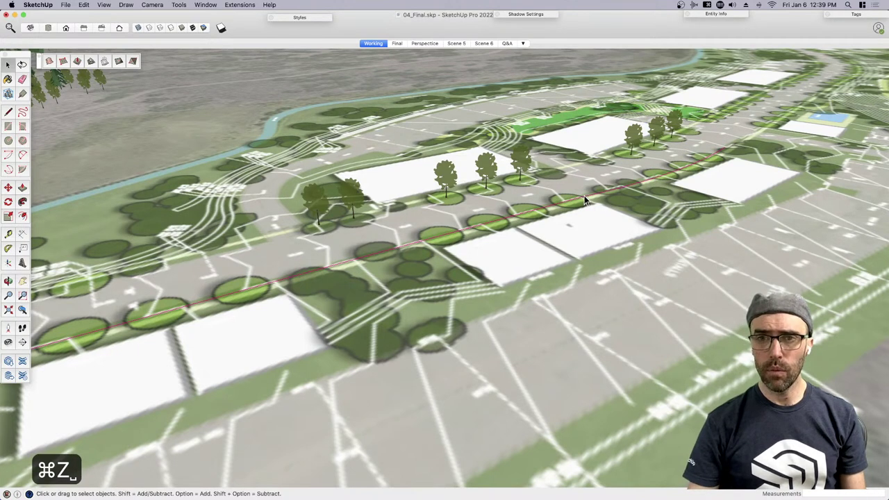
key("super+z")
Weld the road line into one curve, hide the terrain, and select trees plus the path line
right_click(571, 204)
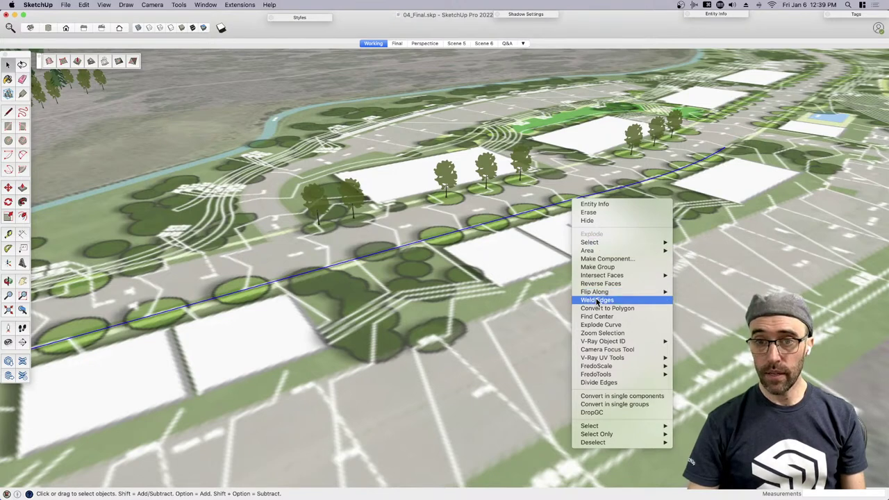
left_click(588, 276)
key("super+e")
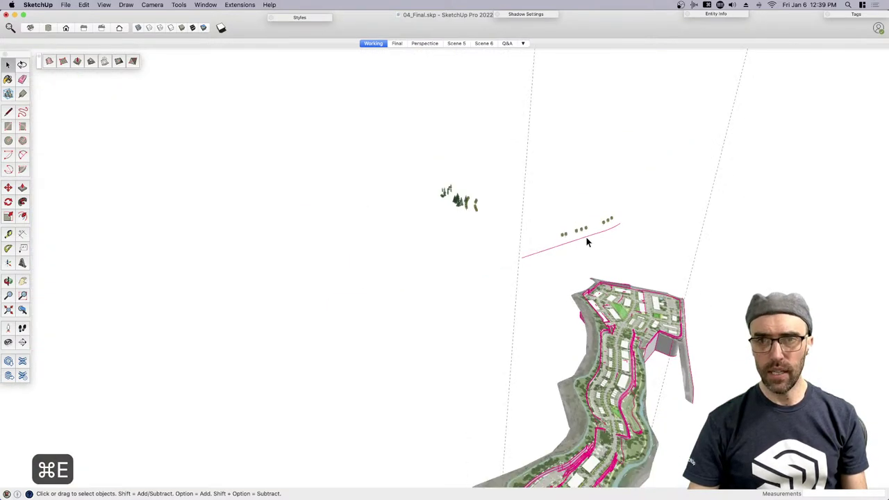
left_click_drag(580, 236, 554, 182)
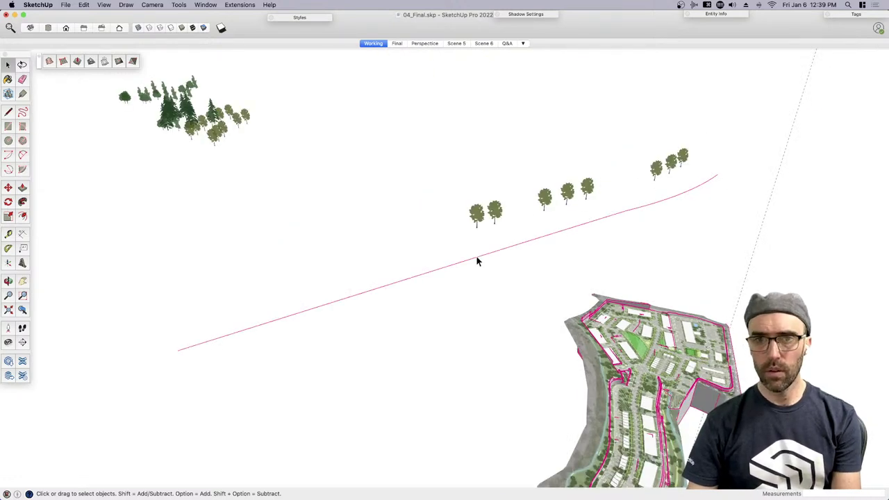
left_click(456, 263)
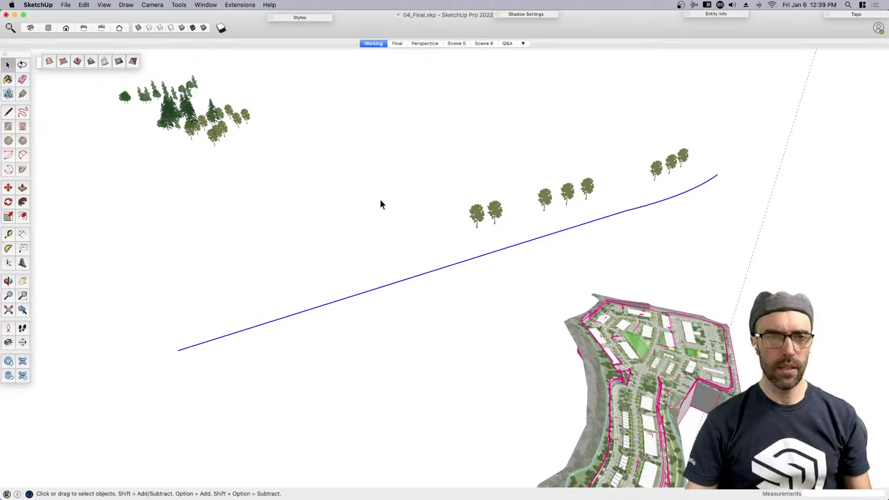
left_click(240, 5)
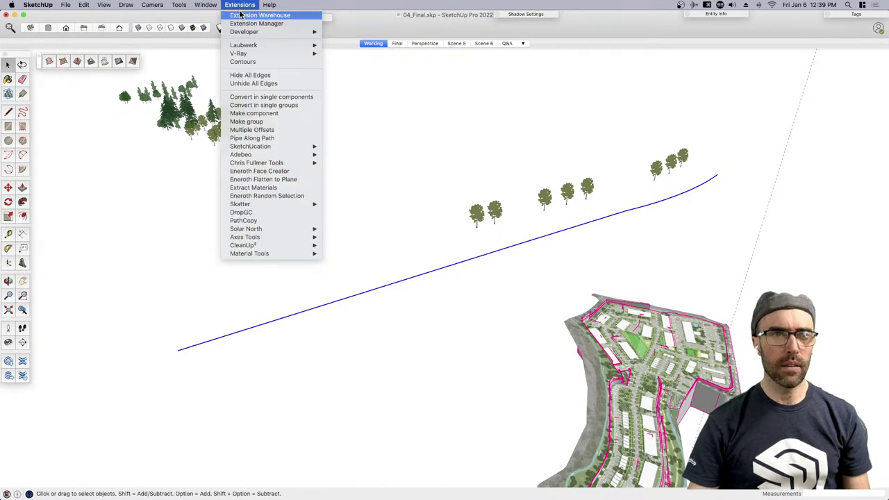
Copy the deciduous tree along the full road line with PathCopy at 30' spacing
left_click(243, 221)
left_click(476, 219)
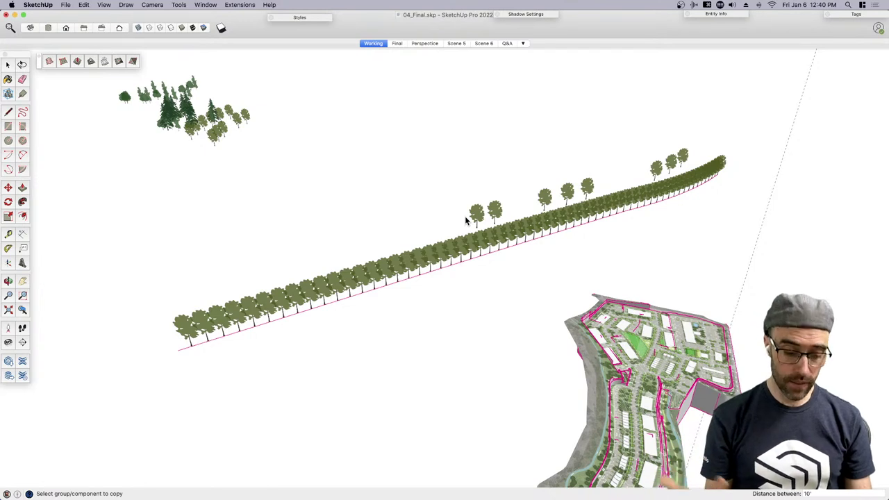
type("30")
key("Return")
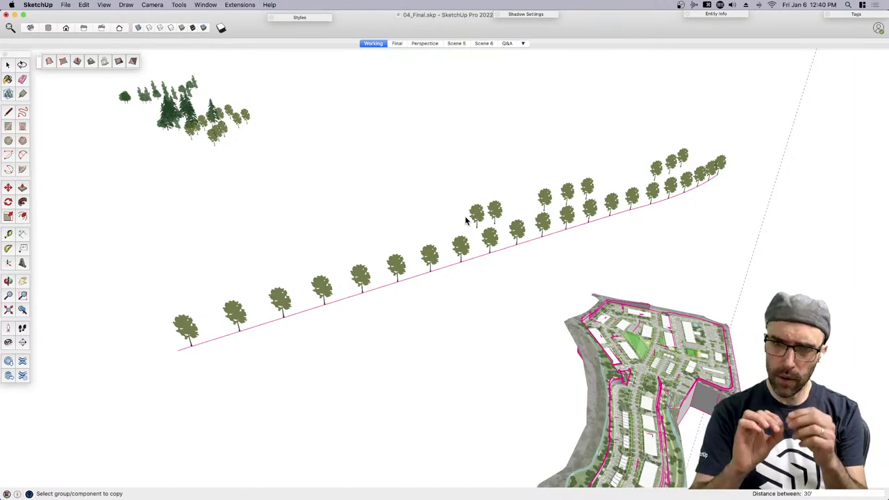
key("space")
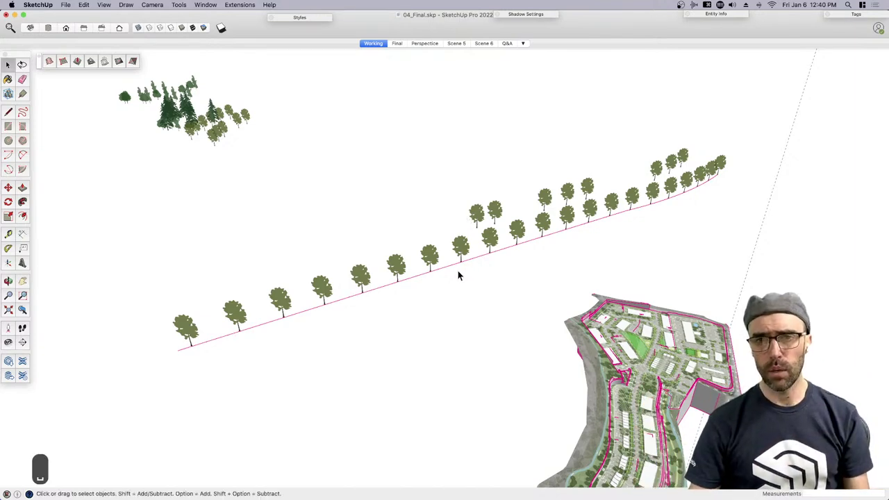
key("n")
right_click(468, 282)
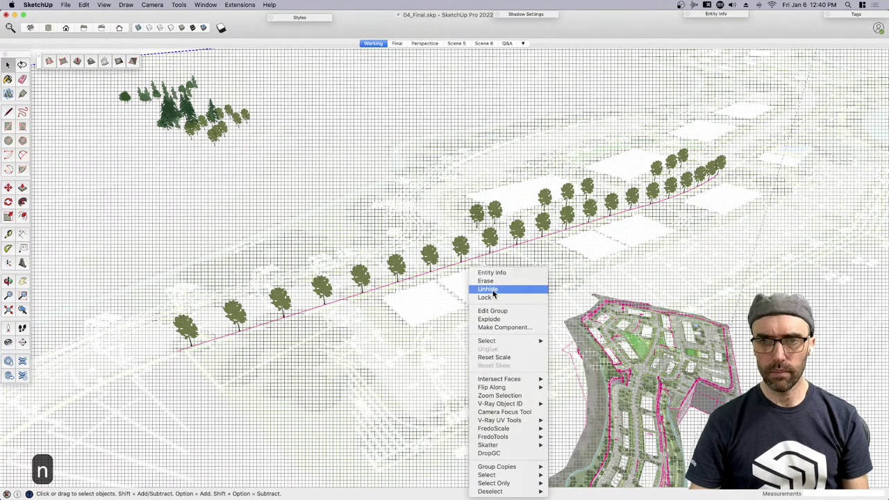
Unhide the terrain, delete a stray tree near the new row, and orbit along the road
left_click(487, 289)
middle_click_drag(422, 285, 270, 287)
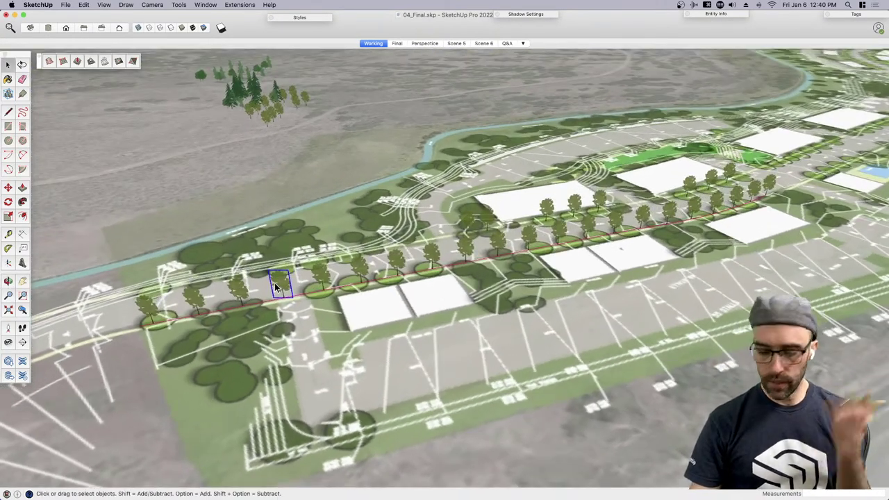
key("BackSpace")
mouse_move(219, 308)
middle_mouse_down()
mouse_move(208, 298)
mouse_move(632, 280)
mouse_move(593, 278)
middle_mouse_up()
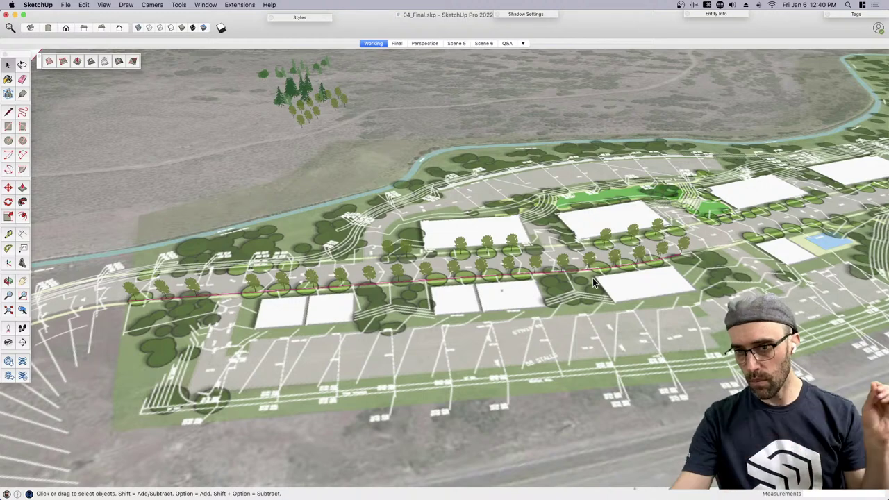
middle_click_drag(593, 278, 207, 304)
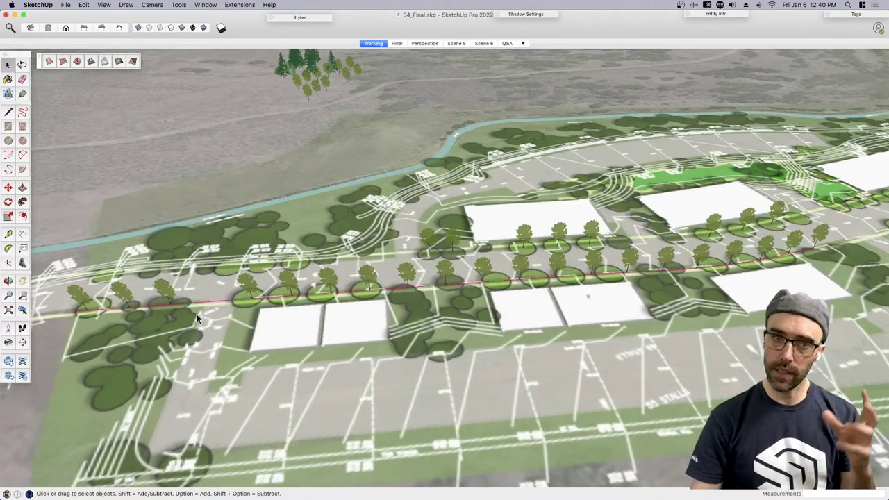
scroll(444, 307, "down", 3)
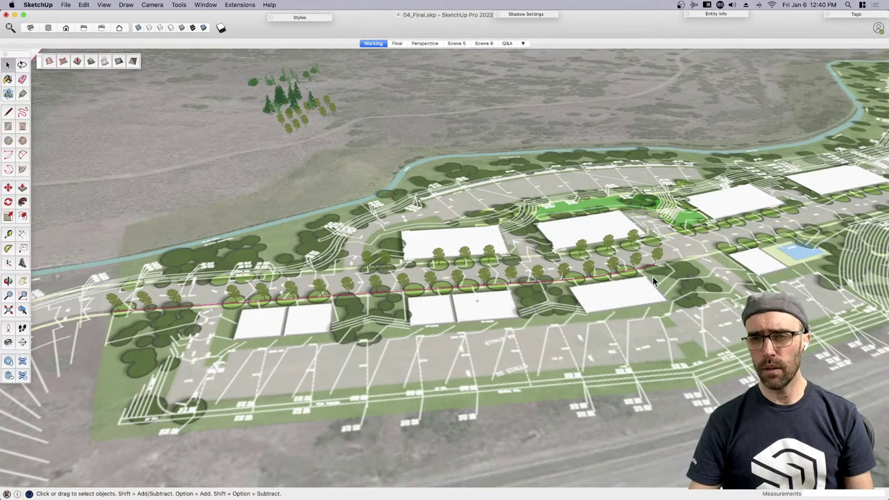
scroll(292, 104, "up", 8)
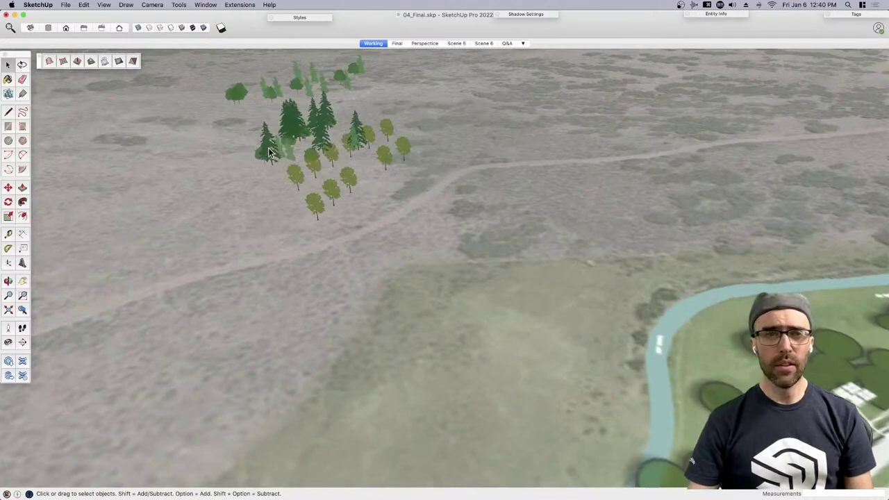
Move one evergreen tree out of the cluster to a spot beside the site
key("m")
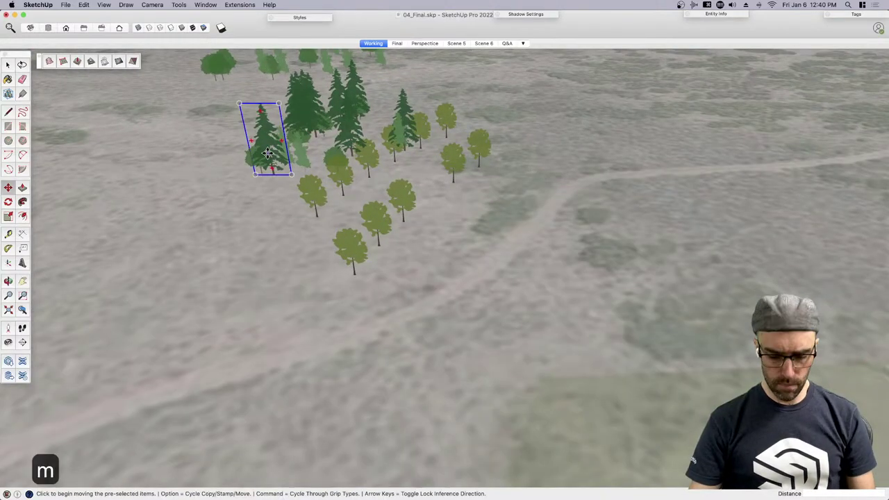
scroll(271, 170, "up", 5)
left_click(275, 178)
scroll(264, 167, "down", 10)
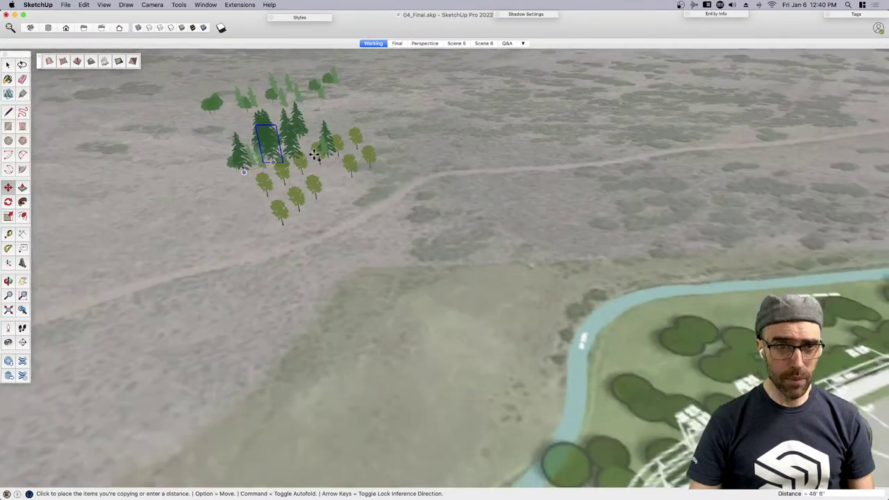
scroll(417, 198, "up", 10)
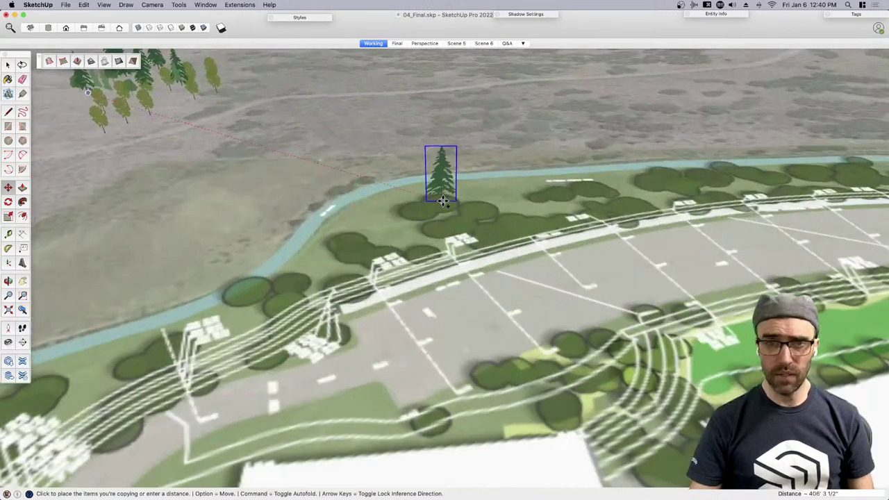
left_click(443, 201)
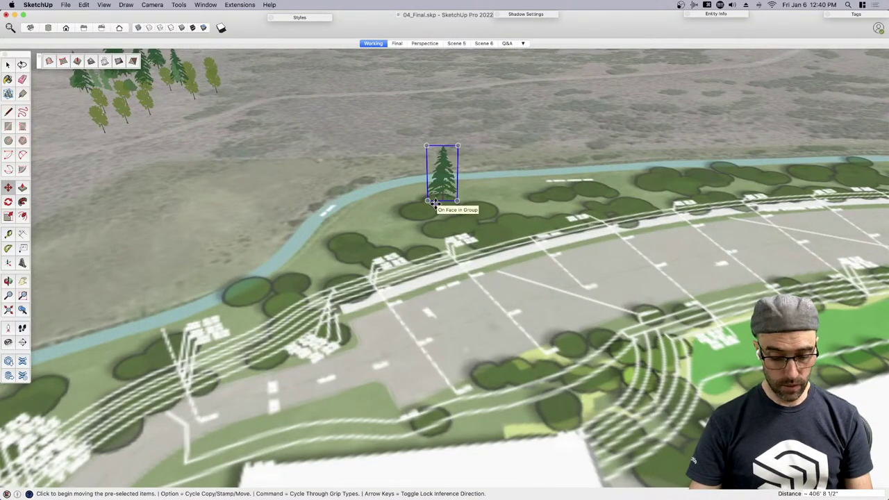
Stamp copies of the evergreen tree around the cluster and along the river bank
key("m")
scroll(440, 202, "up", 5)
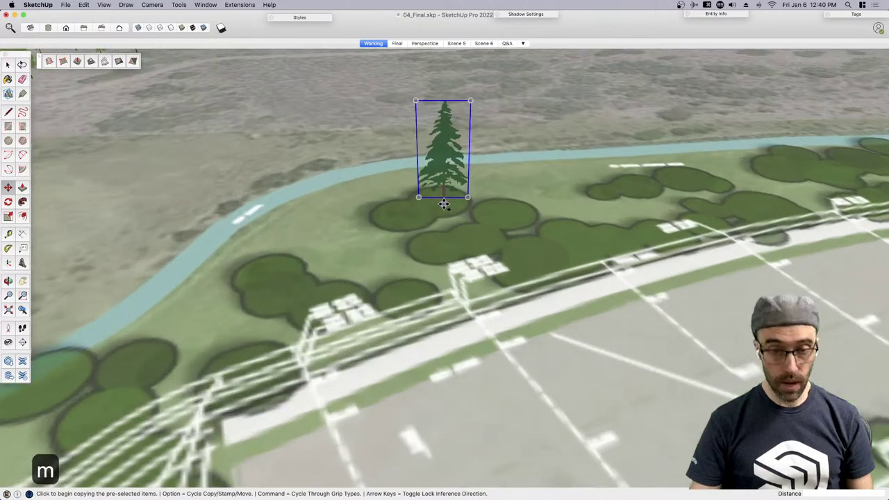
left_click(443, 202)
scroll(443, 203, "down", 5)
left_click(407, 213)
left_click(470, 212)
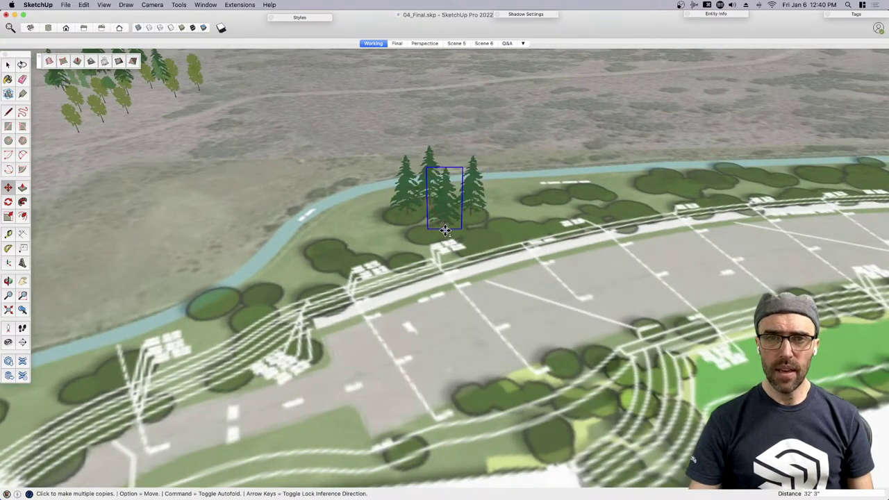
left_click(444, 229)
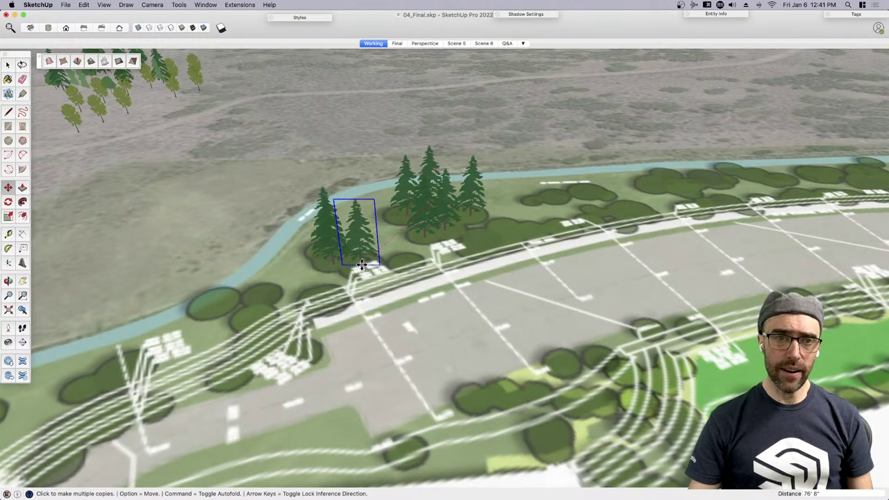
left_click(361, 264)
left_click(316, 295)
left_click(257, 309)
left_click(282, 348)
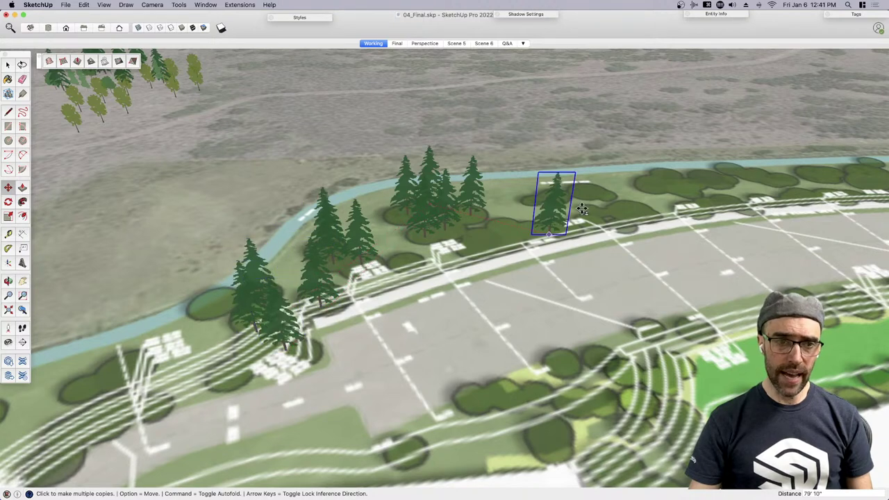
Add more evergreen copies along the upper-right and far river bank
left_click(578, 200)
left_click(543, 203)
left_click(507, 221)
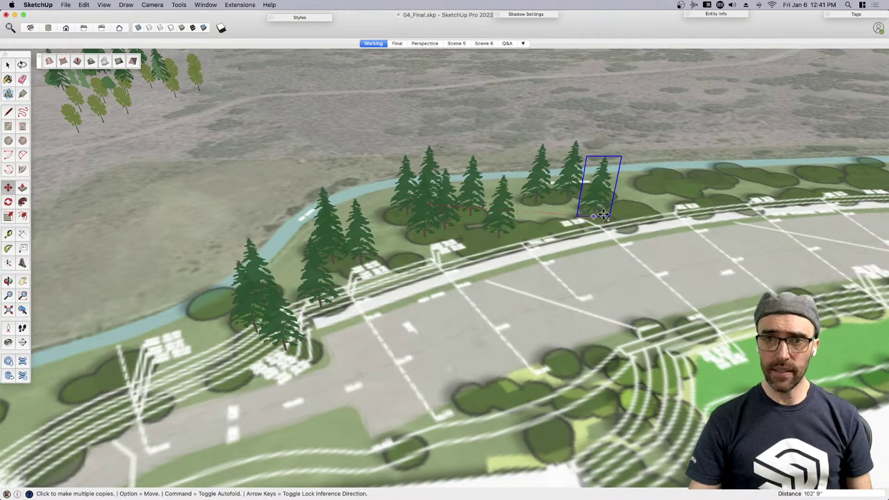
left_click(636, 203)
left_click(677, 187)
left_click(723, 182)
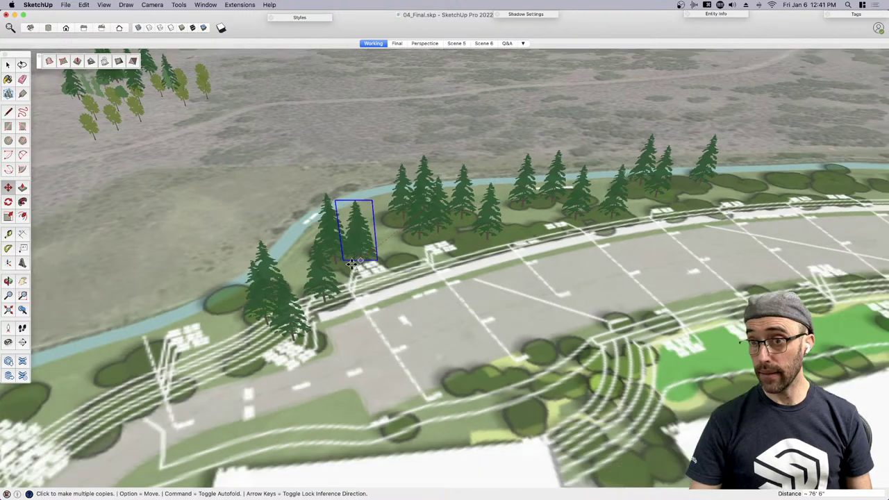
scroll(352, 264, "down", 2)
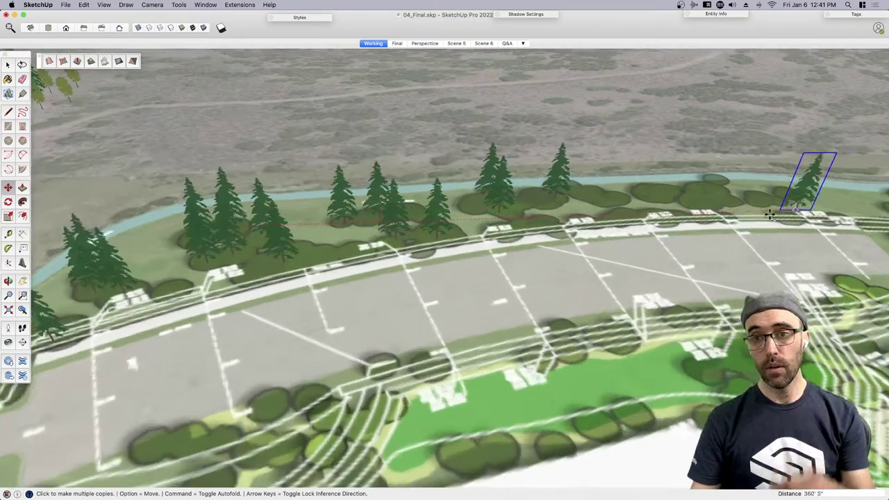
scroll(803, 208, "up", 2)
left_click(703, 197)
left_click(764, 200)
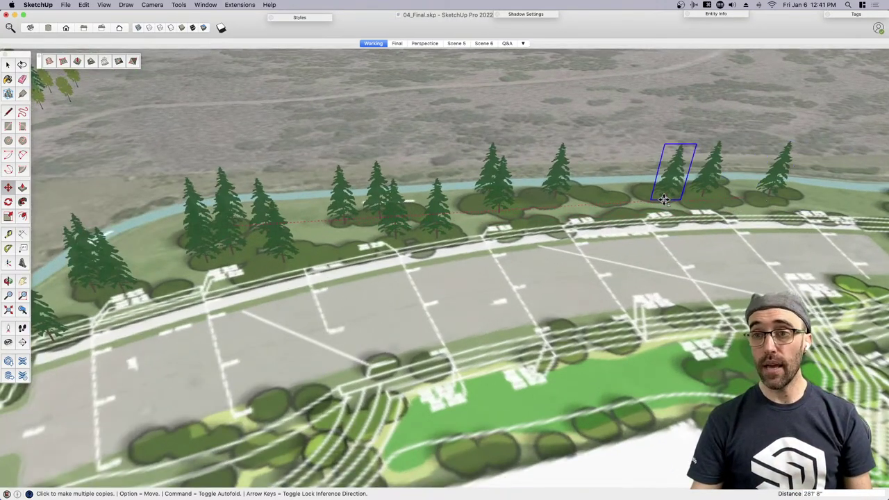
left_click(657, 201)
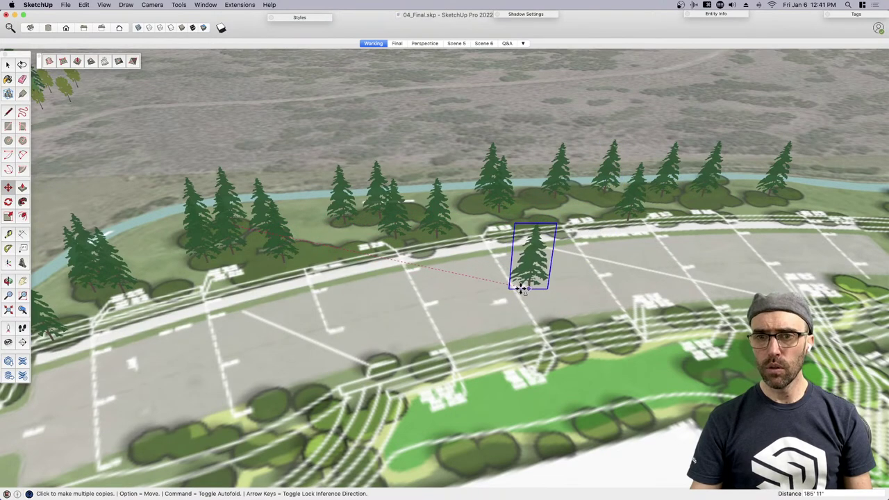
Place evergreen copies across the parking area and between the buildings
scroll(532, 235, "down", 2)
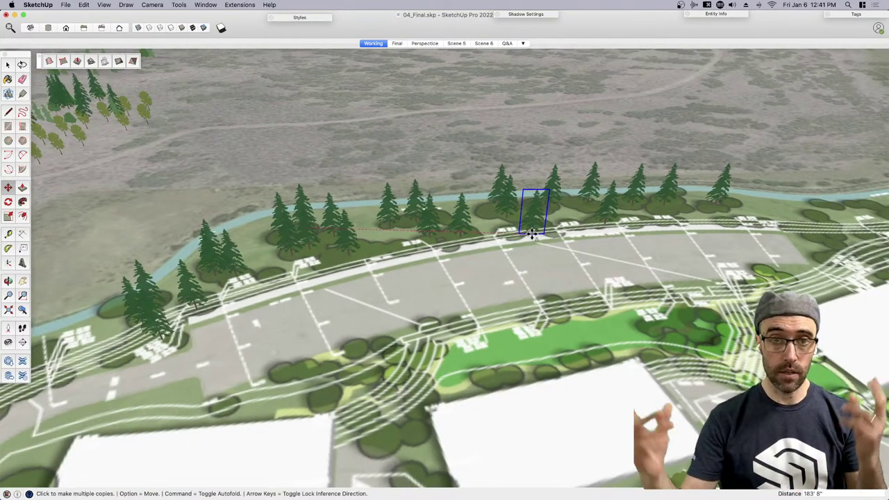
scroll(511, 219, "down", 3)
scroll(400, 296, "up", 4)
left_click(360, 317)
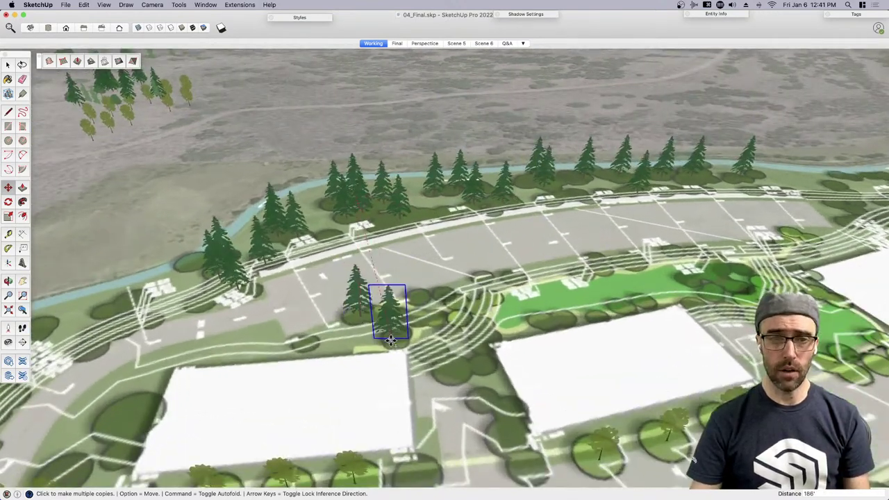
left_click(395, 340)
left_click(444, 349)
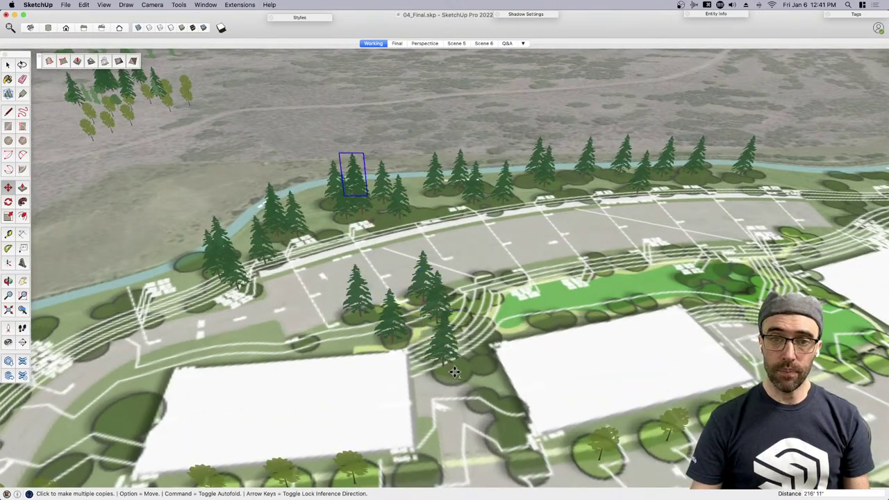
left_click(453, 365)
left_click(483, 391)
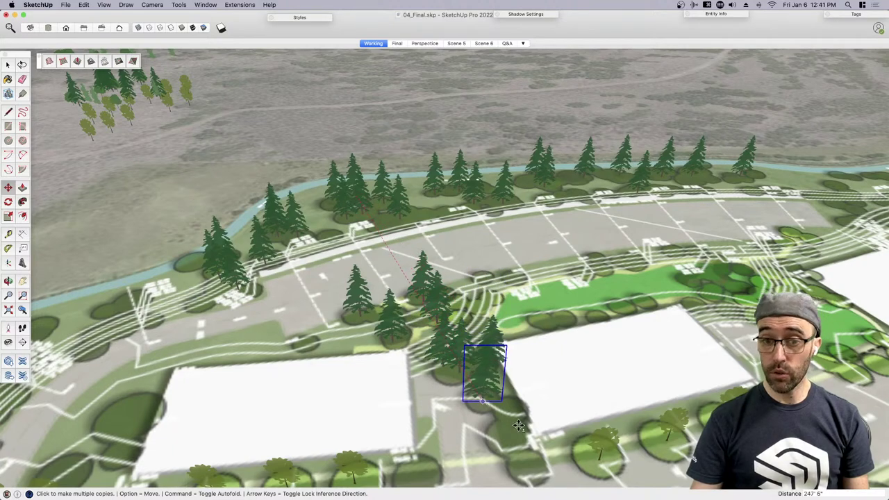
left_click(523, 425)
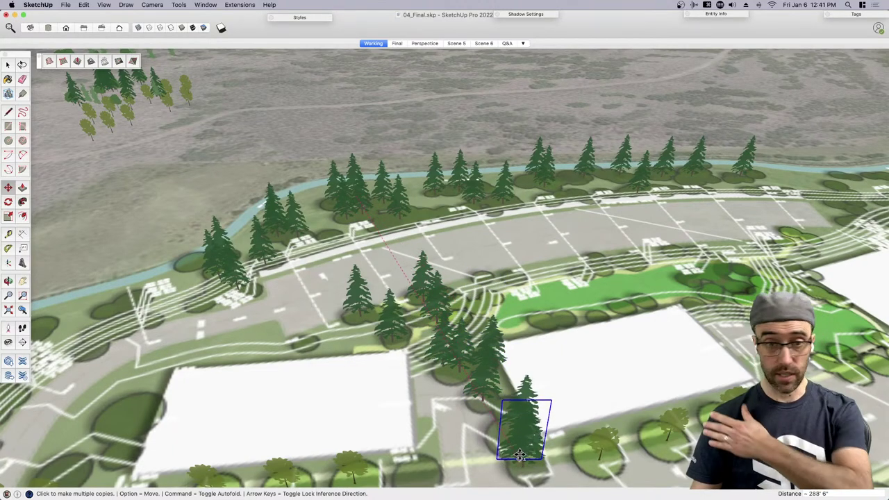
Place the last evergreen copies near the lower road and to the right
scroll(514, 267, "down", 3)
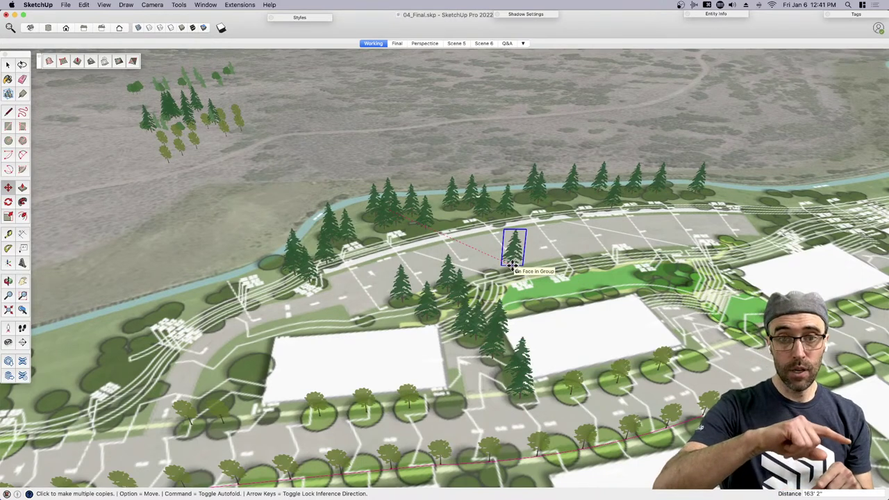
scroll(556, 255, "down", 3)
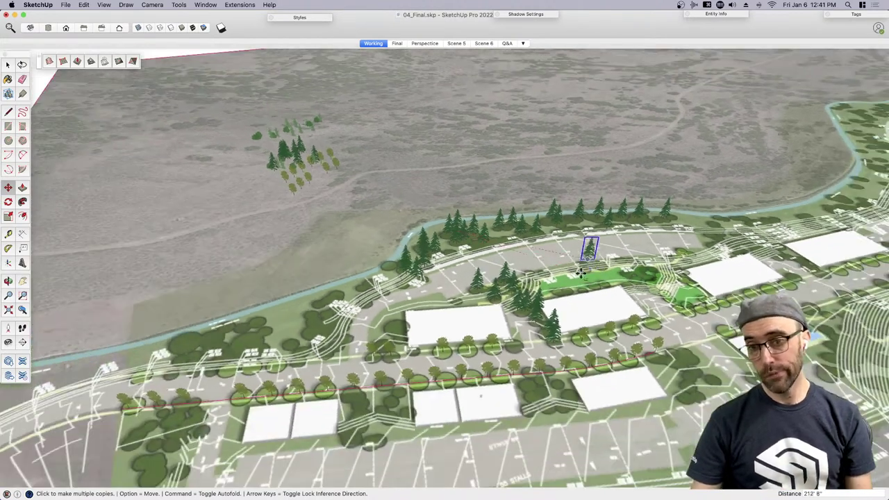
scroll(528, 390, "up", 5)
left_click(546, 370)
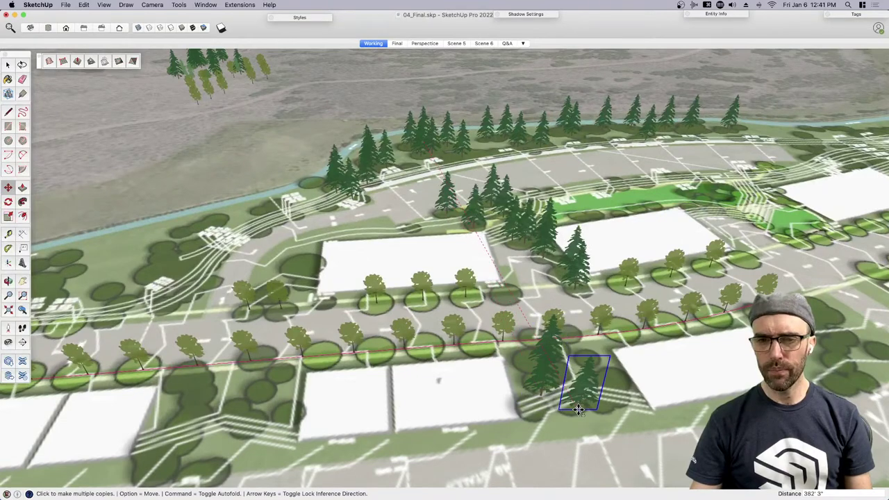
left_click(577, 407)
left_click(596, 348)
left_click(615, 391)
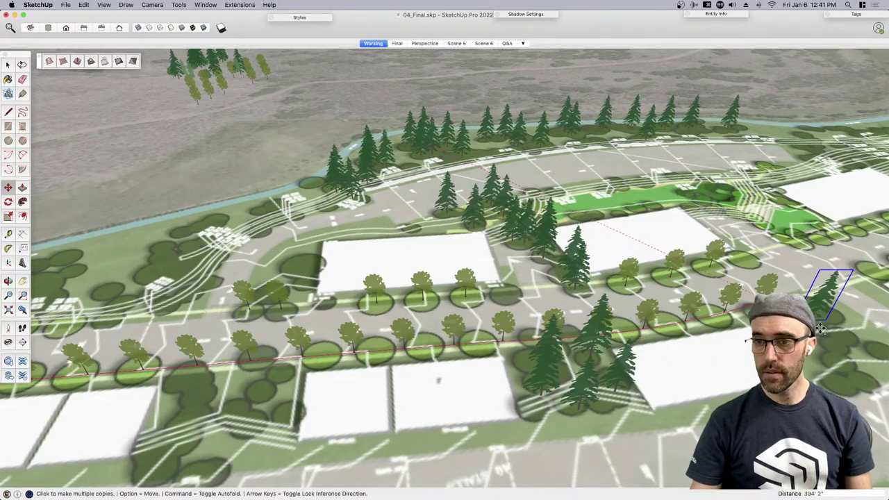
scroll(496, 244, "down", 5)
From a bird's-eye view, delete the floating stray tree and hide the hatched grid plane
middle_click_drag(512, 294, 612, 199)
scroll(614, 208, "up", 3)
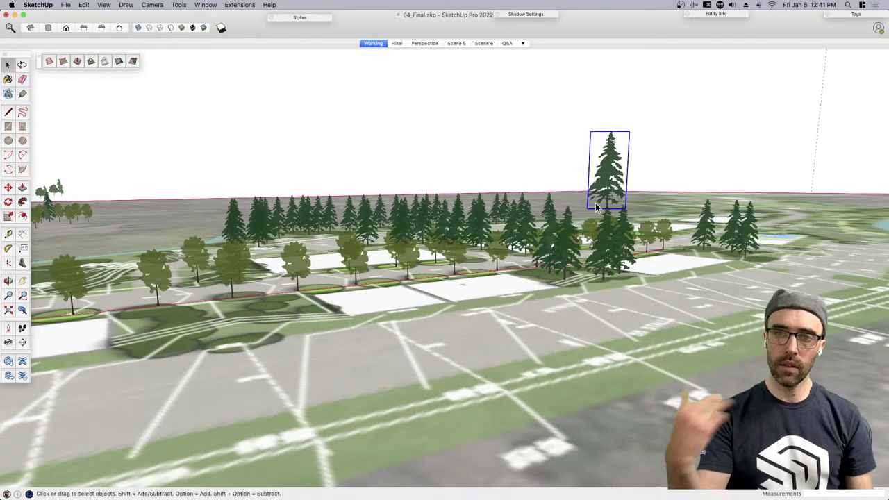
middle_click_drag(595, 202, 316, 323)
key("BackSpace")
scroll(629, 225, "down", 10)
key("n")
Drop the selected trees onto the 3D terrain with DropGC from the context menu
middle_click_drag(270, 349, 511, 222)
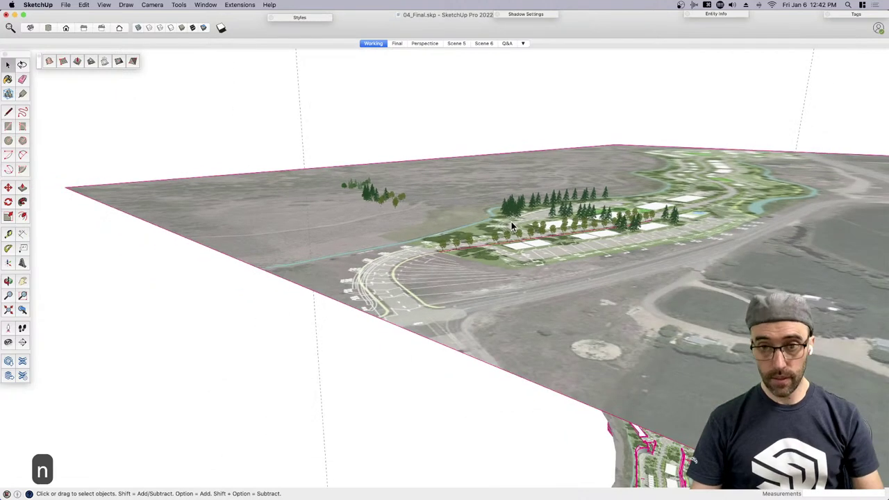
scroll(480, 249, "up", 5)
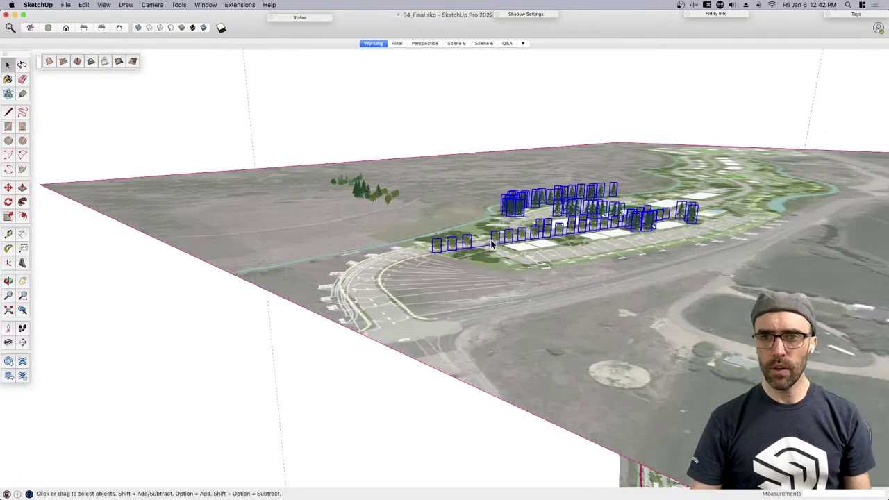
scroll(480, 249, "down", 5)
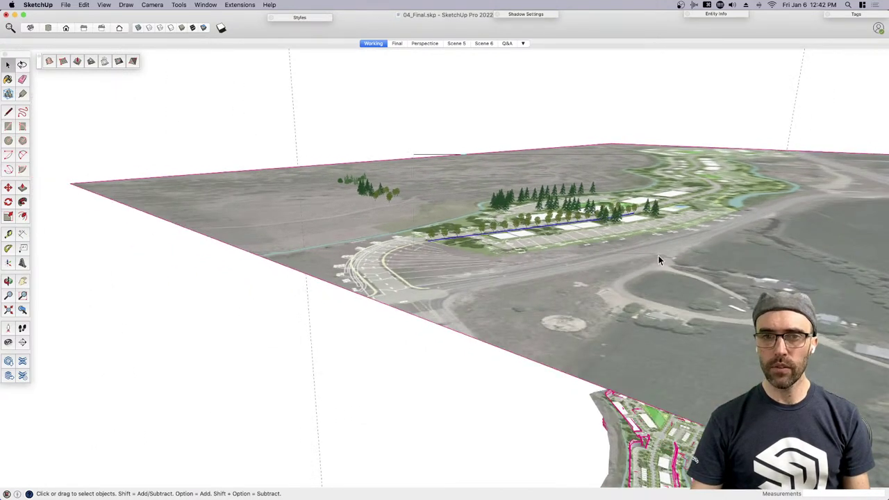
middle_click_drag(660, 260, 557, 254)
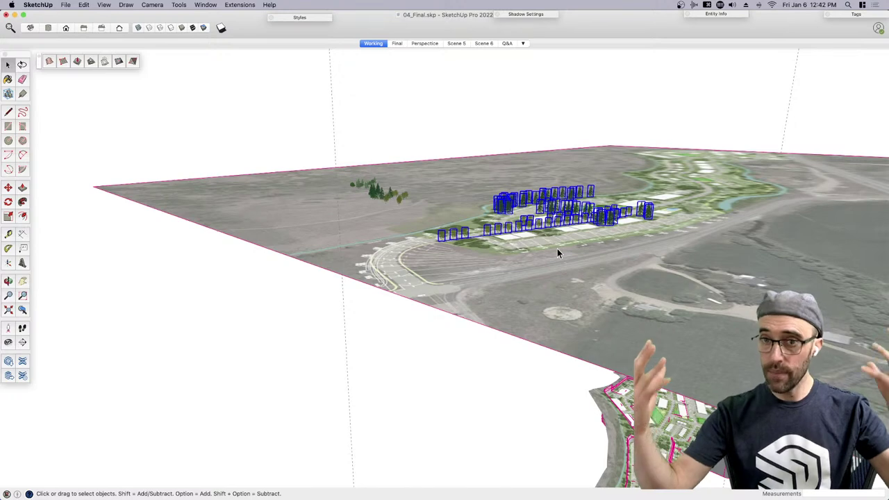
scroll(490, 173, "down", 6)
scroll(410, 368, "up", 8)
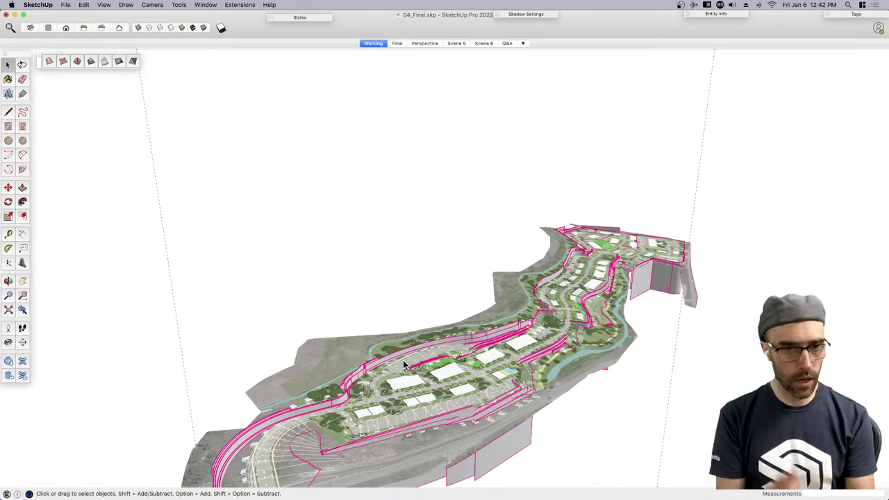
scroll(403, 360, "down", 8)
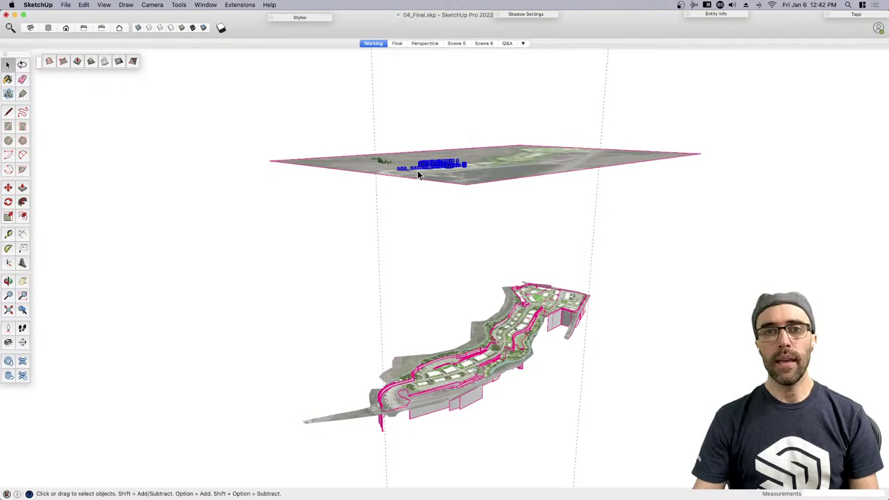
scroll(417, 174, "up", 8)
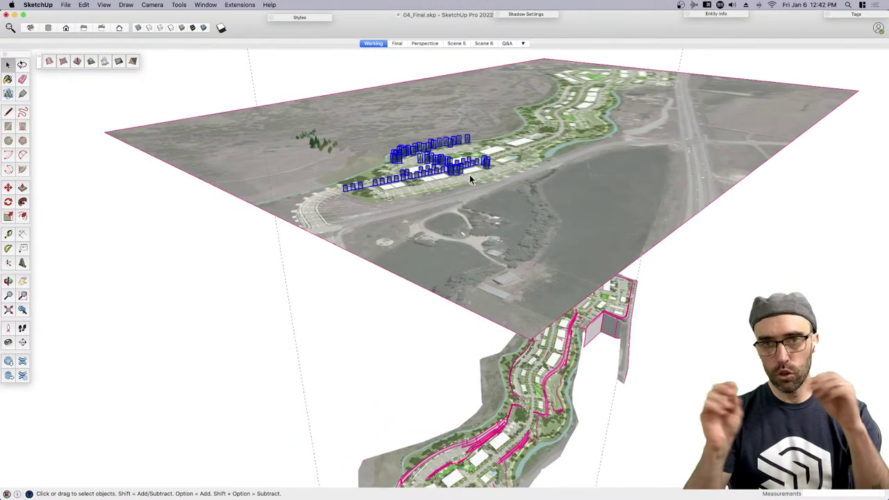
scroll(419, 167, "up", 8)
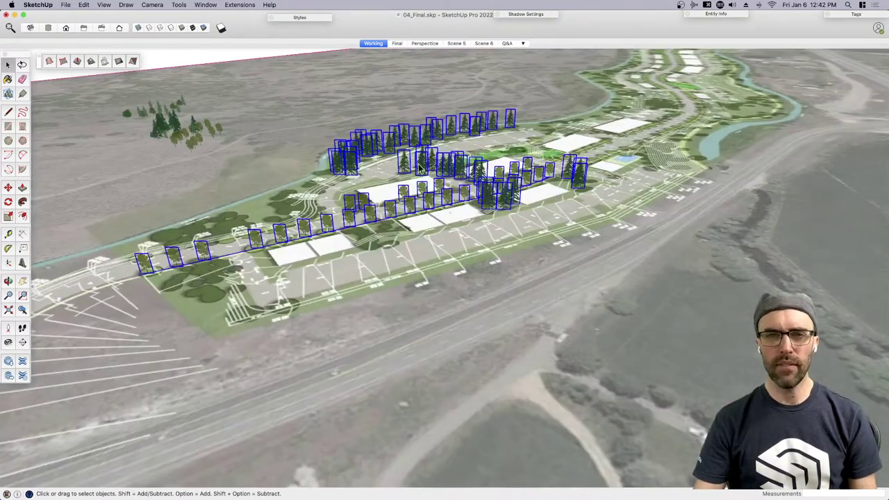
right_click(421, 167)
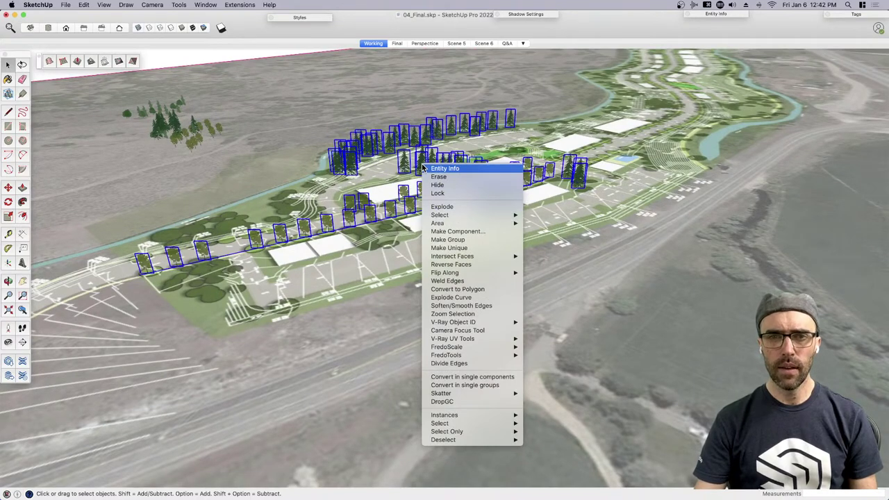
left_click(467, 403)
scroll(522, 195, "down", 5)
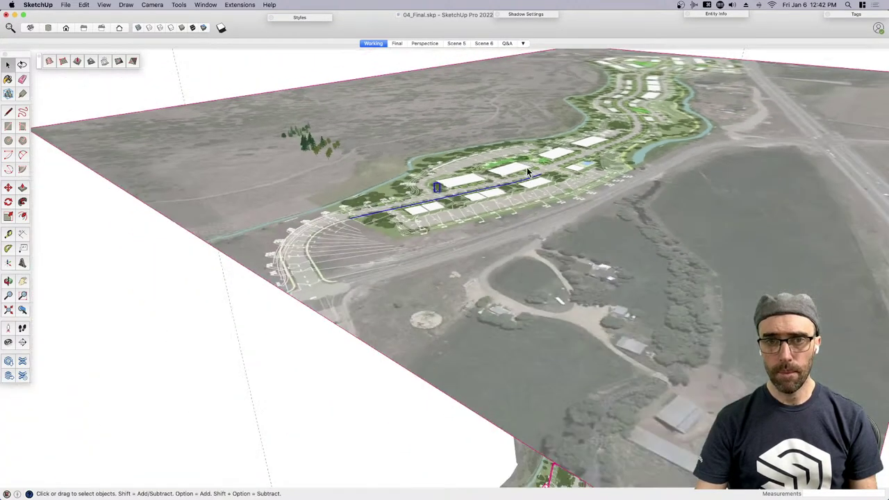
scroll(447, 200, "up", 2)
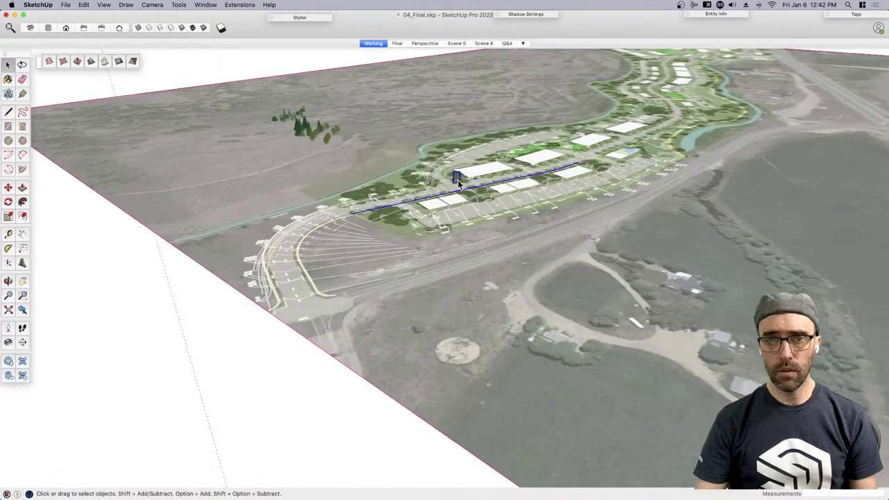
Inspect the trees at eye level and make the S-Bldgs tag visible
middle_click_drag(458, 180, 394, 290)
middle_click_drag(417, 392, 404, 348)
middle_click_drag(669, 366, 563, 384)
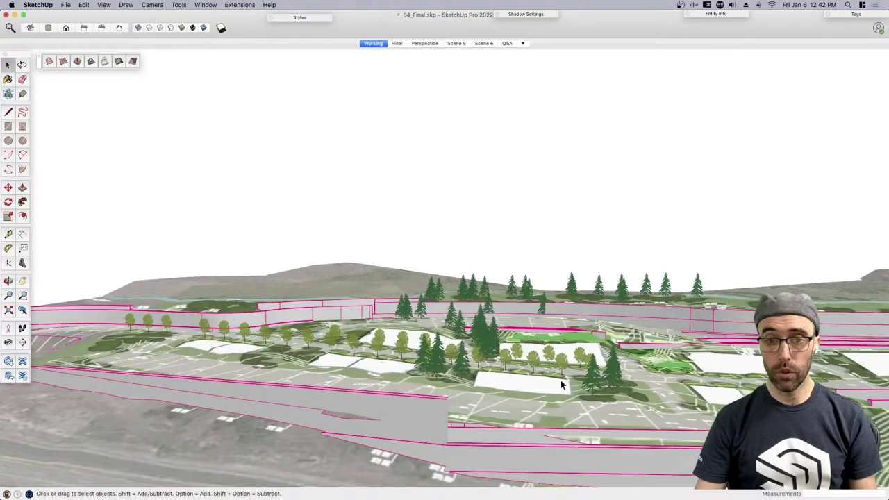
left_click(852, 15)
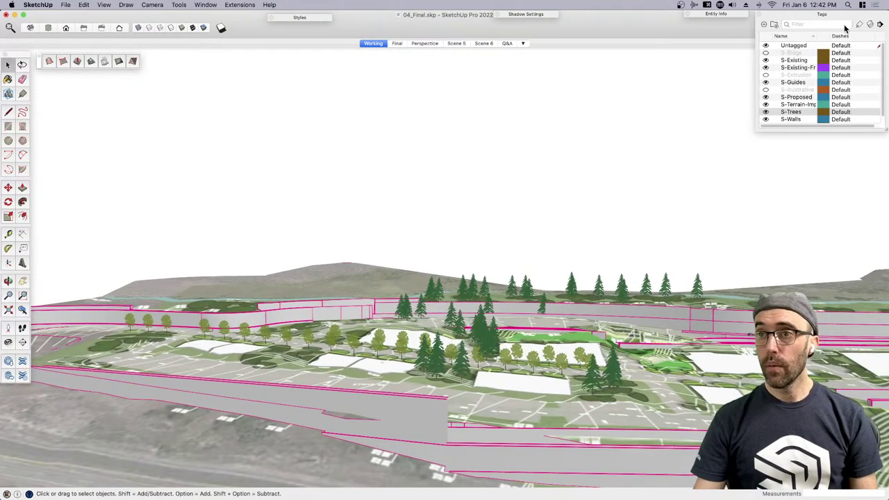
left_click(765, 53)
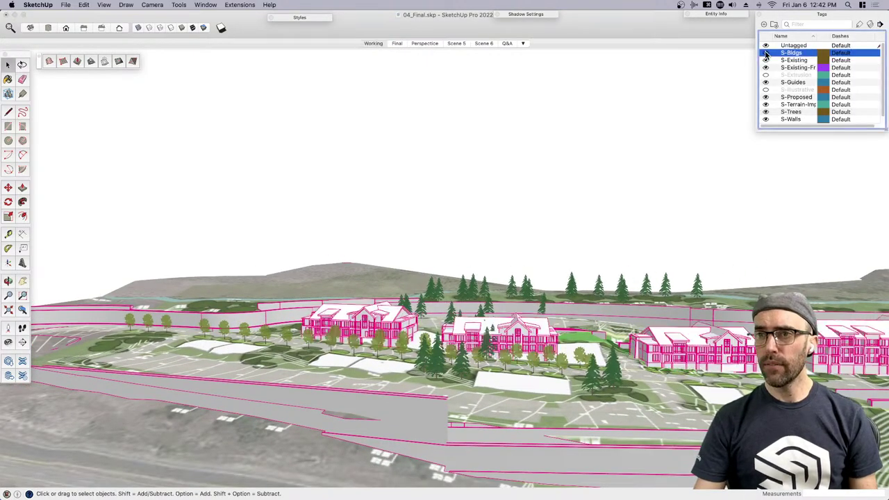
left_click(822, 17)
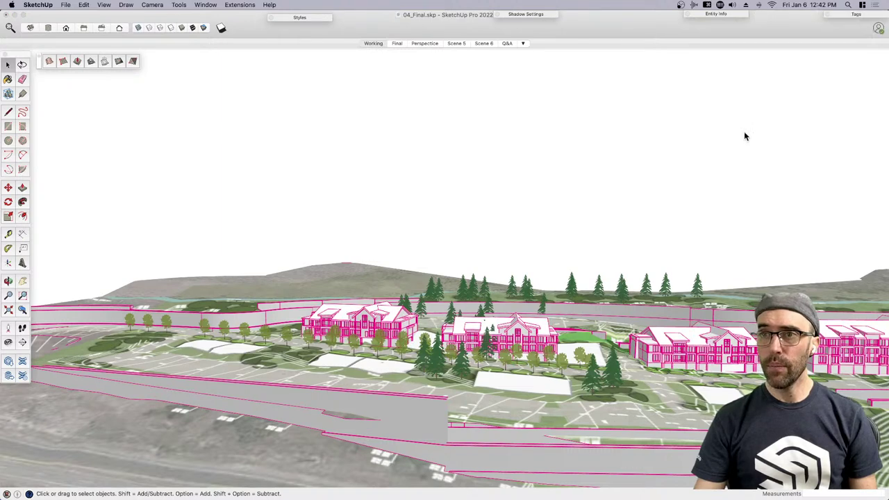
Copy the left building, paste it in place, and hide the main buildings group
left_click(525, 331)
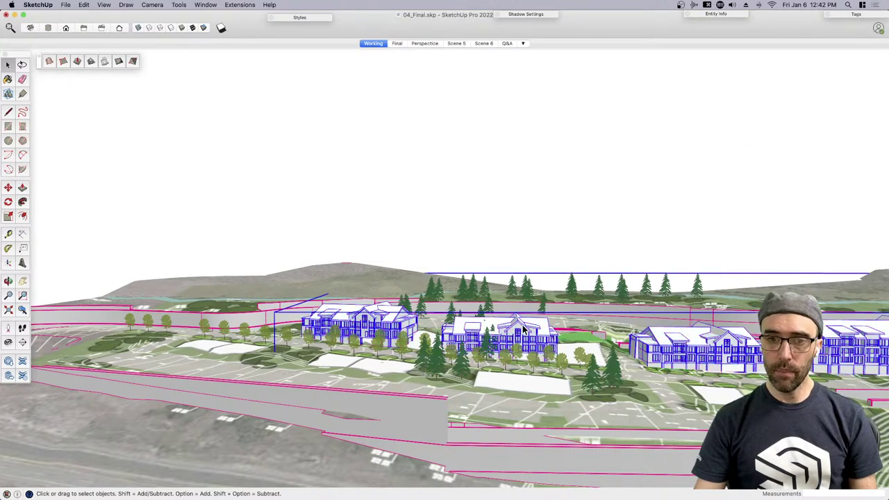
left_click(384, 321)
key("cmd+c")
left_click(383, 212)
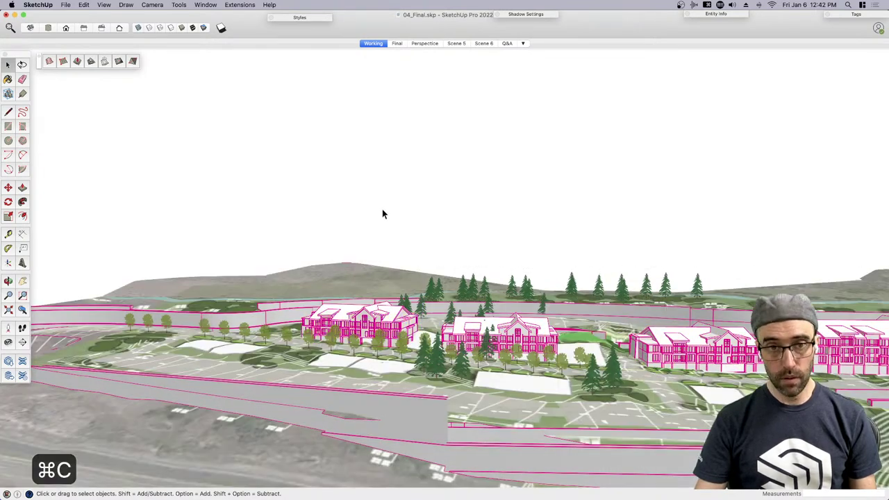
key("shift+v")
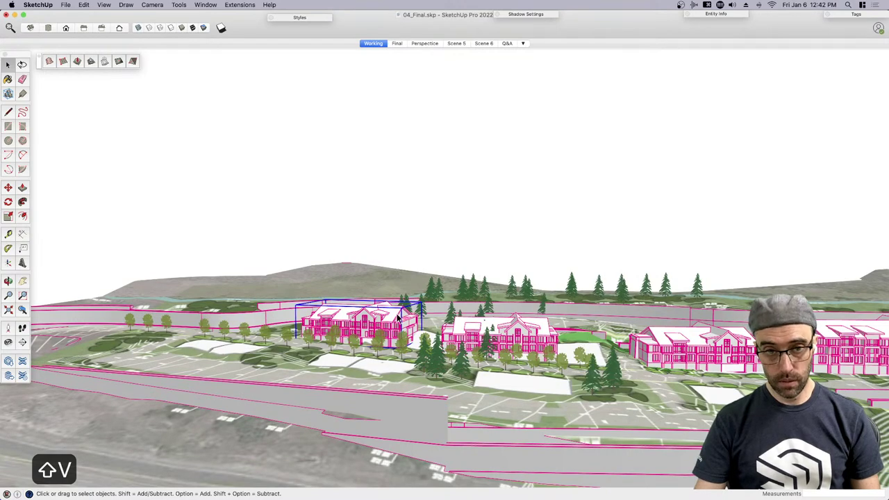
left_click(508, 332)
key("cmd+e")
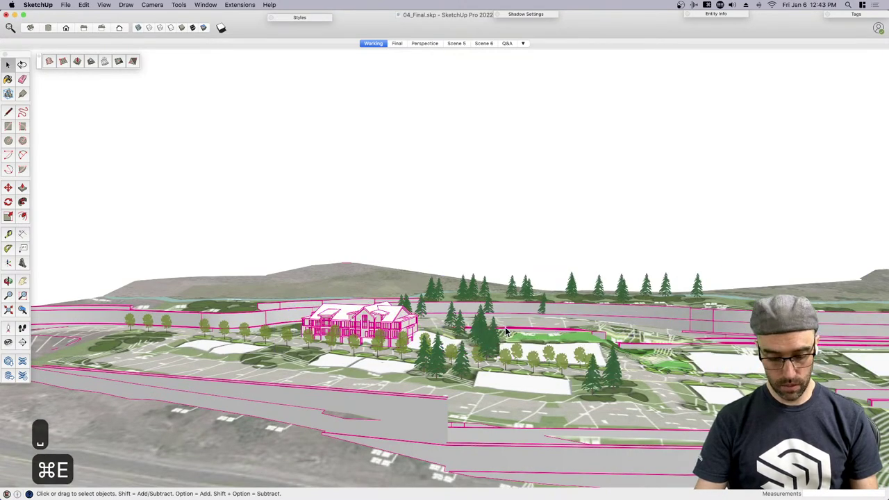
Move the pasted building straight up, locked vertically, to float above its pad
left_click(410, 326)
key("m")
left_click(408, 324)
scroll(400, 348, "down", 5)
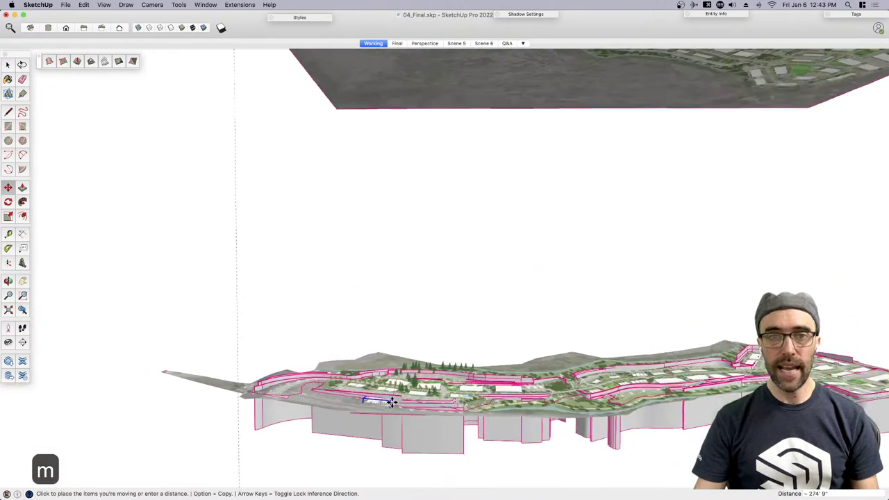
middle_click_drag(435, 165, 428, 127)
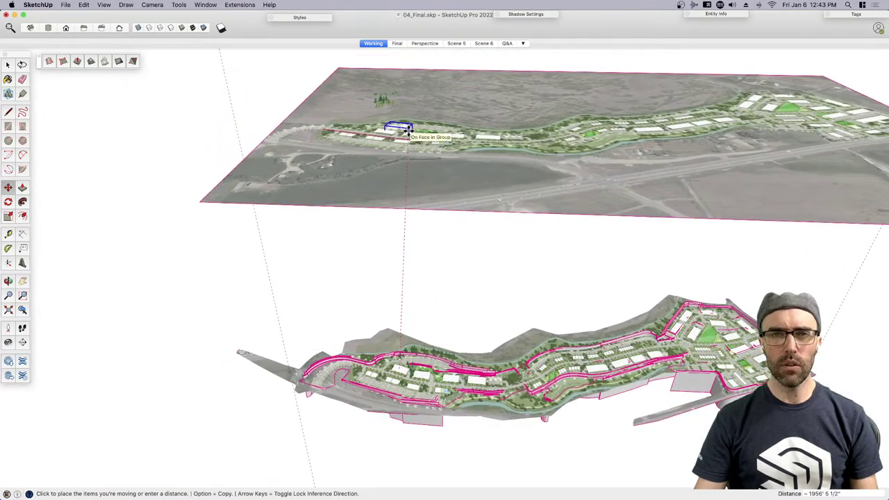
key("Up")
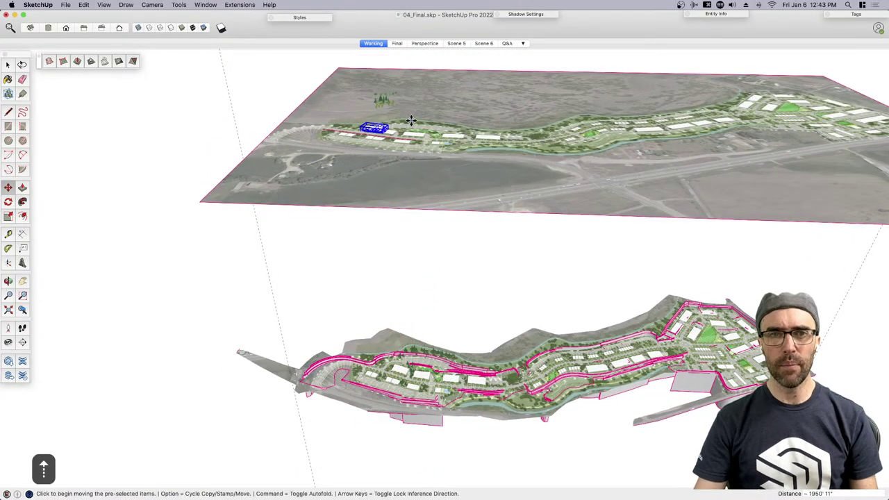
scroll(409, 112, "up", 8)
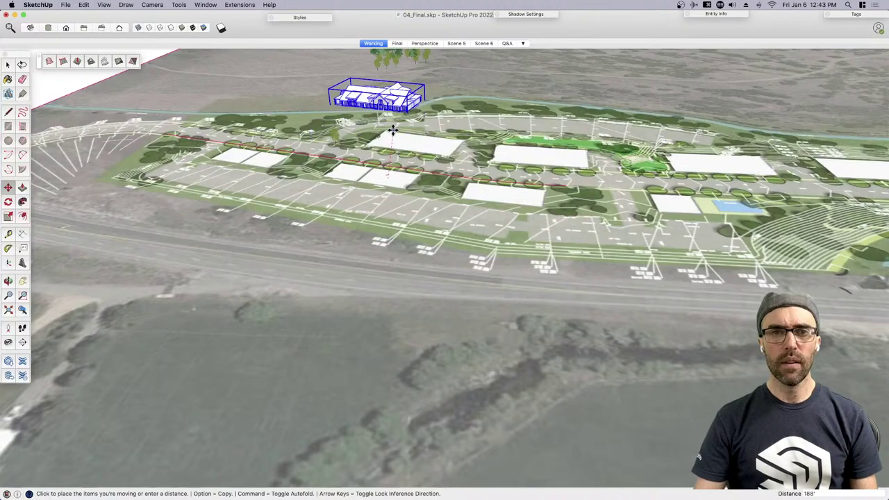
key("Up")
scroll(393, 170, "up", 6)
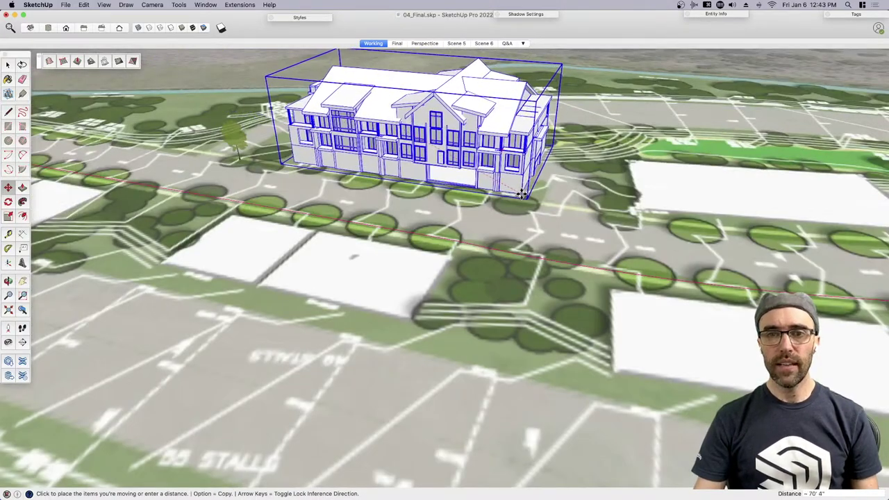
middle_click_drag(528, 188, 426, 191)
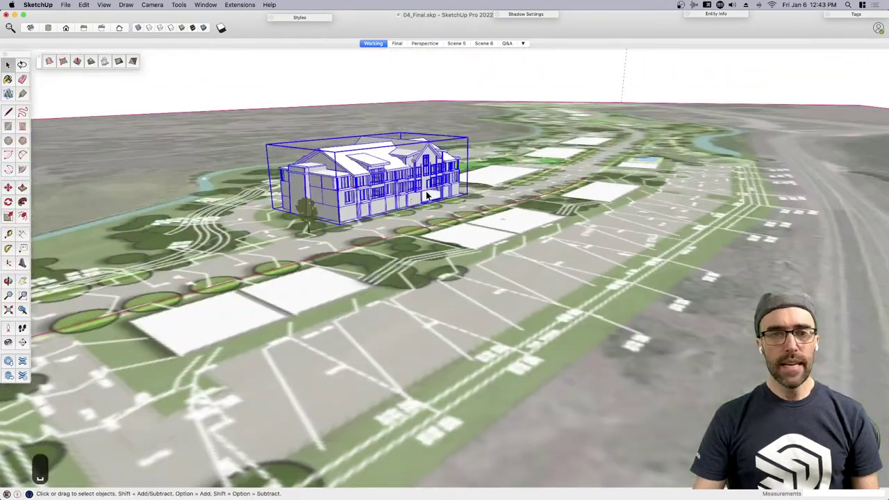
Apply DropGC to the copied townhouse so it falls onto the terrain below
right_click(395, 184)
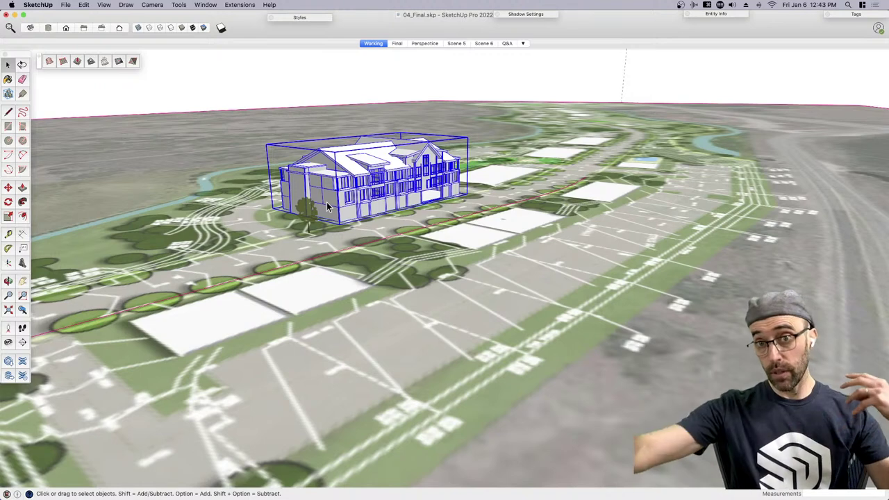
right_click(369, 182)
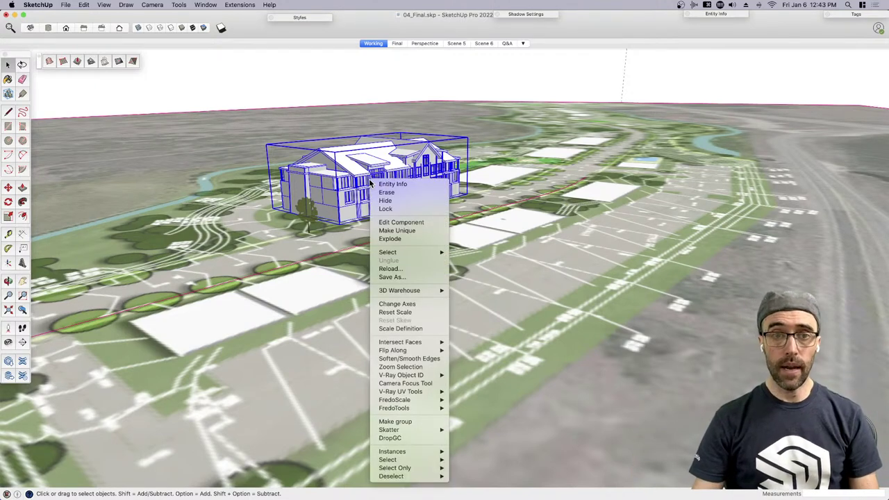
left_click(403, 438)
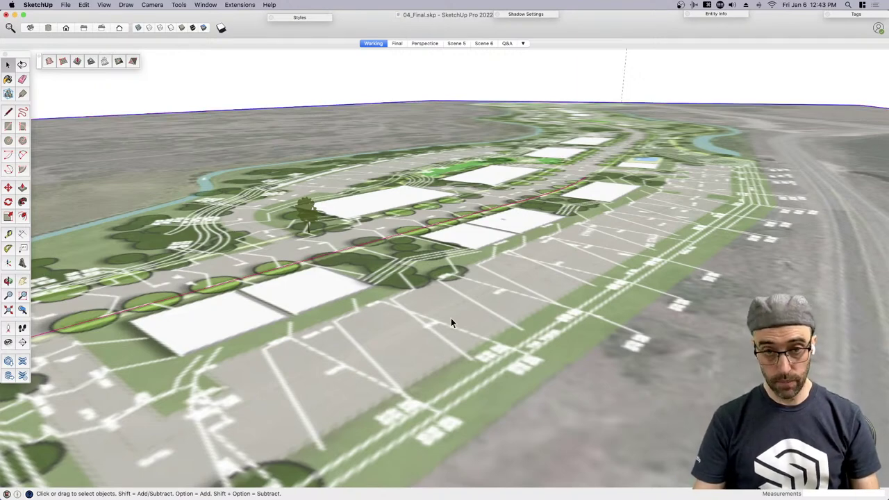
Zoom to the whole model, apply the grey-edged Style1, and view the building at eye level
key("super+e")
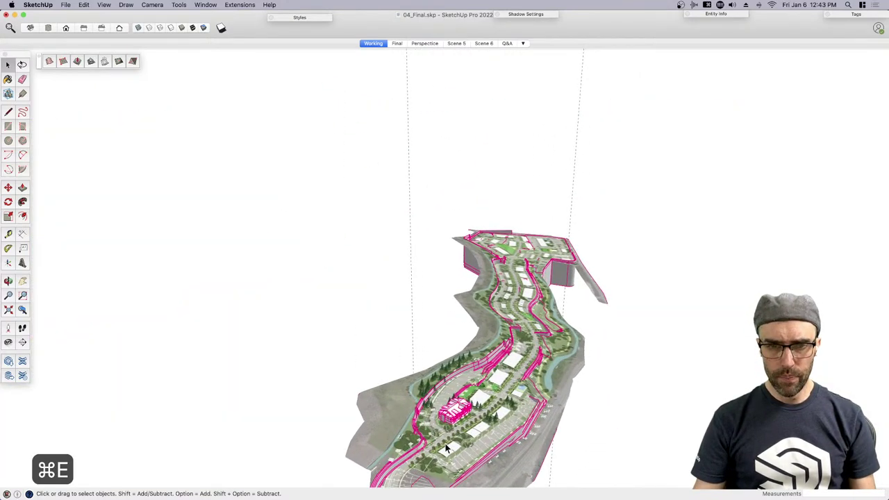
left_click(311, 19)
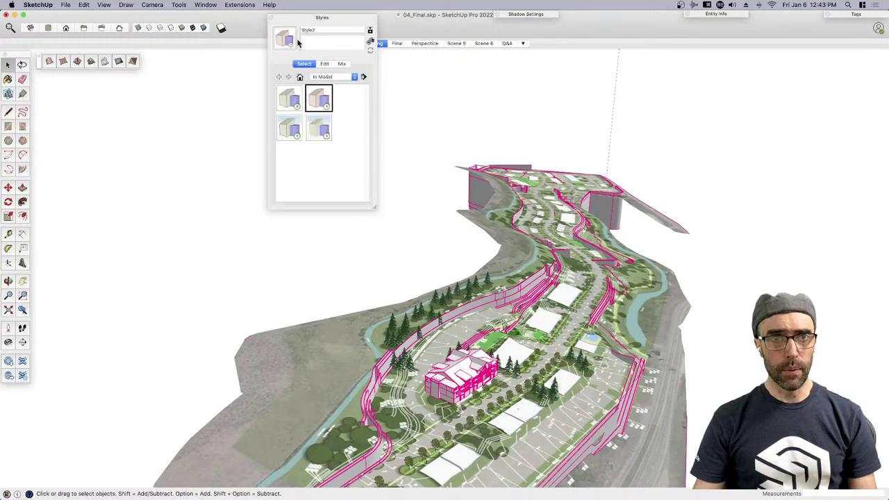
left_click(291, 99)
left_click(333, 21)
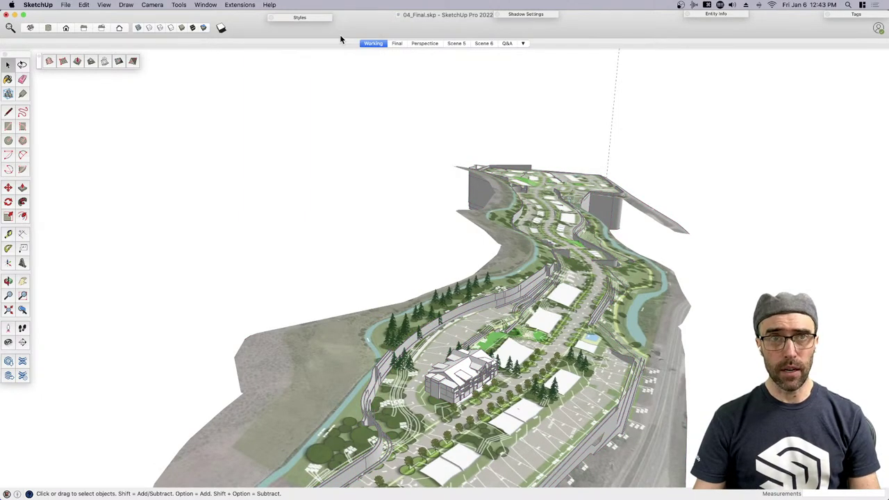
scroll(453, 409, "up", 6)
middle_click_drag(453, 409, 530, 294)
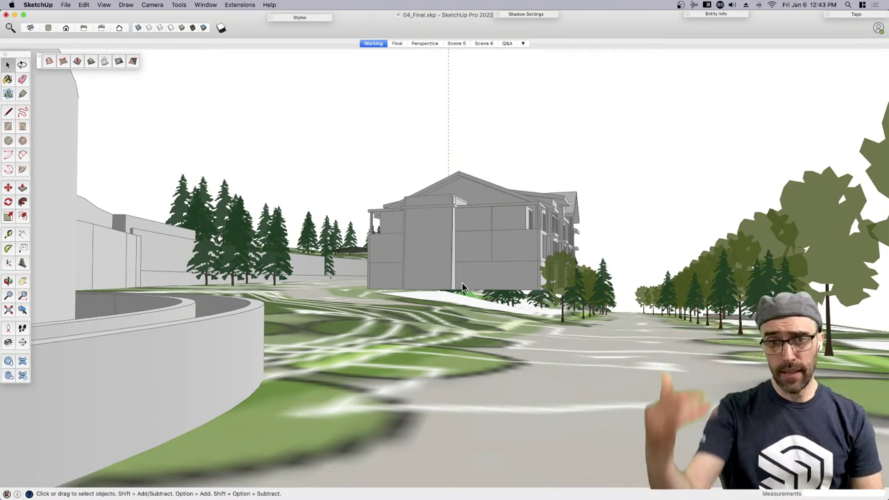
Lower the dropped building to a new height and check its base
left_click(486, 262)
scroll(494, 271, "up", 3)
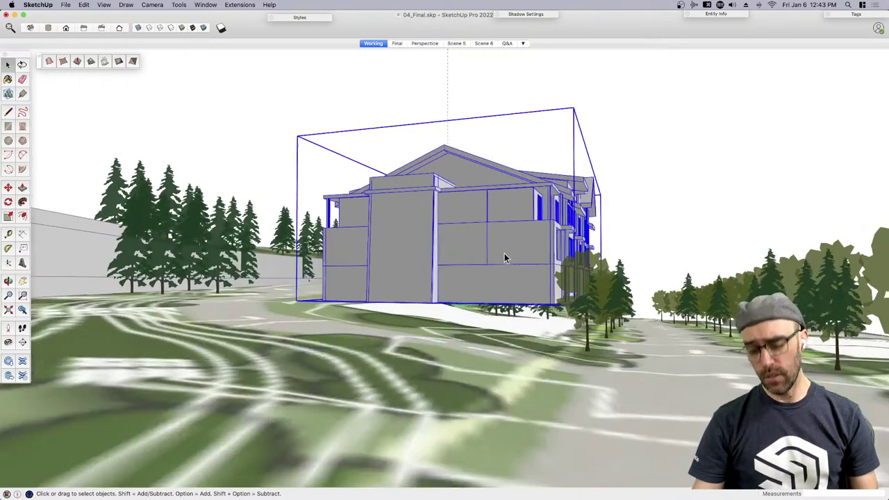
key("m")
left_click(462, 227)
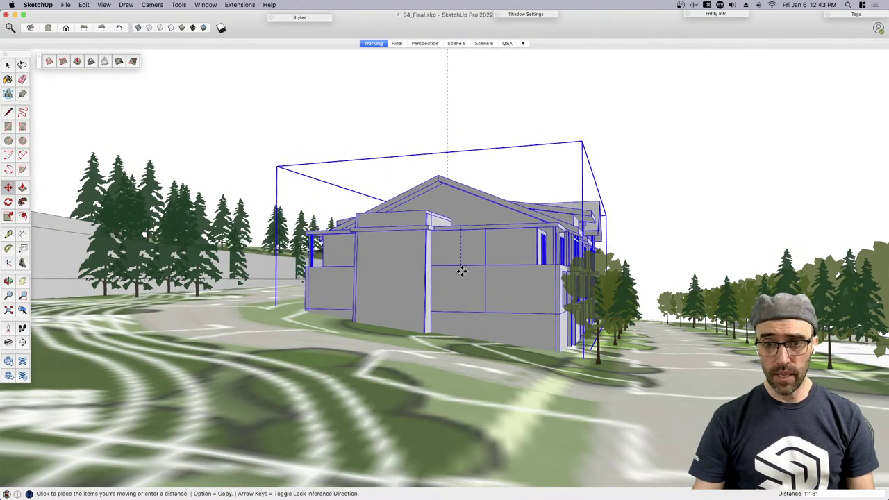
left_click(462, 271)
middle_click_drag(375, 294, 522, 397)
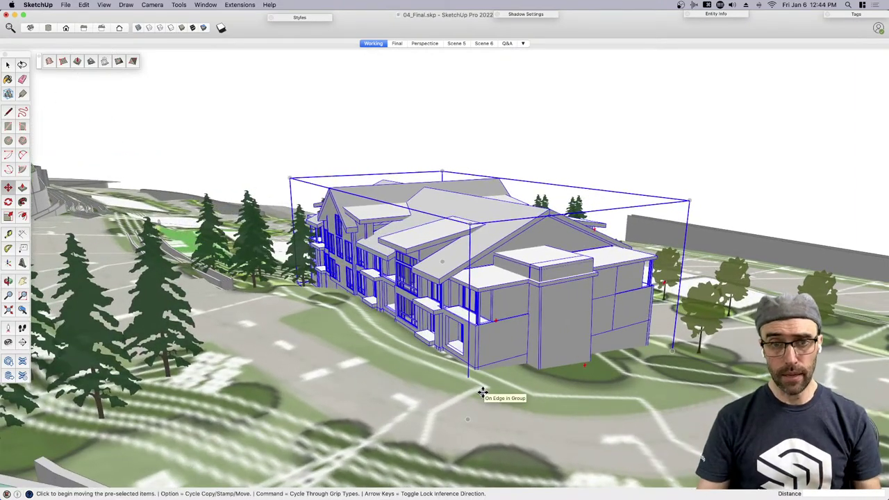
middle_click_drag(358, 334, 518, 345)
scroll(519, 345, "up", 6)
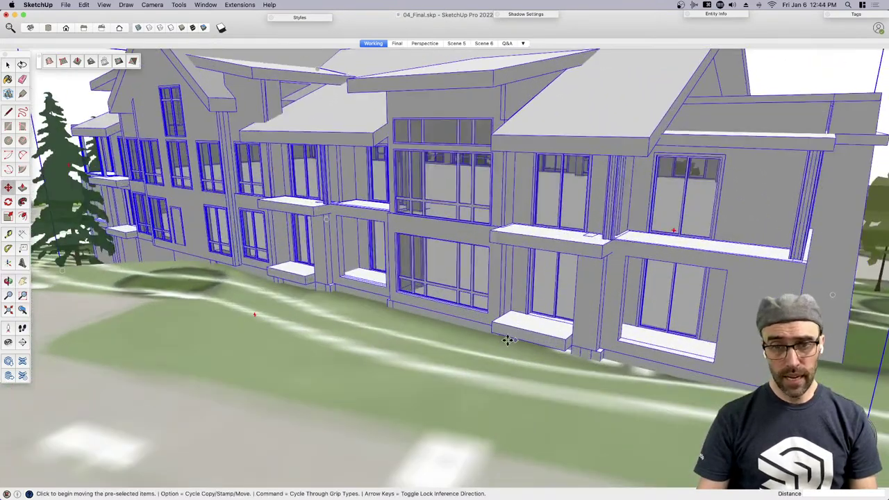
Adjust the building's height again and inspect it from the front and side
left_click(509, 337)
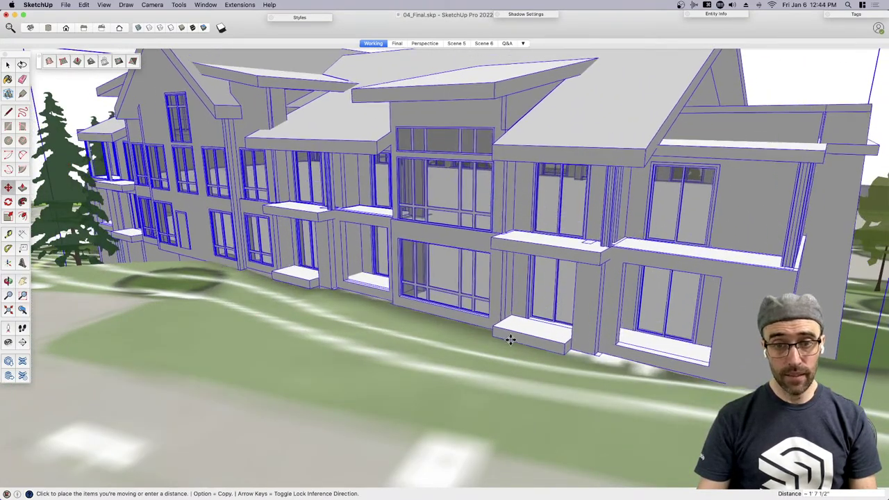
scroll(511, 342, "down", 5)
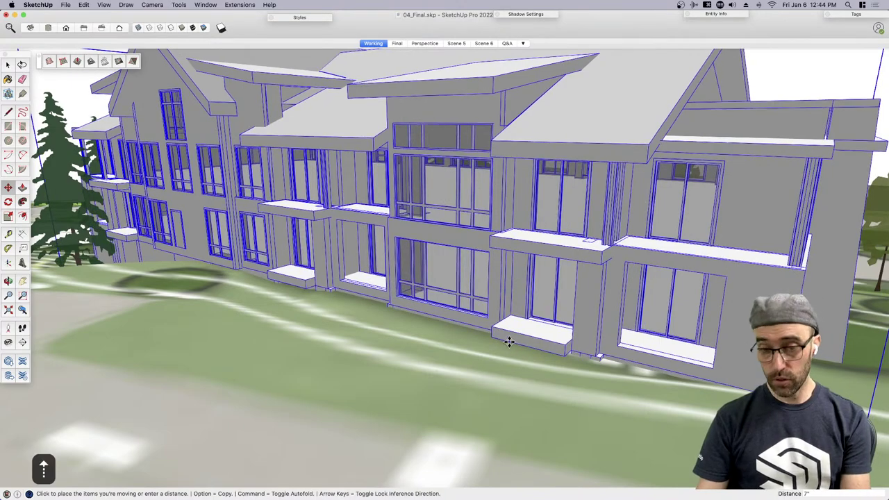
key("space")
middle_click_drag(561, 345, 505, 369)
scroll(547, 399, "up", 4)
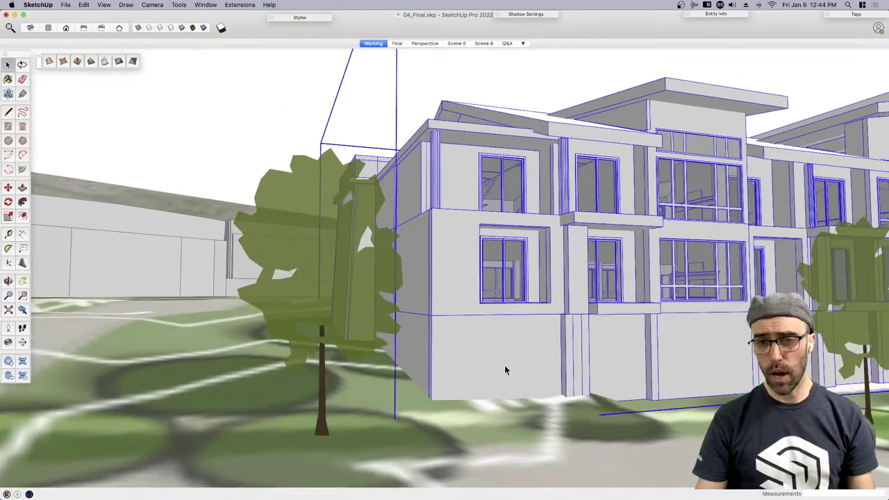
middle_click_drag(653, 403, 705, 408)
scroll(673, 408, "down", 5)
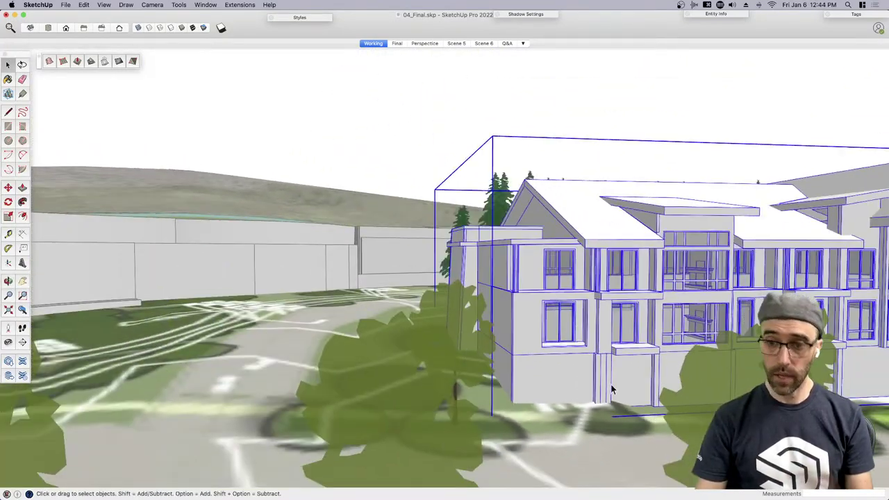
middle_click_drag(610, 384, 396, 319)
middle_click_drag(695, 335, 607, 331)
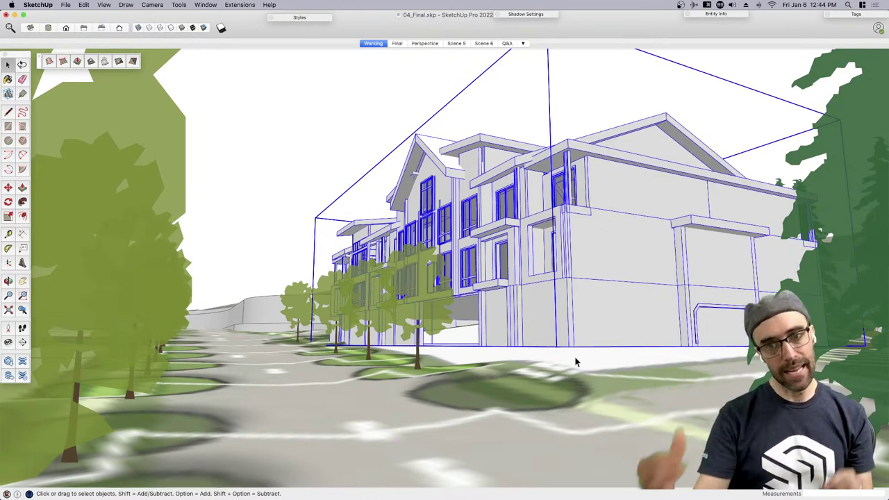
Move the building vertically until its base meets the sloping terrain
key("m")
left_click(570, 346)
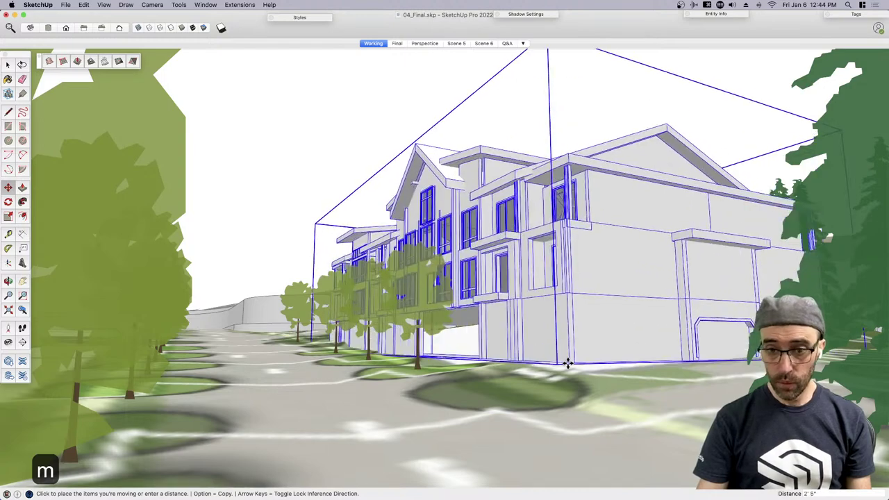
key("Up")
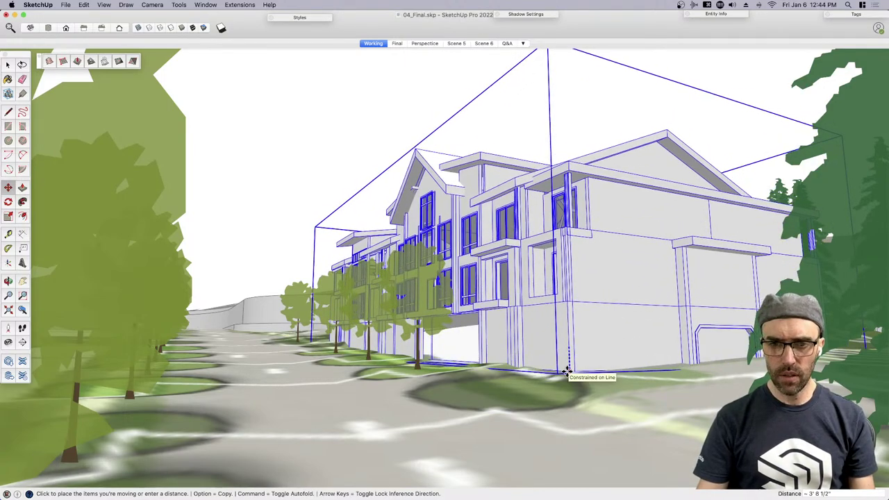
middle_click_drag(566, 373, 589, 455)
scroll(589, 455, "down", 5)
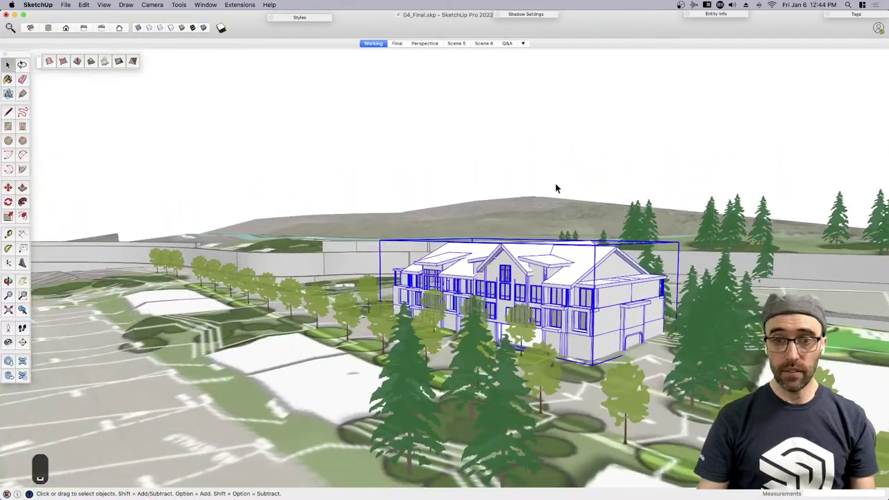
middle_click_drag(556, 188, 458, 363)
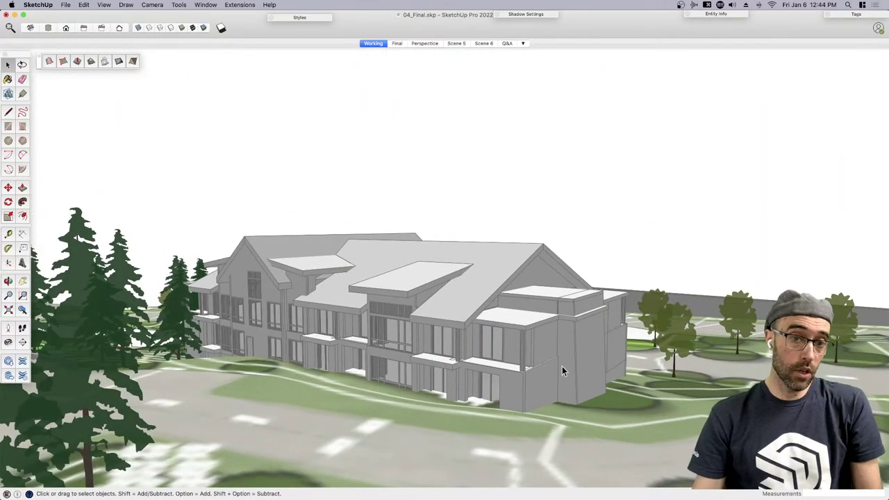
Delete the multi-storey building and then the selected group of trees
middle_click_drag(562, 369, 491, 242)
scroll(472, 222, "down", 5)
scroll(438, 244, "up", 6)
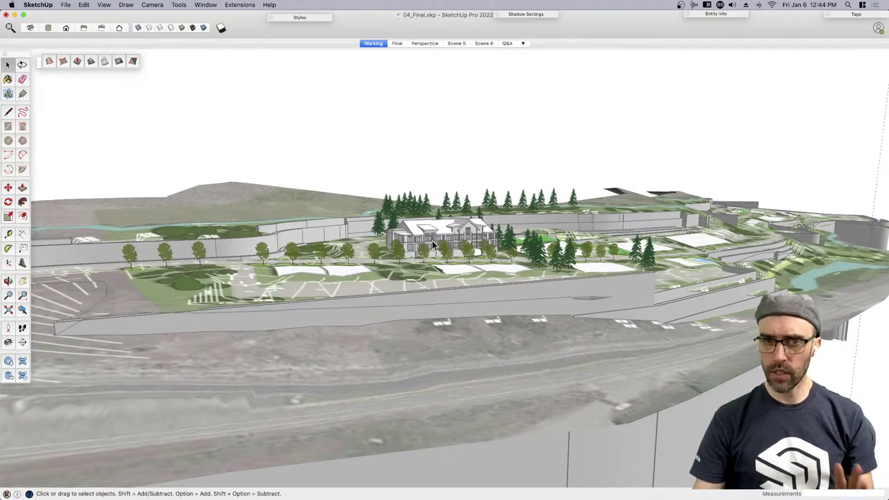
scroll(457, 244, "up", 2)
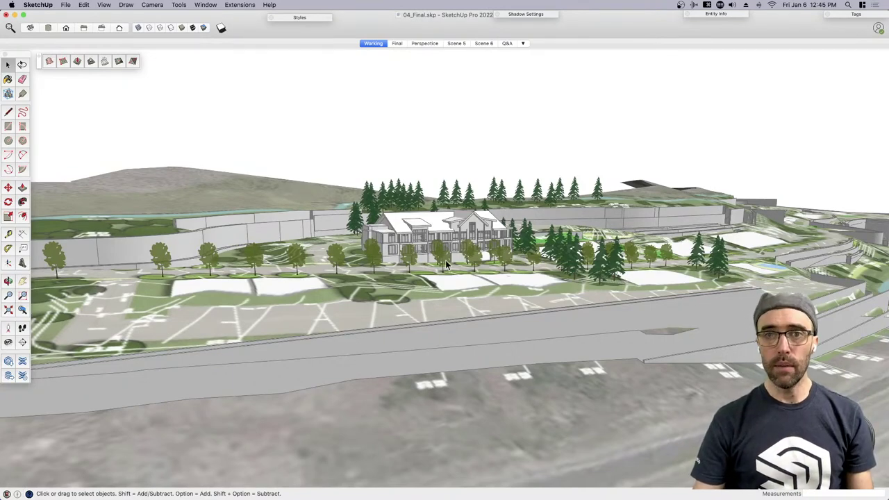
scroll(472, 256, "up", 3)
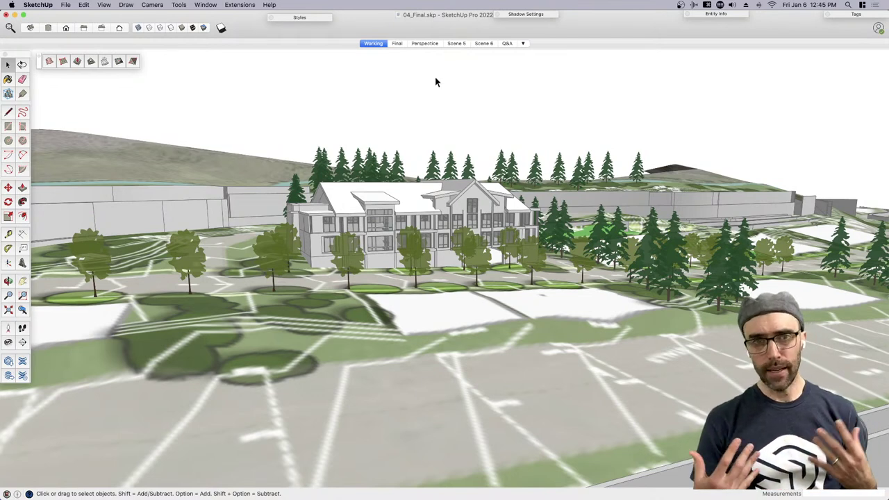
left_click(382, 218)
scroll(322, 201, "down", 5)
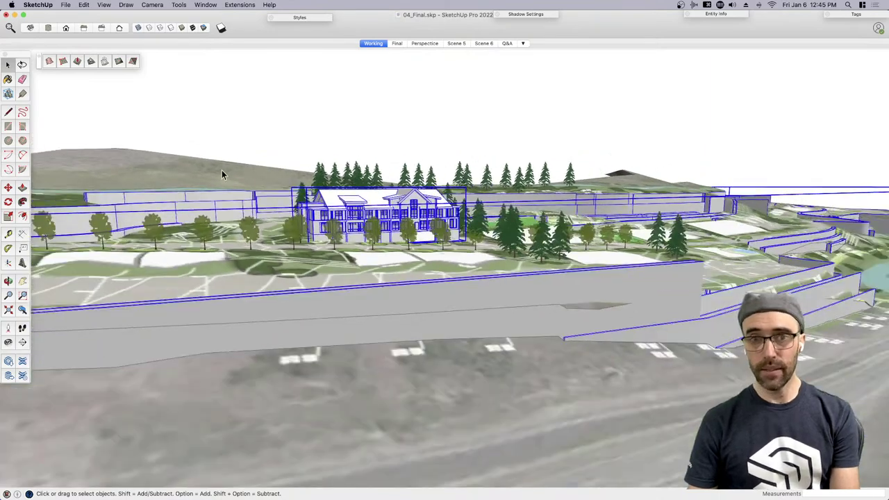
middle_click_drag(223, 173, 275, 212)
scroll(400, 236, "up", 3)
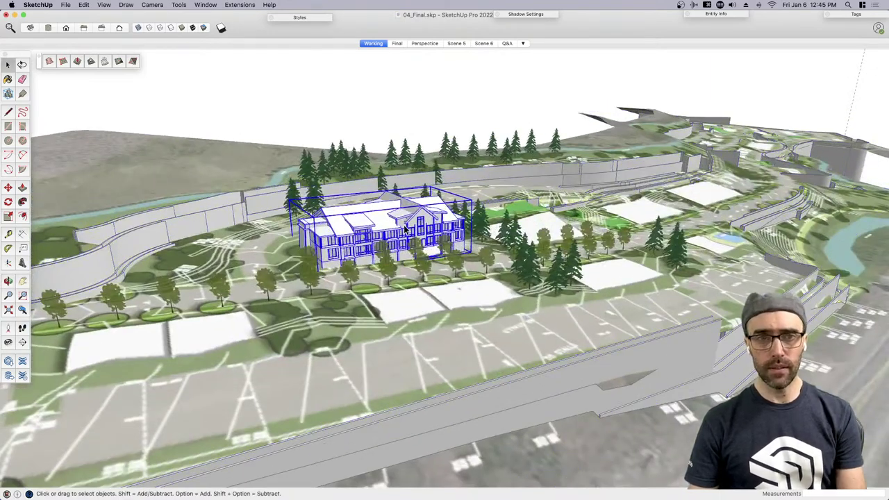
key("BackSpace")
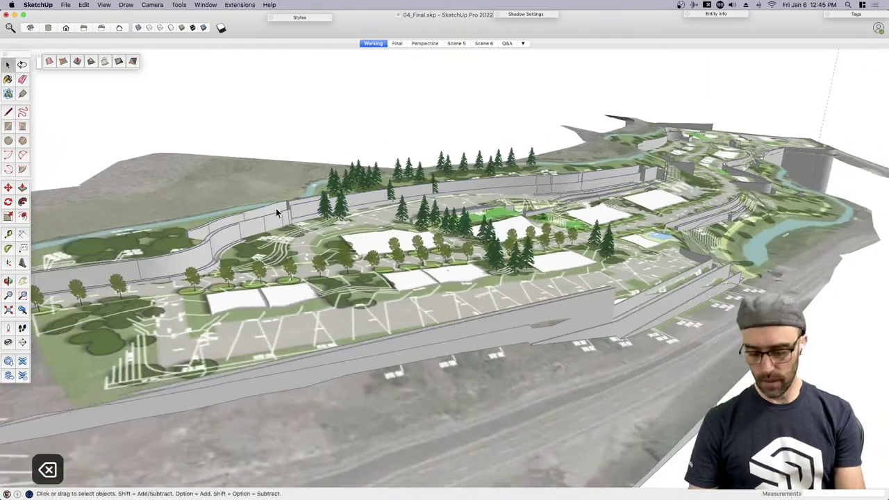
scroll(400, 204, "down", 5)
key("BackSpace")
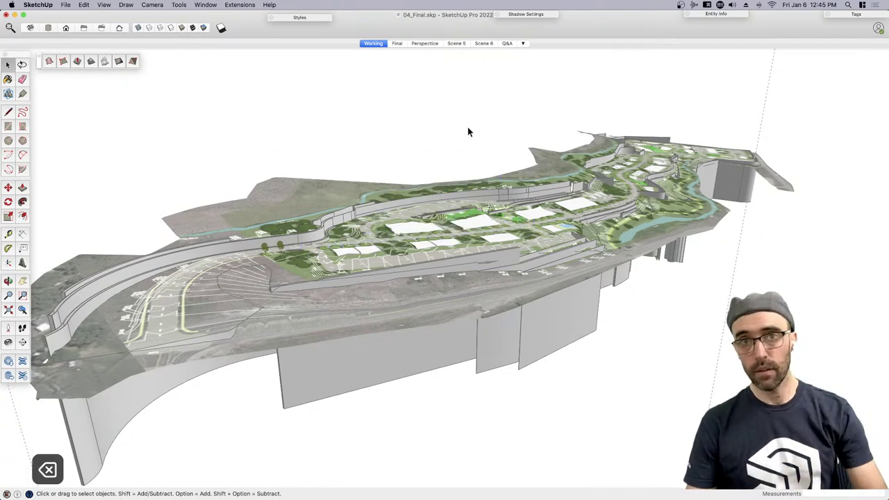
Switch to the Perspective scene and use Look Around to aim the camera at the town
left_click(425, 43)
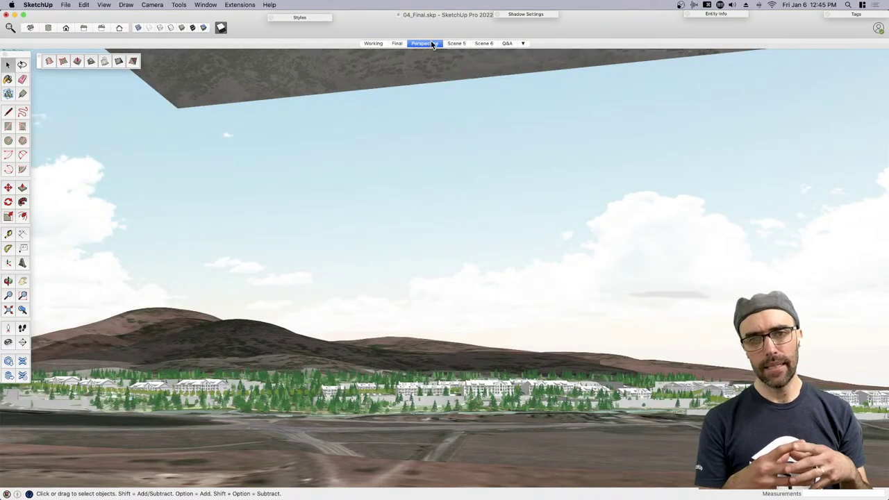
left_click(350, 92)
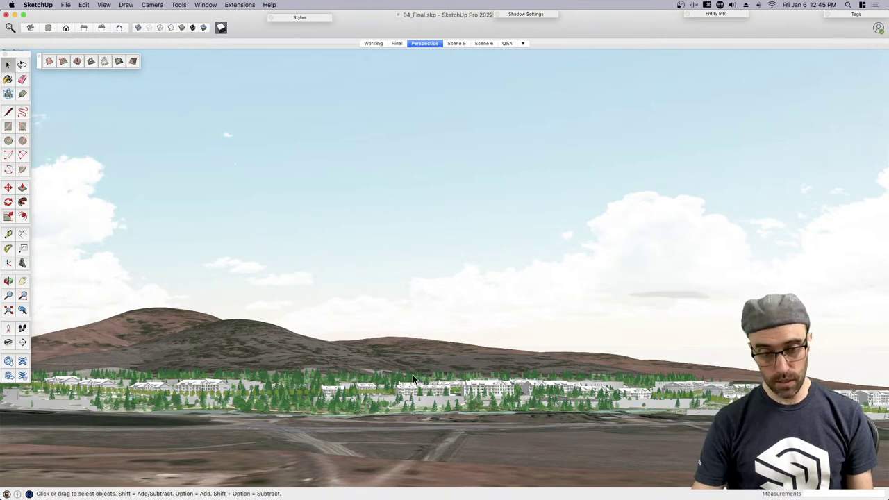
key("shift+e")
left_click_drag(410, 415, 453, 423)
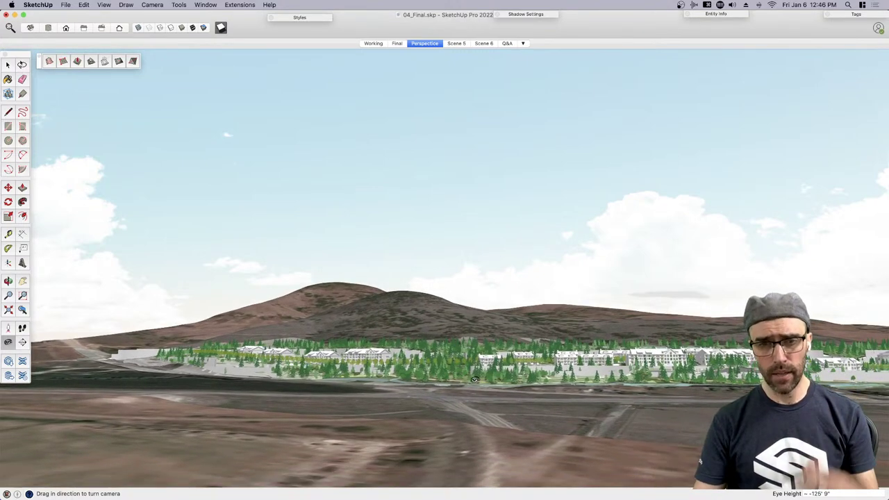
left_click_drag(496, 381, 615, 380)
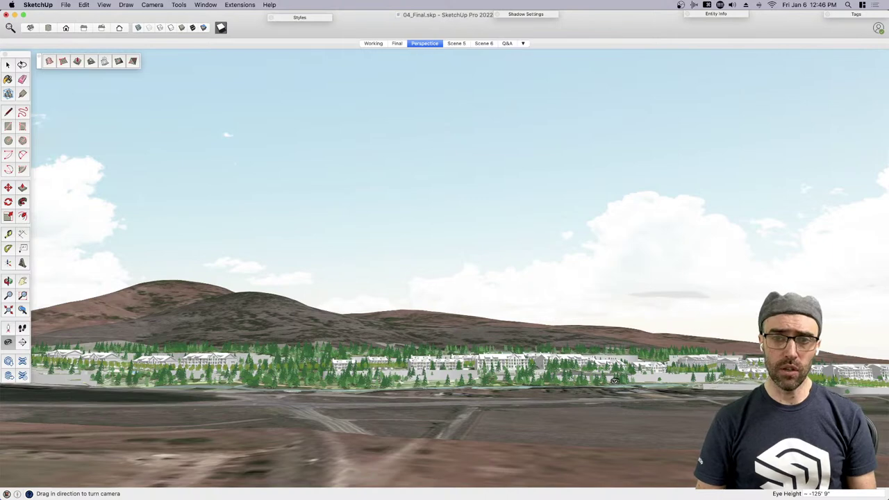
left_click_drag(614, 381, 593, 376)
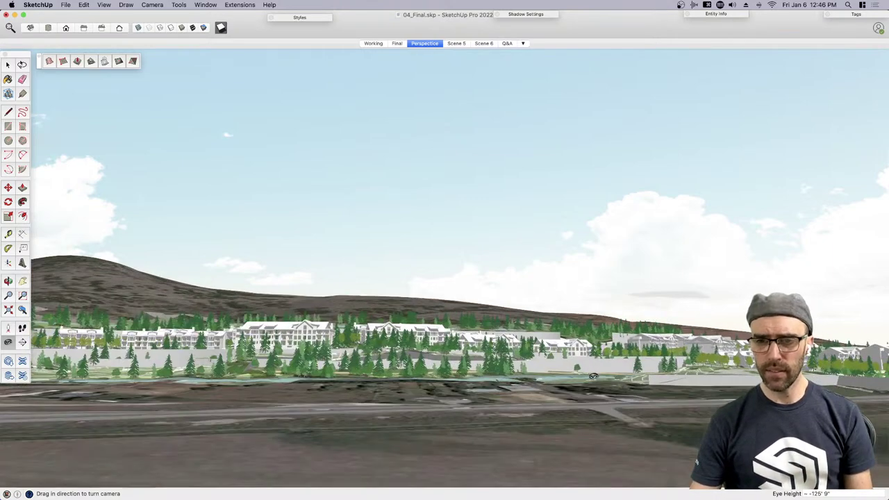
scroll(584, 369, "up", 3)
key("o")
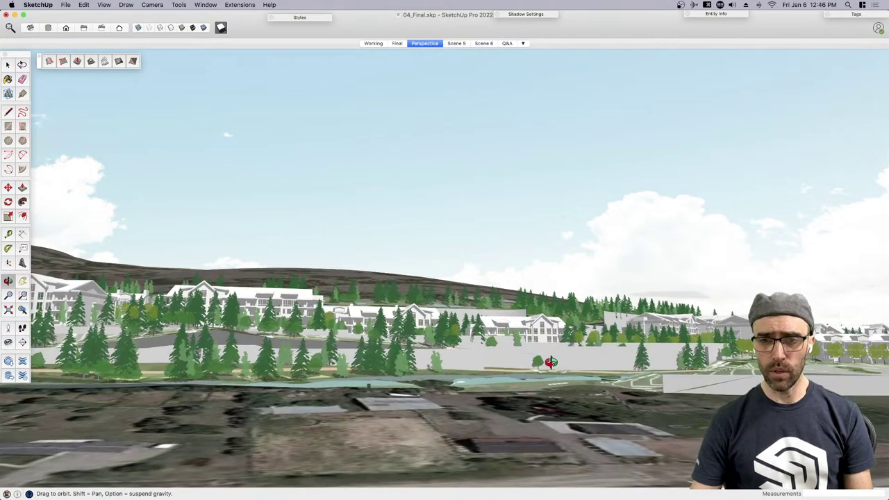
middle_click_drag(550, 362, 497, 368)
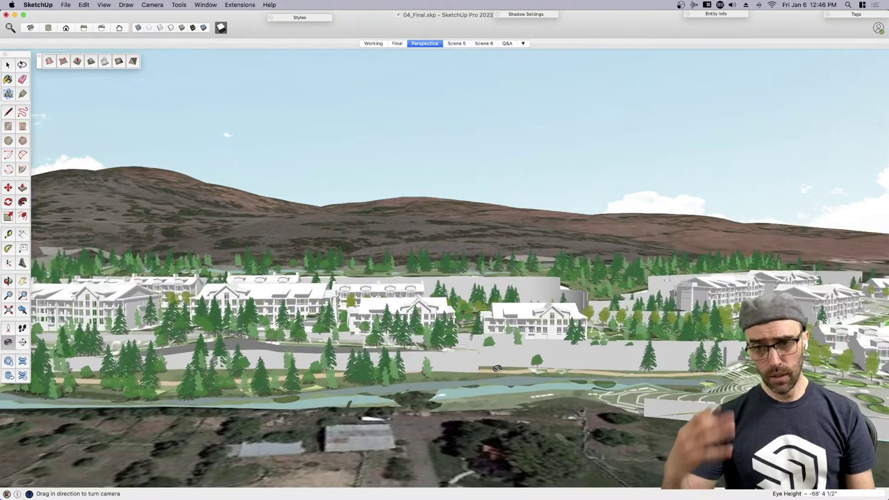
left_click(220, 28)
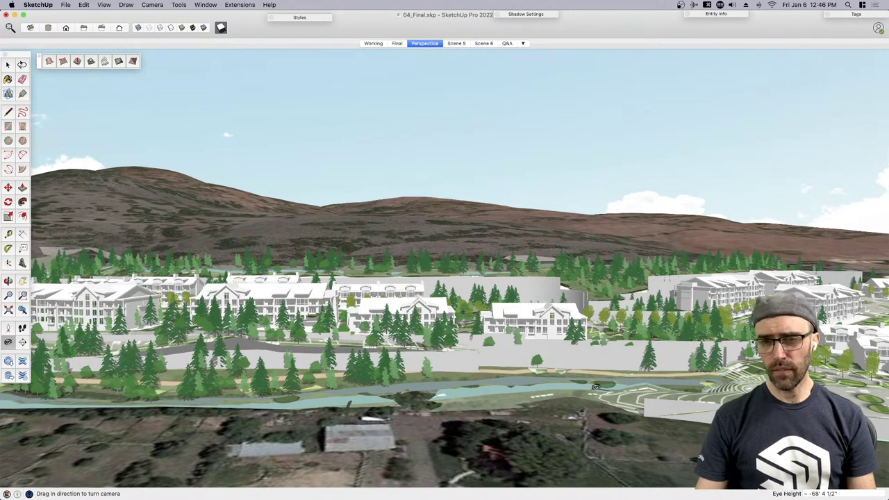
middle_click_drag(467, 339, 447, 374)
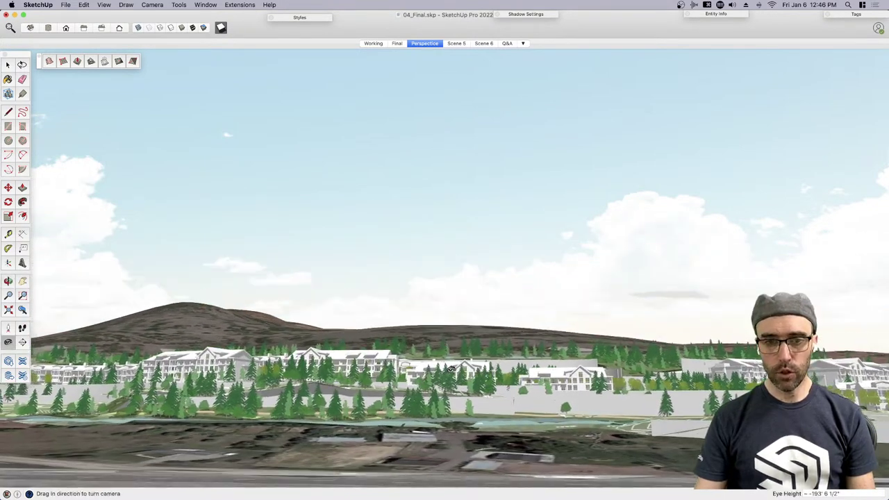
left_click_drag(444, 374, 435, 421)
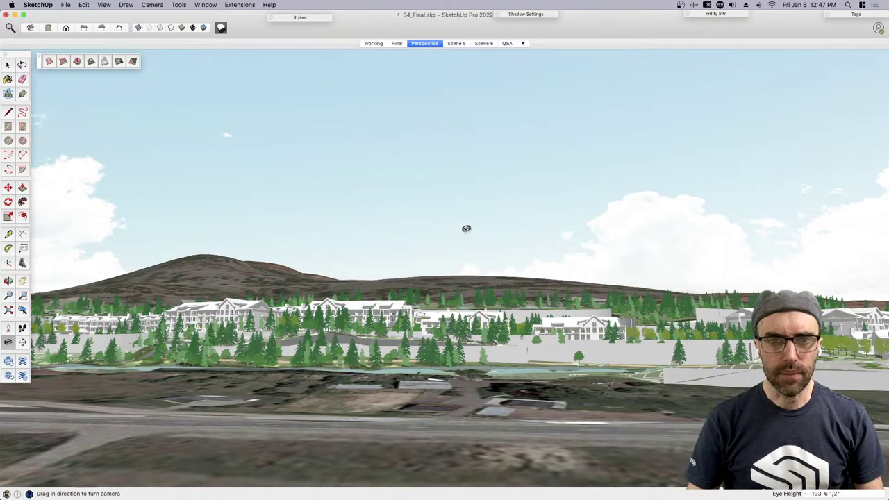
key("space")
middle_click_drag(497, 318, 646, 359)
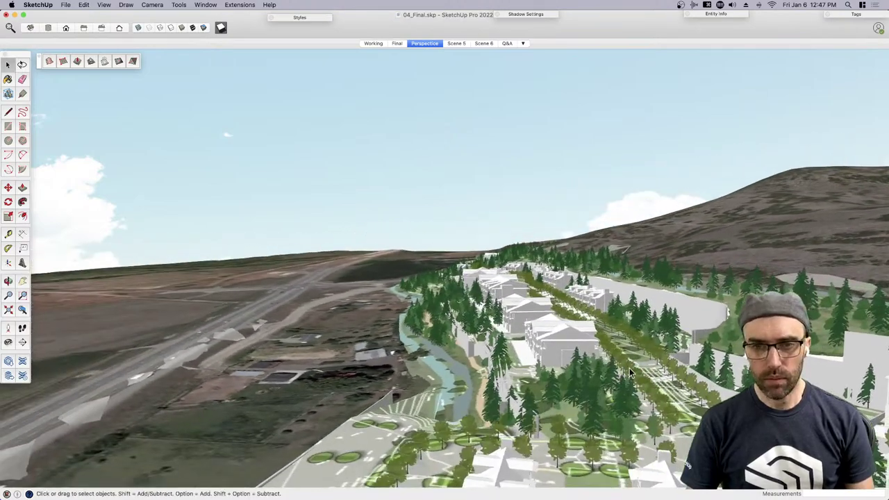
key("h")
scroll(646, 360, "down", 5)
middle_click_drag(549, 313, 421, 290)
scroll(428, 324, "up", 10)
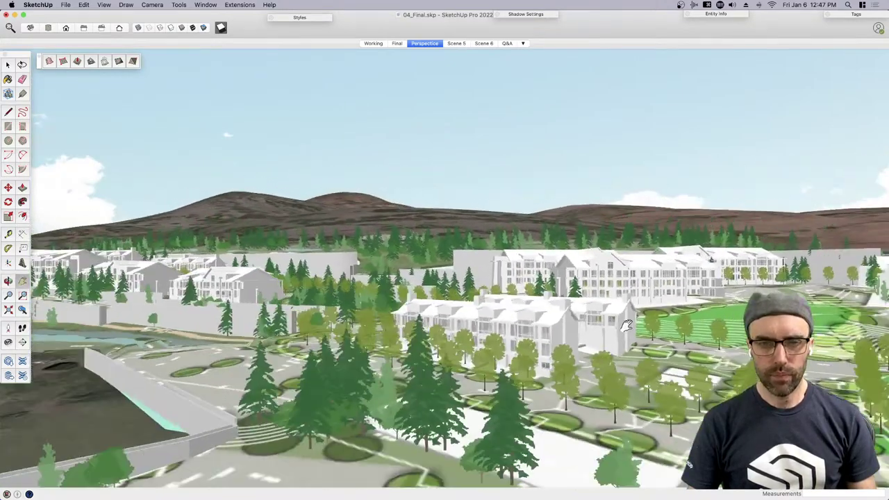
middle_click_drag(626, 327, 509, 345)
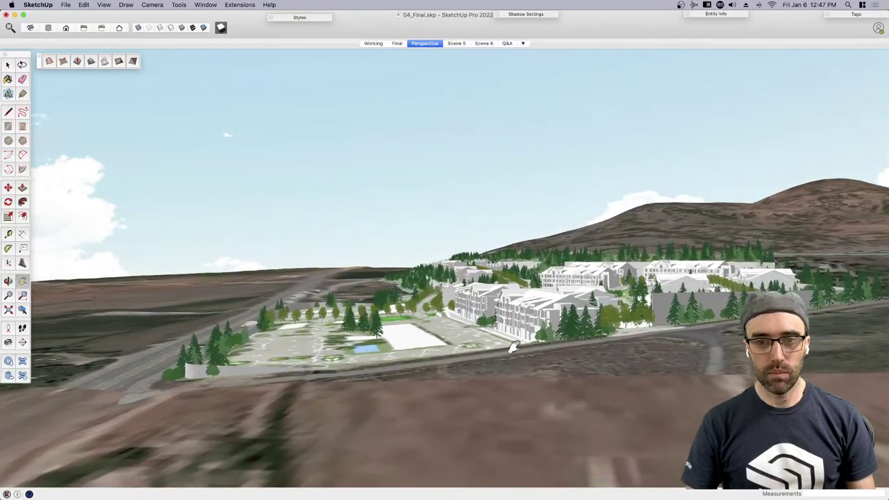
middle_click_drag(508, 295, 553, 353)
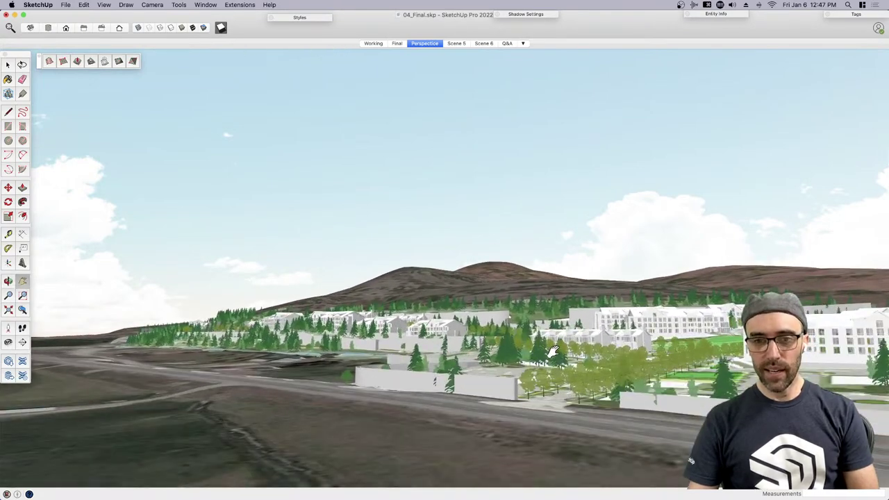
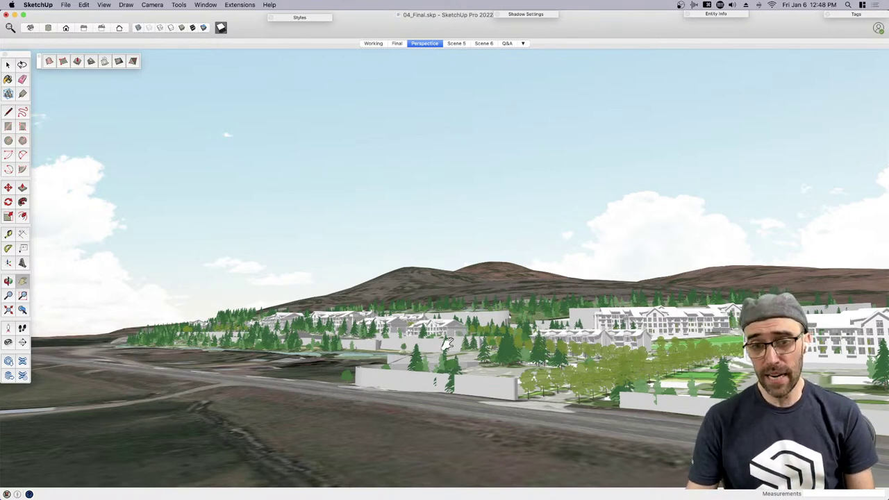
Frame the hillside village against the mountains and turn on shadow display
key("space")
middle_click_drag(448, 348, 530, 381)
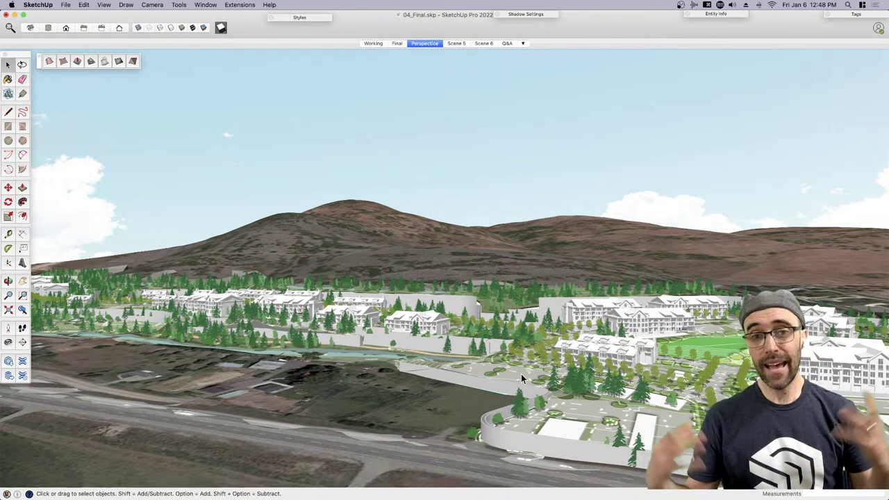
key("shift+e")
left_click_drag(517, 380, 390, 473)
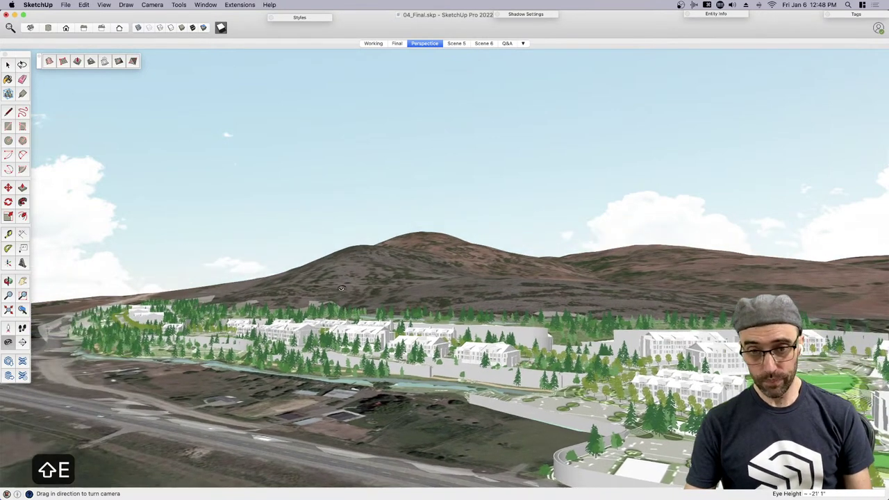
key("space")
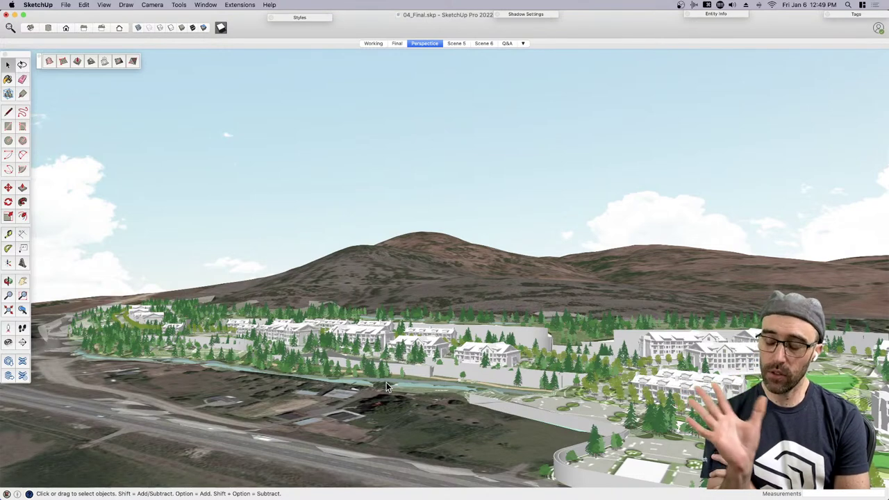
left_click(223, 28)
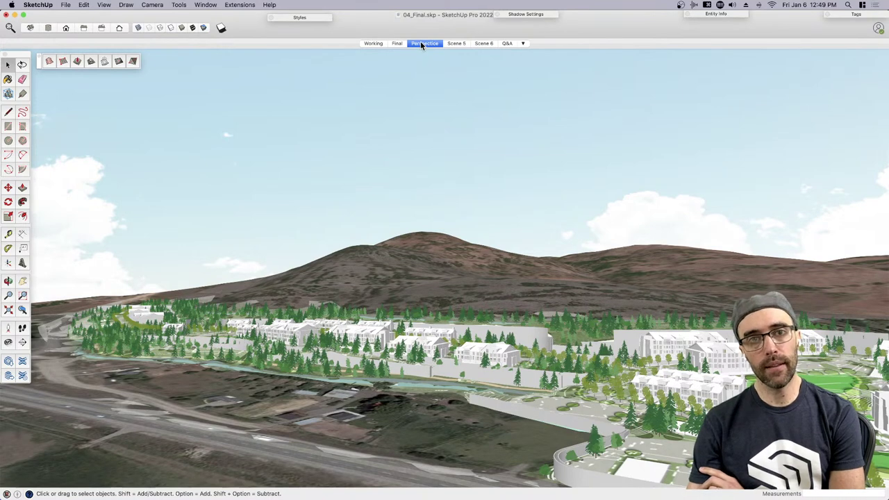
Expand the Tags list and delete the stray trees floating in the sky
left_click(857, 15)
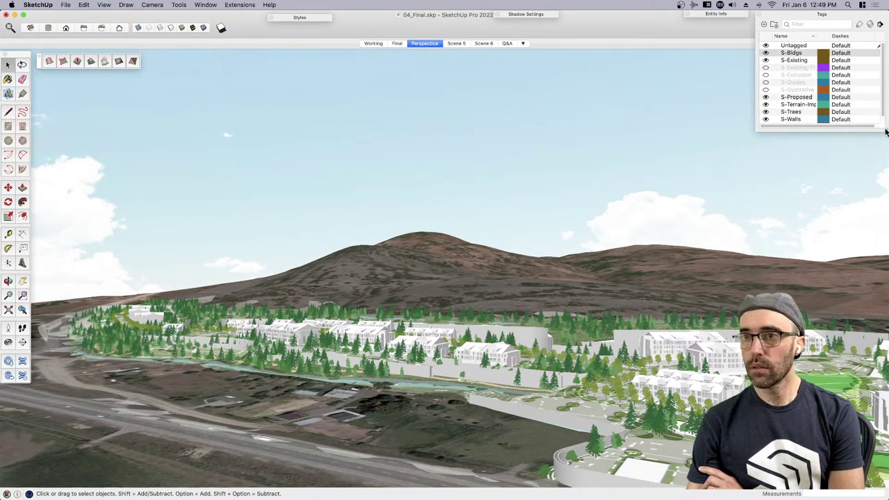
mouse_move(886, 132)
left_mouse_down()
mouse_move(886, 164)
mouse_move(886, 141)
left_mouse_up()
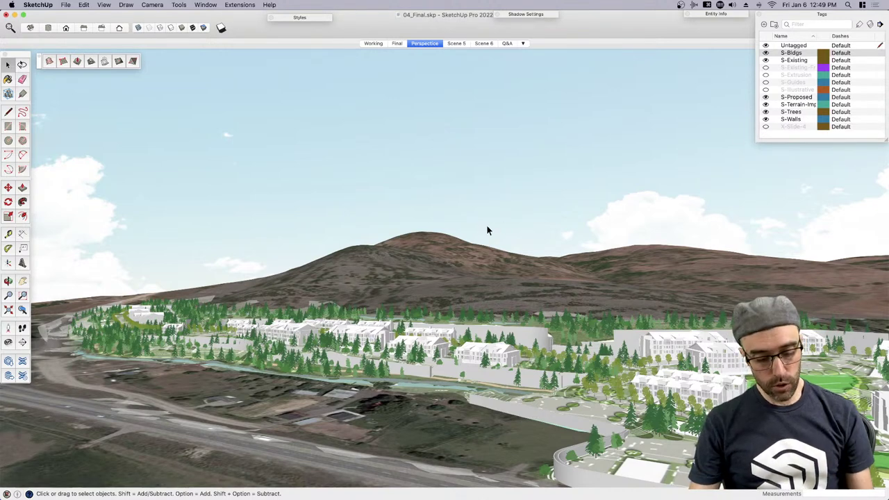
key("shift+e")
left_click_drag(487, 264, 476, 218)
left_click_drag(294, 230, 305, 181)
key("space")
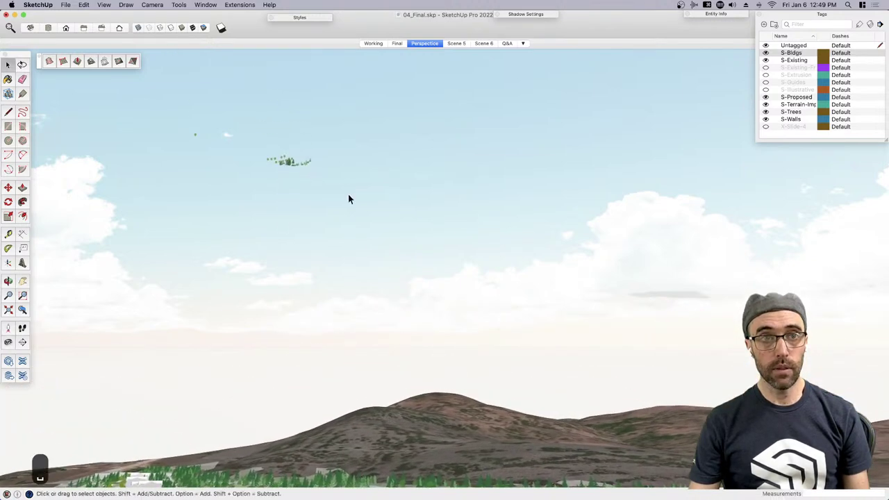
left_click_drag(126, 119, 126, 120)
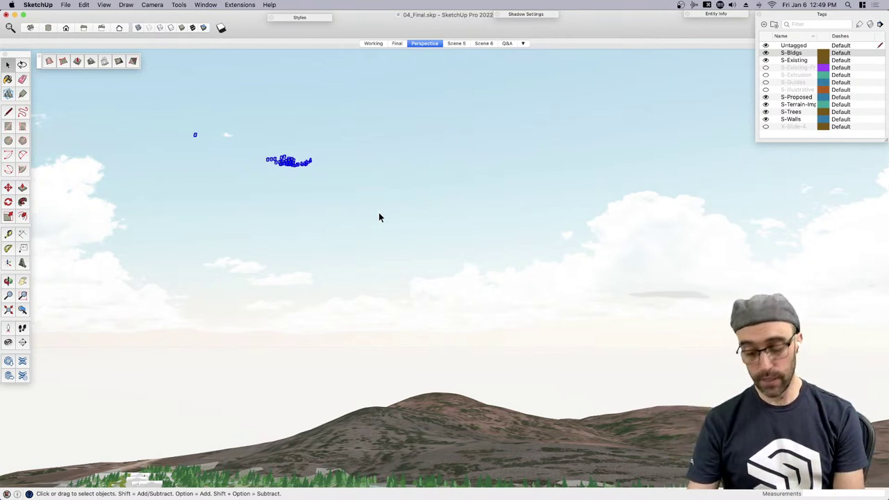
key("Delete")
Hide the S-Bldgs and S-Trees tags and switch to the Working scene
key("shift+e")
left_click_drag(391, 357, 436, 379)
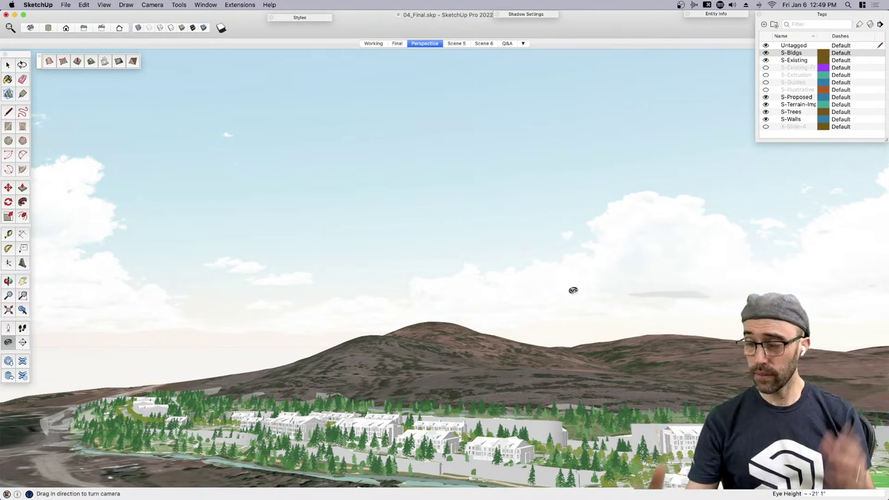
key("space")
key("h")
left_click_drag(538, 402, 593, 330)
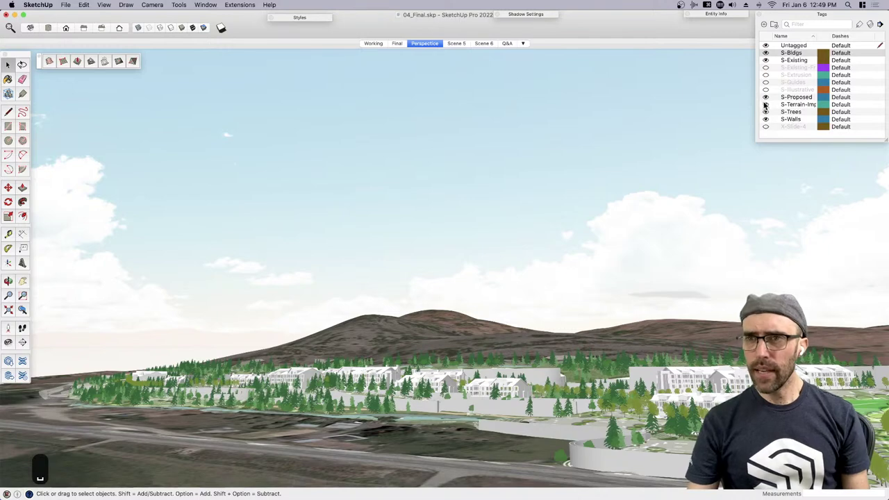
left_click(766, 54)
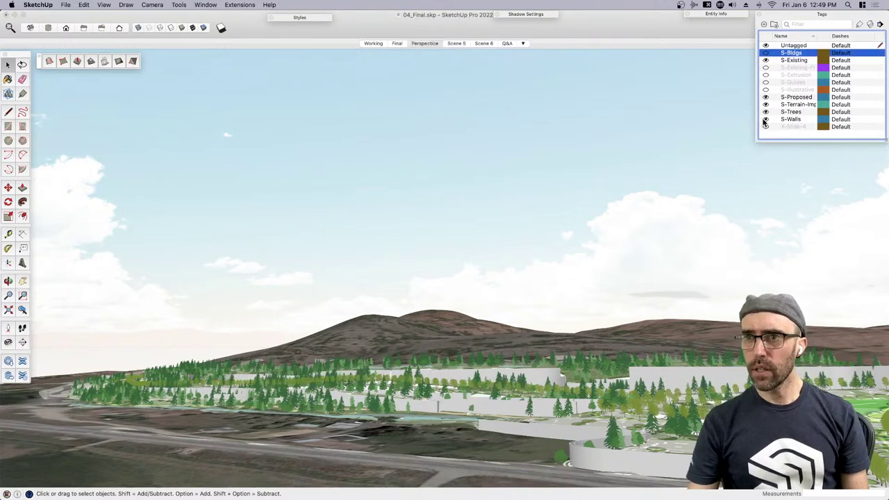
left_click(766, 112)
middle_click_drag(499, 226, 378, 384)
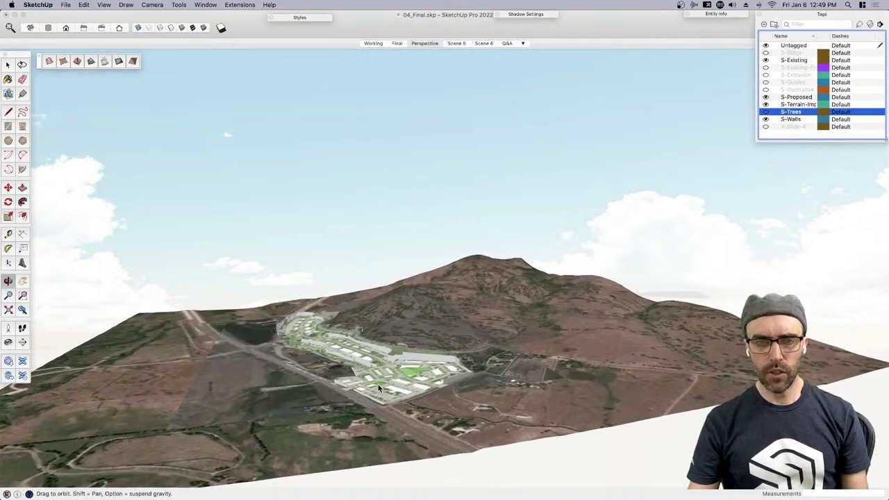
left_click(373, 44)
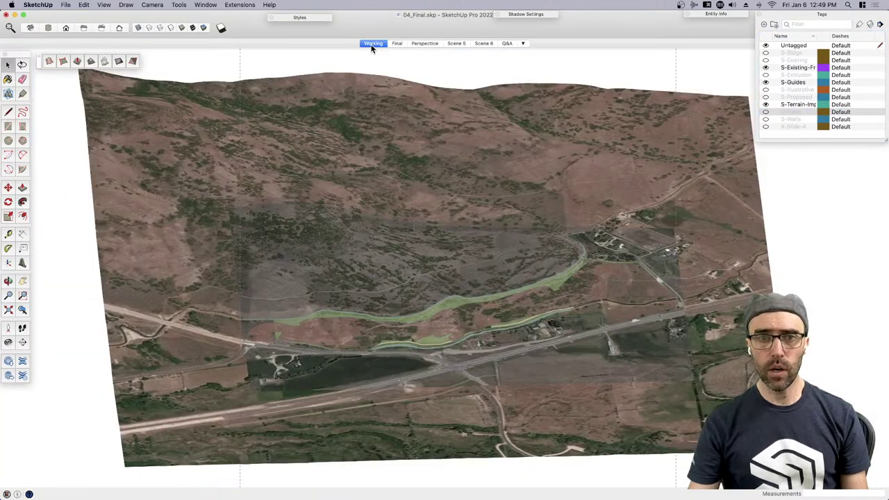
Show the S-Proposed and S-Existing tags and hide the terrain group
left_click(766, 97)
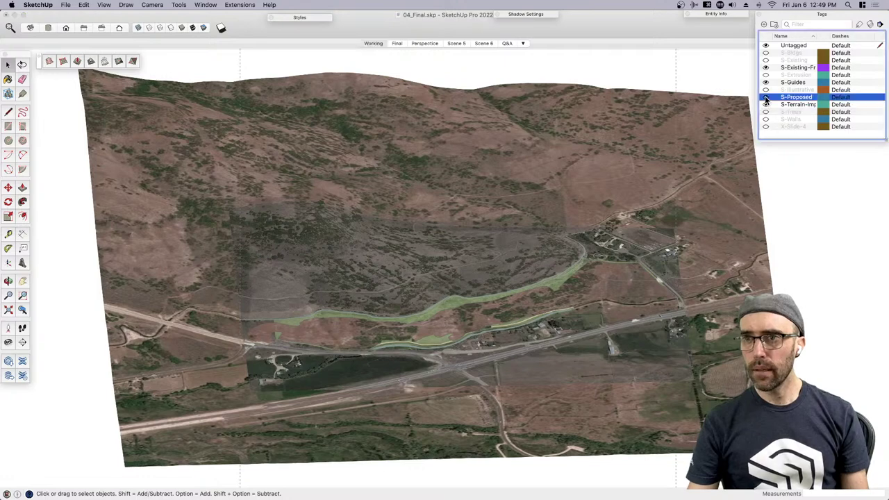
left_click(766, 60)
left_click(551, 110)
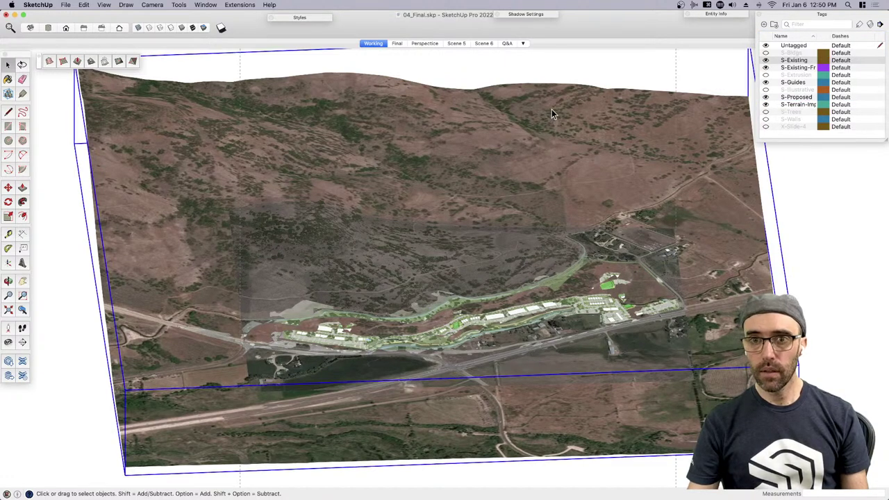
key("super+e")
left_click(347, 243)
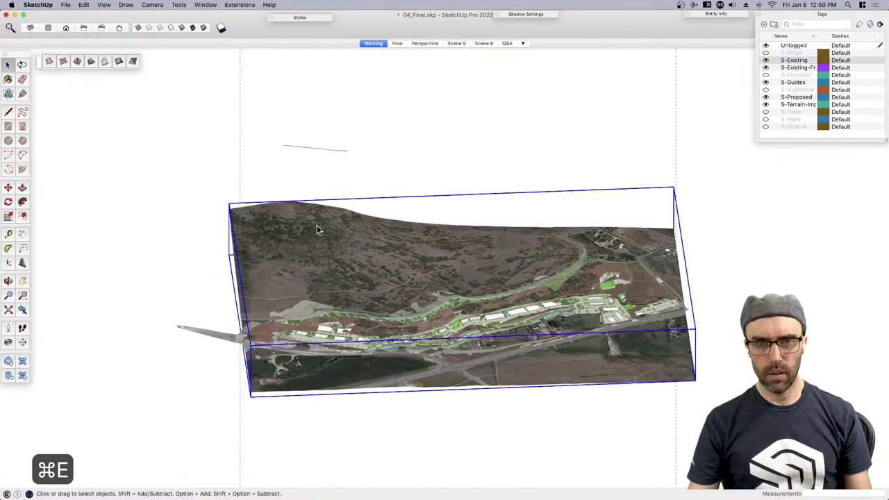
key("super+e")
Delete the stray line near the top and hide the terrain object covering the site
left_click_drag(317, 156, 245, 128)
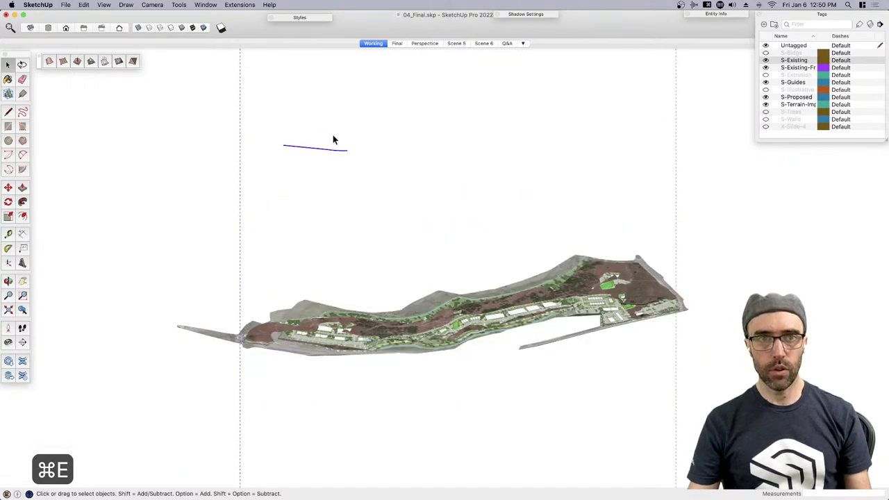
key("BackSpace")
key("super+z")
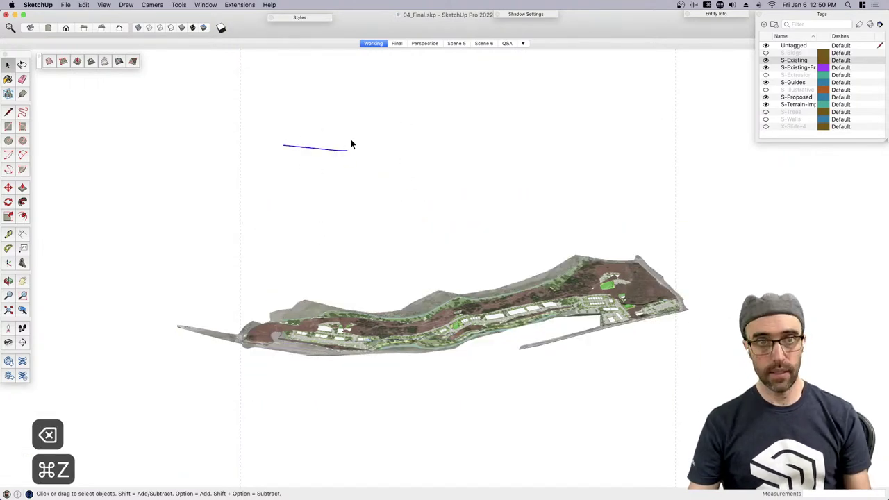
key("BackSpace")
middle_click_drag(389, 292, 473, 326)
scroll(477, 308, "up", 10)
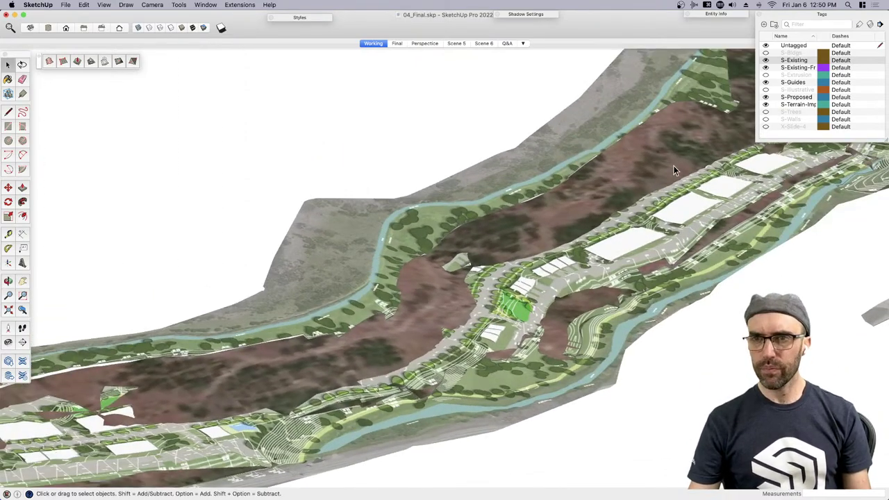
left_click(659, 160)
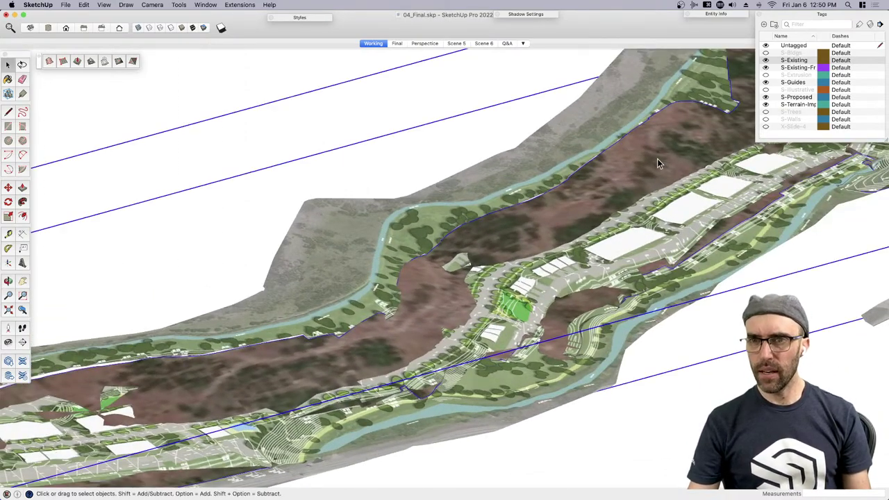
key("super+e")
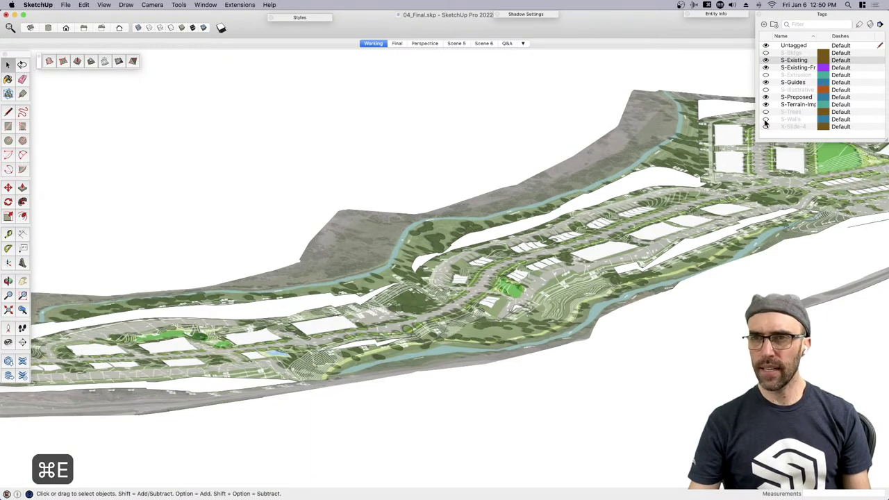
Show the S-Walls tag and zoom in on the curved retaining wall
left_click(767, 119)
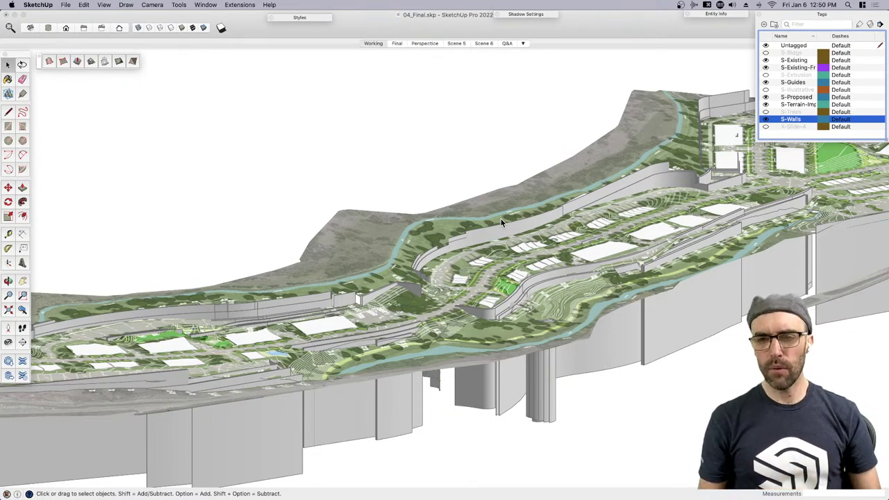
scroll(501, 218, "up", 10)
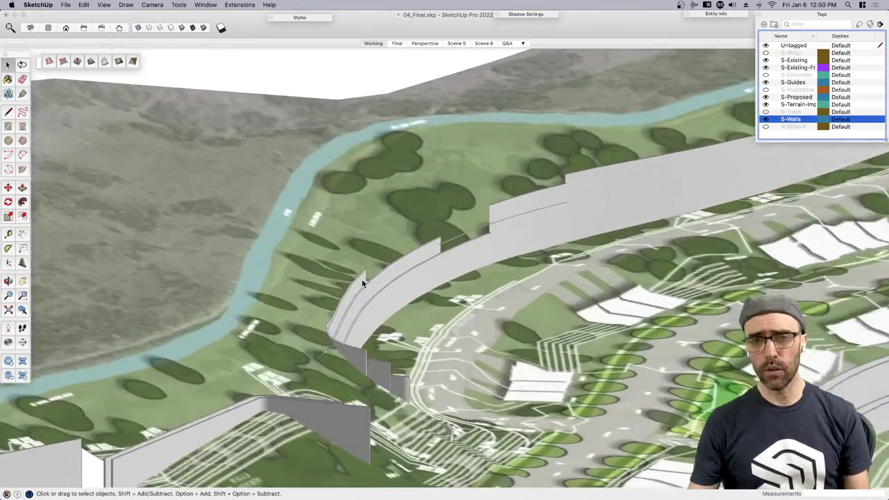
scroll(430, 263, "down", 5)
scroll(365, 258, "up", 12)
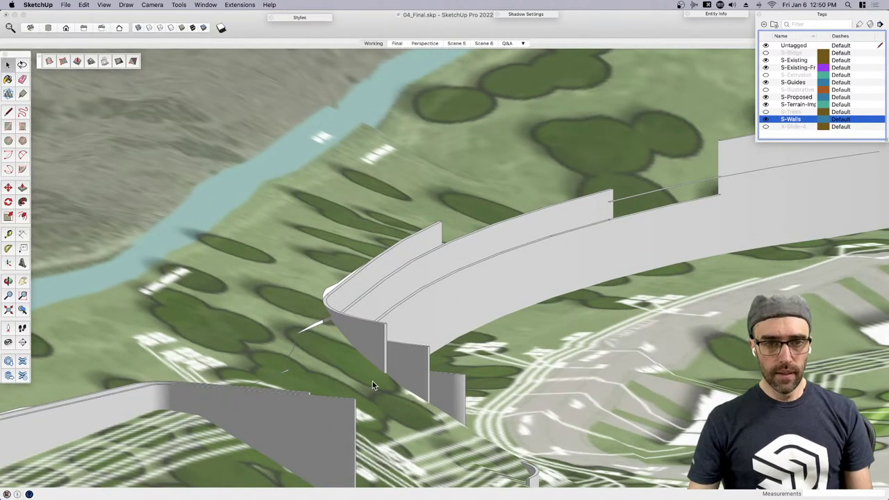
mouse_move(327, 308)
middle_mouse_down()
mouse_move(543, 303)
mouse_move(407, 331)
middle_mouse_up()
scroll(282, 335, "up", 5)
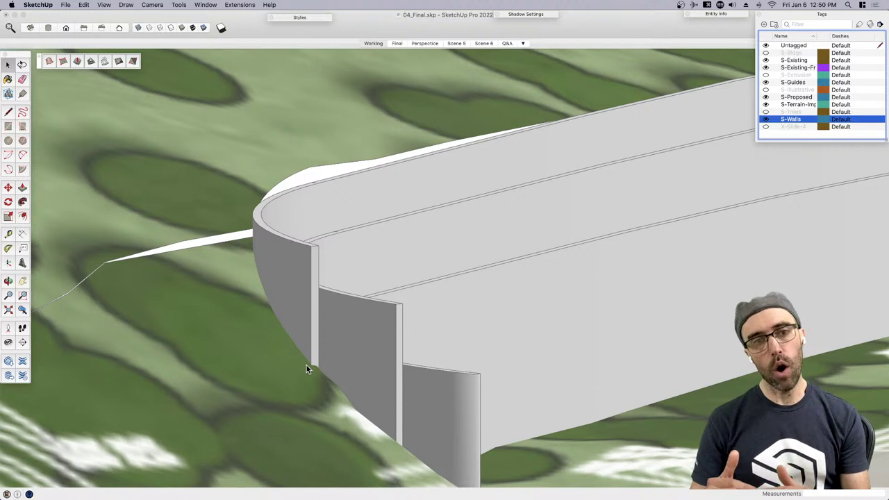
Colour the model by tag and set the S-Walls tag to Bubblegum pink
left_click(869, 25)
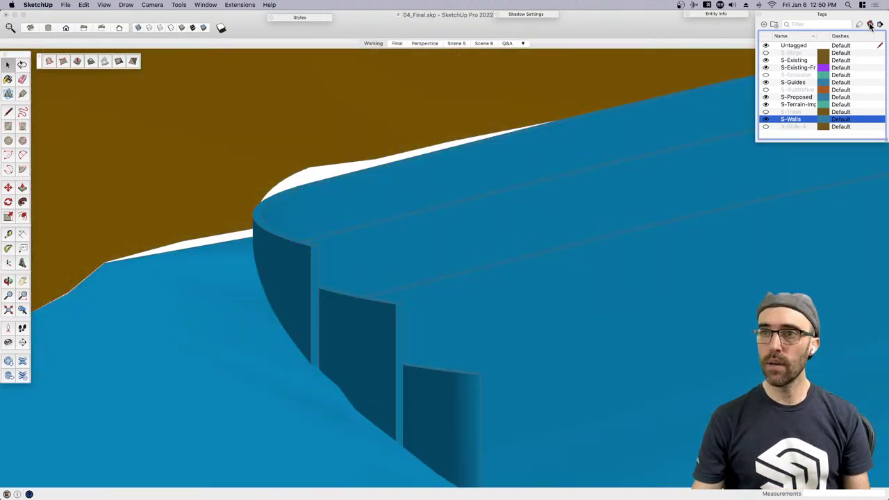
left_click(822, 121)
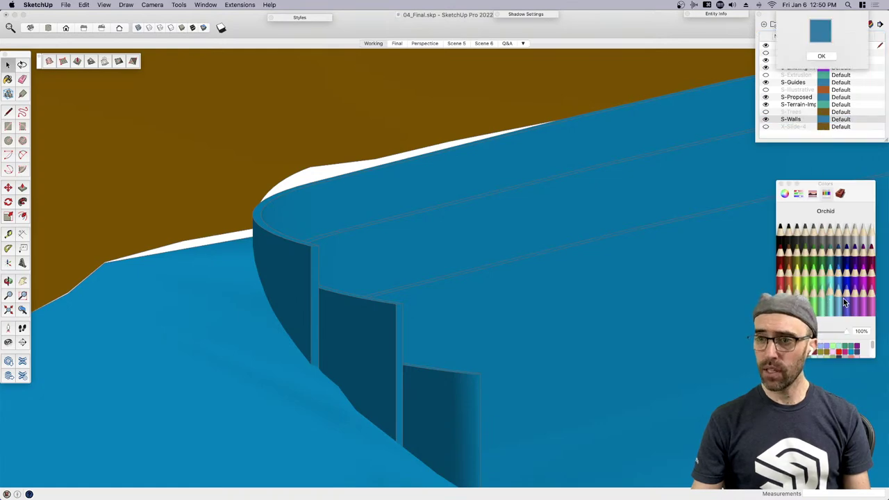
left_click(862, 303)
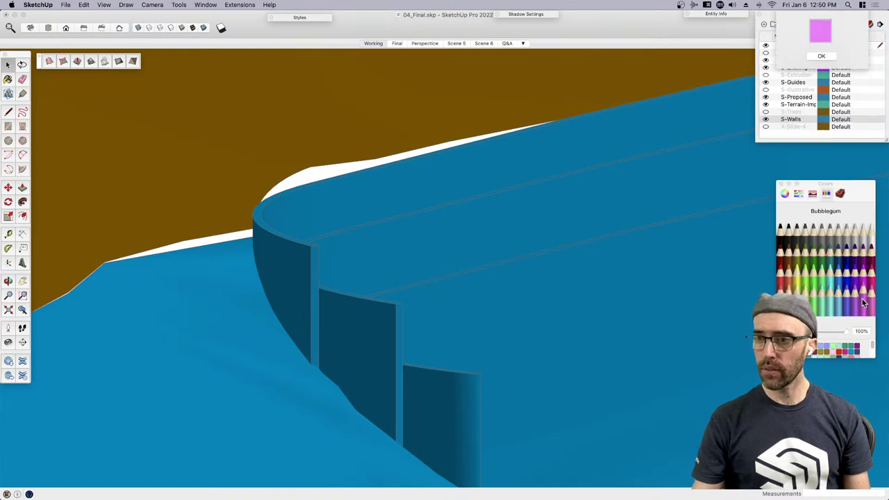
left_click(822, 55)
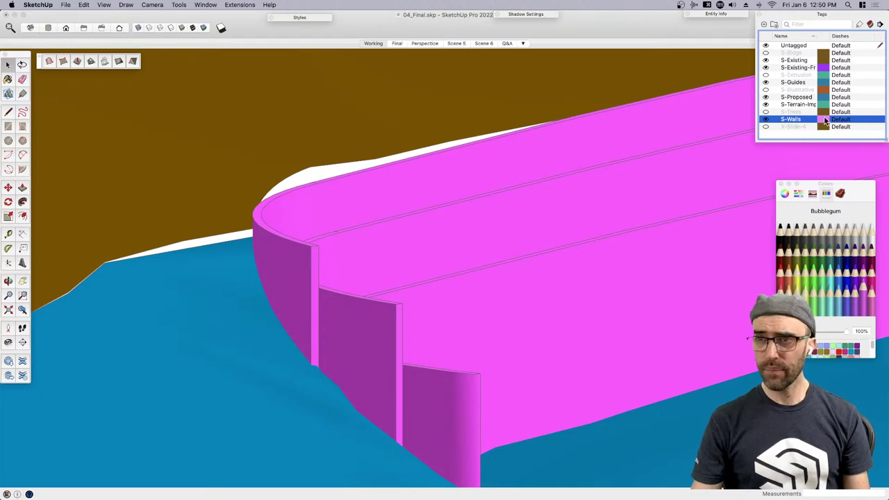
Set S-Existing to Magnesium grey and S-Proposed to Honeydew, then close the colour picker
left_click(824, 61)
left_click(847, 229)
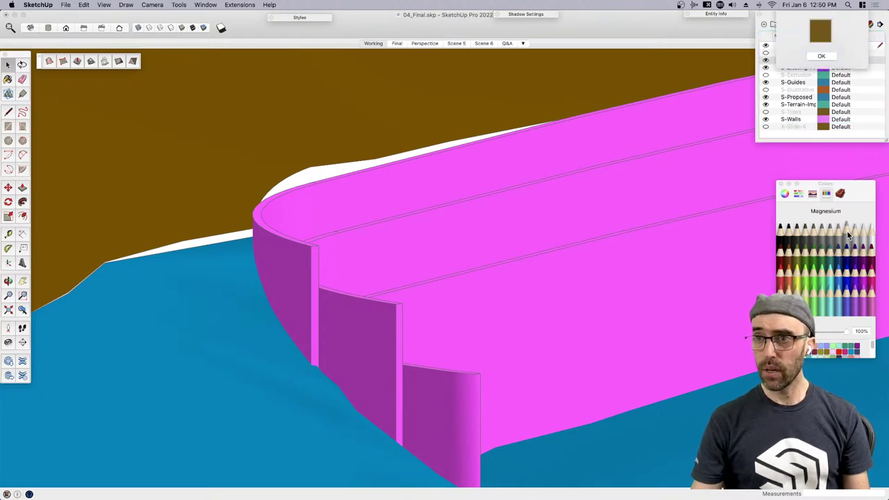
left_click(816, 60)
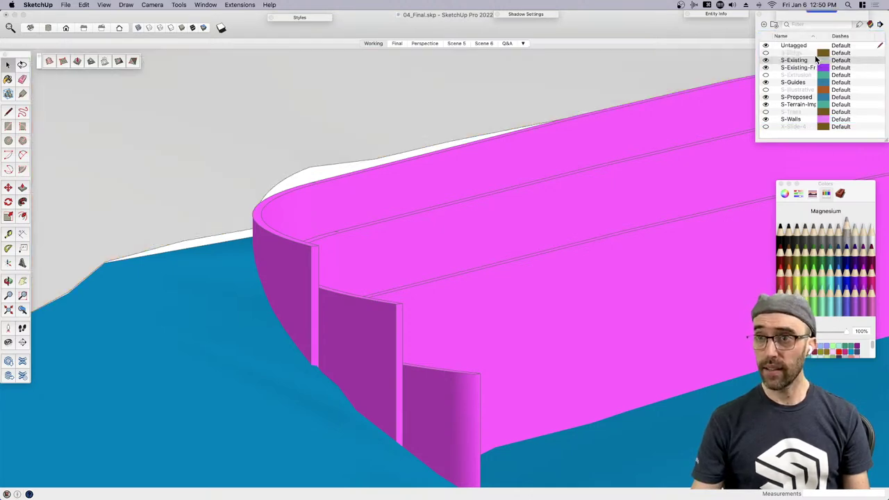
left_click(827, 97)
left_click(812, 292)
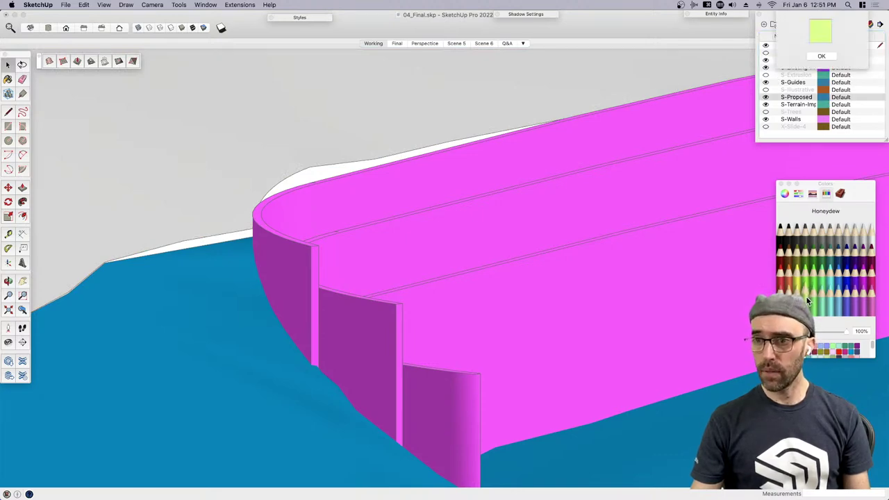
left_click(821, 57)
middle_click_drag(491, 178, 391, 291)
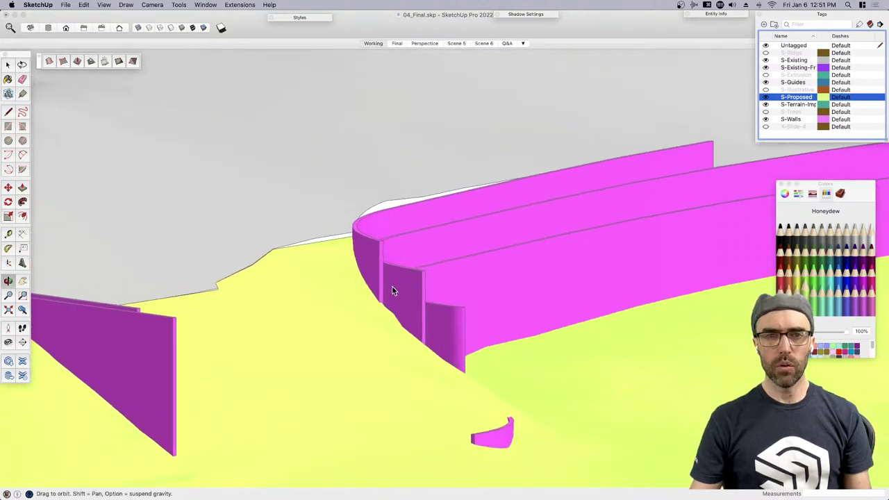
left_click(781, 185)
Collapse the Tags list, orbit to the curved wall end, and copy its top edge
double_click(830, 16)
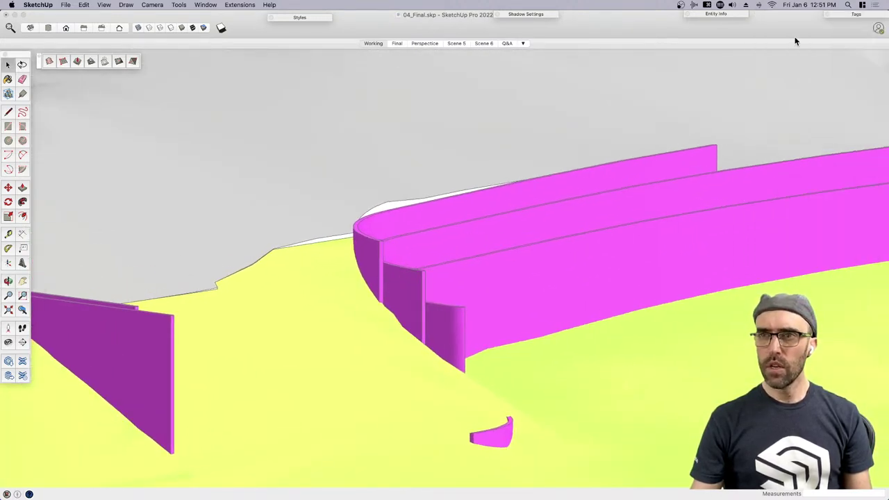
middle_click_drag(315, 288, 623, 141)
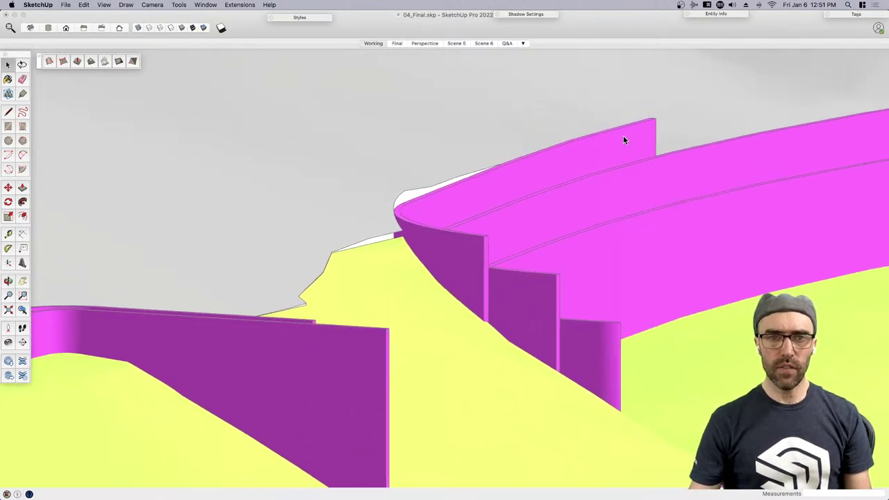
middle_click_drag(416, 202, 382, 272)
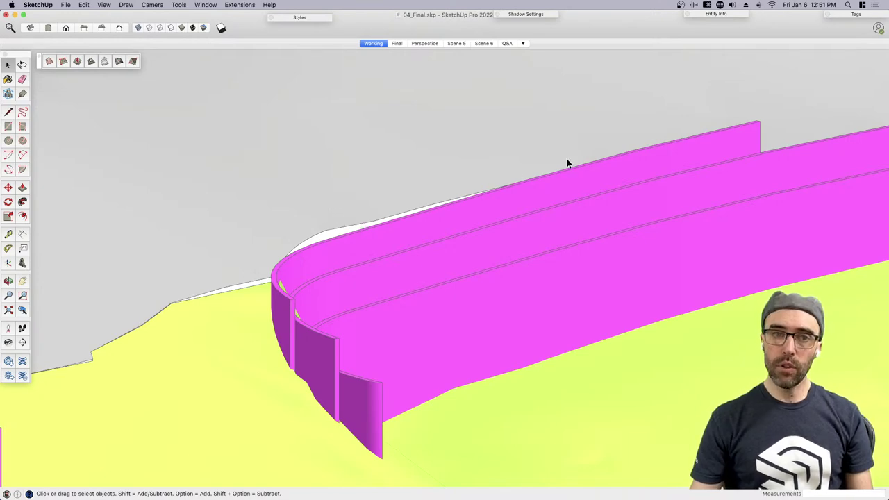
left_click(425, 197)
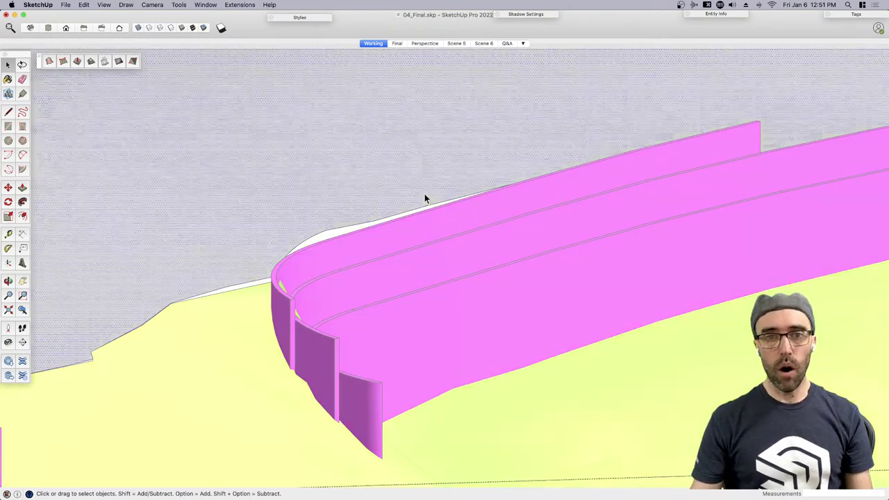
middle_click_drag(314, 255, 235, 201)
left_click_drag(257, 161, 699, 291)
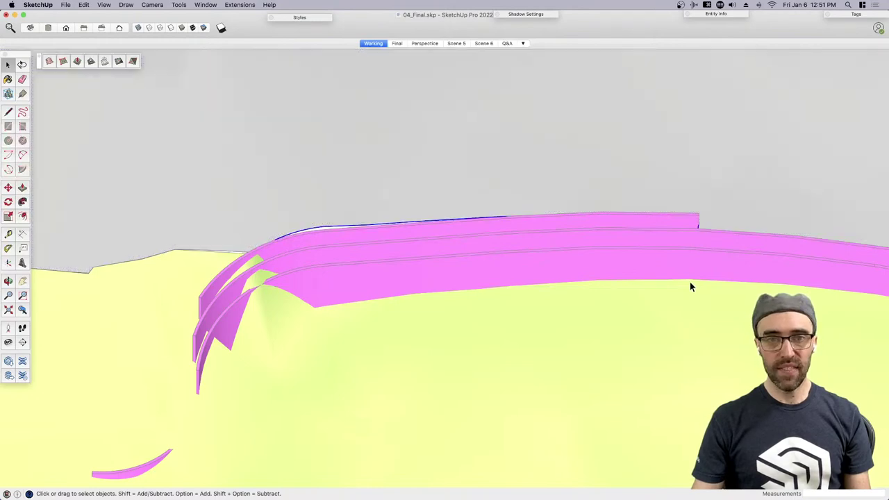
key("super+c")
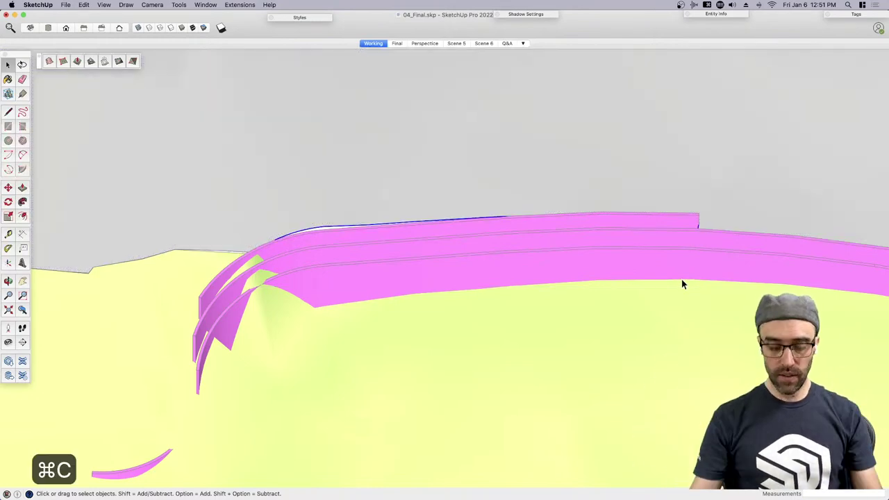
Select the yellow-green terrain and toggle X-ray on and off to inspect the wall inside
scroll(682, 279, "down", 10)
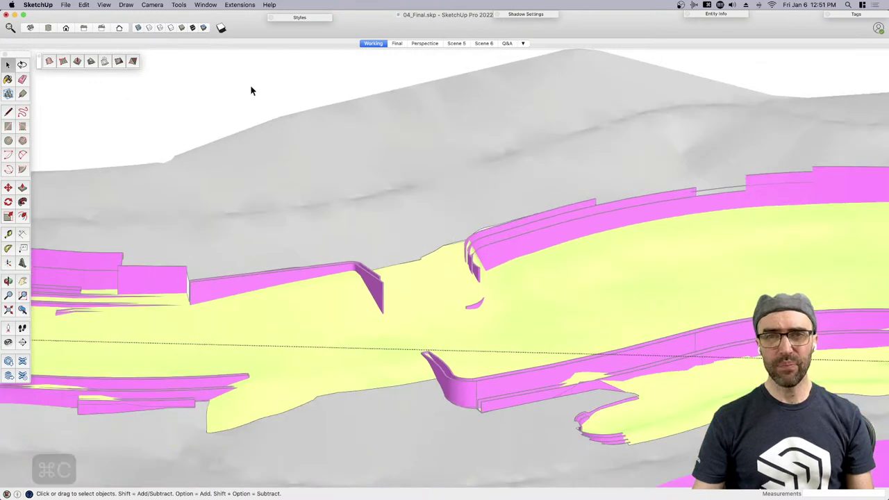
key("shift+v")
middle_click_drag(580, 223, 501, 272)
scroll(503, 305, "up", 3)
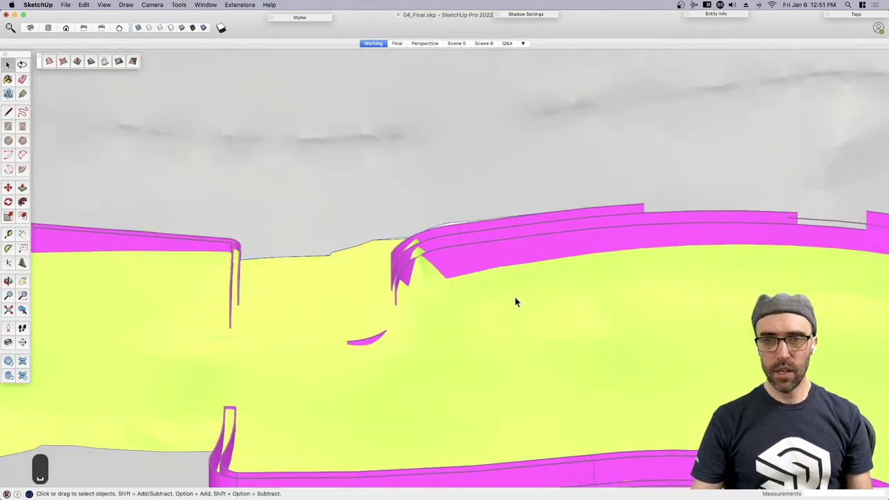
left_click(514, 298)
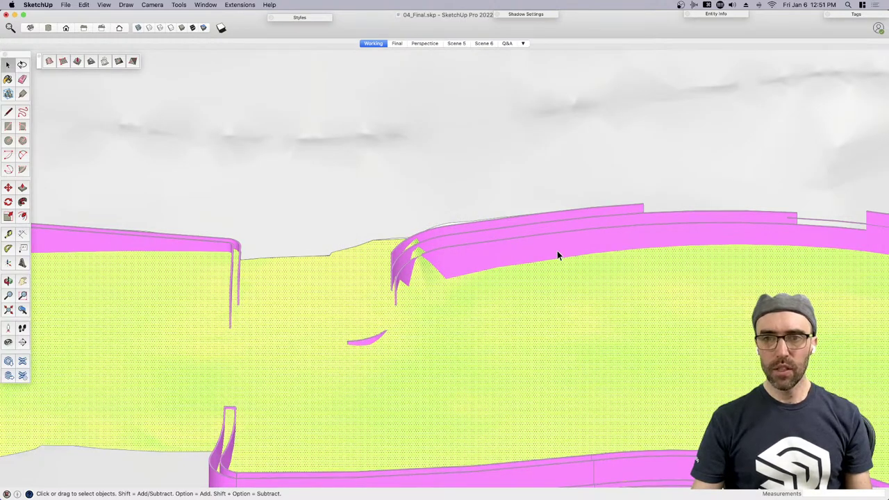
middle_click_drag(557, 251, 474, 311)
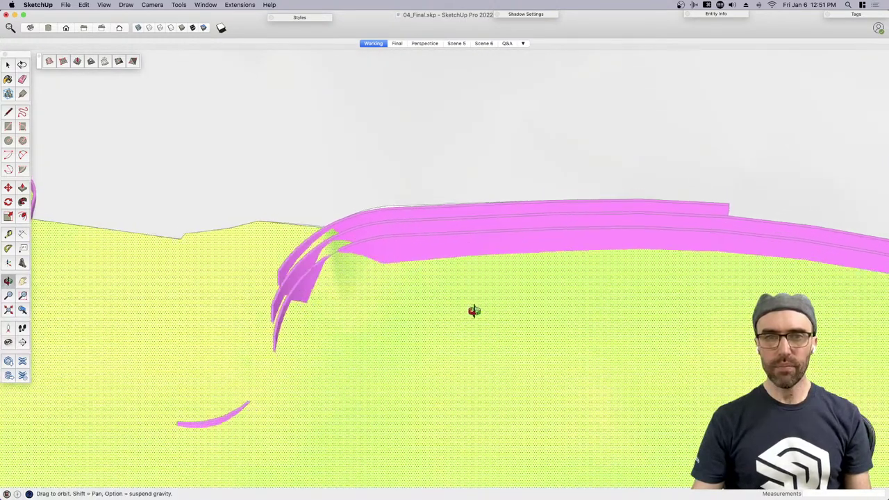
scroll(406, 252, "down", 2)
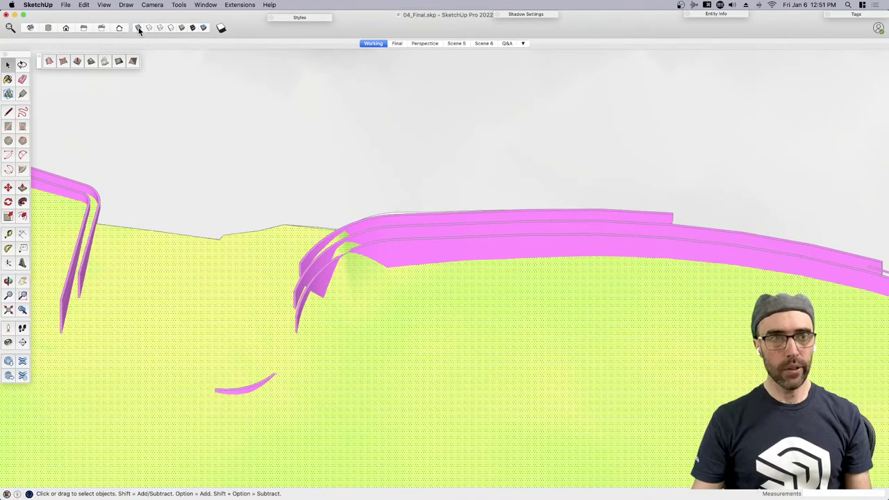
left_click(139, 31)
middle_click_drag(280, 139, 302, 104)
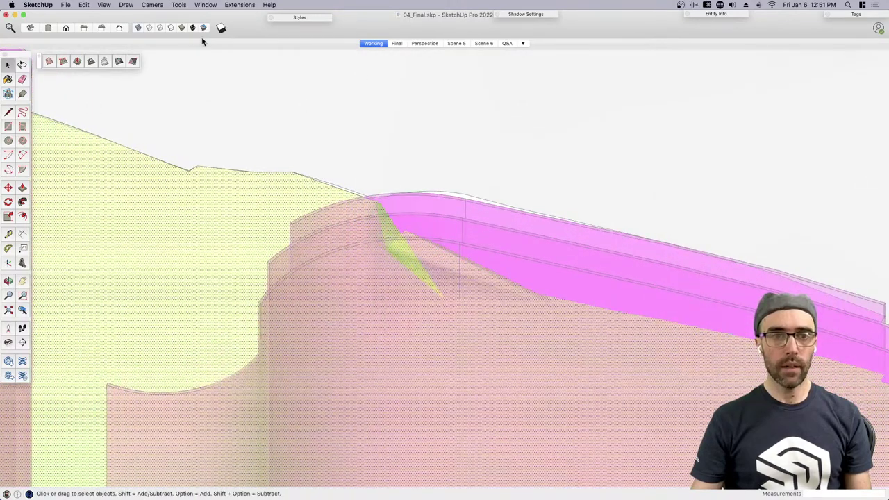
left_click(139, 31)
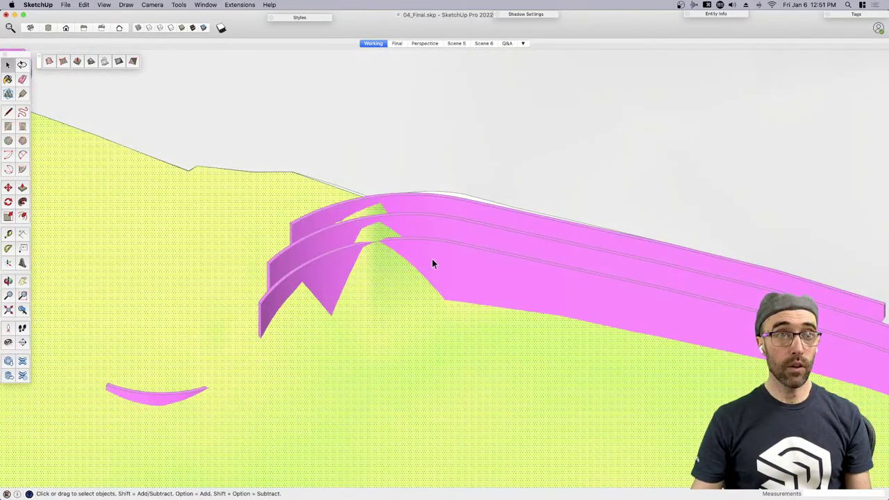
Inspect the curved wall's arches from several angles, then select and copy the wall group
middle_click_drag(432, 259, 245, 169)
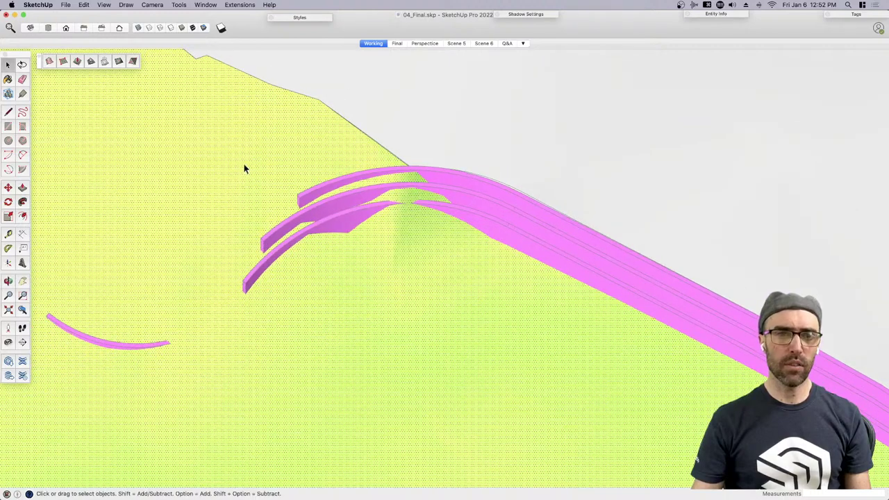
scroll(264, 153, "up", 2)
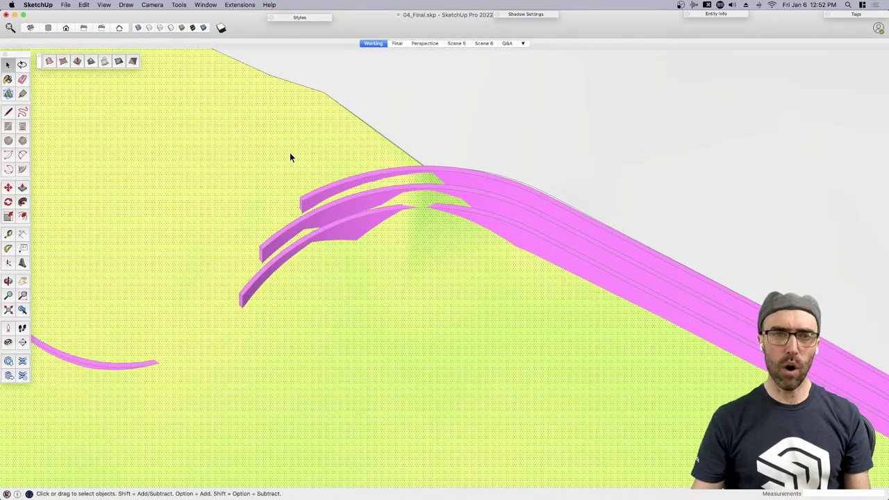
middle_click_drag(300, 196, 328, 343)
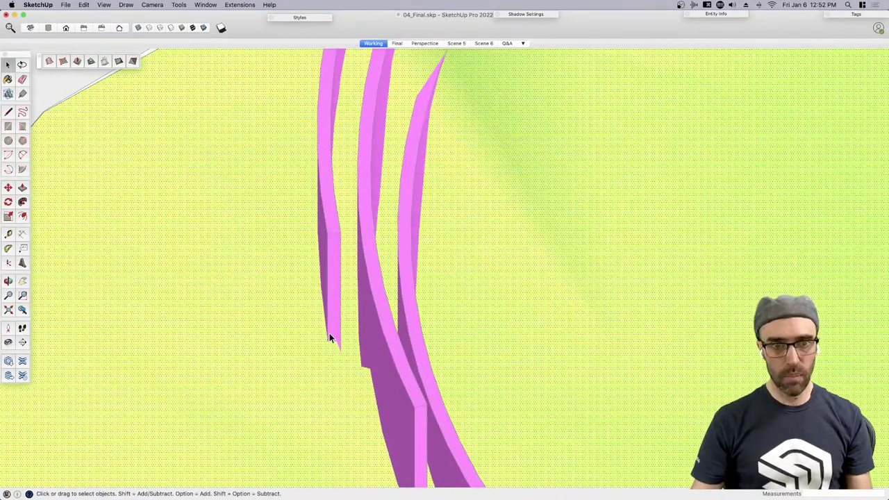
middle_click_drag(330, 338, 333, 278)
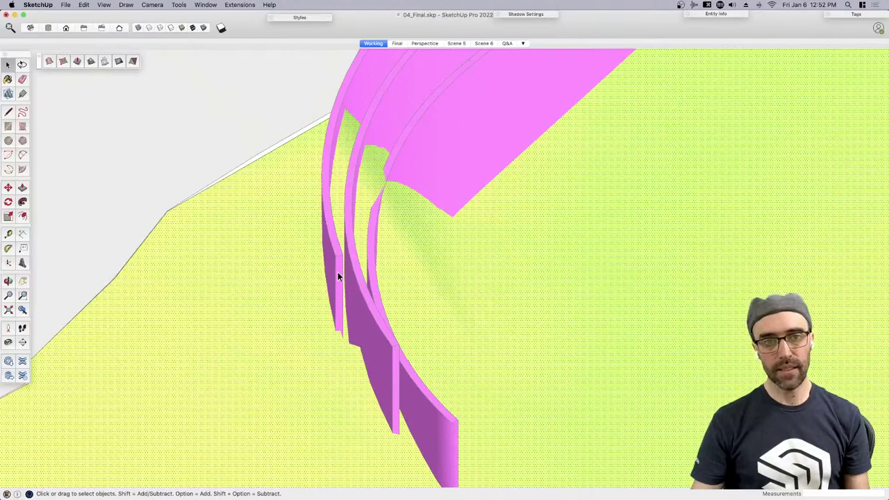
middle_click_drag(328, 319, 340, 318)
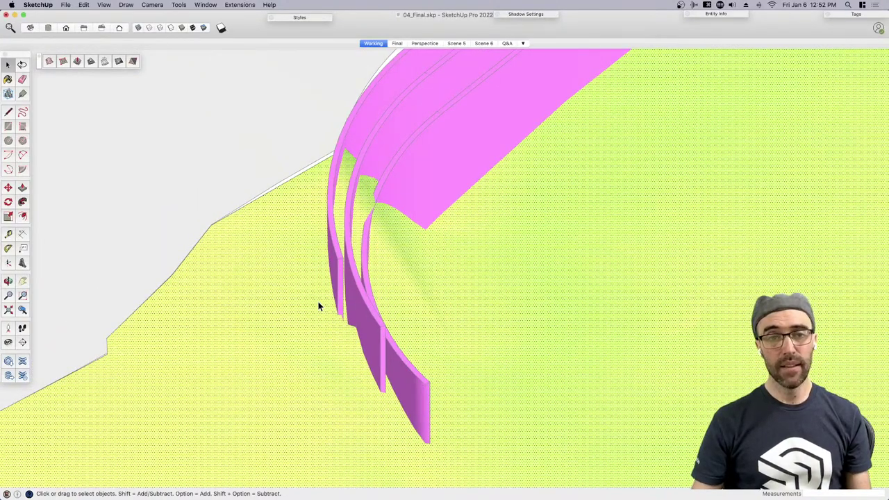
middle_click_drag(319, 306, 361, 248)
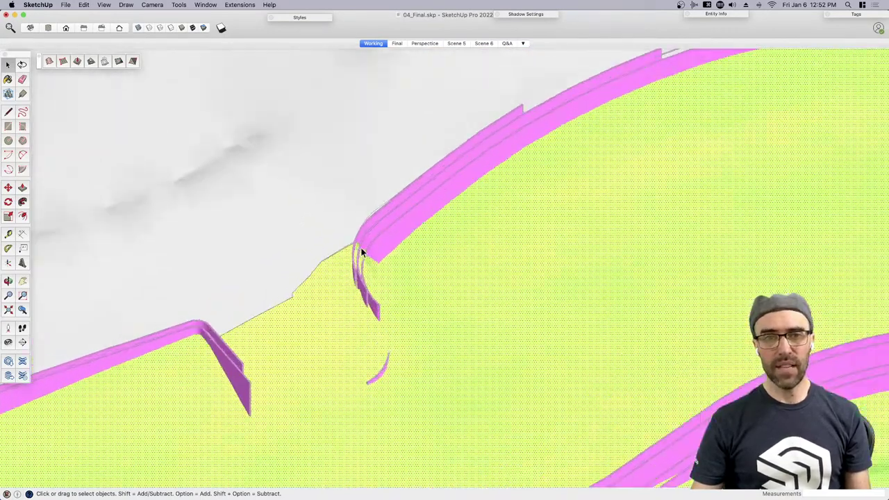
scroll(299, 195, "down", 5)
scroll(334, 208, "up", 5)
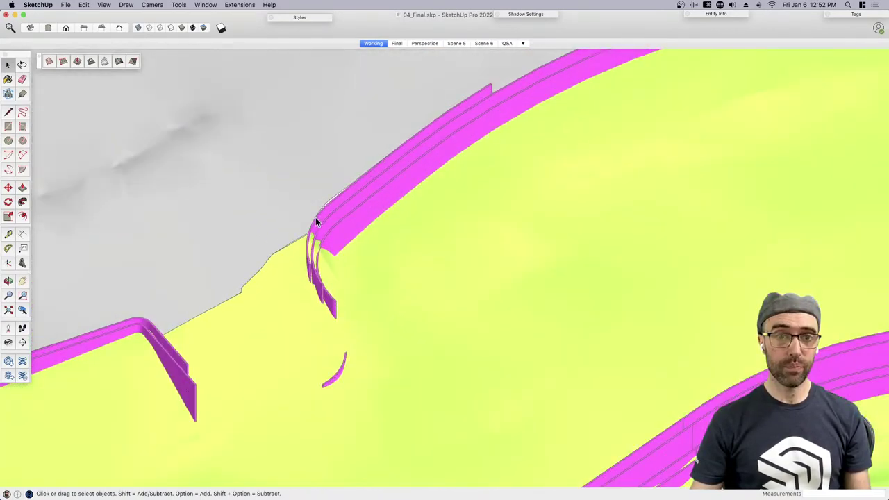
scroll(318, 219, "up", 2)
scroll(323, 215, "down", 2)
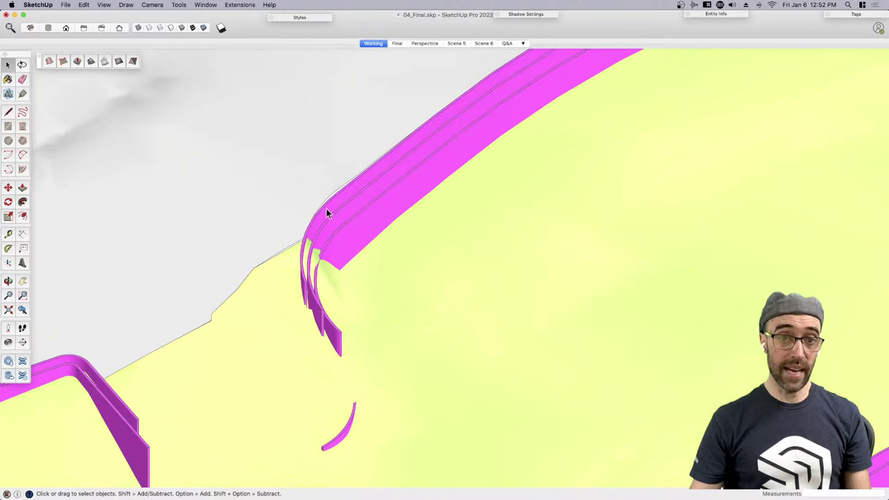
left_click(329, 213)
key("super+c")
middle_click_drag(343, 222, 183, 145)
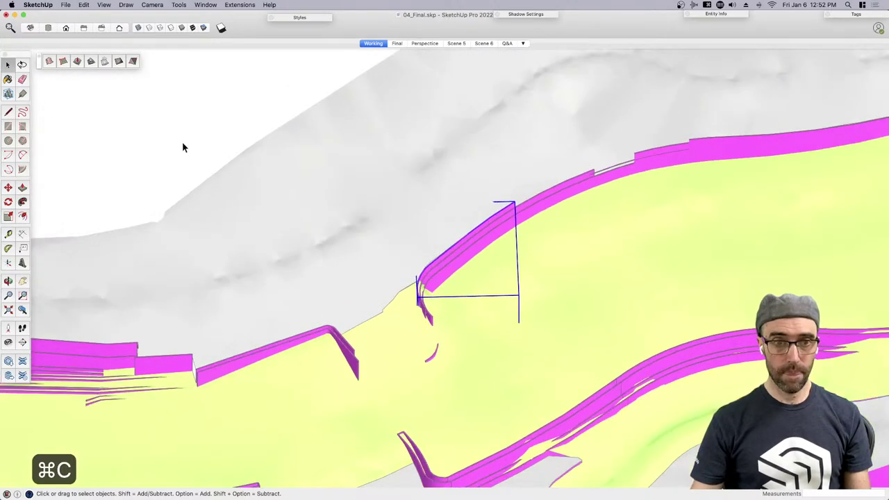
Paste the wall in place, hide the pink wall sections, and paint the terrain with the aerial photo texture
left_click(410, 272)
key("shift+super+v")
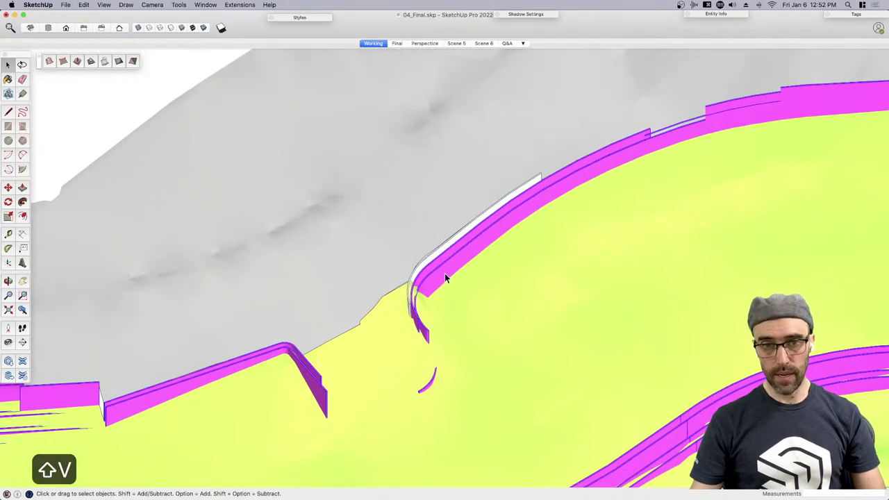
key("super+e")
key("b")
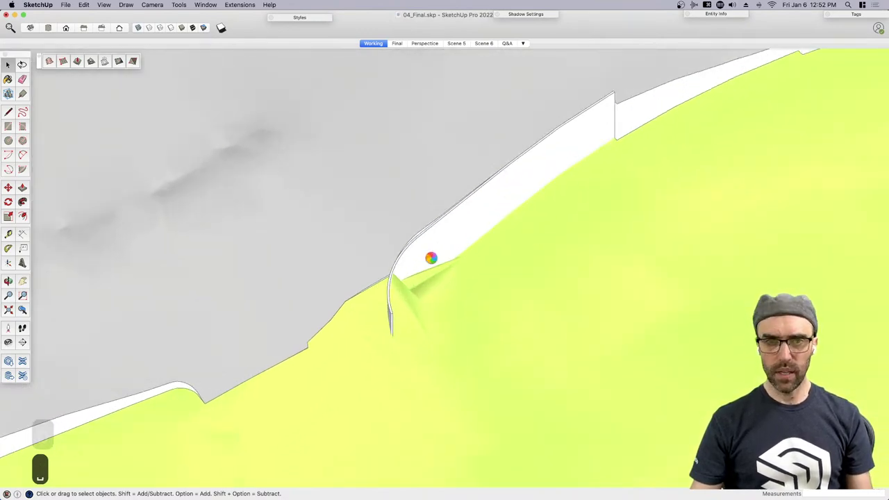
left_click(436, 252)
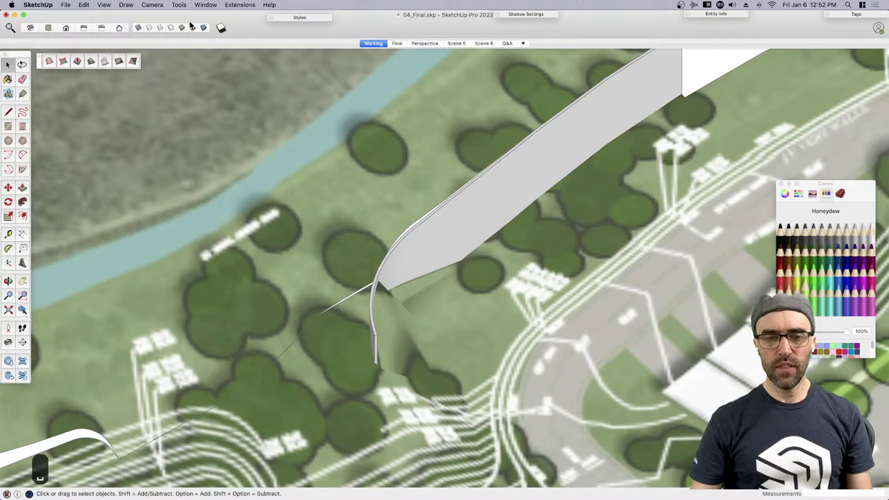
Turn colour-by-tag back on and orbit around the pasted white wall to inspect it
left_click(854, 14)
left_click(870, 24)
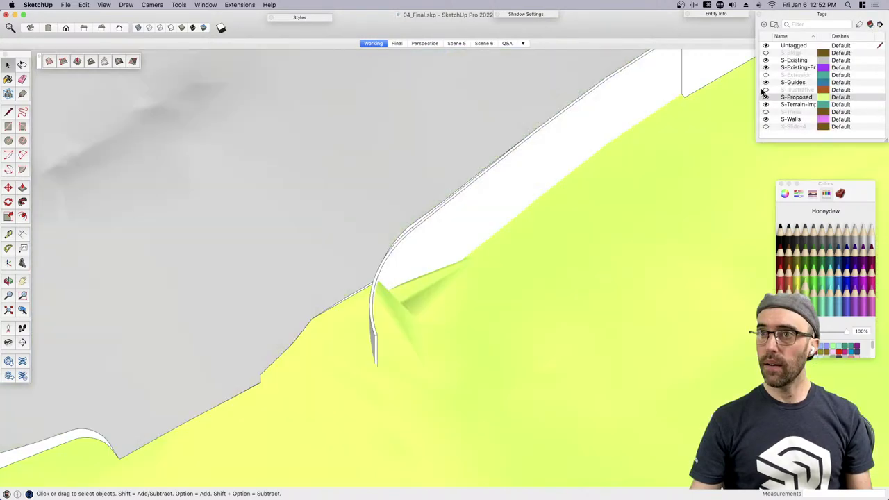
key("o")
left_click_drag(407, 307, 395, 152)
key("space")
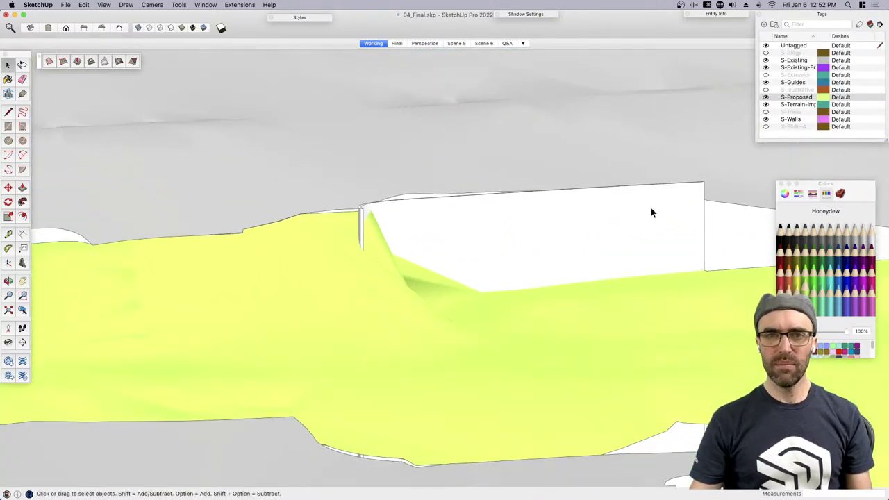
middle_click_drag(651, 212, 645, 234)
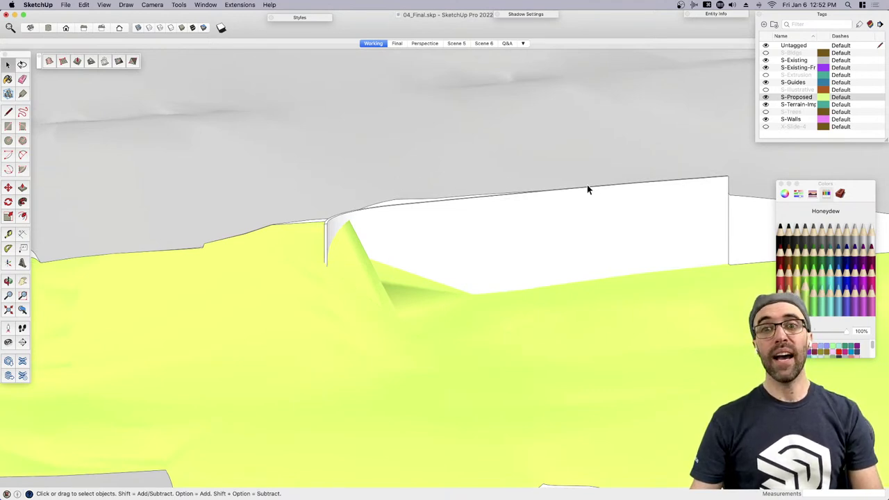
middle_click_drag(709, 203, 412, 258)
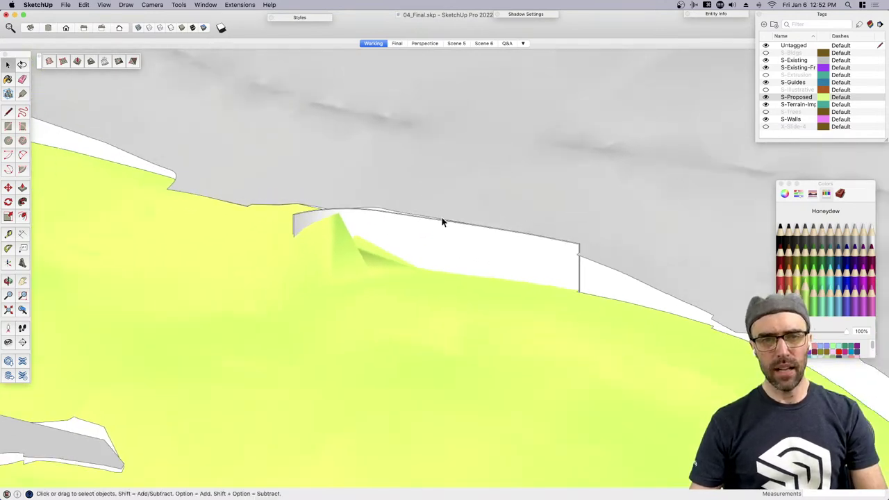
scroll(388, 205, "up", 3)
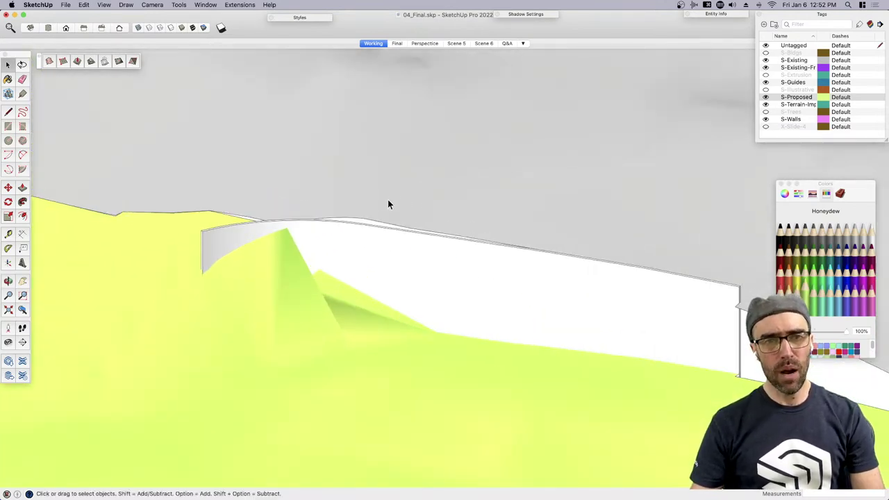
scroll(354, 221, "up", 2)
key("l")
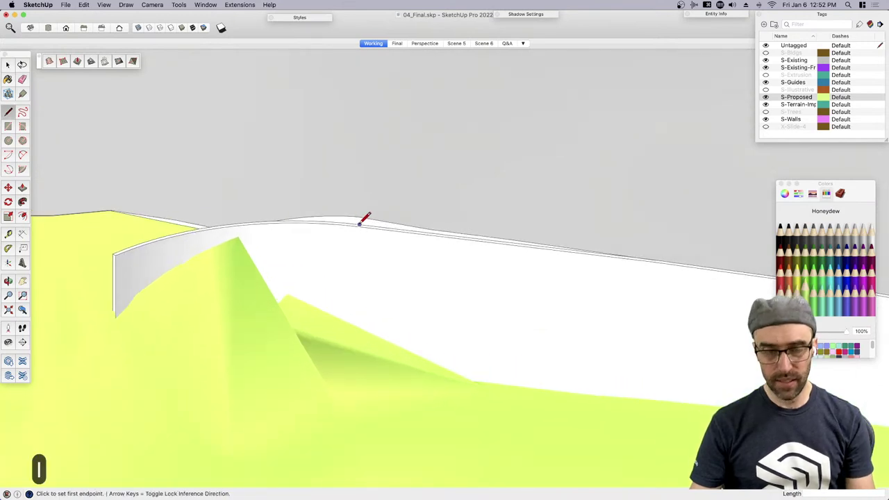
left_click(359, 223)
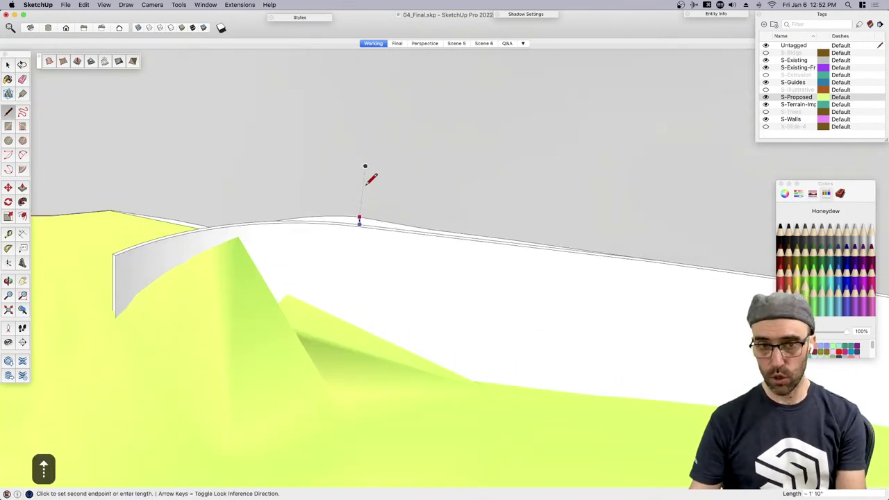
key("space")
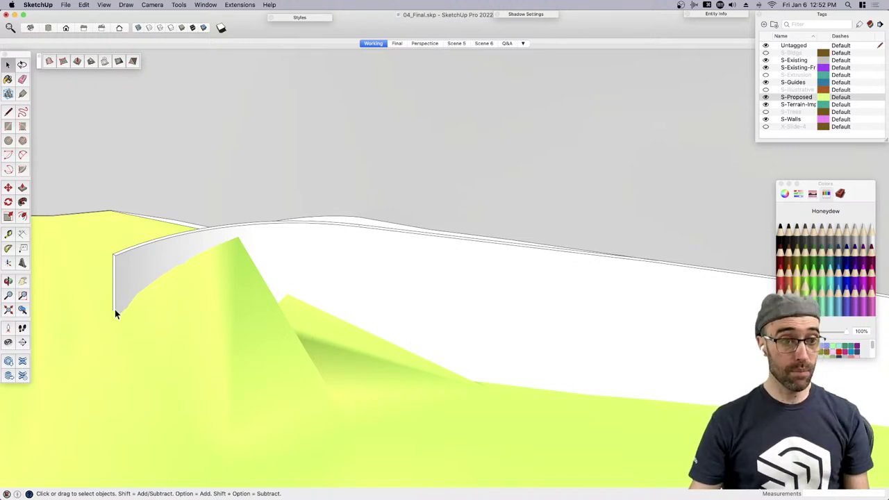
middle_click_drag(114, 311, 300, 280)
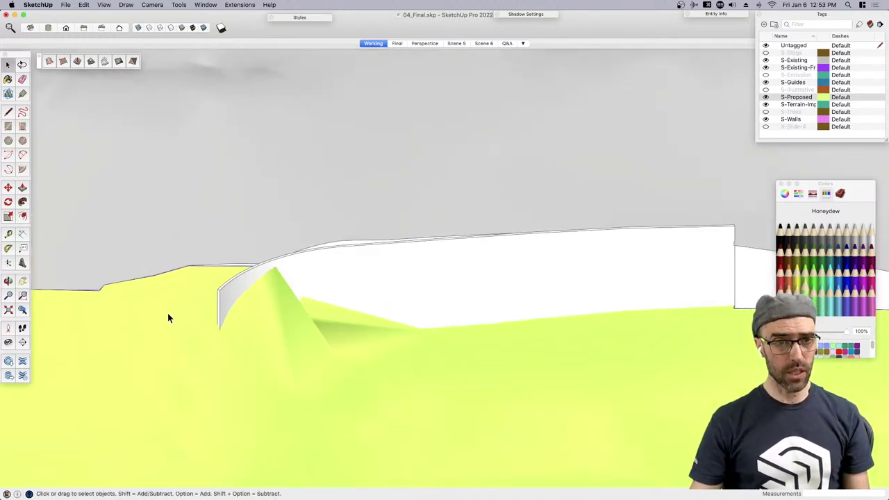
triple_click(169, 313)
middle_click_drag(239, 354, 312, 346)
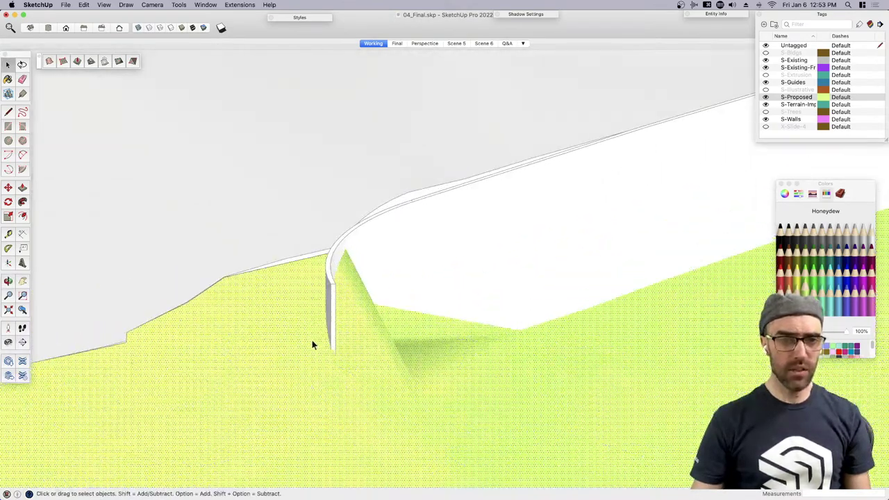
middle_click_drag(331, 314, 421, 278)
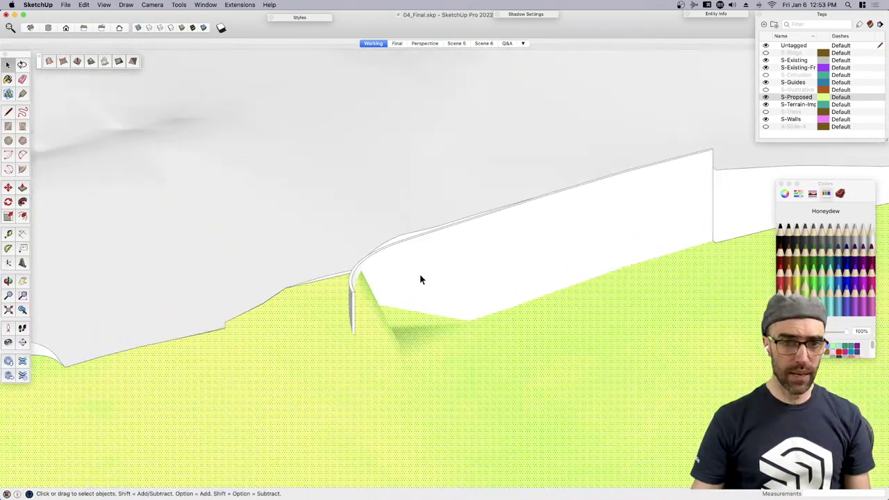
scroll(380, 336, "down", 5)
Copy and delete the curved wall, then show the terrain's hidden mesh edges
left_click(398, 307)
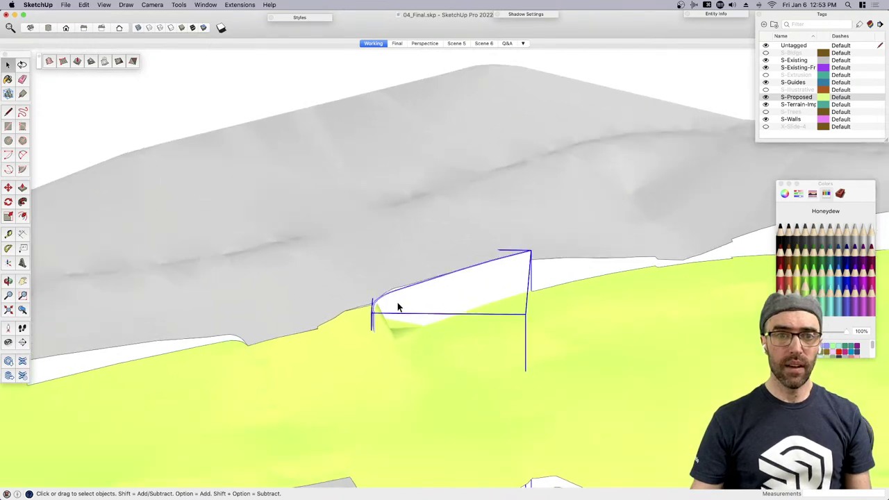
key("super+c")
key("BackSpace")
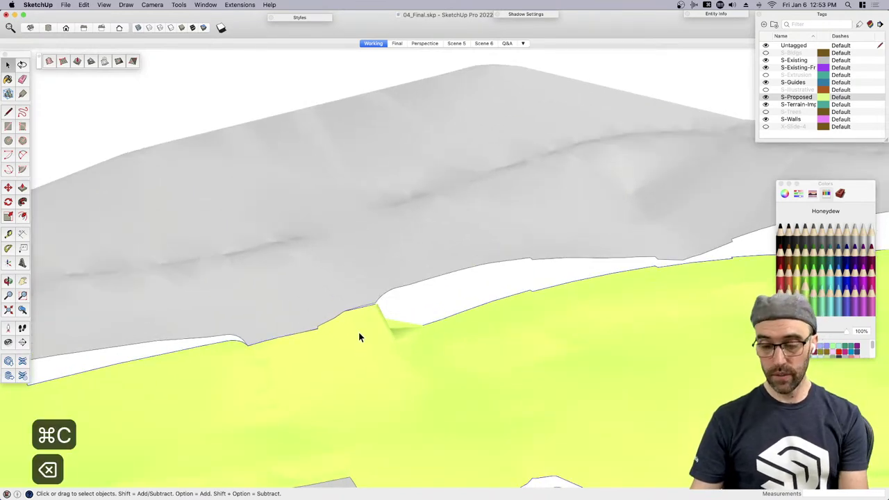
left_click(358, 336)
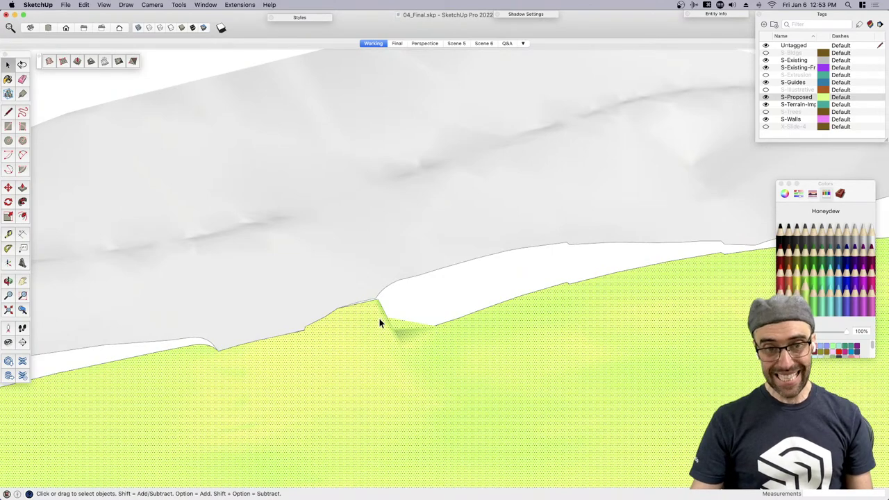
key("j")
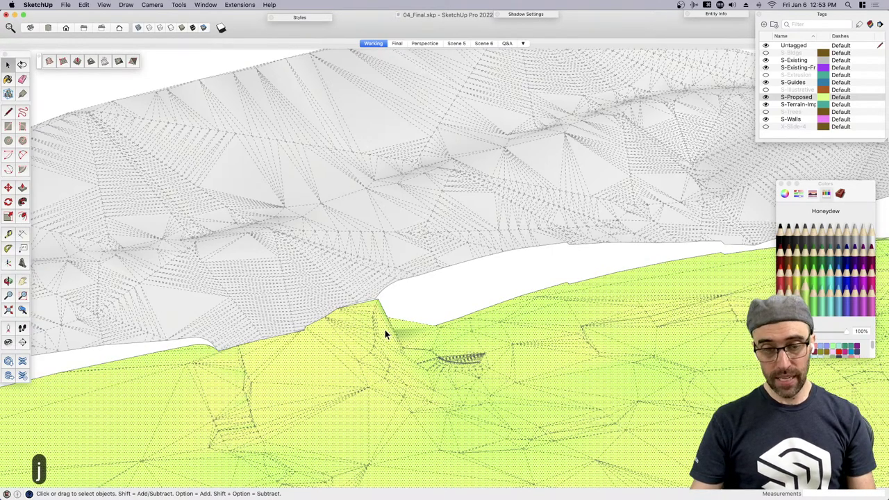
scroll(384, 329, "up", 4)
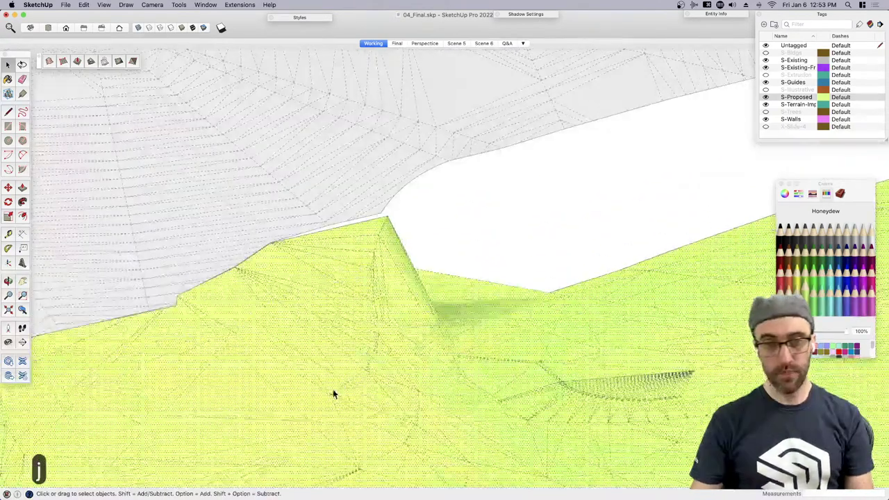
scroll(383, 229, "up", 3)
Select the terrain's ridge edges down from the peak and copy them
left_click(381, 227)
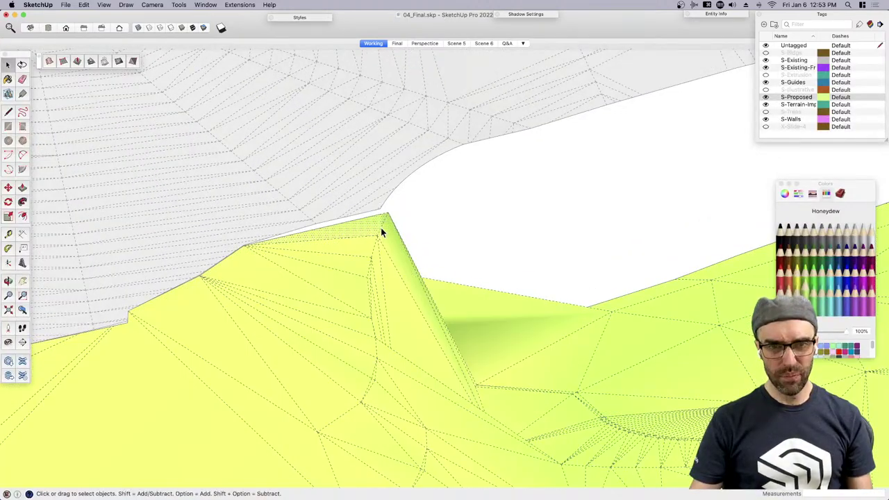
left_click(381, 227, "shift")
scroll(368, 253, "up", 3)
left_click(384, 220)
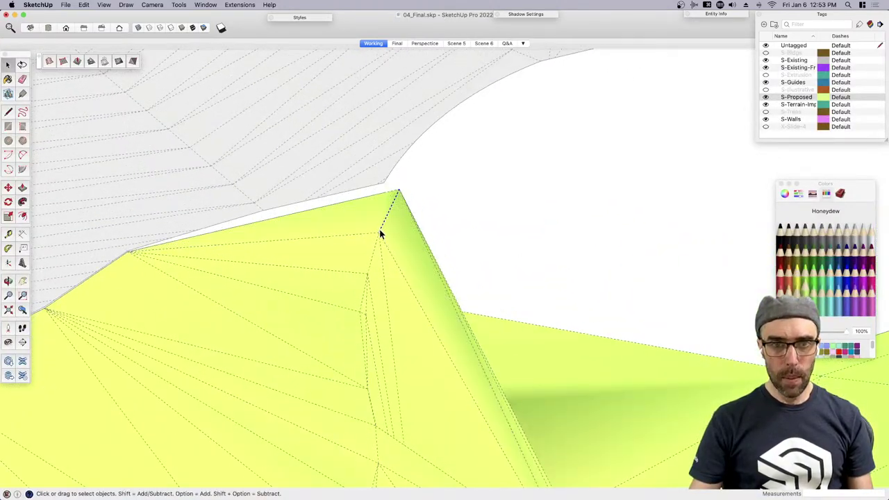
left_click(376, 254, "shift")
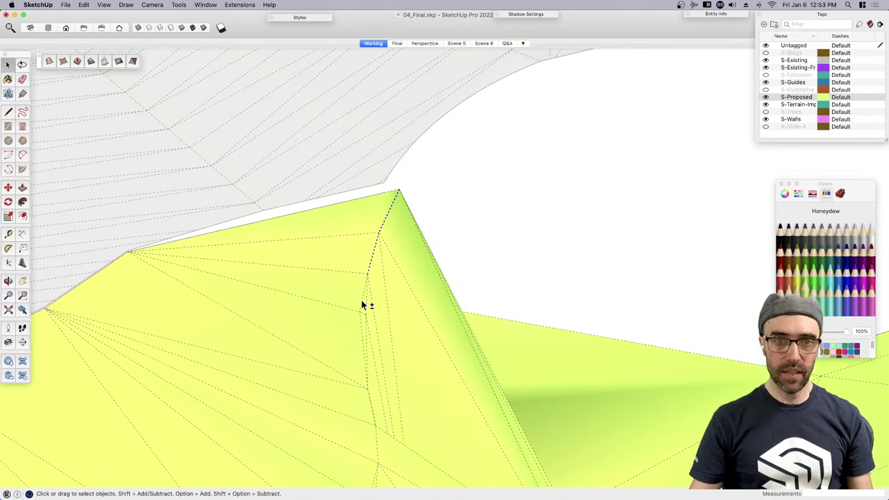
left_click(361, 331, "shift")
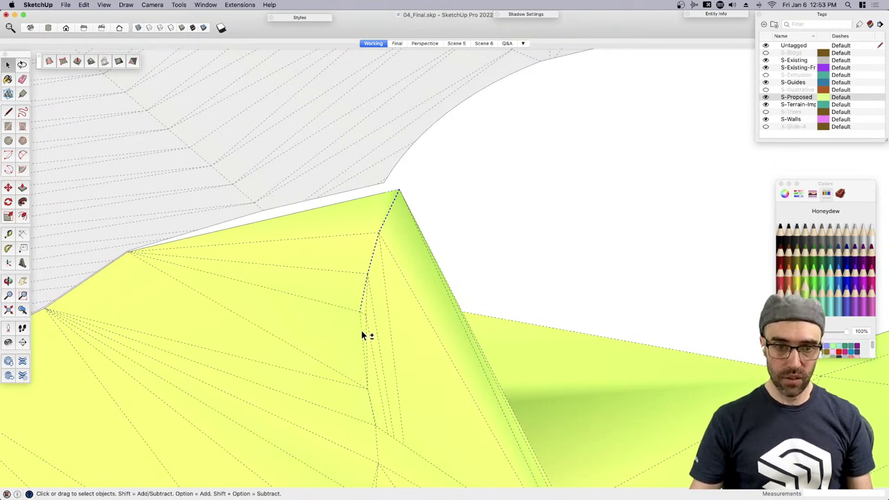
scroll(362, 330, "down", 2)
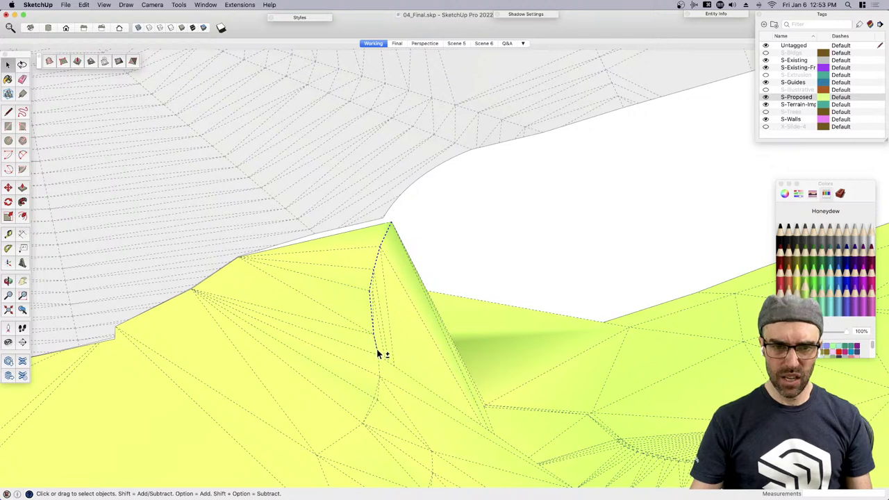
scroll(379, 401, "up", 2)
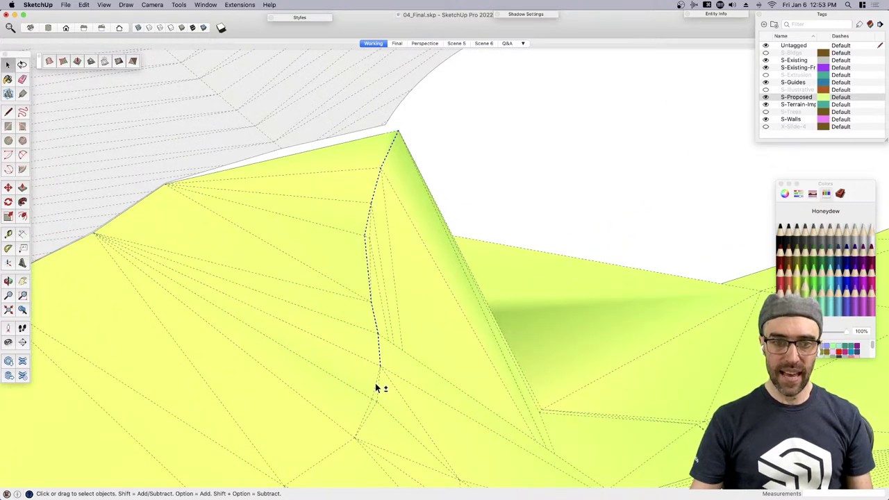
scroll(362, 402, "down", 1)
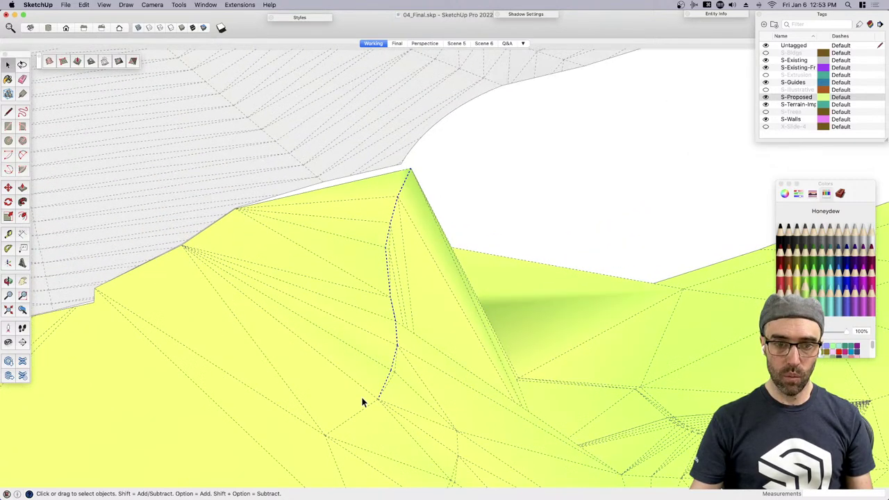
middle_click_drag(429, 335, 390, 311)
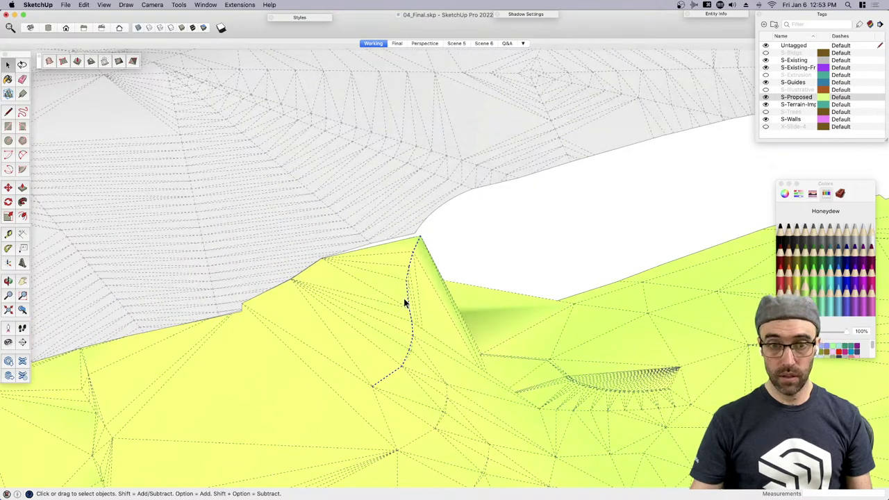
key("super+c")
Hide the mesh edges again and paste the ridge edges in place
scroll(479, 255, "down", 2)
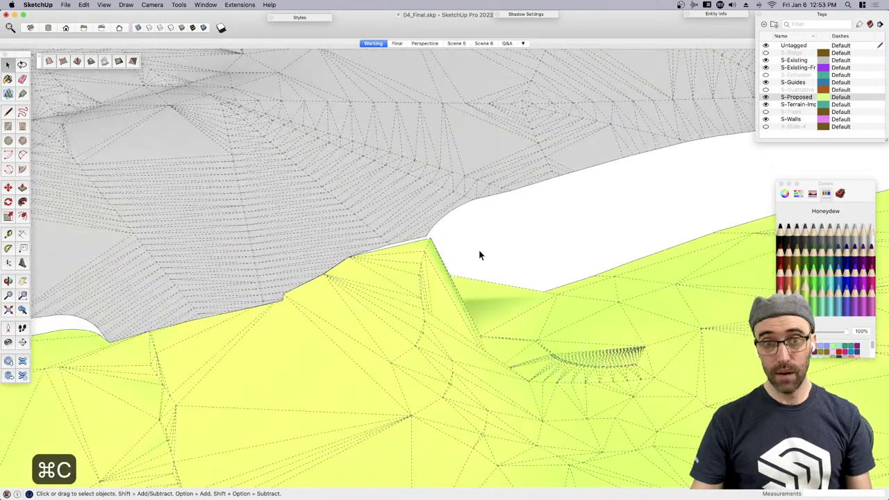
key("j")
key("shift+v")
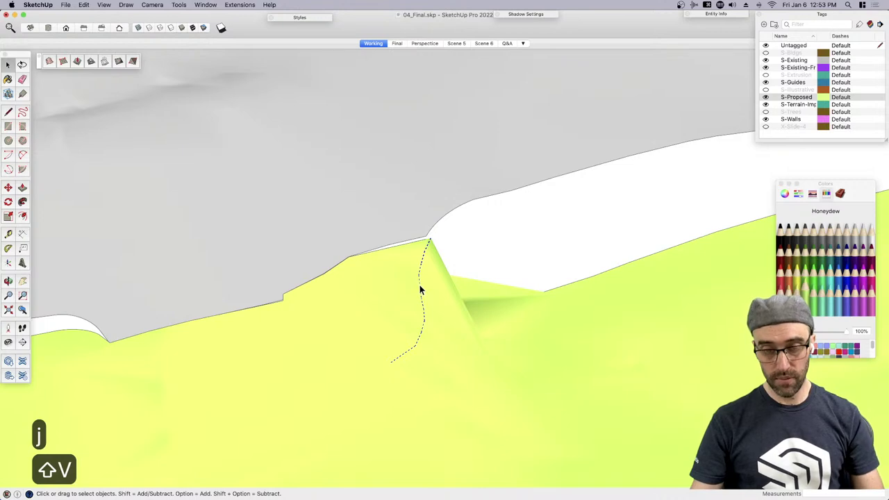
right_click(420, 275)
Open the Soften Edges panel from the Window menu
left_click(513, 241)
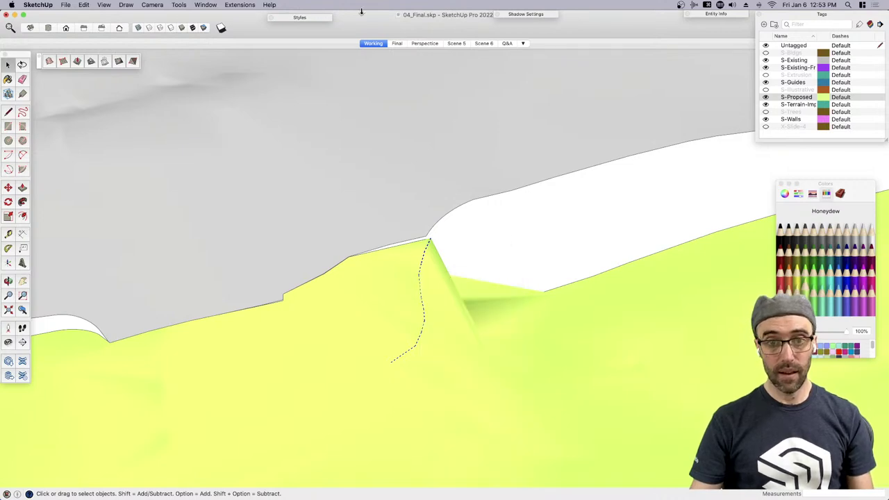
left_click(205, 5)
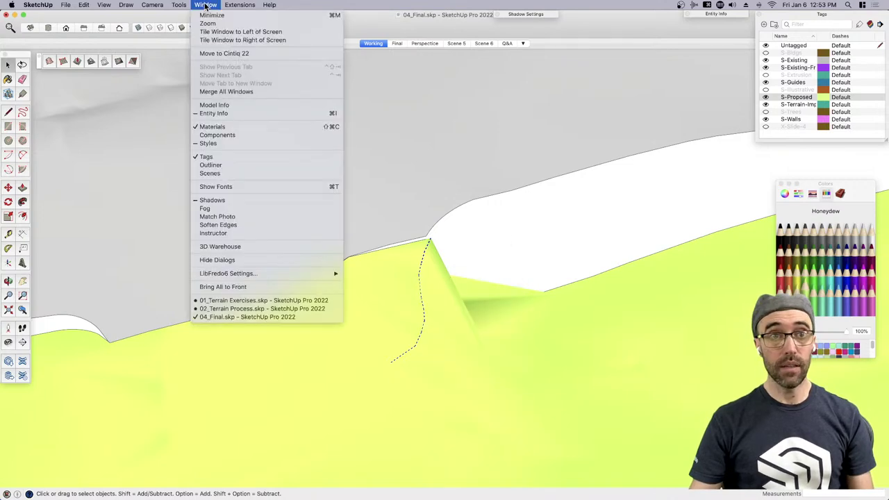
left_click(226, 225)
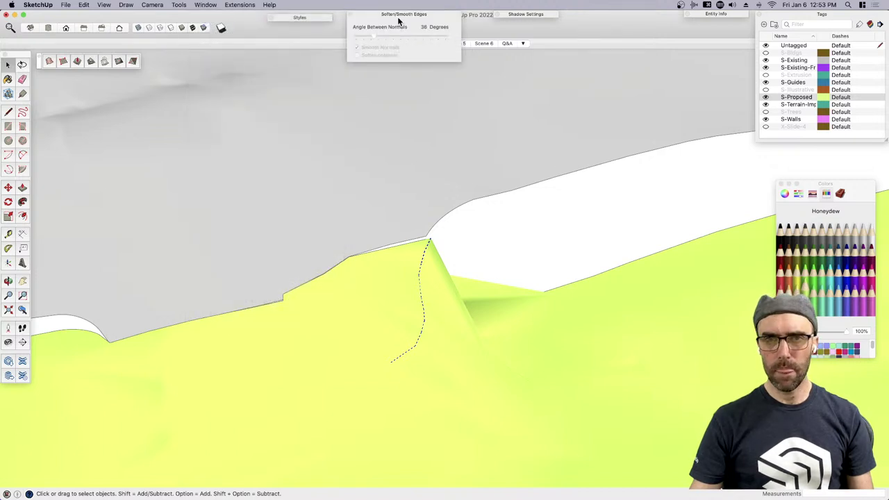
Erase the dashed ridge edge and zoom in on the peak
right_click(425, 312)
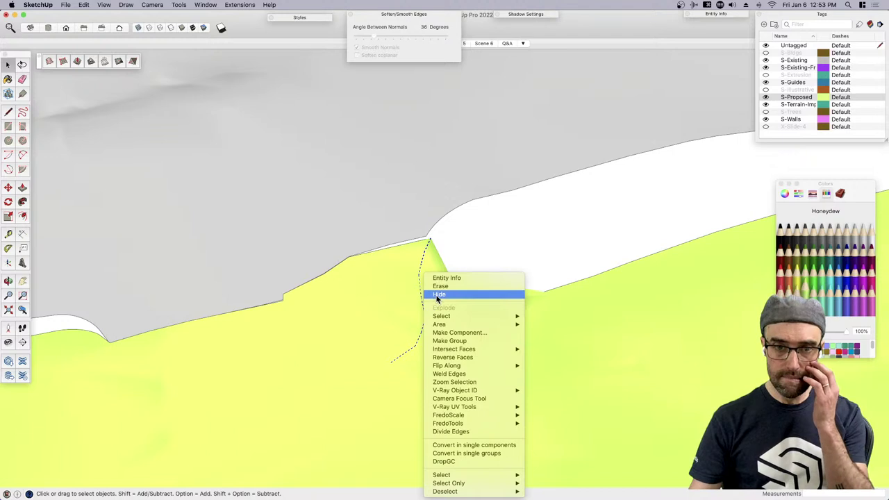
left_click(437, 285)
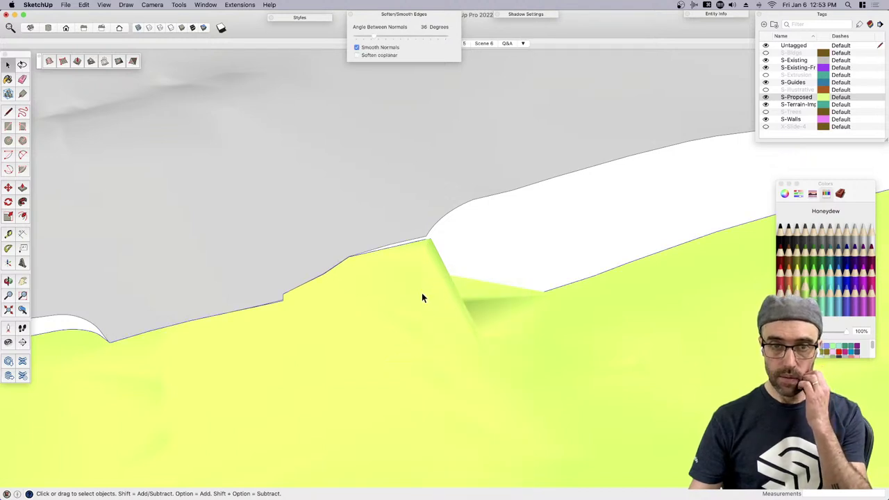
left_click_drag(428, 239, 440, 366)
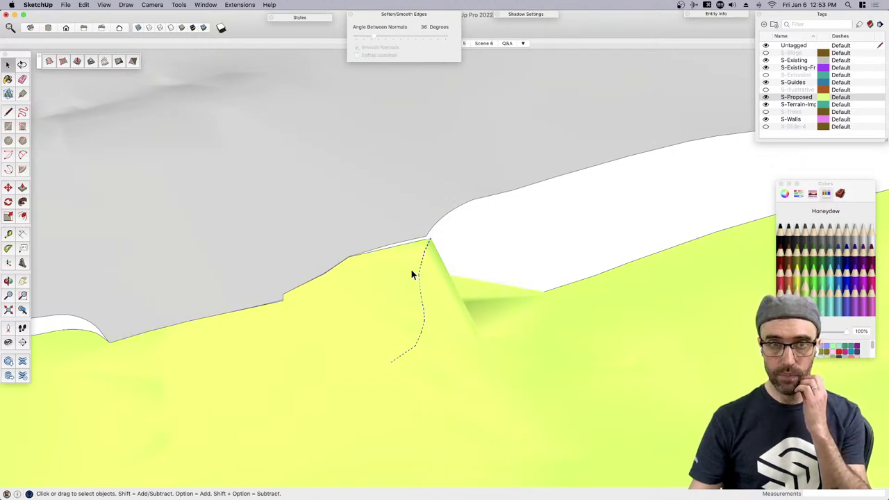
scroll(408, 286, "up", 2)
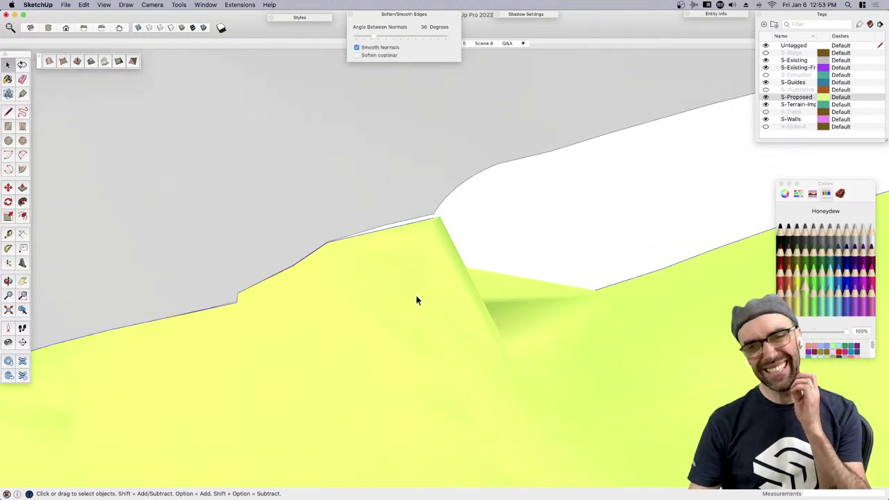
Undo back until the curved wall returns, then copy the wall group and delete it
key("n")
mouse_move(462, 224)
middle_mouse_down()
mouse_move(422, 254)
mouse_move(431, 232)
mouse_move(516, 271)
mouse_move(426, 277)
middle_mouse_up()
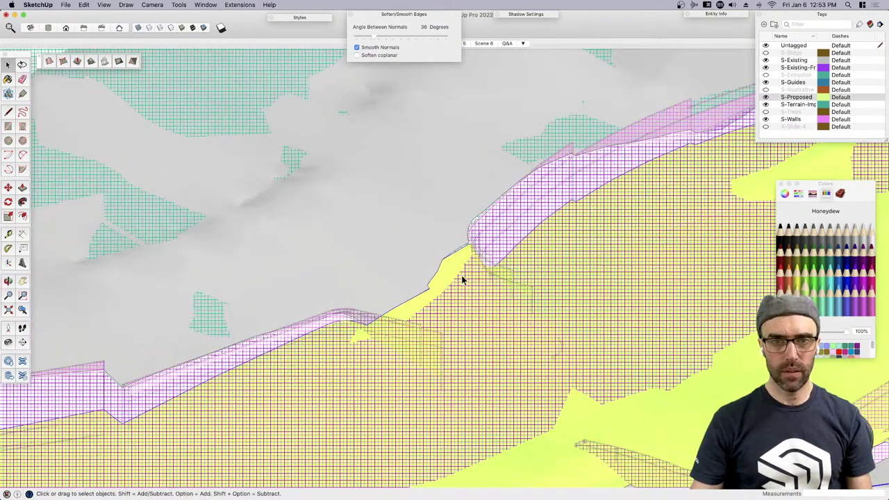
key("super+z")
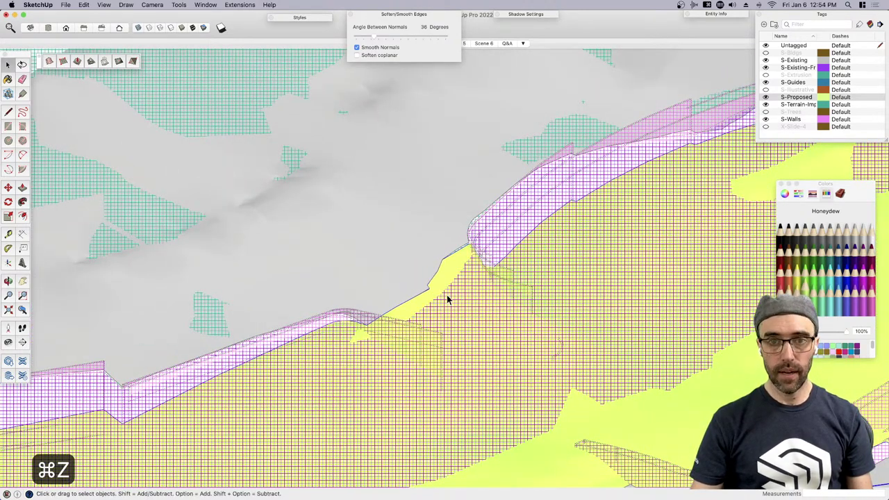
key("n")
key("super+z")
key("super+z")
key("super+z")
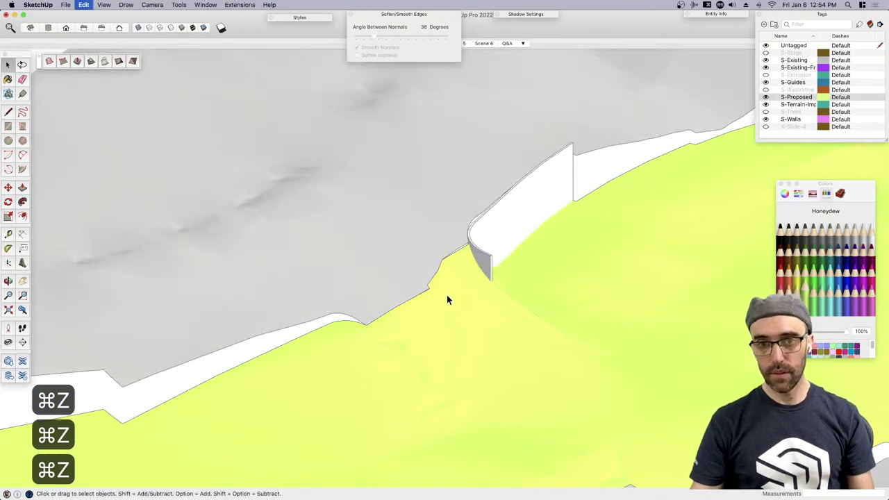
left_click(483, 253)
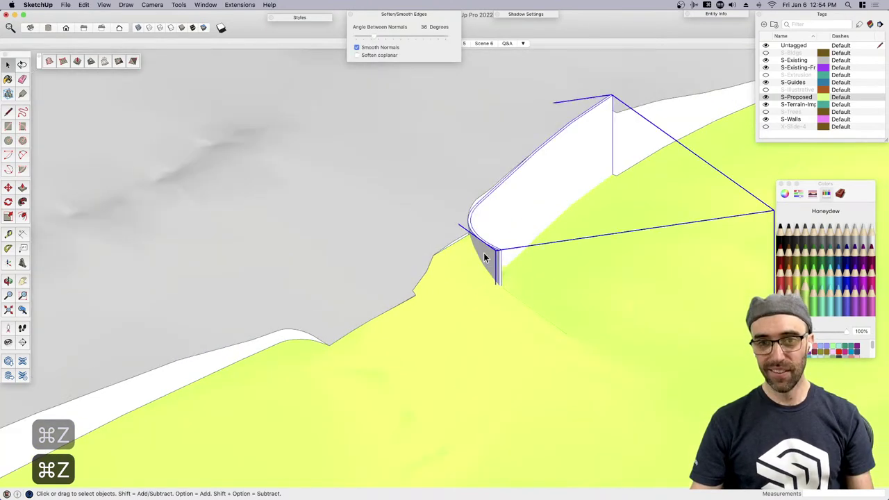
key("super+c")
key("BackSpace")
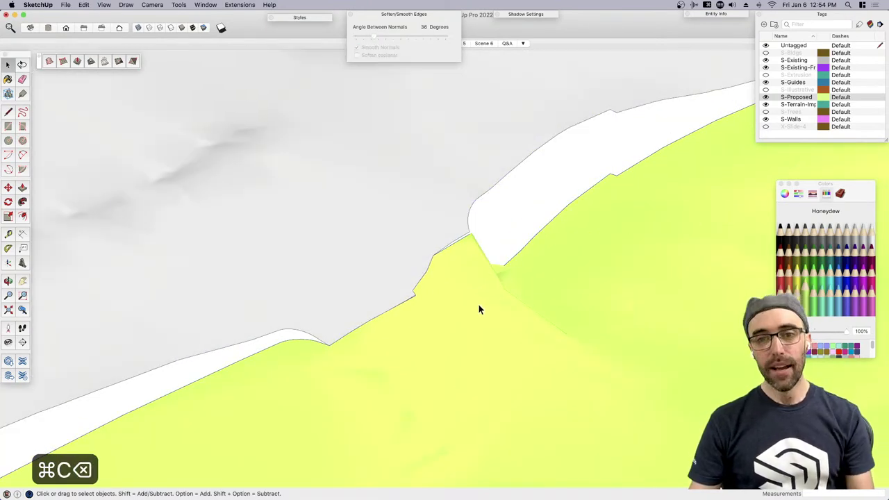
Paste the curved wall back in place and scale it taller above the terrain
triple_click(479, 303)
key("Escape")
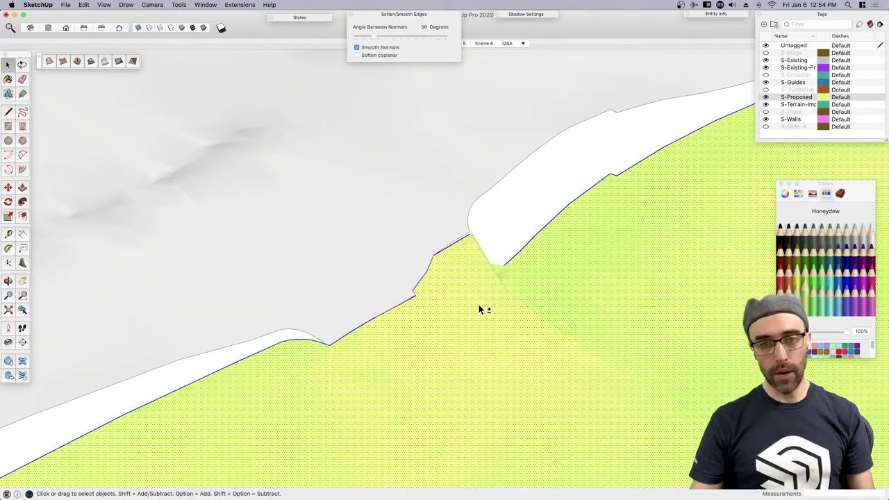
key("super+shift+v")
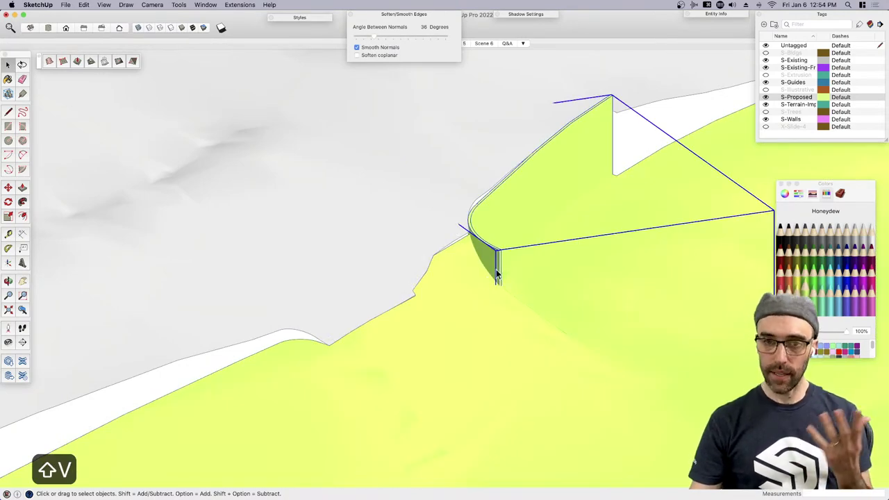
key("s")
left_click(551, 171)
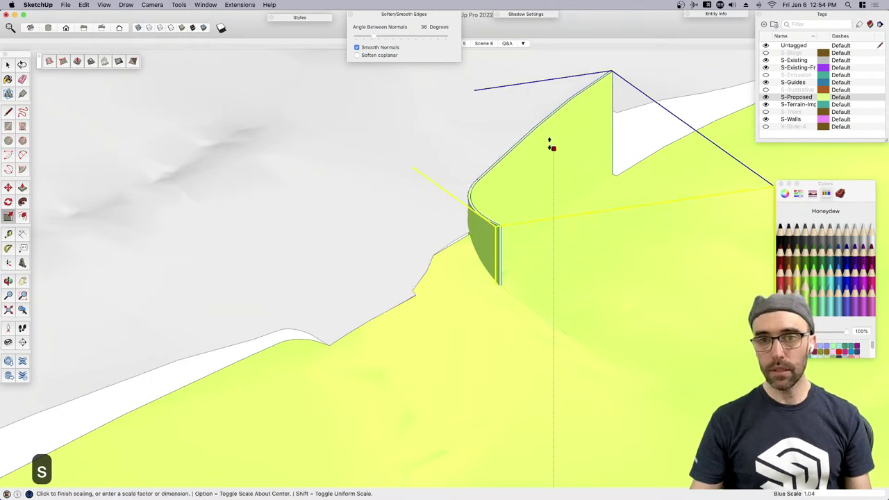
left_click(552, 141)
key("space")
Intersect the wall and terrain with Intersect Faces > With Selection, then hide the wall
left_click(467, 264)
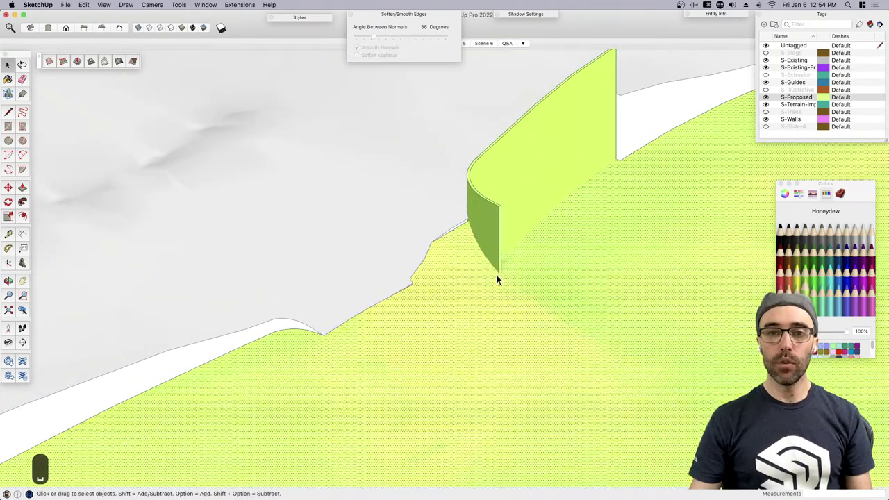
middle_click_drag(447, 229, 464, 259)
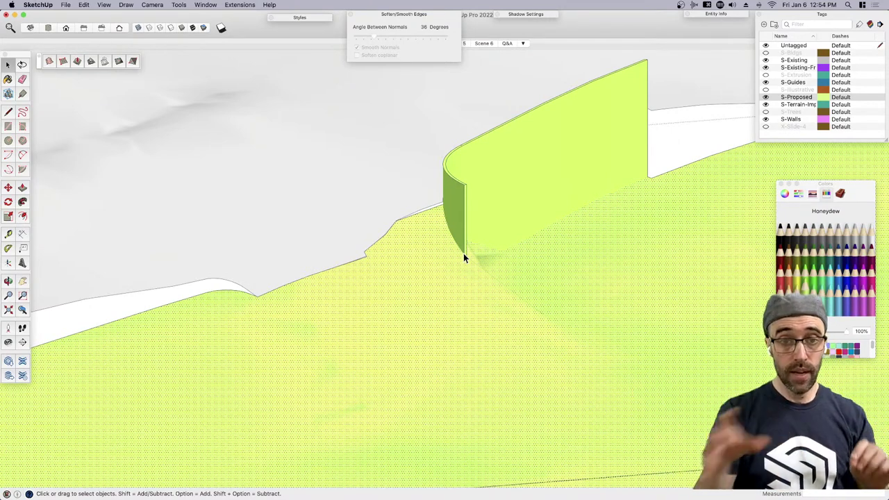
left_click(458, 214)
left_click(423, 243, "shift")
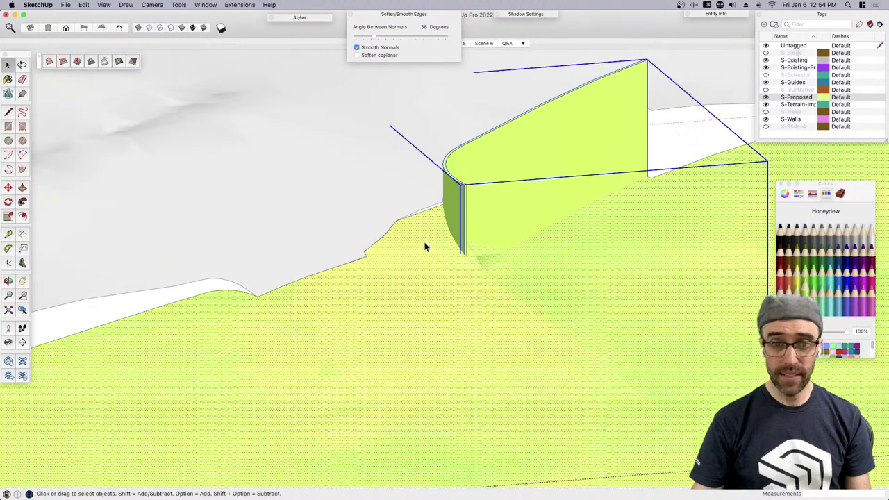
right_click(424, 241)
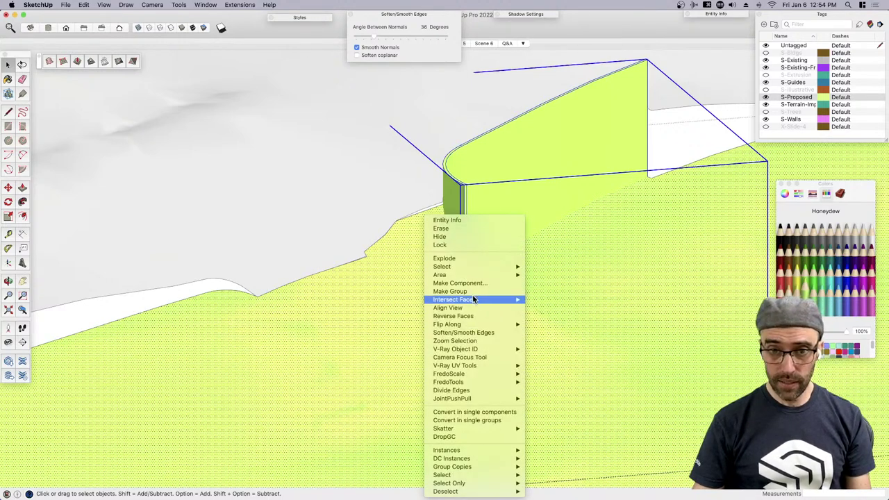
mouse_move(474, 300)
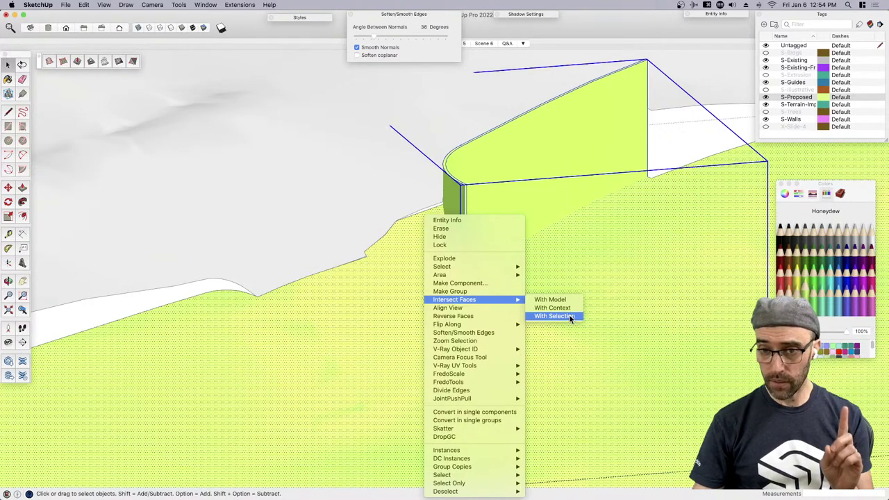
left_click(572, 316)
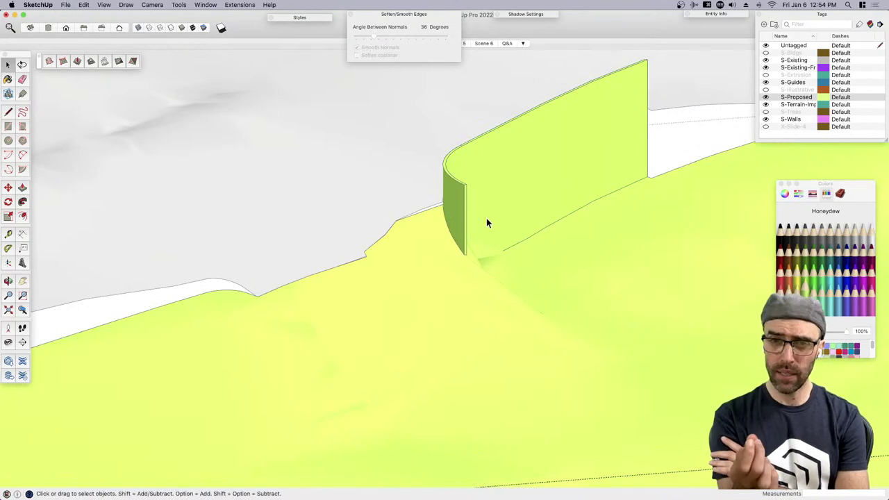
left_click(532, 200)
key("super+e")
Copy the curved intersection edge, paste it in place, and hide everything else
scroll(436, 209, "up", 3)
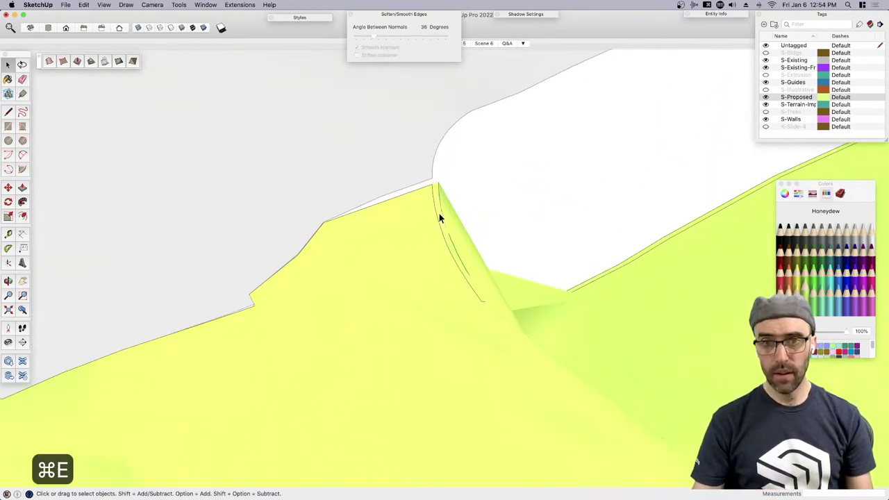
left_click(435, 212)
middle_click_drag(445, 222, 325, 179)
left_click_drag(298, 133, 410, 319)
scroll(486, 325, "down", 2)
key("super+c")
middle_click_drag(476, 326, 456, 266)
left_click(528, 254)
key("shift+v")
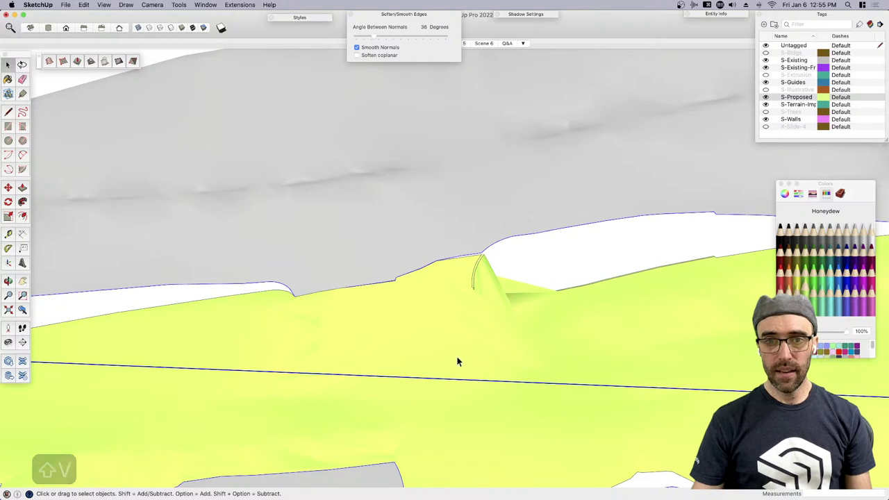
key("super+e")
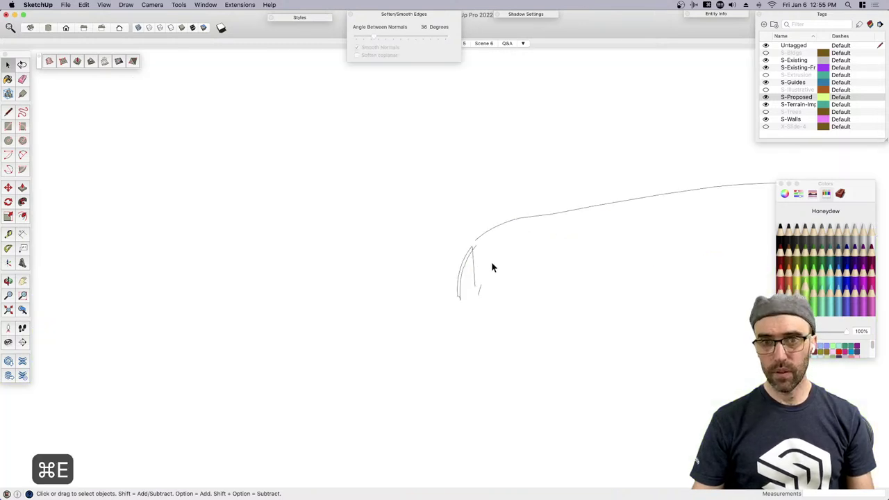
Erase the wedge's short edges, the inner curve segments and the stray bottom edge
key("e")
left_click_drag(481, 271, 481, 243)
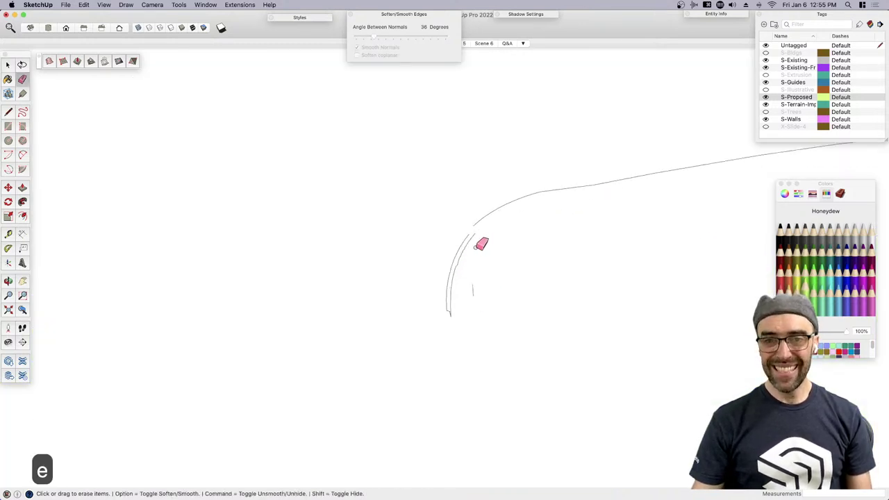
middle_click_drag(480, 242, 479, 288)
middle_click_drag(449, 338, 435, 323)
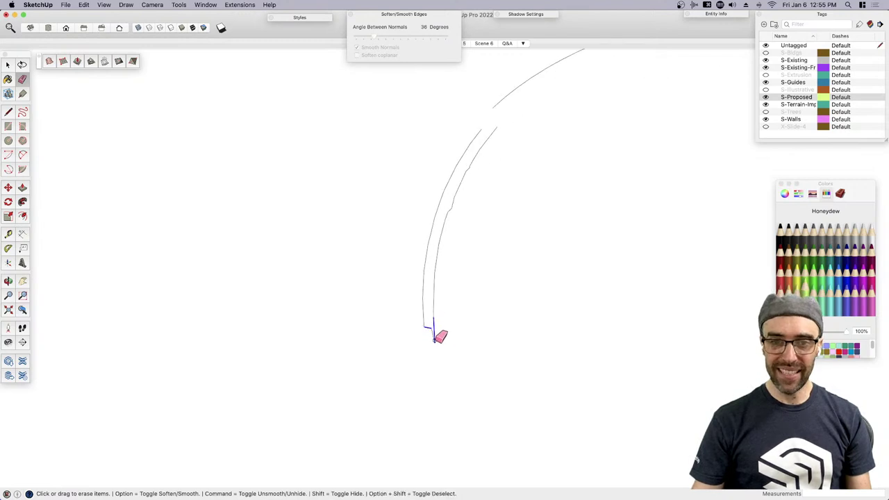
left_click(441, 333)
left_click_drag(458, 201, 437, 312)
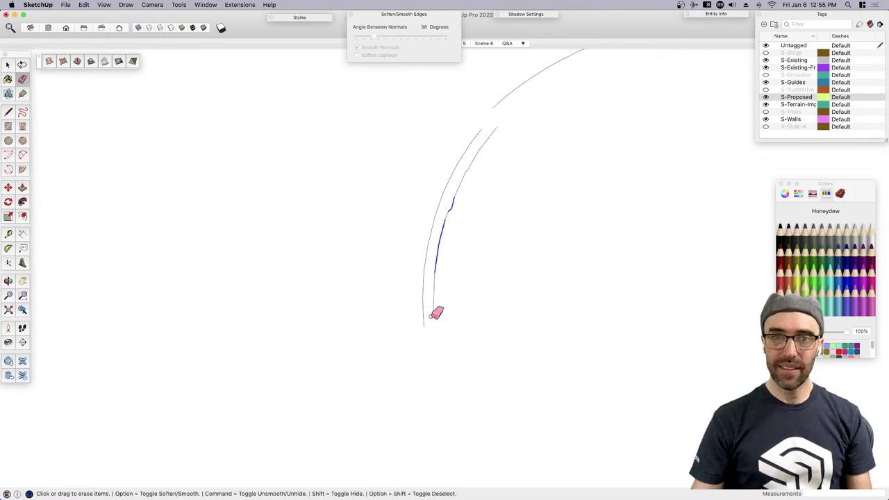
left_click_drag(449, 238, 436, 298)
key("space")
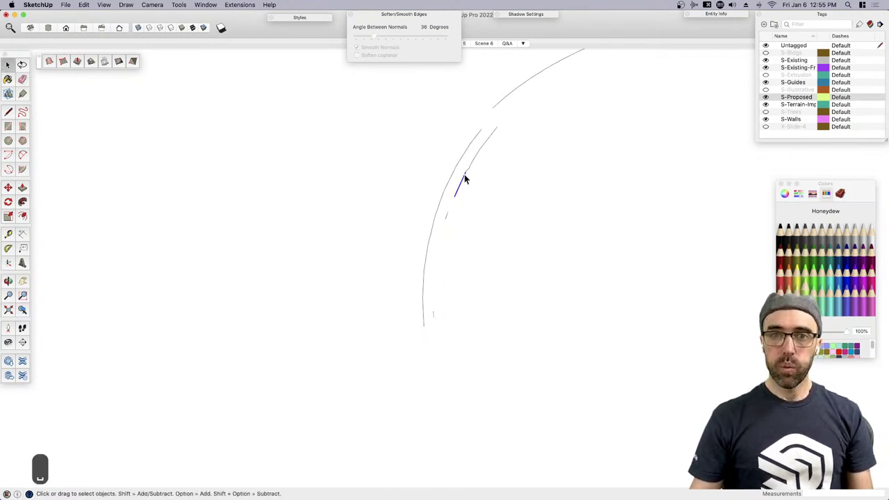
left_click(464, 174)
key("BackSpace")
key("BackSpace")
left_click(433, 313)
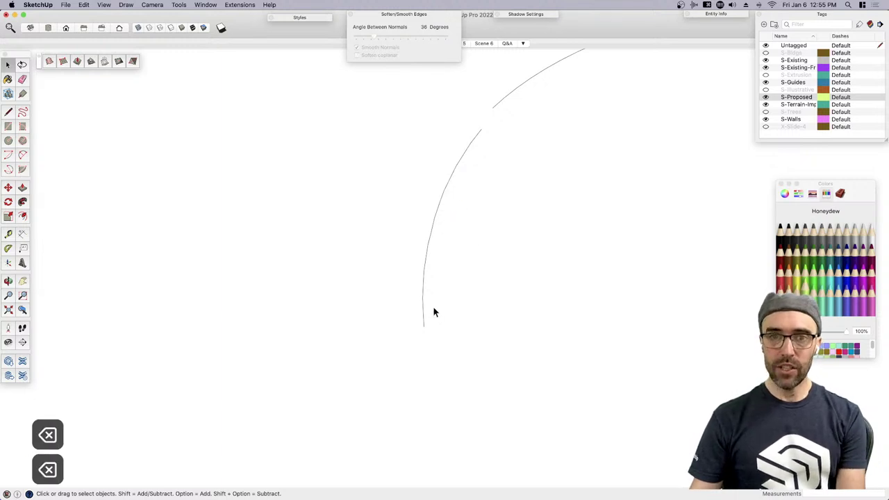
key("BackSpace")
Draw a line bridging the gap in the arc
key("l")
scroll(497, 114, "up", 3)
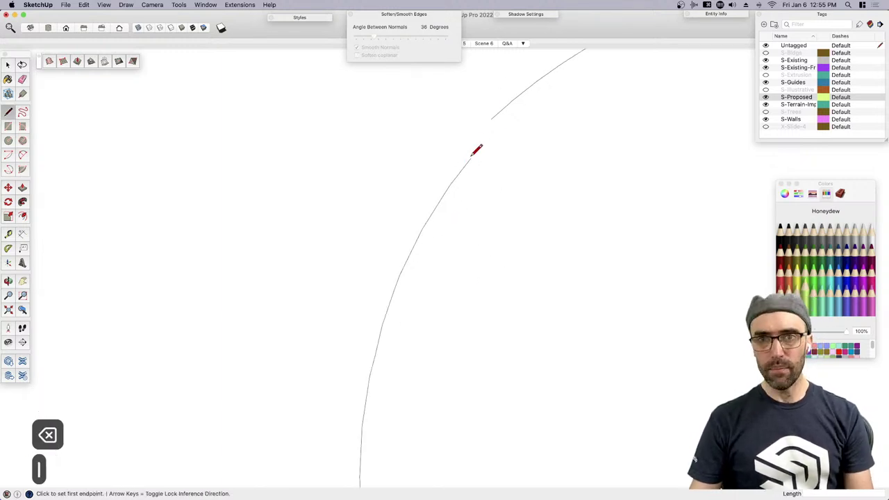
left_click(471, 157)
scroll(496, 114, "down", 2)
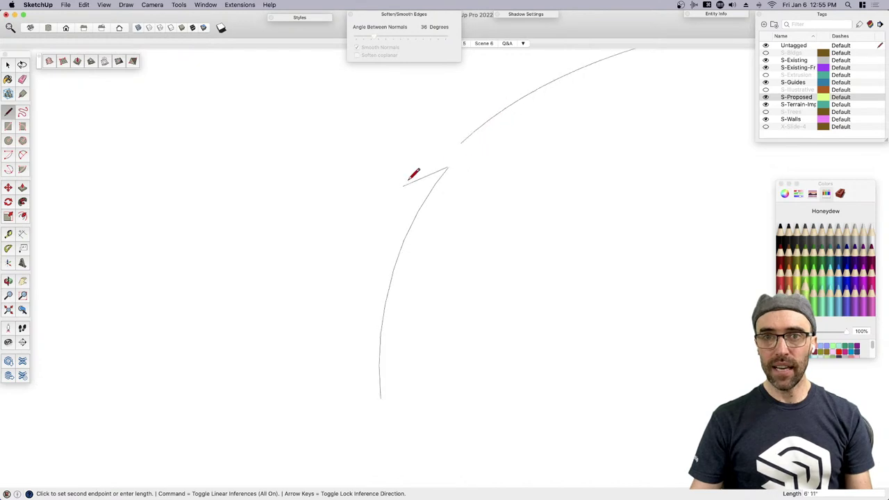
scroll(487, 118, "up", 3)
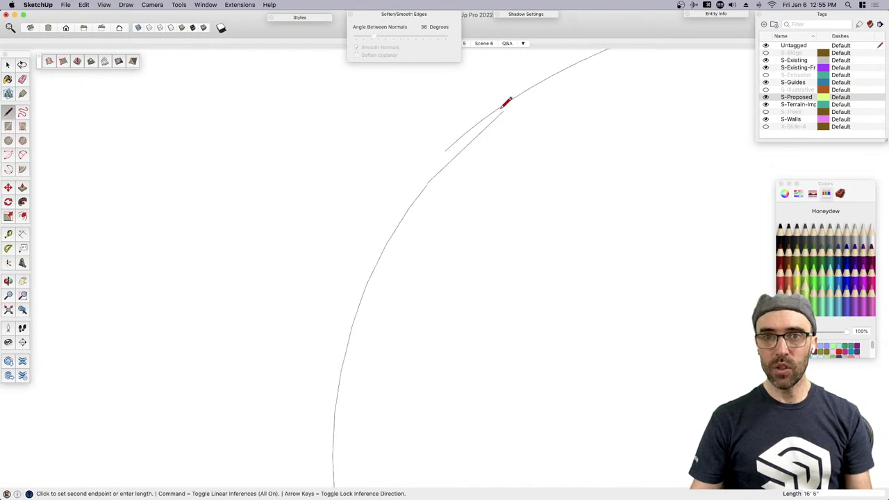
key("Escape")
left_click(445, 148)
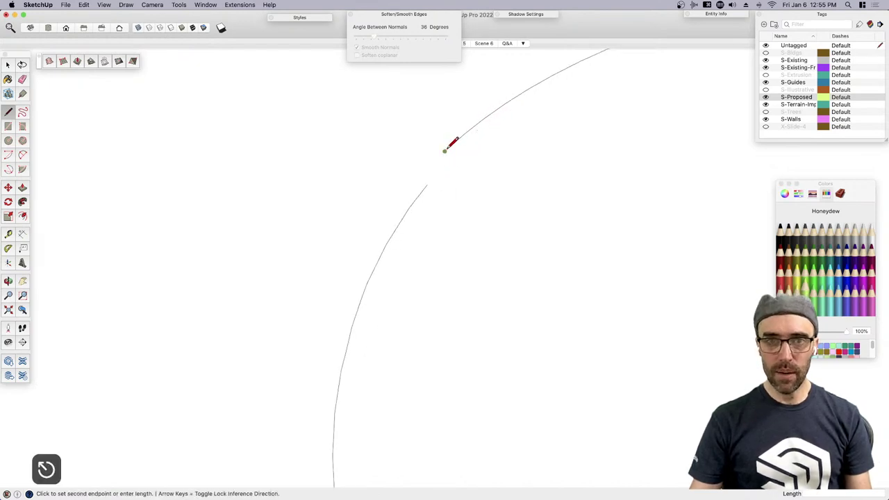
scroll(434, 160, "up", 3)
left_click(406, 223)
Select the entire cleaned curve, briefly trying the Offset tool on it
key("e")
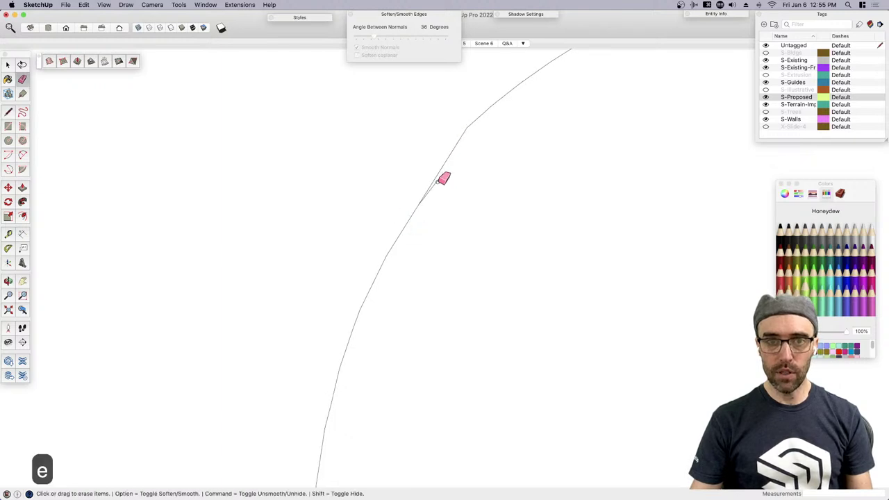
key("space")
scroll(360, 215, "down", 5)
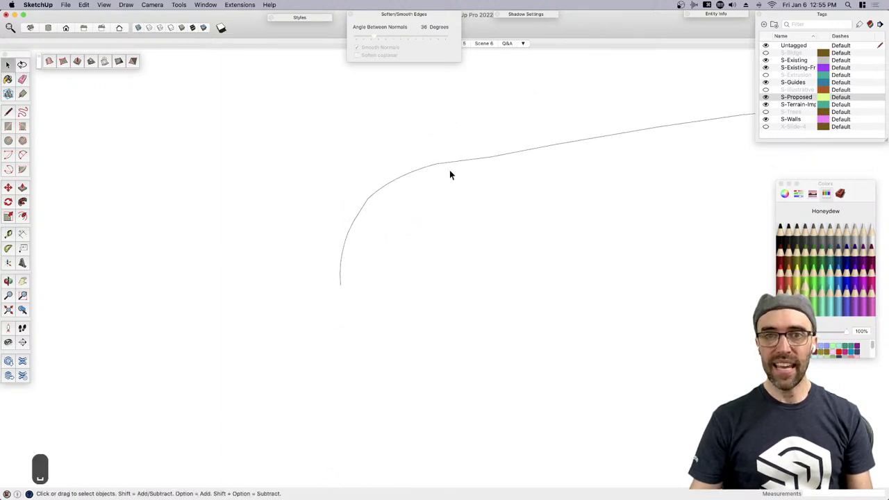
scroll(294, 219, "down", 3)
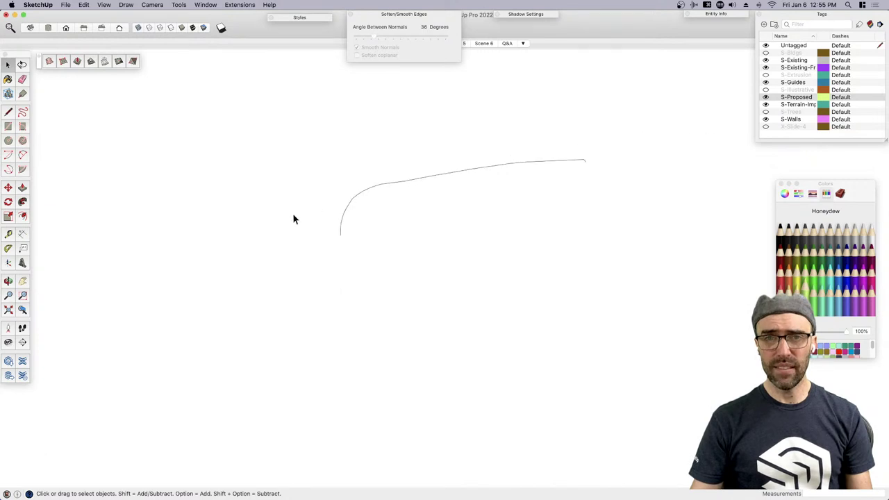
left_click_drag(298, 155, 597, 237)
scroll(594, 181, "up", 2)
middle_click_drag(594, 174, 326, 248)
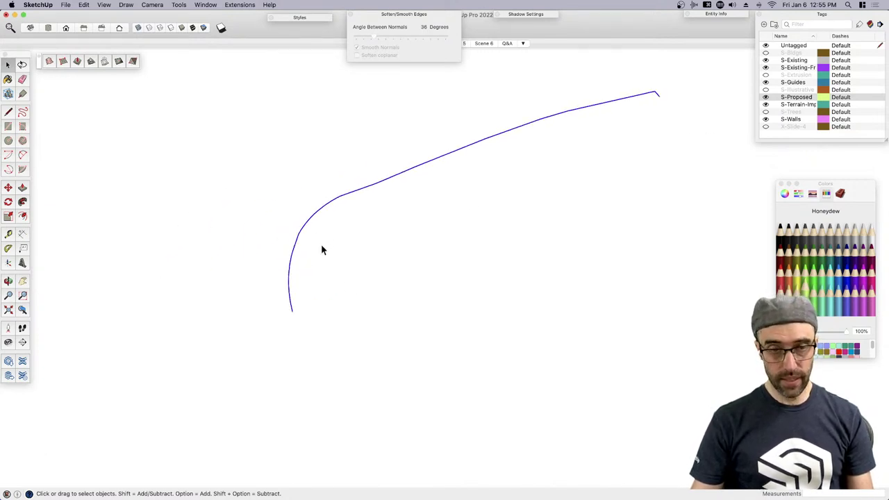
key("f")
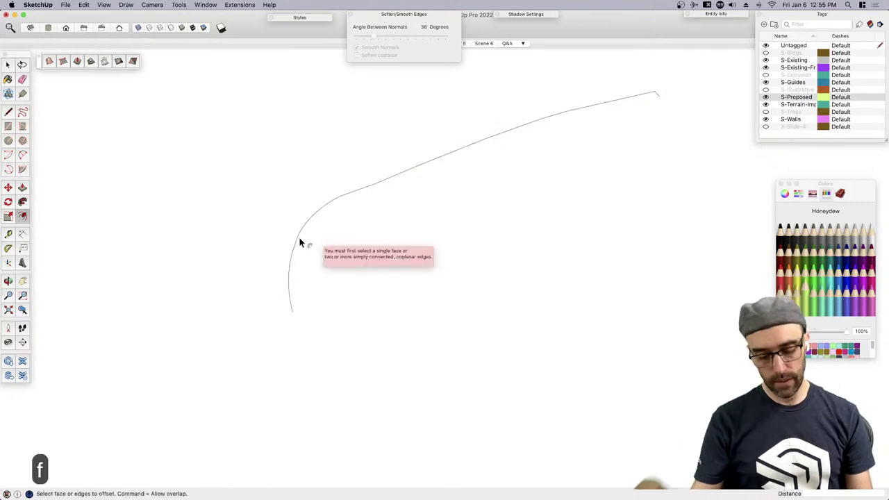
key("space")
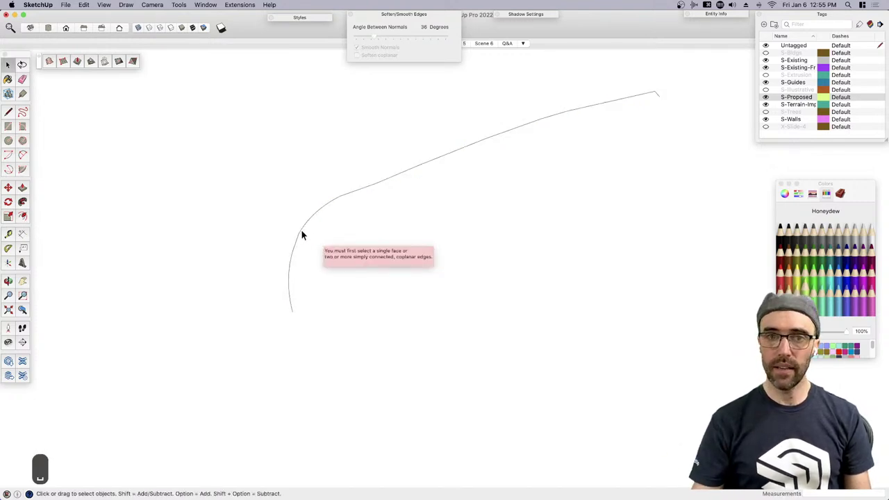
left_click(300, 237)
middle_click_drag(302, 232, 454, 205)
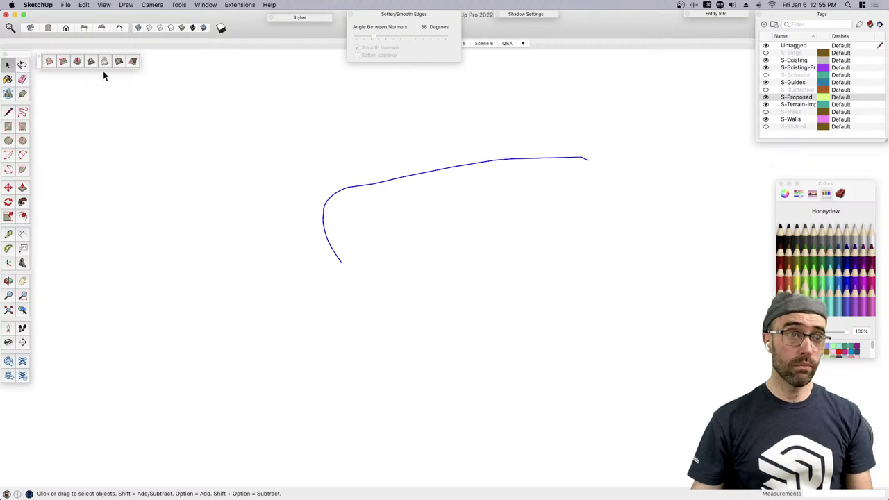
Close the curve's ends with a straight line to form the wedge outline and select it
left_click(55, 62)
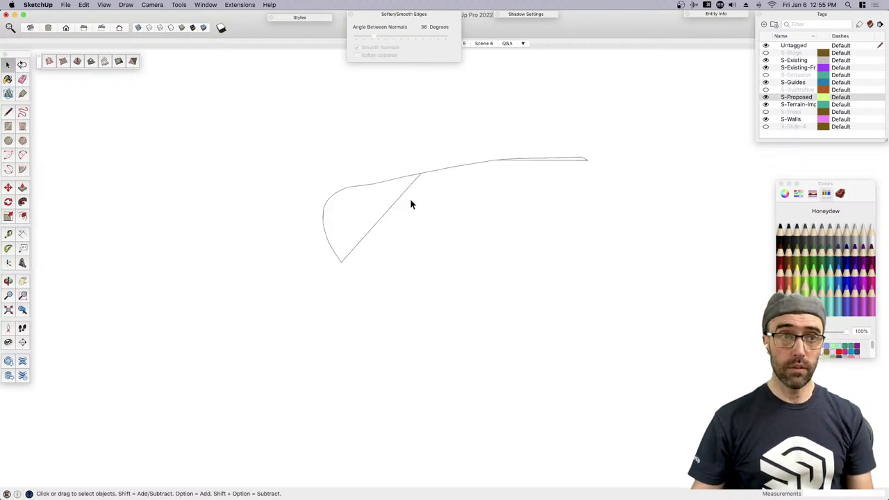
key("super+z")
key("l")
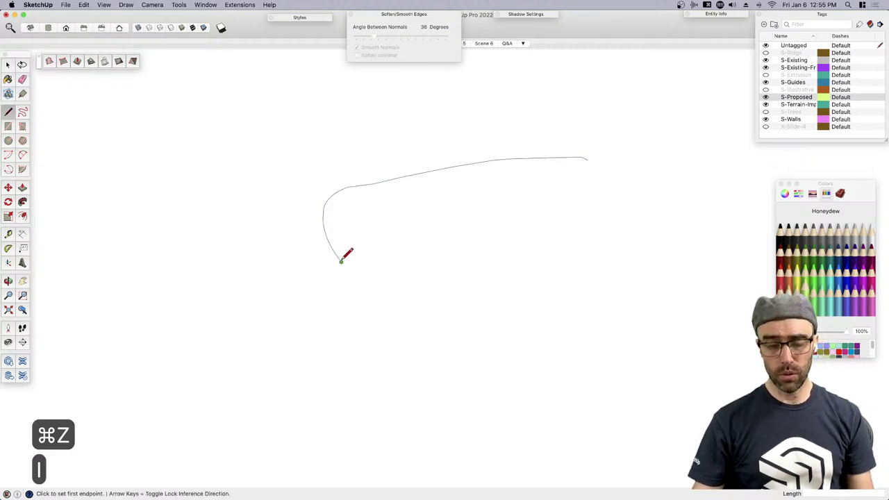
left_click(341, 260)
left_click(587, 159)
key("space")
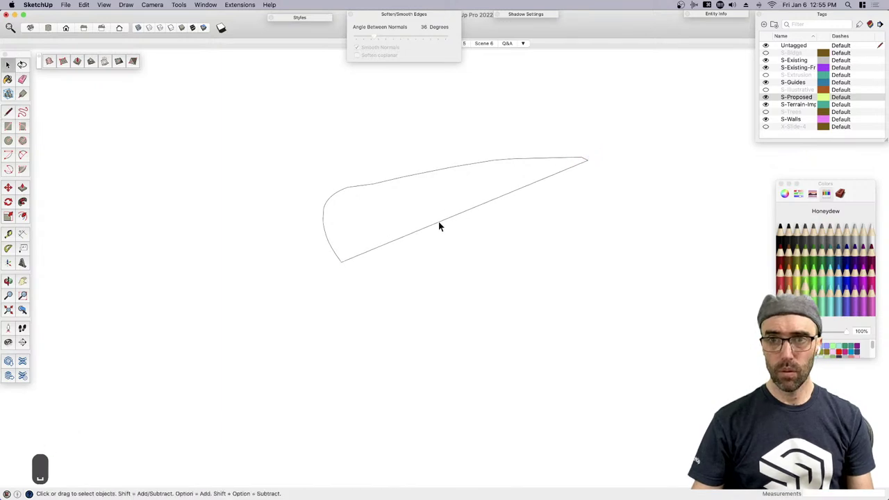
left_click_drag(223, 116, 645, 286)
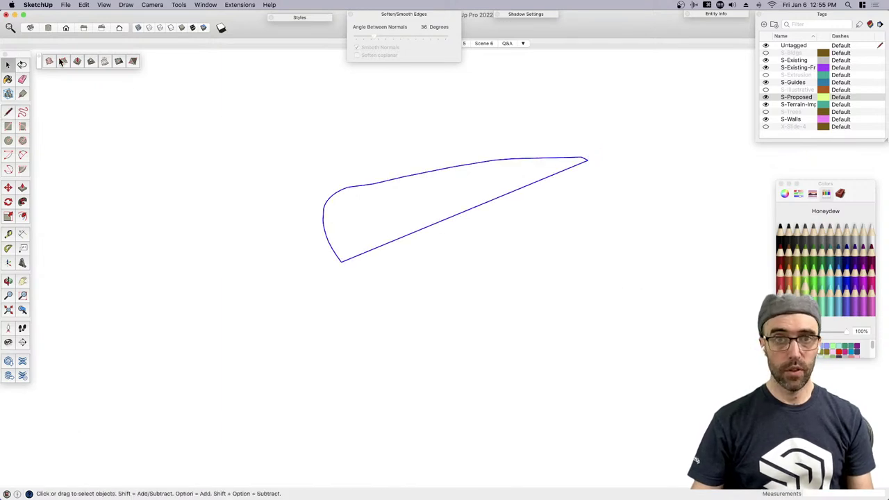
left_click(361, 221)
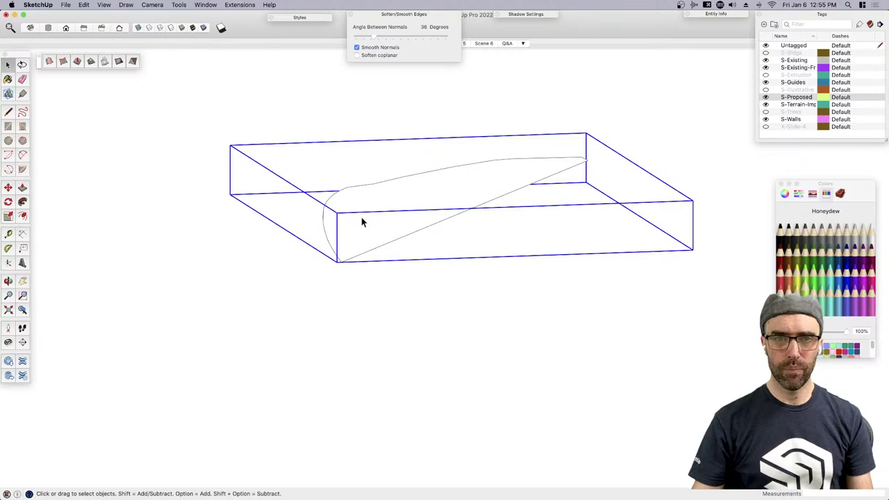
Hide the S-Existing, S-Existing-Fr, S-Guides, S-Proposed, S-Walls and S-Terrain-Imp tags
key("n")
scroll(389, 278, "down", 2)
scroll(417, 292, "down", 3)
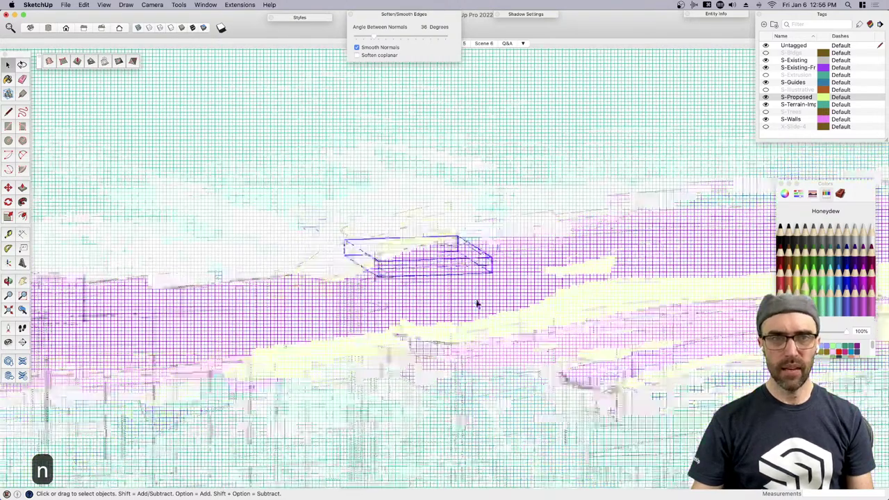
middle_click_drag(409, 167, 719, 147)
left_click(765, 59)
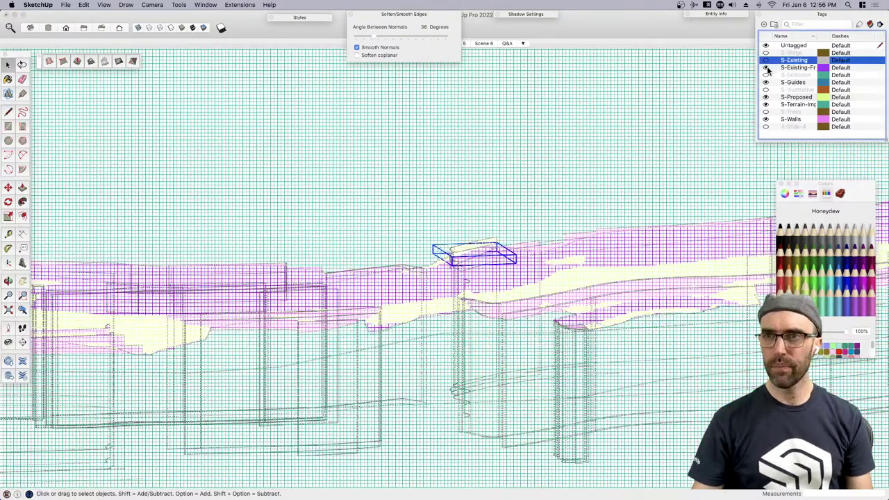
left_click(766, 67)
left_click(766, 82)
left_click(766, 97)
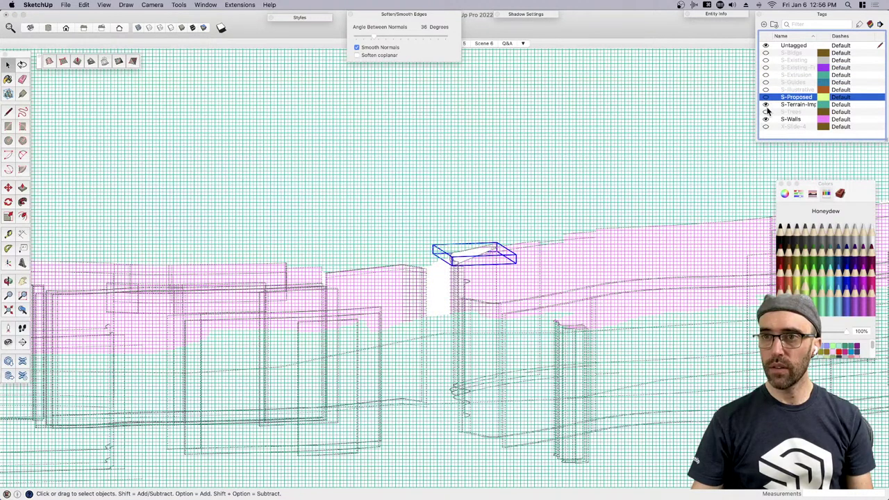
left_click(766, 120)
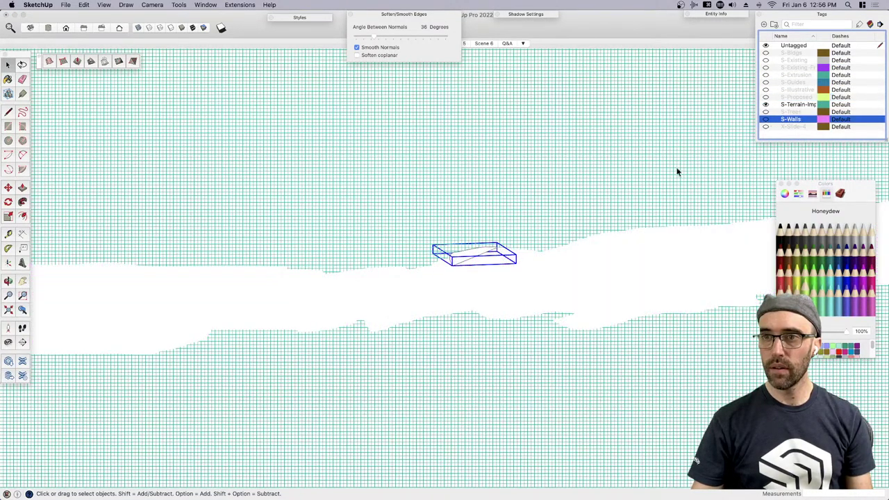
left_click(766, 104)
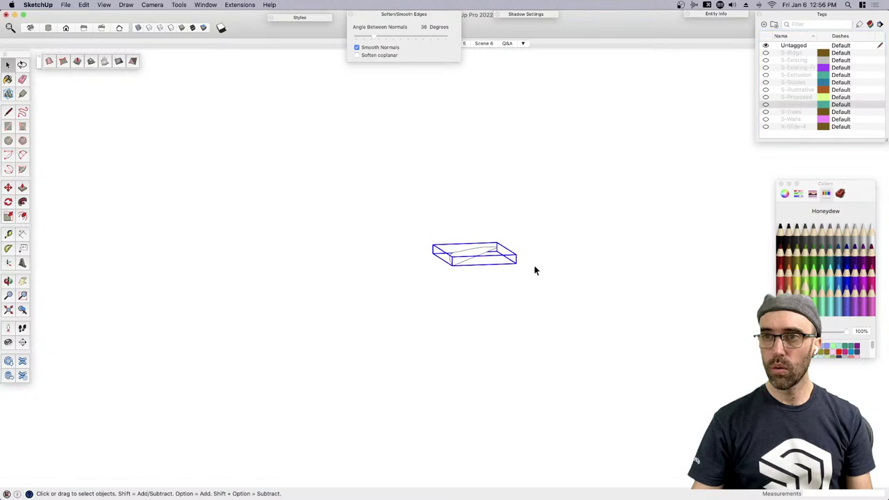
Deselect the wedge and make the S-Walls tag visible again
scroll(486, 254, "up", 5)
left_click(421, 218)
key("n")
key("n")
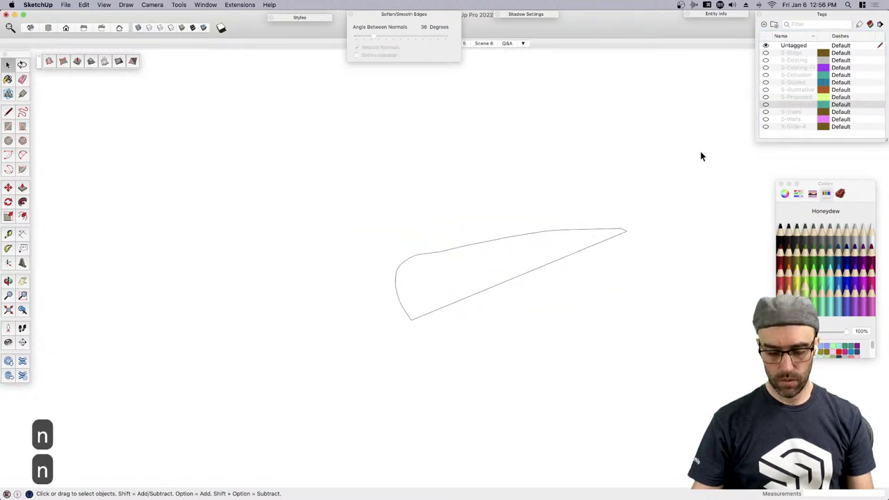
left_click(766, 119)
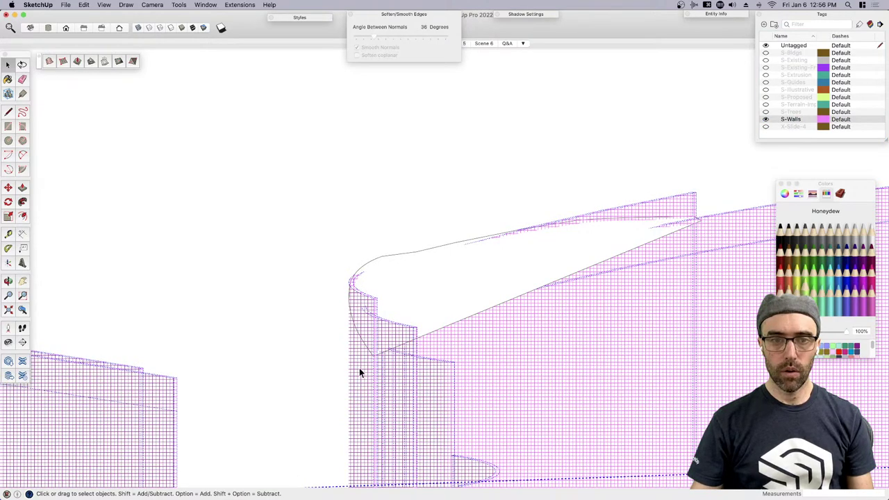
Copy the wedge slab and paste it in place inside the wall group
scroll(357, 374, "down", 3)
scroll(362, 381, "down", 2)
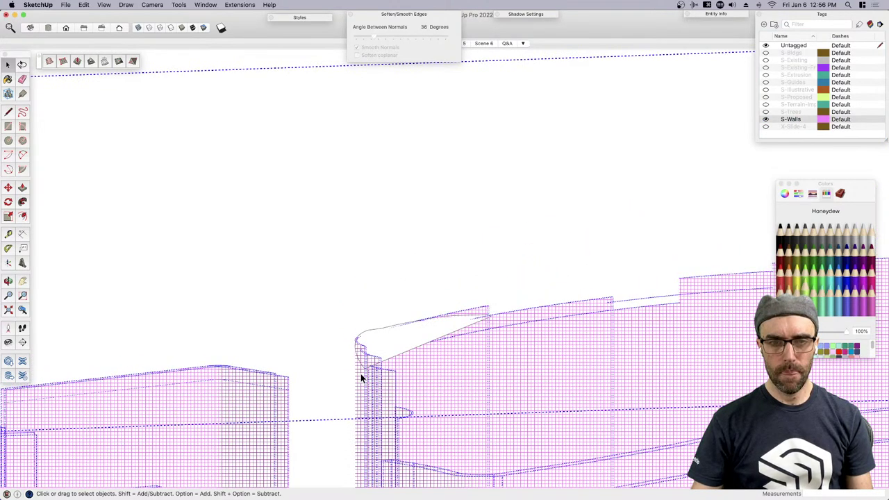
left_click(360, 379)
key("super+c")
left_click(459, 240)
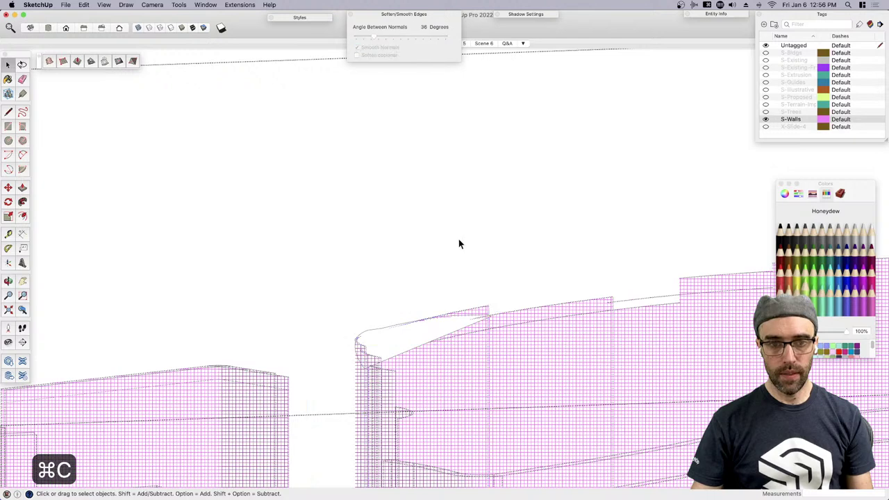
key("shift+v")
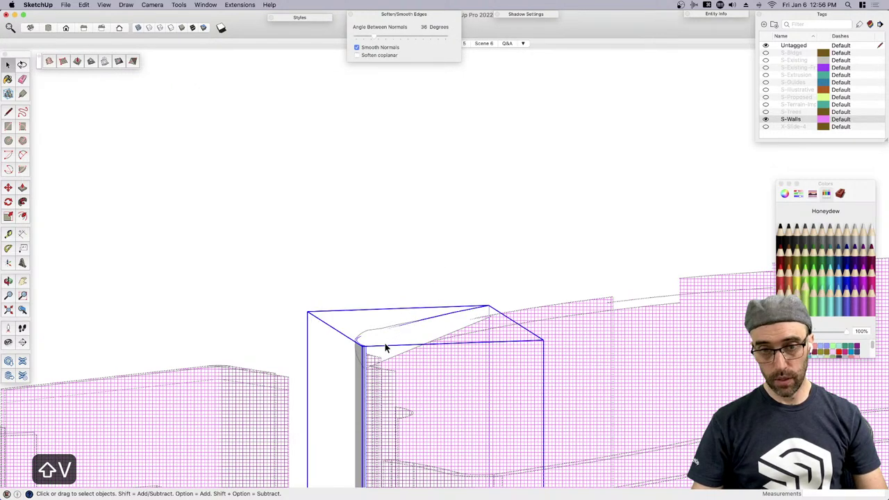
key("n")
scroll(493, 294, "up", 5)
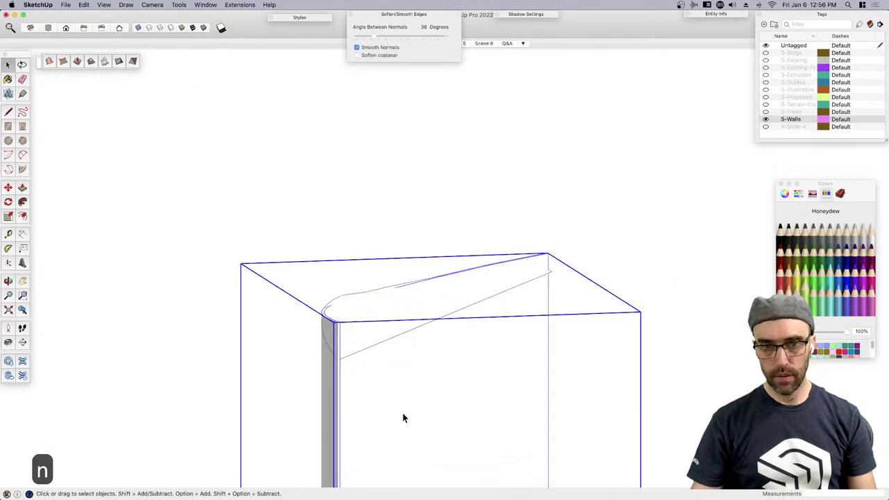
middle_click_drag(403, 412, 398, 381)
scroll(406, 385, "up", 2)
Move the pasted slab about 5' up so it sits above the wall top
key("m")
left_click(447, 416)
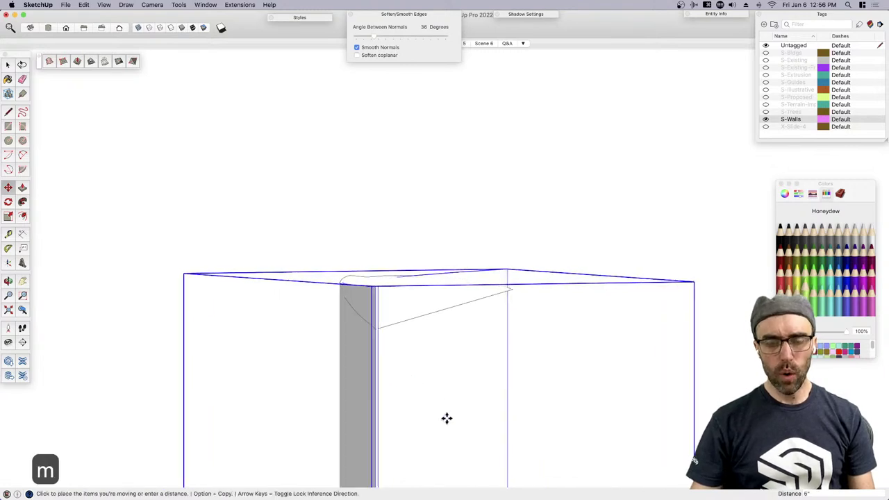
left_click(447, 394)
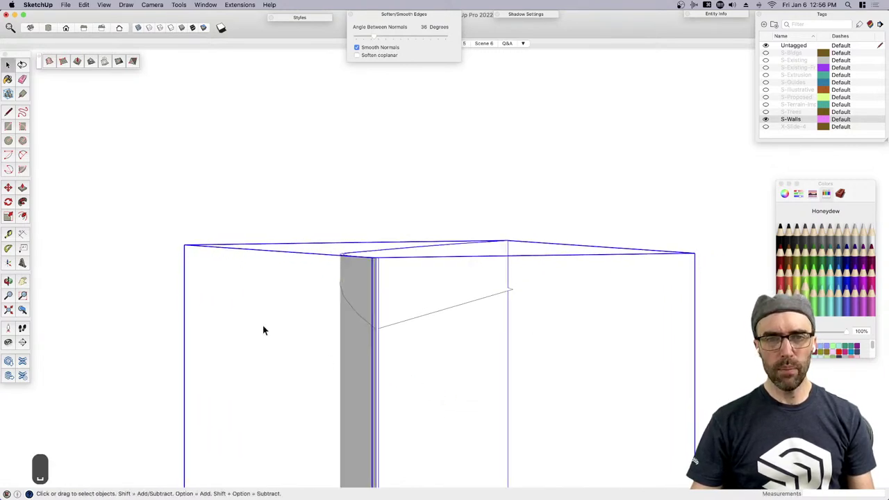
middle_click_drag(263, 325, 439, 355)
scroll(436, 362, "up", 3)
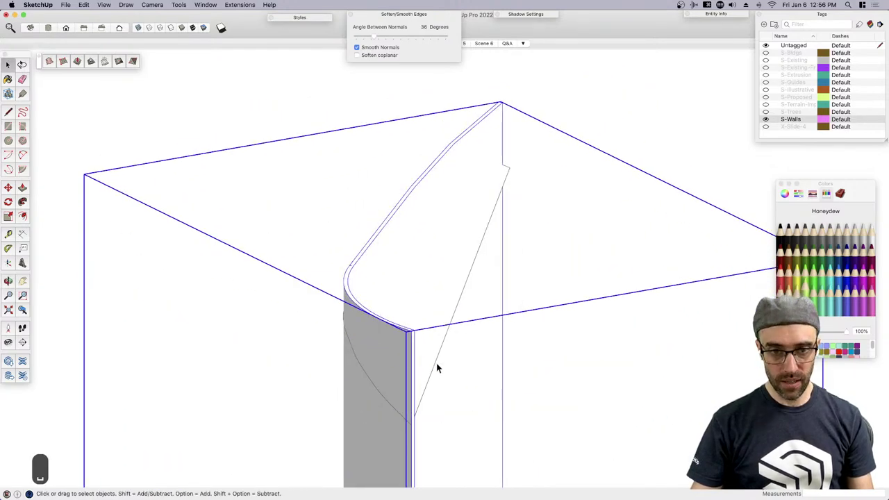
scroll(264, 183, "down", 5)
Scale the wedge slab about its centre to 1.05, undoing the stray scales
key("s")
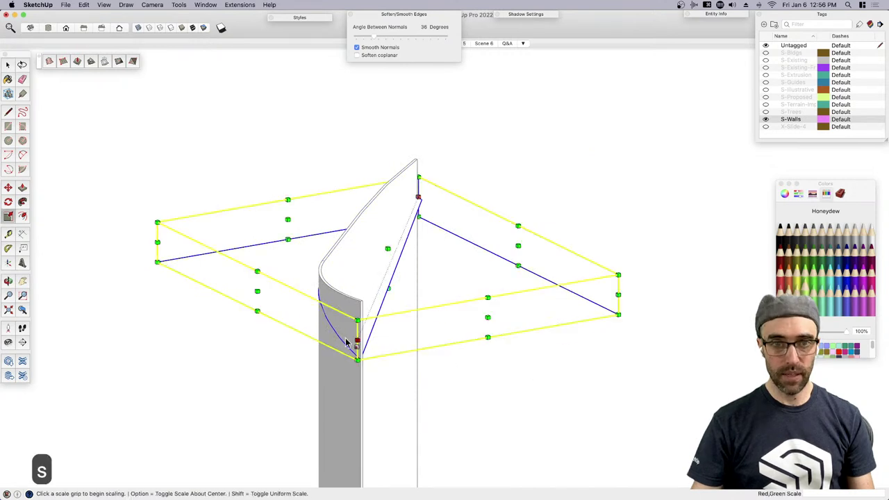
left_click(157, 222)
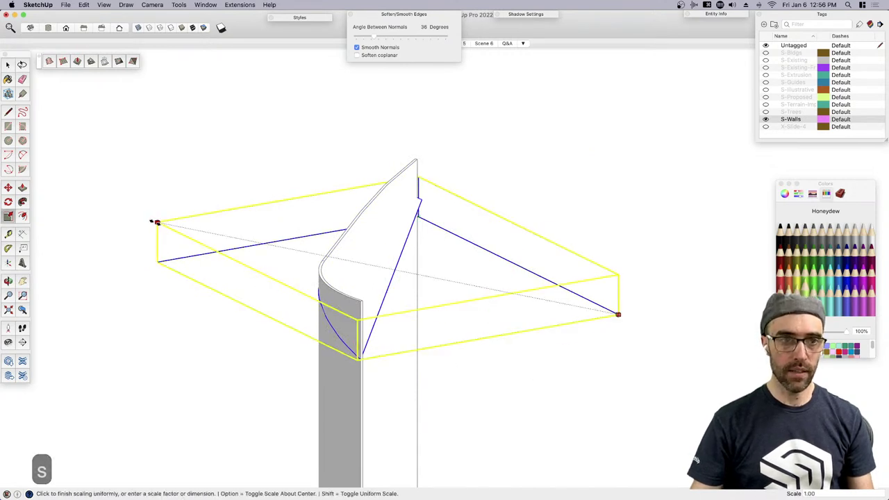
left_click(153, 221)
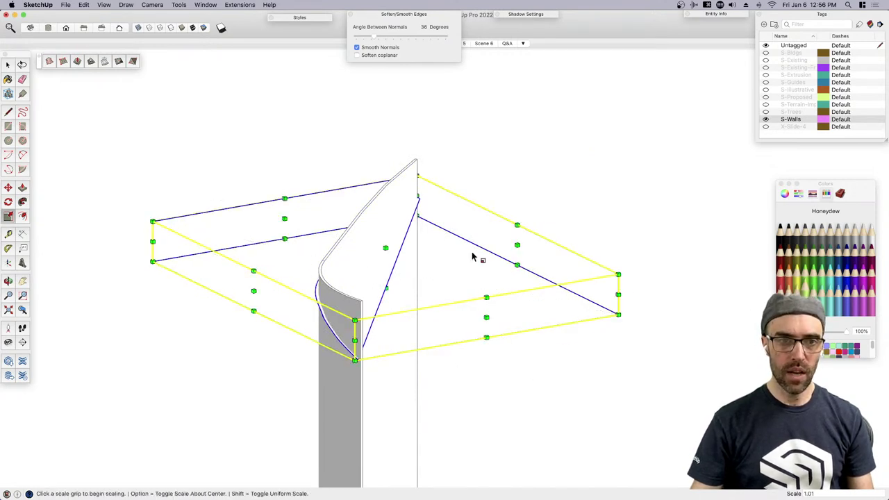
left_click(618, 275)
key("alt")
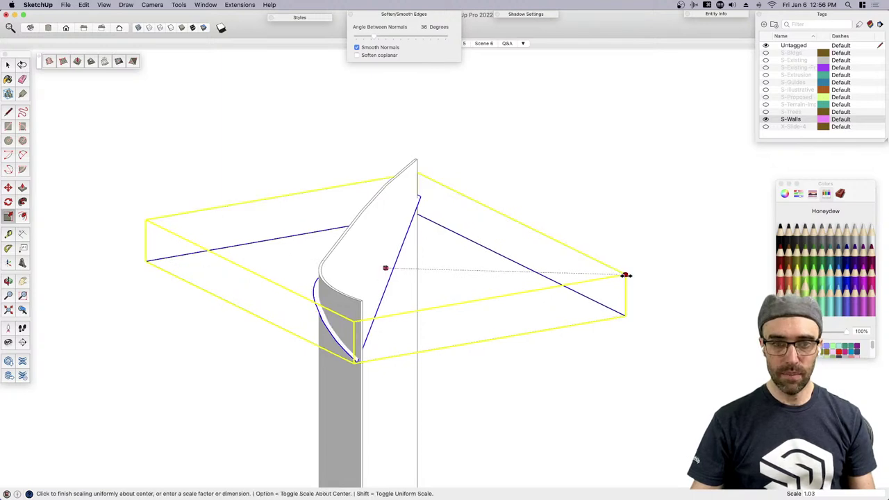
key("alt")
key("super+z")
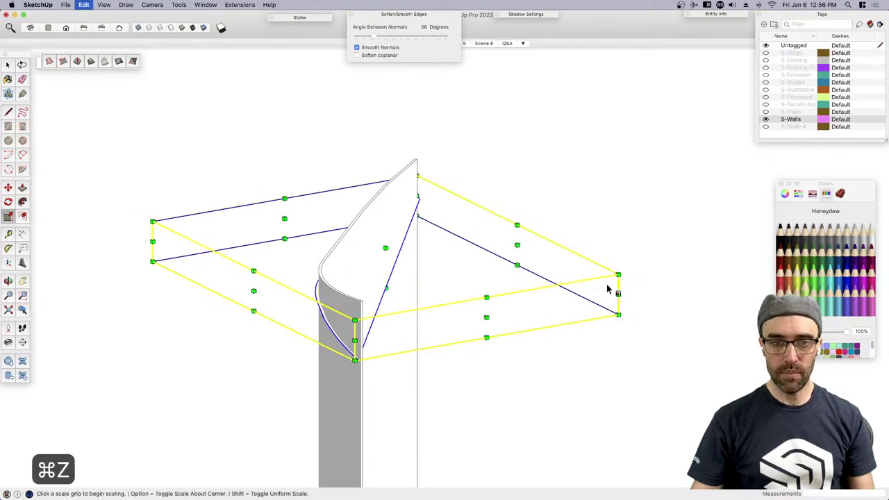
key("super+z")
left_click(619, 275)
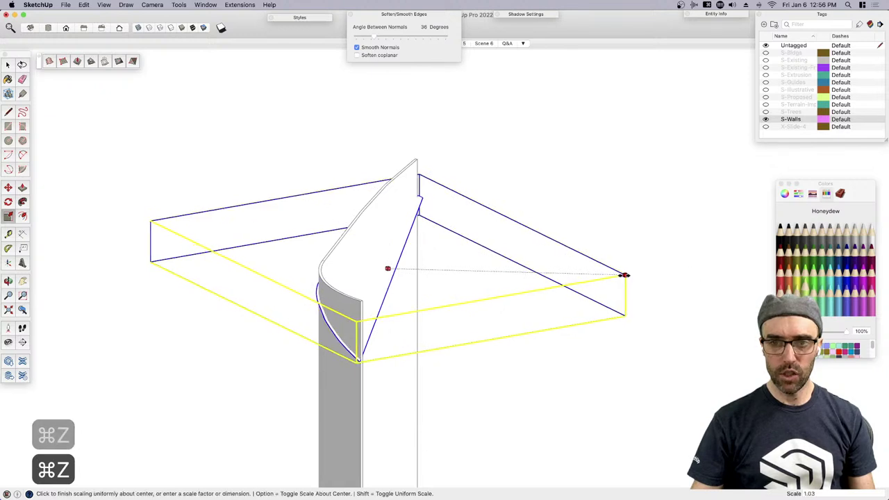
left_click(630, 277)
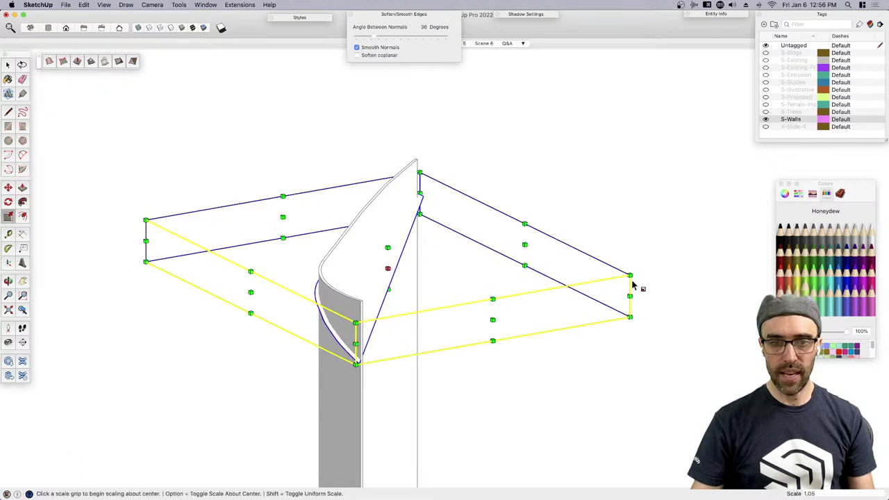
middle_click_drag(647, 308, 616, 318)
left_click(615, 311)
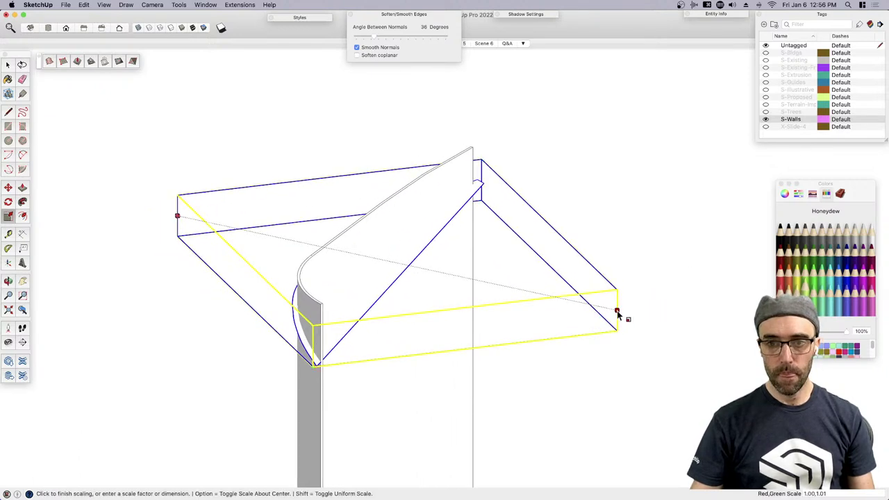
key("cmd+z")
scroll(361, 355, "up", 5)
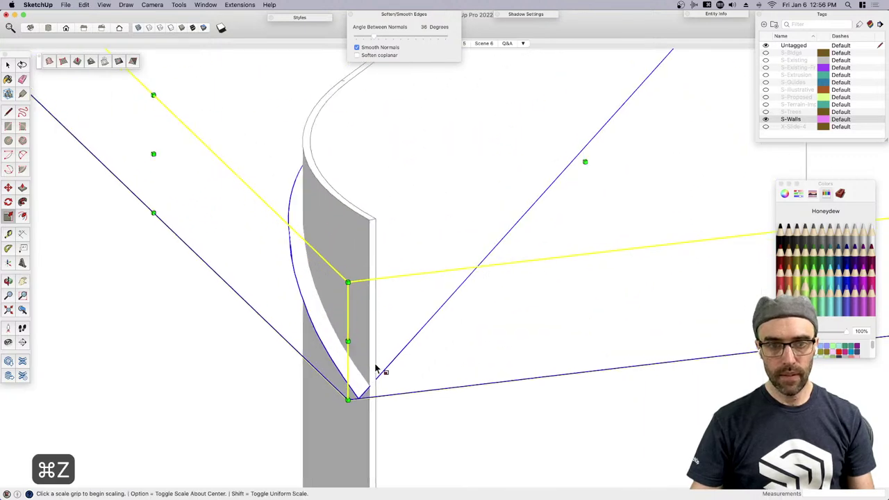
key("space")
scroll(371, 392, "up", 4)
Move the slab about 1' along the red axis so its corner meets the wall corner
key("m")
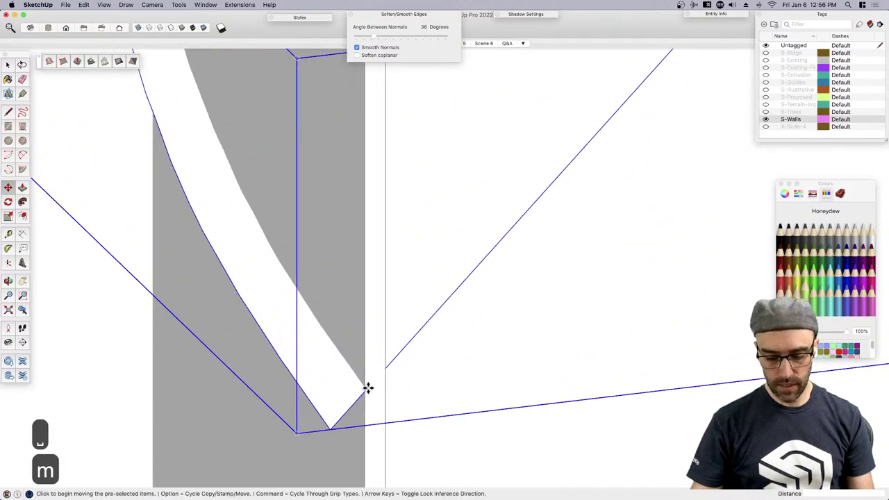
left_click(368, 391)
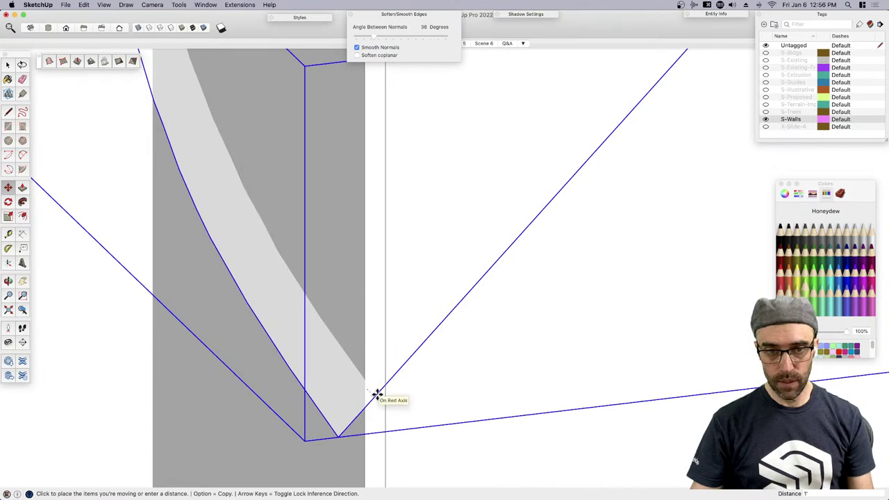
left_click(383, 396)
key("space")
scroll(389, 385, "down", 5)
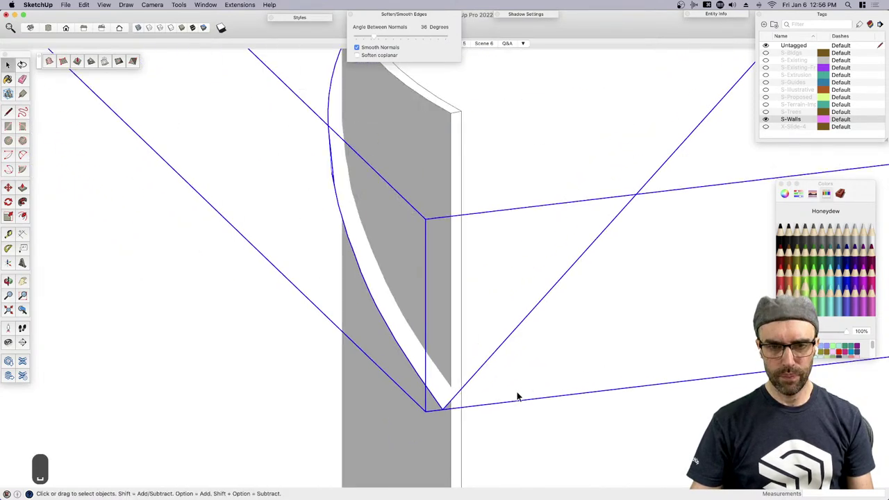
scroll(400, 369, "down", 1)
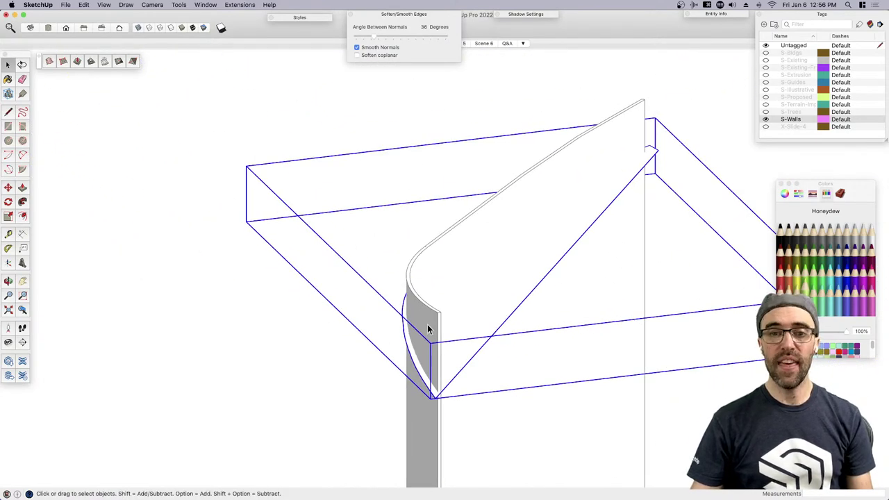
double_click(425, 327)
Select all the curved wall's faces and intersect them with the model to trace the wedge cut
triple_click(425, 327)
right_click(427, 327)
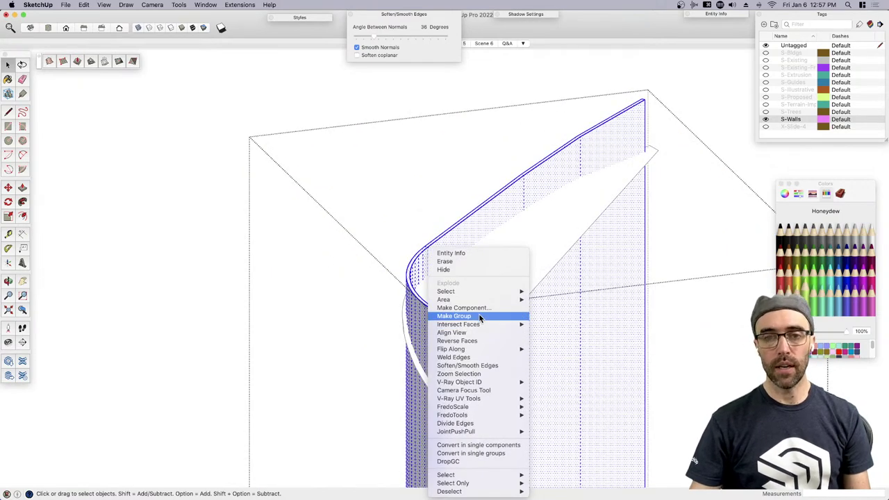
mouse_move(479, 324)
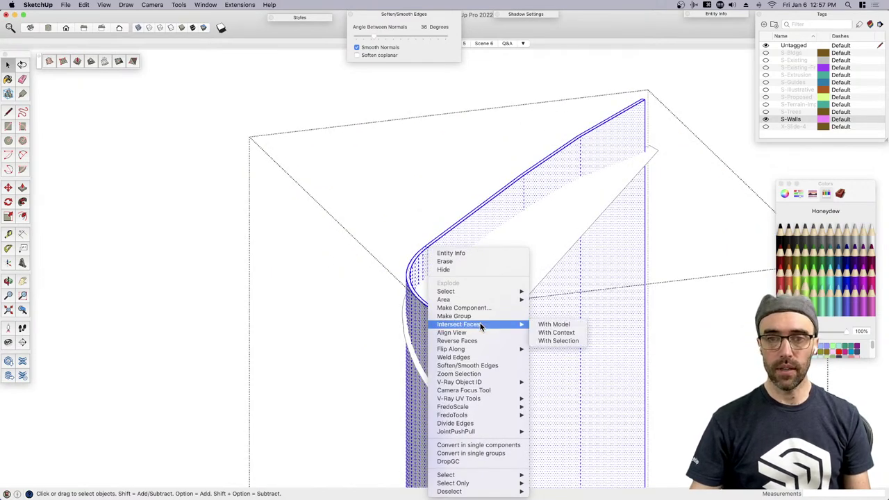
left_click(571, 325)
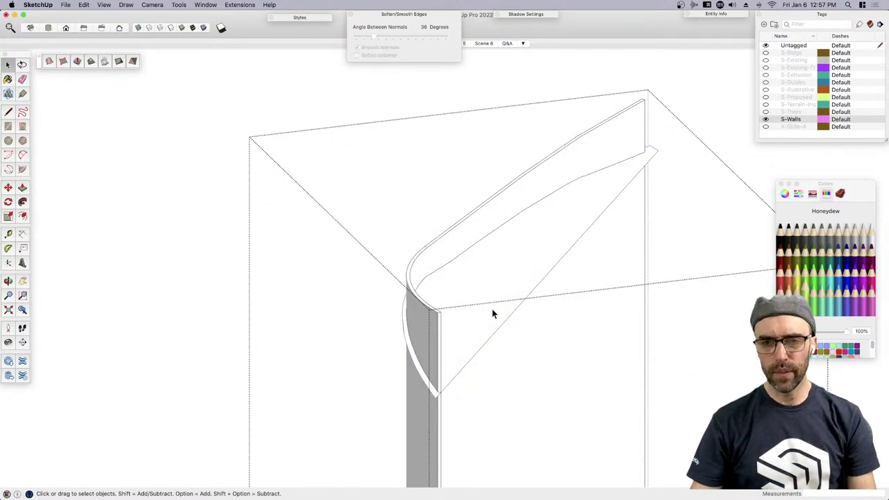
scroll(437, 321, "down", 3)
left_click(449, 280)
middle_click_drag(449, 280, 512, 312)
scroll(453, 260, "up", 5)
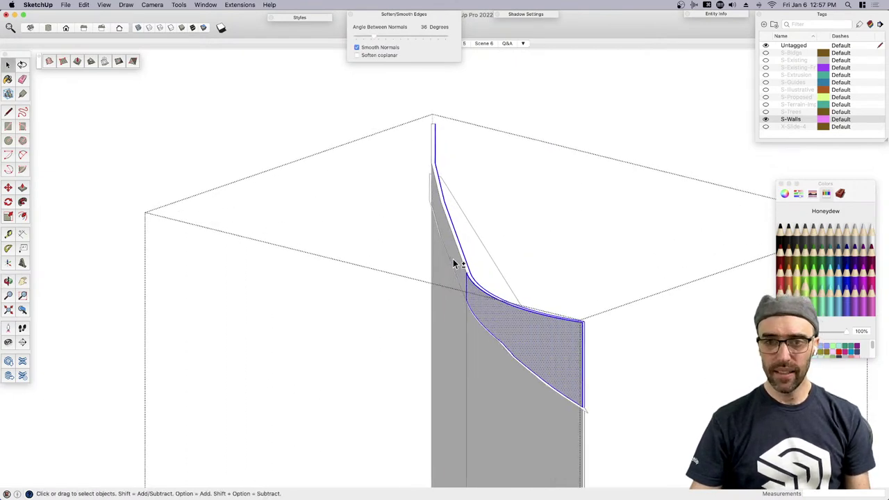
Group and delete the curved face, then delete the leftover faces around the wall top
key("super+g")
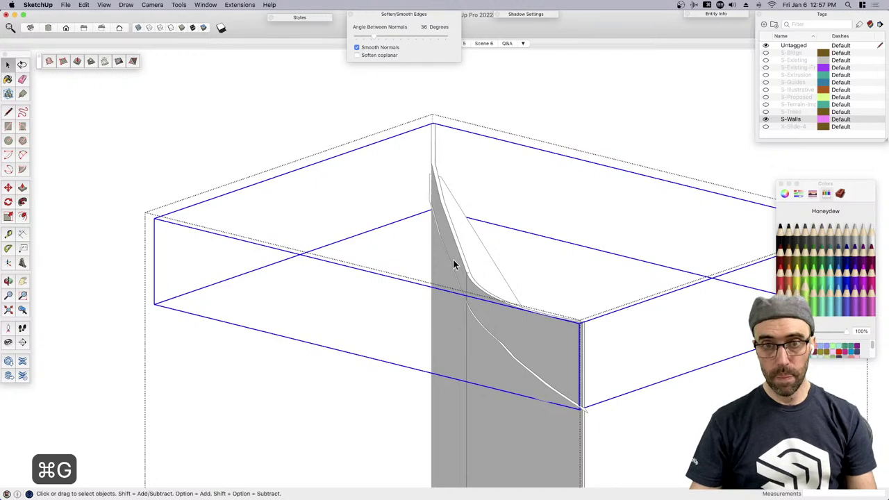
key("BackSpace")
middle_click_drag(500, 298, 583, 324)
left_click(574, 320)
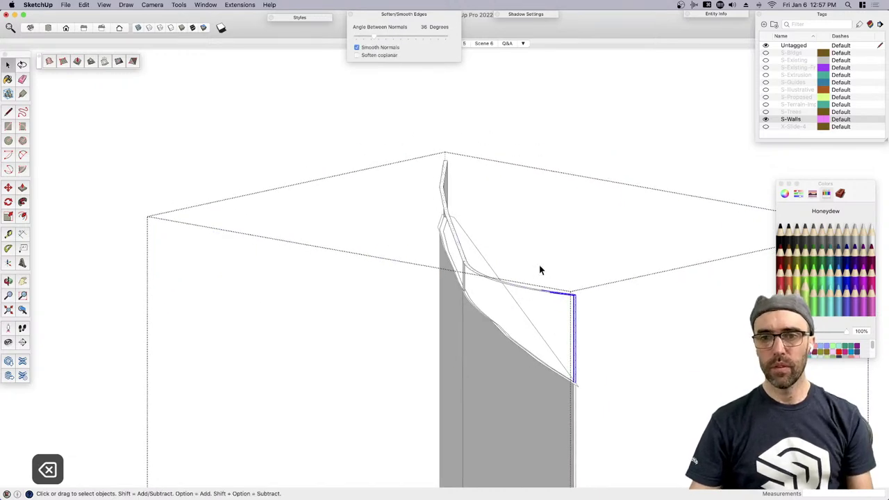
left_click(541, 269)
middle_click_drag(541, 270, 466, 312)
left_click(470, 302)
key("BackSpace")
left_click(463, 333)
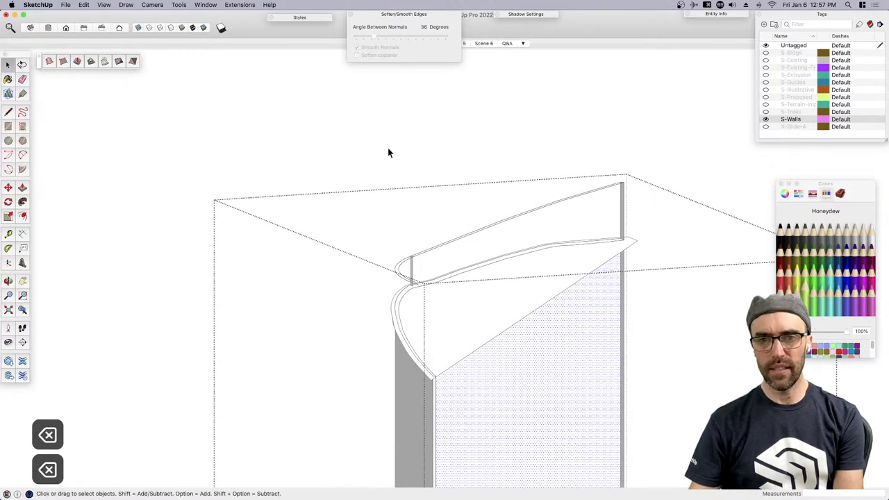
key("BackSpace")
Inside the wall group, delete the stray top edges and short leftover edges
scroll(417, 306, "up", 5)
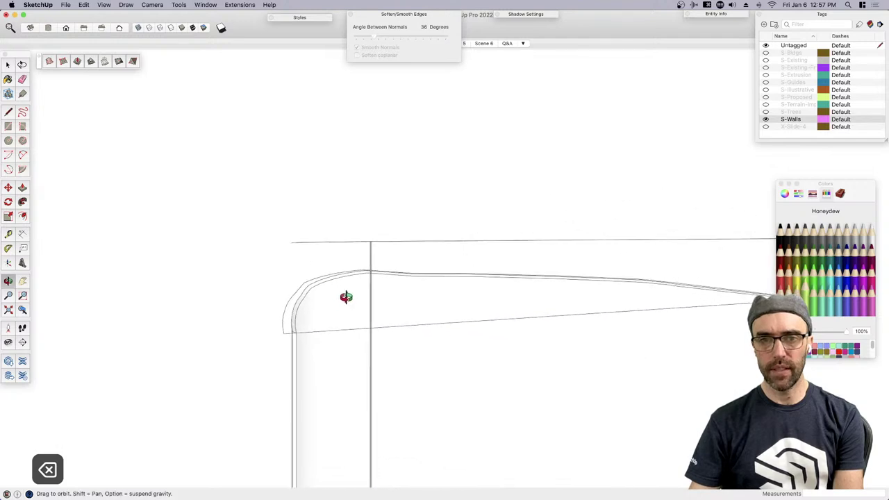
double_click(368, 258)
left_click(368, 256)
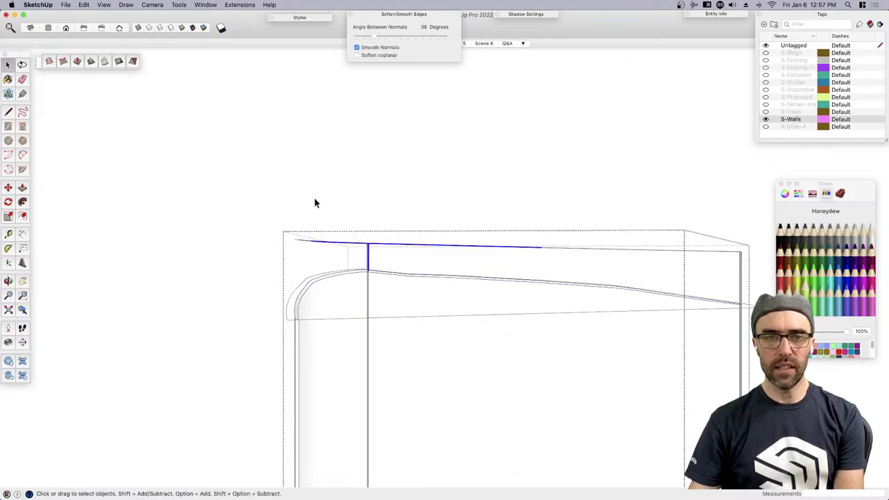
key("BackSpace")
left_click(298, 240)
key("BackSpace")
middle_click_drag(288, 241, 715, 230)
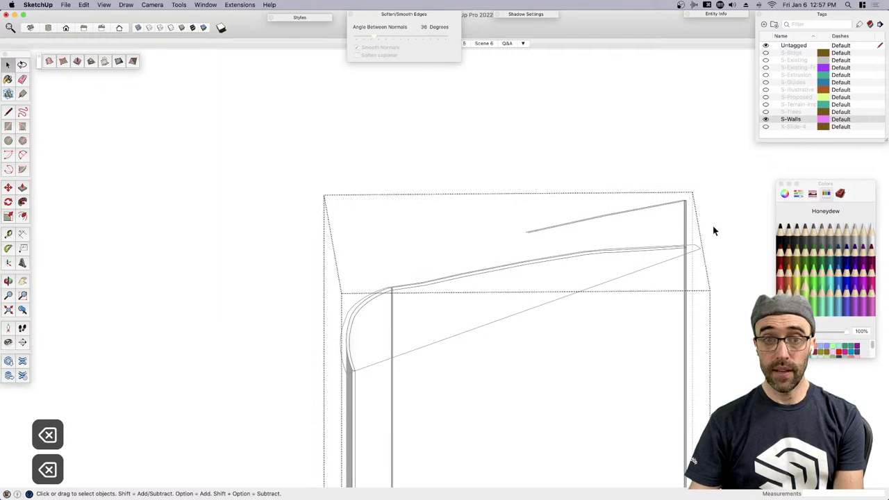
left_click(665, 198)
key("BackSpace")
left_click(526, 229)
key("BackSpace")
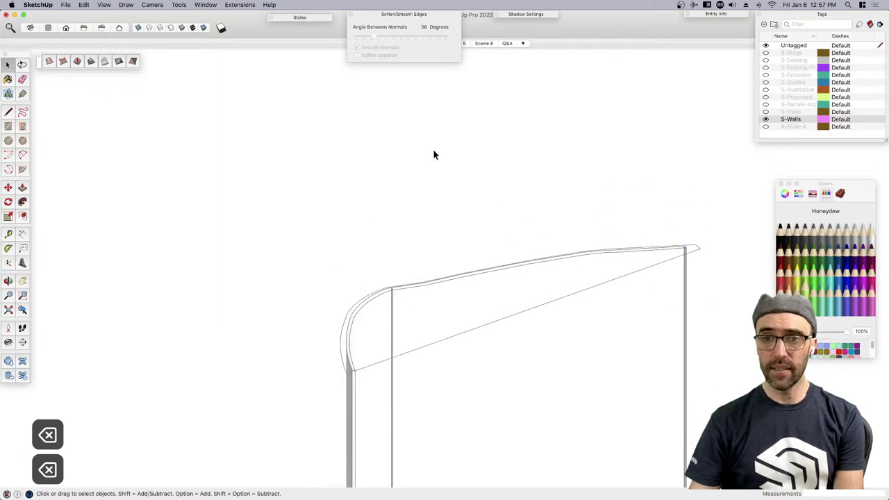
Delete the diagonal face and its edges at the wall's curved end
middle_click_drag(435, 153, 367, 353)
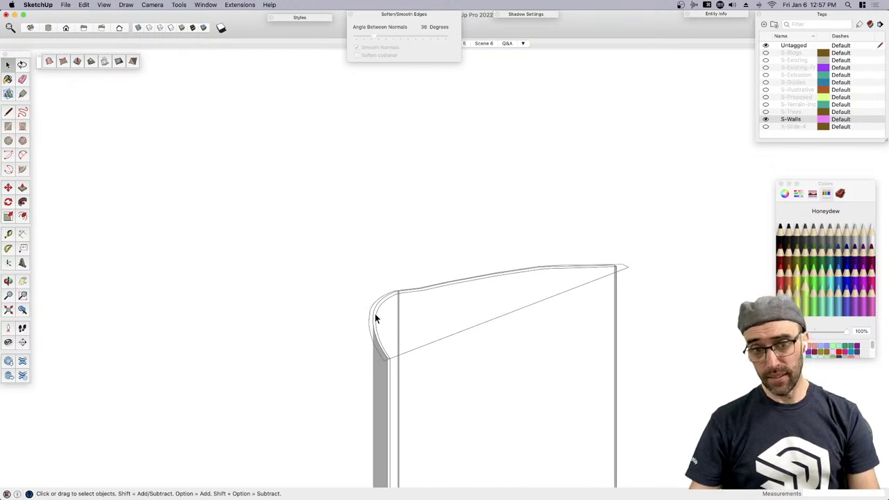
double_click(621, 273)
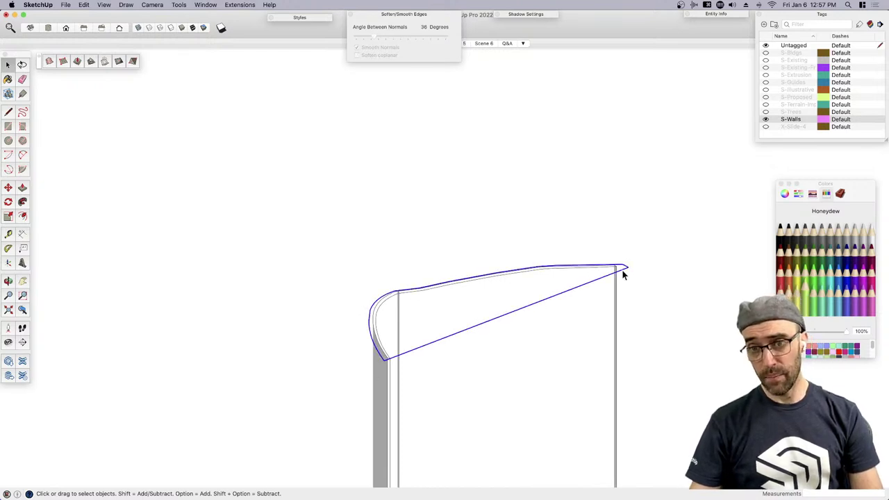
key("BackSpace")
middle_click_drag(512, 346, 171, 292)
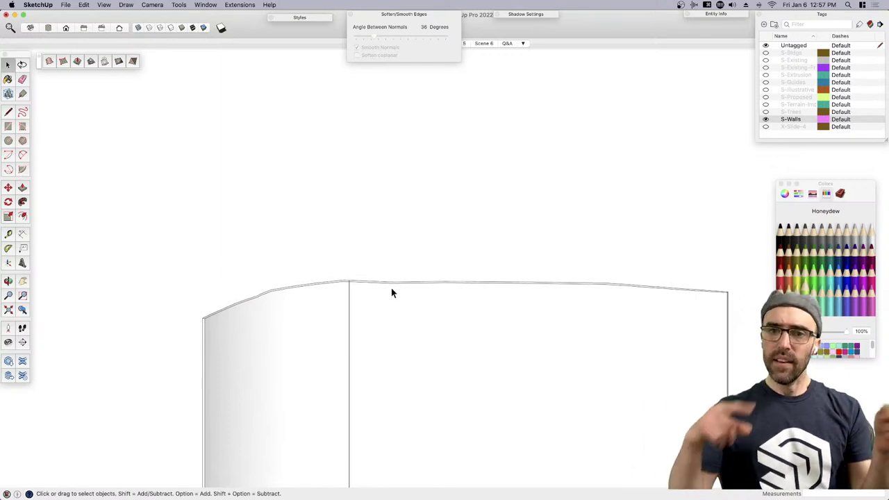
Turn on the S-Proposed and S-Existing tags and frame the whole terrain
left_click(768, 97)
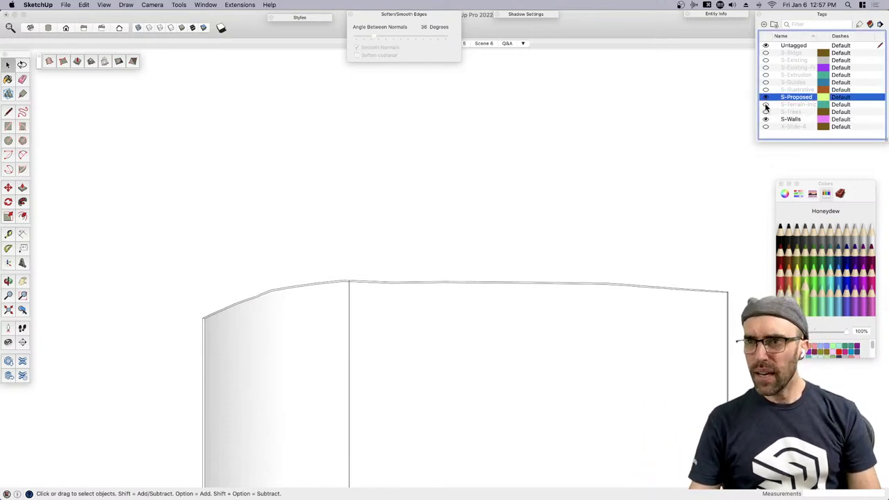
key("n")
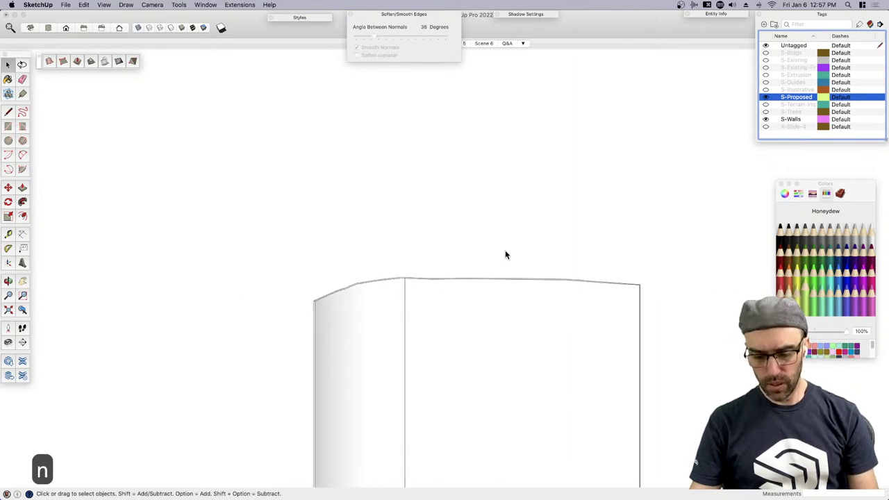
left_click(767, 90)
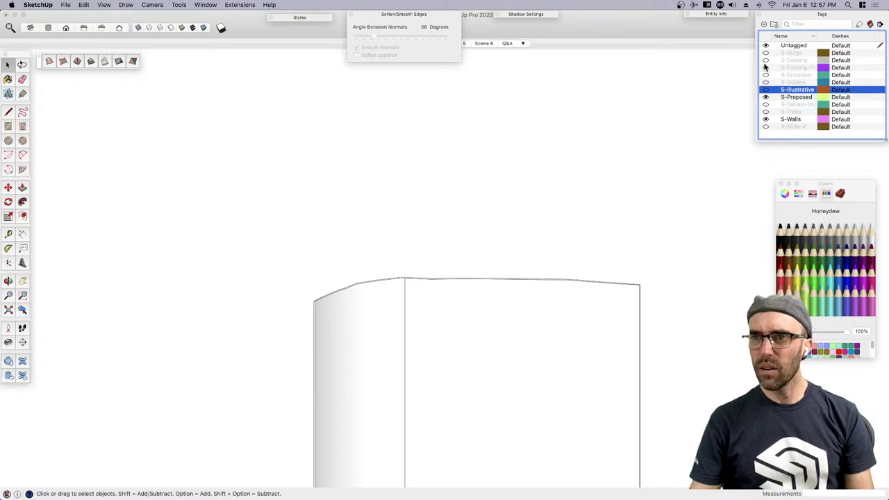
left_click(766, 61)
key("n")
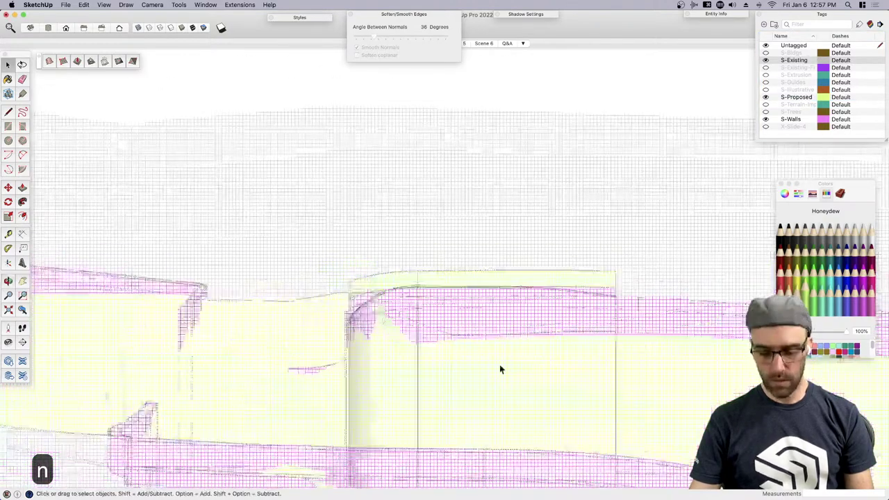
Unhide the terrain geometry twice and turn off Color by Tag to show textures
right_click(315, 334)
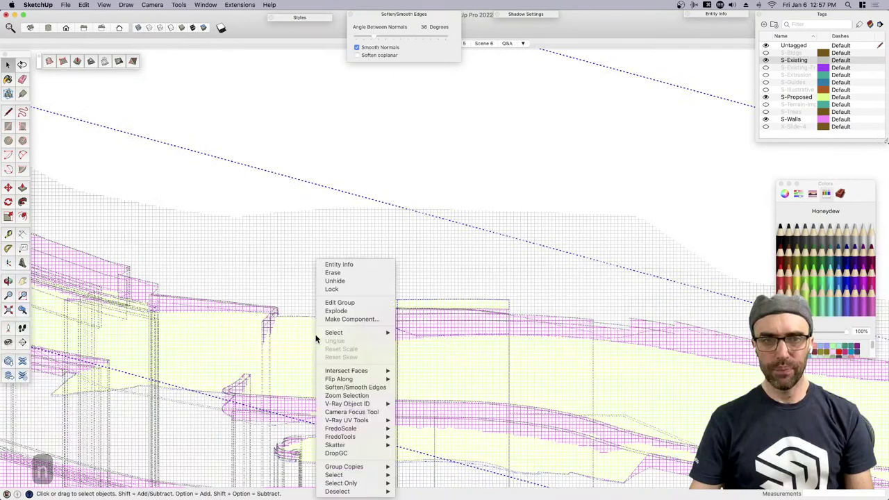
left_click(339, 282)
right_click(375, 261)
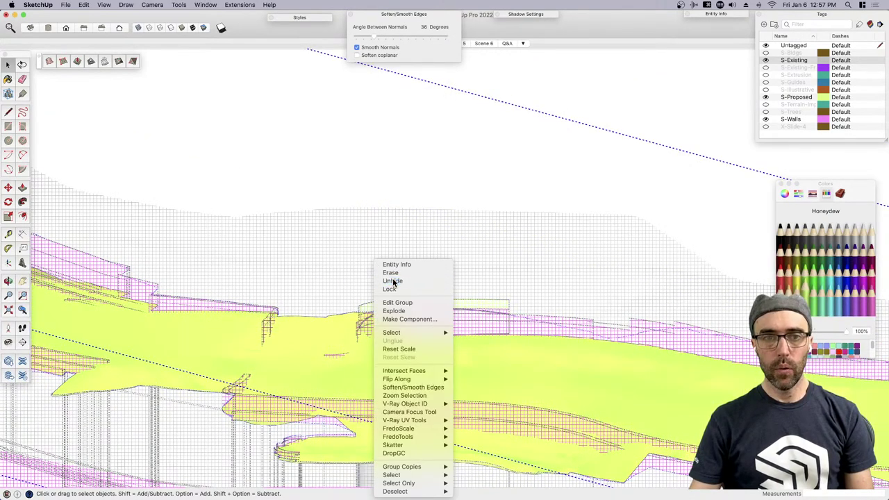
left_click(391, 282)
left_click(870, 24)
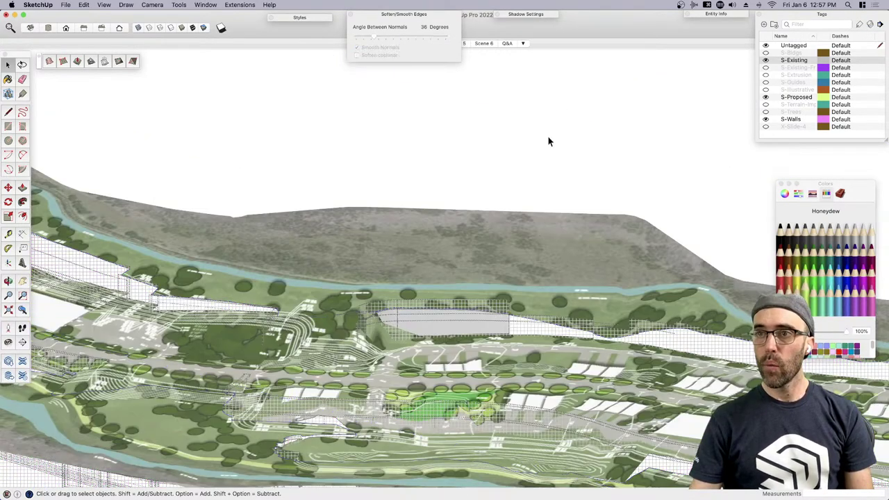
Select the wall group and move it 1' along the blue axis
key("n")
scroll(444, 306, "up", 6)
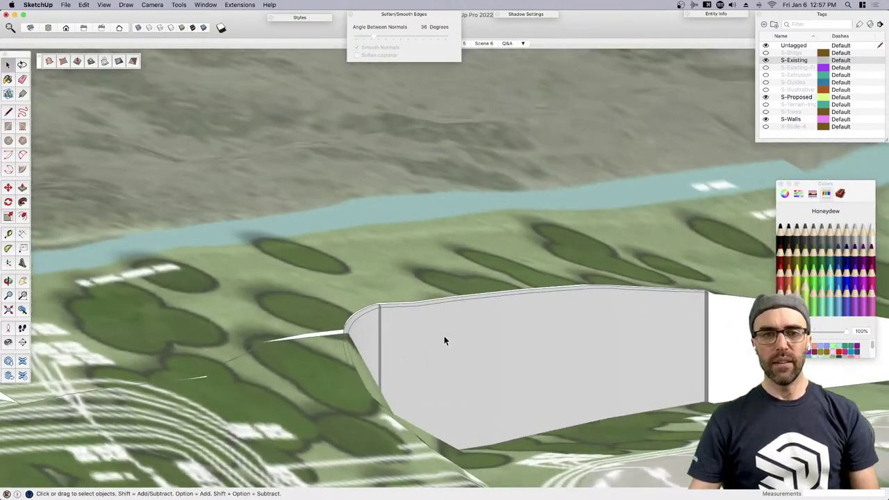
key("space")
left_click(433, 354)
key("m")
left_click(443, 348)
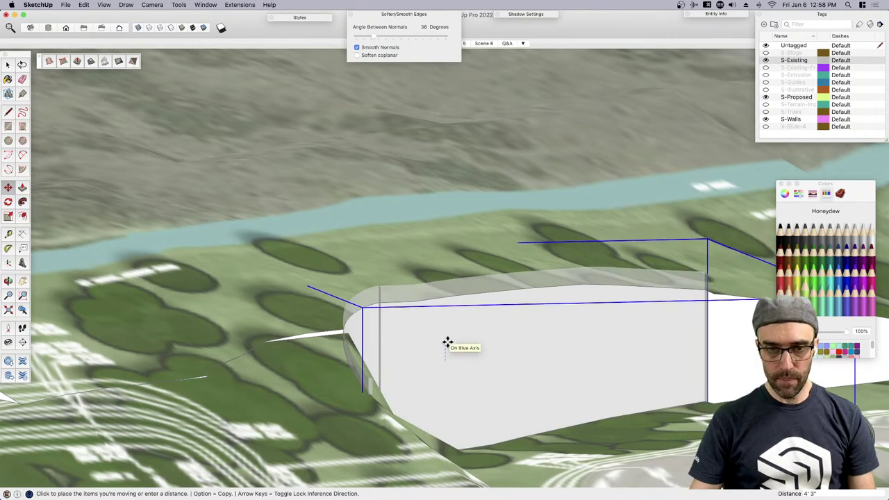
type("1'")
key("Return")
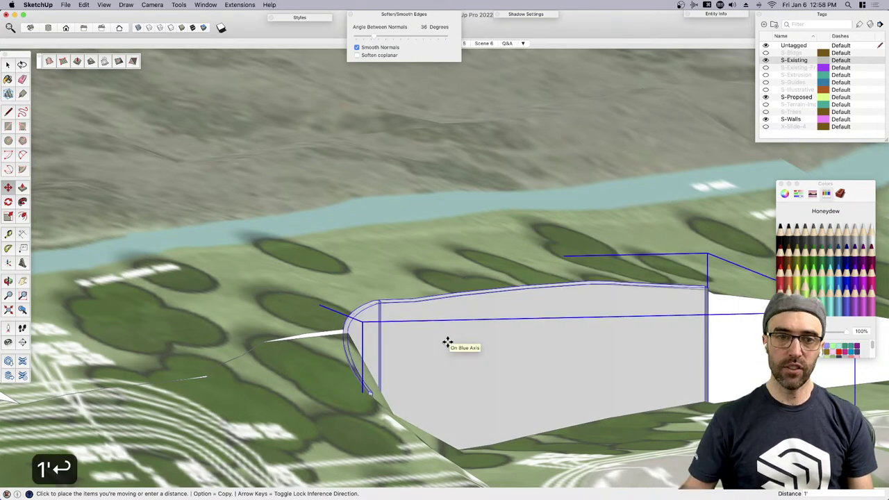
Adjust the wall's vertical move to 2', then 3', to set it into the terrain
middle_click_drag(448, 342, 465, 292)
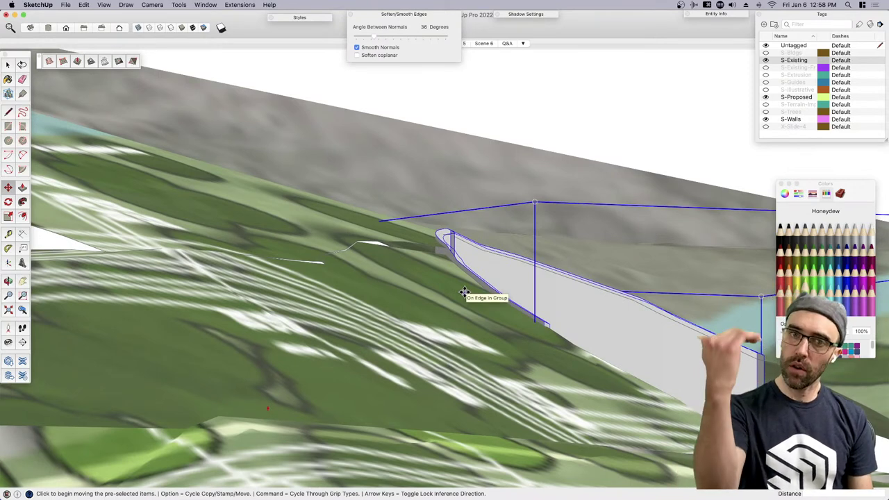
type("2")
key("Return")
type("2")
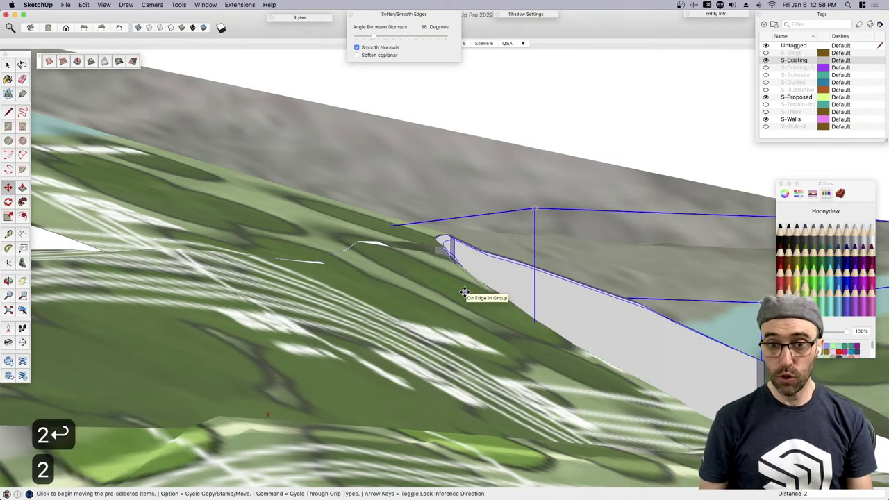
type("'")
key("Return")
type("3'")
key("Return")
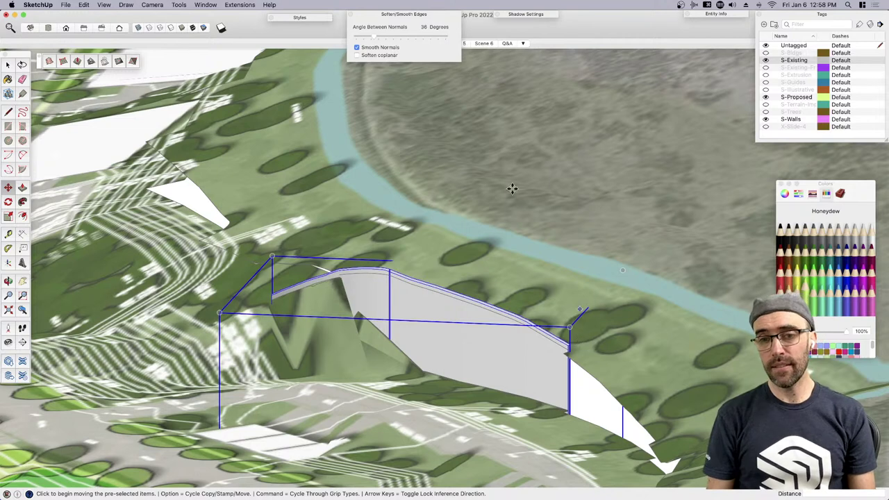
Roll up the Soften/Smooth Edges panel to its title bar
left_click(393, 16)
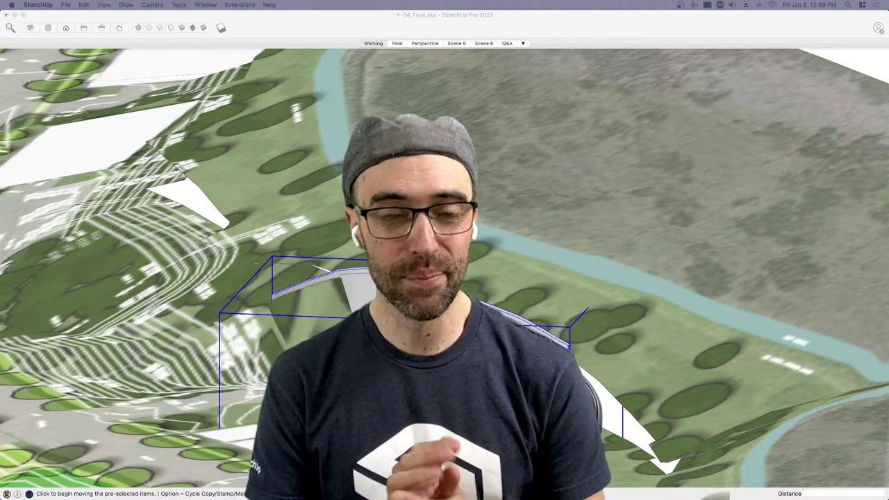
Show the Perspective scene, then switch to Scene 5's aerial site view
left_click(435, 46)
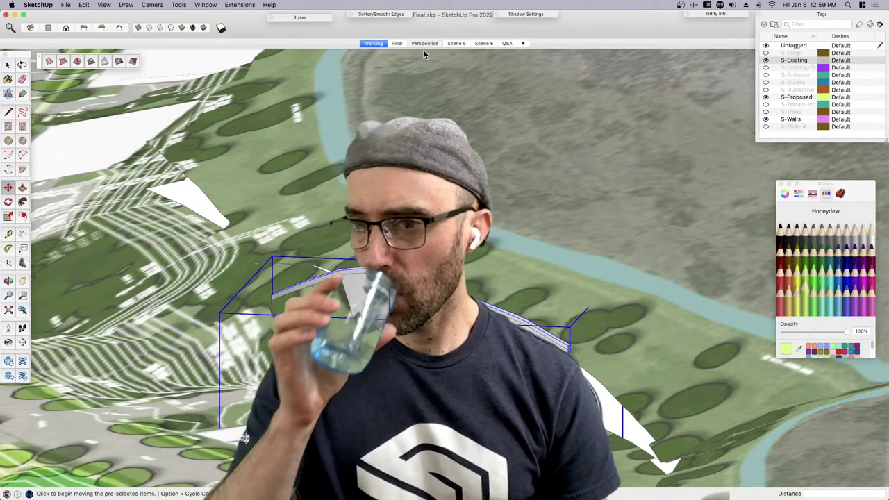
left_click(424, 46)
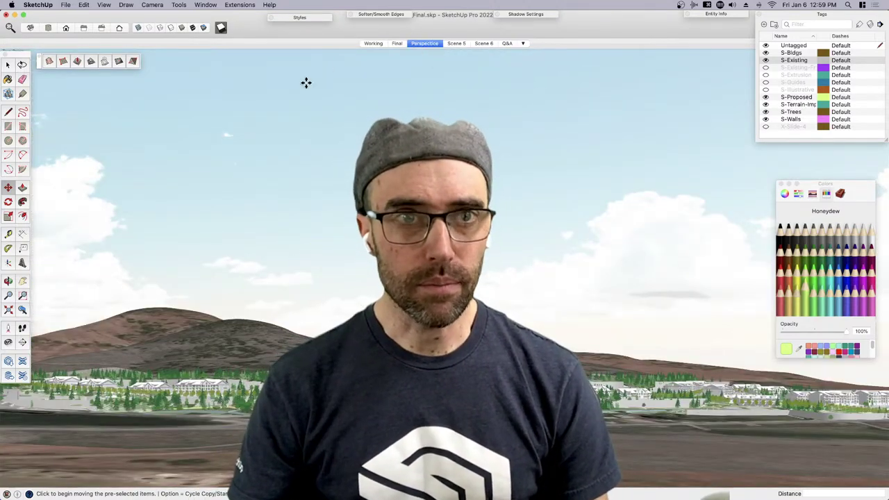
key("space")
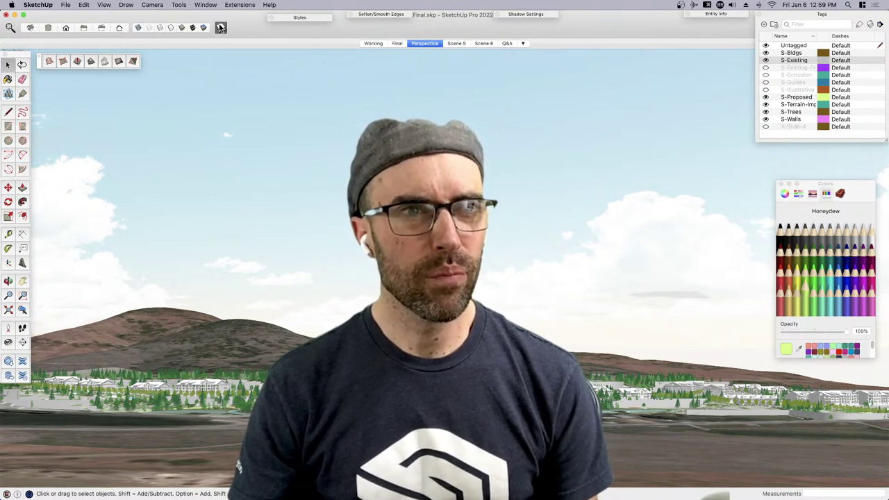
left_click(457, 43)
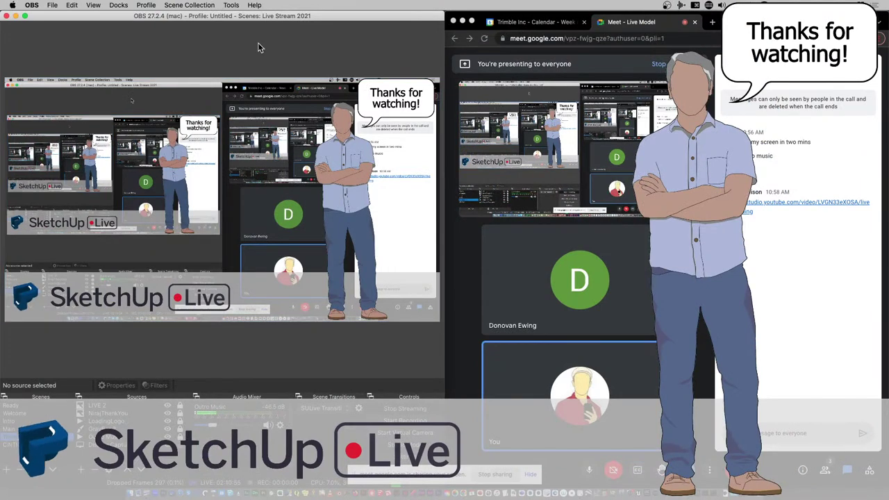
Open the Display Capture source's properties and expand its Display list
double_click(183, 299)
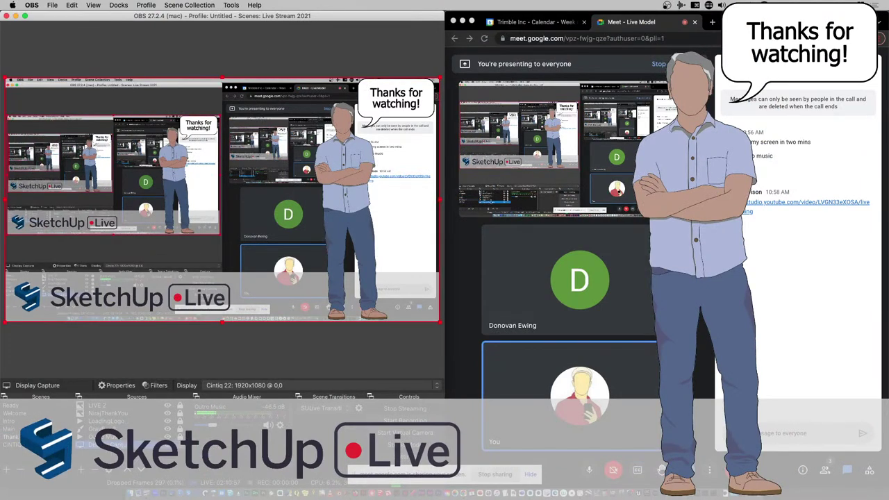
left_click(183, 294)
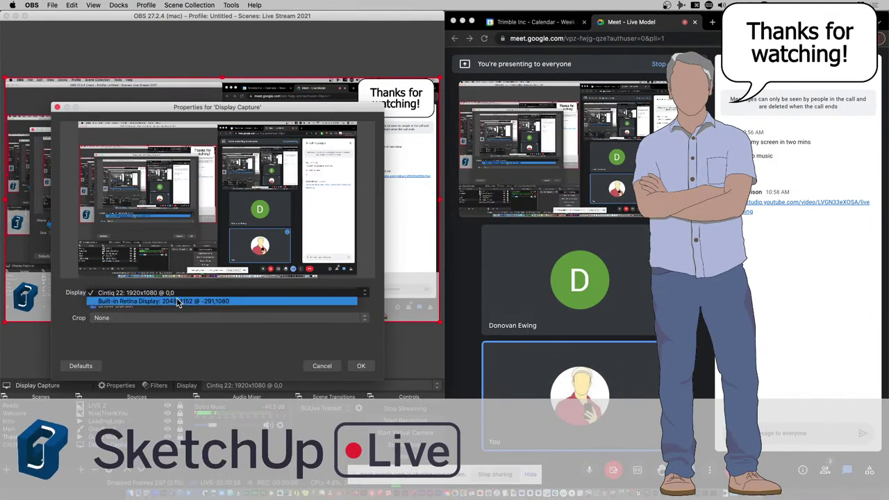